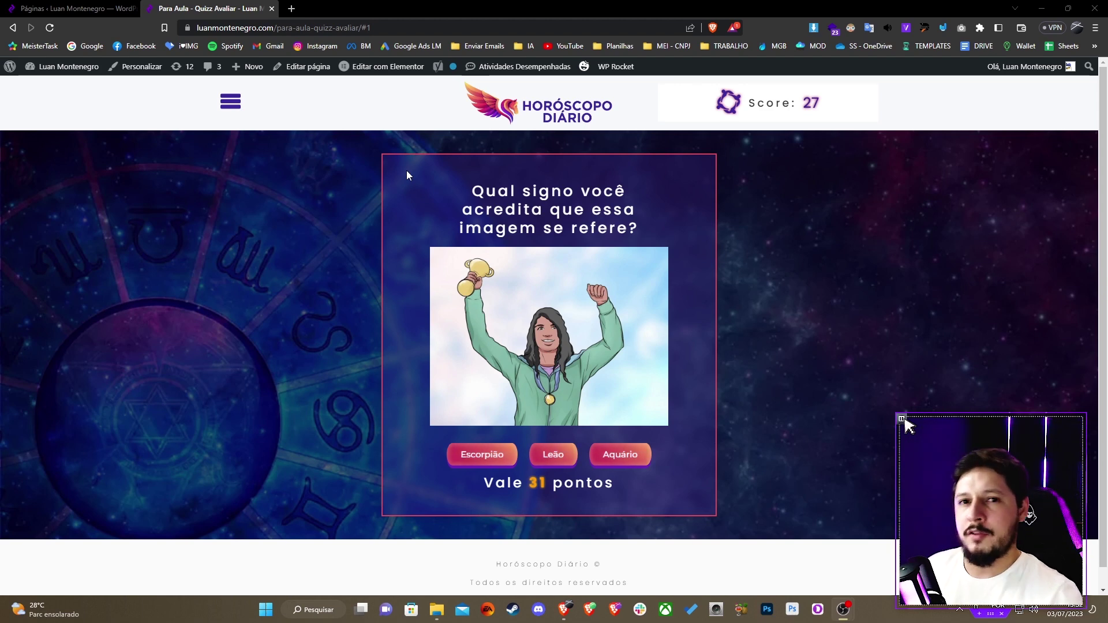
Step: Create a new WordPress page titled "Aula Quizz" and open it for editing in Elementor
key(ctrl+shift+Tab)
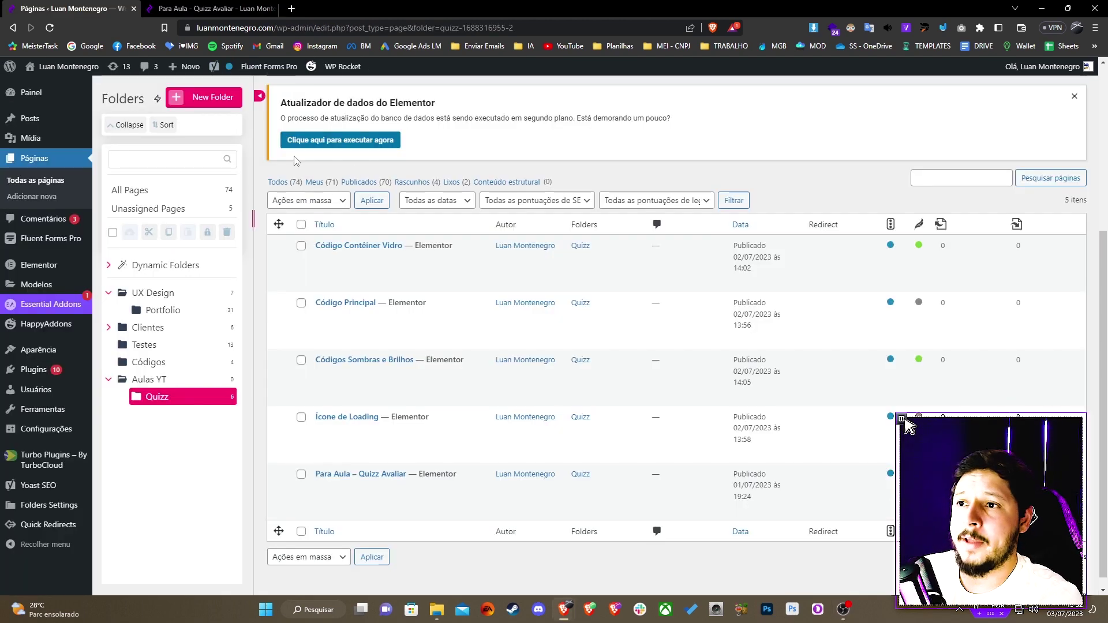
scroll(296, 173, up, 4)
click(345, 139)
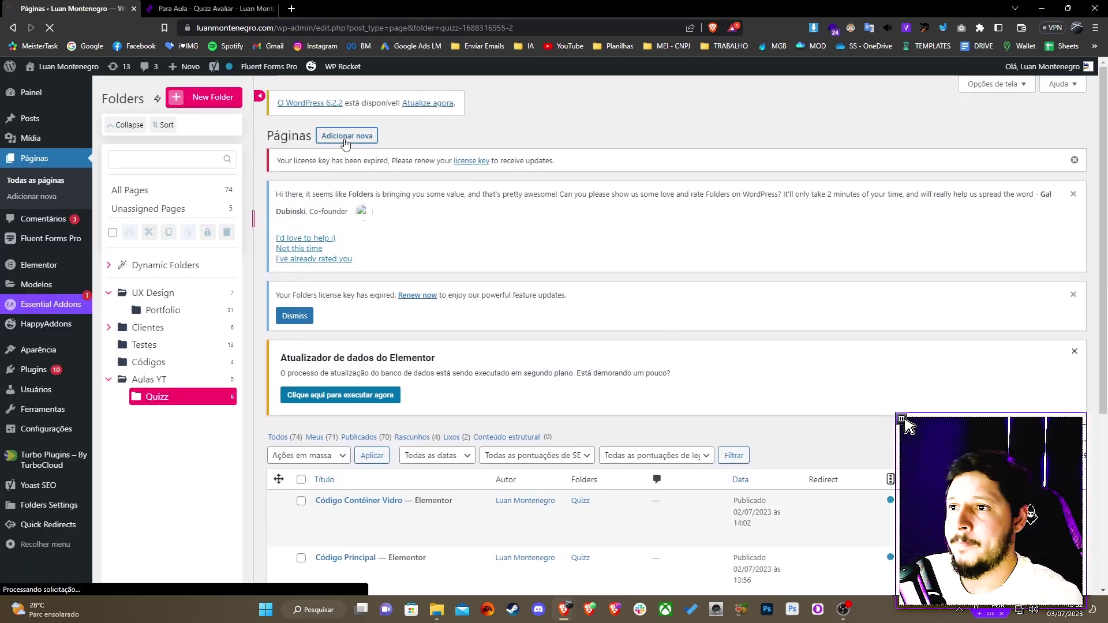
text(Aula Quizz)
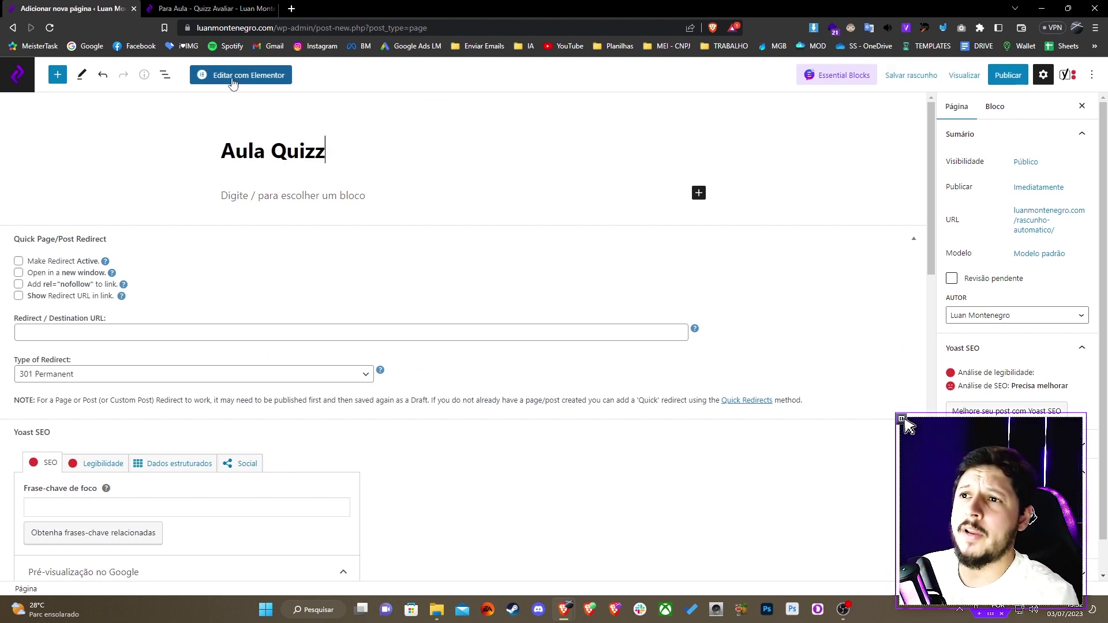
click(231, 80)
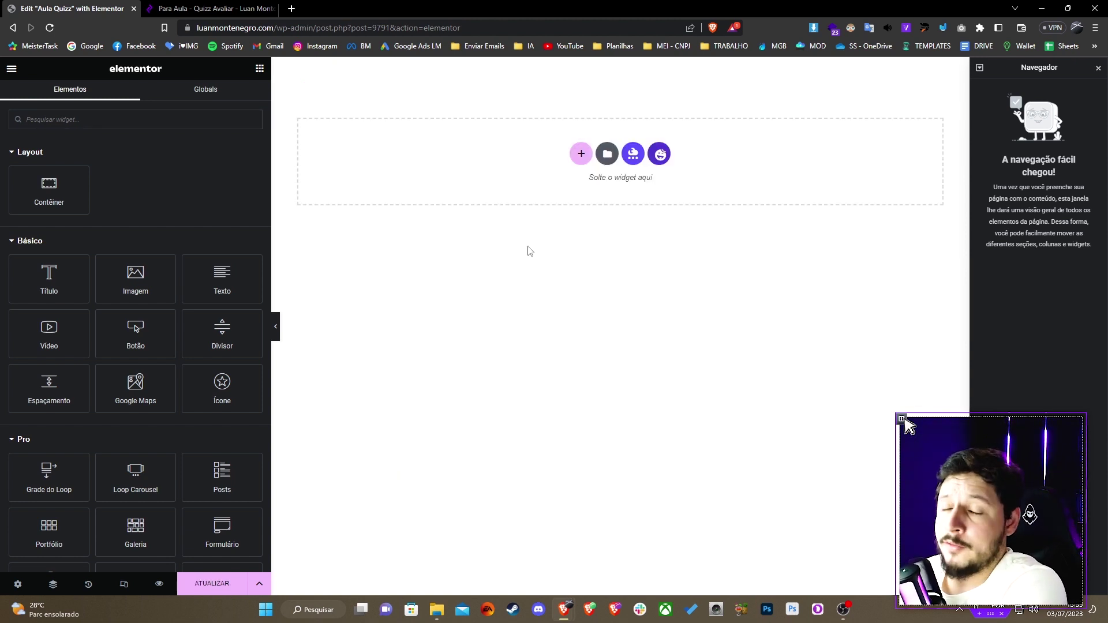
Step: Add a Flexbox container with the single vertical-direction structure to the empty page
click(581, 153)
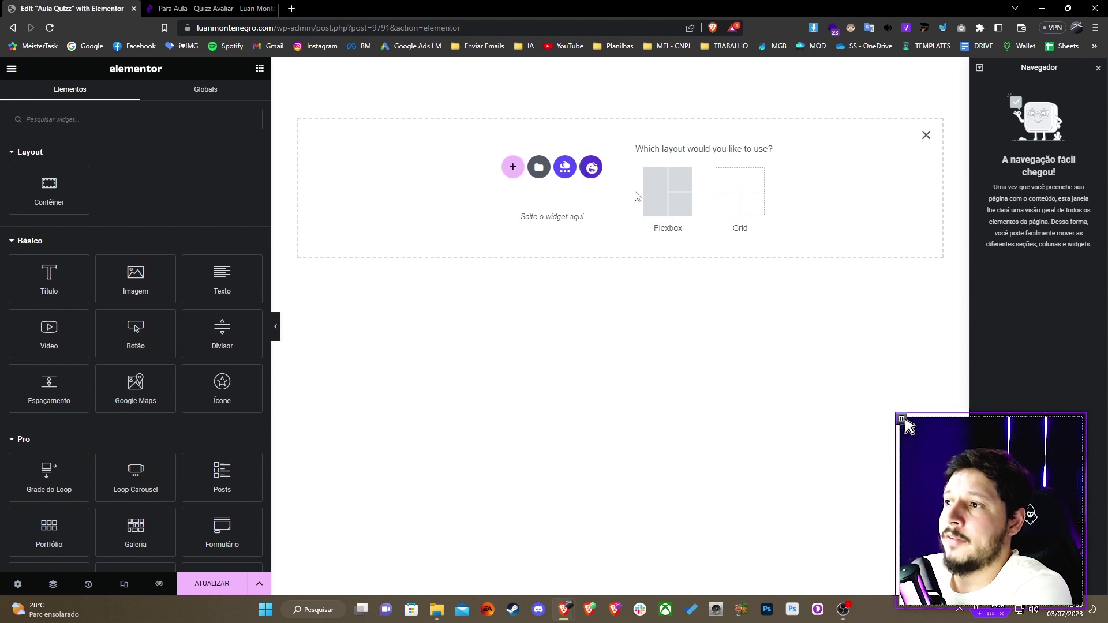
click(681, 191)
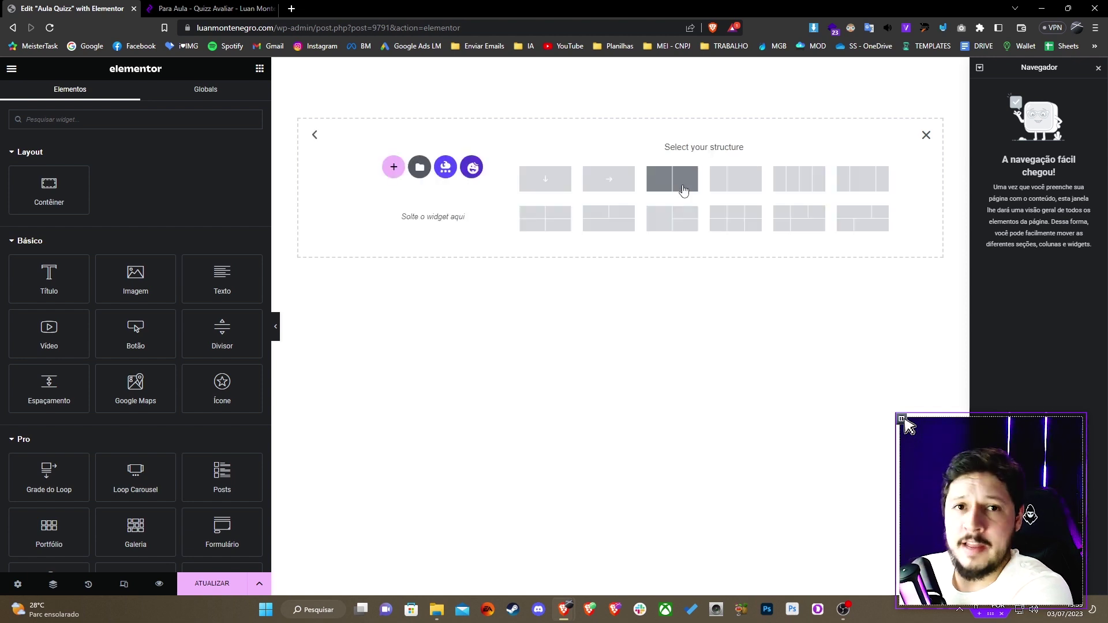
click(537, 189)
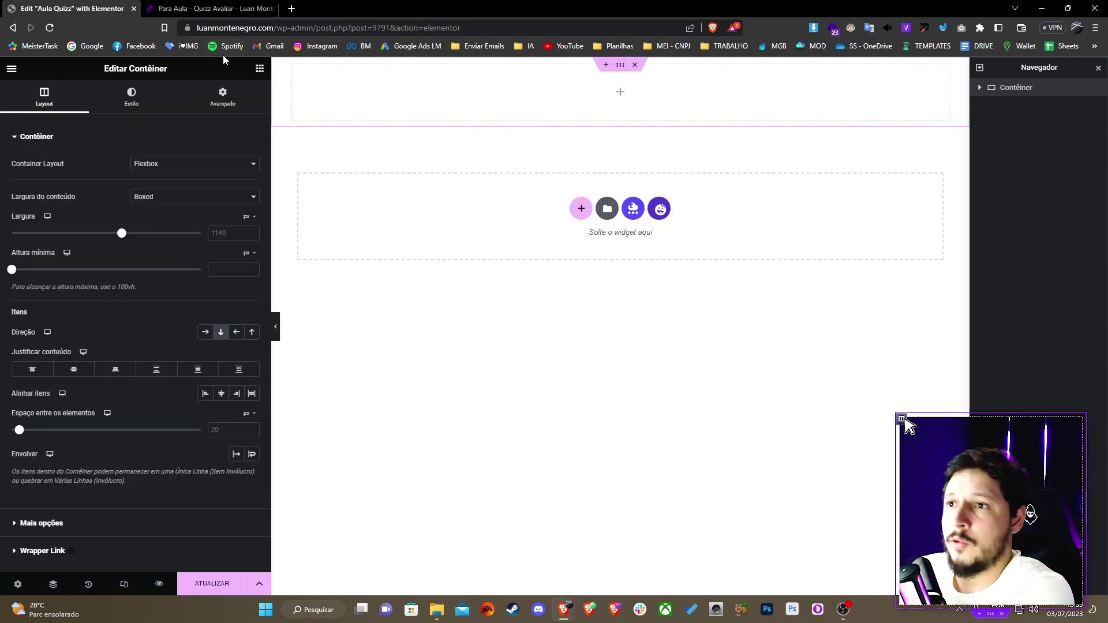
Step: Find the Ícone widget by searching "ícone" and place it in the new container
click(261, 70)
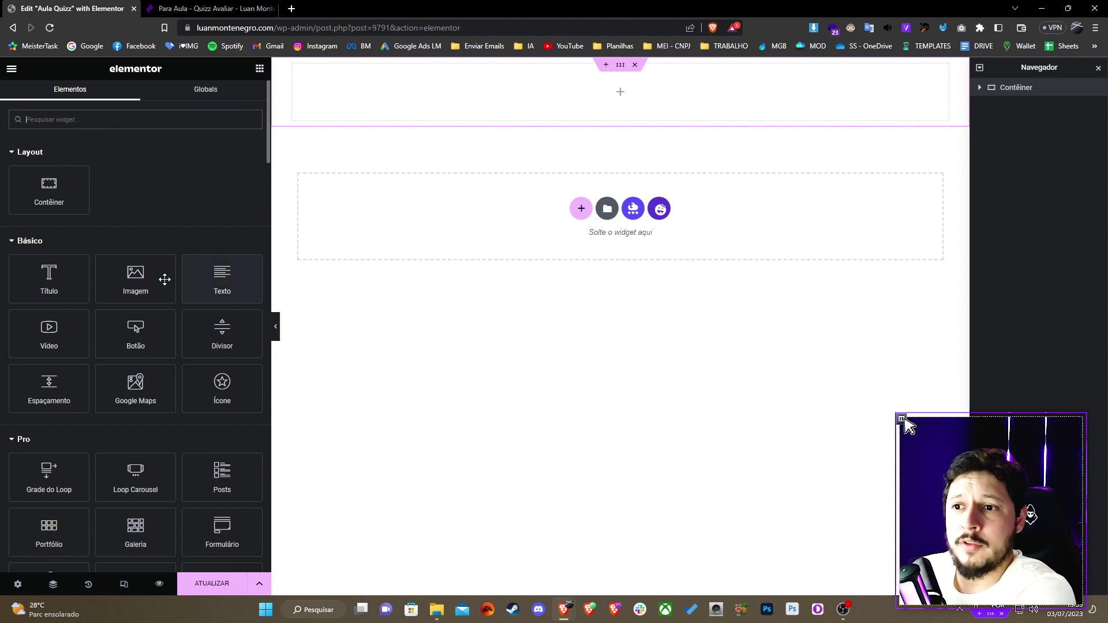
click(122, 121)
text(ícone)
drag(49, 158, 491, 85)
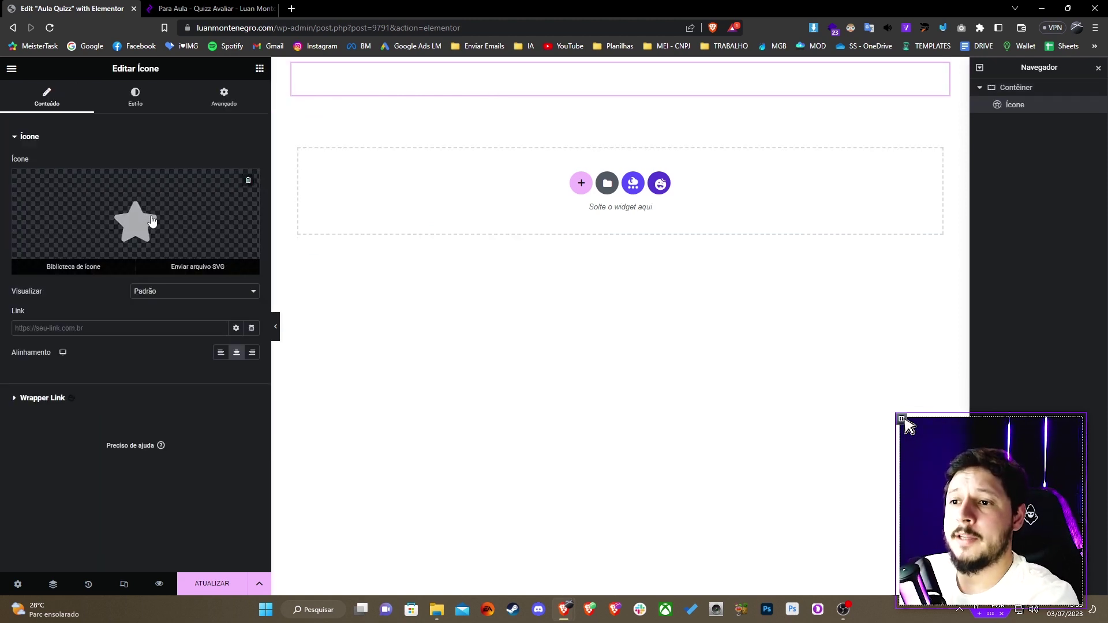
Step: Replace the default star icon with the three-bar menu SVG from the media library
click(176, 271)
click(316, 242)
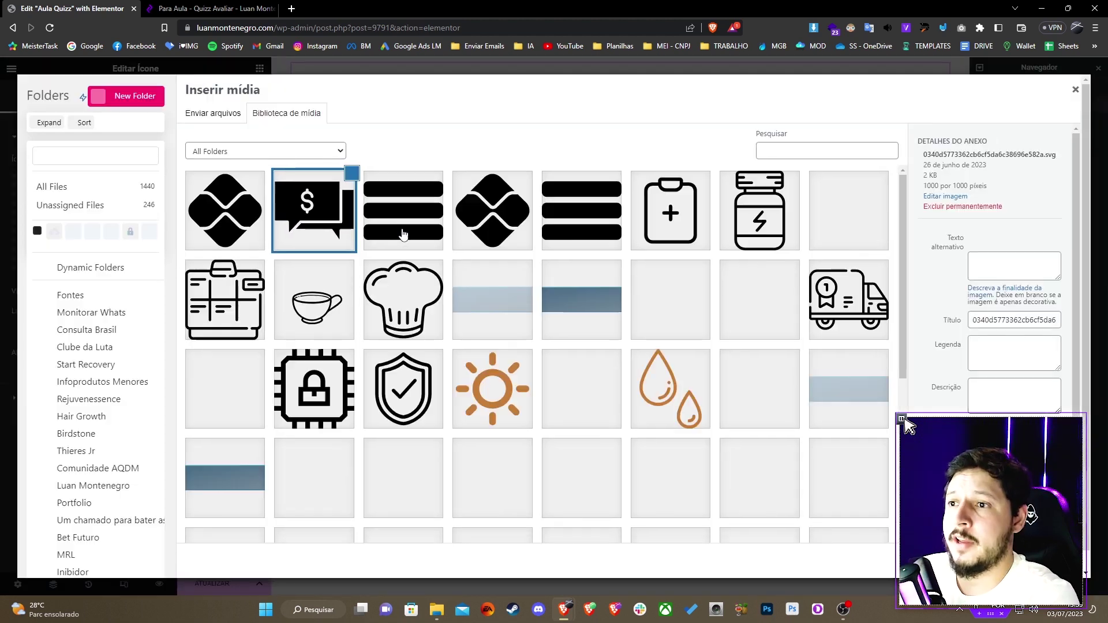
click(403, 234)
double_click(402, 216)
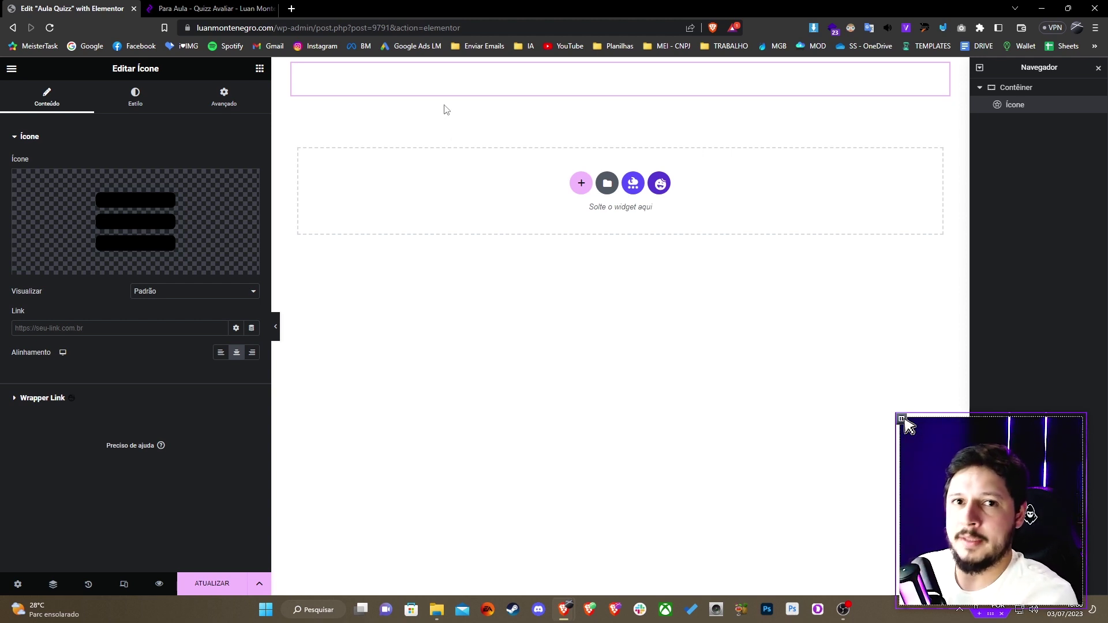
Step: Set the menu icon's primary colour to black, #000000
click(140, 103)
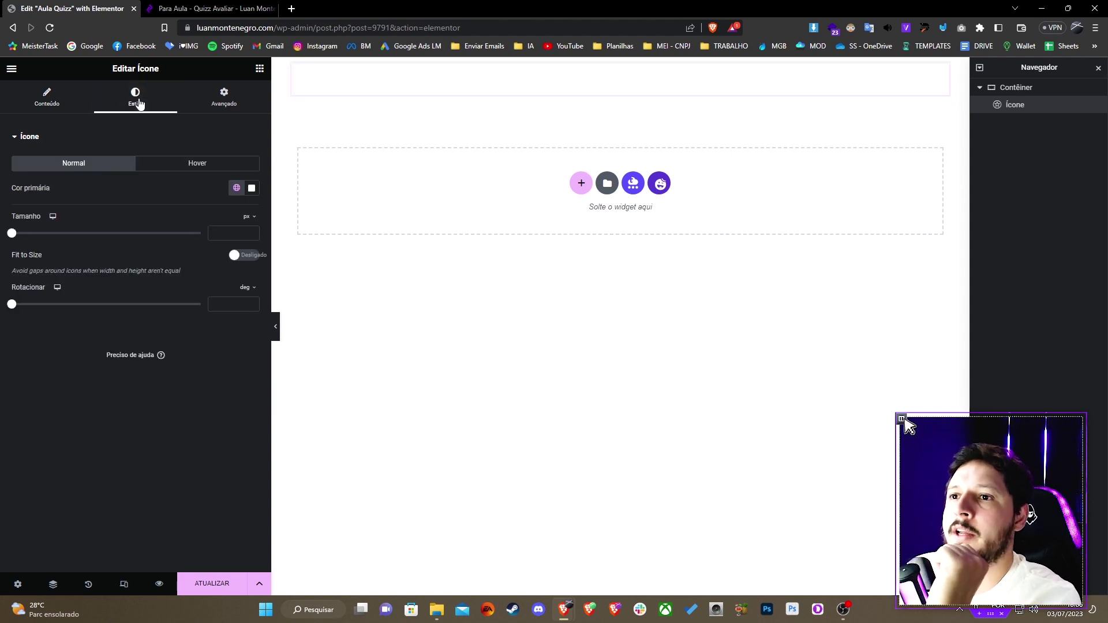
click(251, 188)
drag(213, 281, 171, 327)
Step: Sample the header background colour #f7f8fa from the finished quiz page with the colour picker extension and return to the Elementor page
click(224, 7)
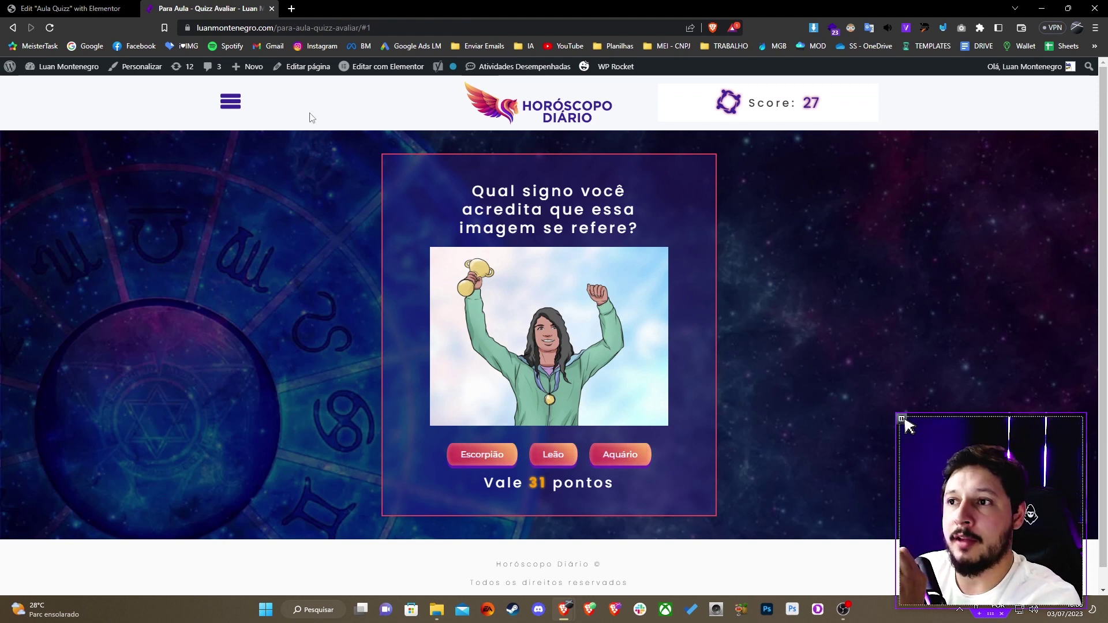
click(923, 32)
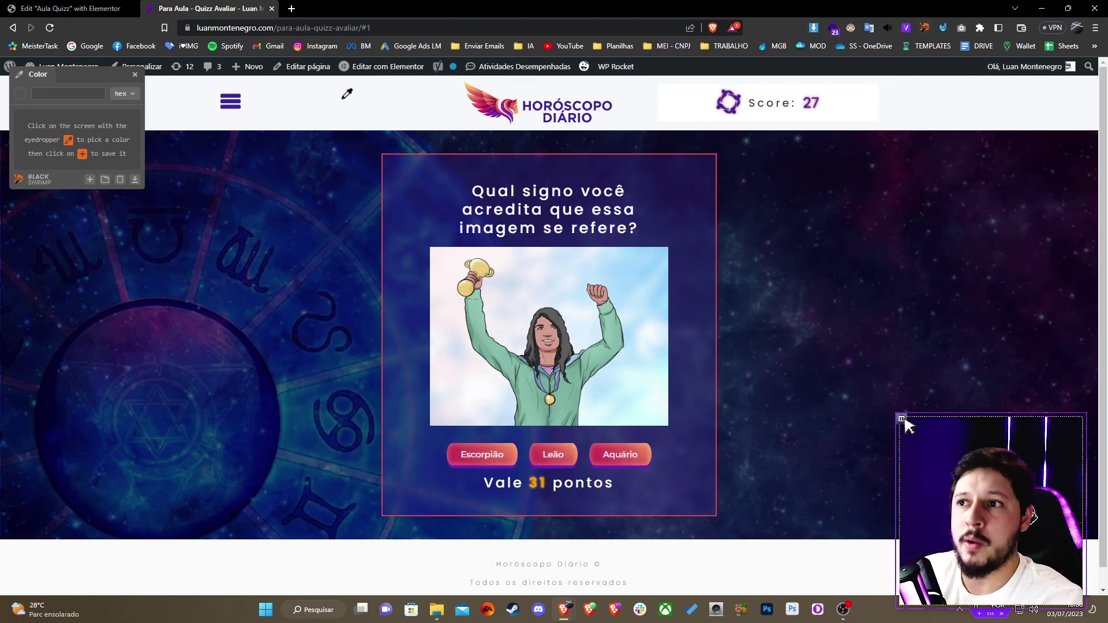
click(89, 94)
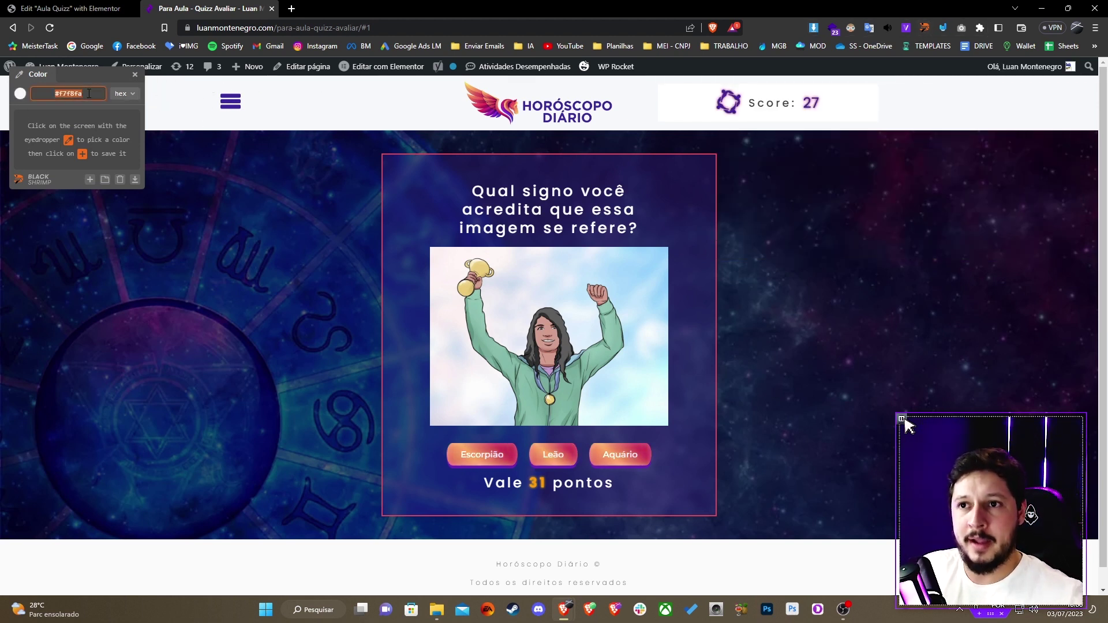
click(82, 8)
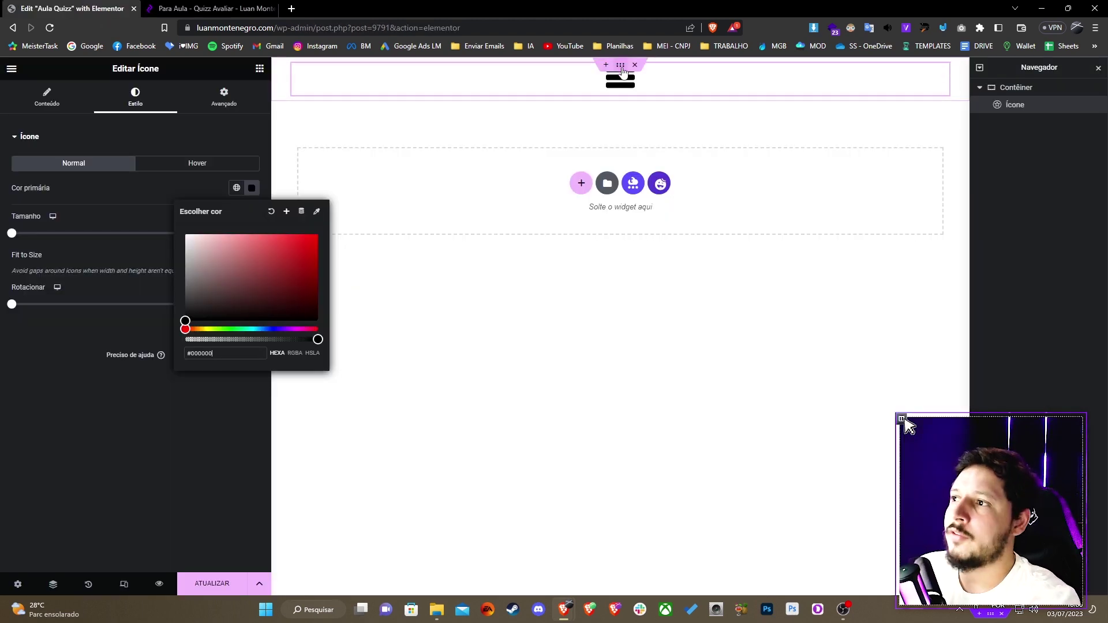
Step: Give the container a classic background in the sampled colour #f7f8fa
click(601, 76)
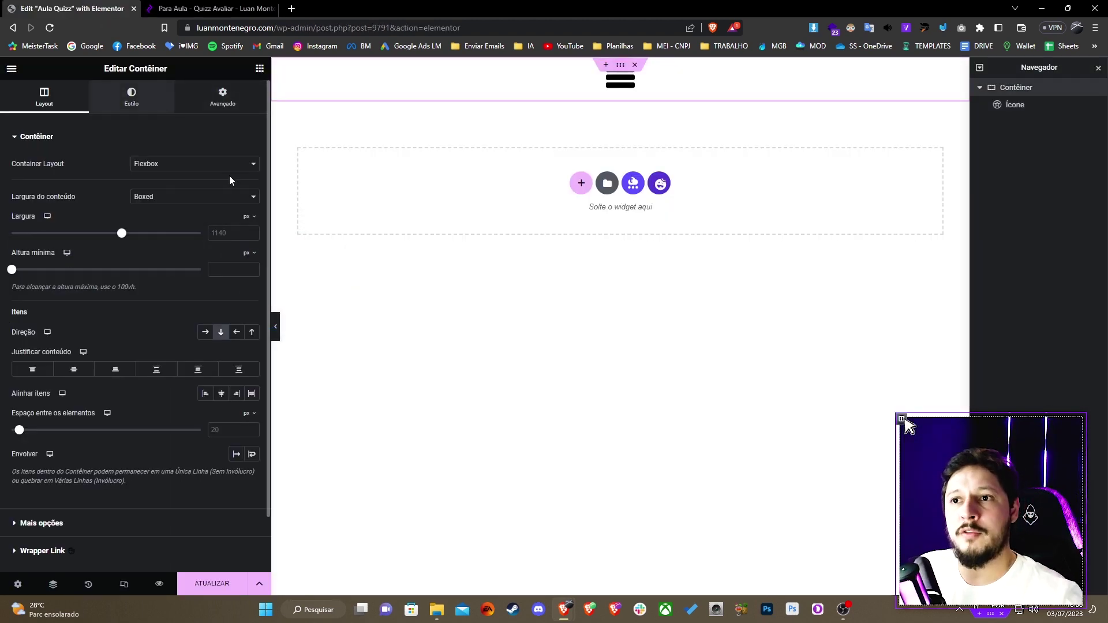
click(132, 97)
click(205, 188)
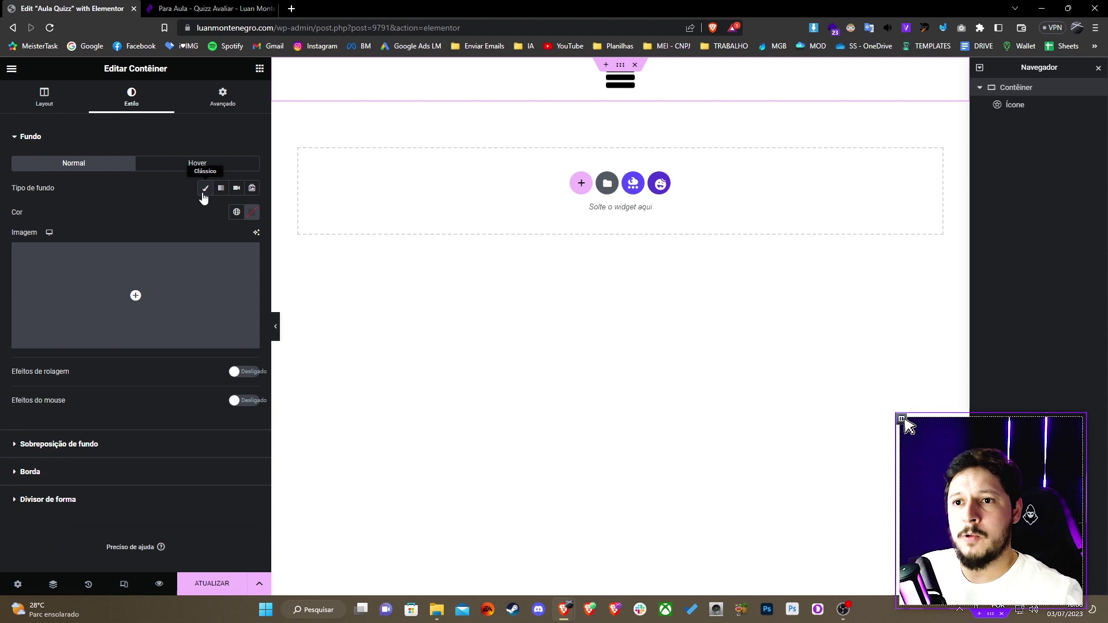
click(252, 212)
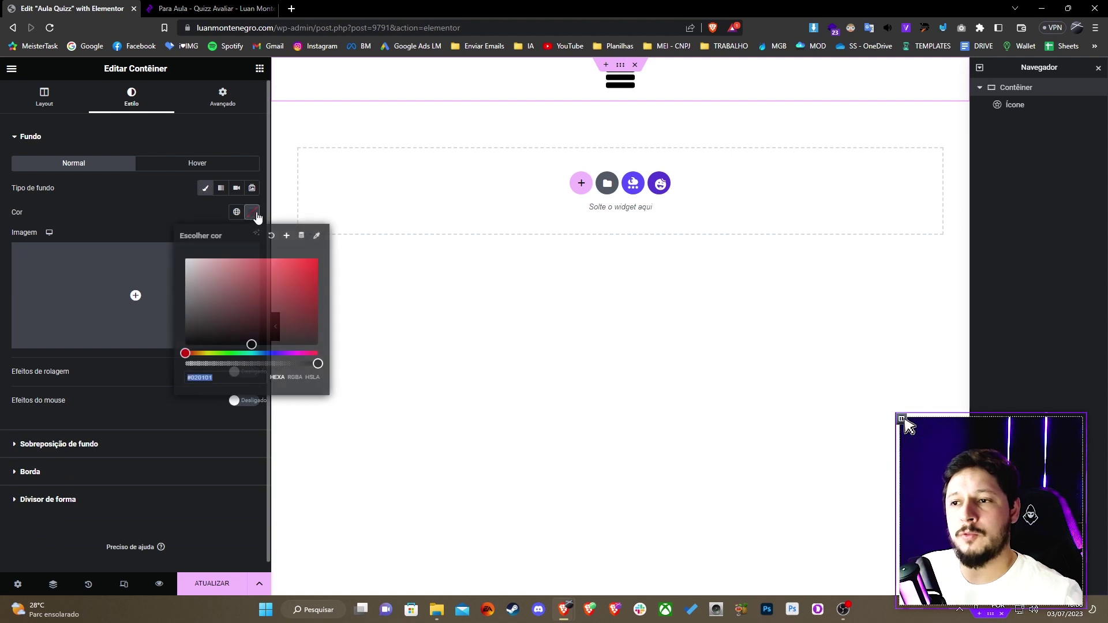
click(171, 209)
Step: Sample the menu icon's colour #3d289c on the finished quiz page and copy its hex code
click(210, 8)
click(231, 100)
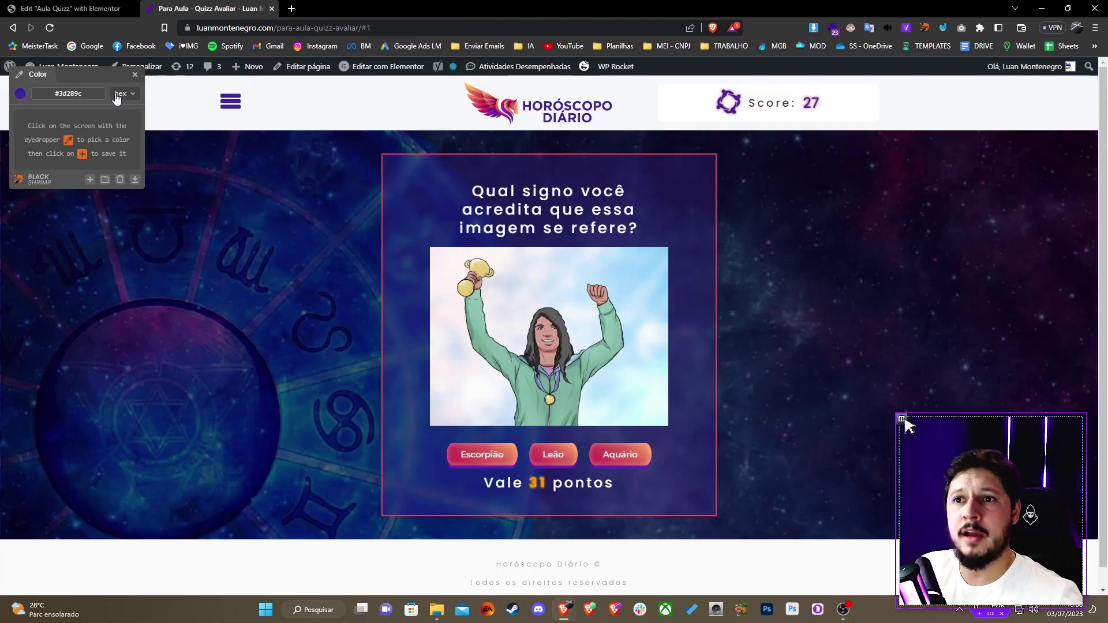
click(86, 94)
key(ctrl+x)
Step: Set the menu icon's primary colour to #3d289c on the Aula Quizz page
click(89, 7)
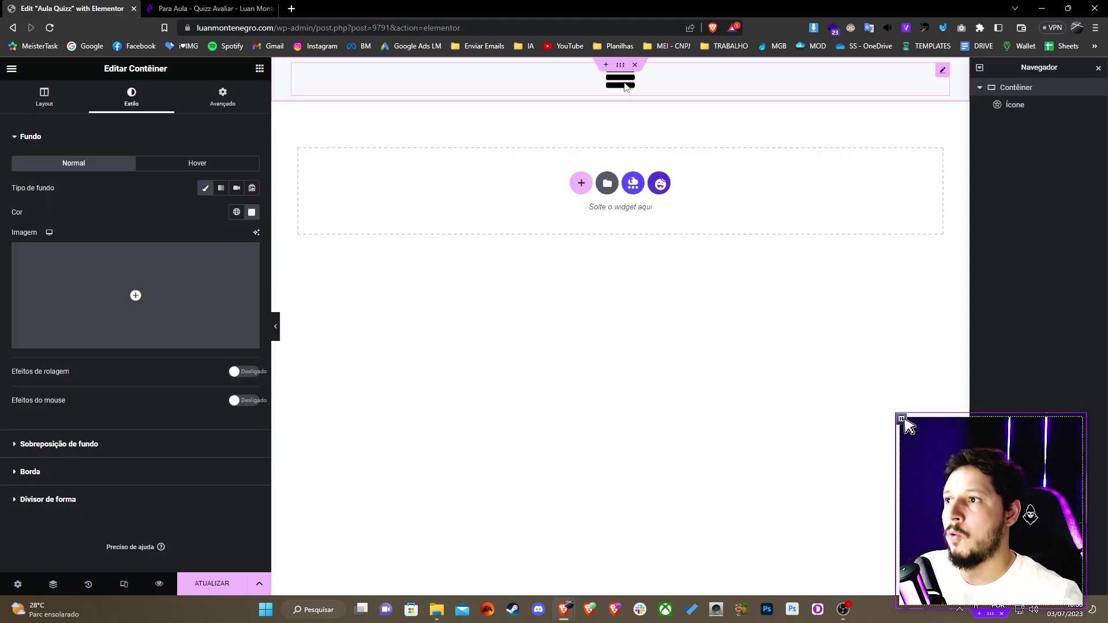
click(252, 188)
key(ctrl+v)
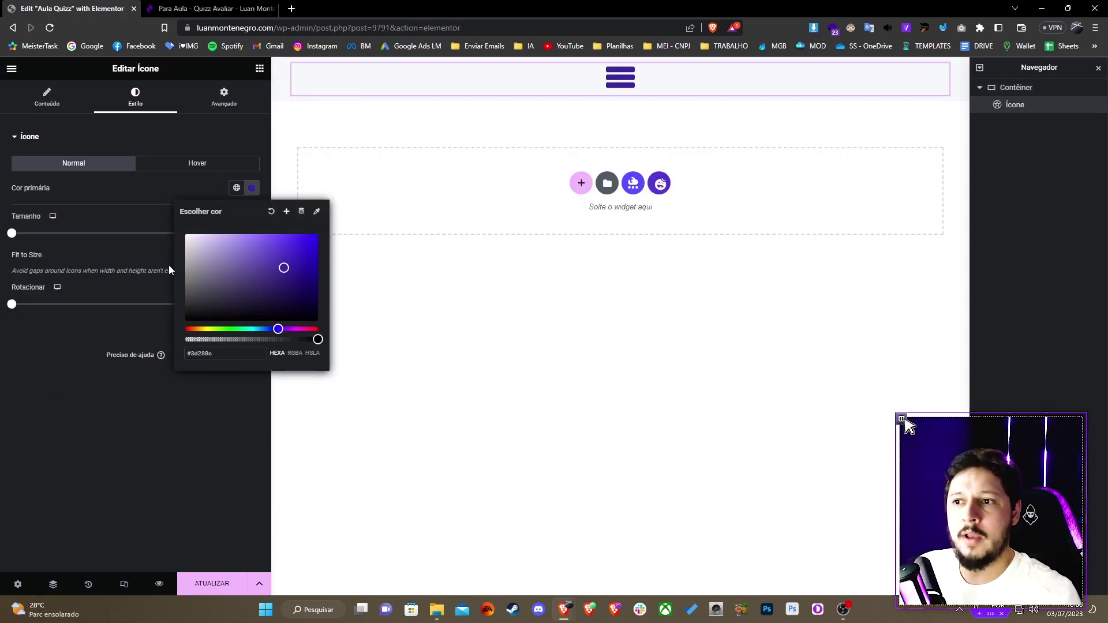
click(146, 185)
Step: Add an Image widget below the menu icon and insert the purple-lettered Horóscopo Diário logo from the media library
click(260, 68)
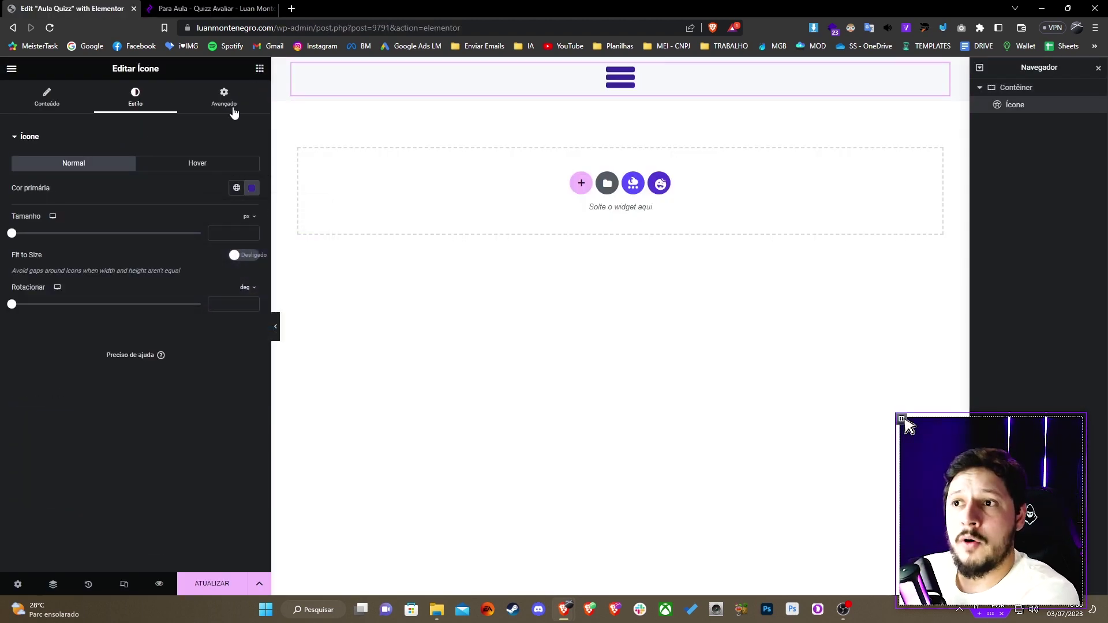
drag(114, 282, 843, 98)
click(139, 226)
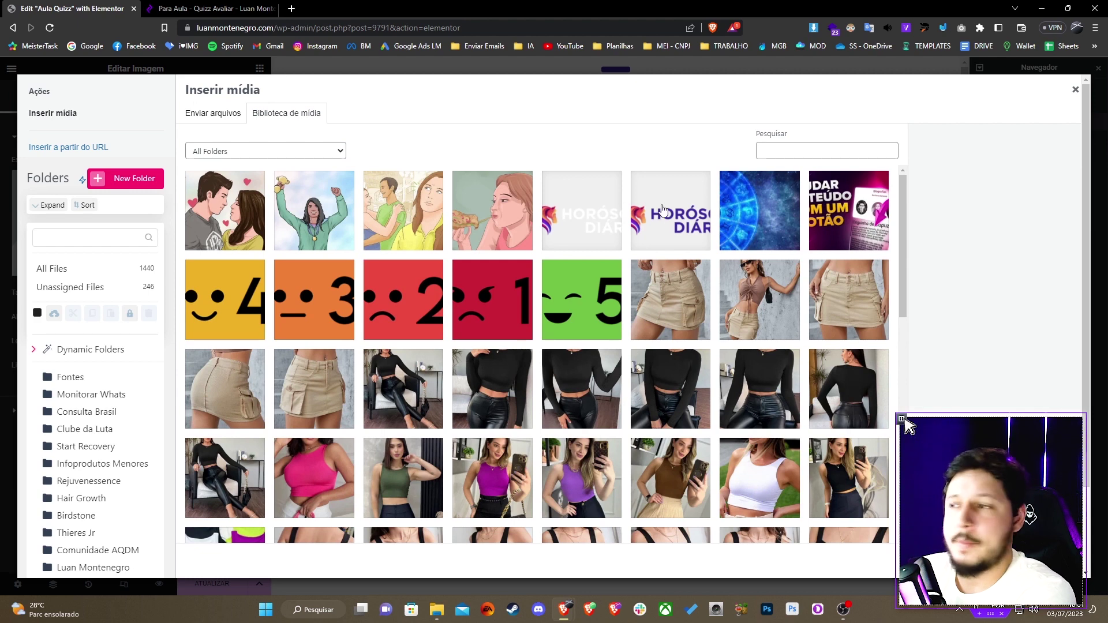
click(664, 211)
click(1044, 562)
Step: Add an inner container below the logo and set the outer container's item direction to horizontal row
click(260, 68)
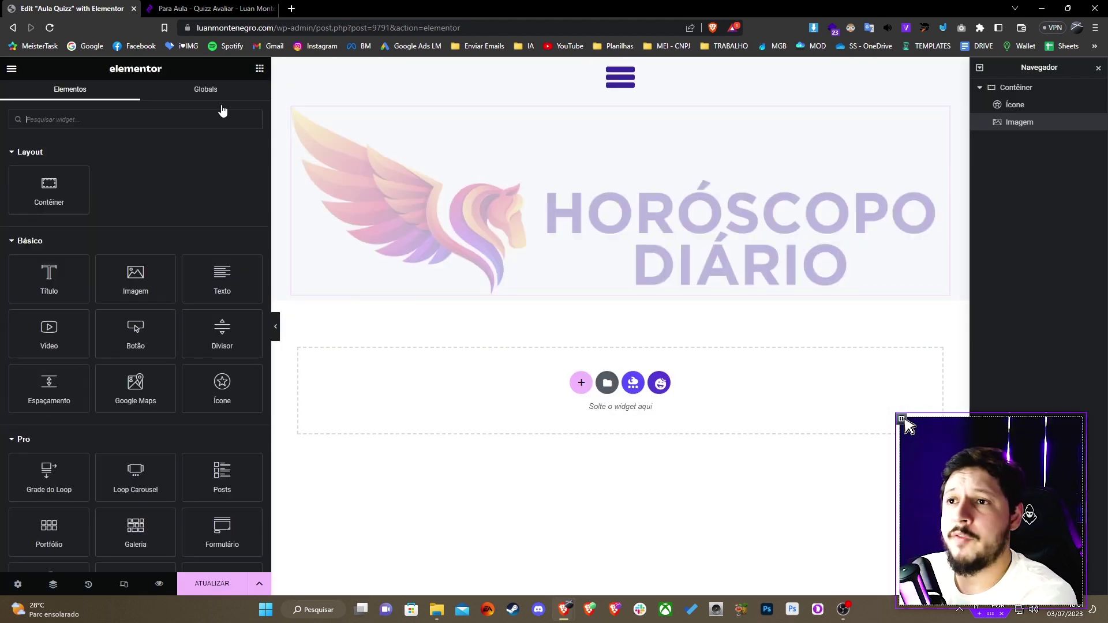
drag(46, 187, 581, 233)
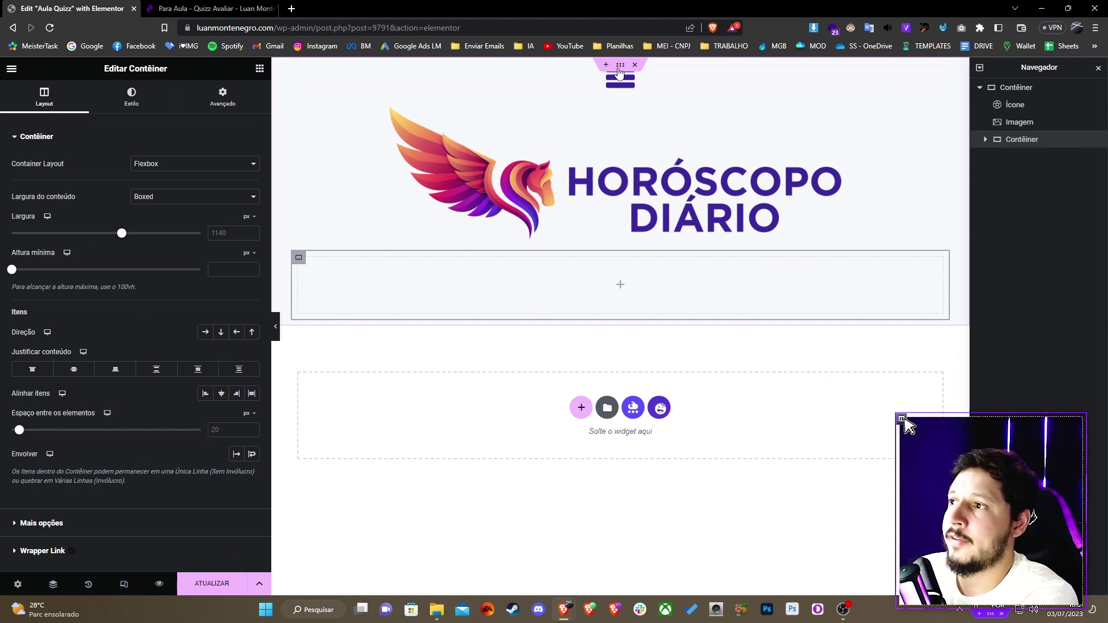
click(619, 69)
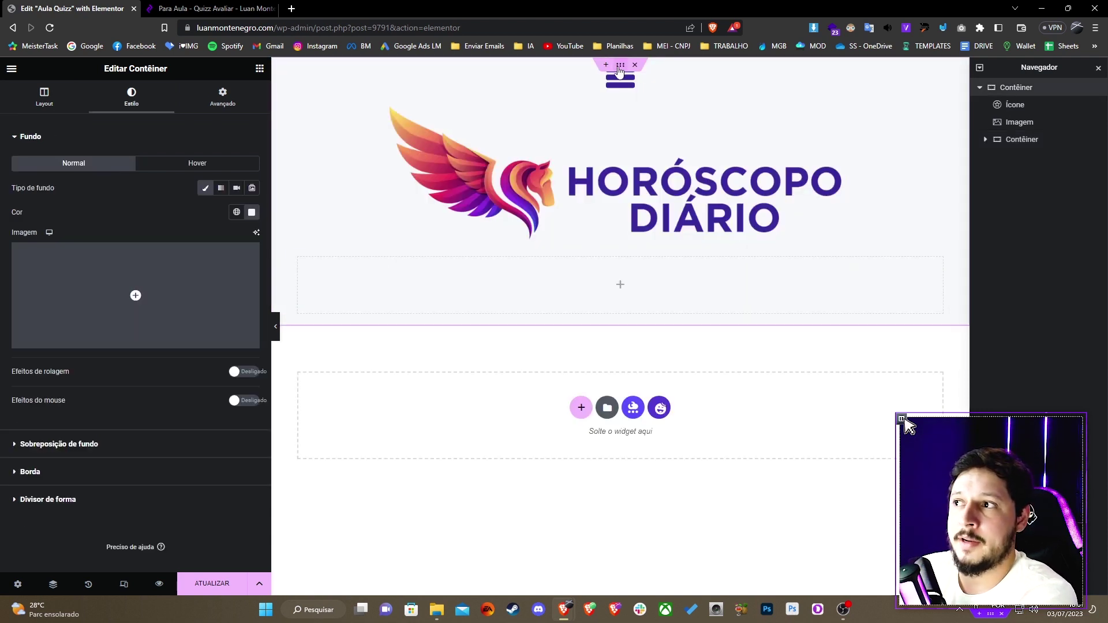
right_click(1013, 91)
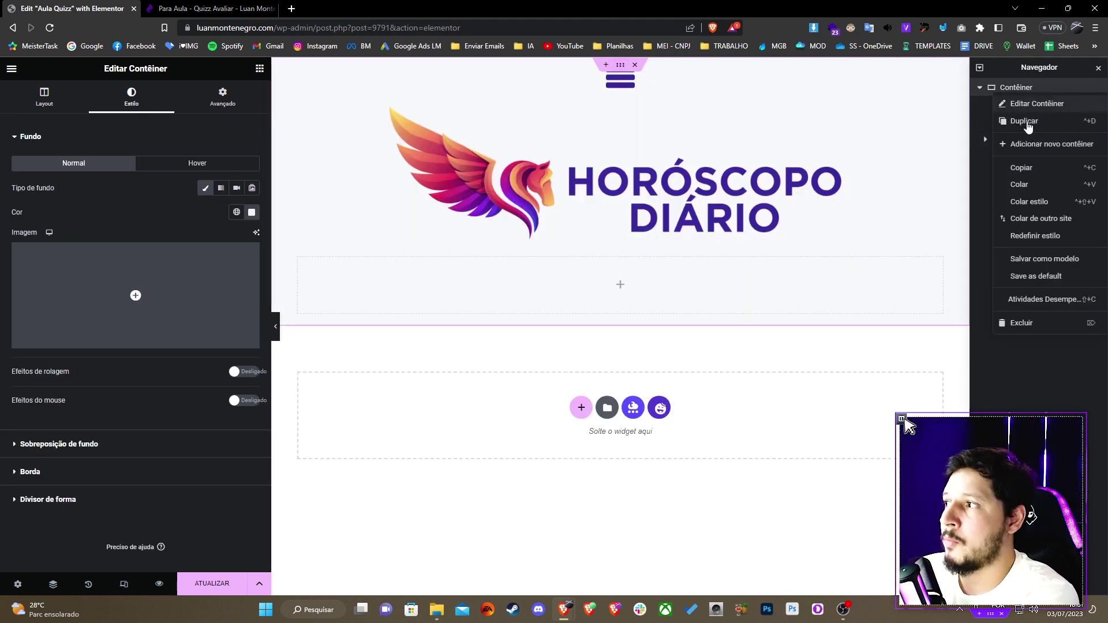
click(1027, 107)
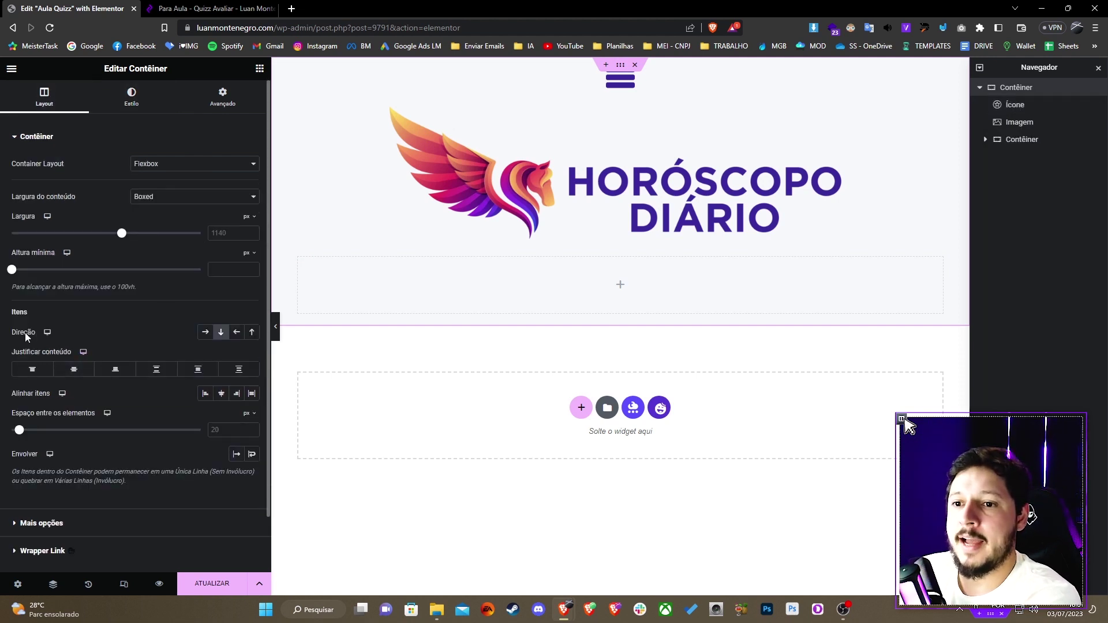
click(206, 334)
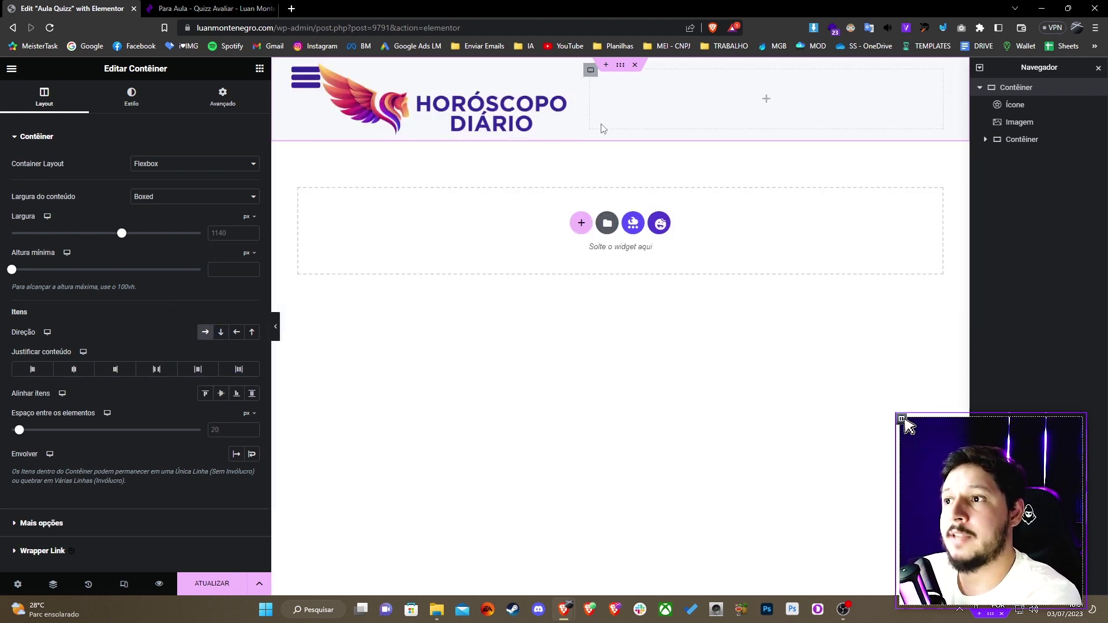
Step: Set the menu icon's size to 35 px
click(300, 77)
click(132, 96)
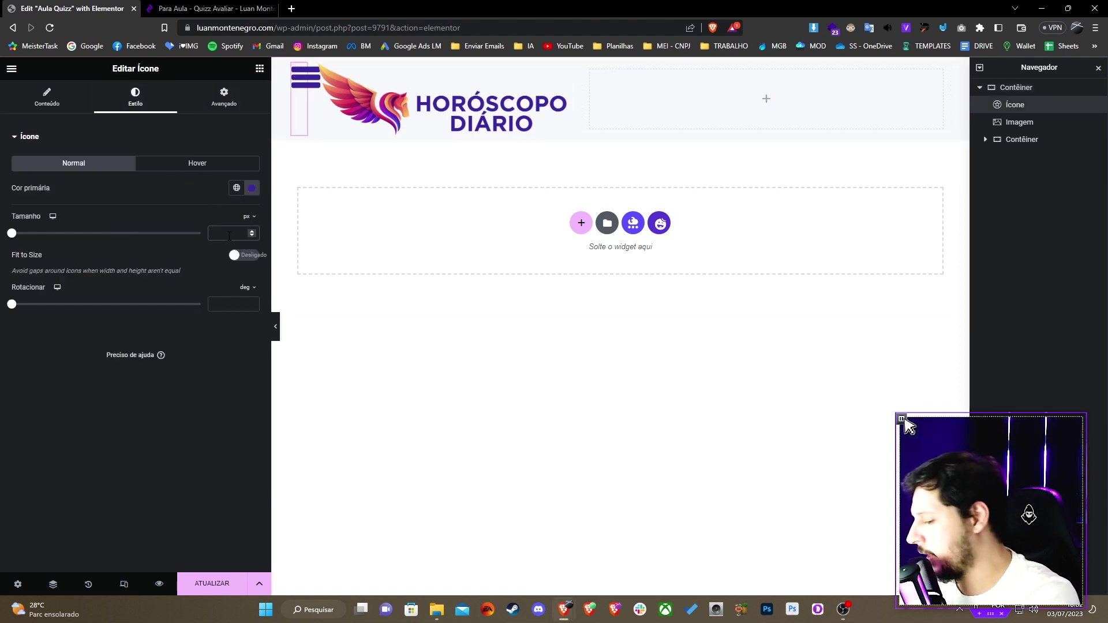
text(35)
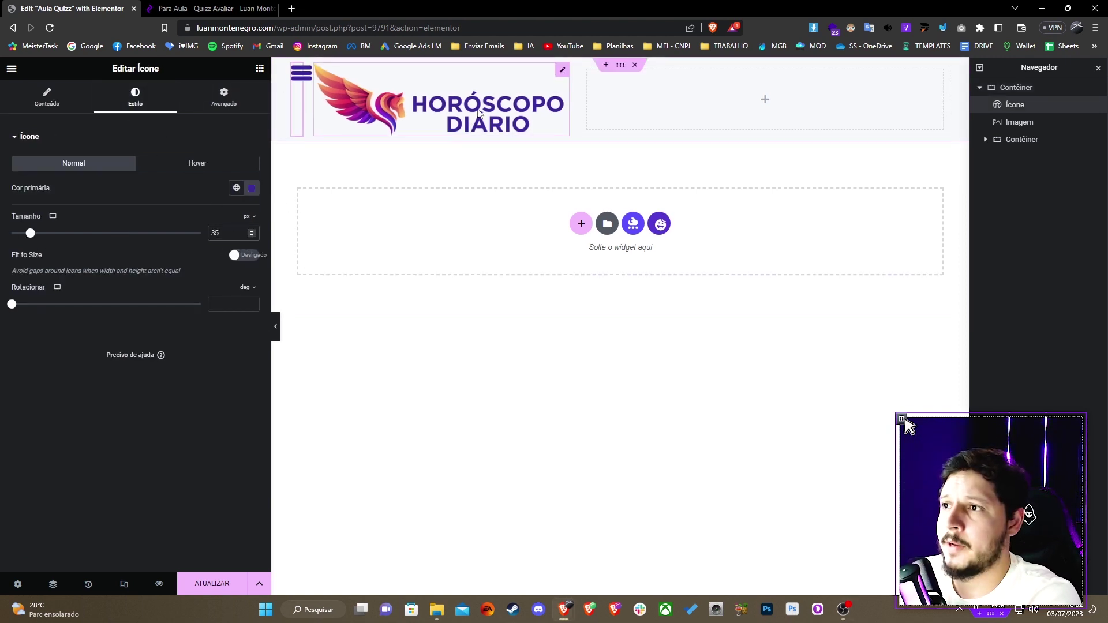
Step: Set the logo image's width to 71%
click(491, 127)
click(125, 99)
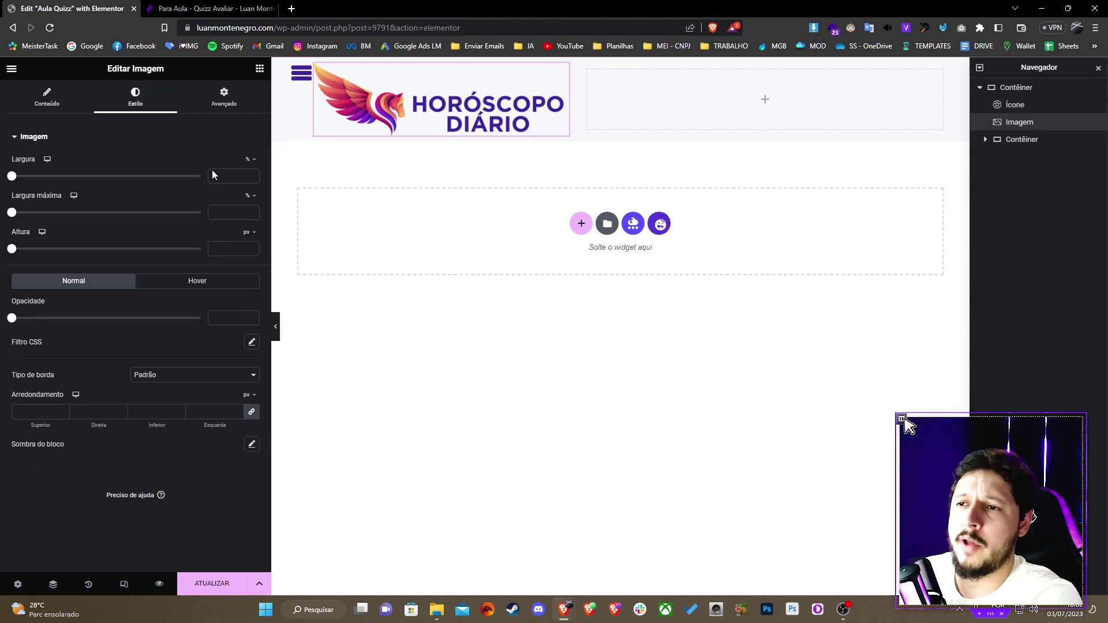
click(248, 180)
text(70)
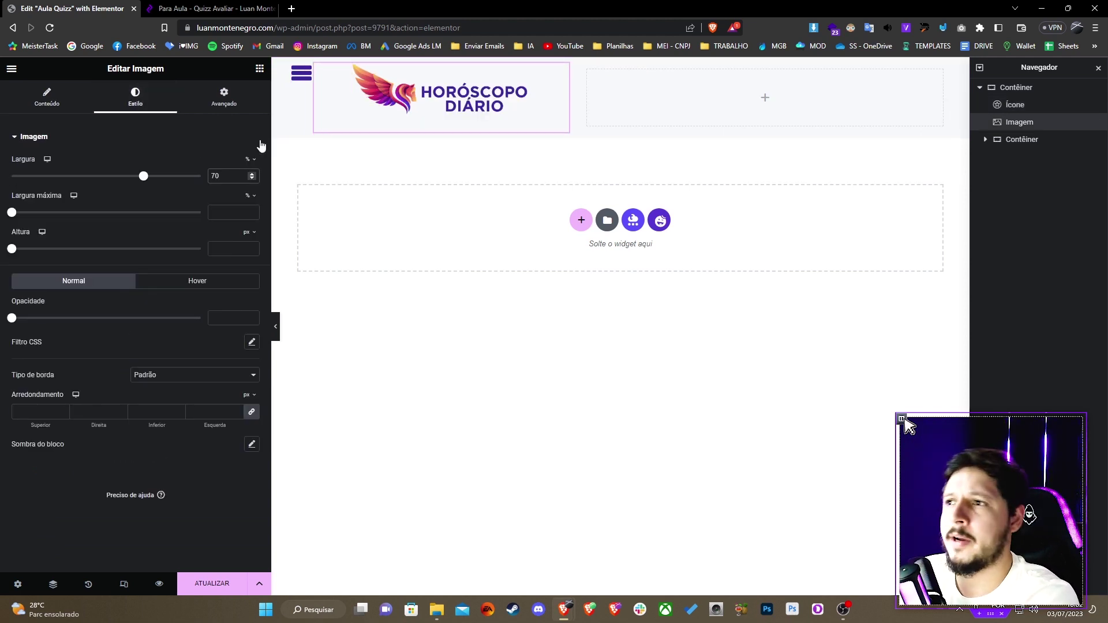
key(Up)
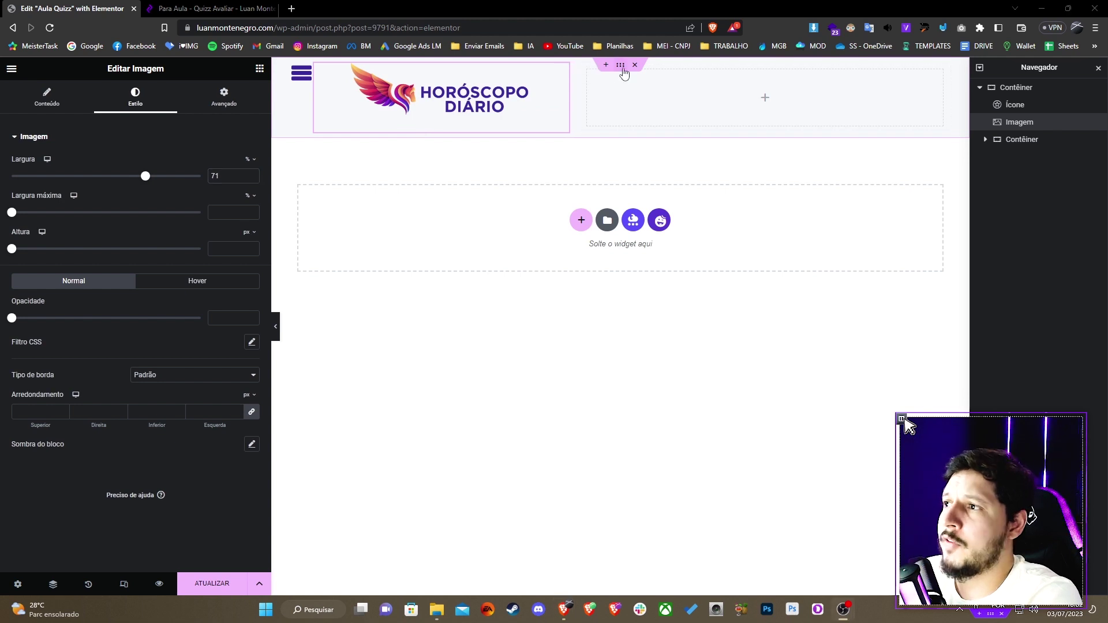
Step: Align the items of the outer header container to the centre
right_click(622, 69)
click(666, 79)
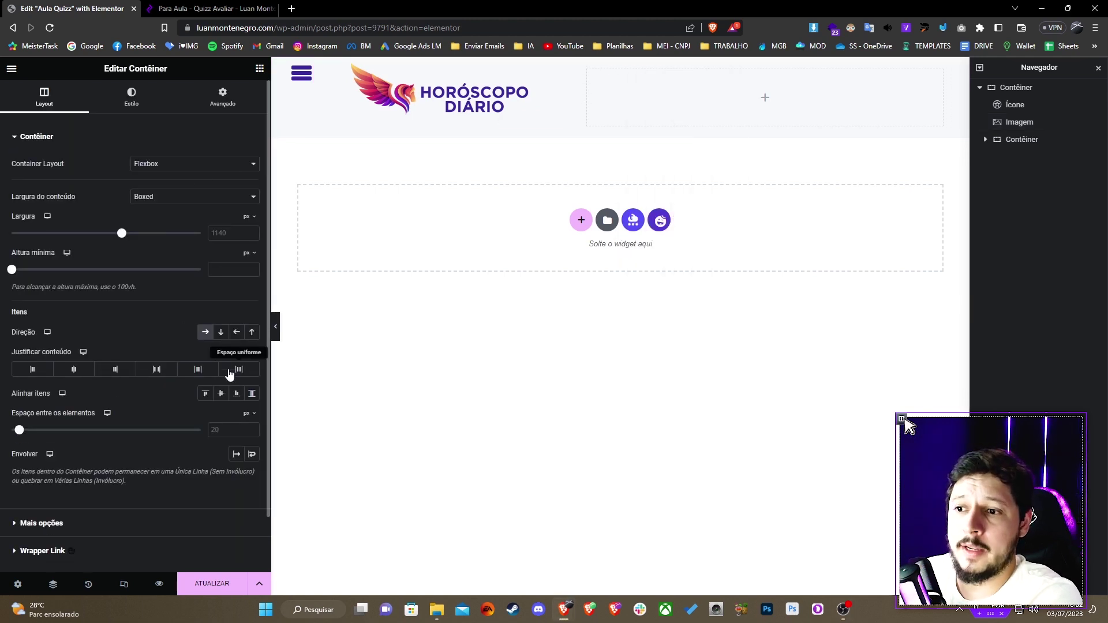
click(221, 394)
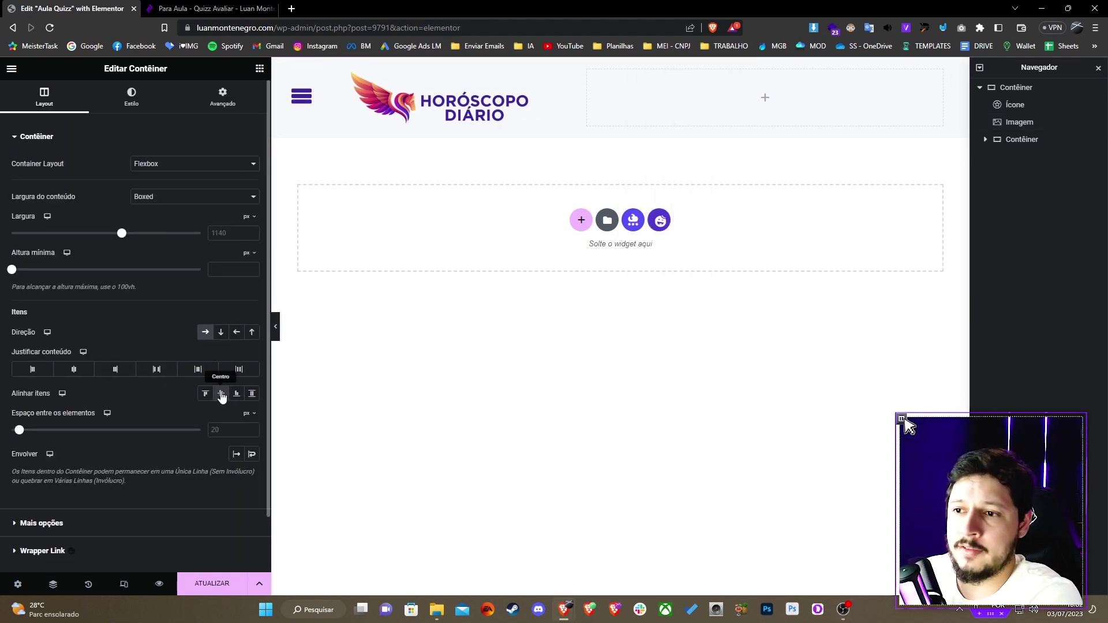
Step: Give the menu icon a custom width, widen it to nearly full width, and align the icon left
click(301, 96)
click(218, 111)
click(152, 257)
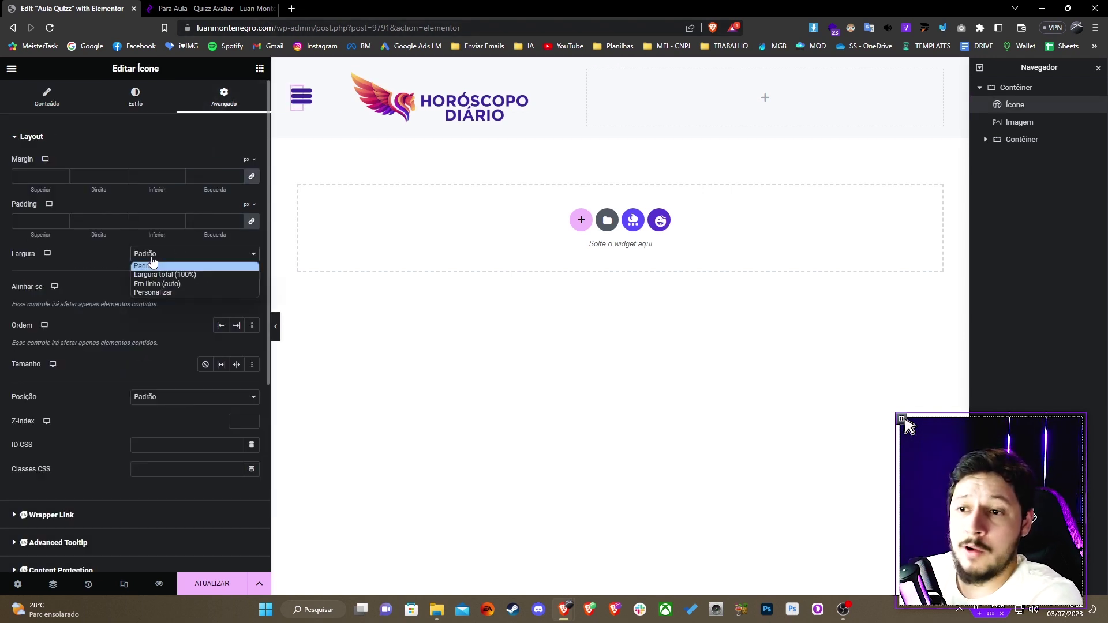
click(153, 292)
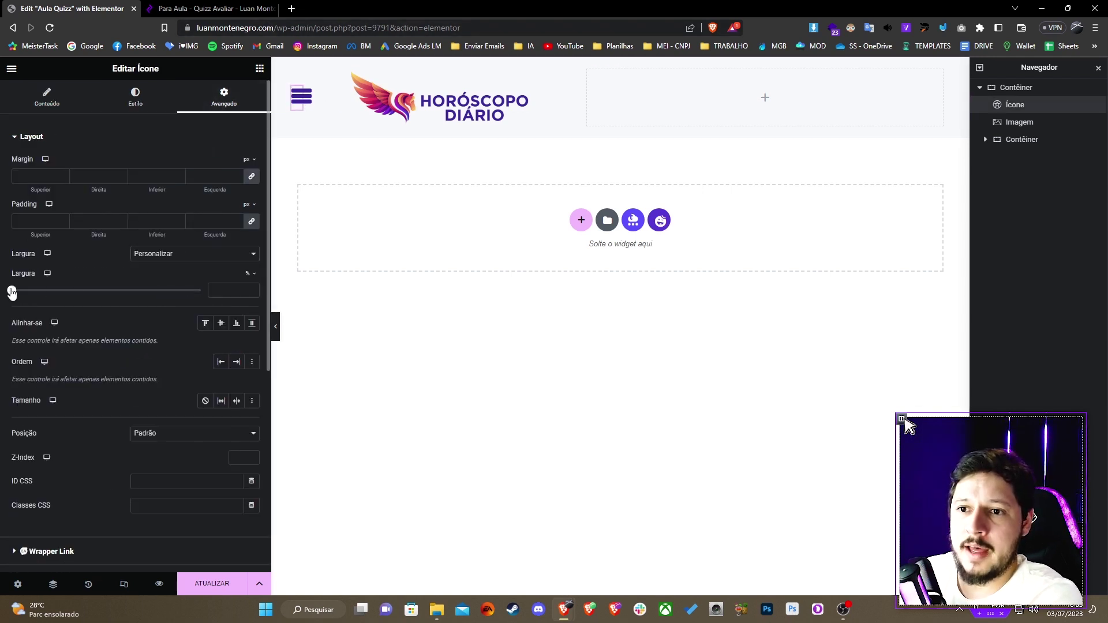
drag(12, 292, 192, 297)
click(47, 96)
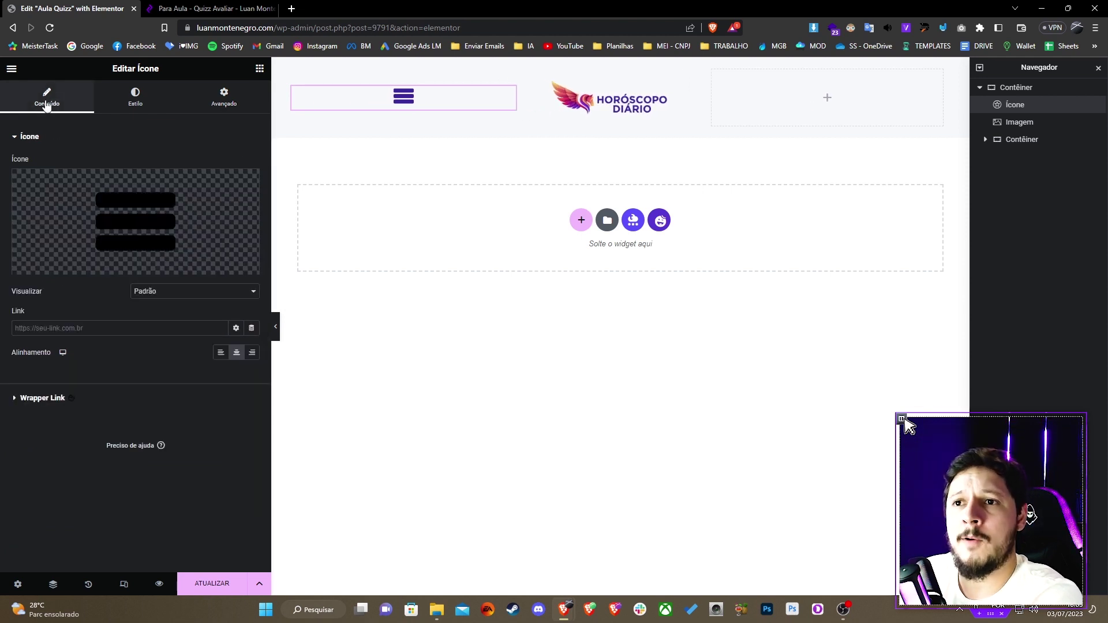
click(220, 352)
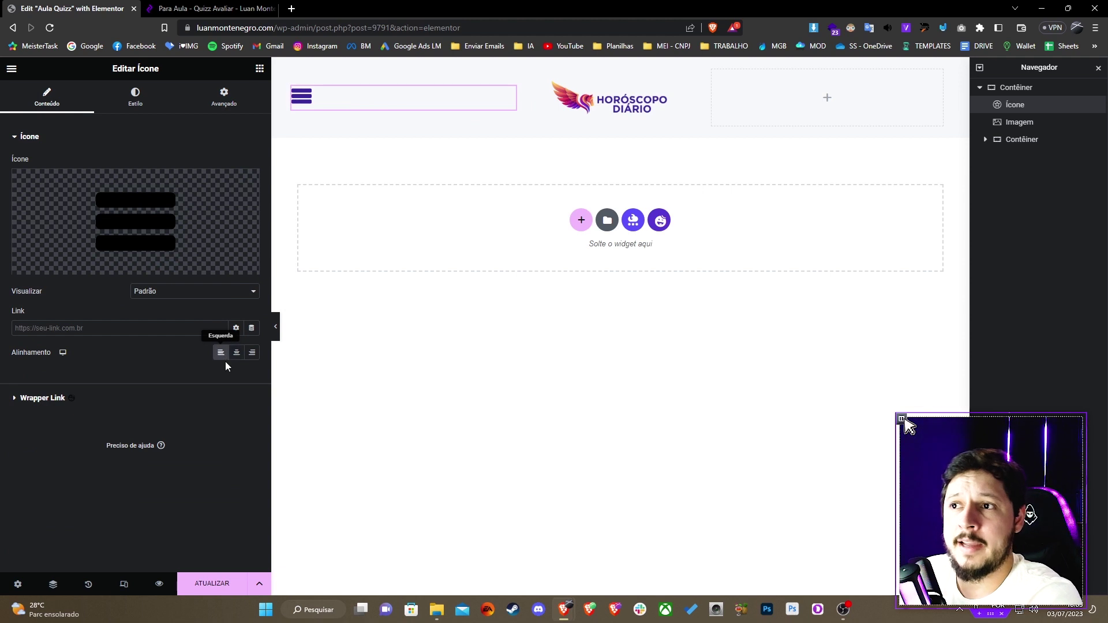
Step: Give the logo image widget a custom layout width of 100%
click(669, 122)
click(209, 104)
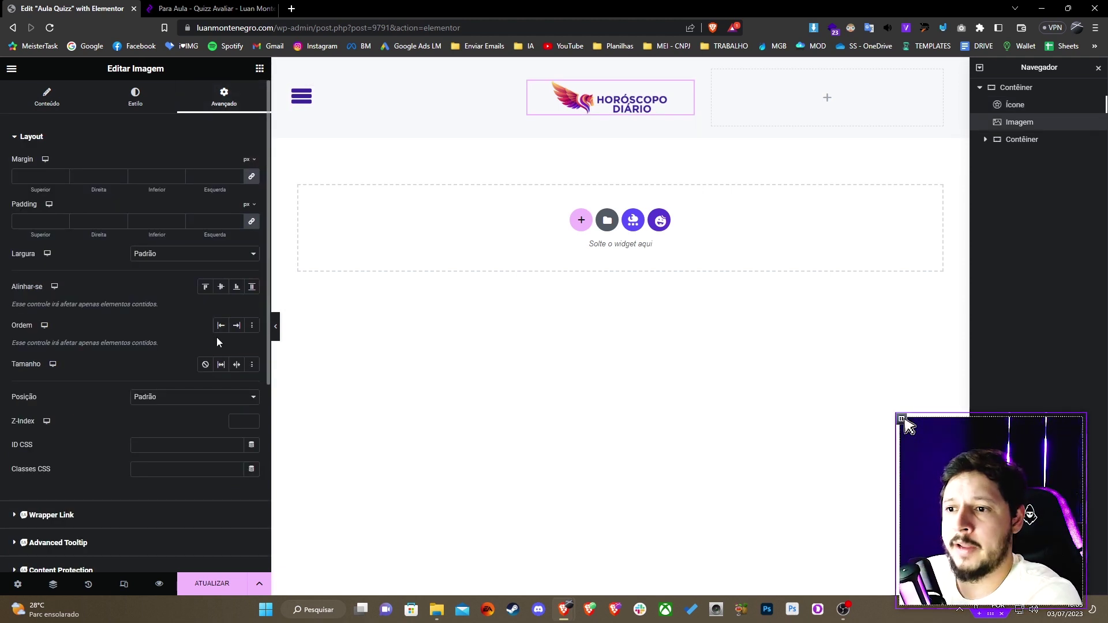
click(189, 254)
click(165, 289)
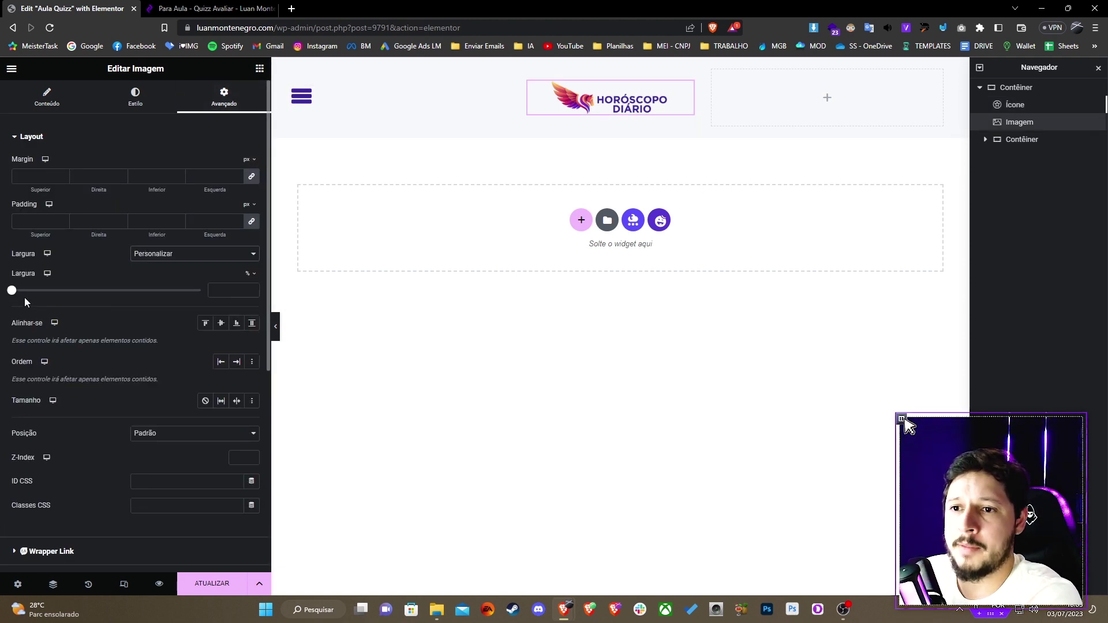
drag(13, 294, 201, 292)
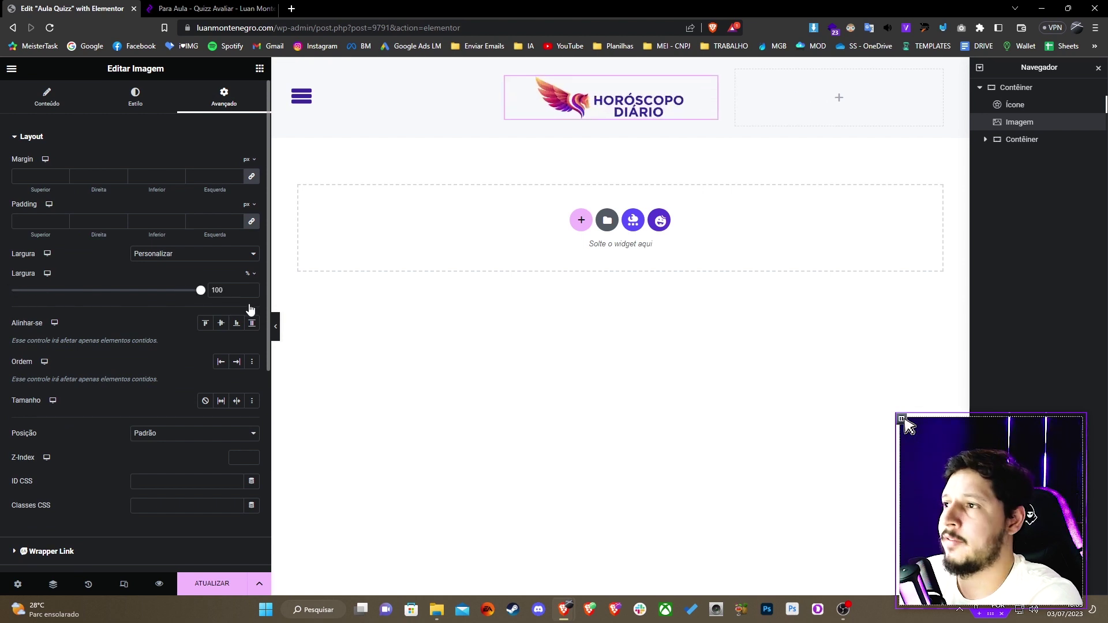
Step: Give the header's inner container a solid white background
click(735, 71)
click(131, 97)
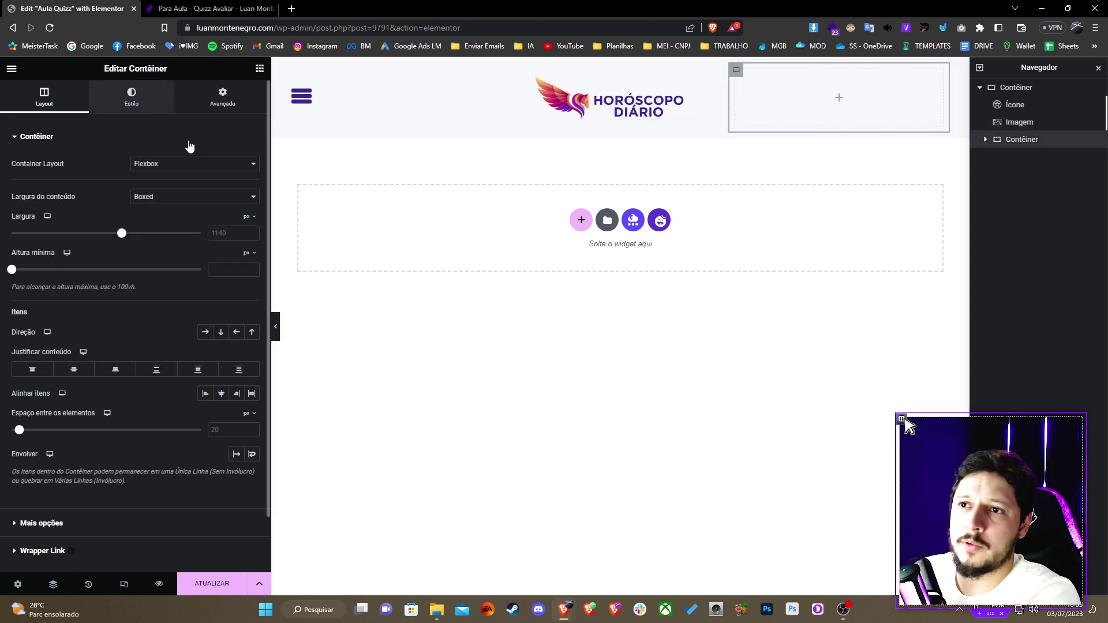
click(205, 188)
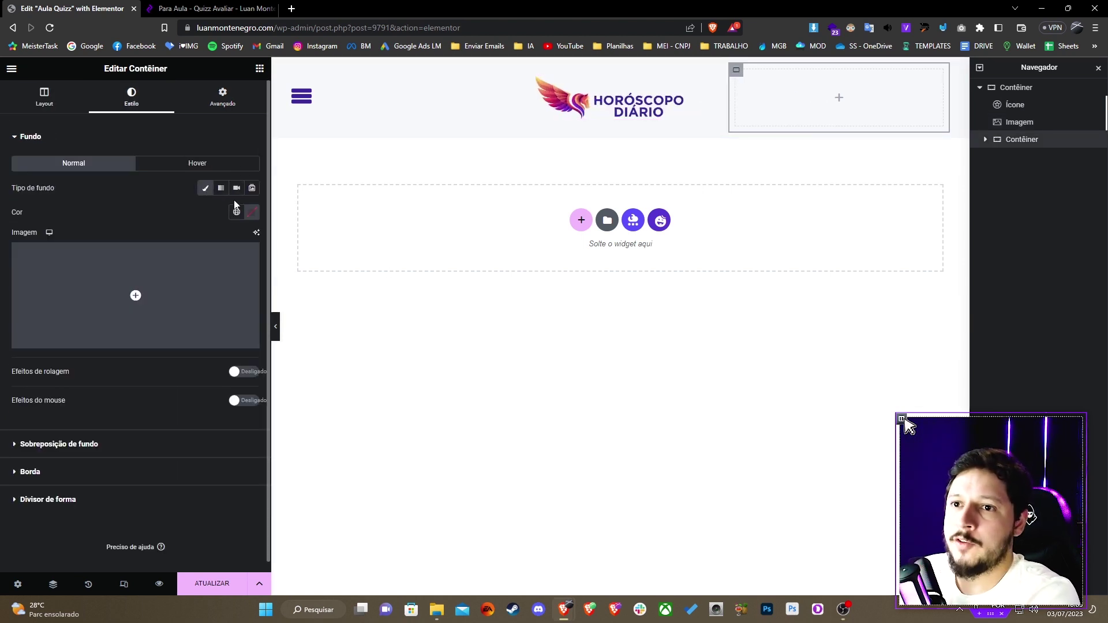
click(252, 212)
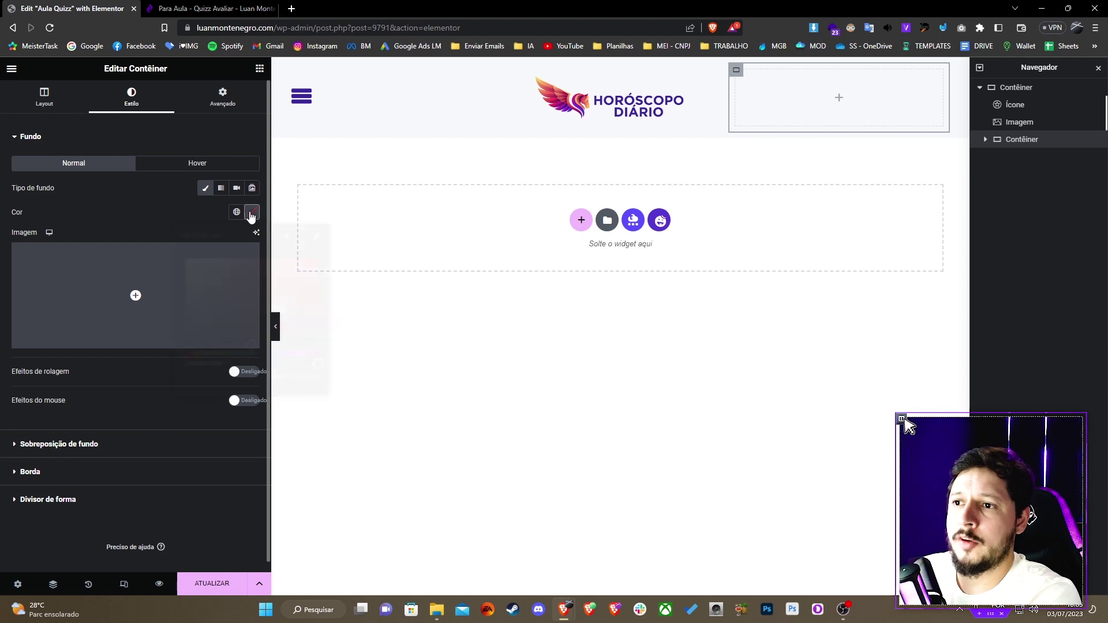
click(148, 208)
Step: Centre the inner container's items and set their direction to horizontal row
click(44, 97)
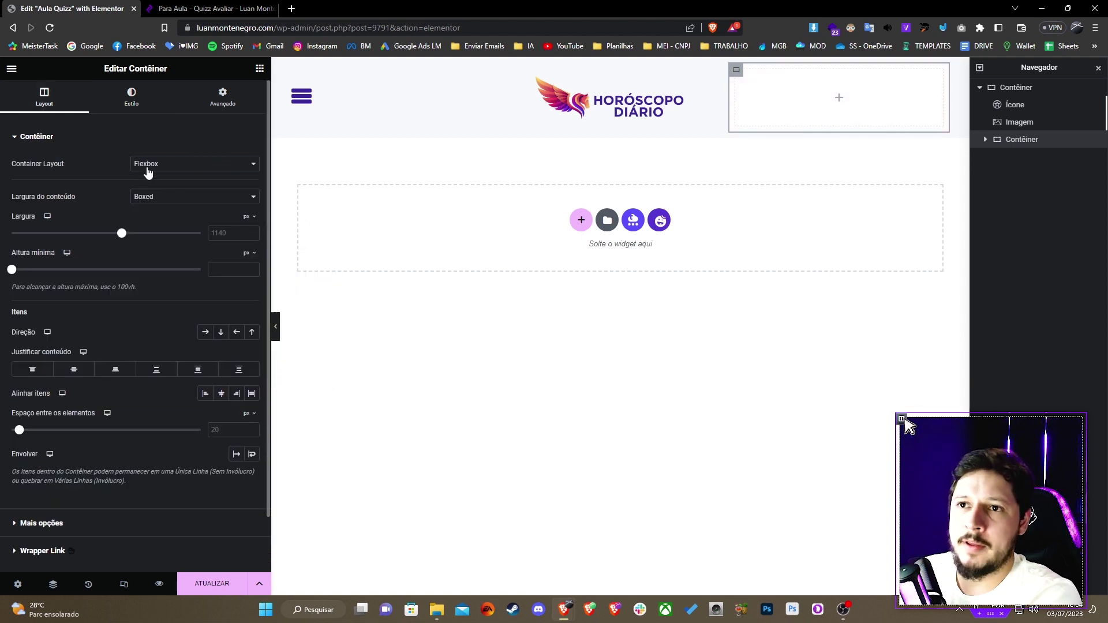
click(223, 395)
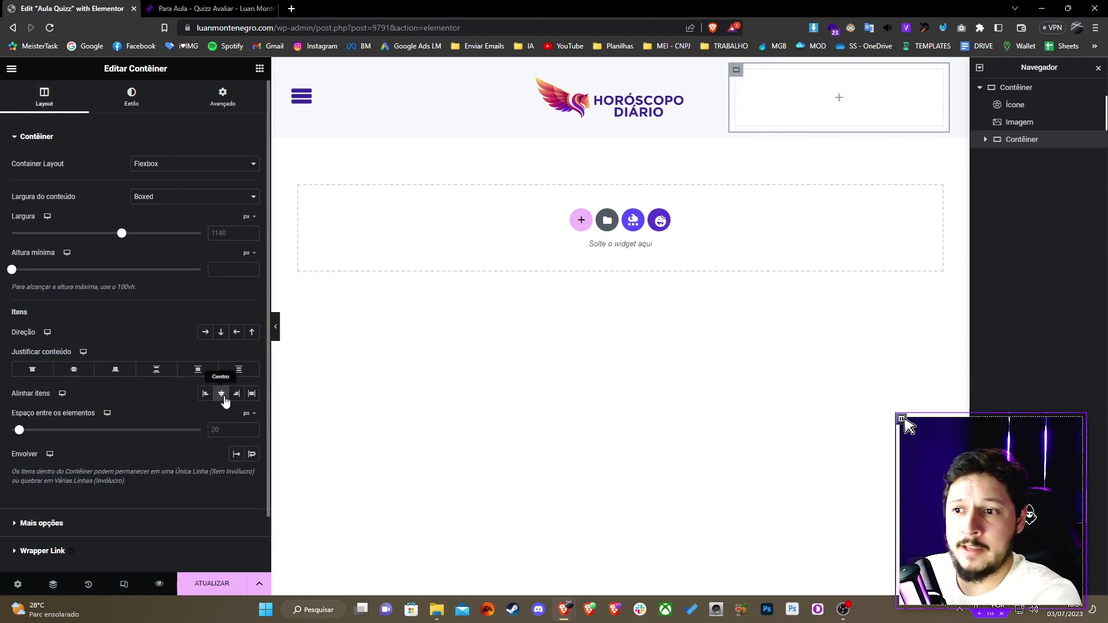
click(206, 334)
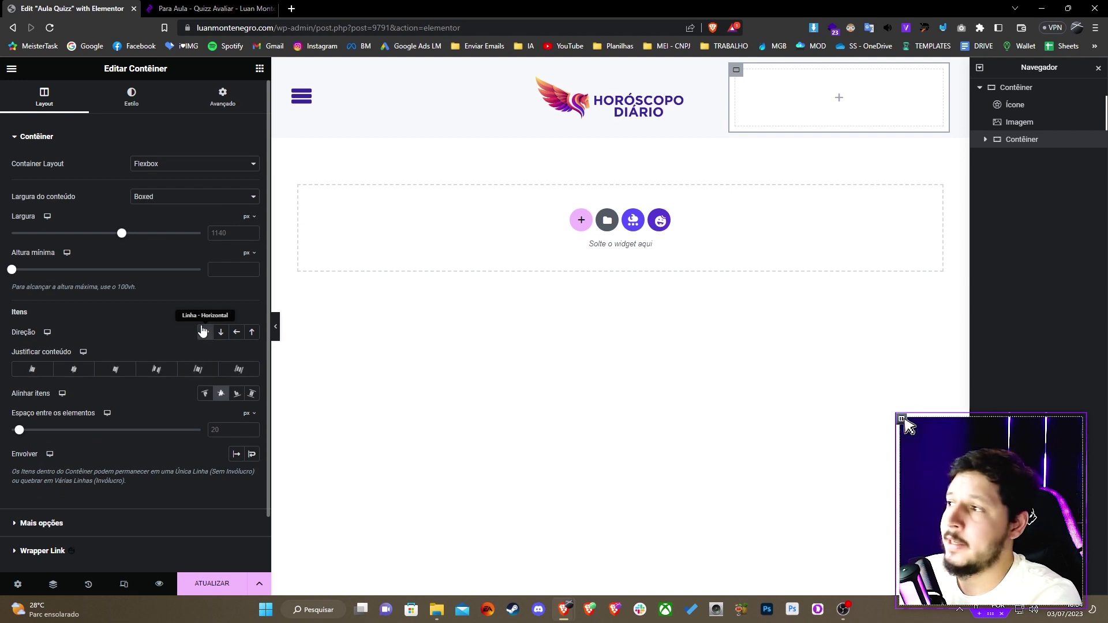
Step: Add an Icon widget with the star to the inner container and apply the copied purple as its primary colour
click(260, 71)
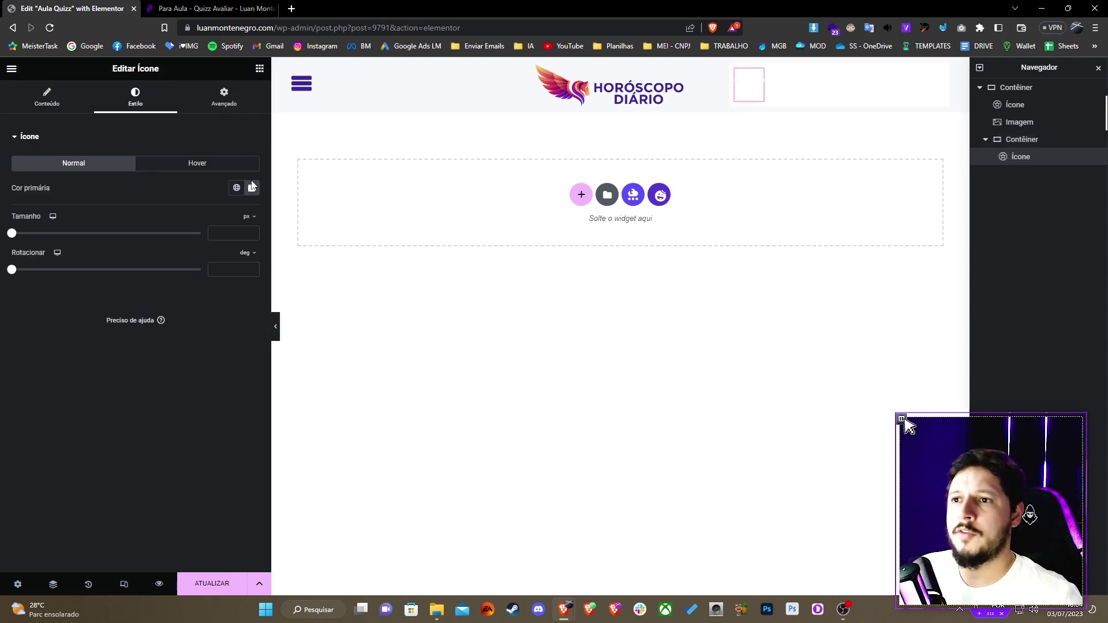
click(252, 188)
key(ctrl+v)
click(154, 188)
Step: Set the star icon's size to 42 px
click(224, 236)
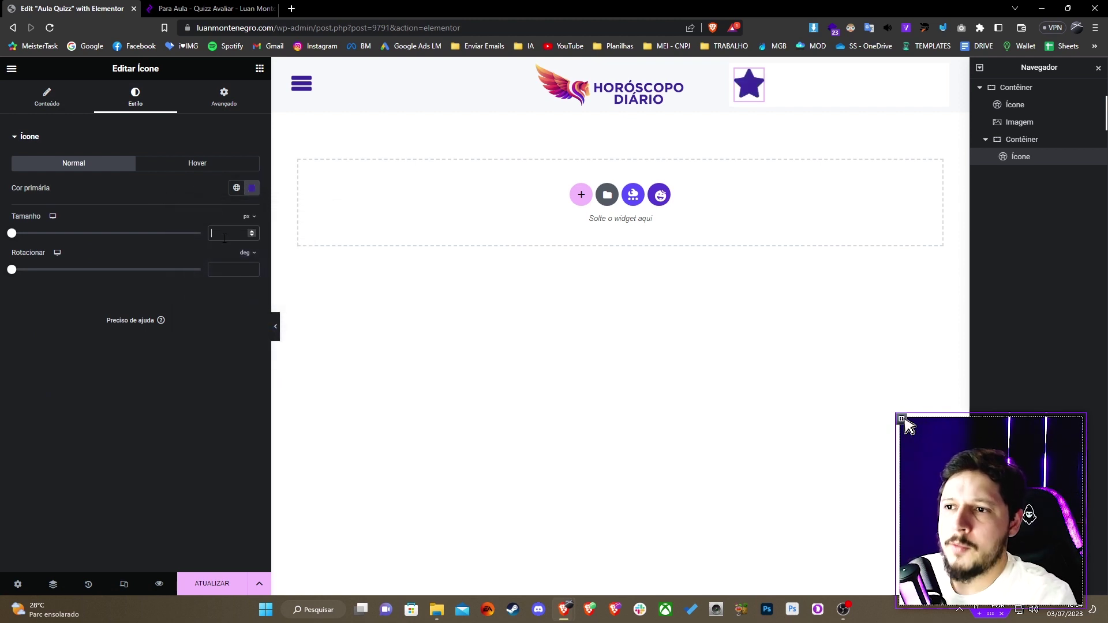
text(50)
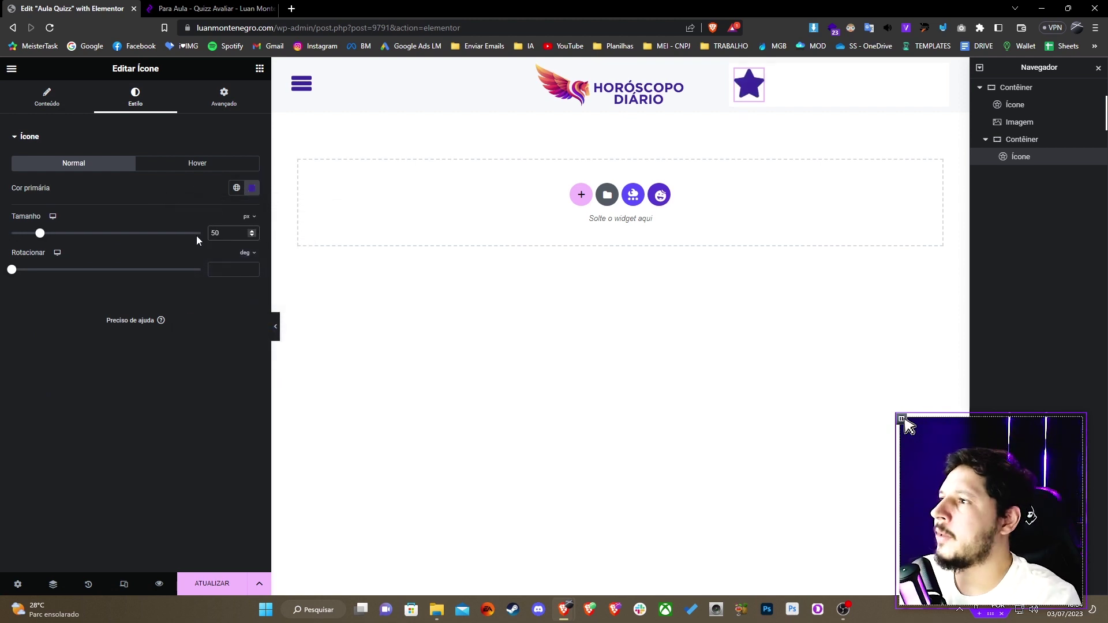
key(Down)
key(Down)
key(Down)
key(Down)
key(Down)
key(Down)
key(Down)
key(Down)
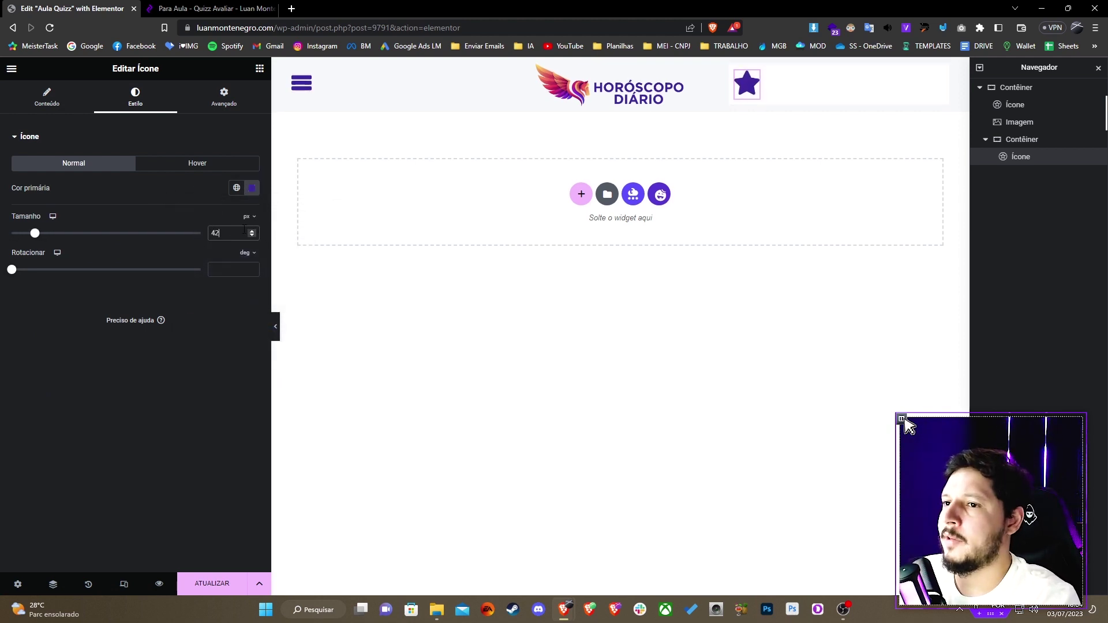
Step: Give the star icon a custom layout width of 10%
click(224, 97)
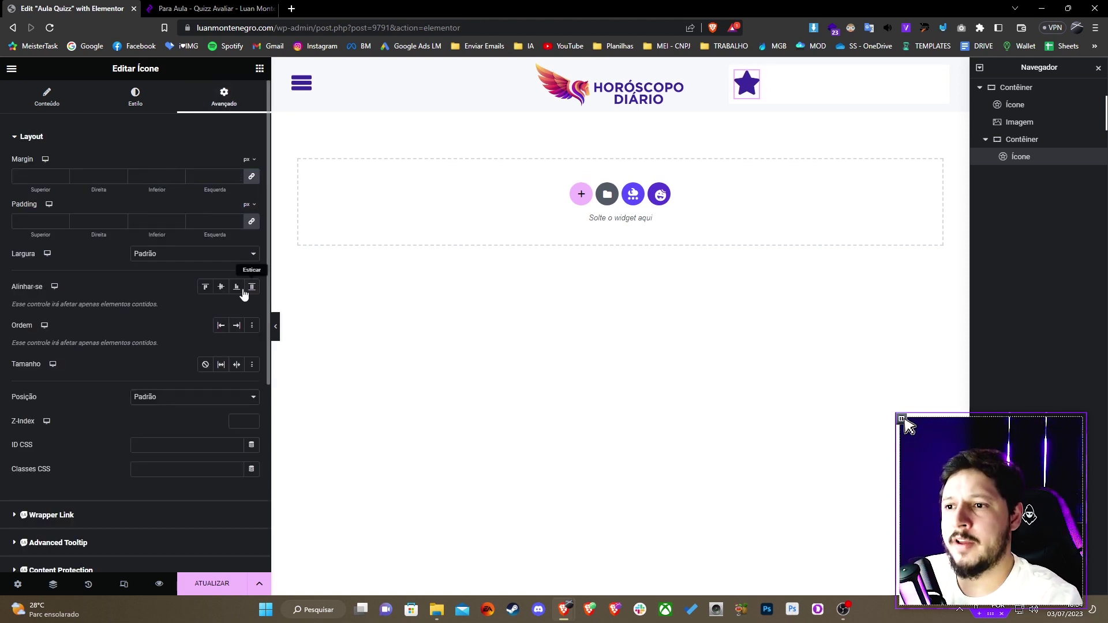
click(214, 253)
click(220, 292)
click(224, 292)
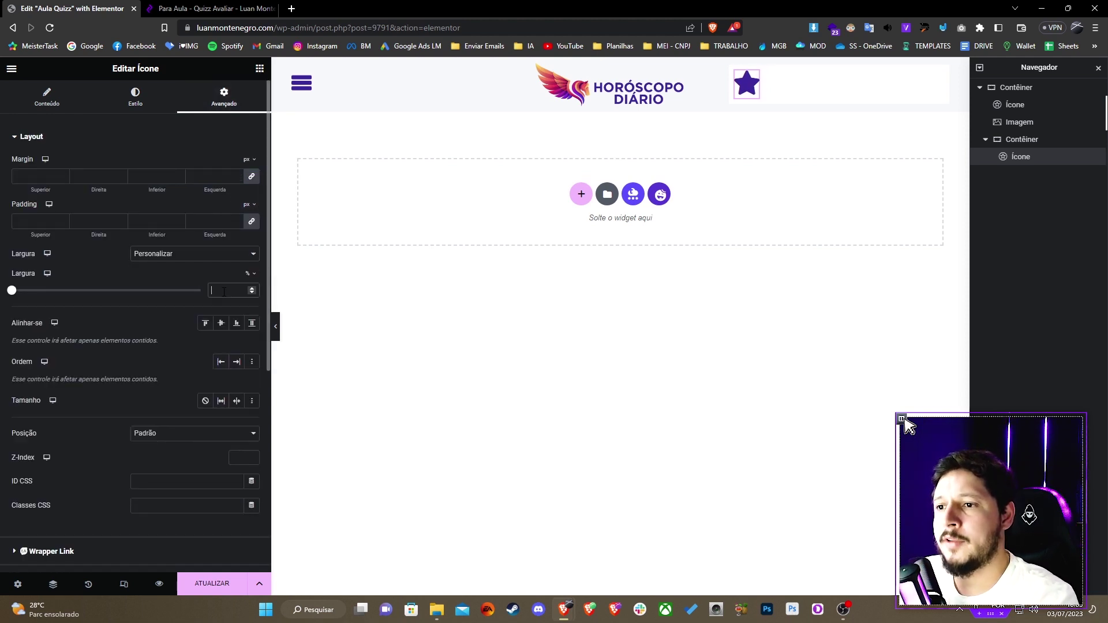
text(10)
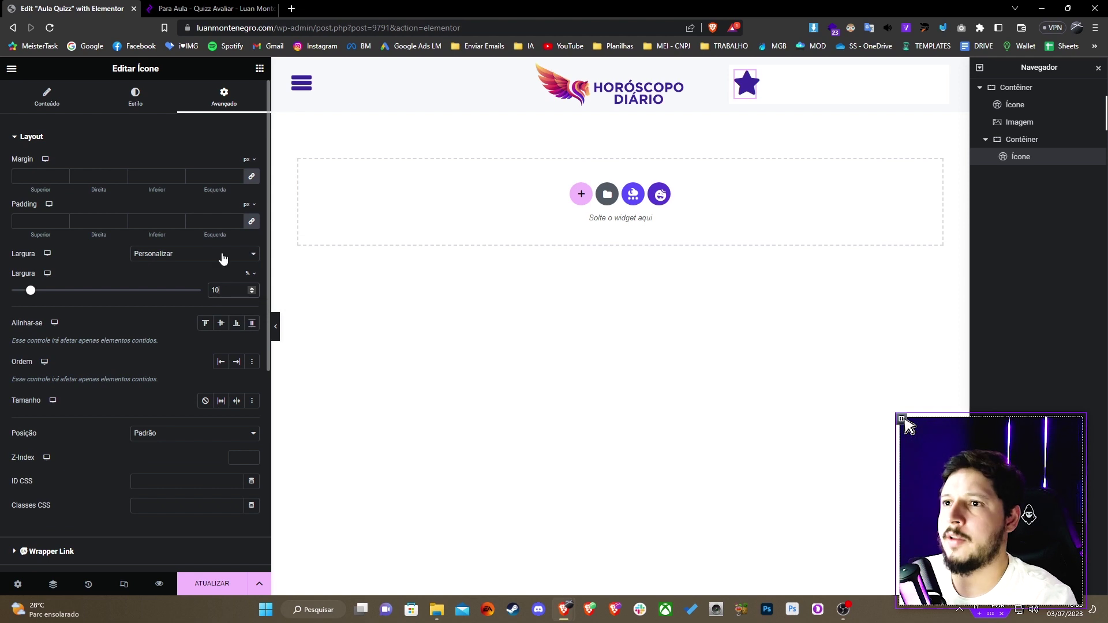
Step: Add a Título widget beside the star icon and set its text colour to #000000
click(259, 68)
click(47, 280)
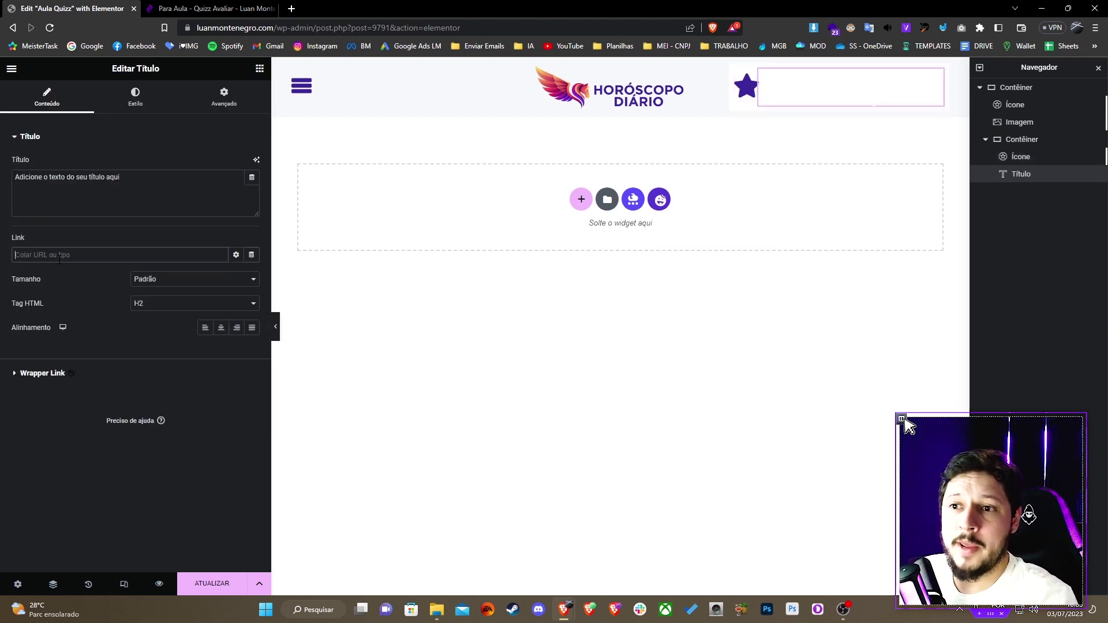
click(135, 97)
click(252, 163)
click(200, 249)
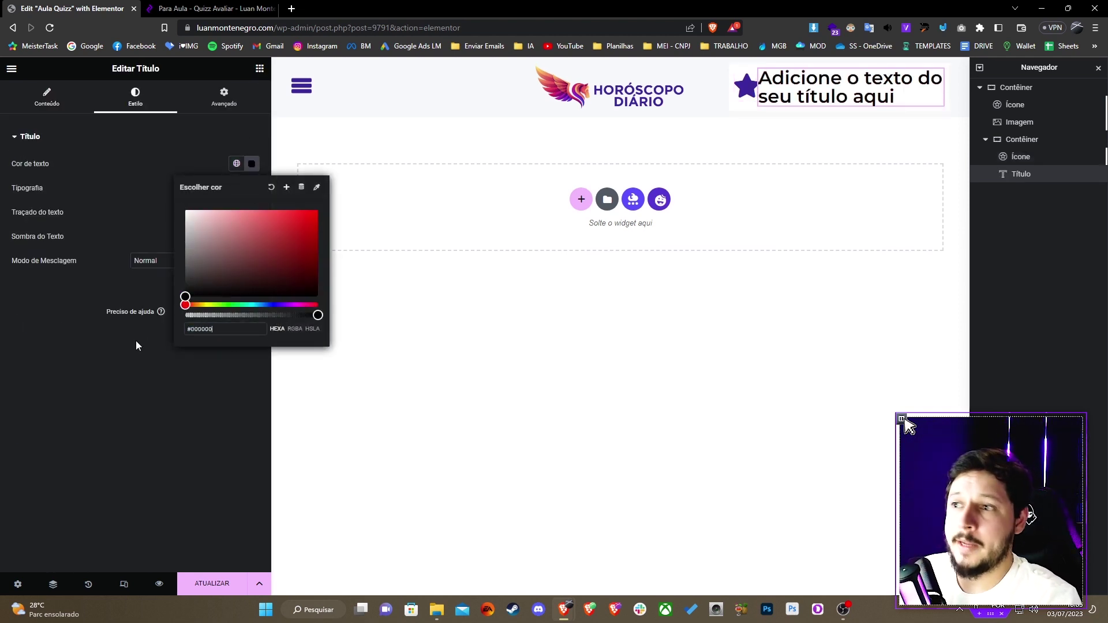
Step: Set the title's typography to Poppins, size 19 px, with 4 px letter spacing
click(251, 189)
click(205, 242)
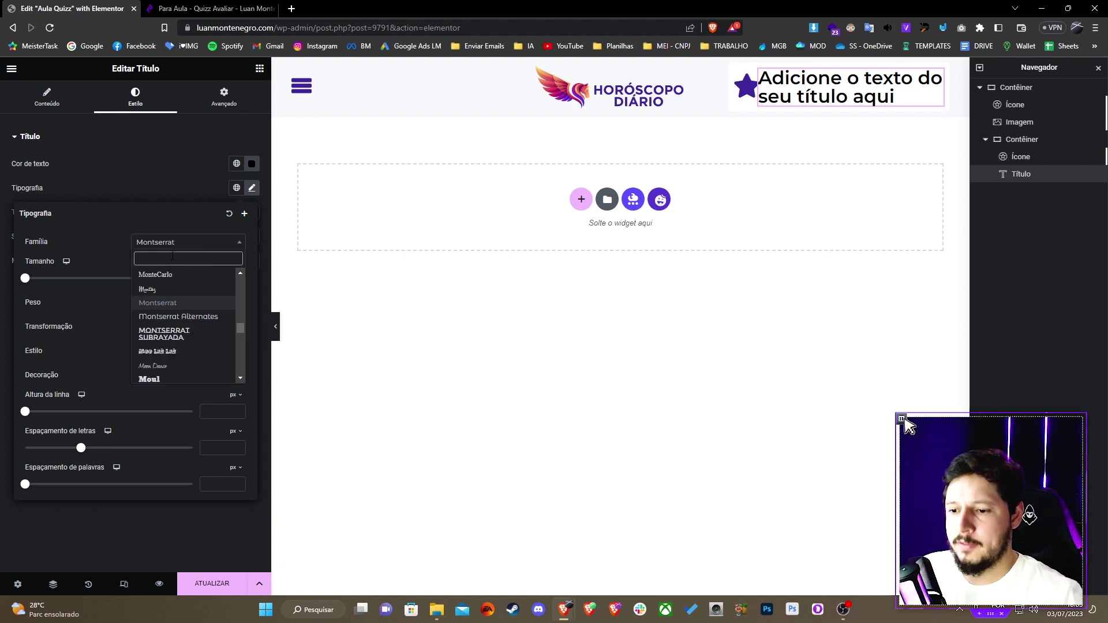
drag(35, 279, 39, 287)
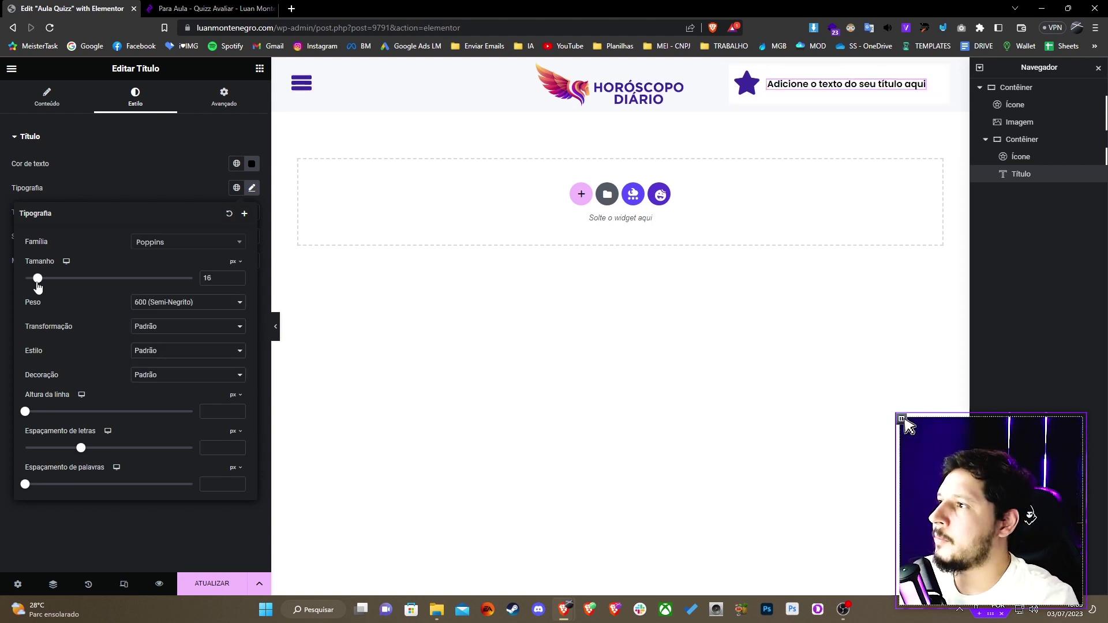
drag(38, 279, 40, 280)
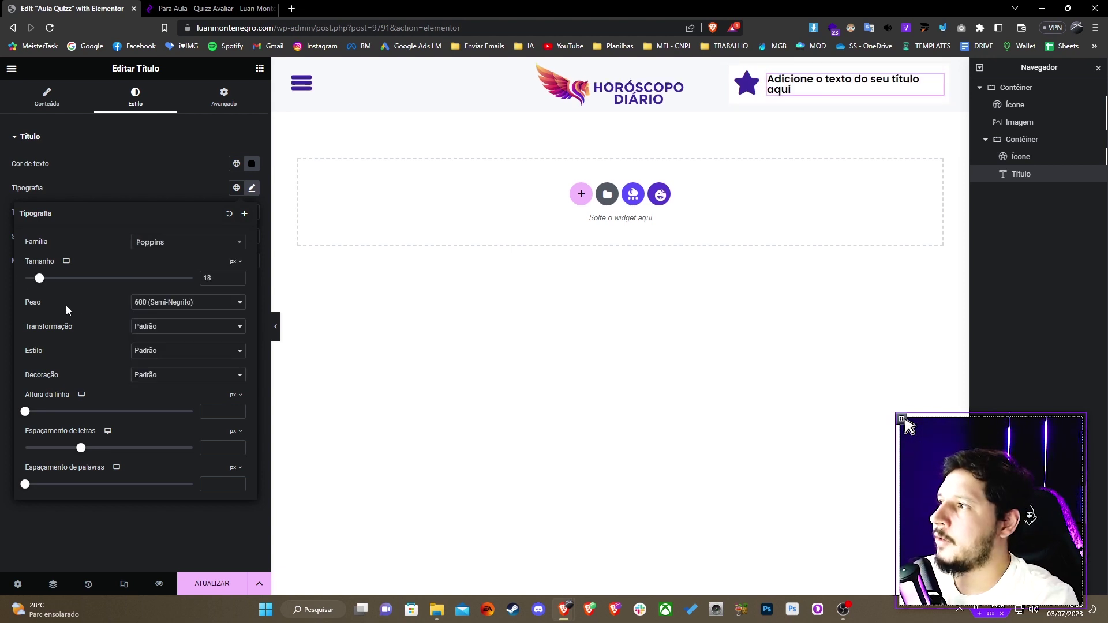
text(4)
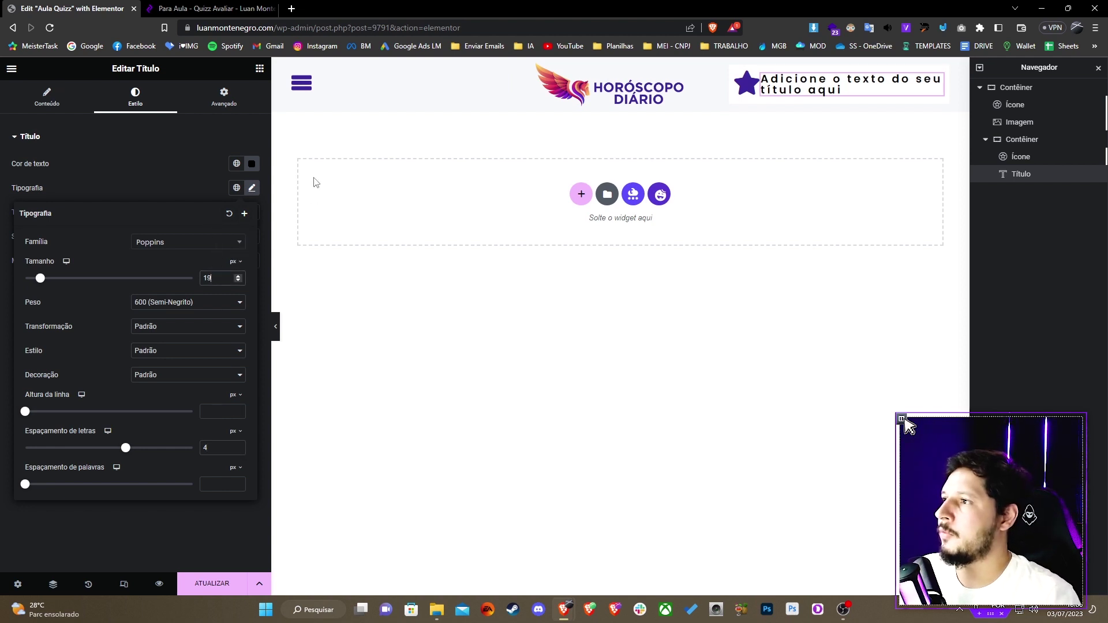
Step: Set the title's text colour to #353535 and replace its text with "Score:"
click(252, 163)
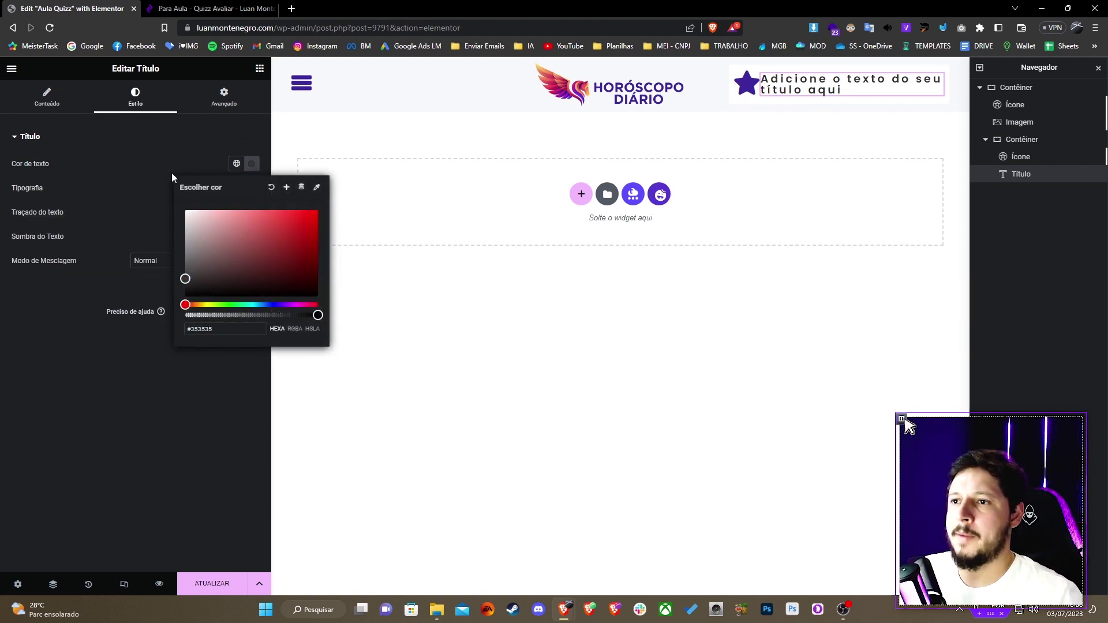
click(222, 159)
click(46, 97)
text(Score:)
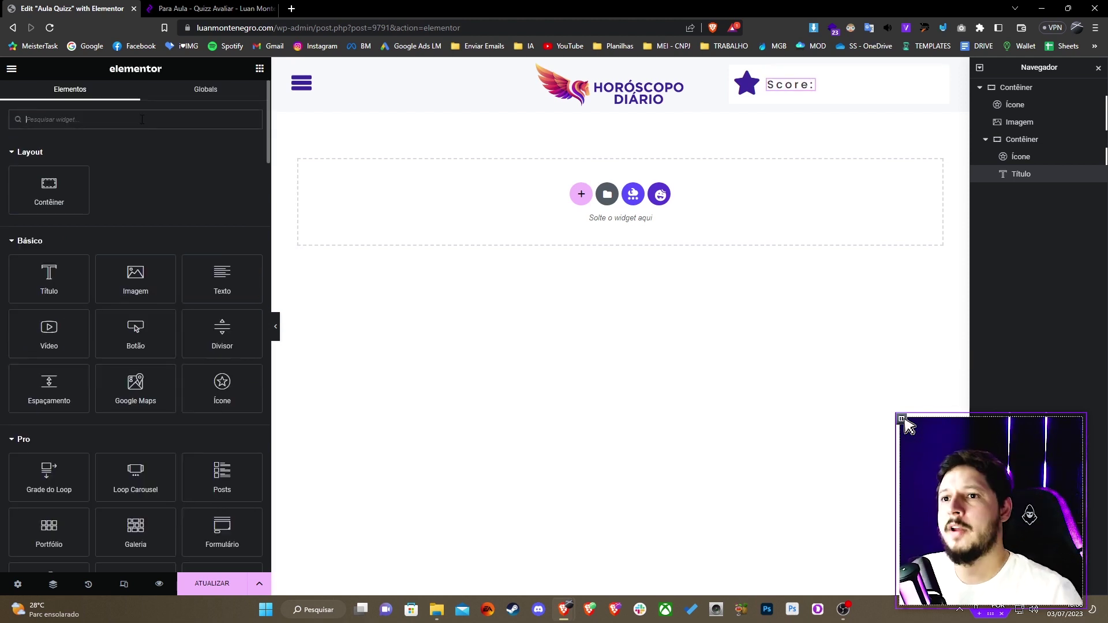
text(conta)
drag(49, 162, 80, 166)
click(803, 87)
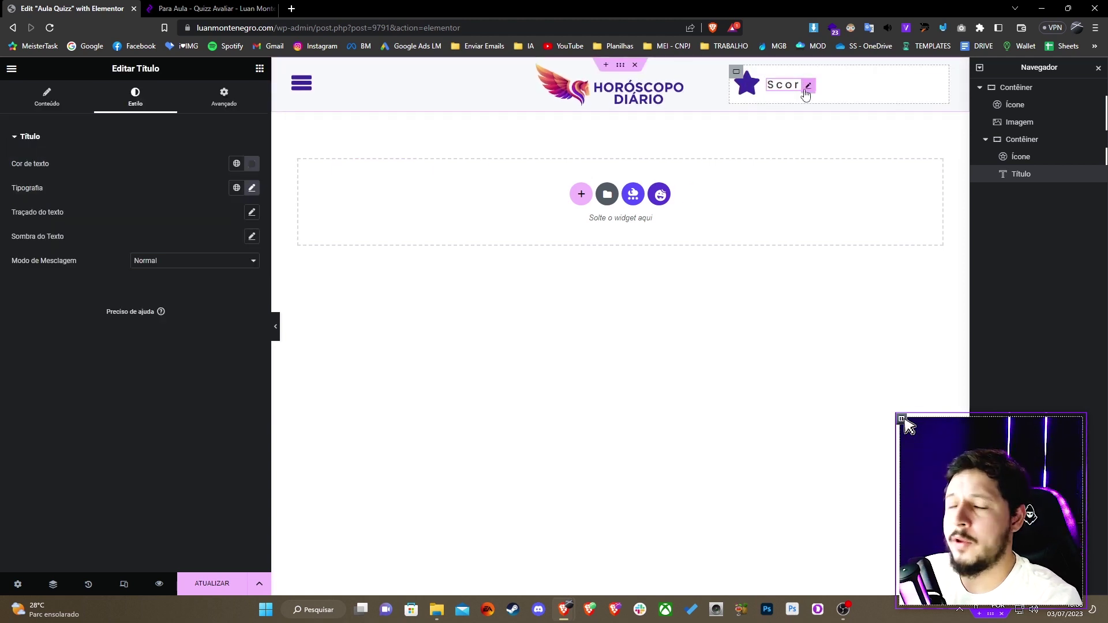
Step: Search the widgets for "contado" and add the Contador widget after the "Score:" title in the inner container
click(259, 69)
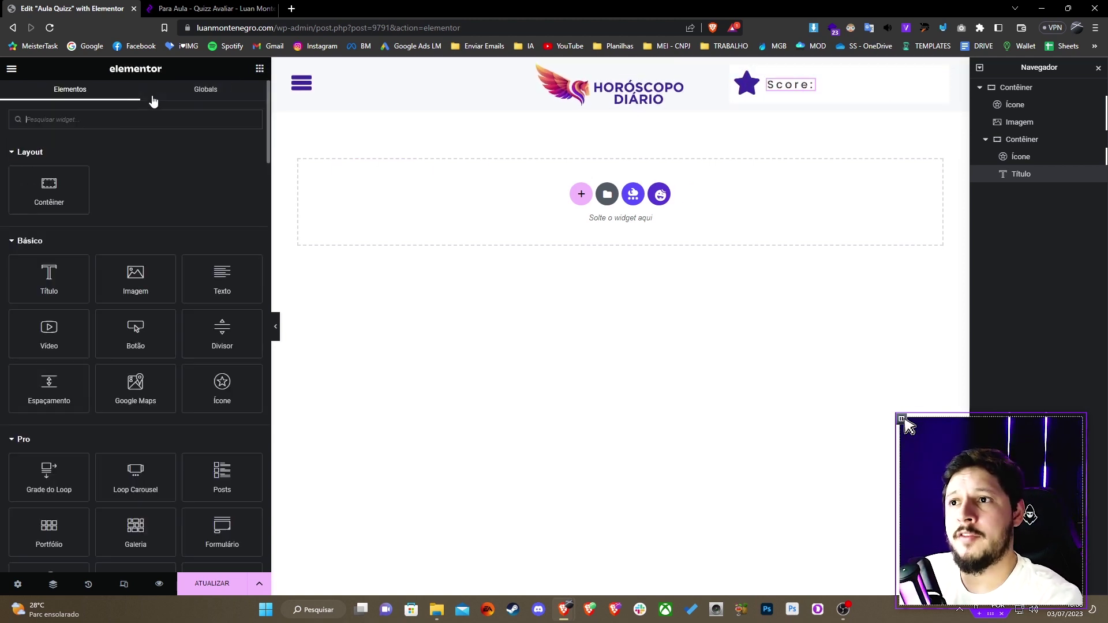
text(co)
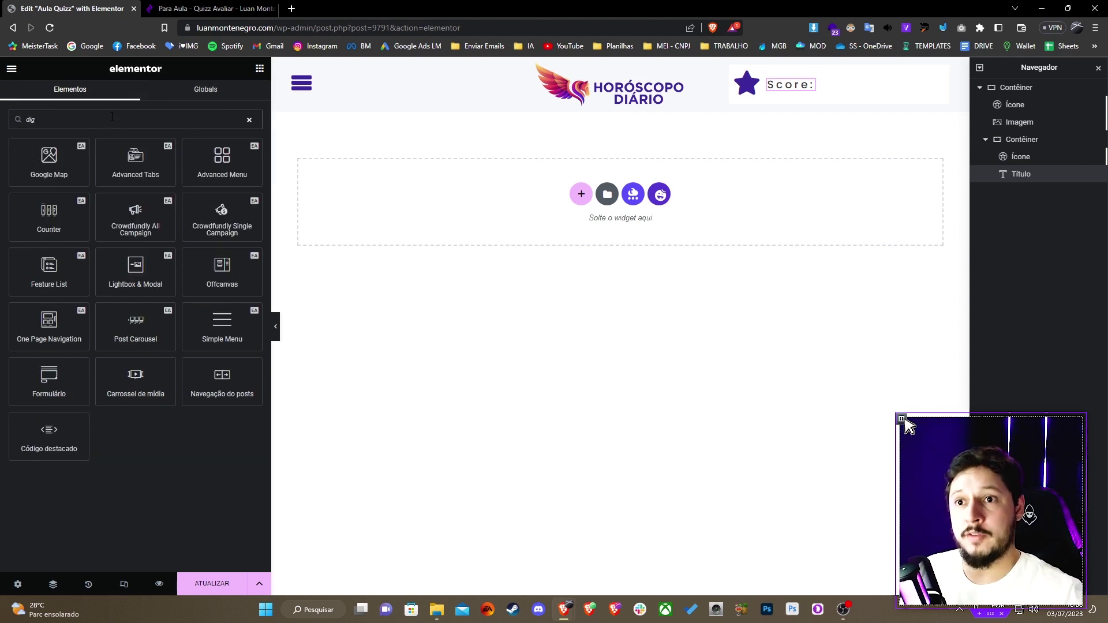
key(BackSpace)
key(BackSpace)
text(contado)
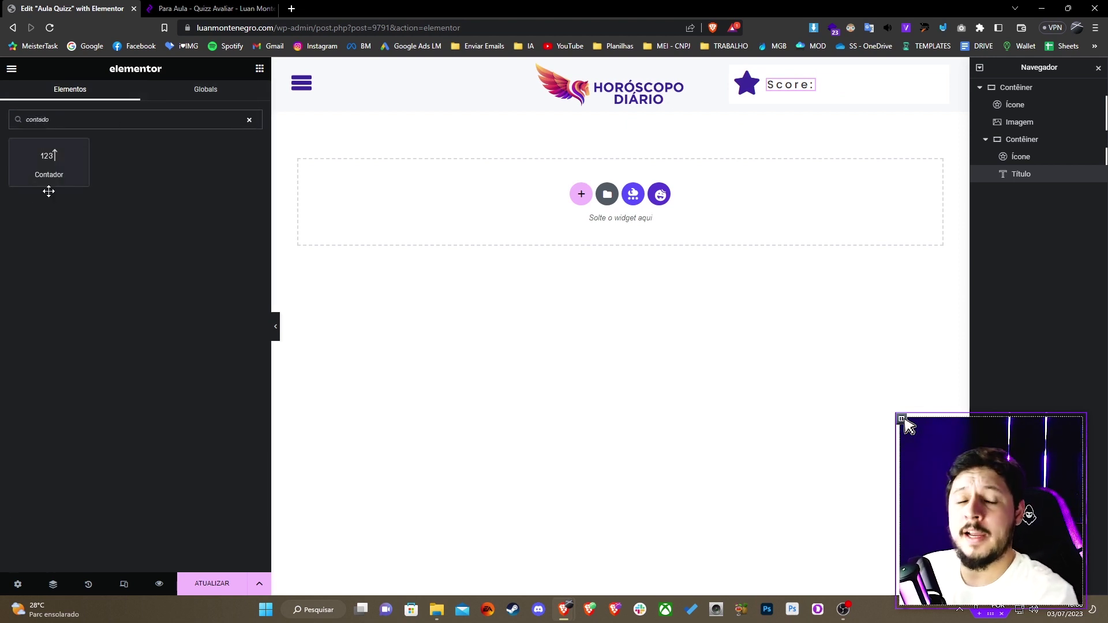
drag(49, 165, 860, 95)
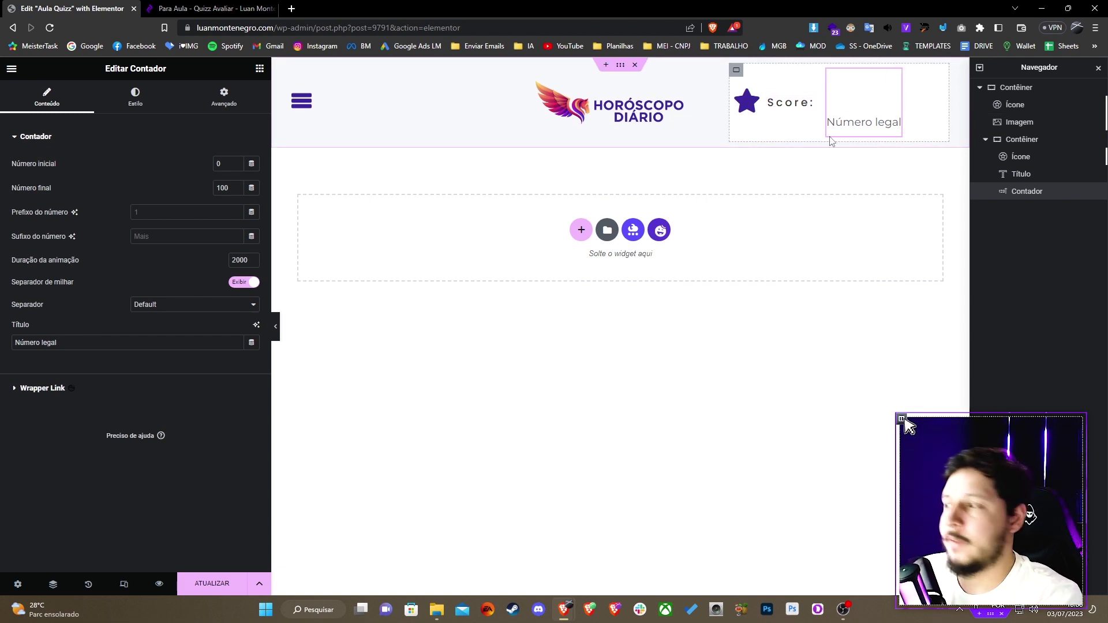
Step: Set the counter's final number to 0 and clear its title text
right_click(1004, 195)
click(1013, 215)
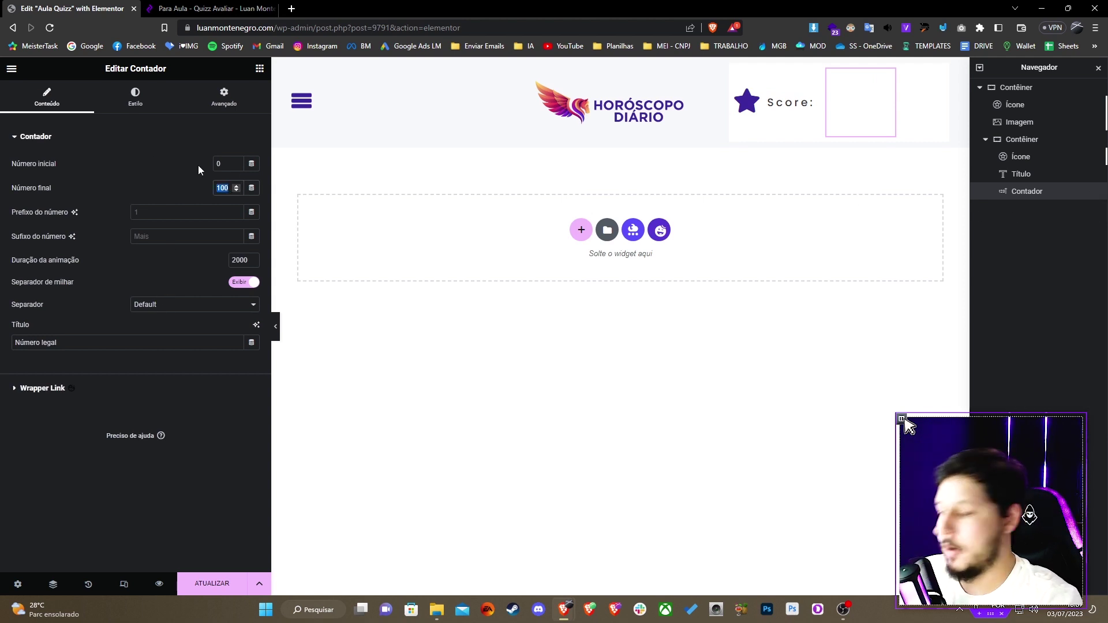
text(0)
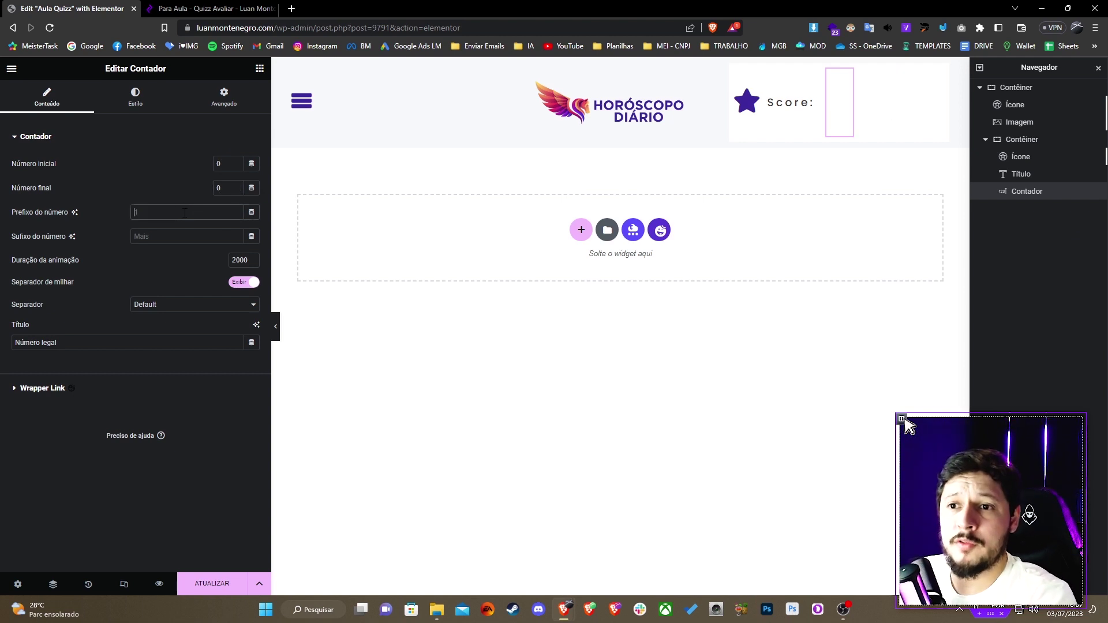
click(185, 238)
triple_click(75, 343)
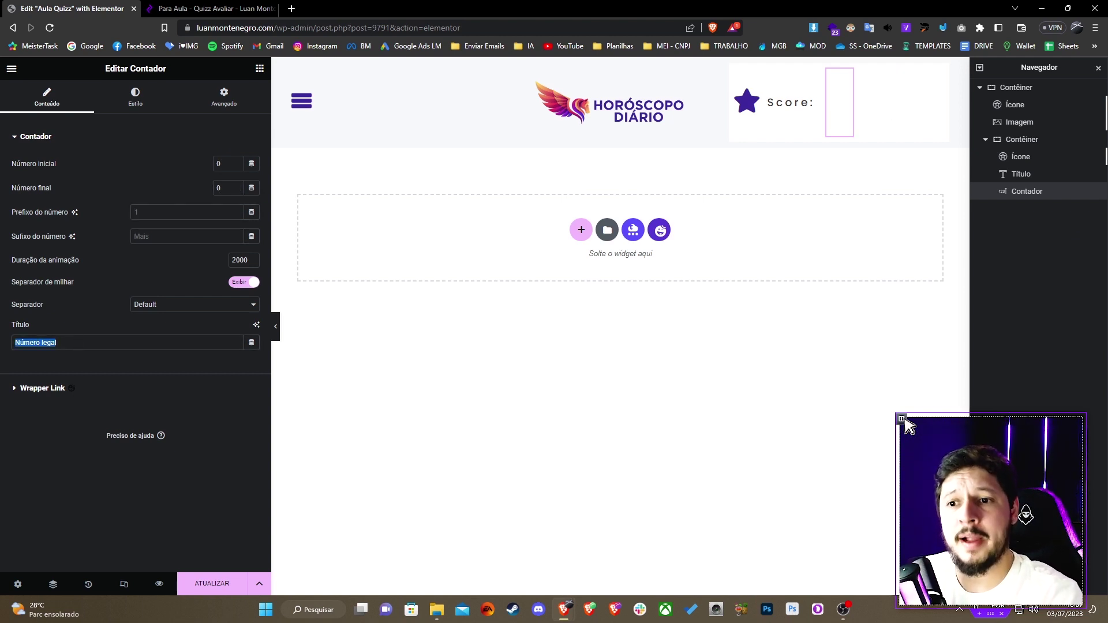
key(BackSpace)
Step: Set the counter number's text colour to #3D289C
click(135, 97)
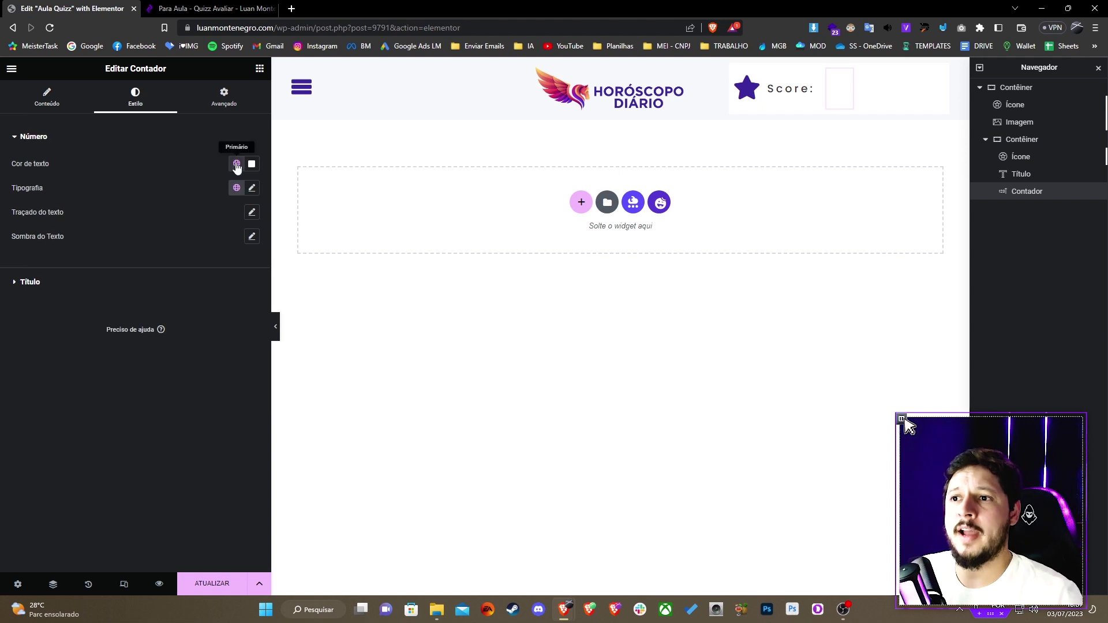
click(251, 165)
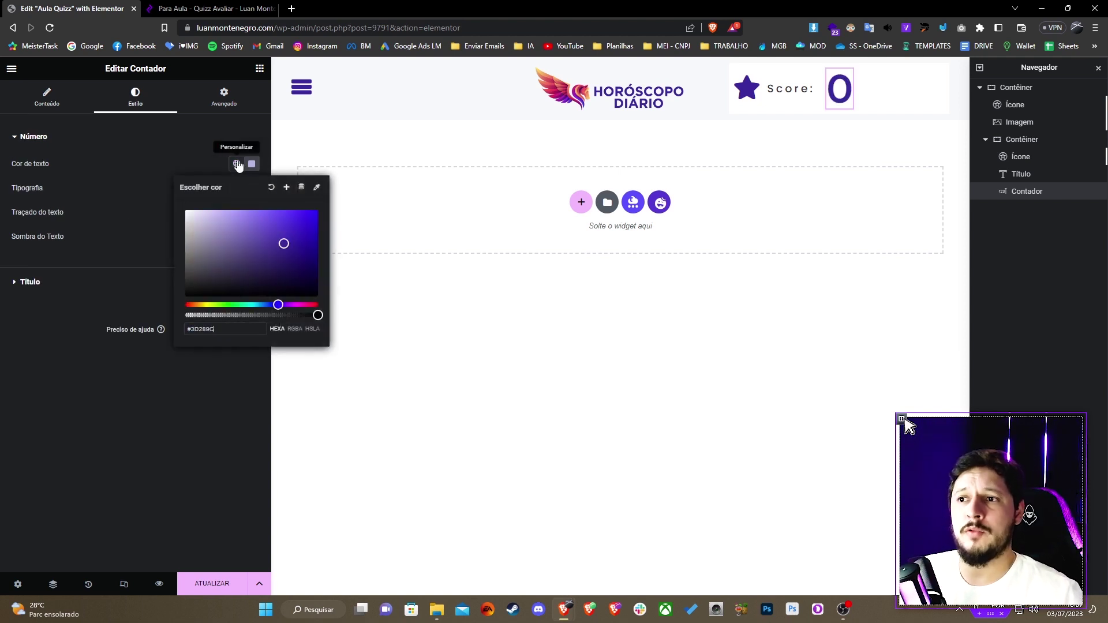
click(143, 154)
Step: Set the counter number's typography to Poppins, size 25 px, and give it a text shadow in #B41F53
click(251, 202)
click(194, 258)
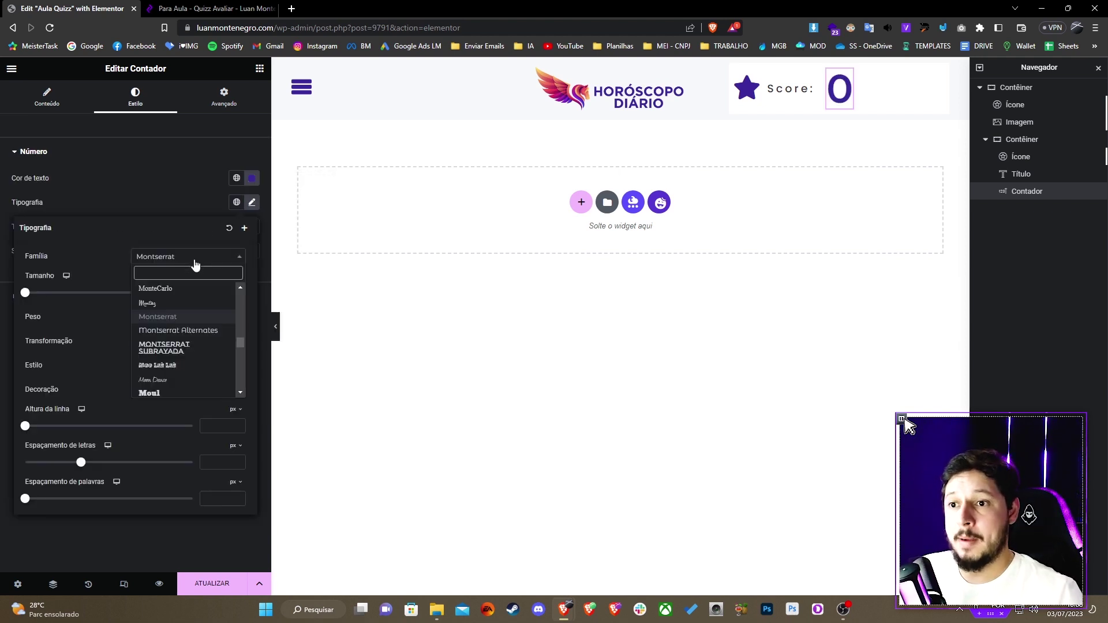
click(194, 269)
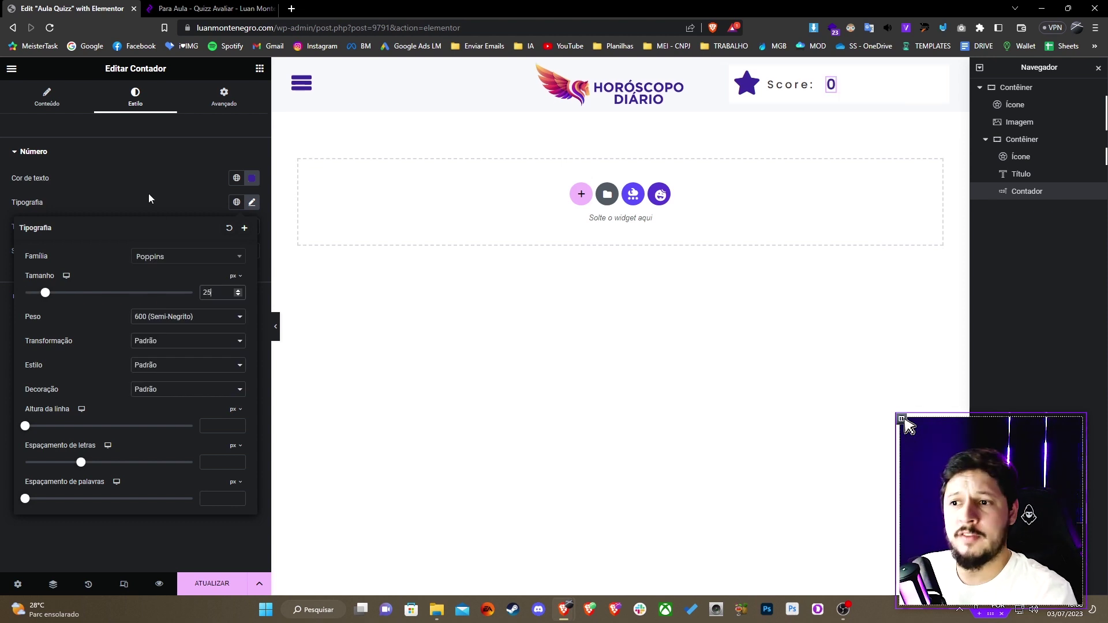
click(251, 202)
click(251, 250)
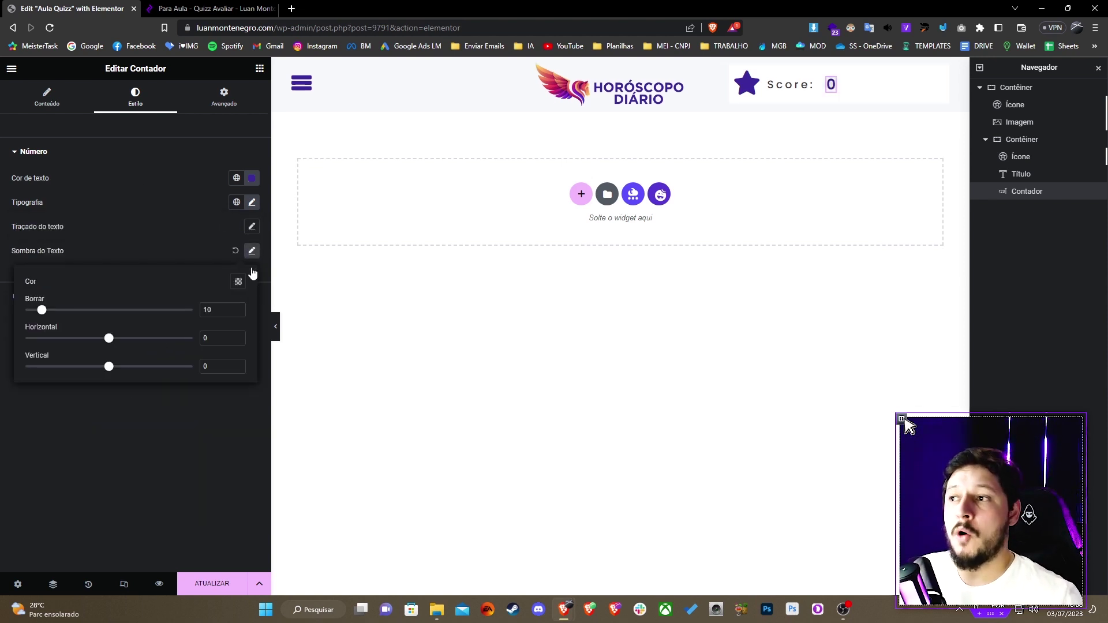
click(238, 281)
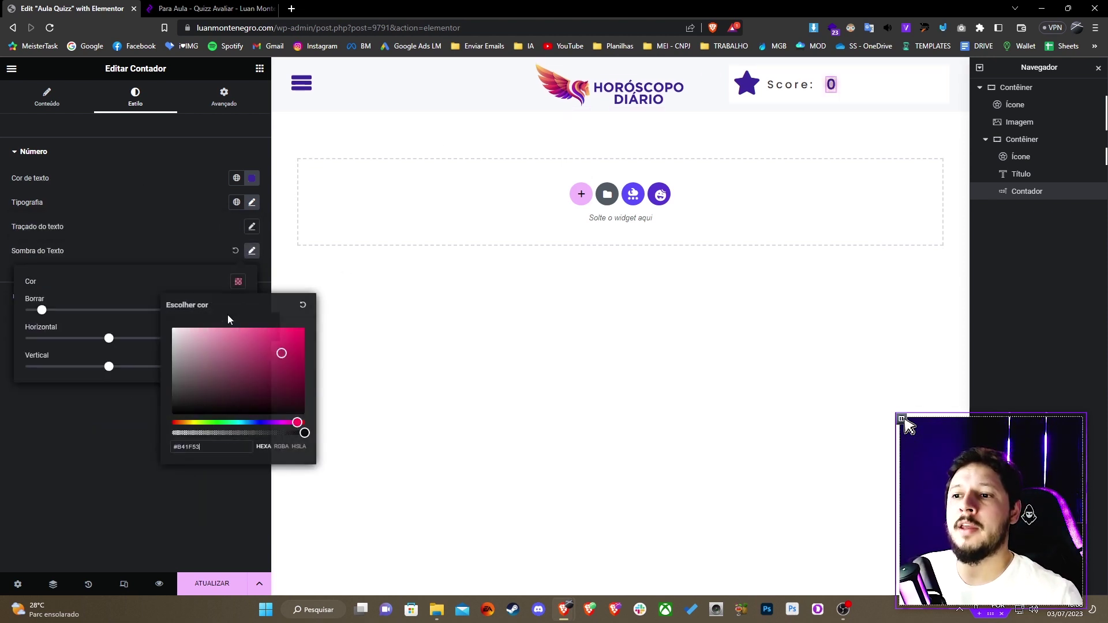
Step: Open the star icon's custom CSS and start an empty "selector { }" rule
click(747, 84)
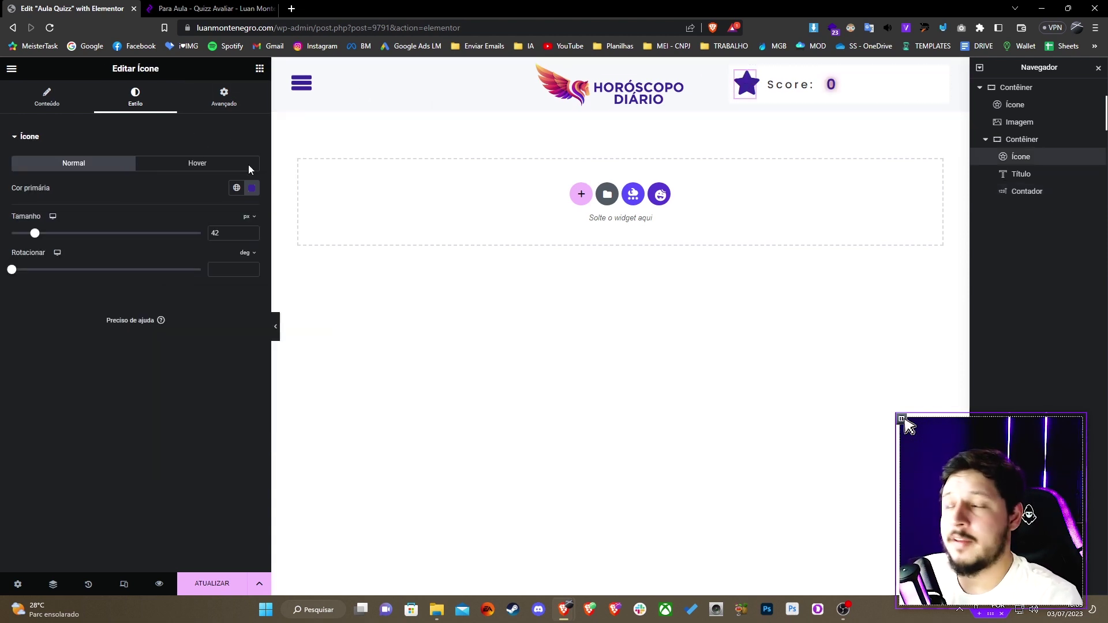
click(254, 101)
scroll(112, 400, down, 5)
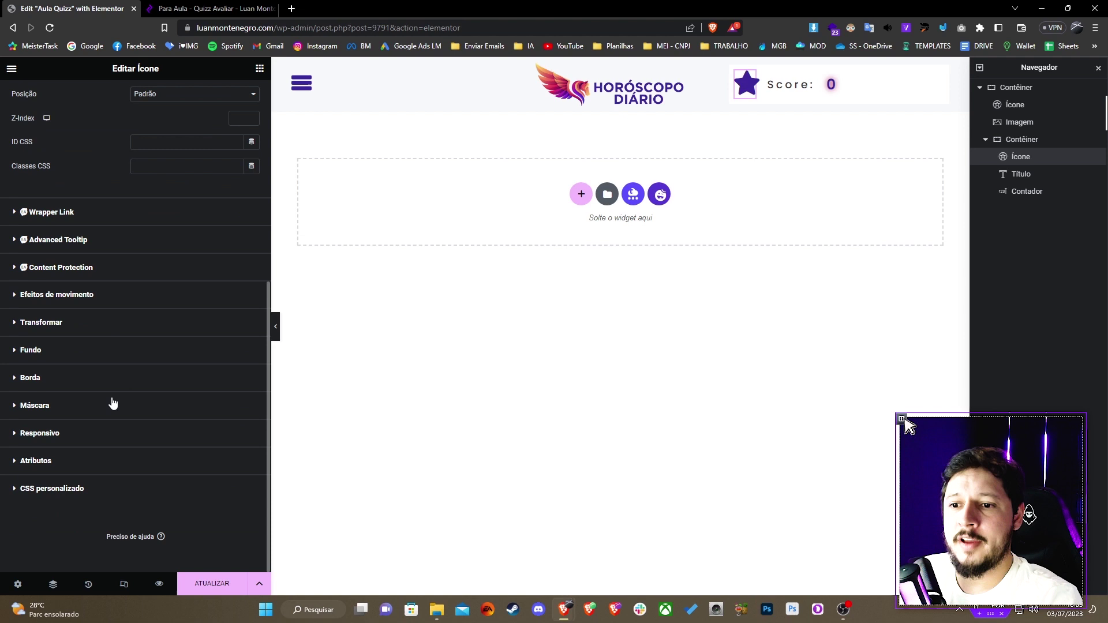
click(96, 488)
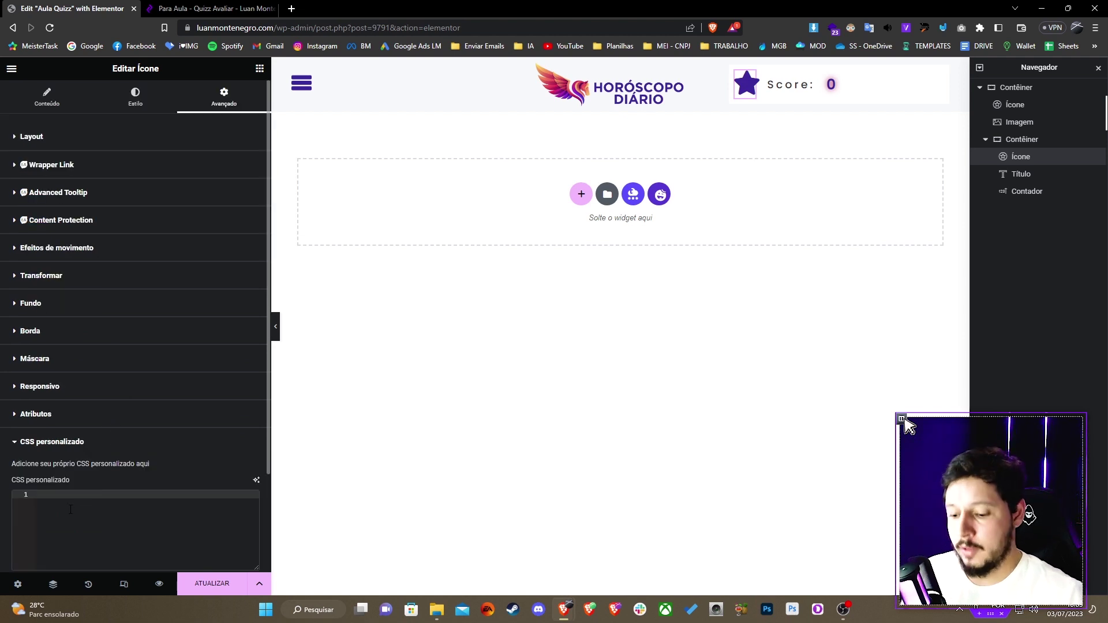
text(selector )
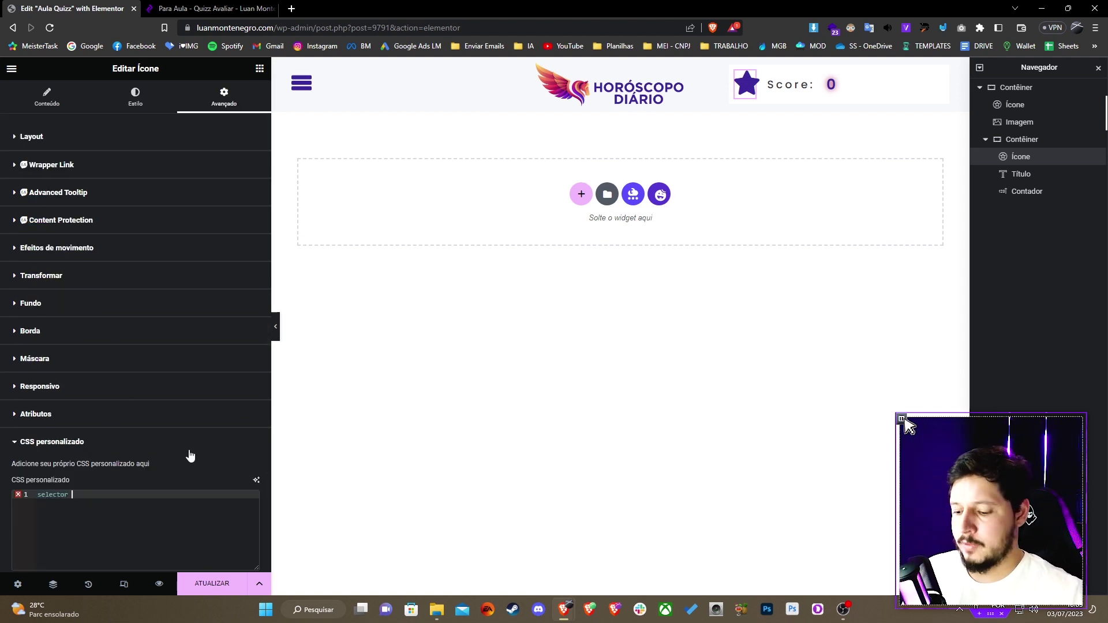
text({)
key(Return)
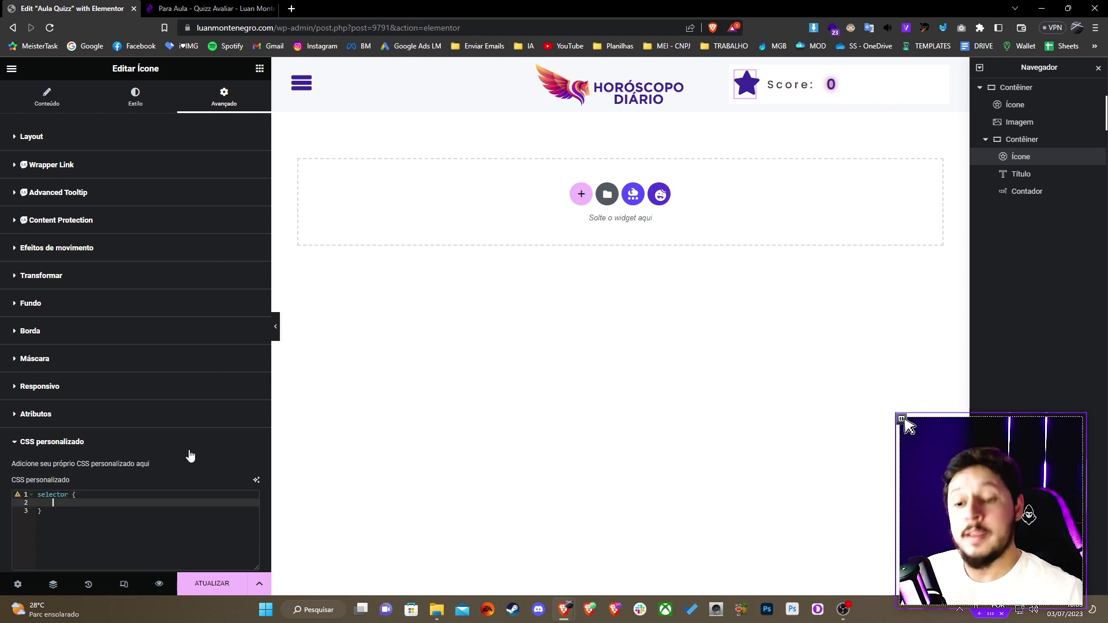
Step: Add "filter: drop-shadow( 0px 0px 2px #b41f53);" inside the star icon's selector rule
text(filter: )
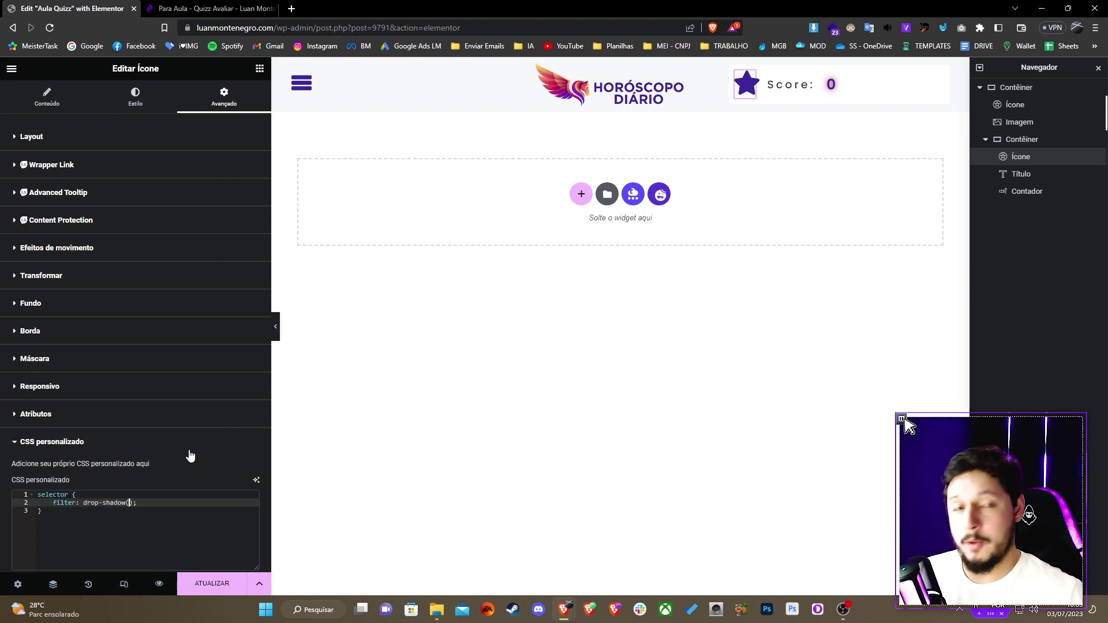
text(drop-shadow( )
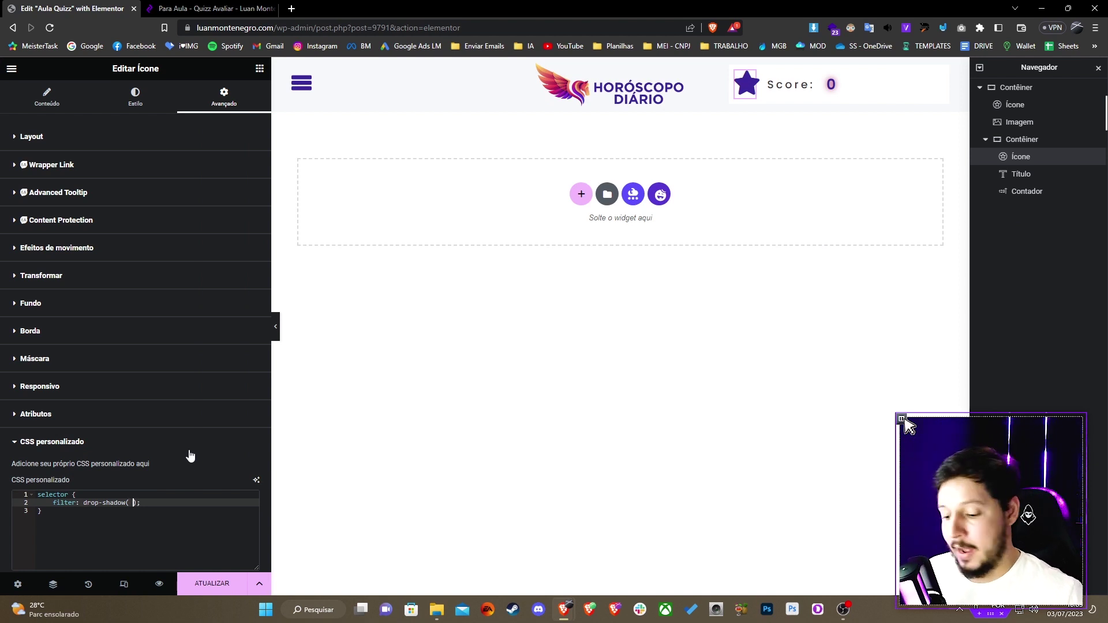
text(0p)
text(x 0px)
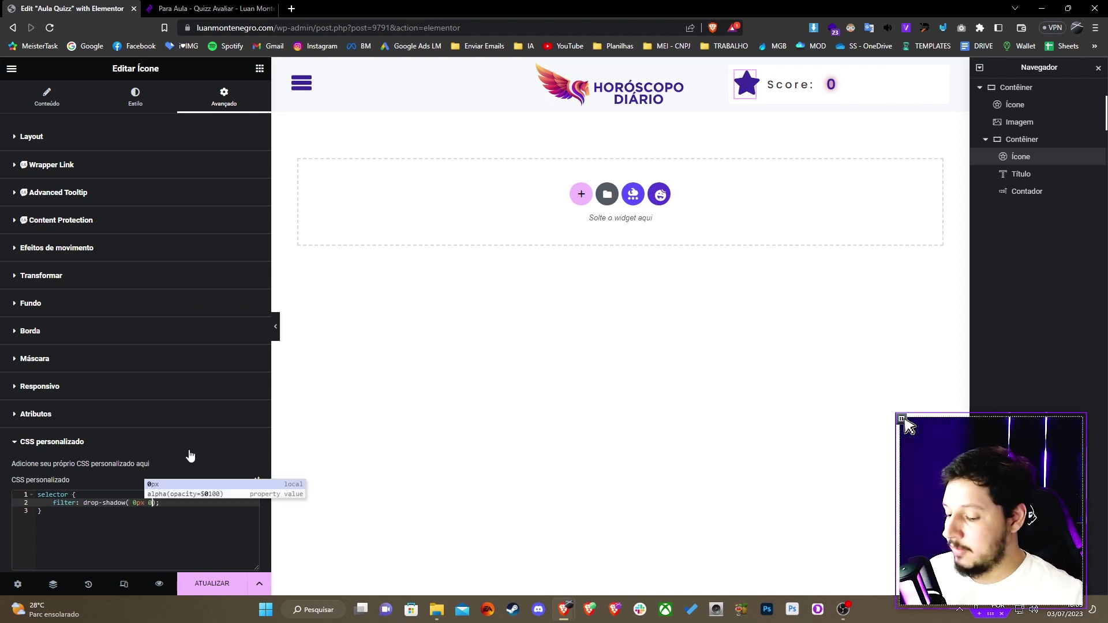
text( 2)
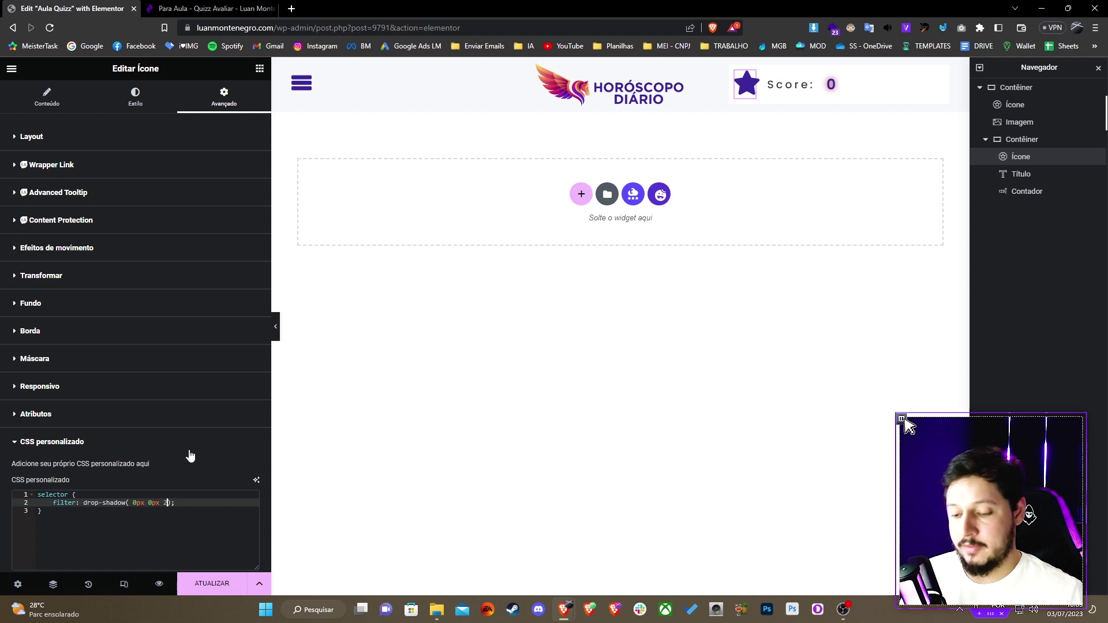
text(px #b41f53)
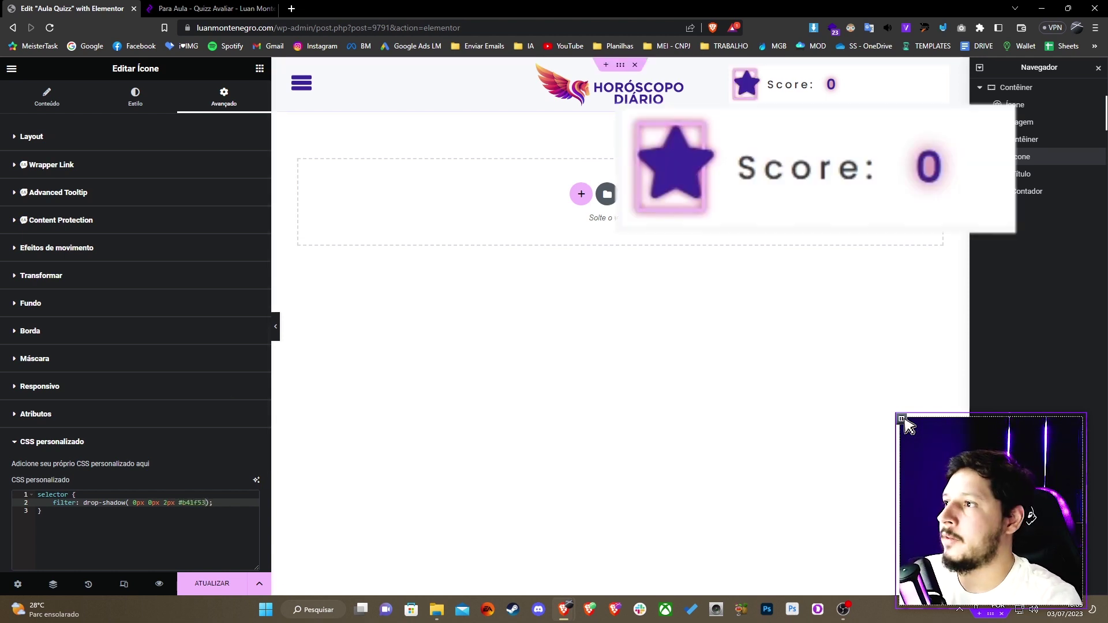
Step: Try a 10px horizontal offset and a negative sign in the star's drop-shadow, then restore the offset to 0px
click(611, 86)
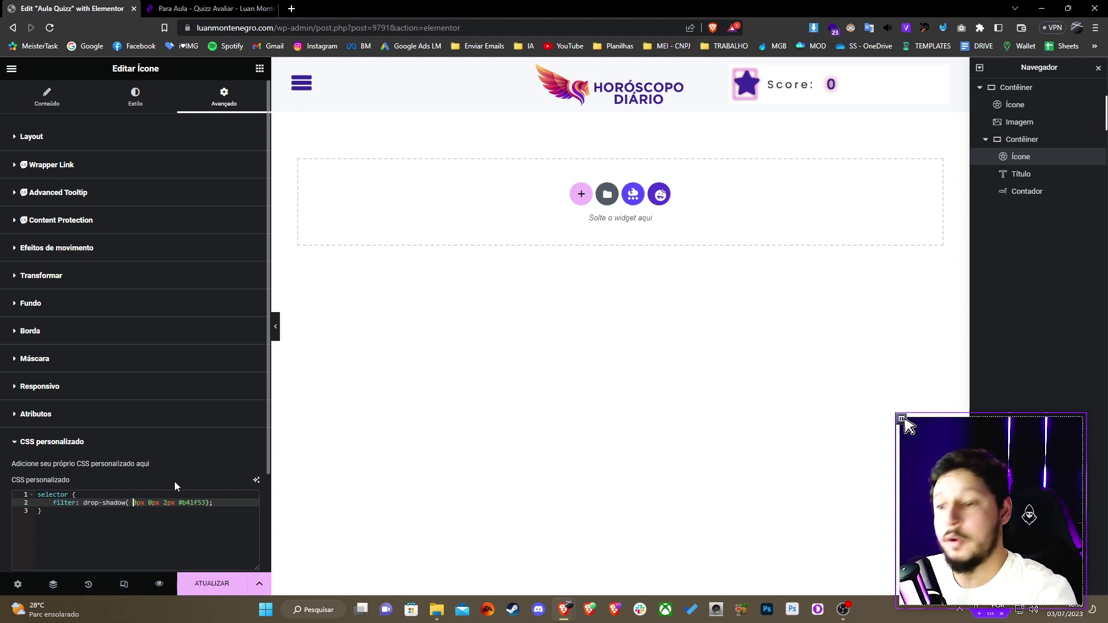
text(1)
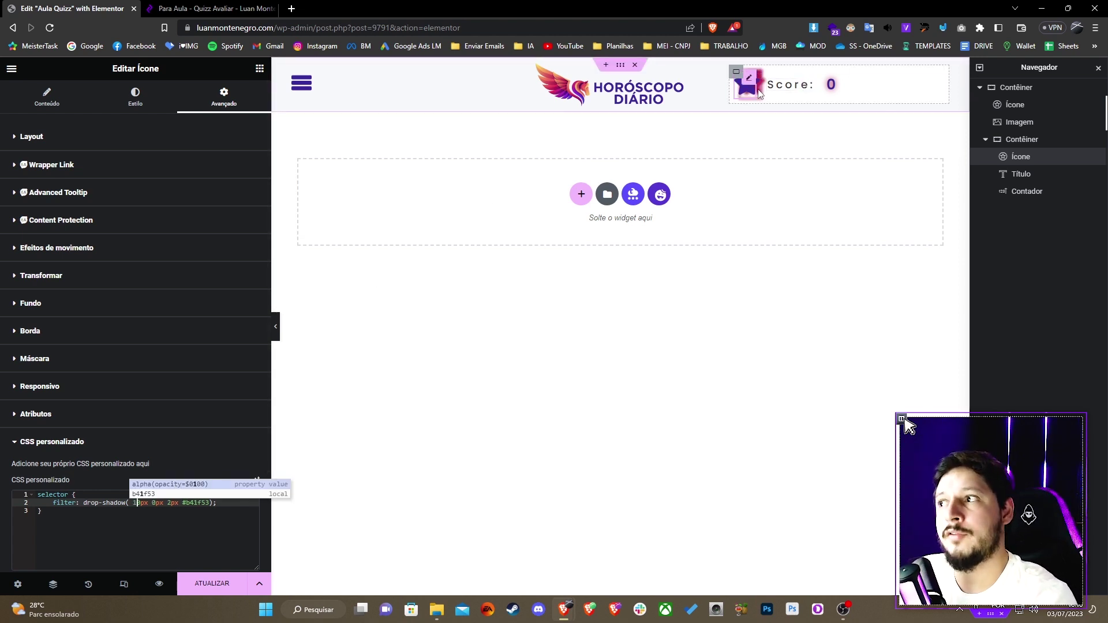
key(Left)
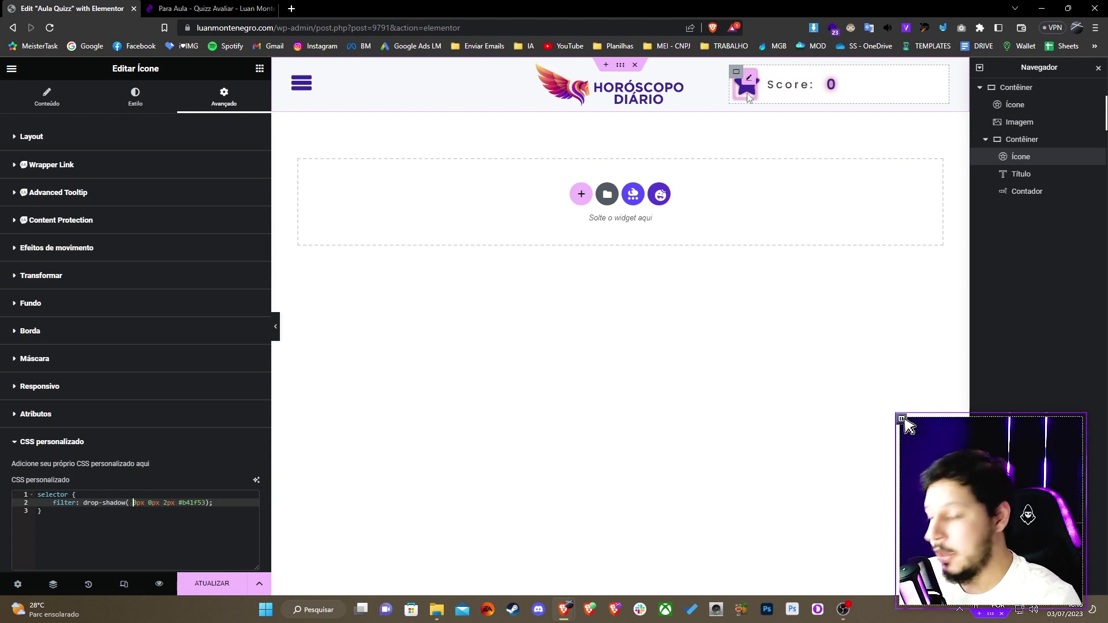
text(-)
key(BackSpace)
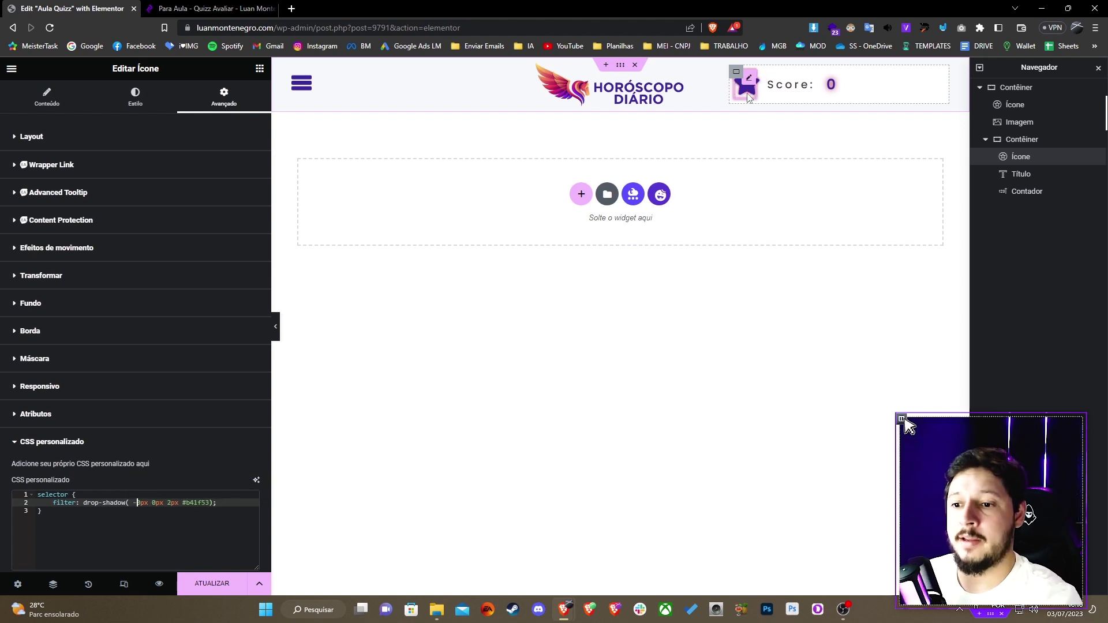
key(Delete)
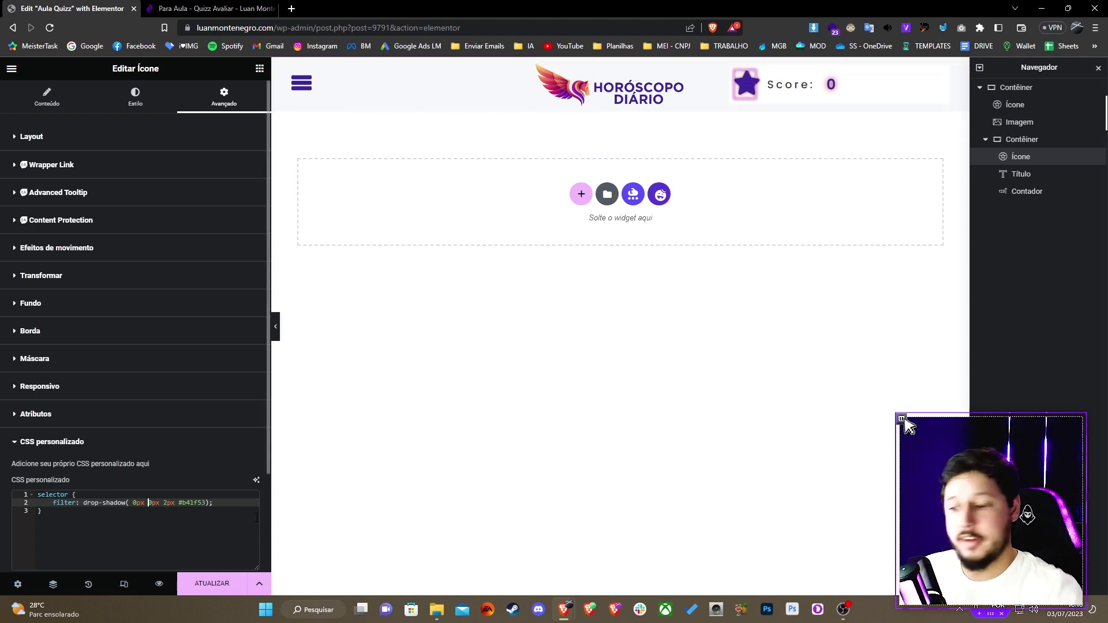
Step: Try vertical offsets of -10px and 10px in the star's drop-shadow, then restore 0px
text(-1)
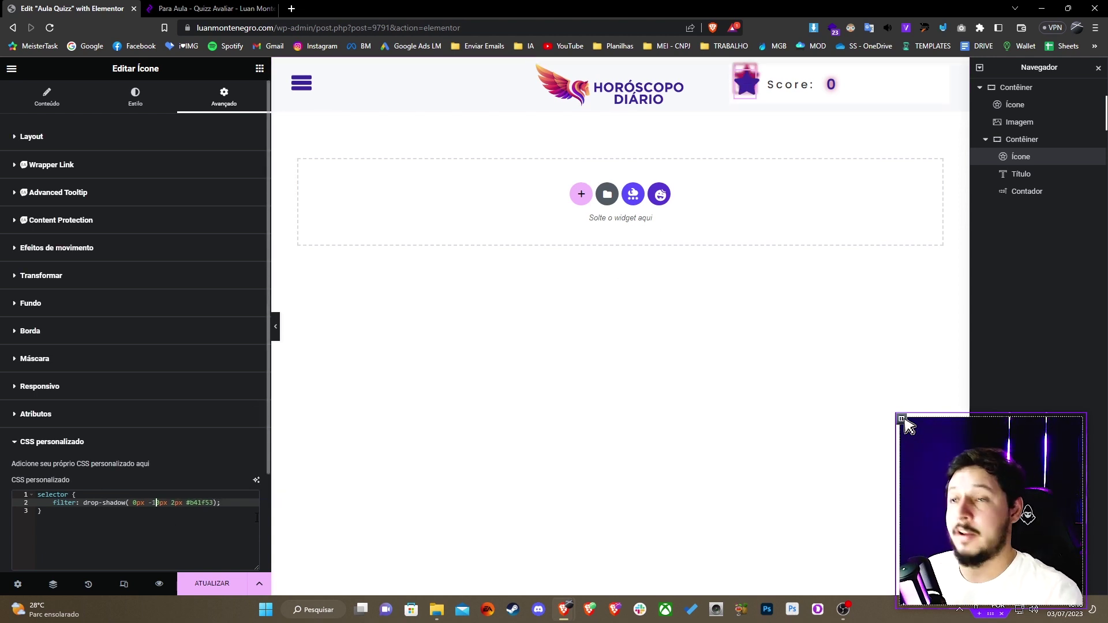
key(BackSpace)
key(BackSpace)
text(1)
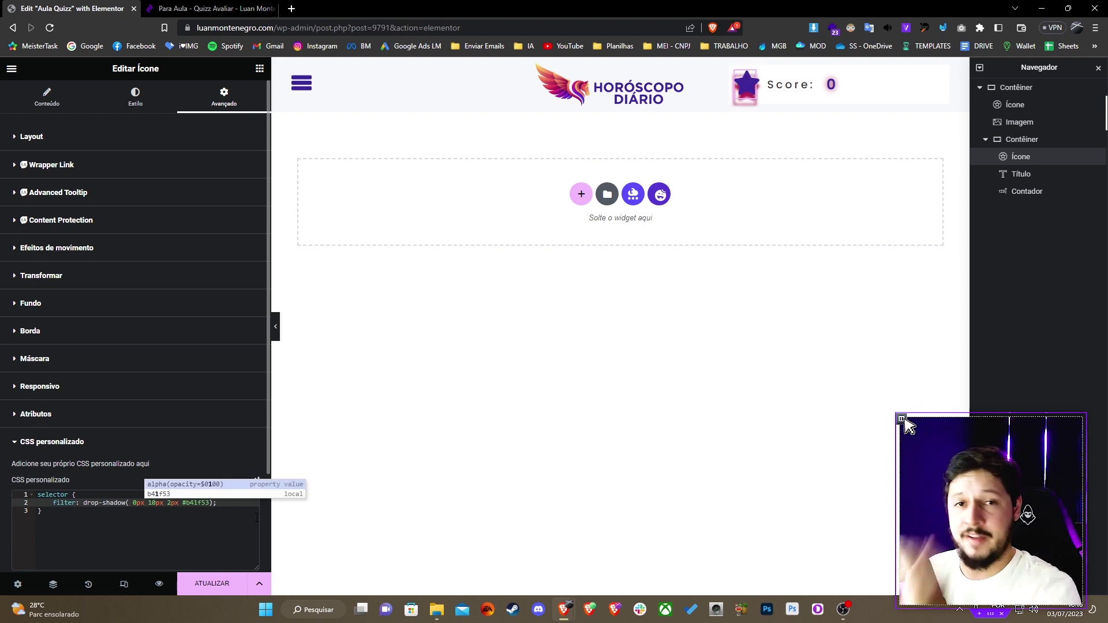
key(BackSpace)
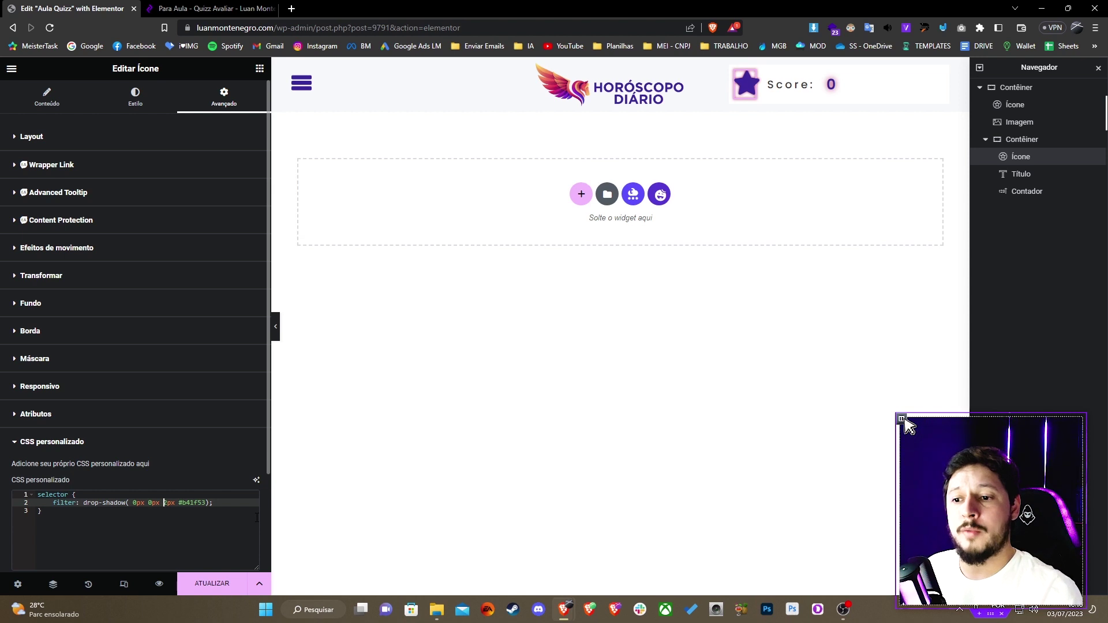
Step: Try blur values of 12px and 1px in the star's drop-shadow, then set the blur back to 2px
text(1)
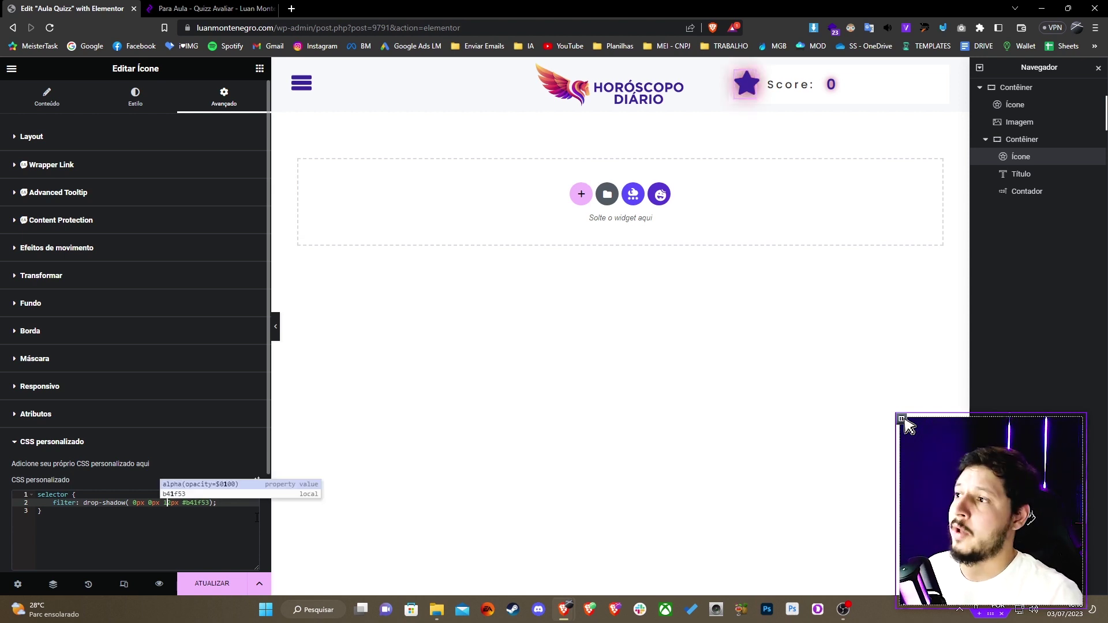
key(BackSpace)
key(Delete)
key(Delete)
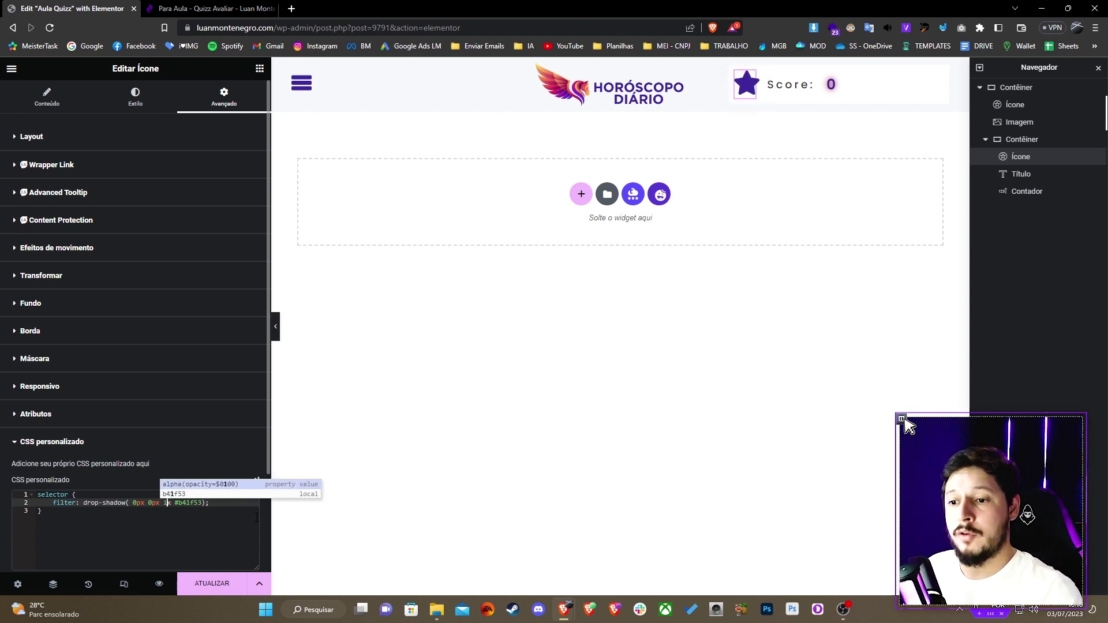
text(0)
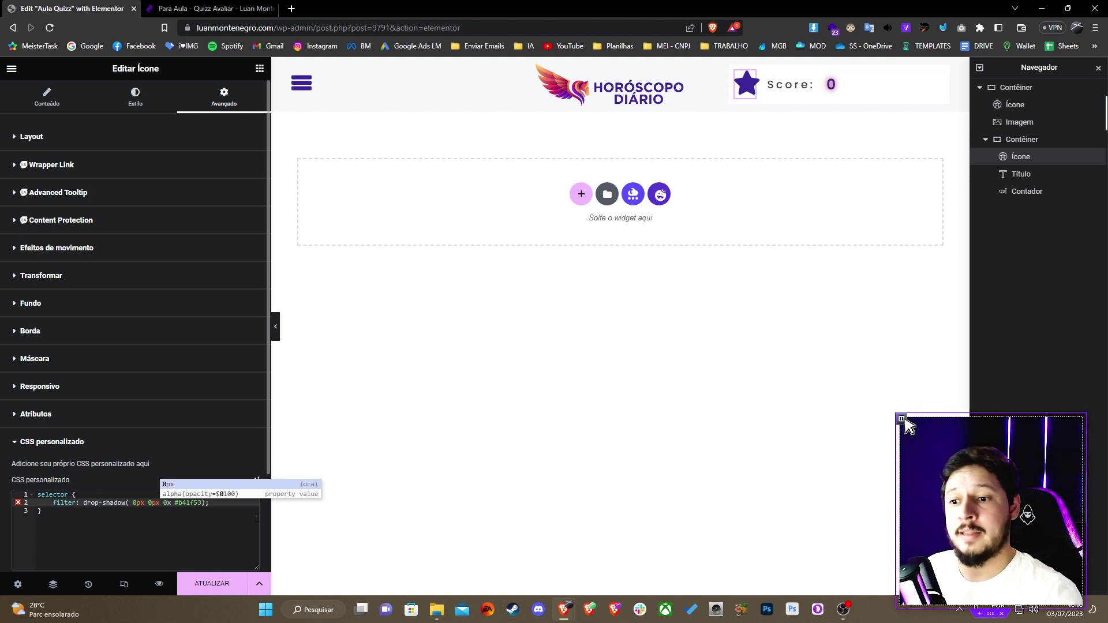
text(p)
key(Left)
key(BackSpace)
text(1)
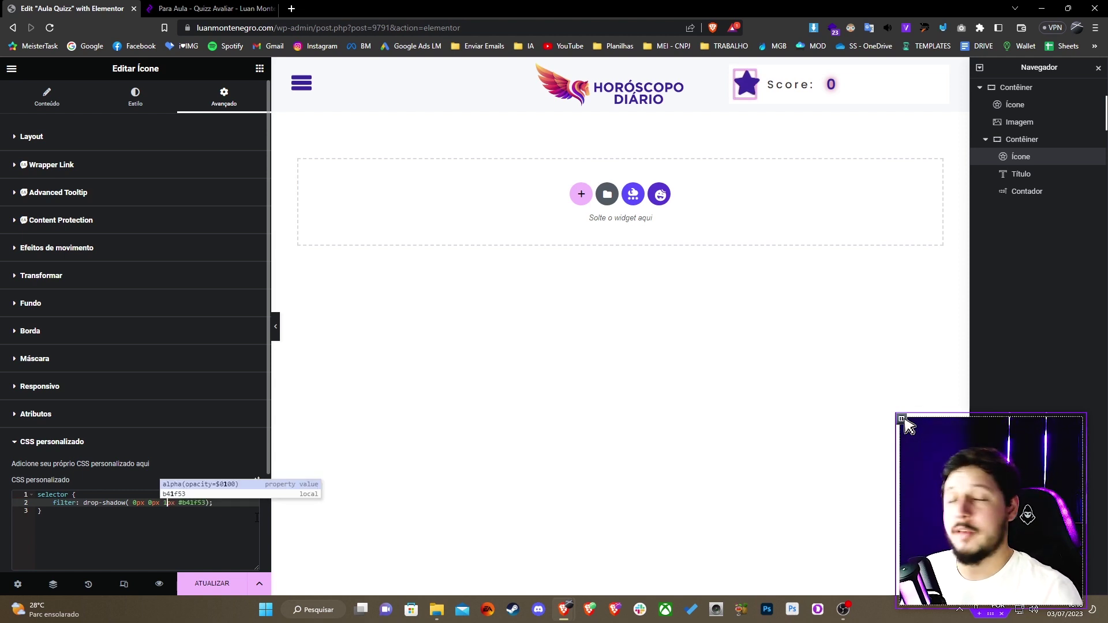
key(BackSpace)
text(2)
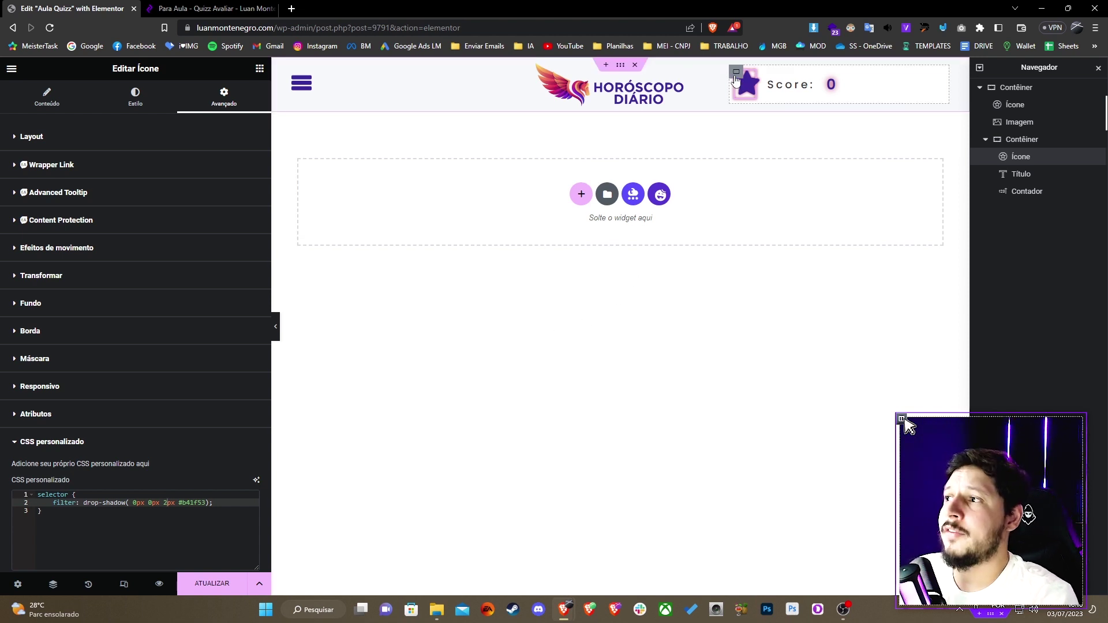
Step: Centre the contents of the header's score container horizontally
right_click(736, 79)
click(753, 86)
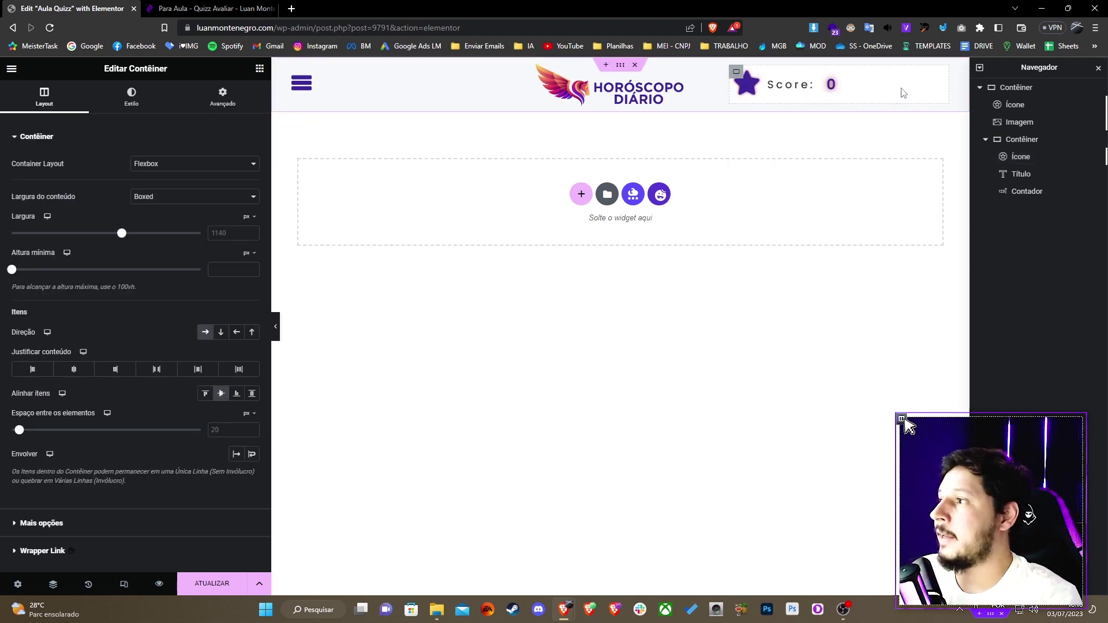
right_click(1031, 144)
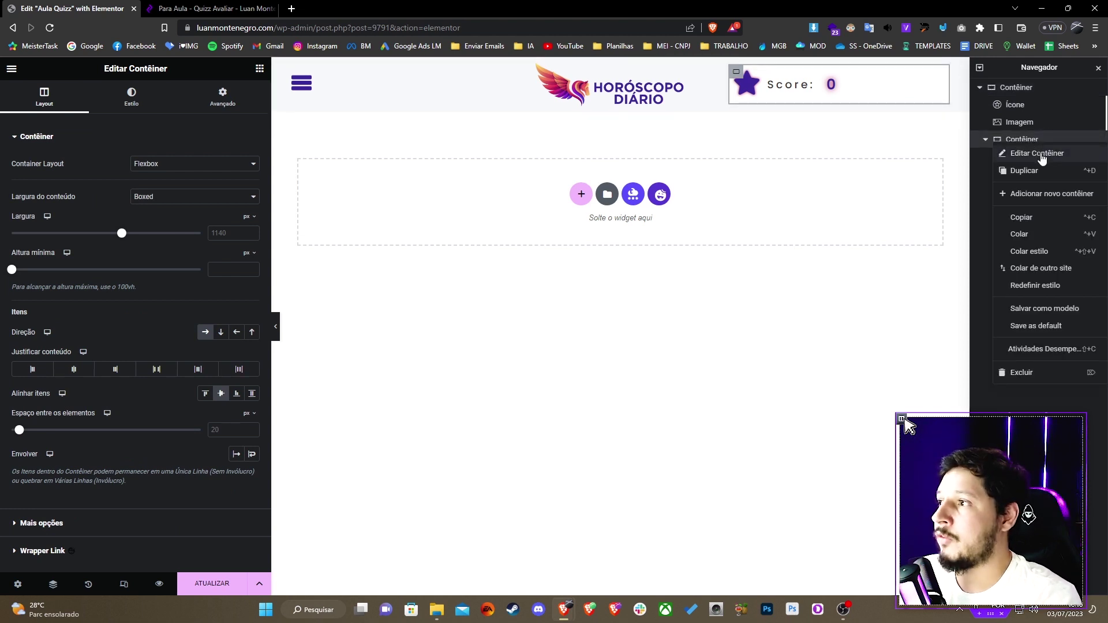
click(1044, 157)
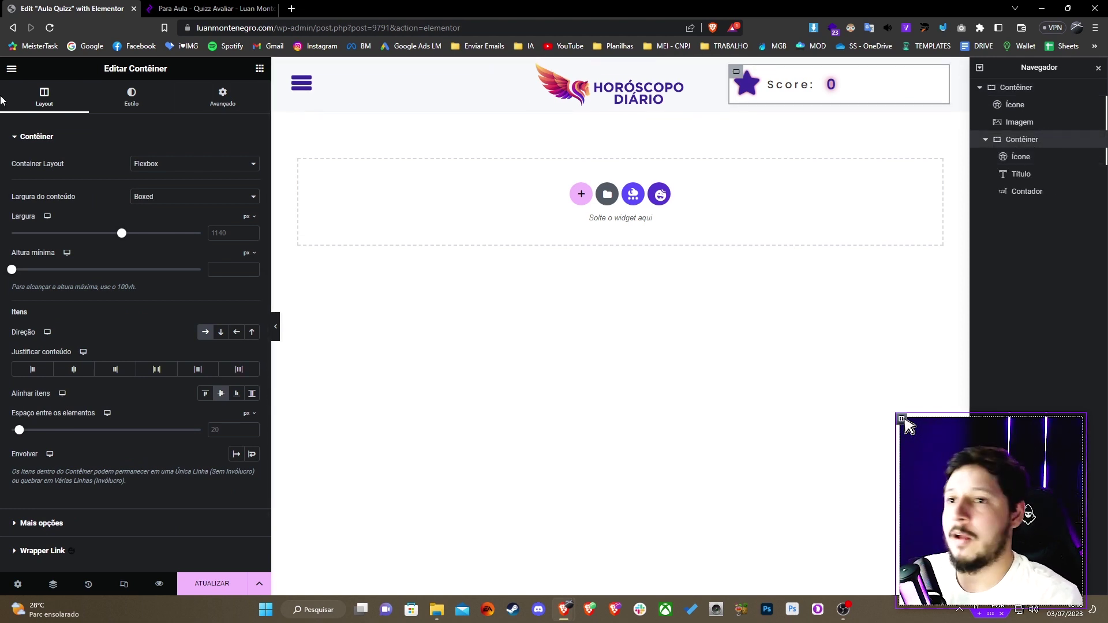
click(75, 369)
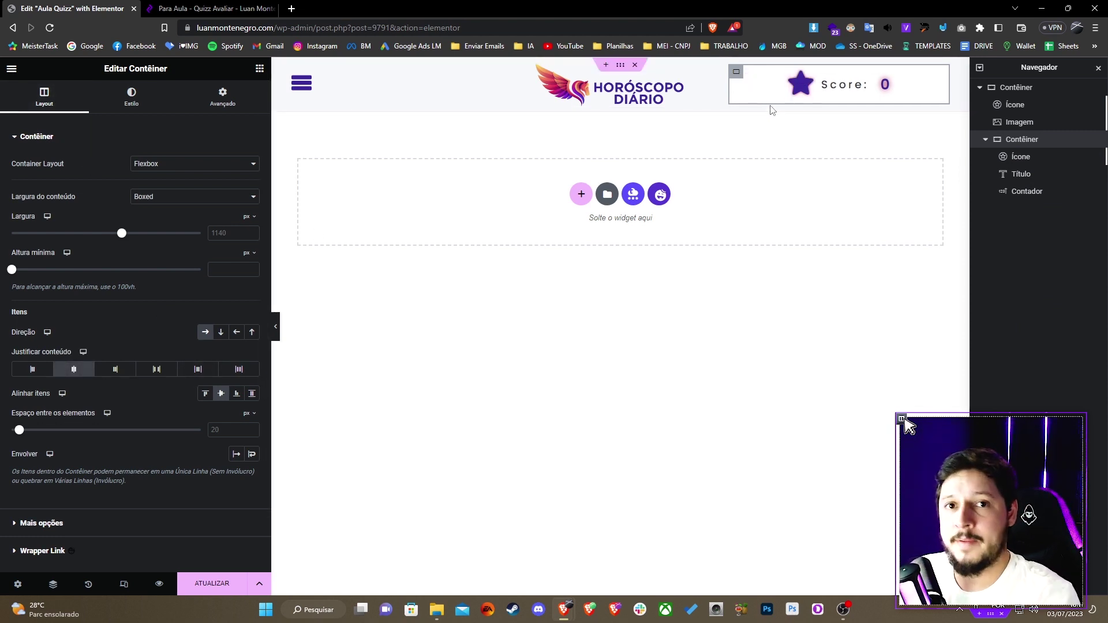
Step: Unlink the header container's padding values and set the top padding to 5 px with 0 px on the other sides
click(620, 66)
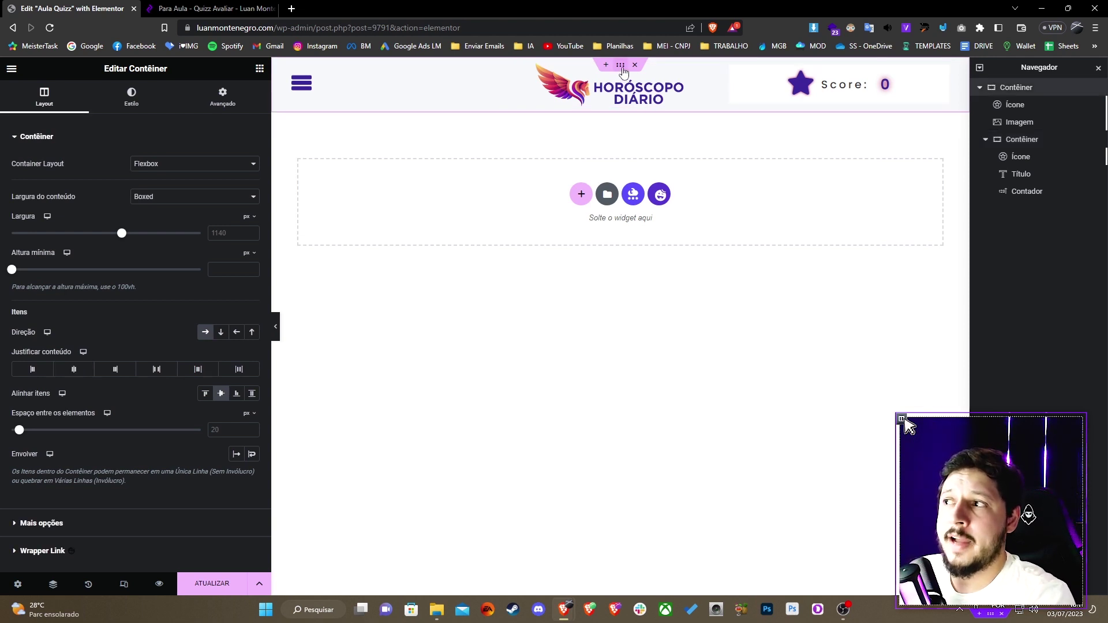
click(223, 96)
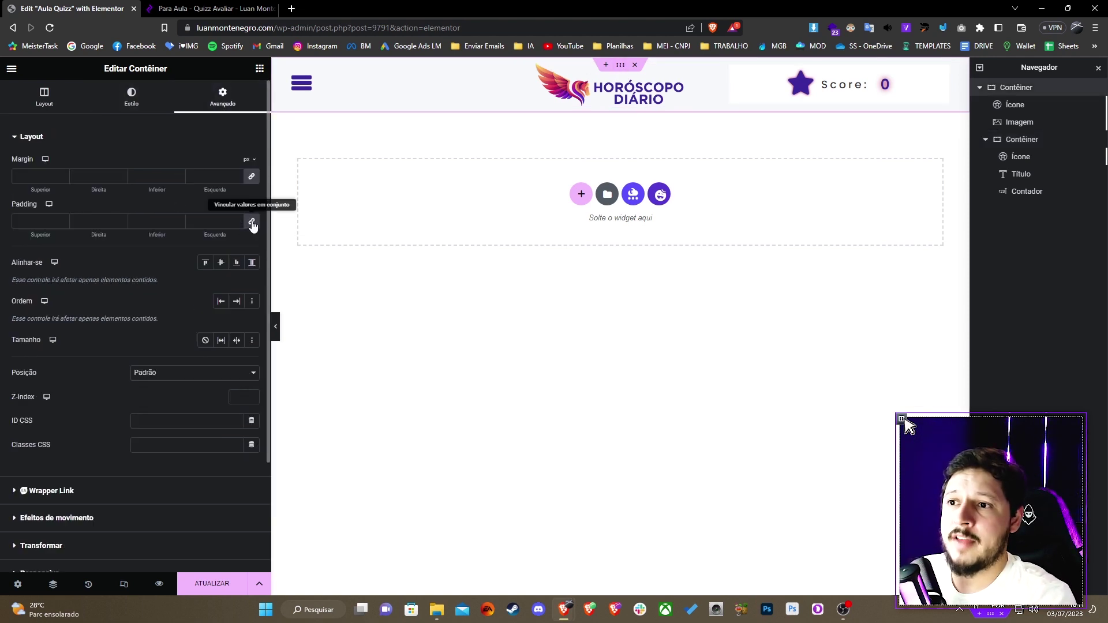
click(253, 223)
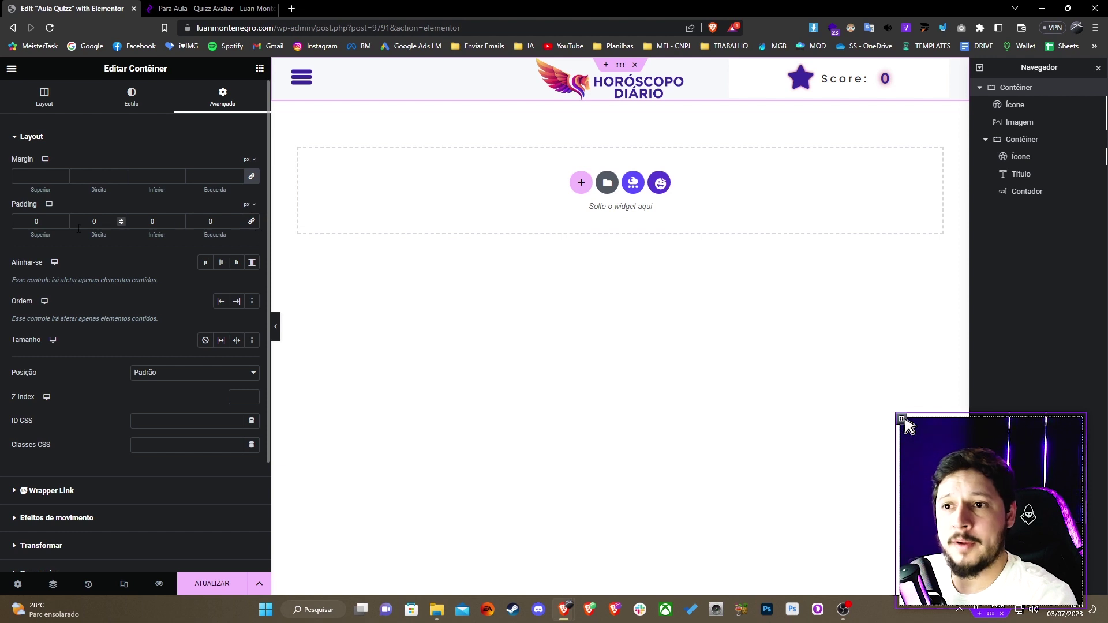
key(BackSpace)
text(5)
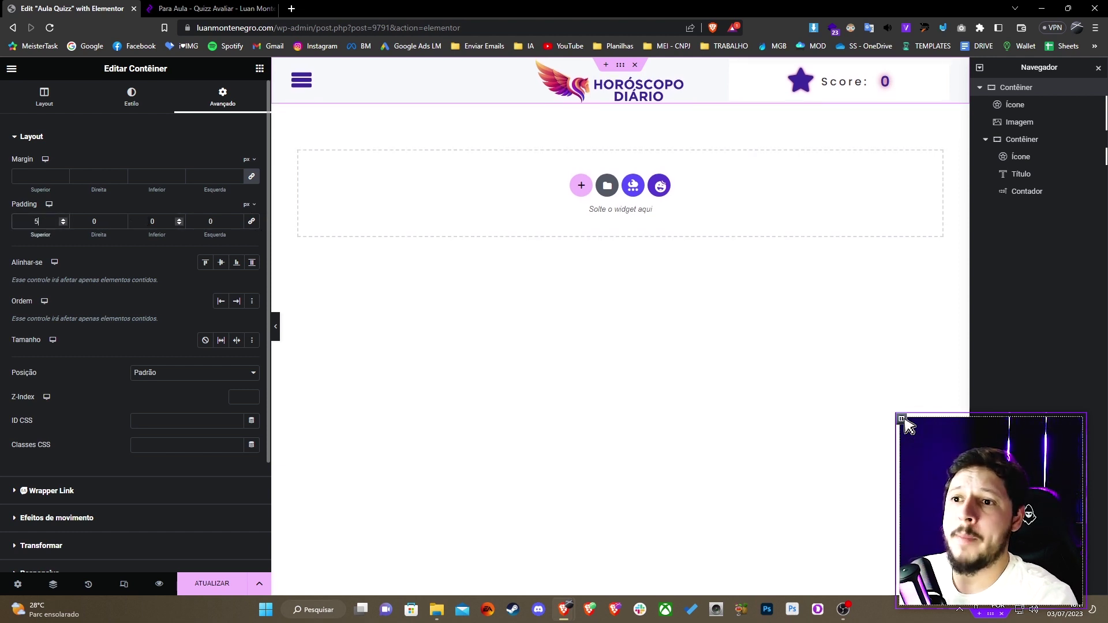
Step: Set the header container's bottom padding to 05 px, re-enter the top padding as 05 px, and save the page
click(164, 222)
key(BackSpace)
text(5)
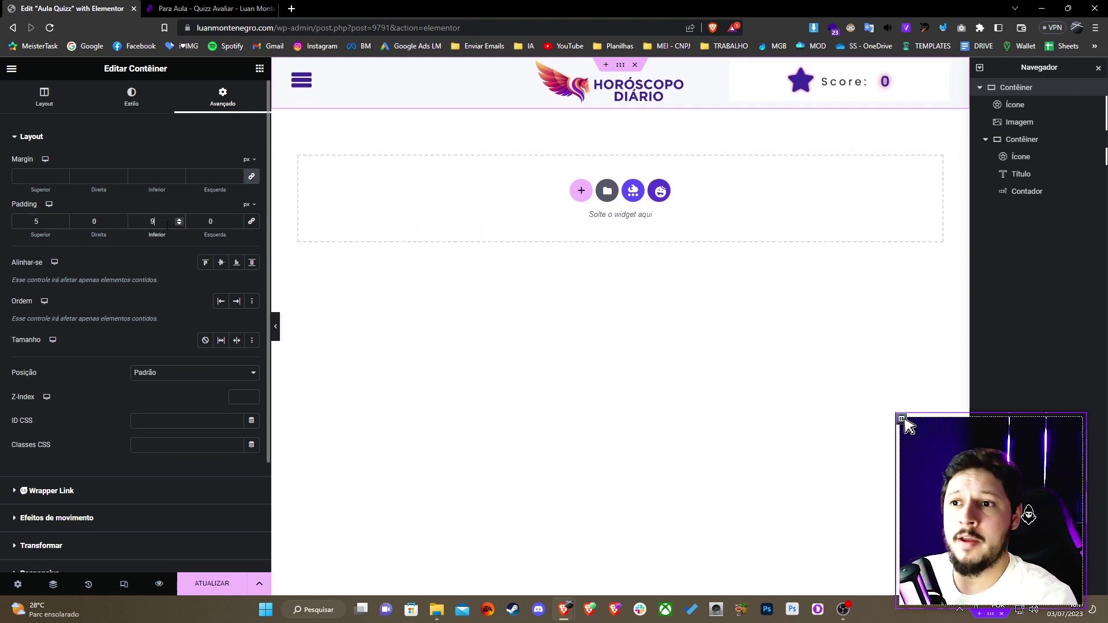
key(BackSpace)
text(0)
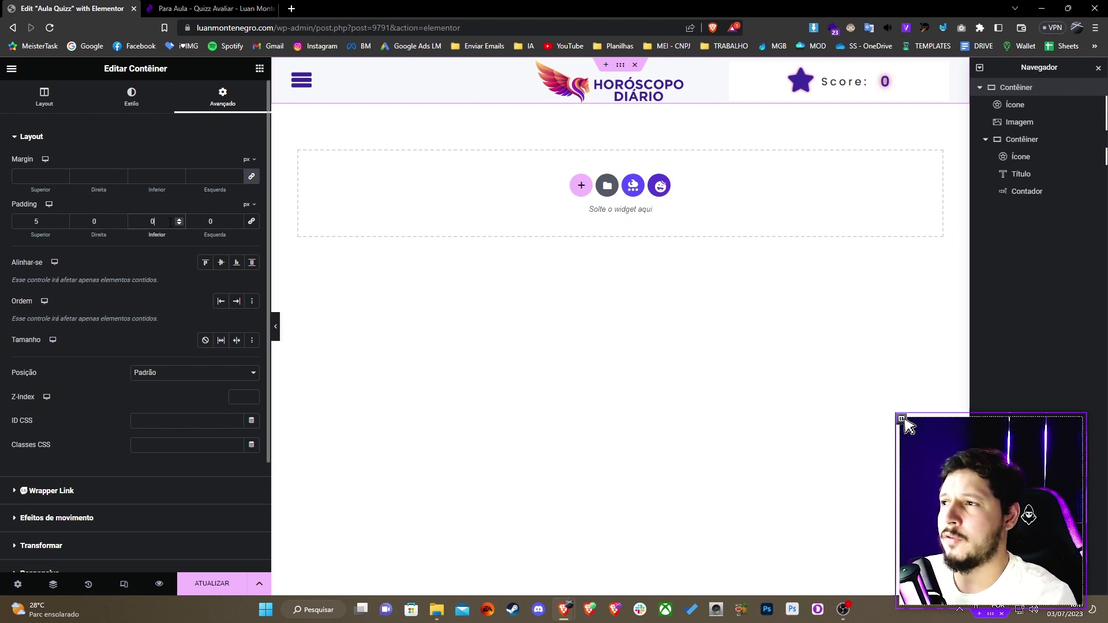
text(5)
click(52, 222)
key(BackSpace)
text(05)
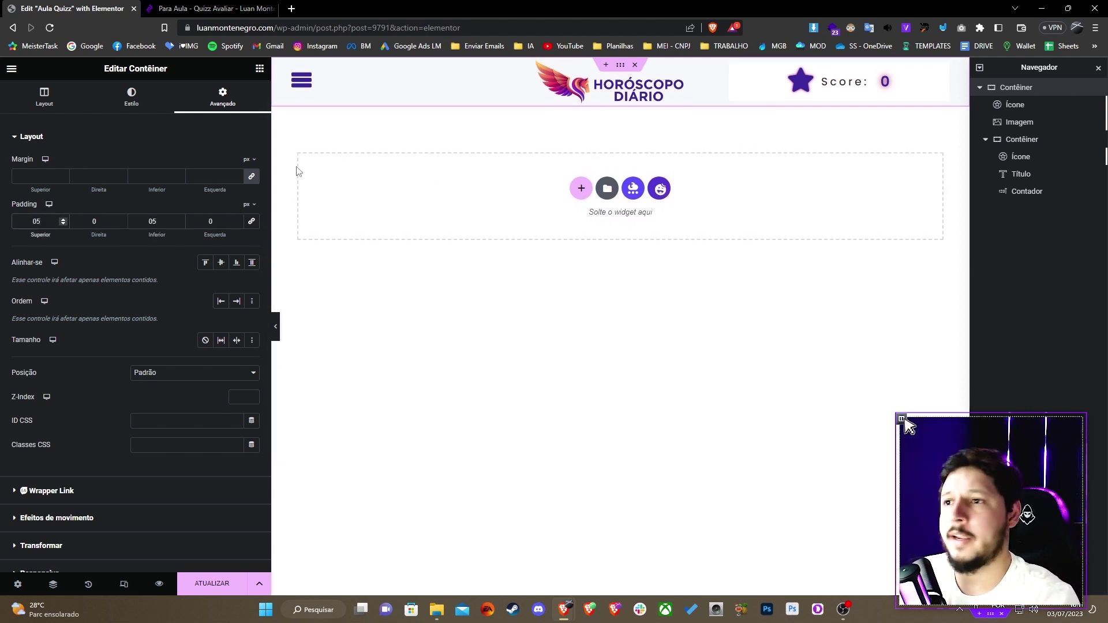
key(ctrl+s)
Step: Add two single-column Flexbox containers, one after the other, below the header
click(695, 175)
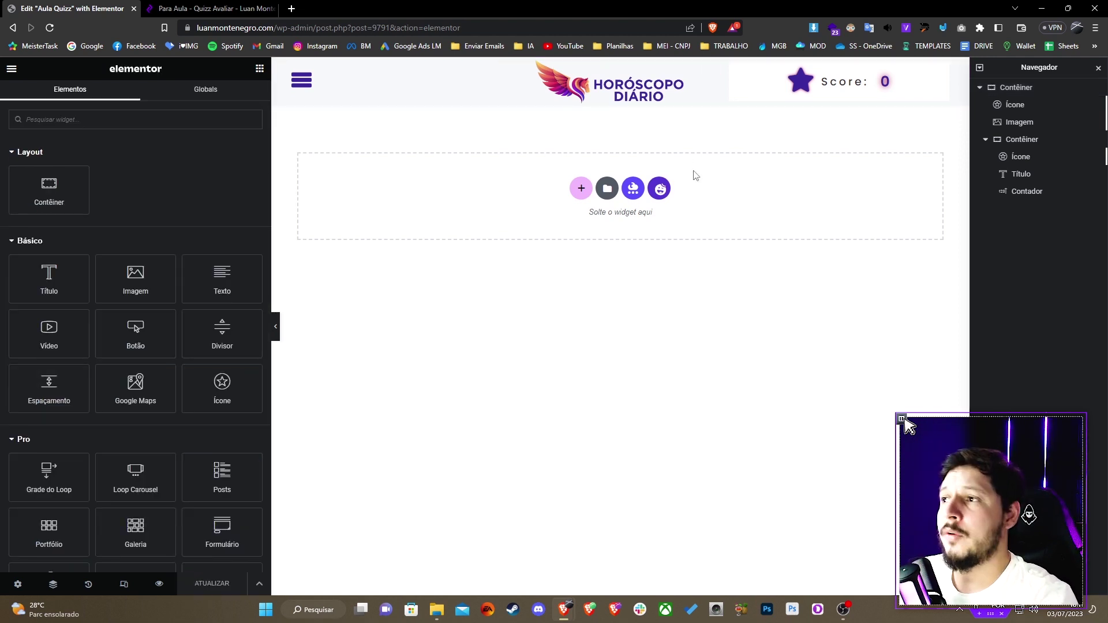
click(580, 191)
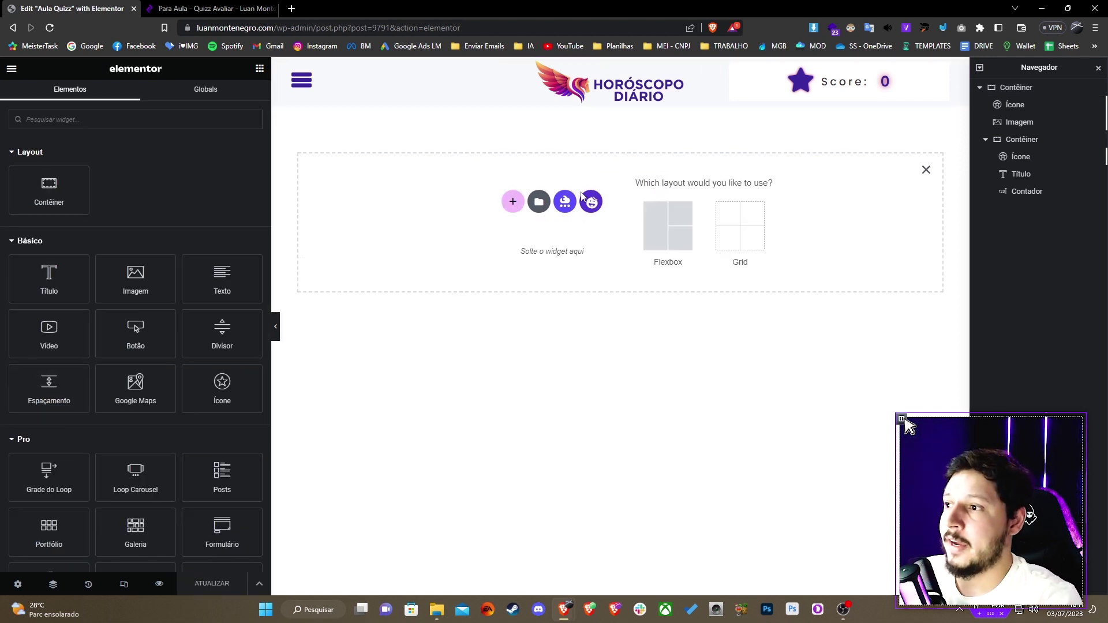
click(644, 225)
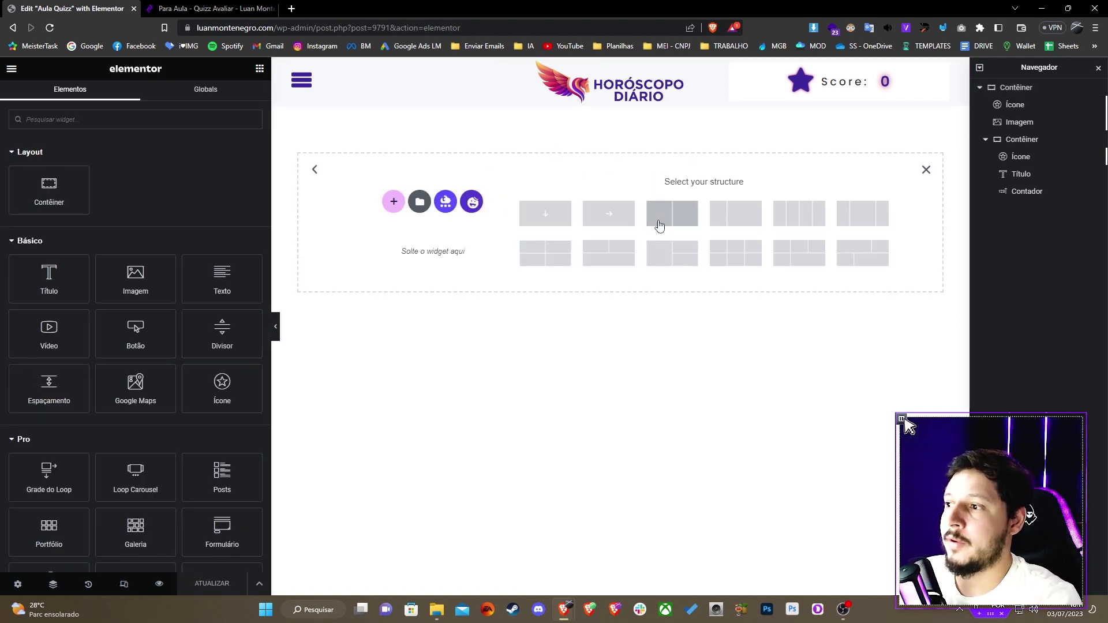
click(545, 215)
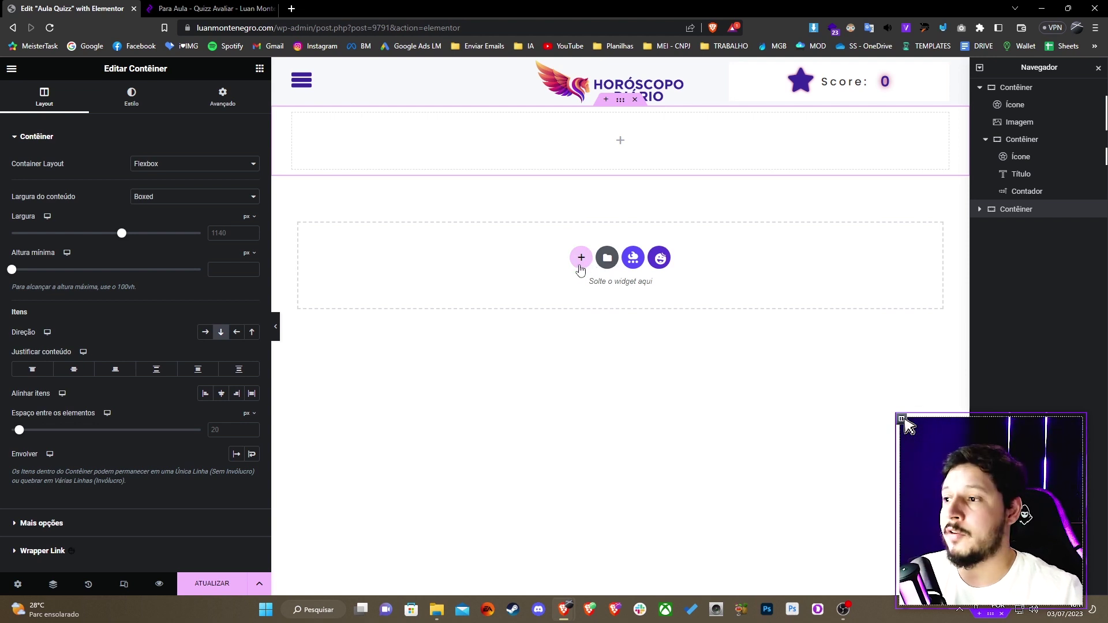
click(580, 257)
click(663, 293)
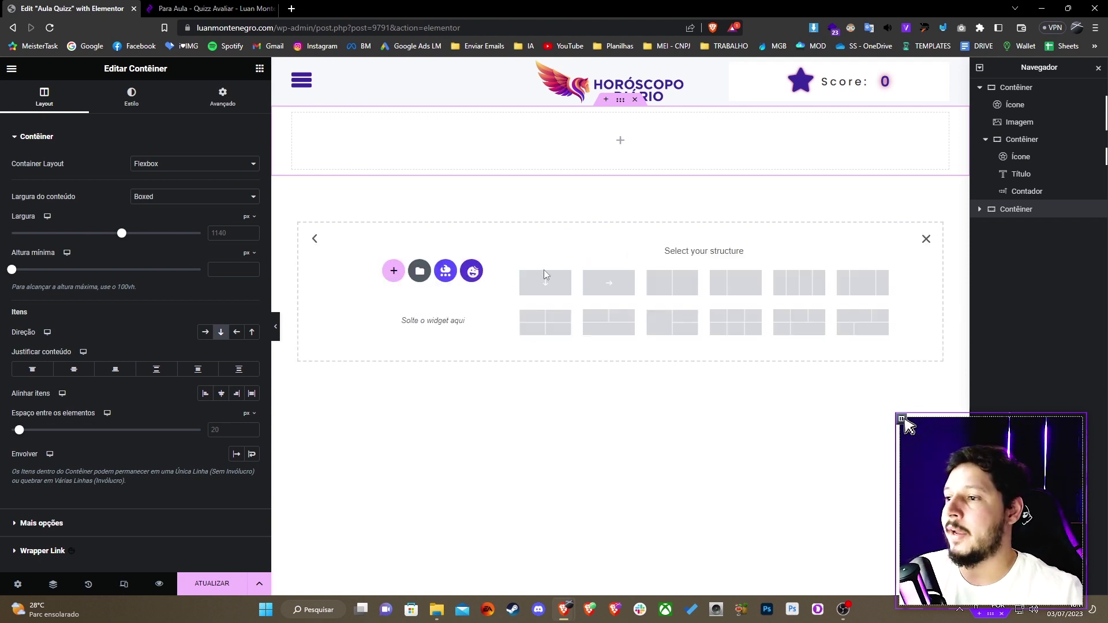
click(569, 288)
Step: Give the lower of the two empty containers a solid very light grey background
click(348, 81)
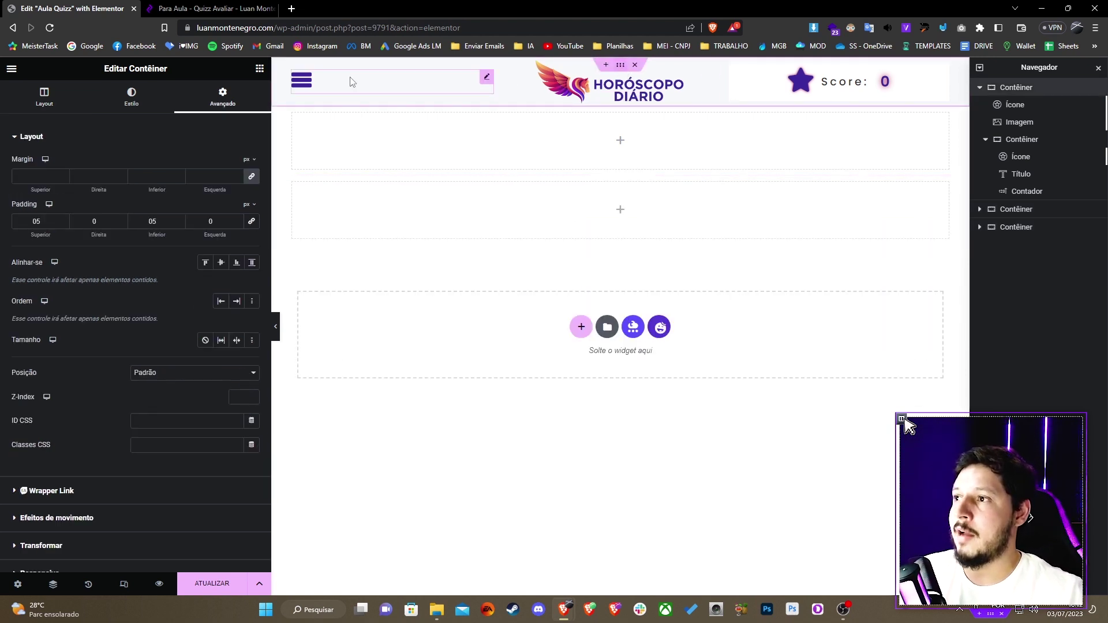
click(132, 95)
click(618, 199)
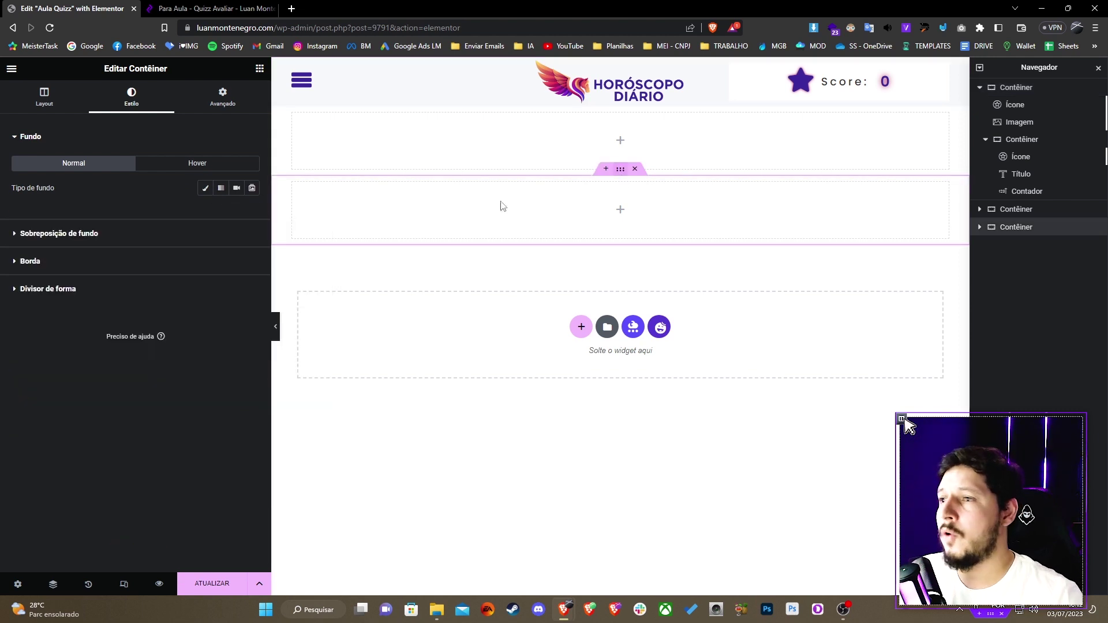
click(207, 188)
click(252, 212)
click(429, 238)
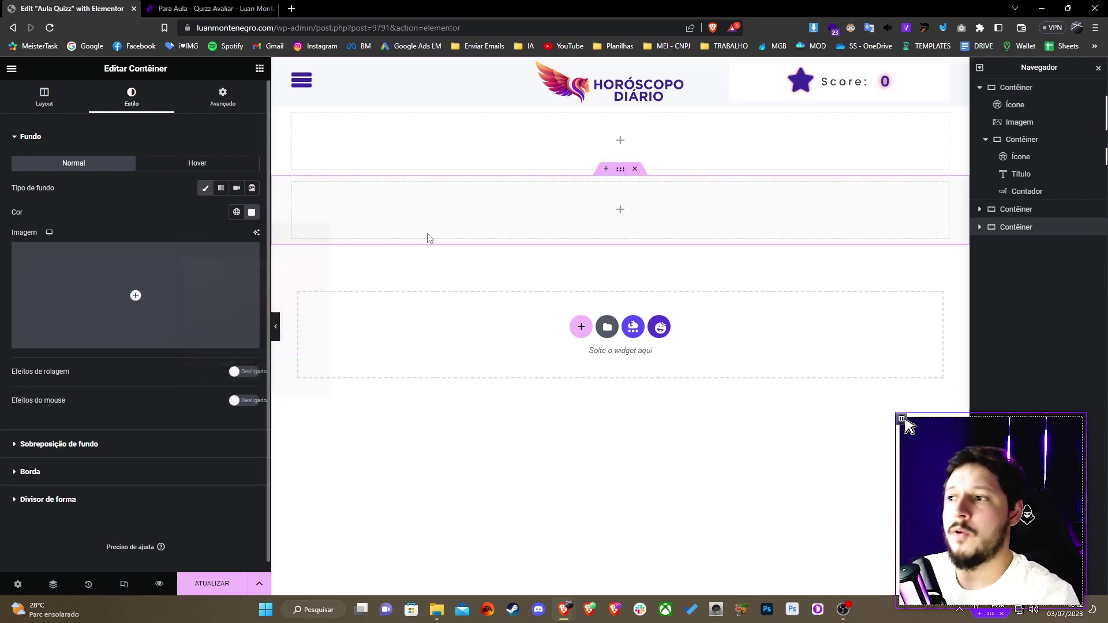
Step: Add a text widget to the light grey container reading "Horóscopo Diário ©" and "Todos os direitos reservados" on two lines
click(260, 68)
drag(217, 280, 606, 208)
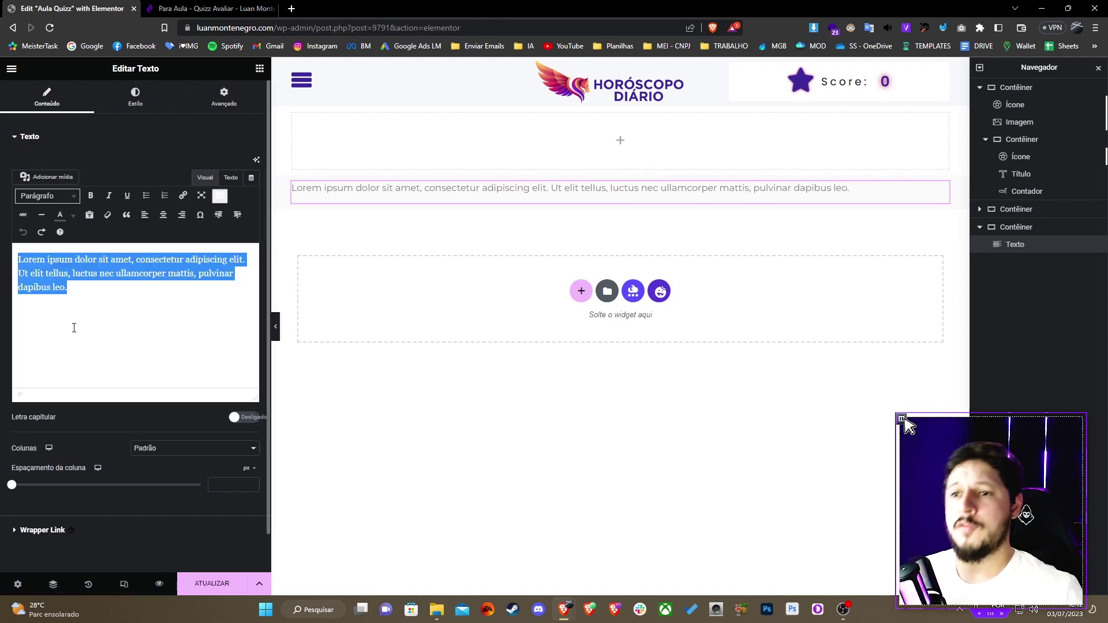
text(Horóscopo Diário © Todos os direitos reservados)
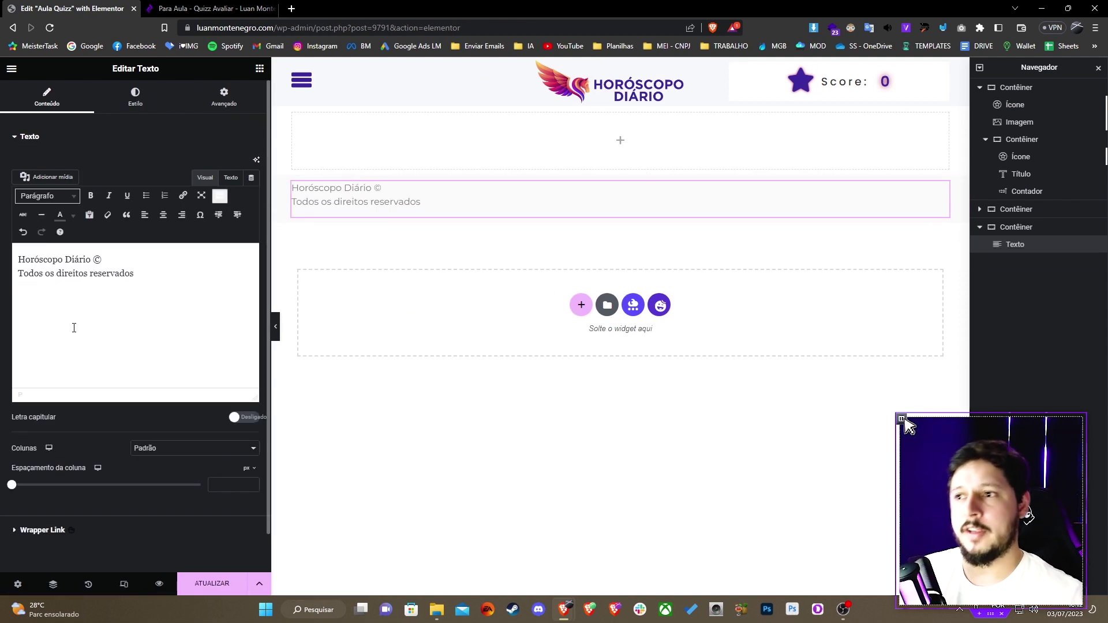
Step: Centre the footer text and set its font family to Poppins
click(136, 100)
click(218, 165)
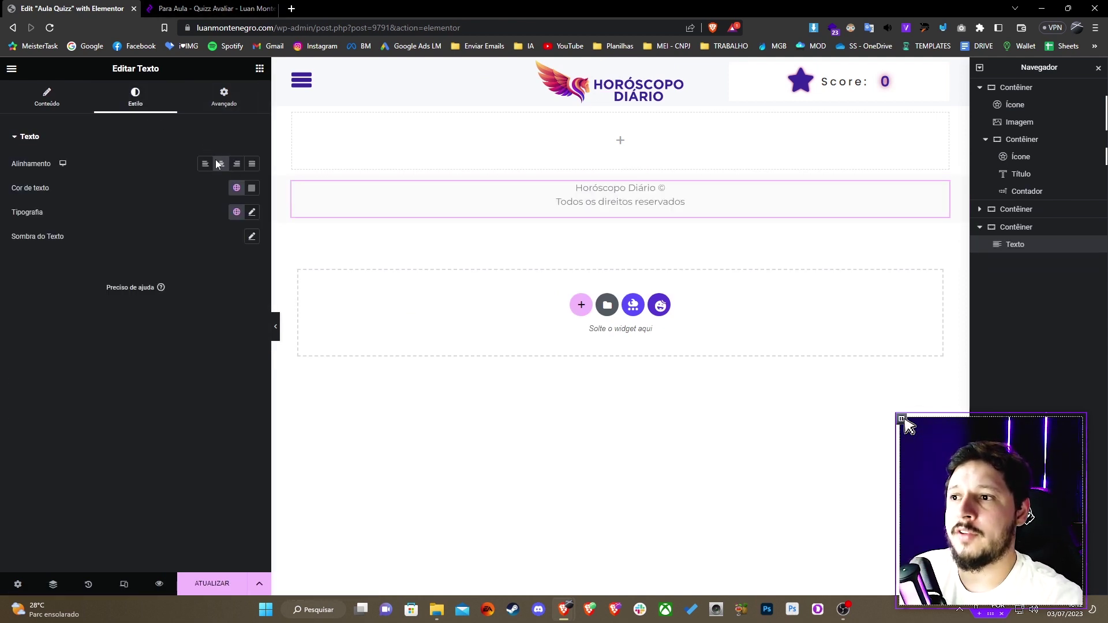
click(251, 213)
click(195, 270)
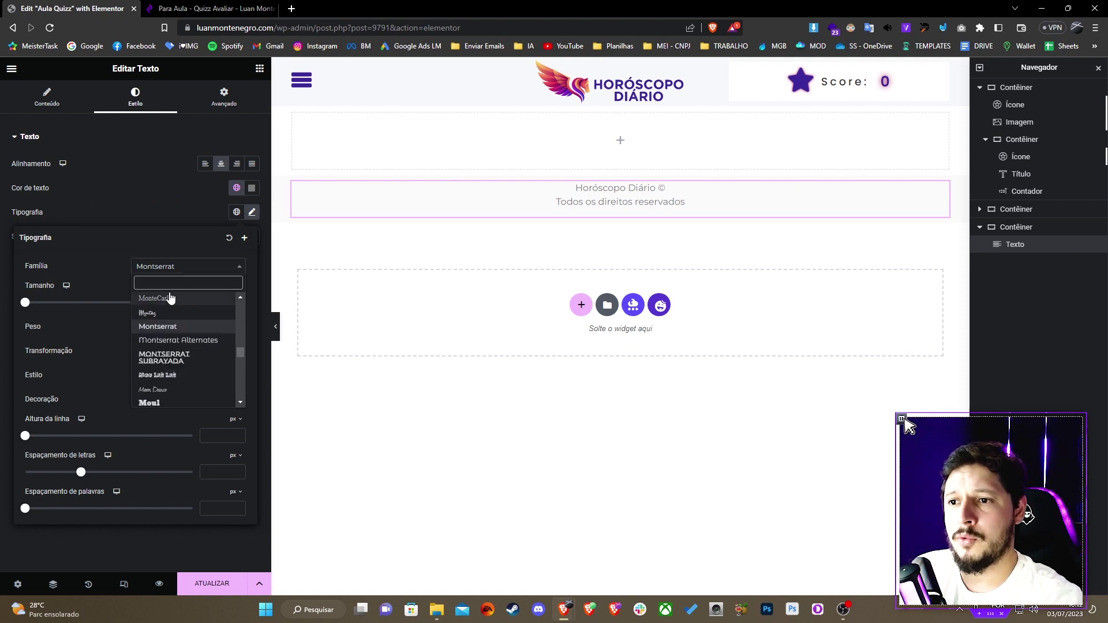
text(pop)
key(Return)
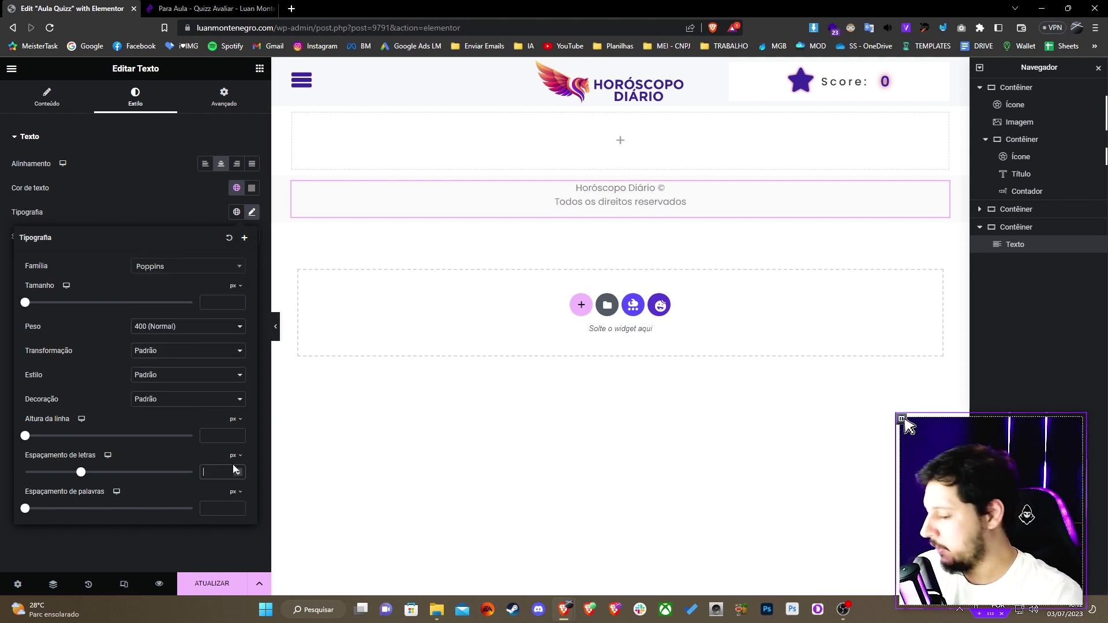
Step: Set the footer text to weight 300 (Claro), size 12 px, line height 37 px and letter spacing 5.3 px
text(4)
click(181, 327)
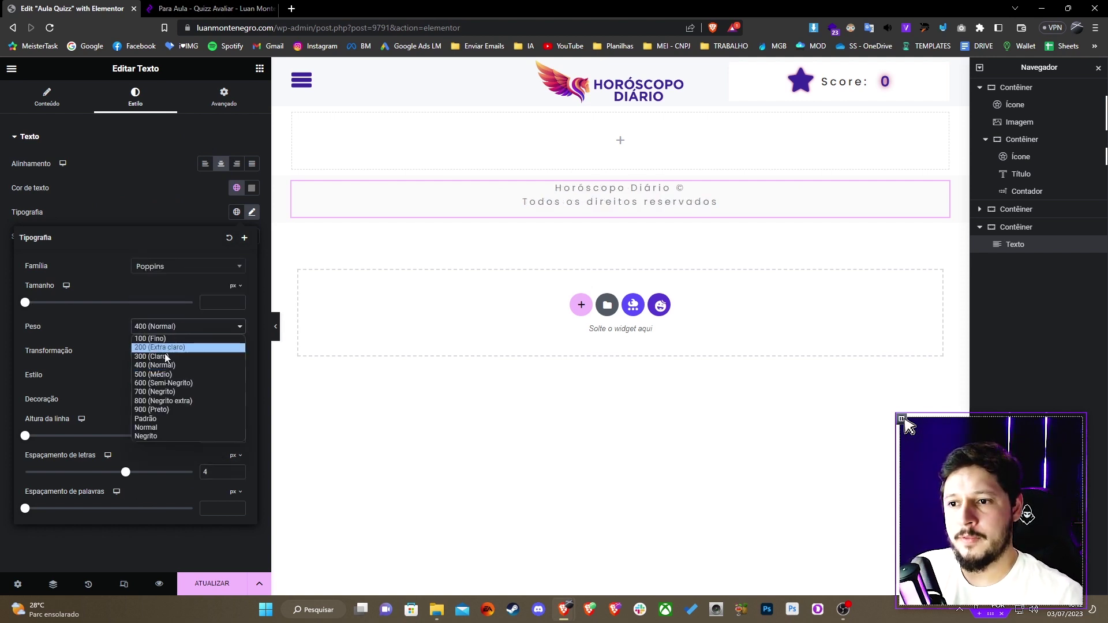
click(164, 357)
drag(125, 472, 140, 476)
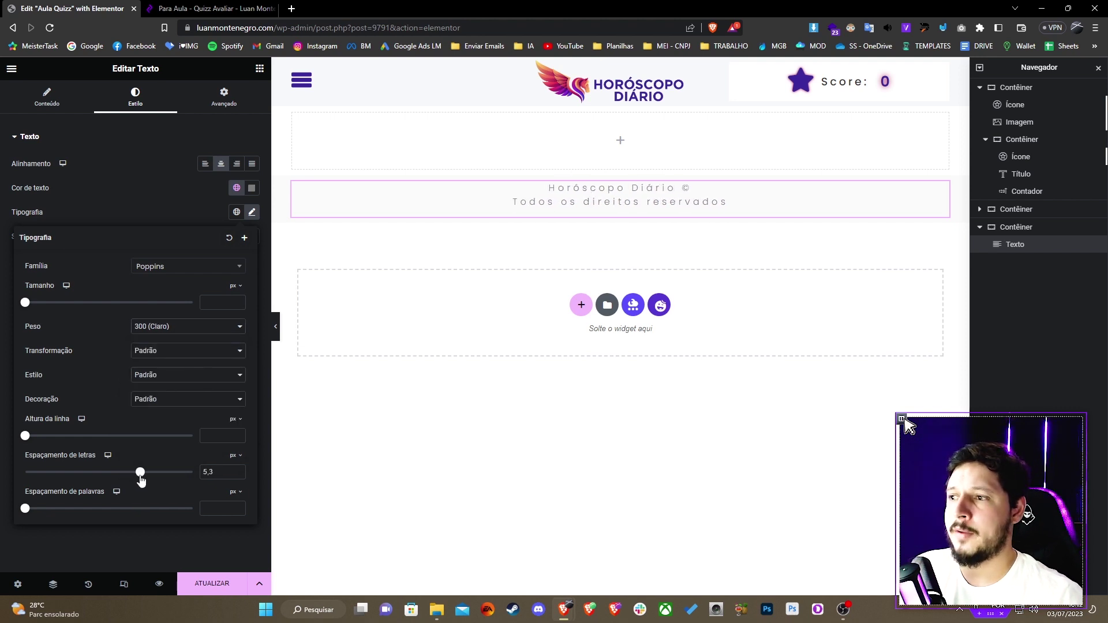
click(35, 302)
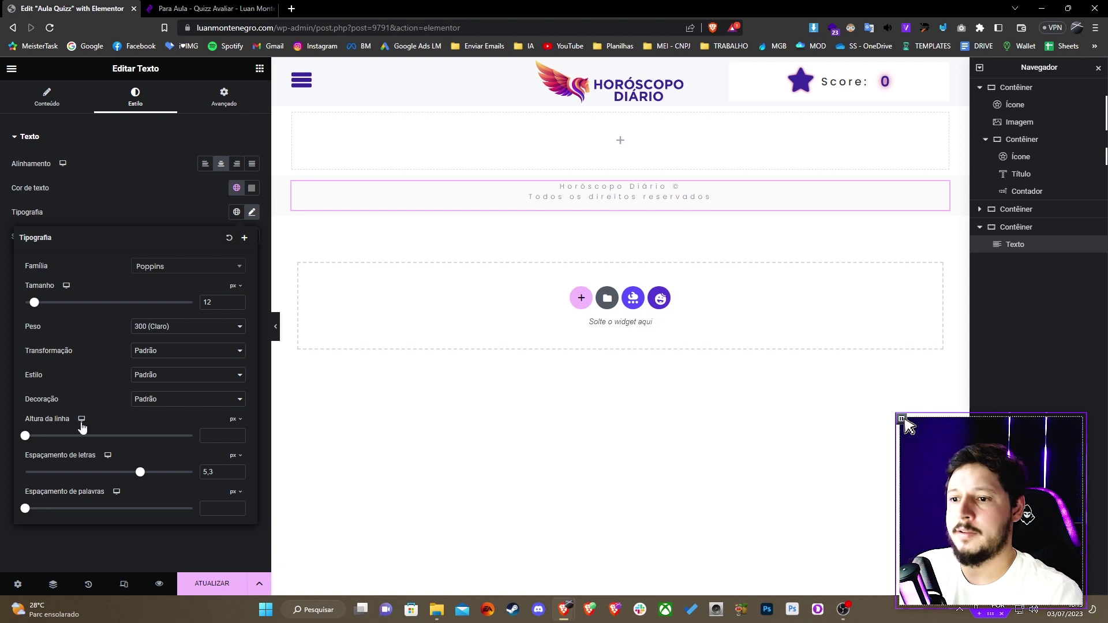
drag(25, 435, 87, 437)
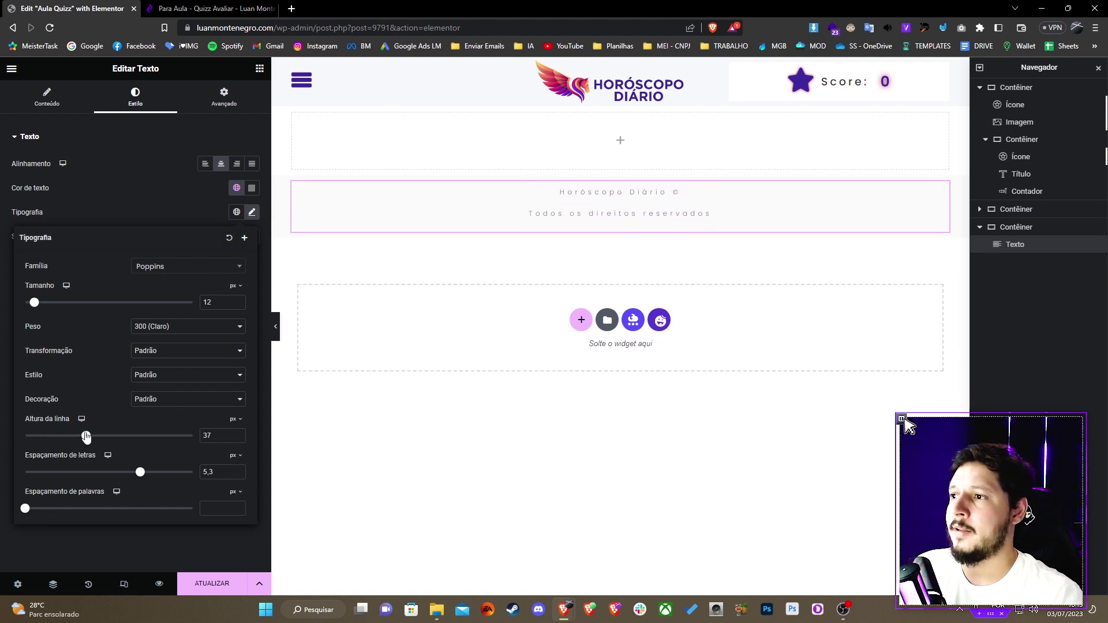
Step: Nest a container inside the empty middle section and set the section's padding to 40 px top and bottom, 0 px on the sides
click(620, 141)
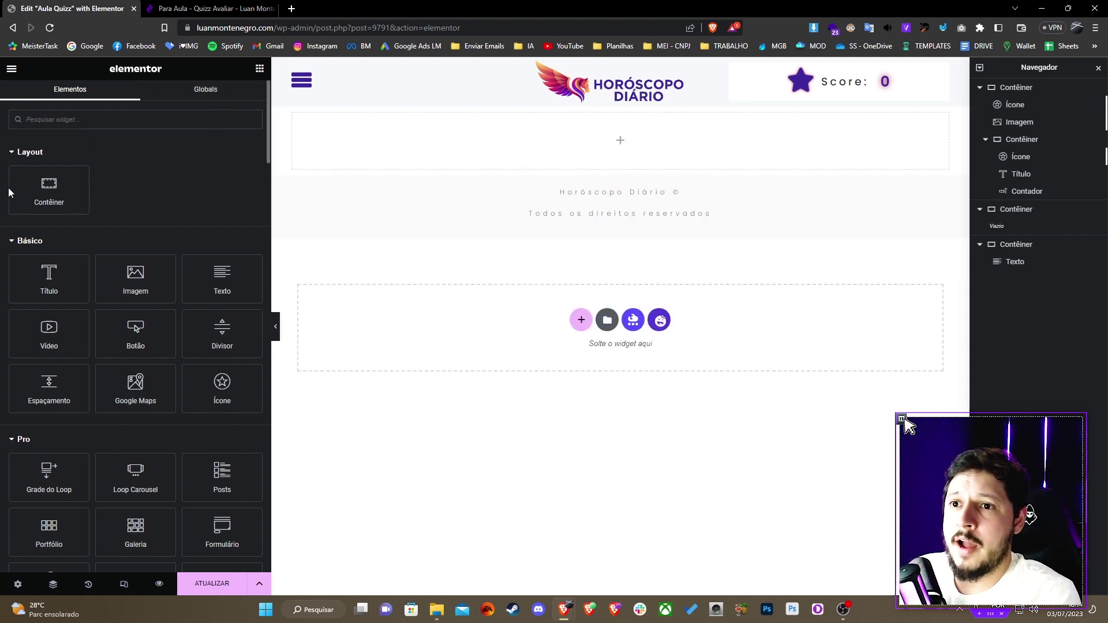
drag(64, 191, 606, 166)
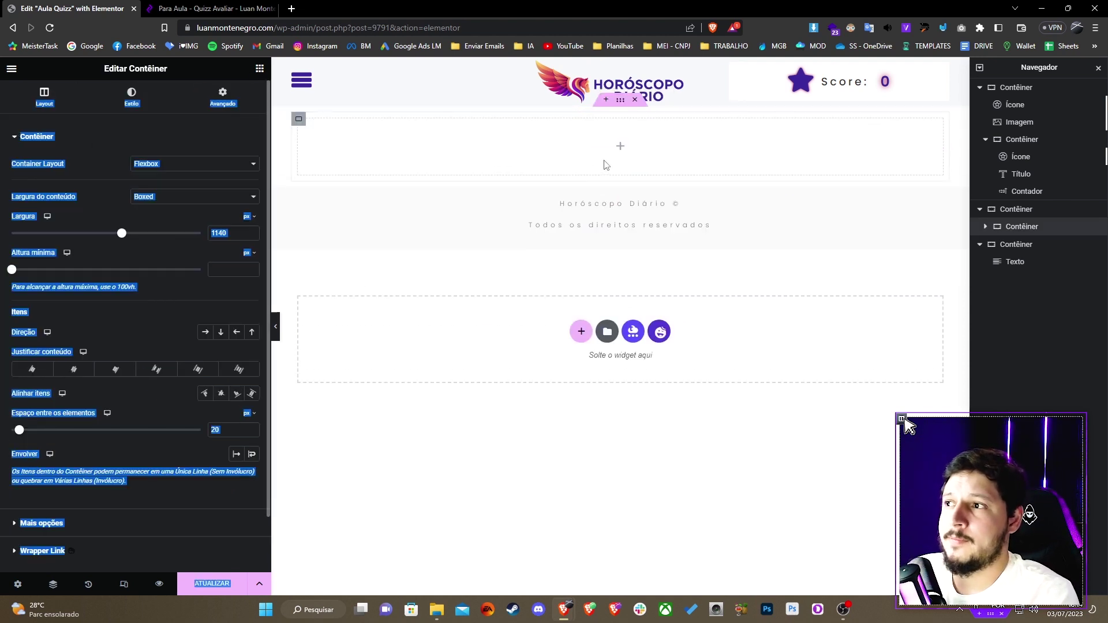
click(1019, 210)
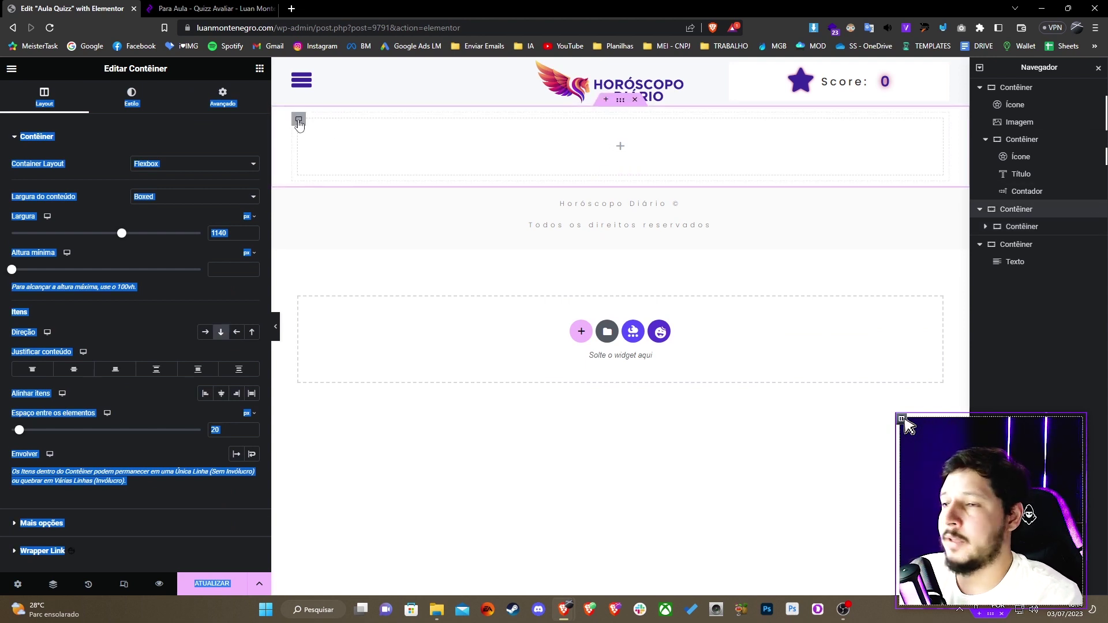
click(222, 96)
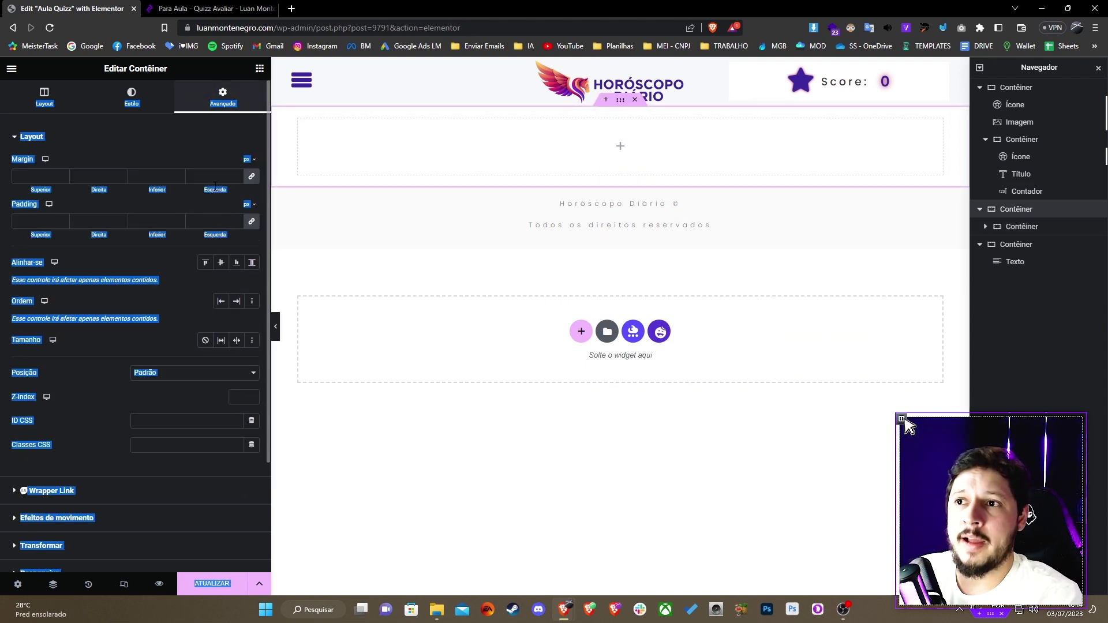
click(252, 222)
double_click(36, 221)
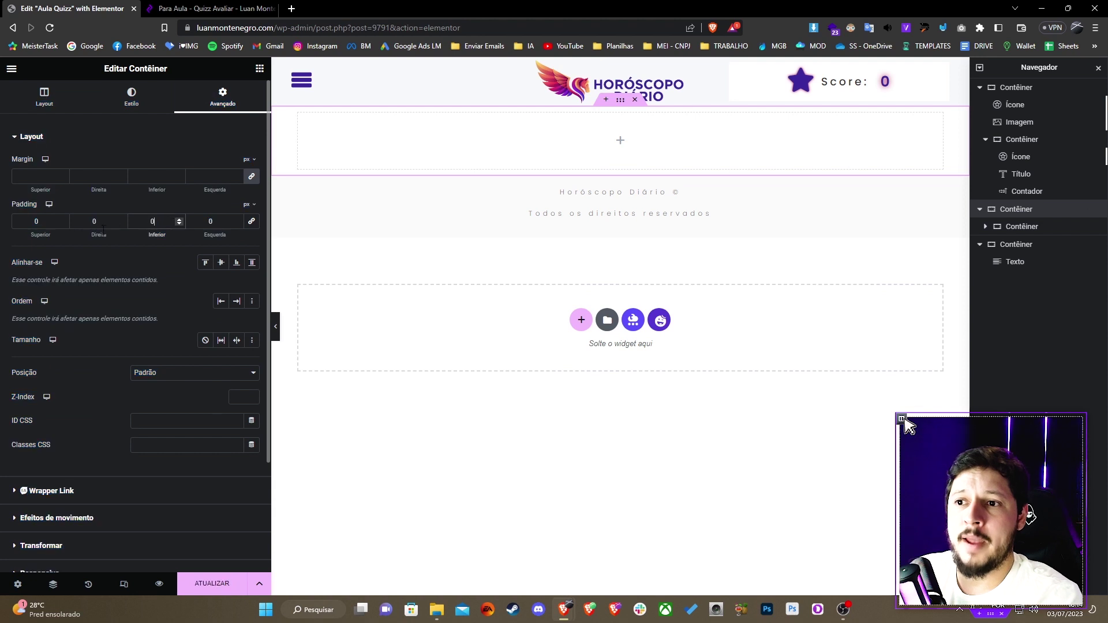
text(40)
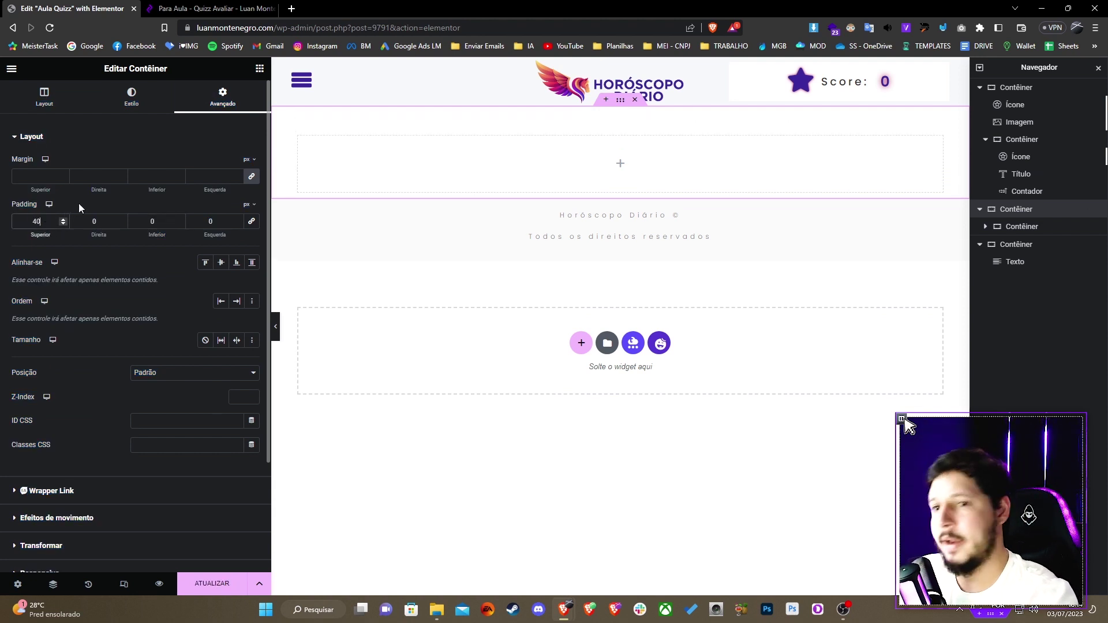
double_click(153, 221)
text(40)
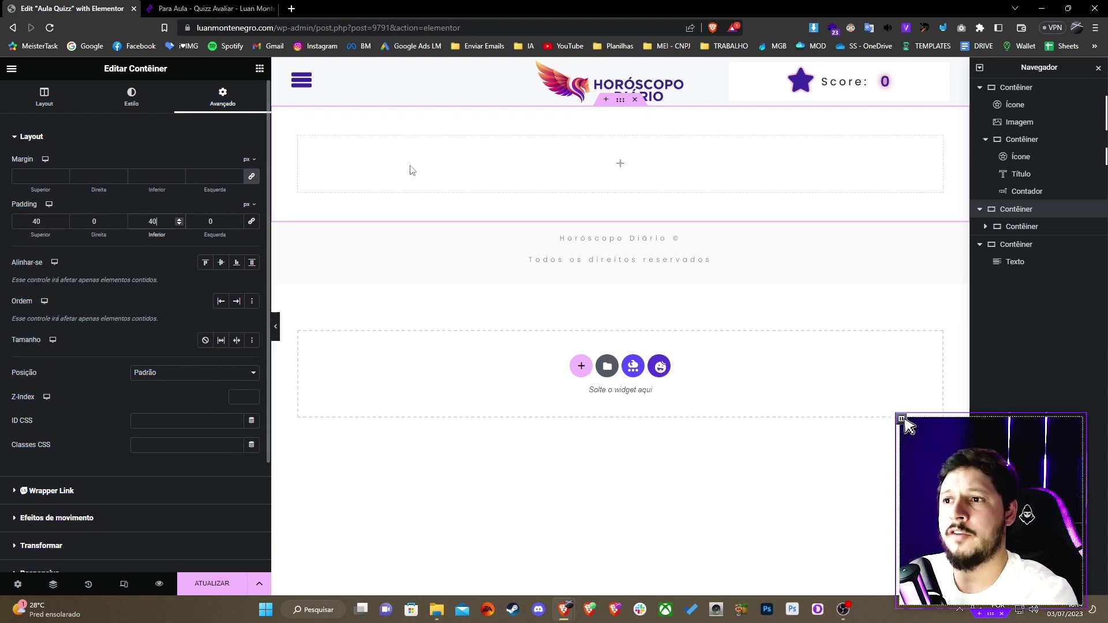
Step: Set the nested container's content width to Largura total at 51% and align its items to the end
click(298, 138)
right_click(297, 145)
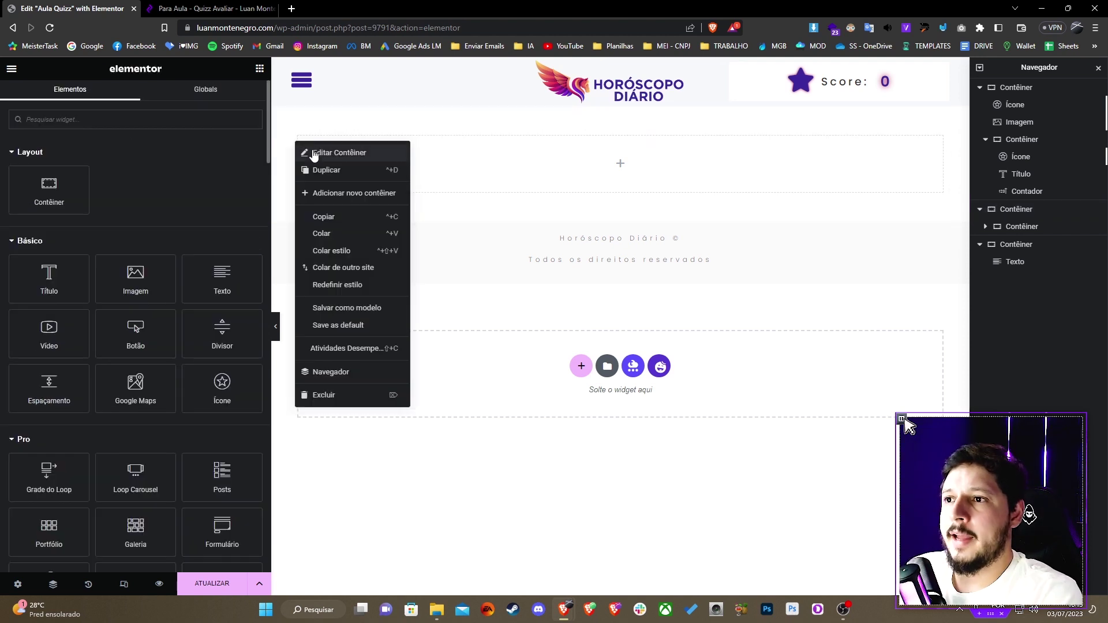
click(298, 137)
drag(298, 137, 309, 136)
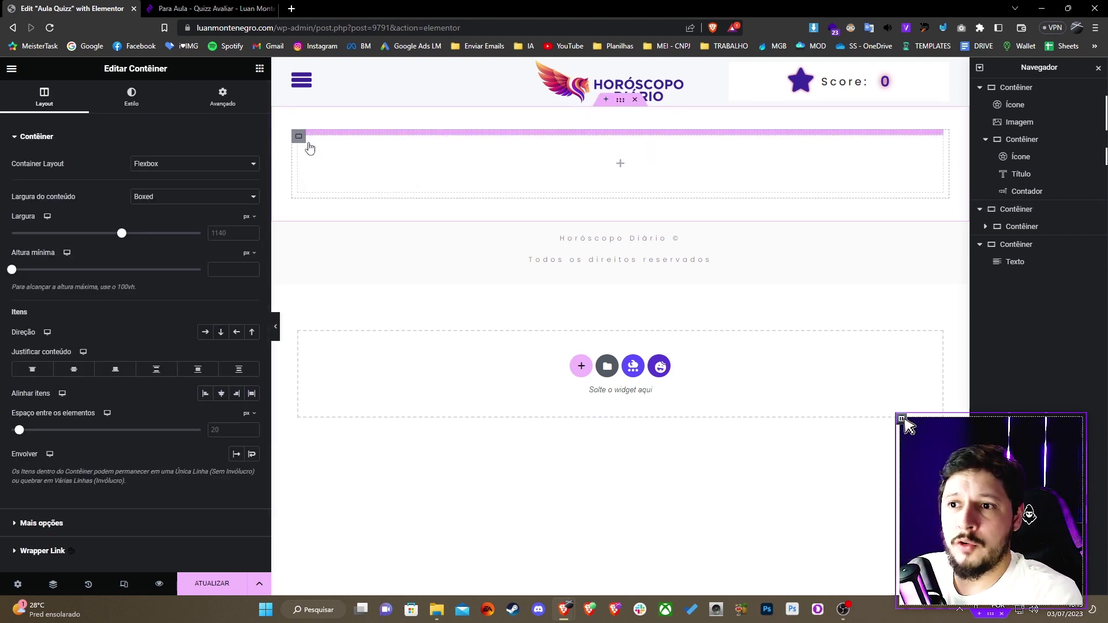
click(149, 197)
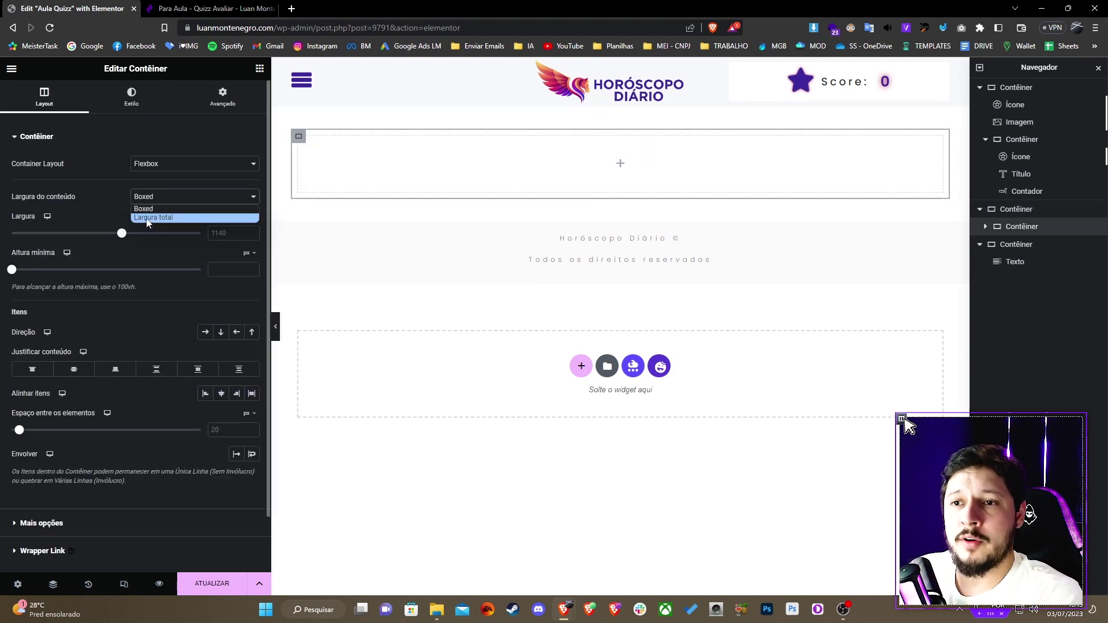
click(147, 216)
click(231, 232)
text(50)
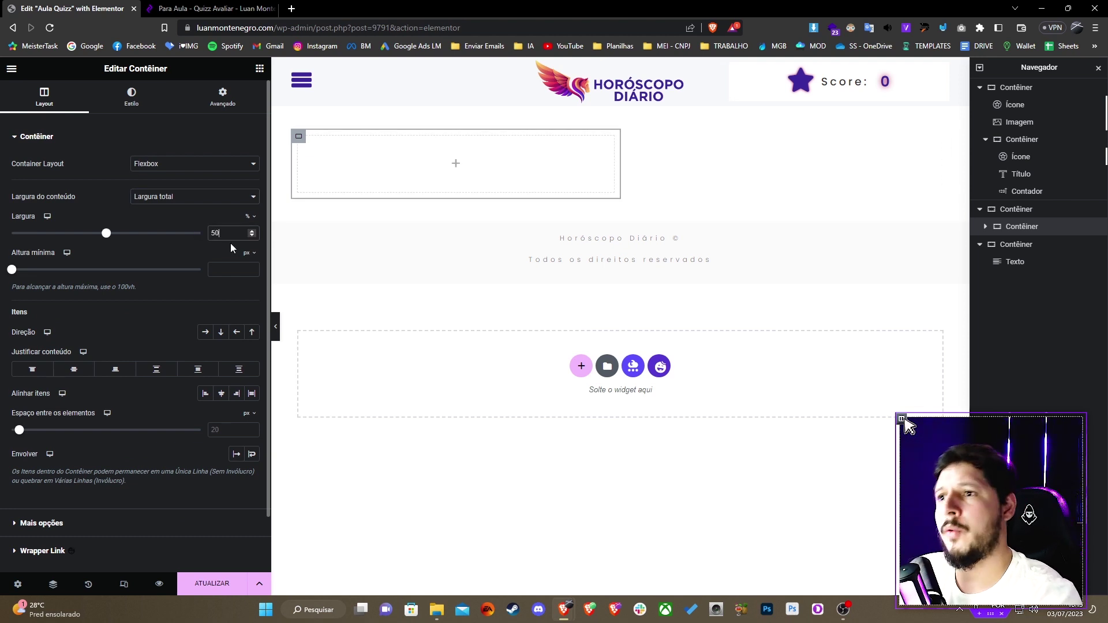
key(Up)
click(236, 393)
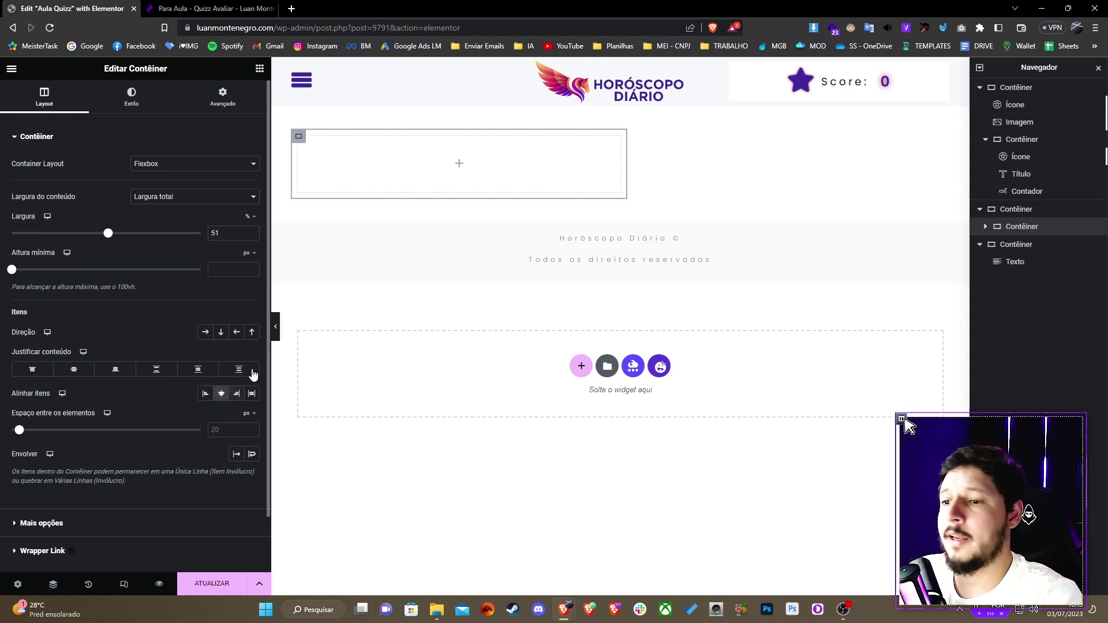
Step: Centre the items of the middle section so the nested container sits in the middle
click(620, 101)
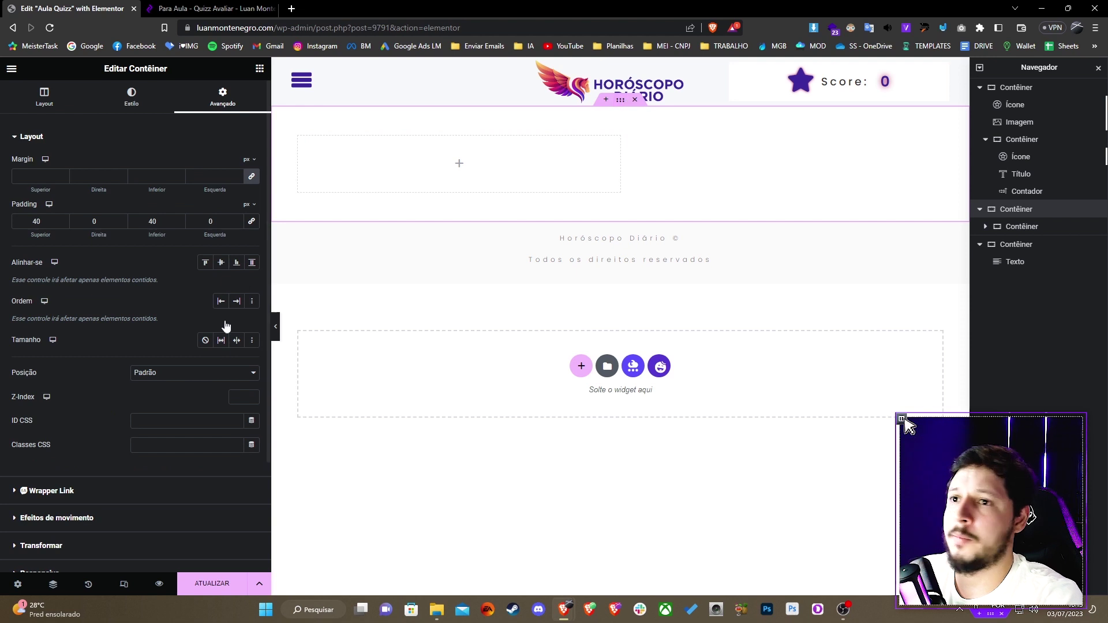
click(41, 98)
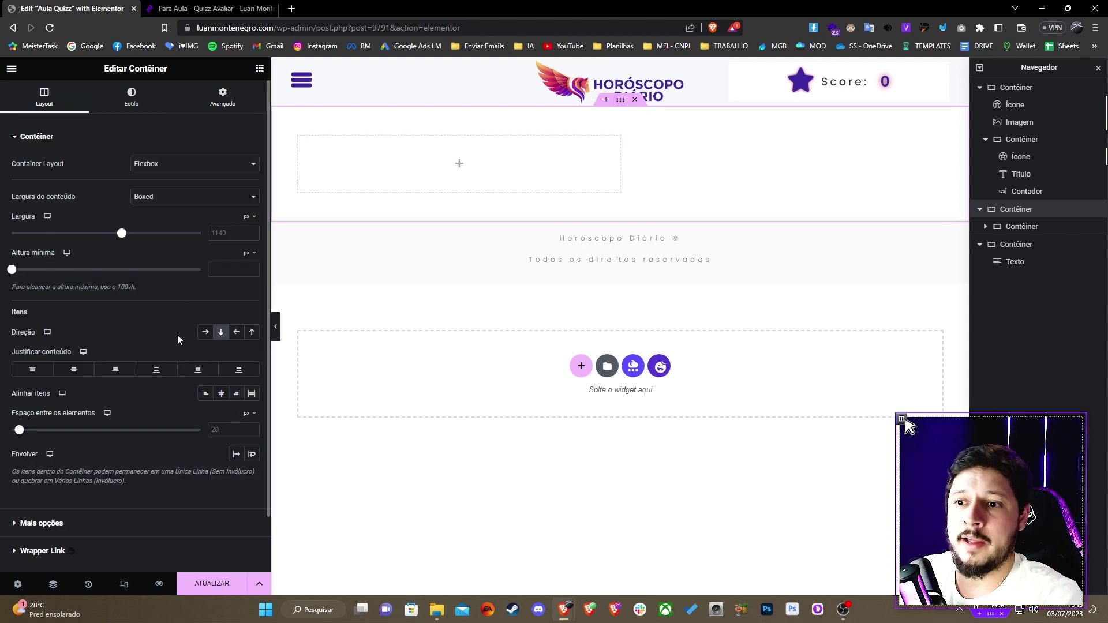
click(221, 397)
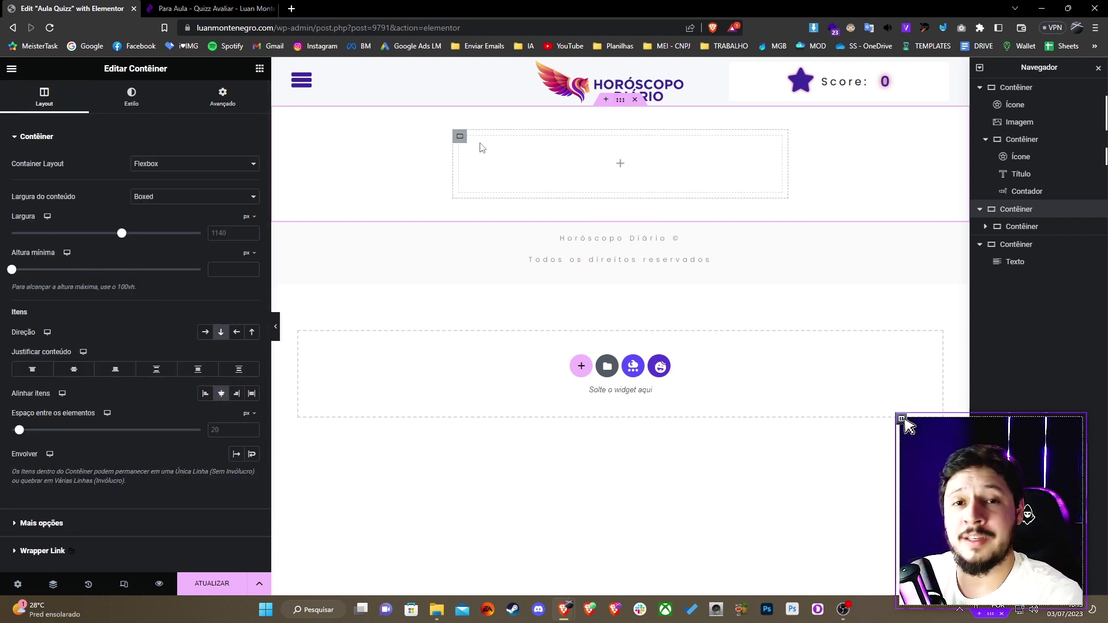
right_click(619, 97)
key(Escape)
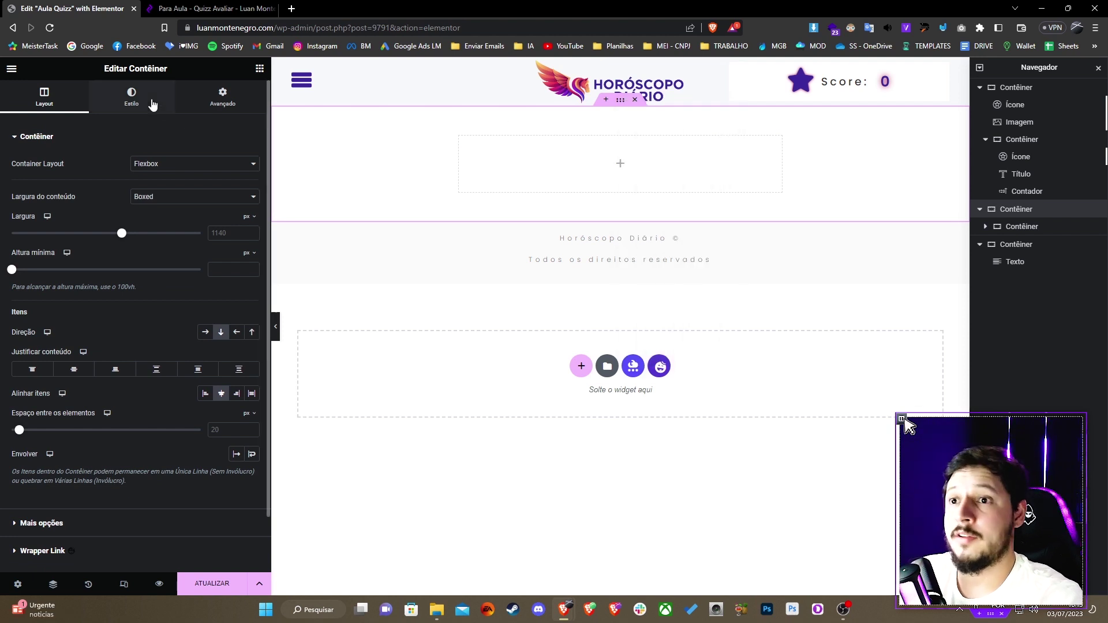
Step: Give the middle section a classic background using the blue zodiac wheel image from the media library
click(131, 98)
click(202, 189)
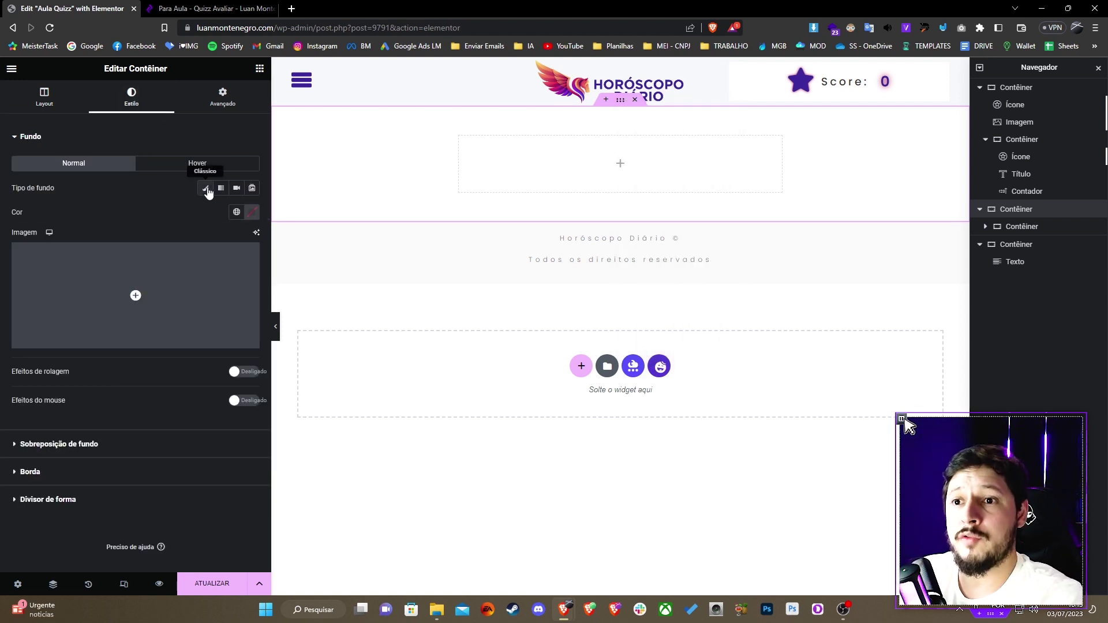
click(179, 280)
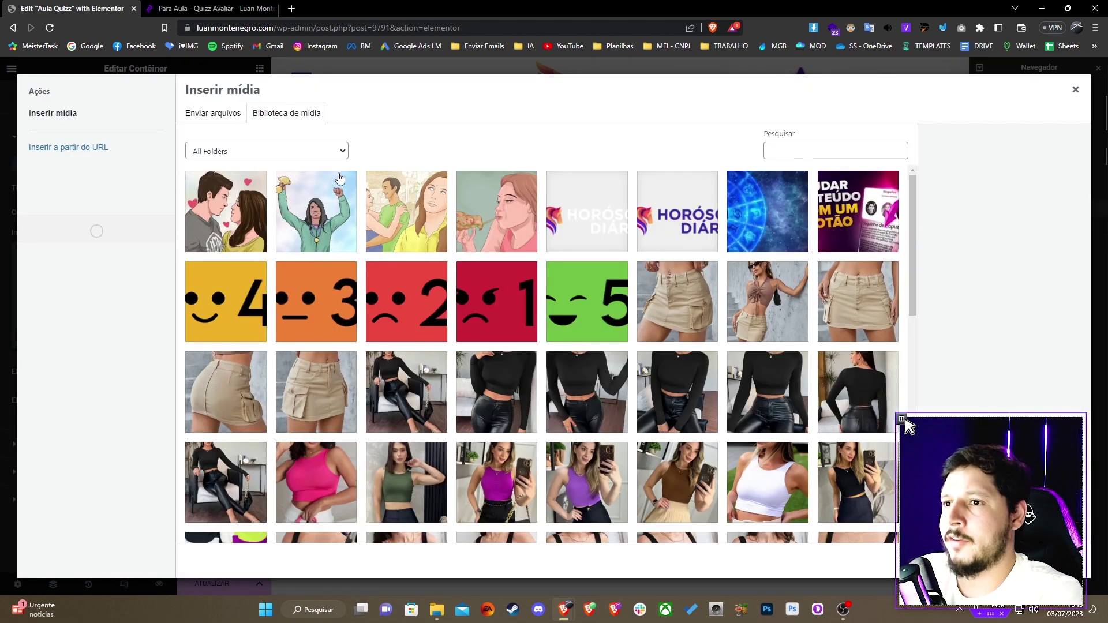
click(1050, 560)
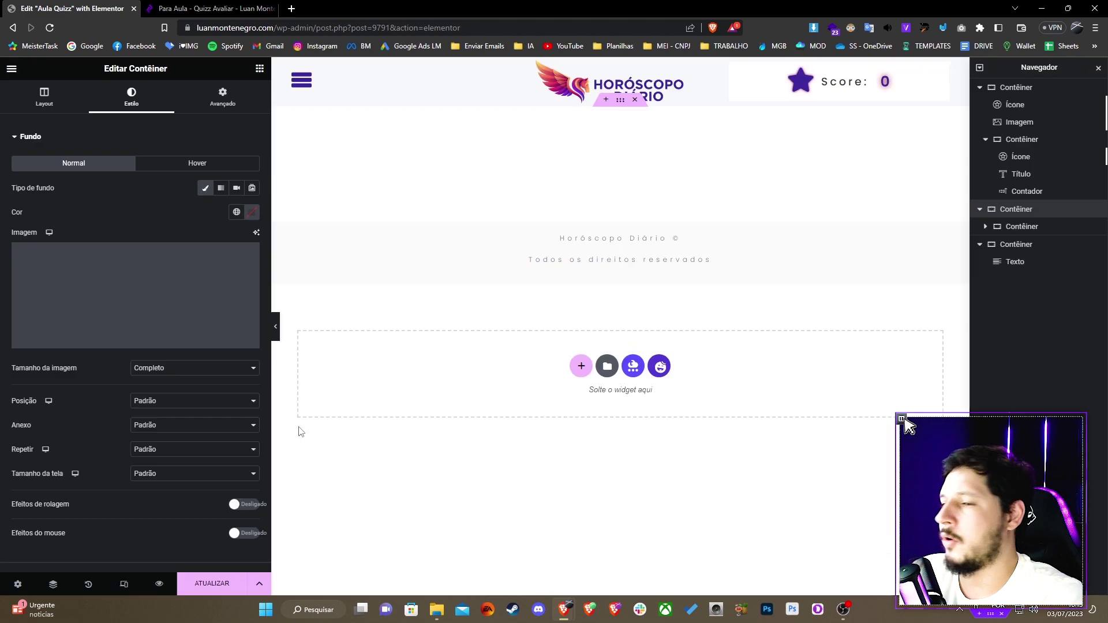
Step: Set the background image's size to Preenchimento completo, its repeat to Não repetir and its position to Superior centralizado
click(178, 476)
click(155, 504)
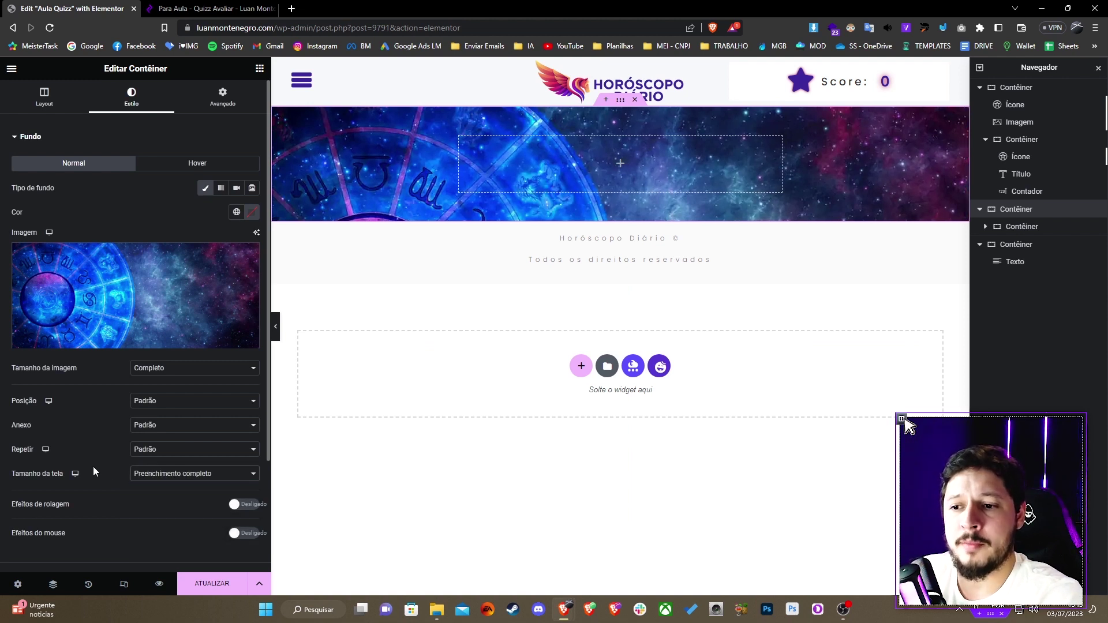
click(149, 449)
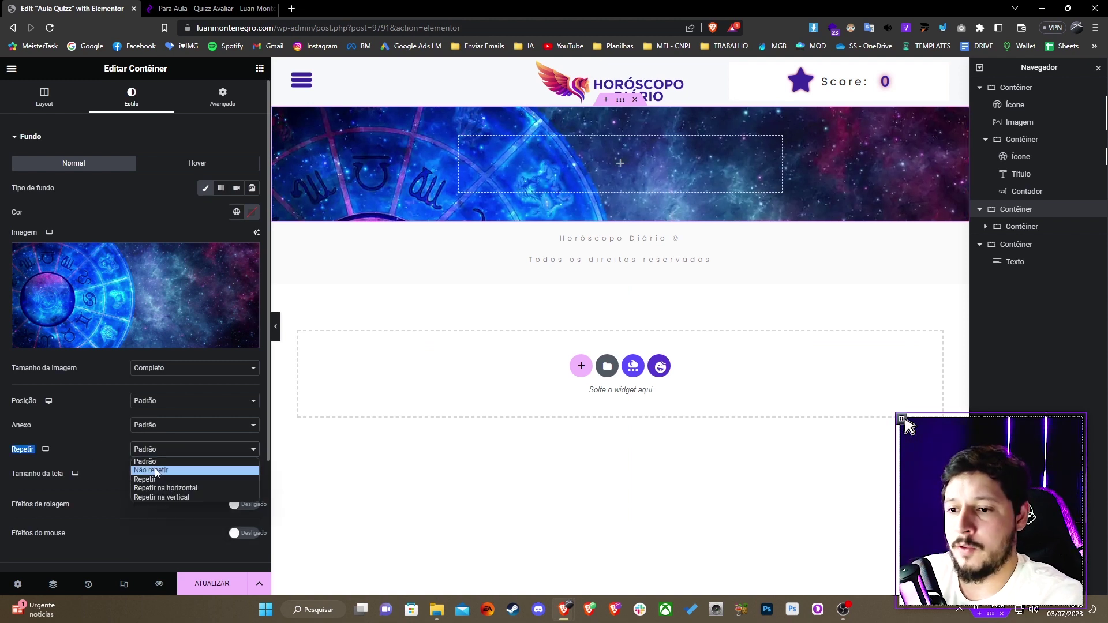
click(155, 469)
click(147, 400)
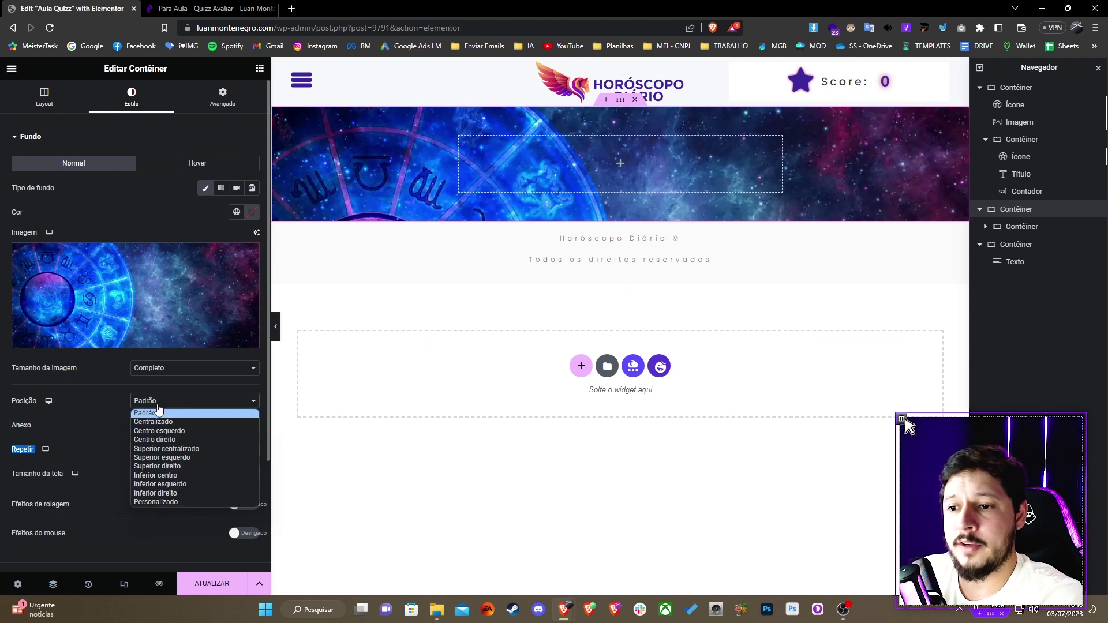
click(174, 452)
Step: Add a gradient background overlay to the middle section with near-black primary and secondary colours
scroll(107, 274, down, 2)
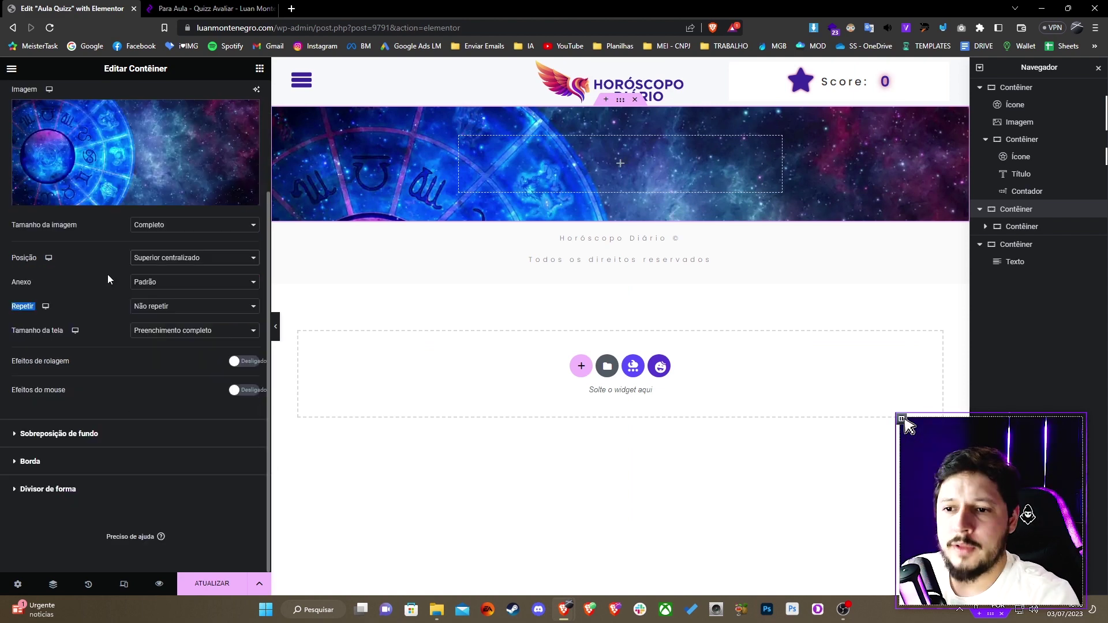
click(79, 434)
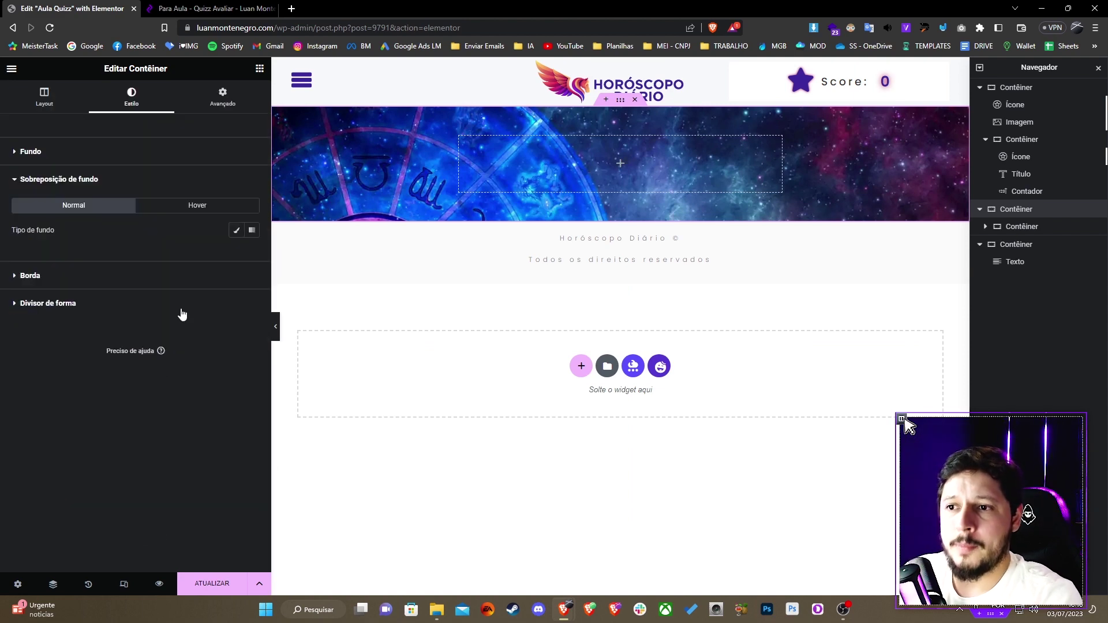
click(252, 230)
click(251, 253)
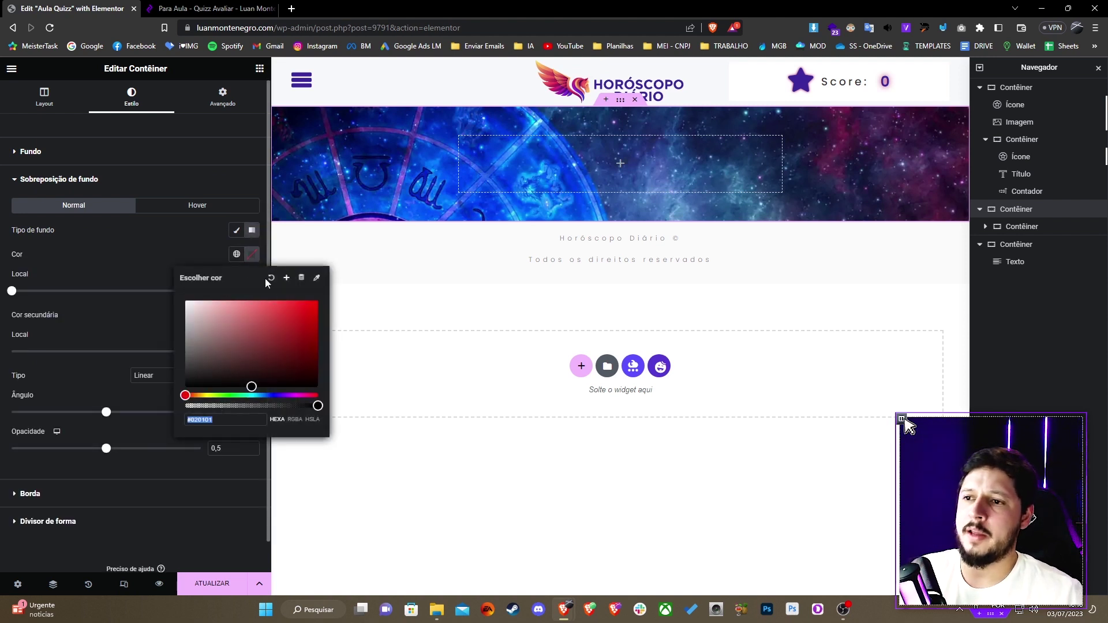
click(287, 395)
click(252, 314)
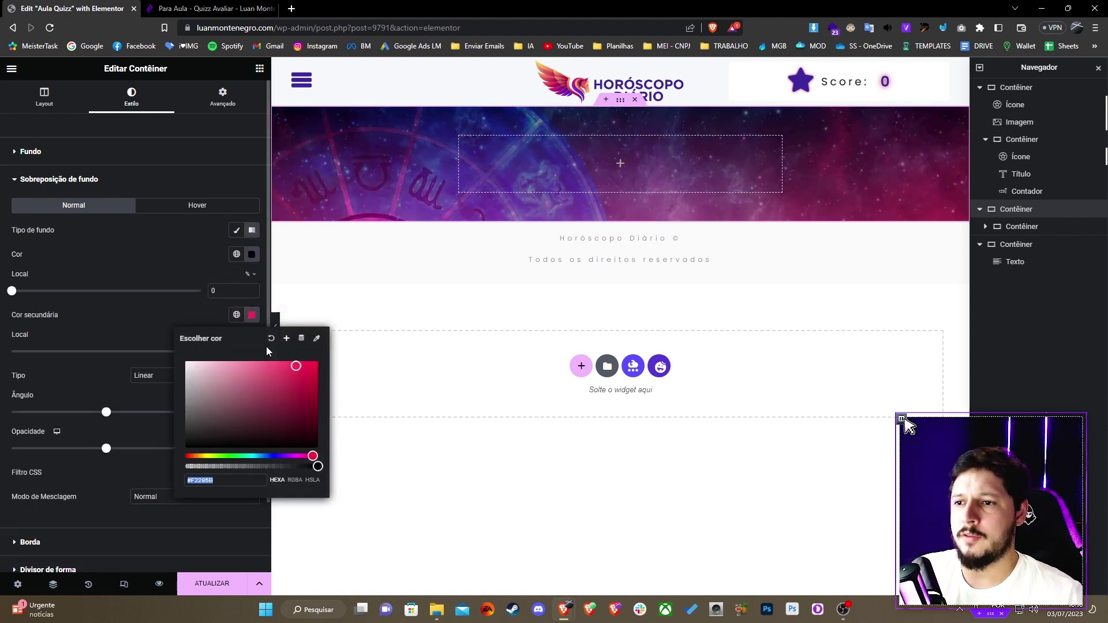
mouse_move(310, 434)
mouse_down()
mouse_move(320, 445)
mouse_move(312, 445)
mouse_up()
click(158, 408)
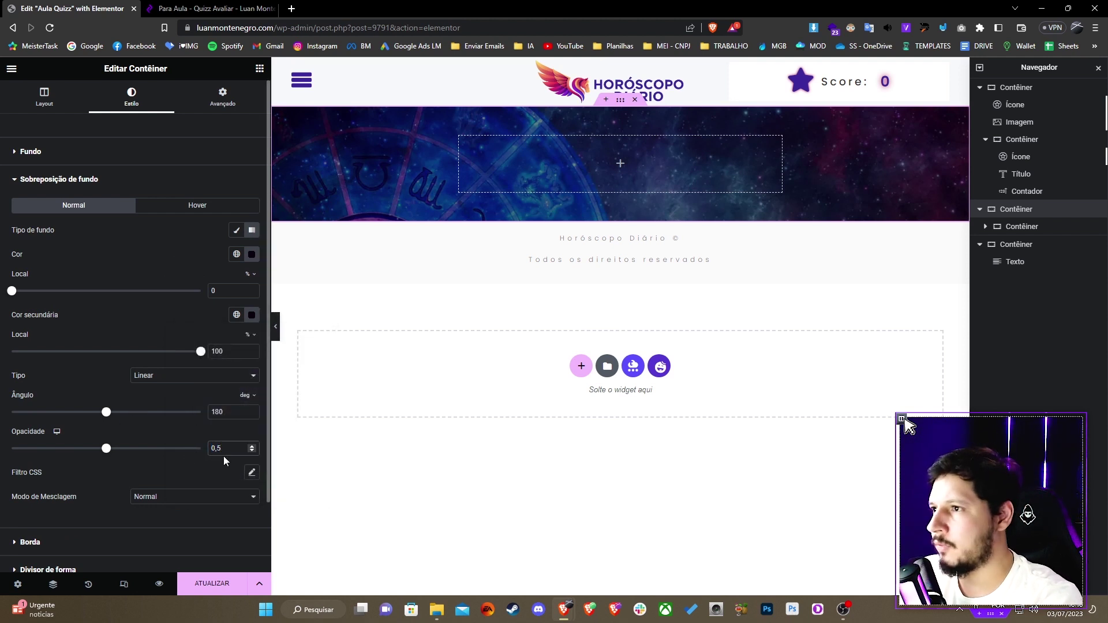
Step: Set the background overlay's opacity to 0.63
key(BackSpace)
key(BackSpace)
key(BackSpace)
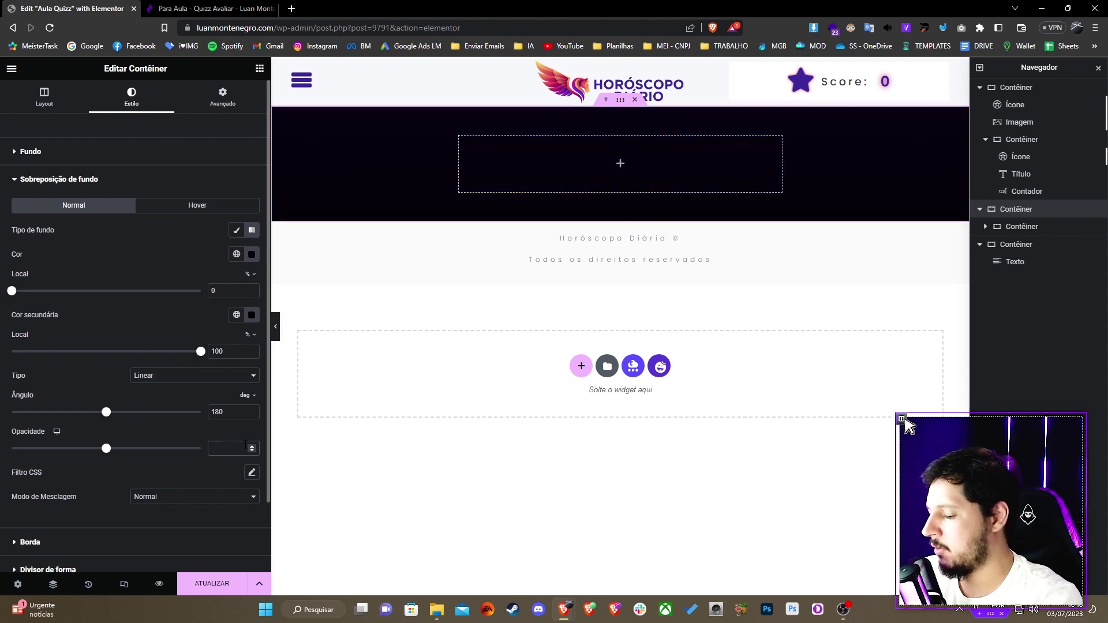
text(0.63)
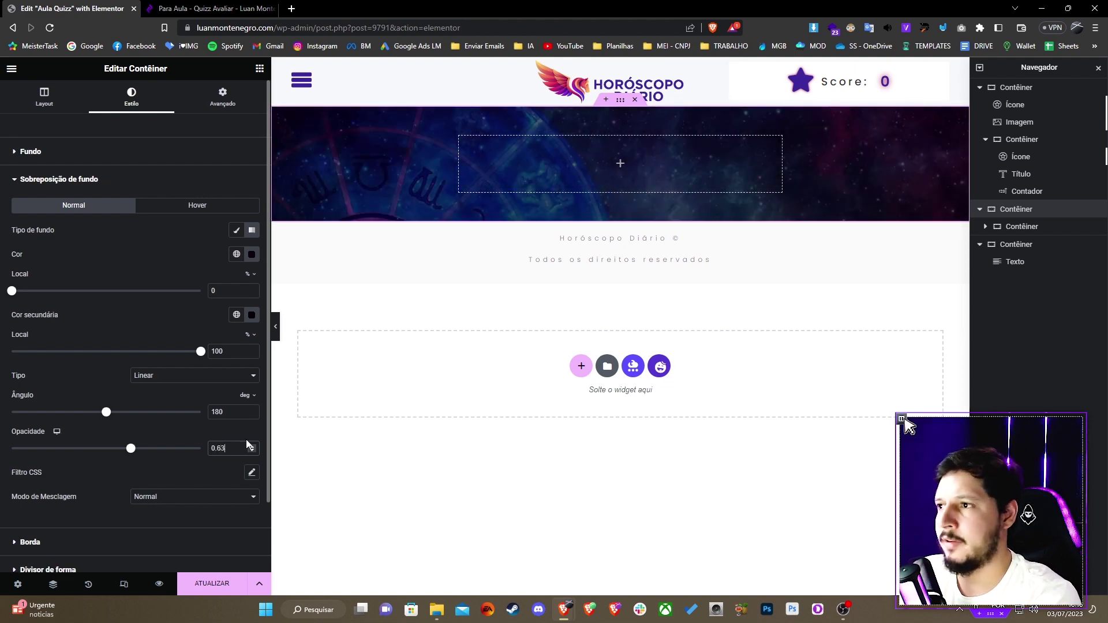
Step: Give the nested container a classic white background
click(456, 140)
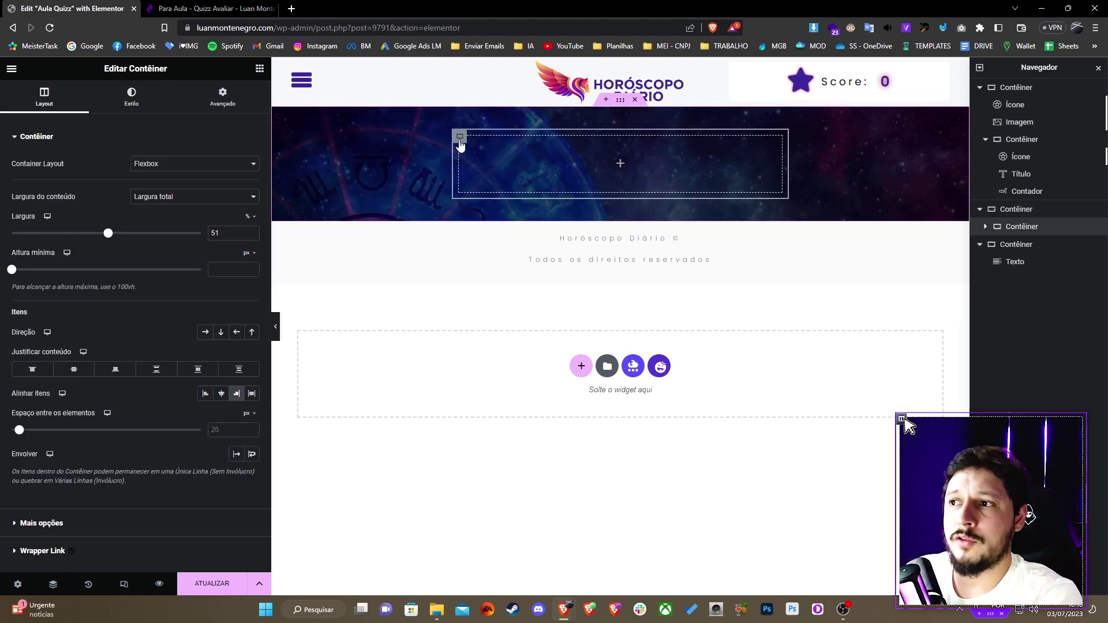
click(164, 103)
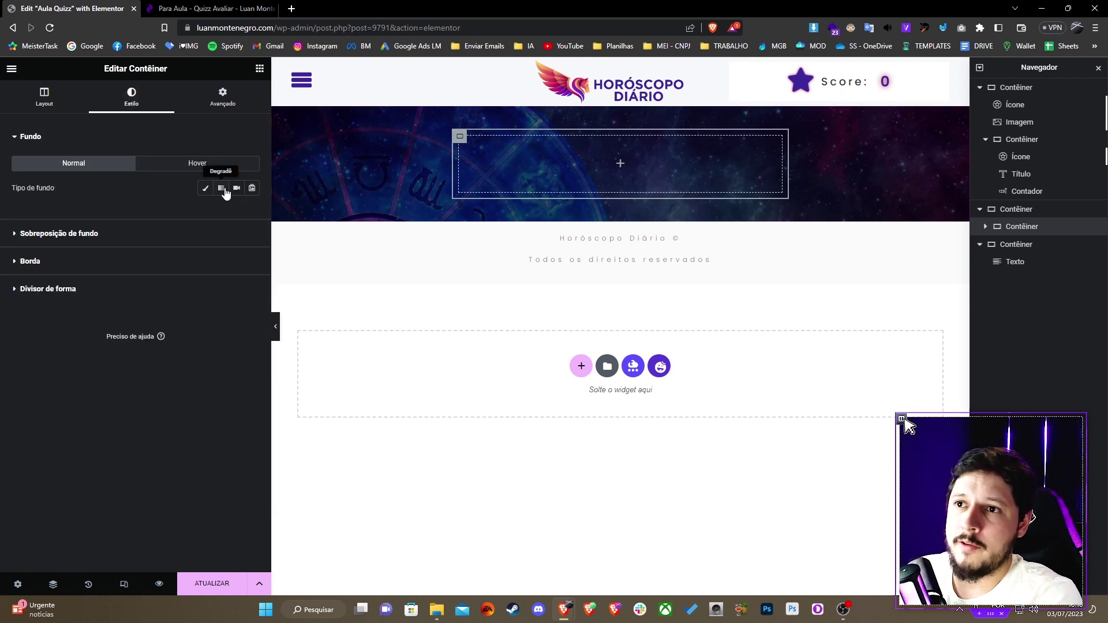
click(213, 191)
click(252, 212)
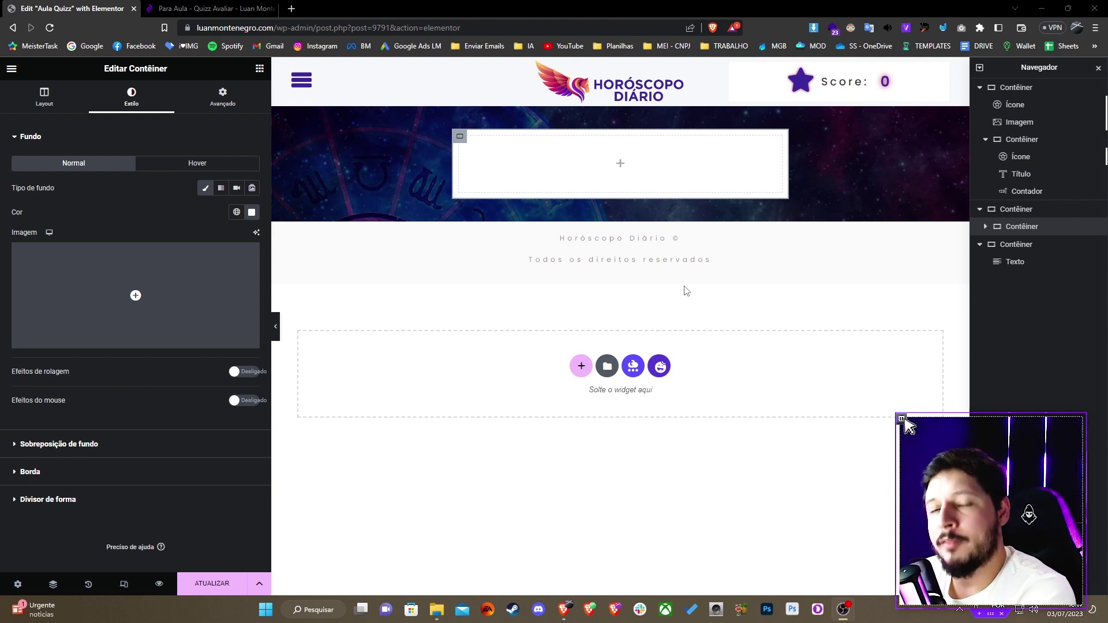
Step: Find the Barra de progresso widget and place it above the white container in the middle section
click(260, 68)
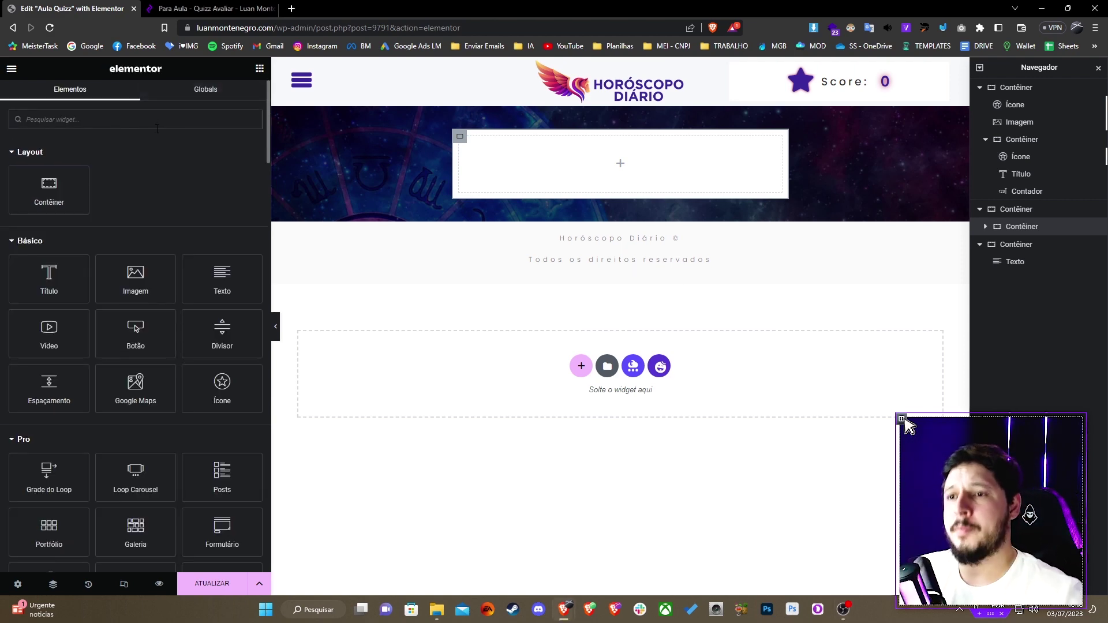
text(barra)
drag(49, 162, 618, 144)
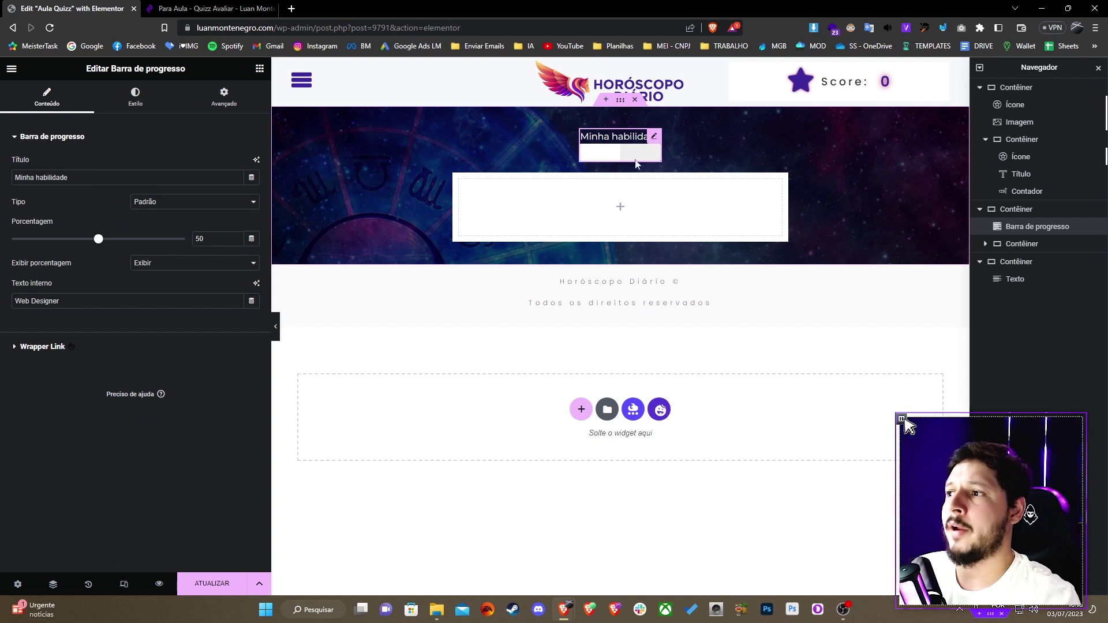
Step: Try progress bar percentages of 0, 30, 80 and 100, and delete the progress bar
drag(205, 238, 144, 229)
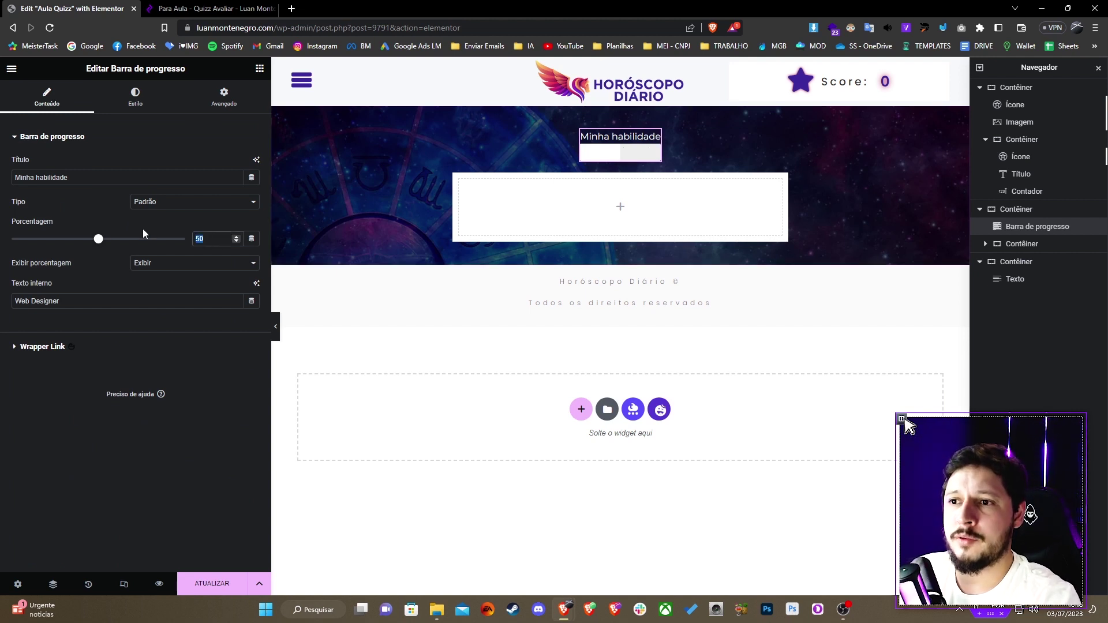
text(0)
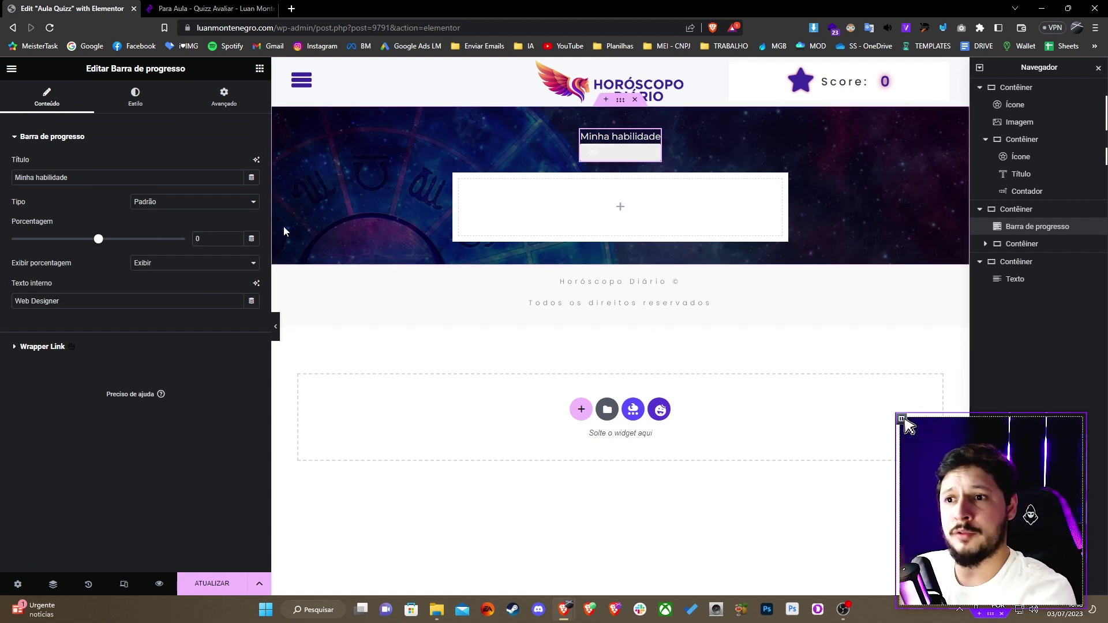
text(30)
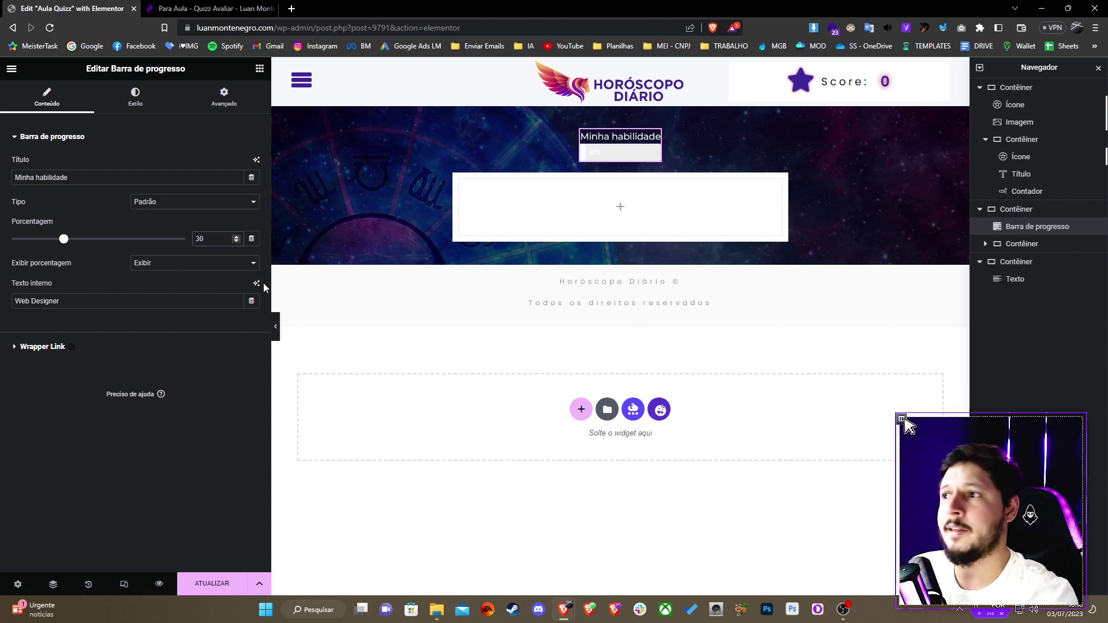
text(80)
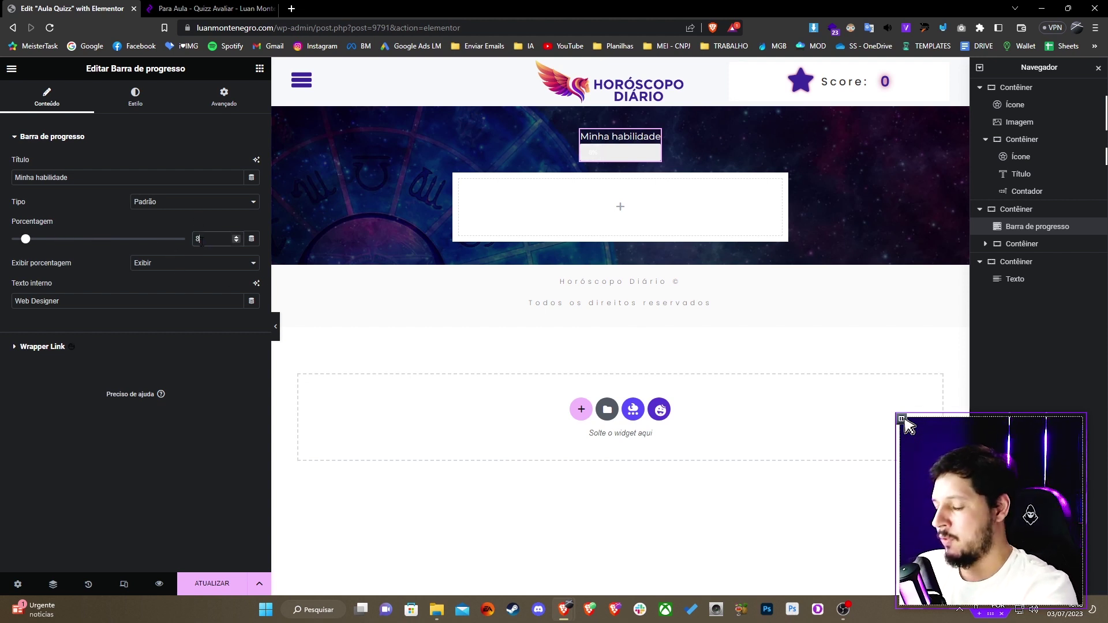
key(BackSpace)
key(BackSpace)
text(100)
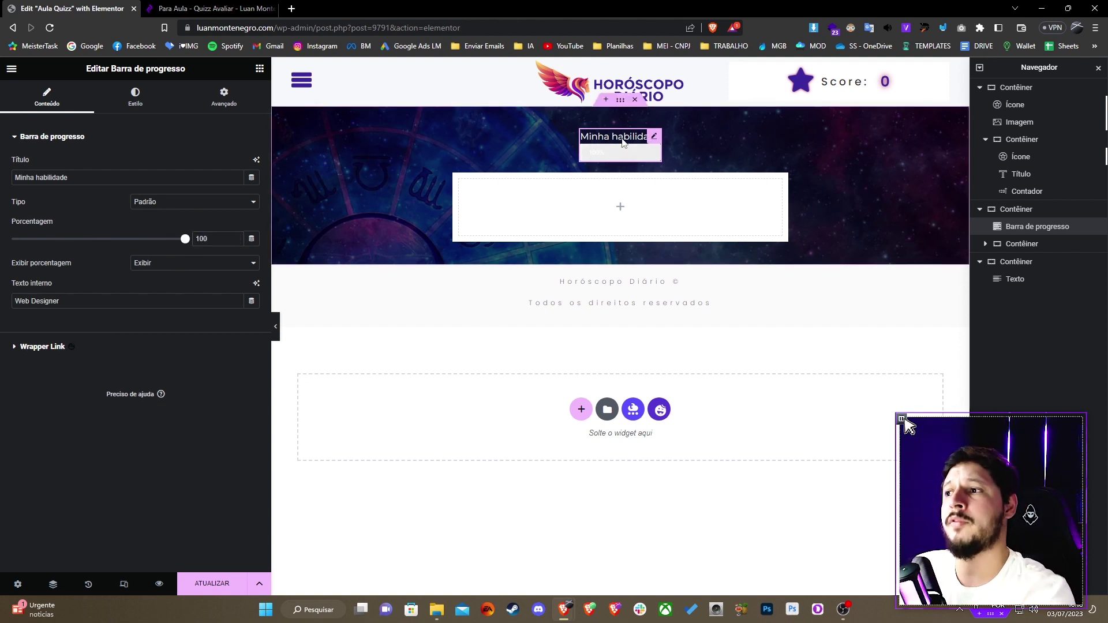
right_click(622, 145)
click(651, 367)
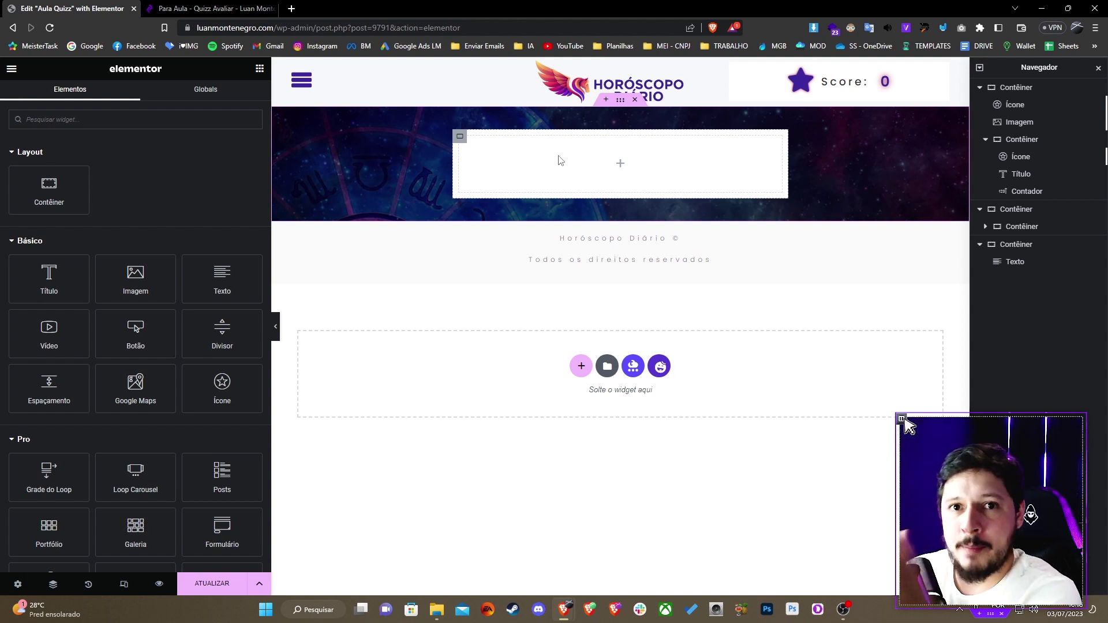
Step: Add a new container inside the white container of the middle section
click(883, 89)
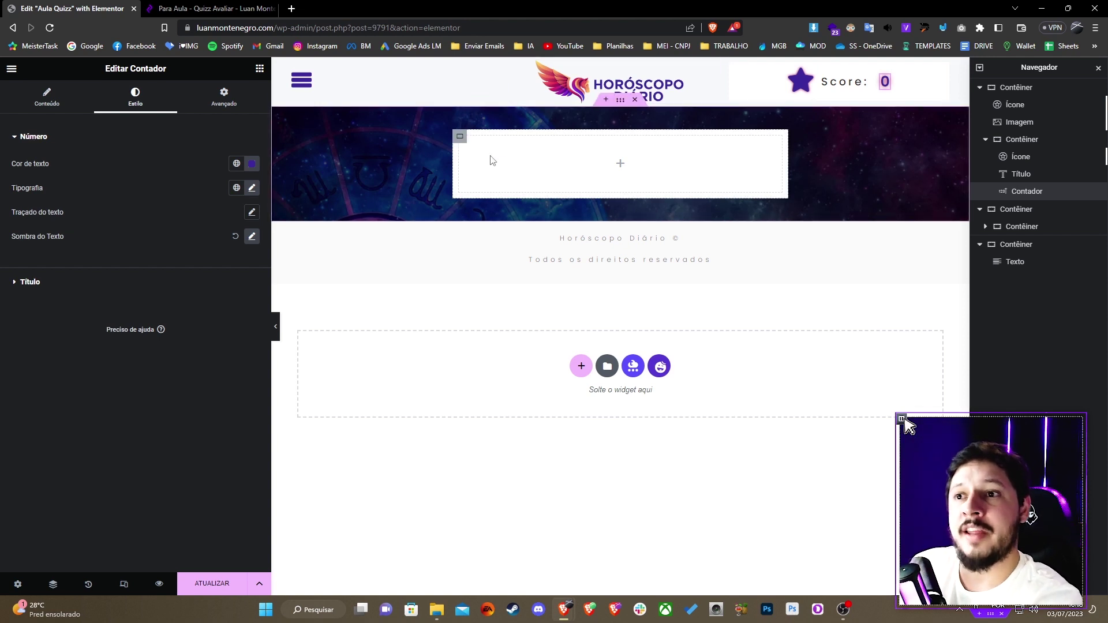
click(258, 73)
drag(49, 188, 544, 161)
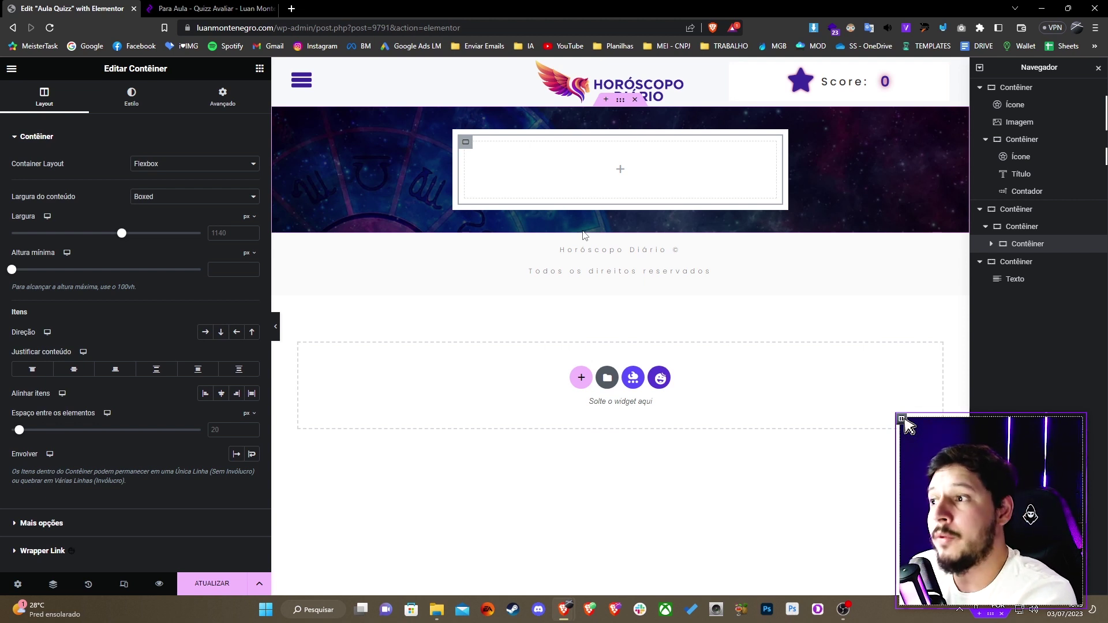
Step: Add a Título widget inside the innermost container with the text "Qual signo você acredita que essa imagem se refere?"
click(260, 69)
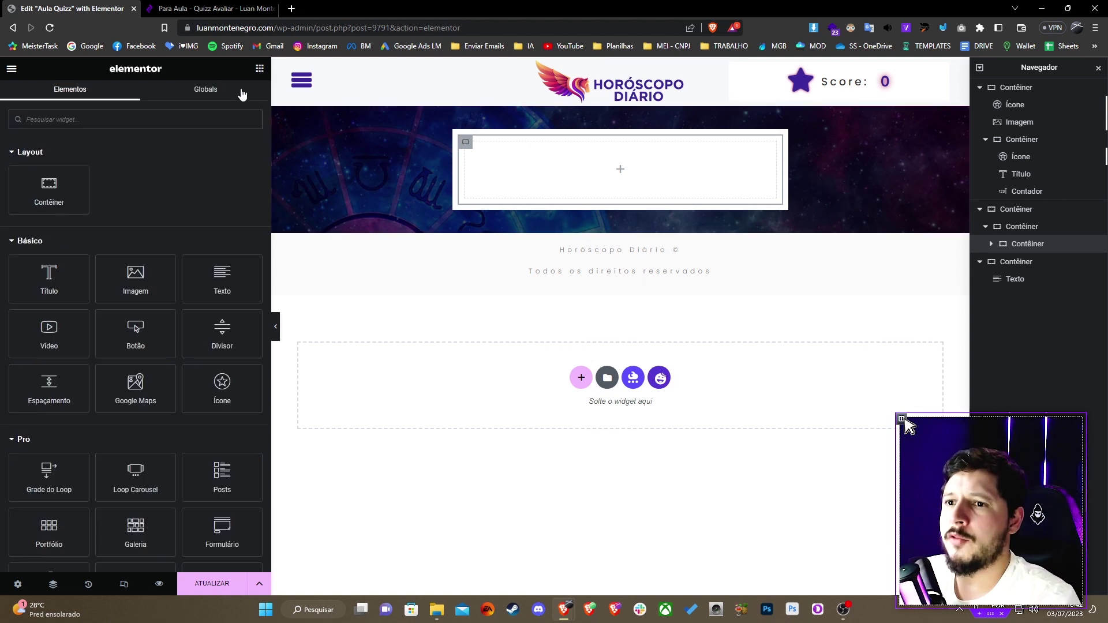
drag(61, 272, 540, 173)
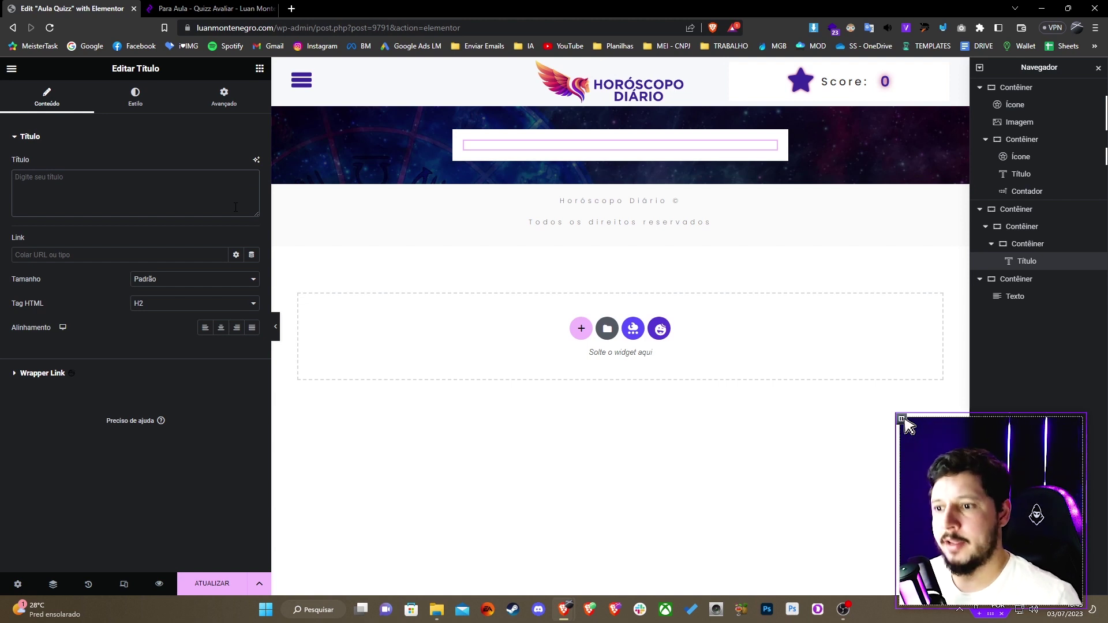
text(Qual signo você acredita que essa imagem se refere?)
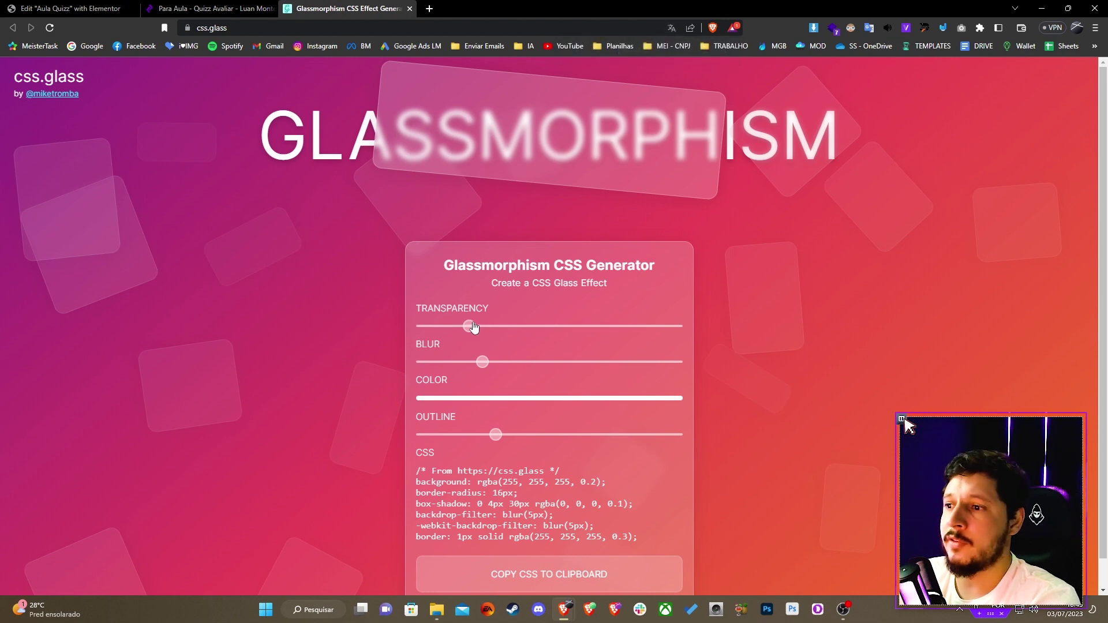
Step: On the css.glass generator page, set the glass effect's transparency to 0.51 and its blur to 5.8px
drag(473, 327, 551, 335)
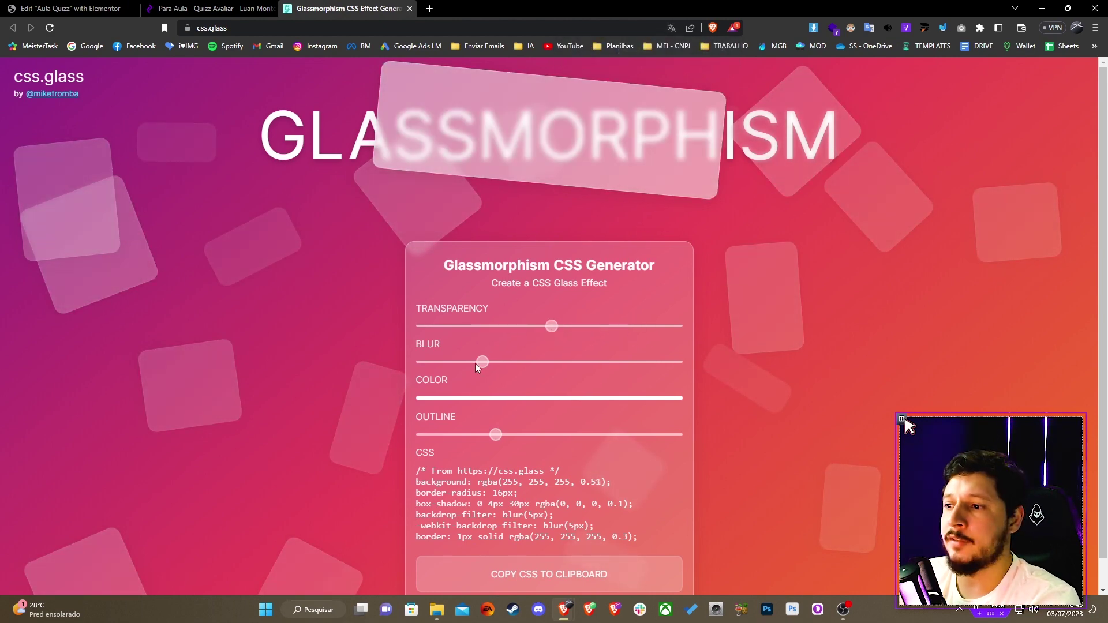
mouse_move(475, 362)
mouse_down()
mouse_move(502, 363)
mouse_move(450, 362)
mouse_move(493, 362)
mouse_up()
scroll(494, 362, down, 1)
Step: Set the glass effect's colour to rgb(90, 64, 64) with a 0.16 outline and copy the generated CSS
click(494, 368)
click(613, 278)
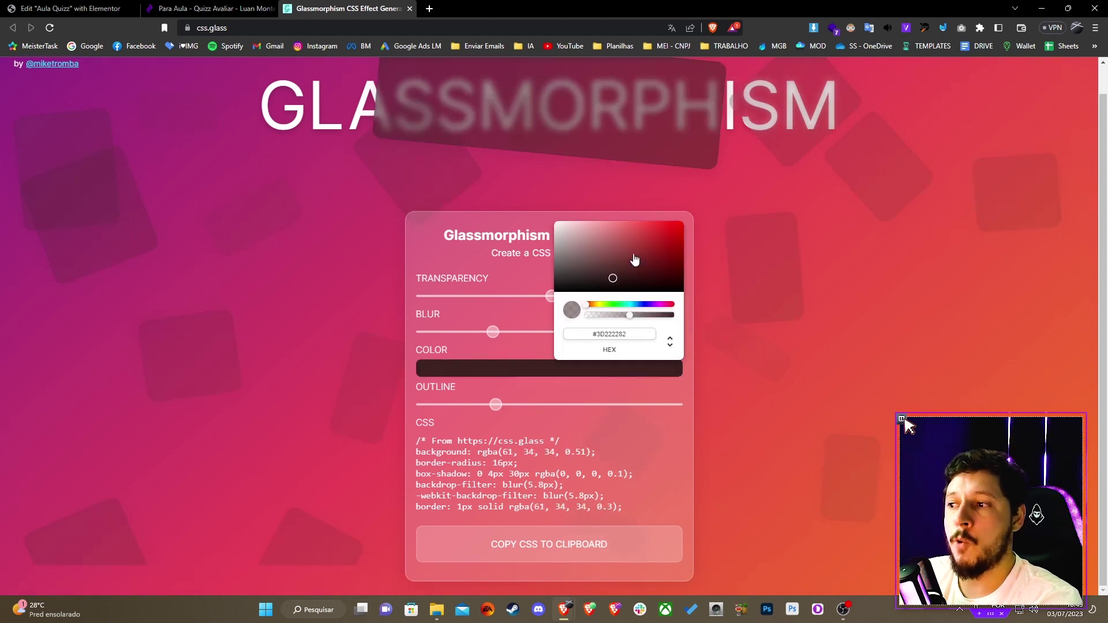
click(592, 267)
click(396, 304)
drag(495, 404, 461, 395)
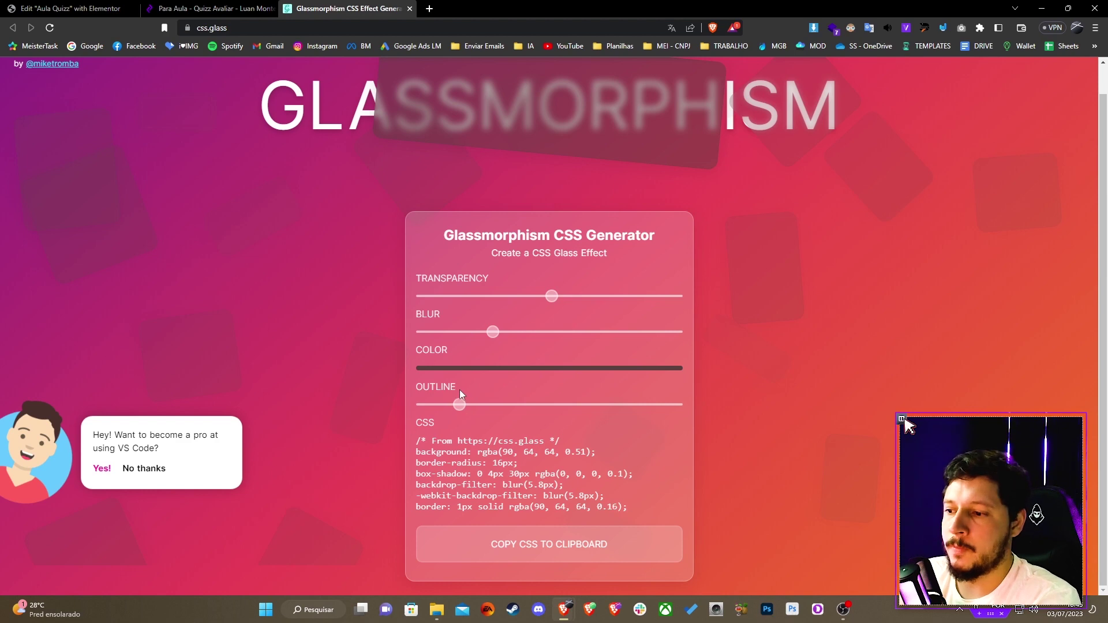
click(531, 551)
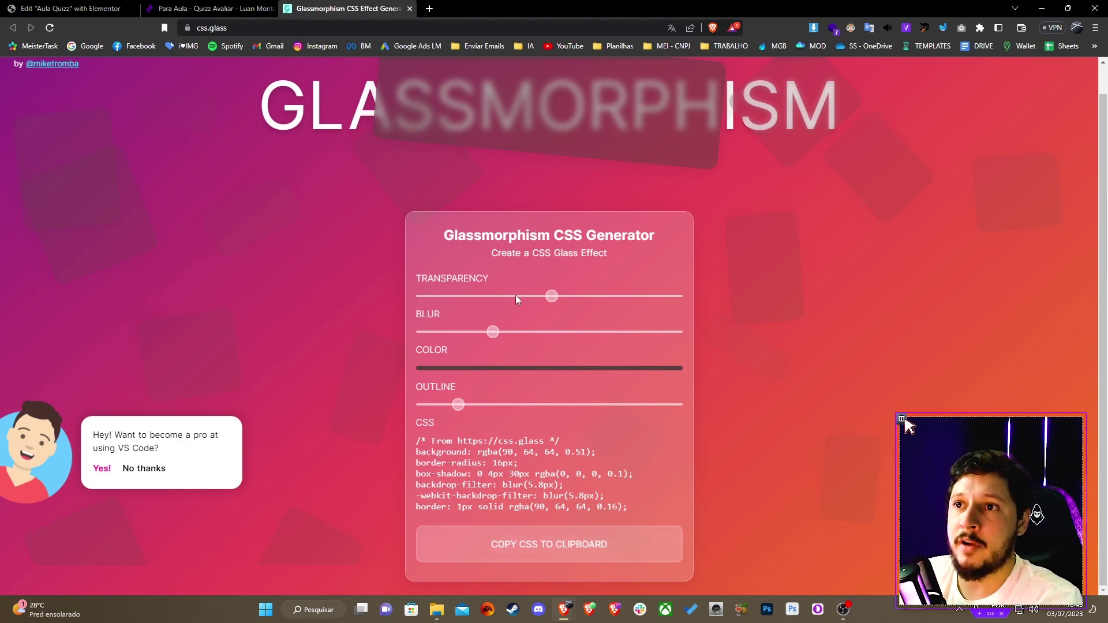
Step: Return to the Elementor editor and clear the white background colour of the middle section's content box
click(73, 8)
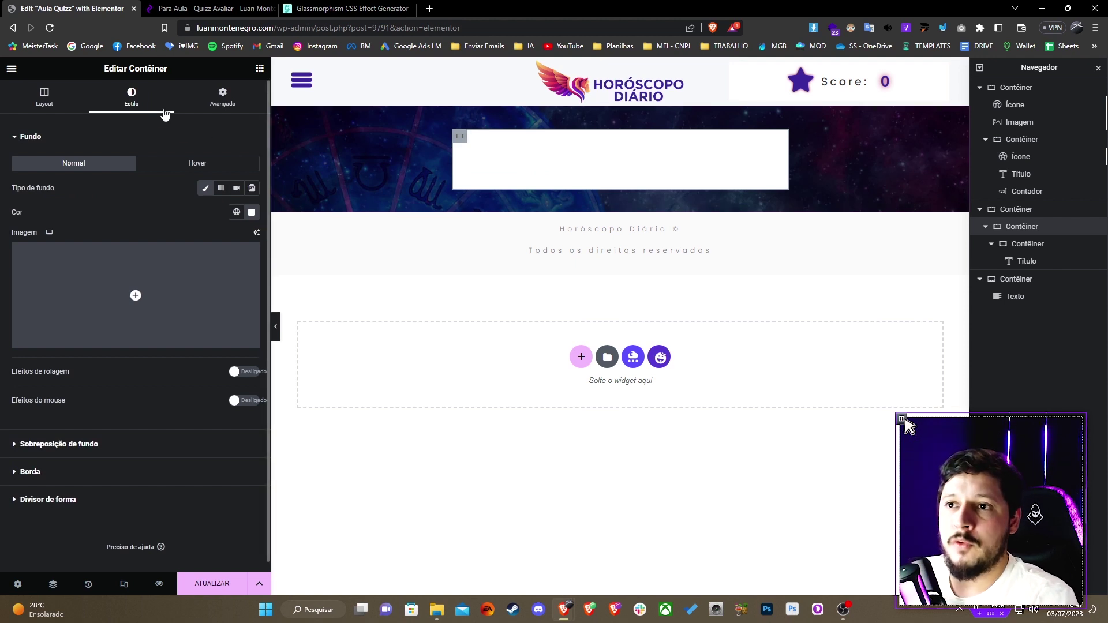
click(252, 212)
click(301, 235)
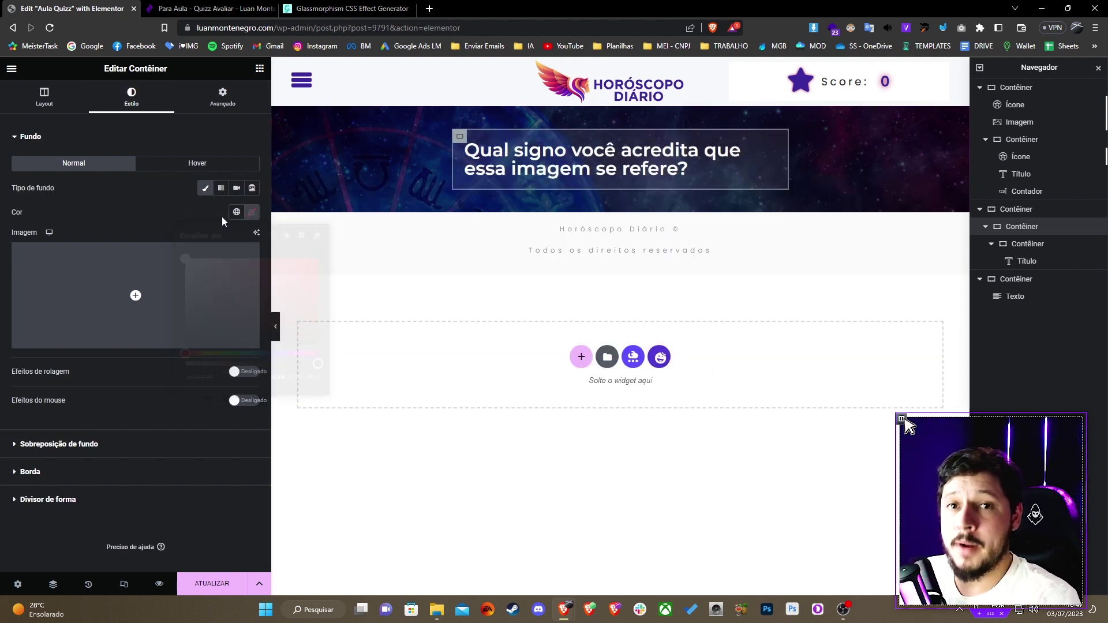
Step: Add a .box custom CSS rule to the content box with background rgba(36, 36, 36, 0.5), border-radius 0px, a box shadow and 5px backdrop blur
click(224, 98)
scroll(146, 215, down, 2)
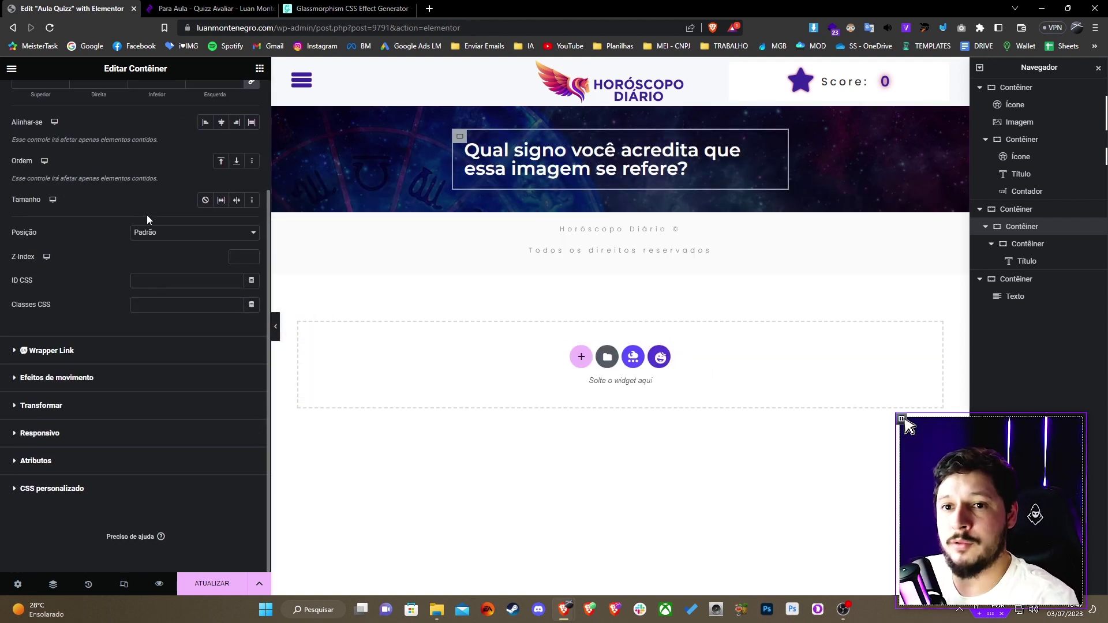
click(64, 488)
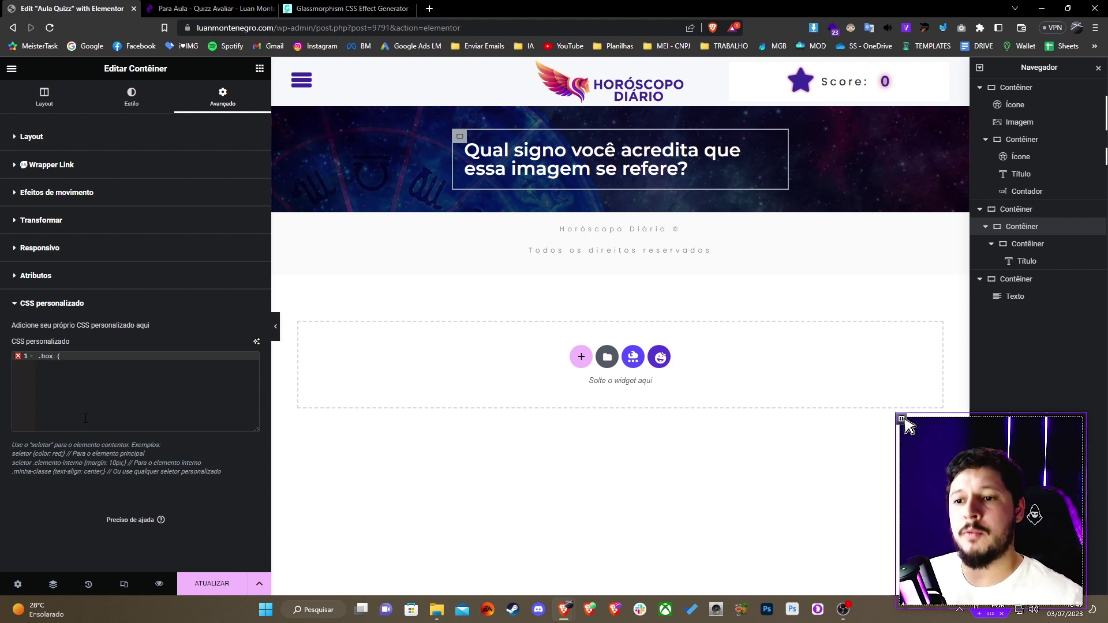
text(.box {)
key(Return)
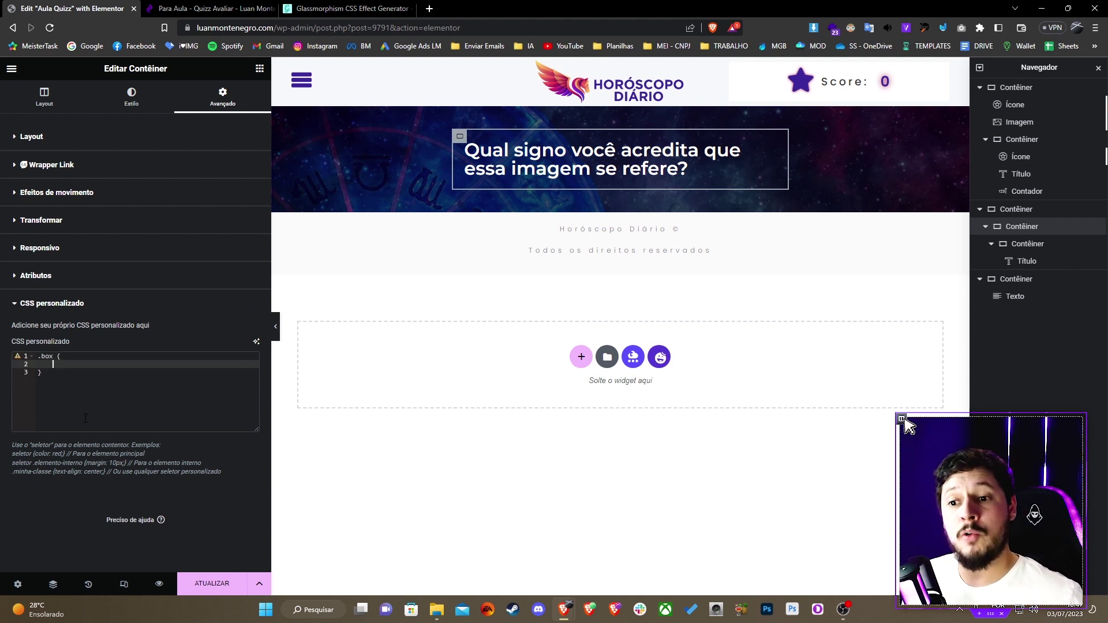
key(ctrl+v)
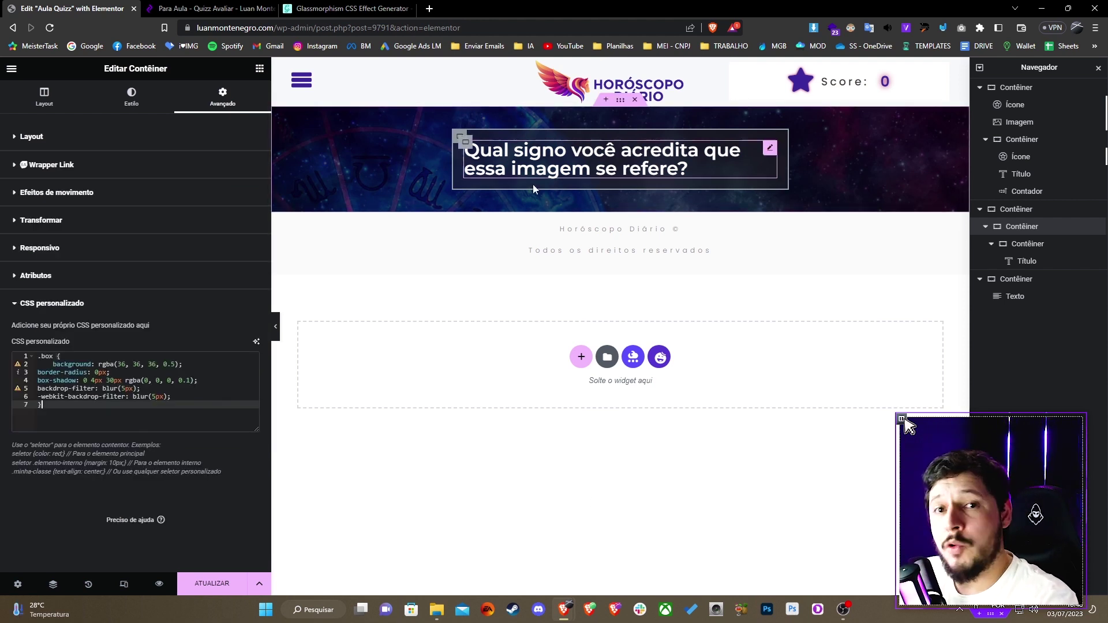
Step: Set the content box's background colour to the semi-transparent purple #4531A147
click(132, 109)
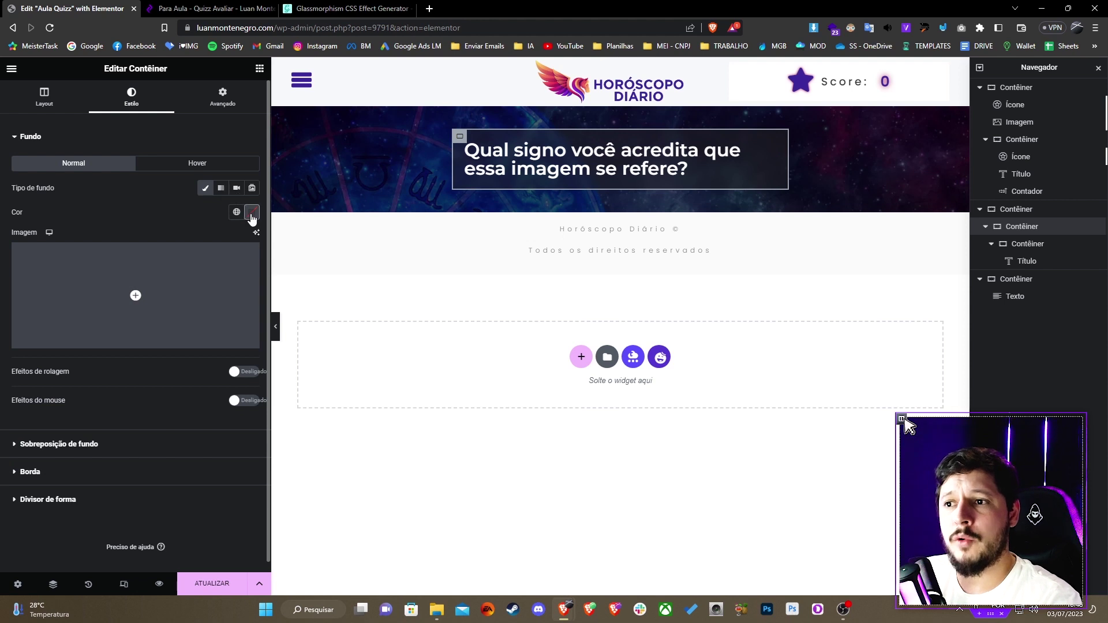
click(252, 213)
drag(262, 319, 250, 314)
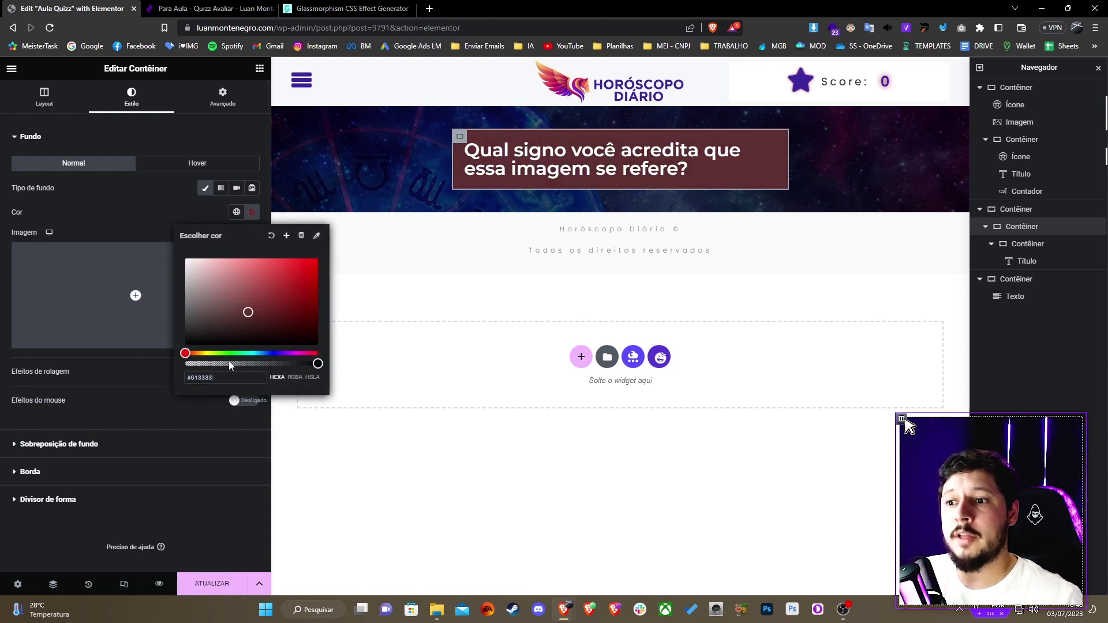
drag(229, 364, 247, 364)
key(ctrl+a)
key(ctrl+v)
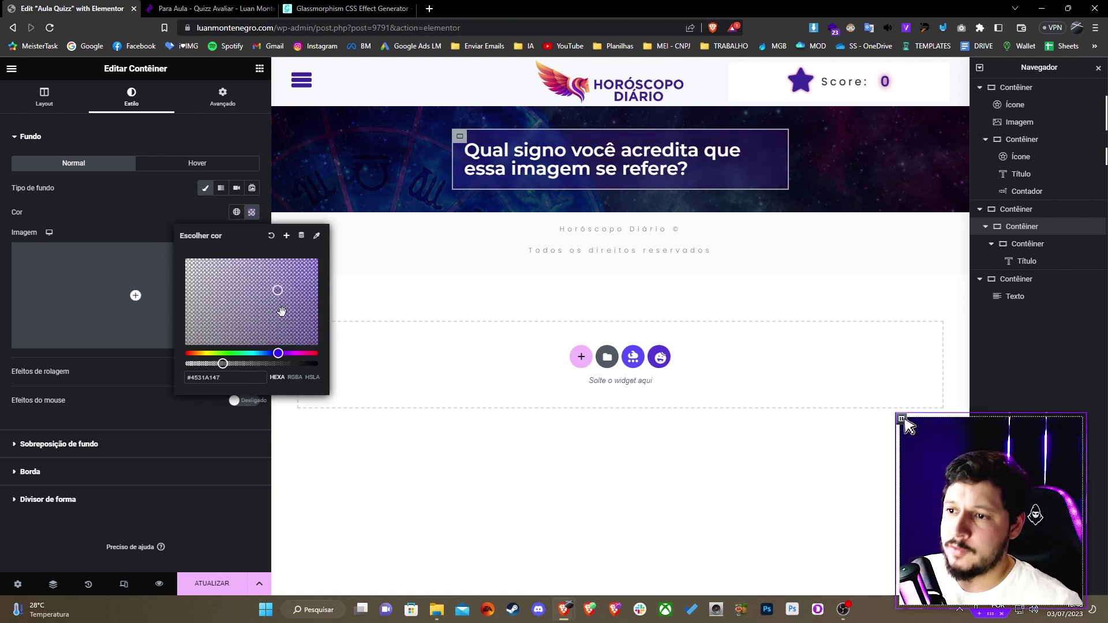
Step: Check the reference quiz page and replace the heading text with "Vamos fazer um rápido teste para testar seu conhecimento em leitura espiritual!"
key(ctrl+Tab)
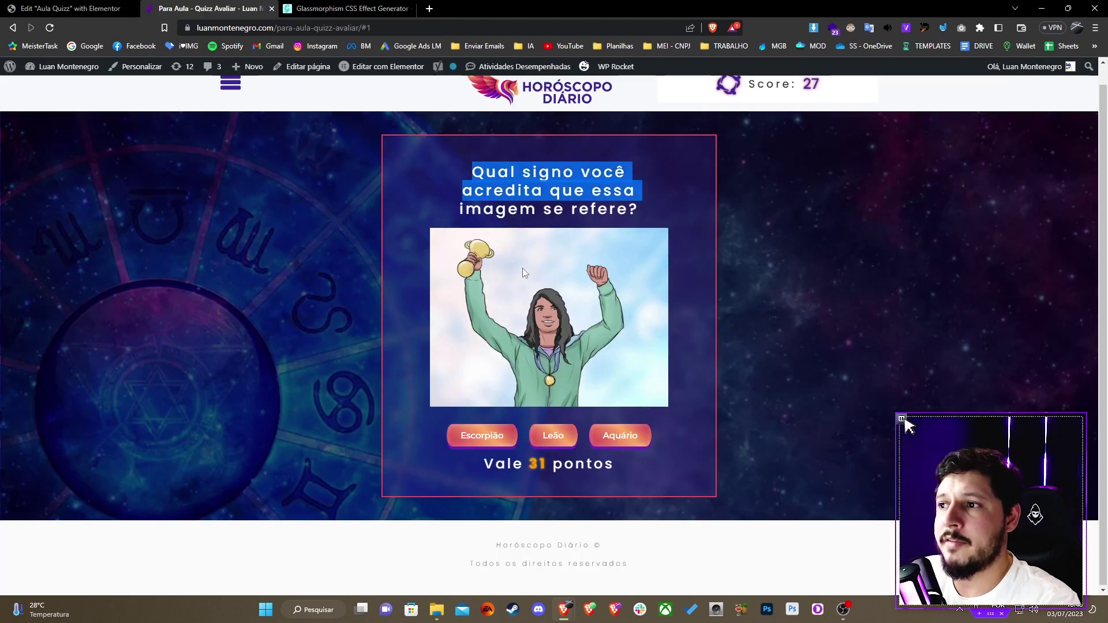
click(43, 5)
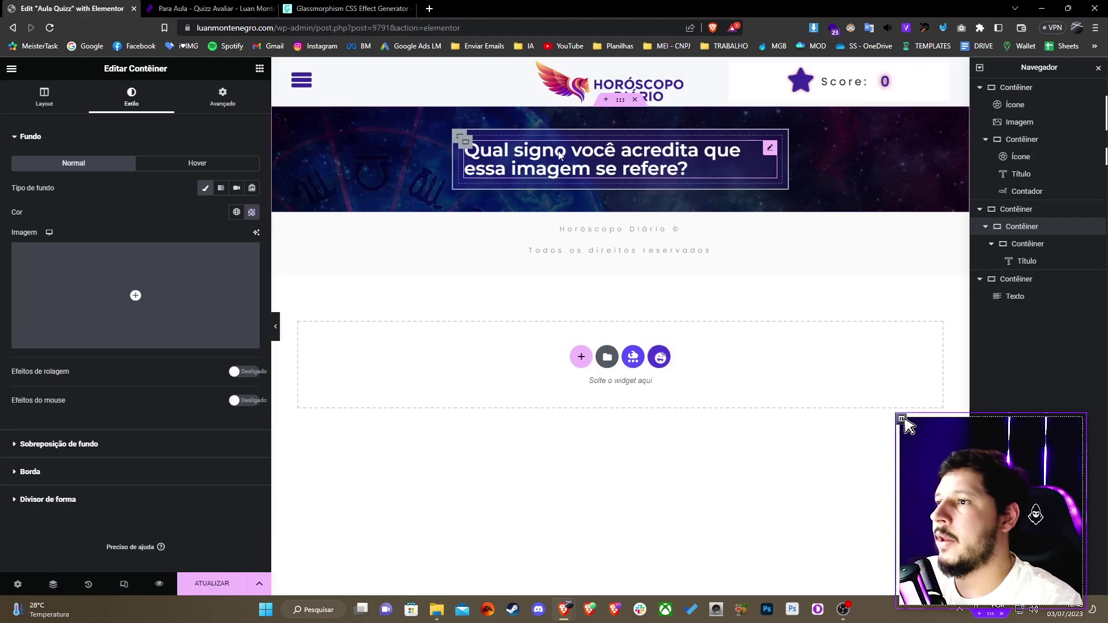
click(559, 151)
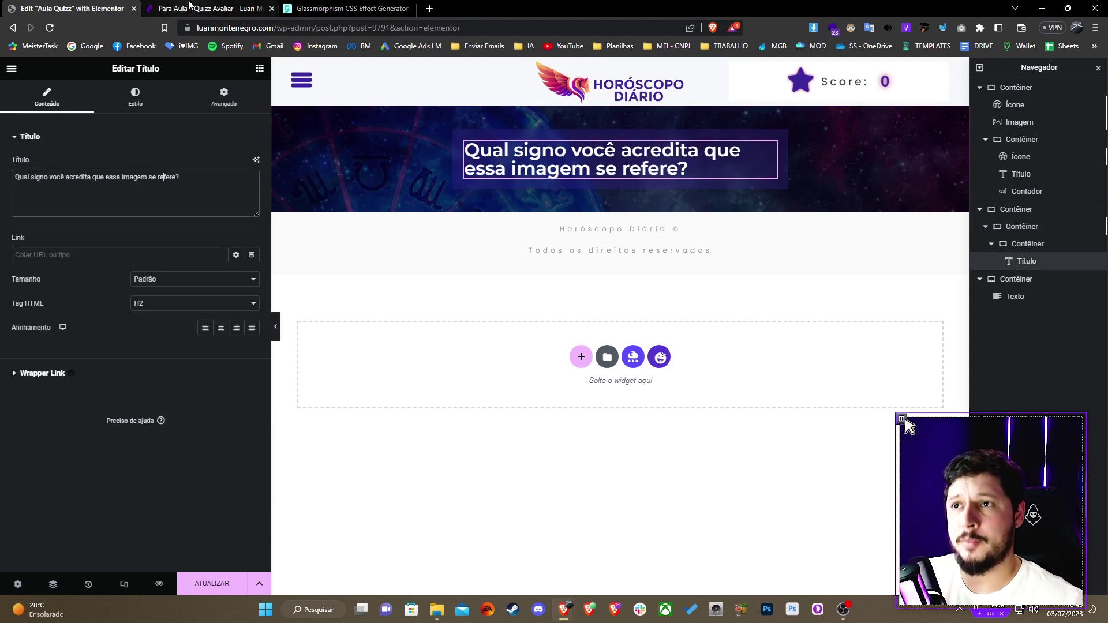
key(ctrl+a)
key(ctrl+v)
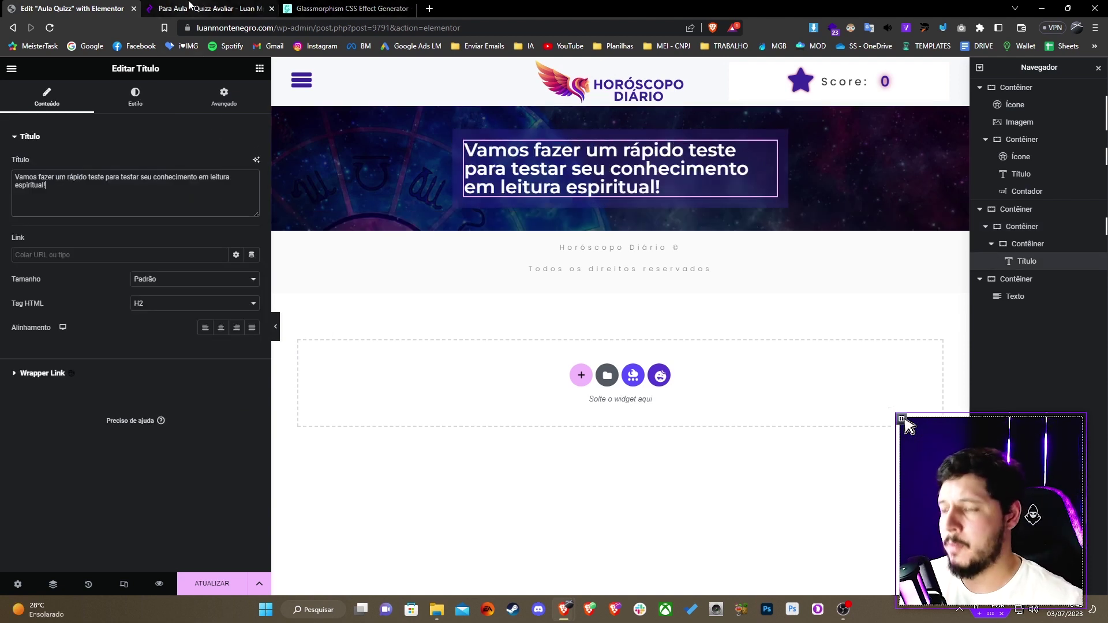
Step: Centre-align the heading in the content box
click(133, 114)
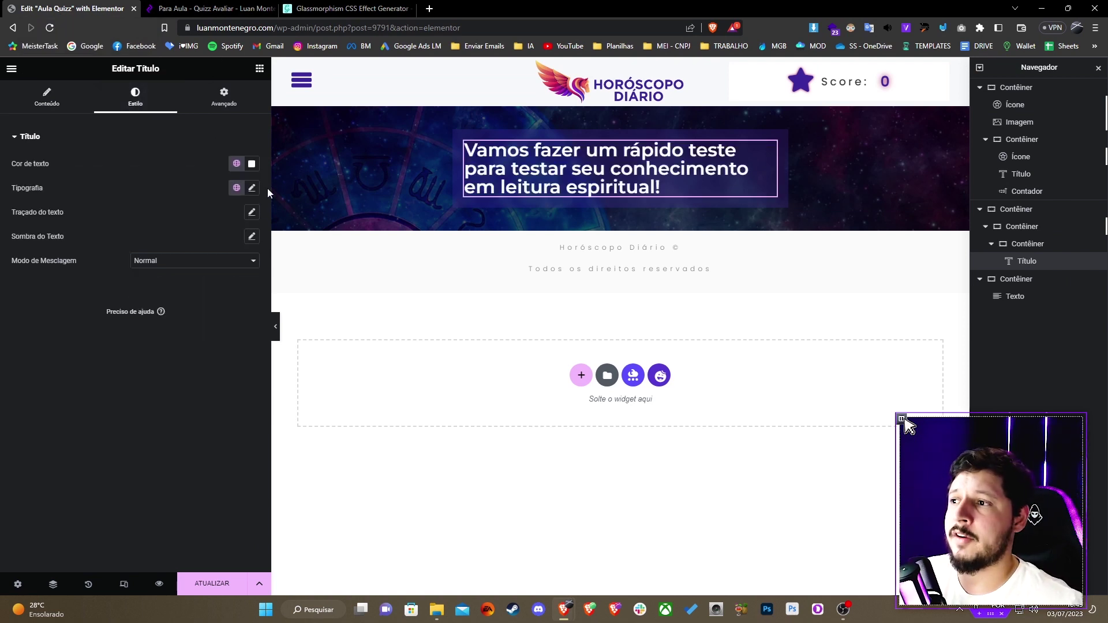
click(62, 101)
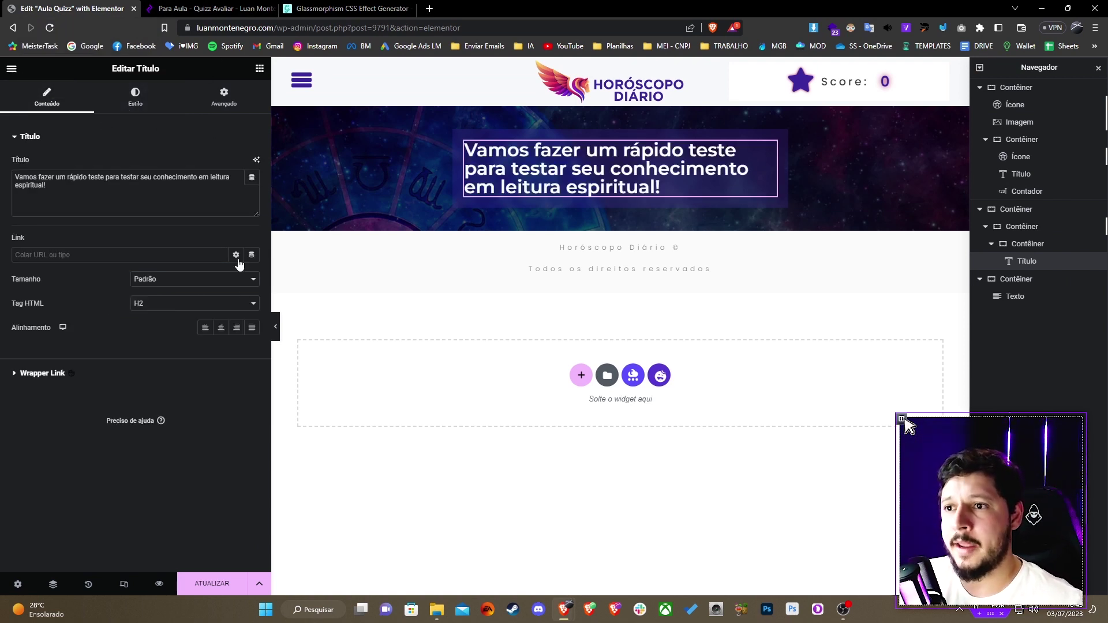
click(225, 328)
Step: Set the heading typography to Poppins, weight 400, size 26 px, line height 32 px and letter spacing 3,8 px
click(170, 109)
click(252, 189)
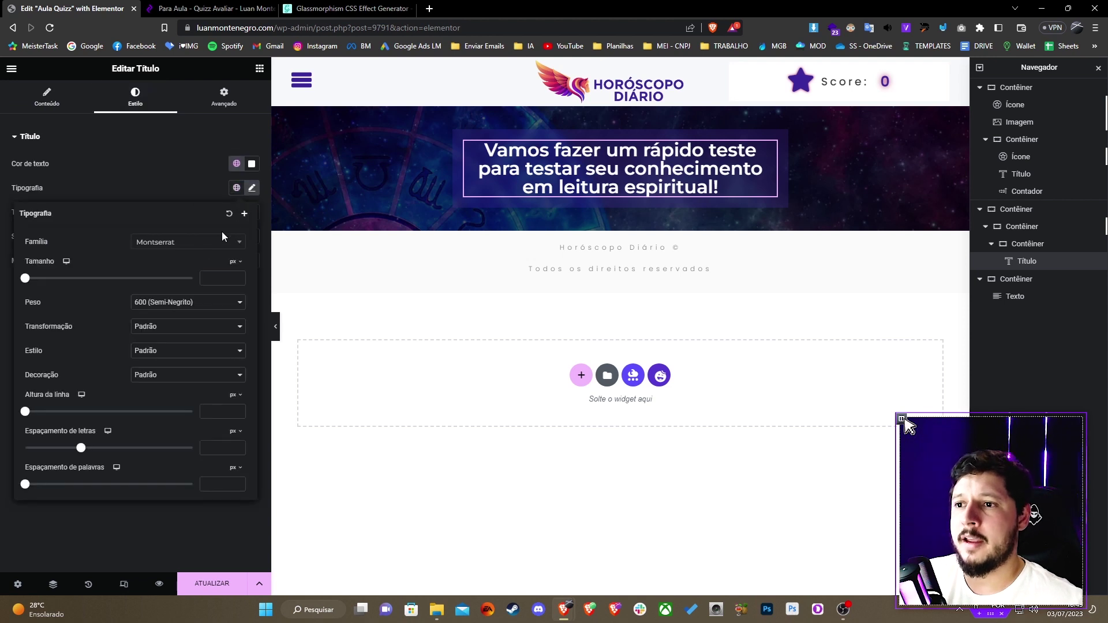
click(177, 260)
text(popp)
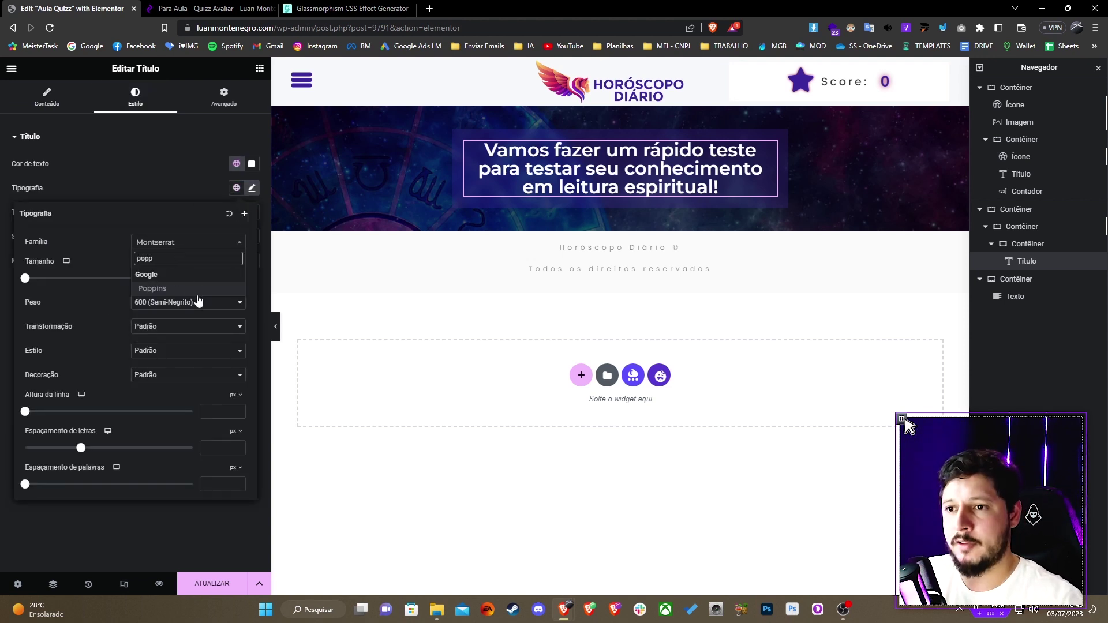
click(180, 289)
click(209, 277)
text(26)
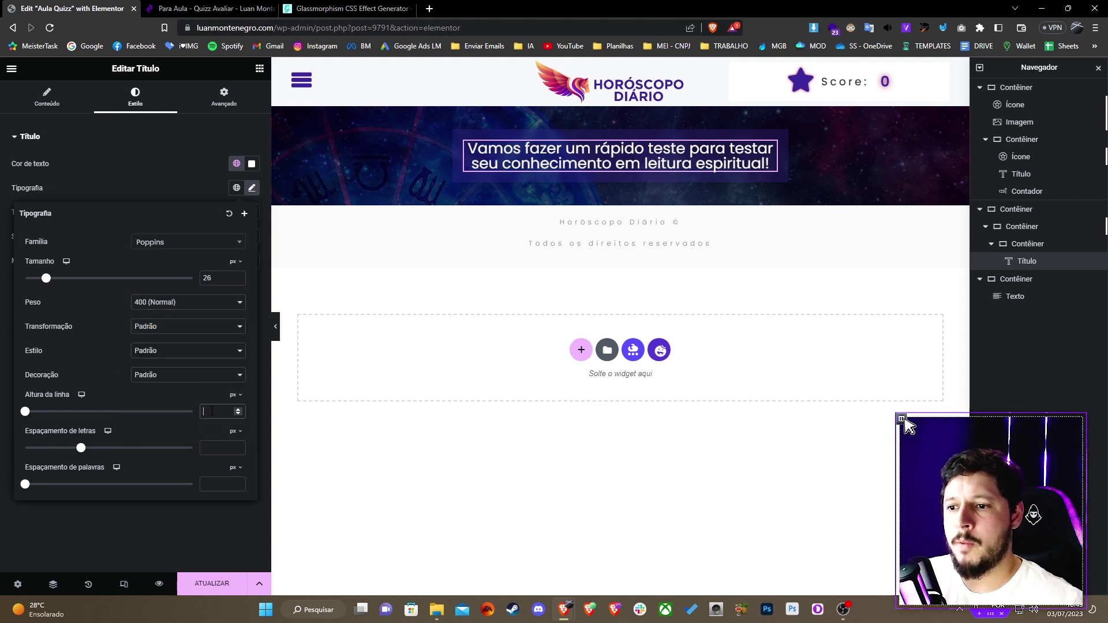
text(32)
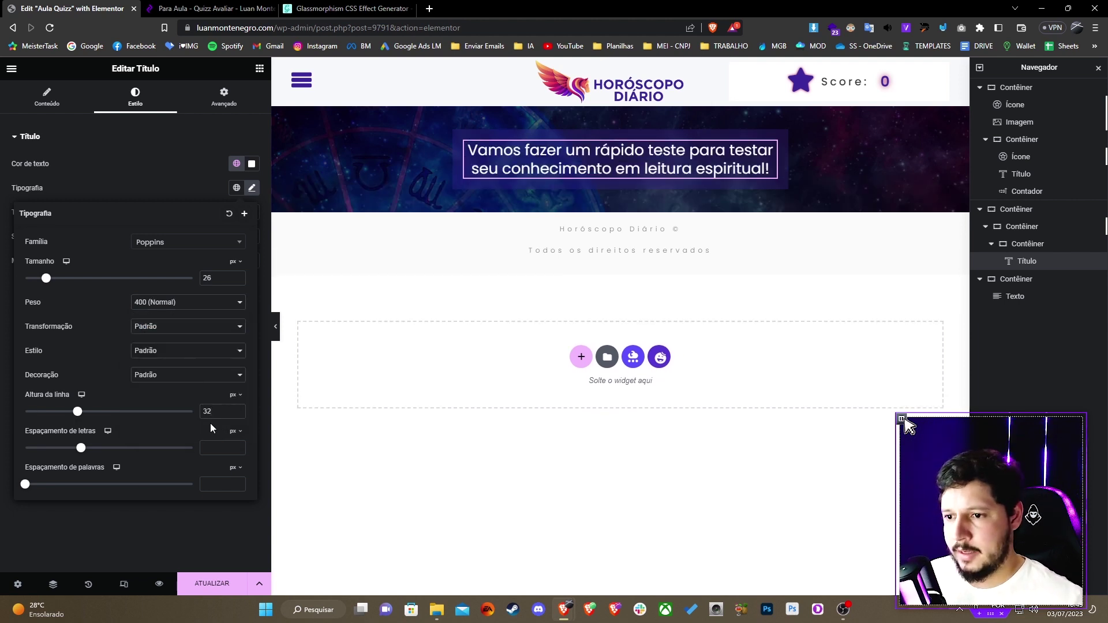
text(3,8)
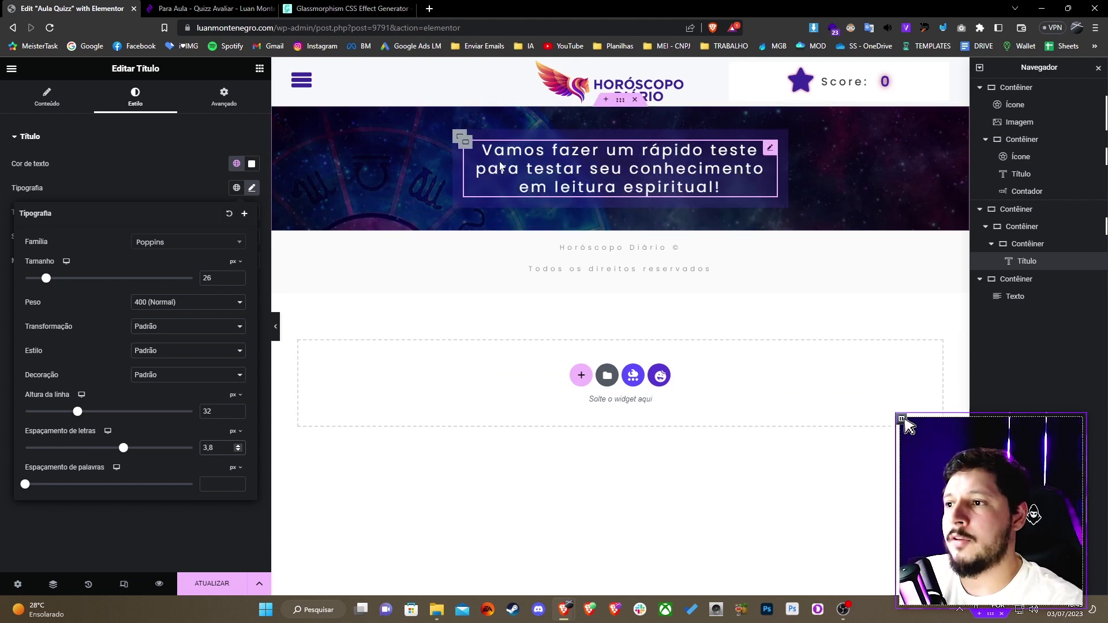
Step: Find the Lottie widget and place it below the heading in the content box
click(259, 70)
text(lott)
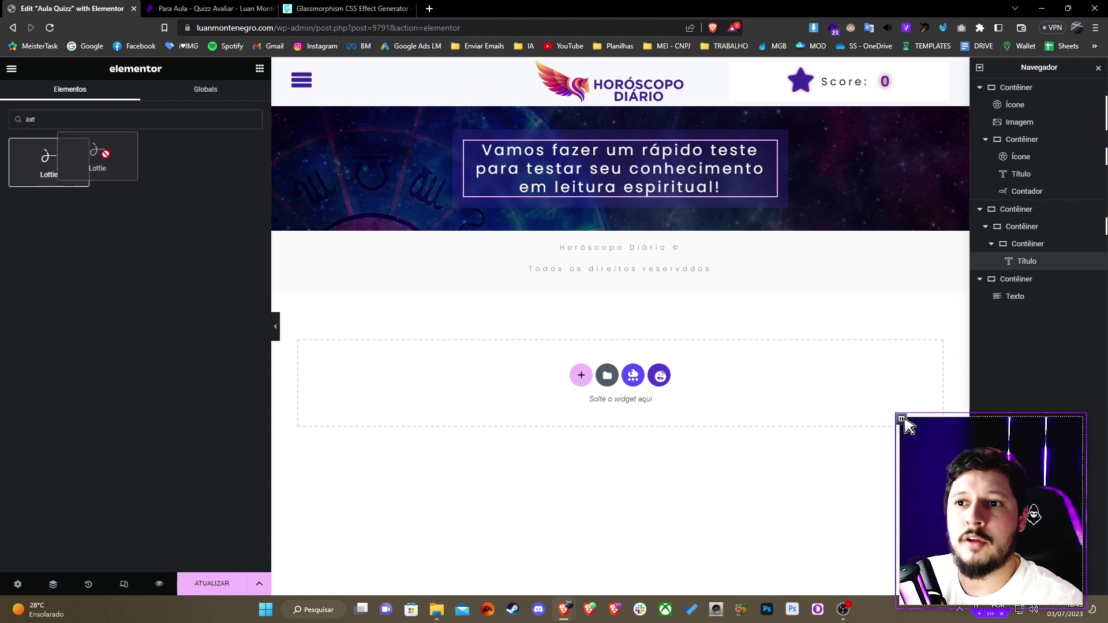
drag(156, 153, 606, 187)
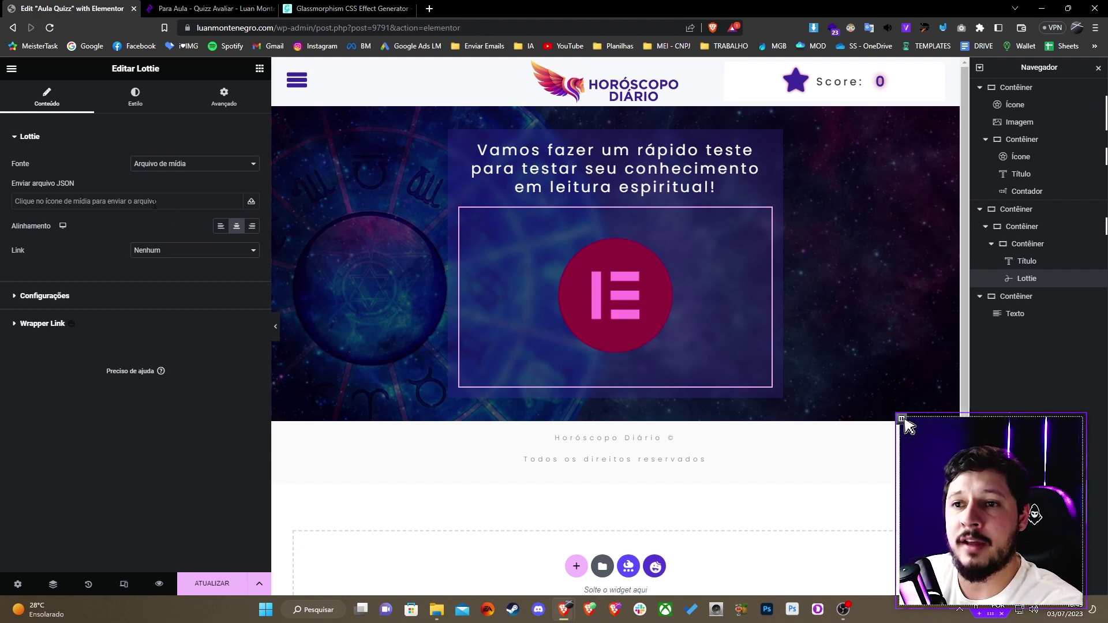
Step: Load 114649-astro-zodiac.json from the media library into the Lottie widget
click(155, 203)
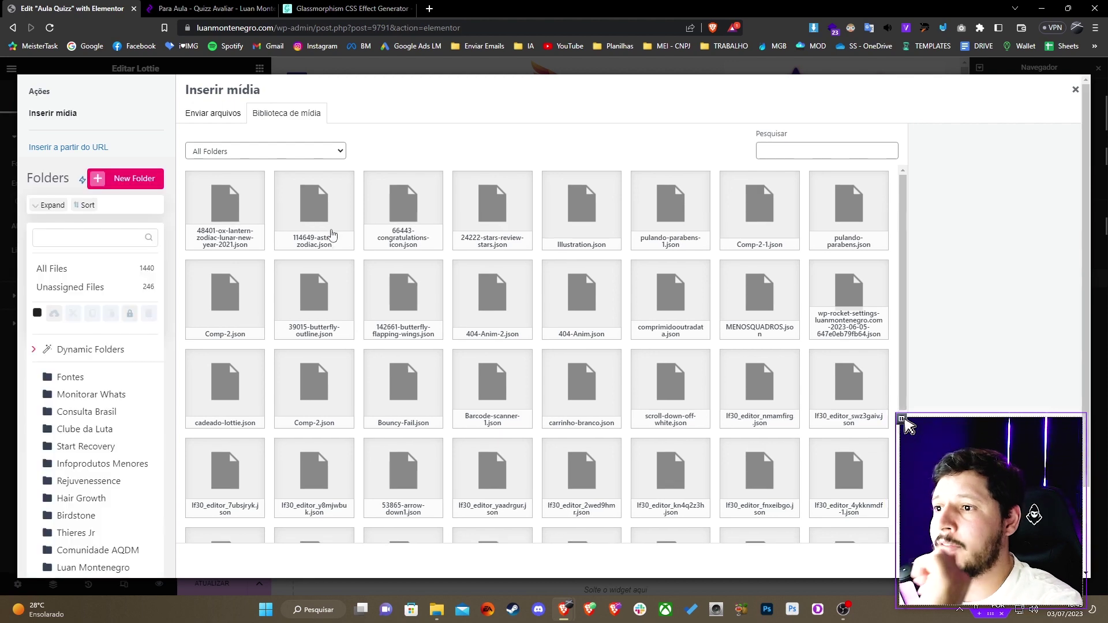
click(316, 214)
click(1040, 560)
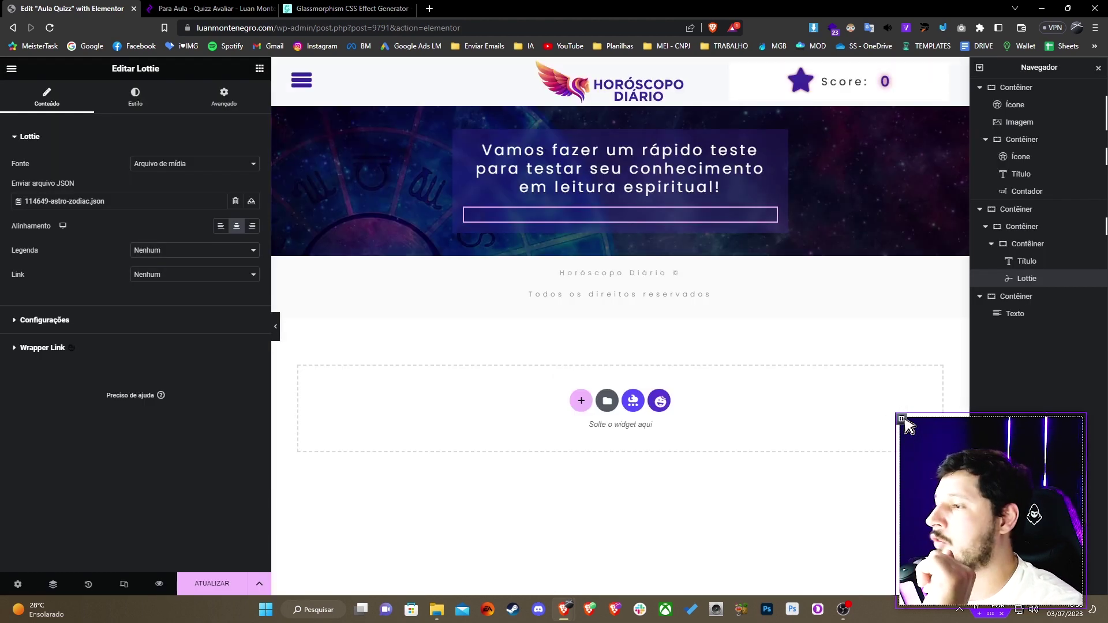
click(886, 503)
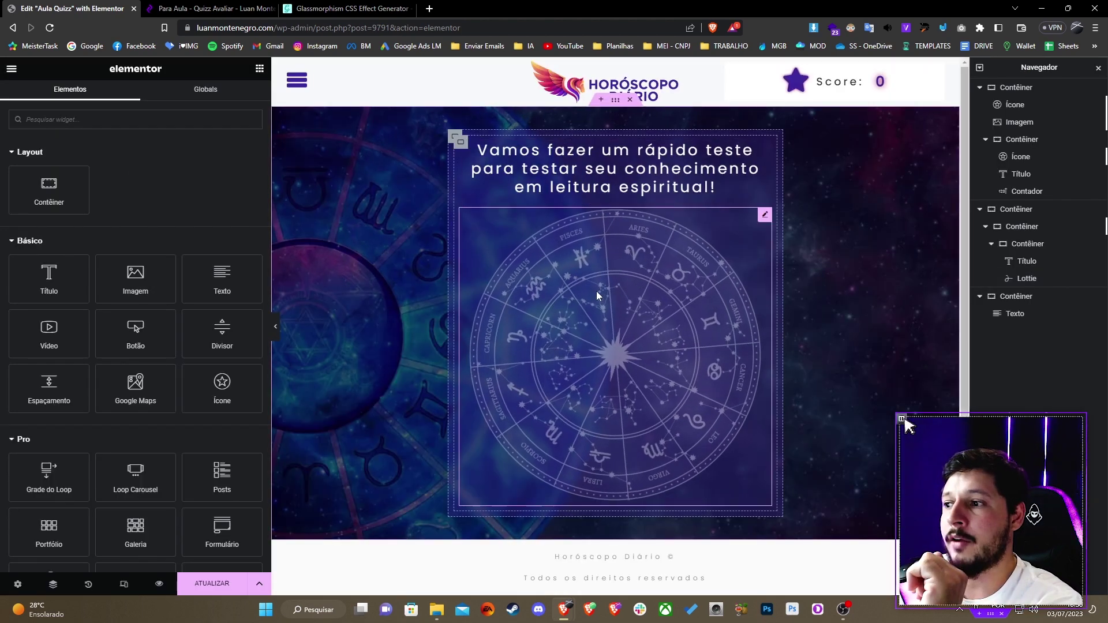
Step: Turn on repeat (Repetir) for the zodiac Lottie animation
click(570, 254)
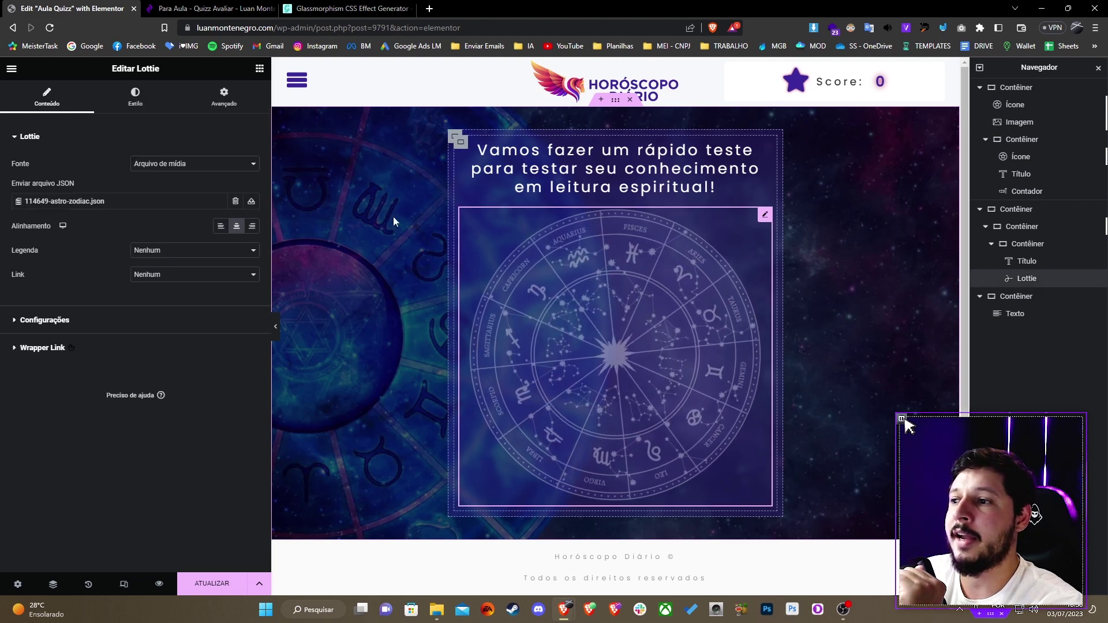
click(85, 321)
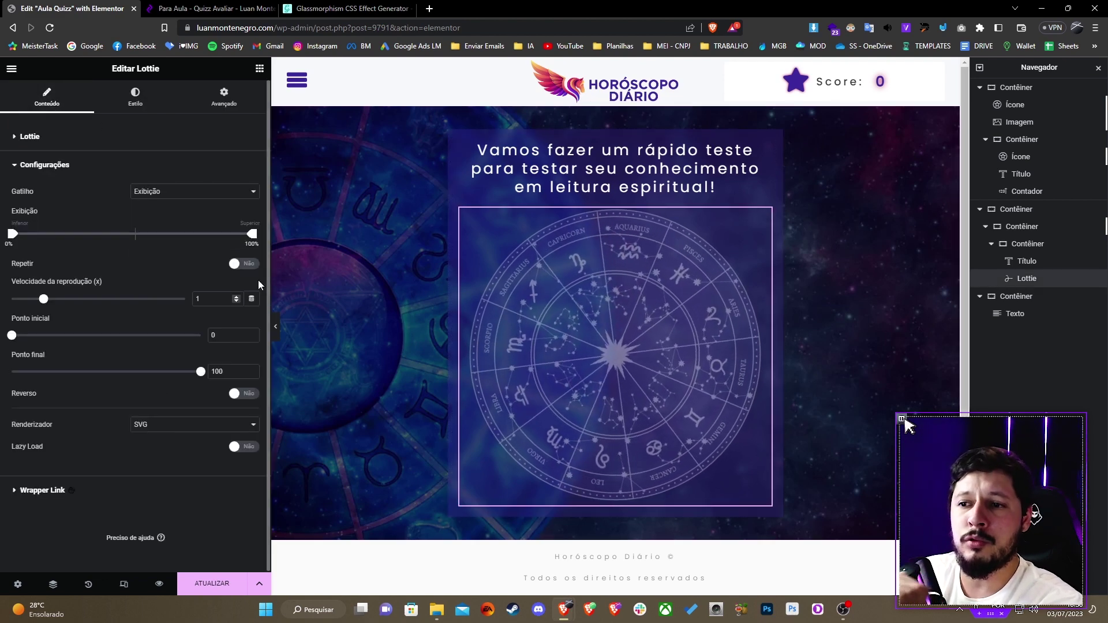
click(249, 268)
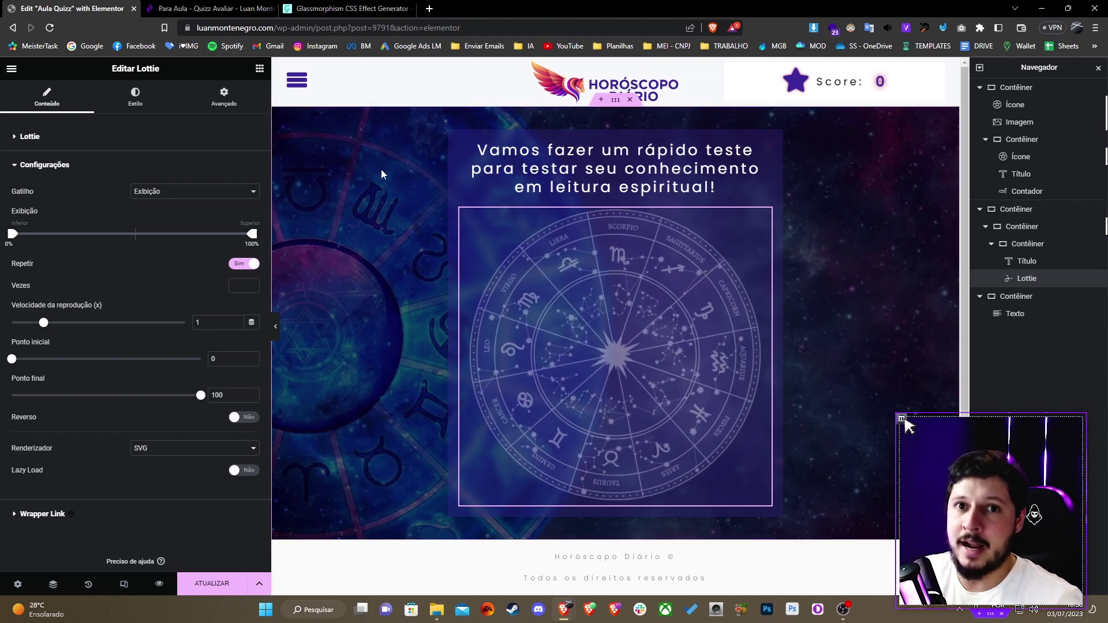
Step: Set the zodiac Lottie animation's width to 67%
click(135, 98)
click(238, 180)
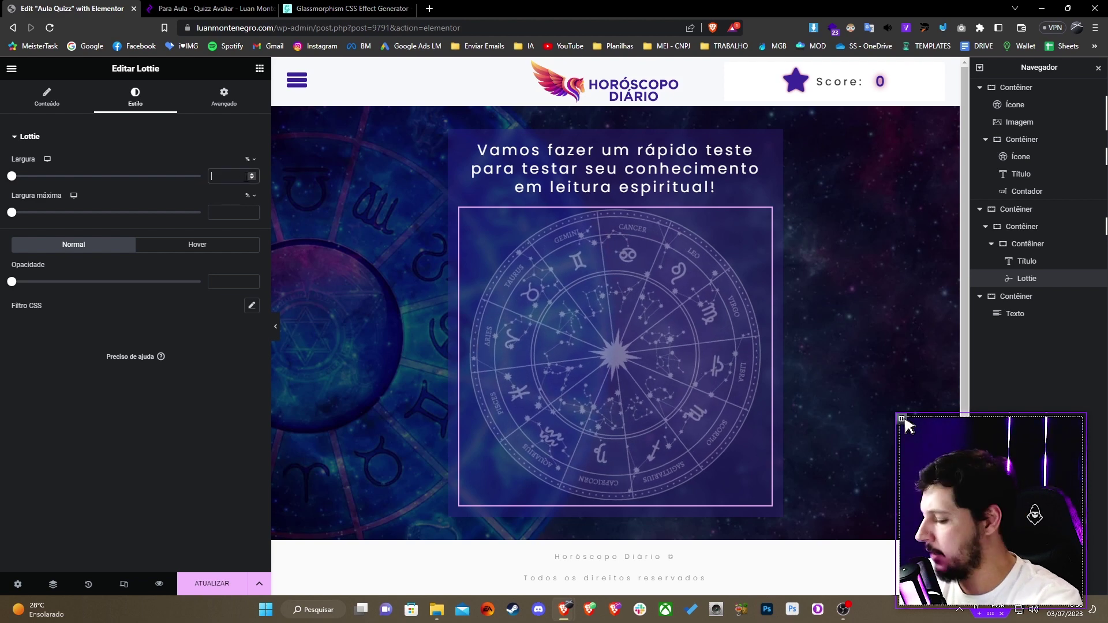
text(65)
key(Up)
key(Up)
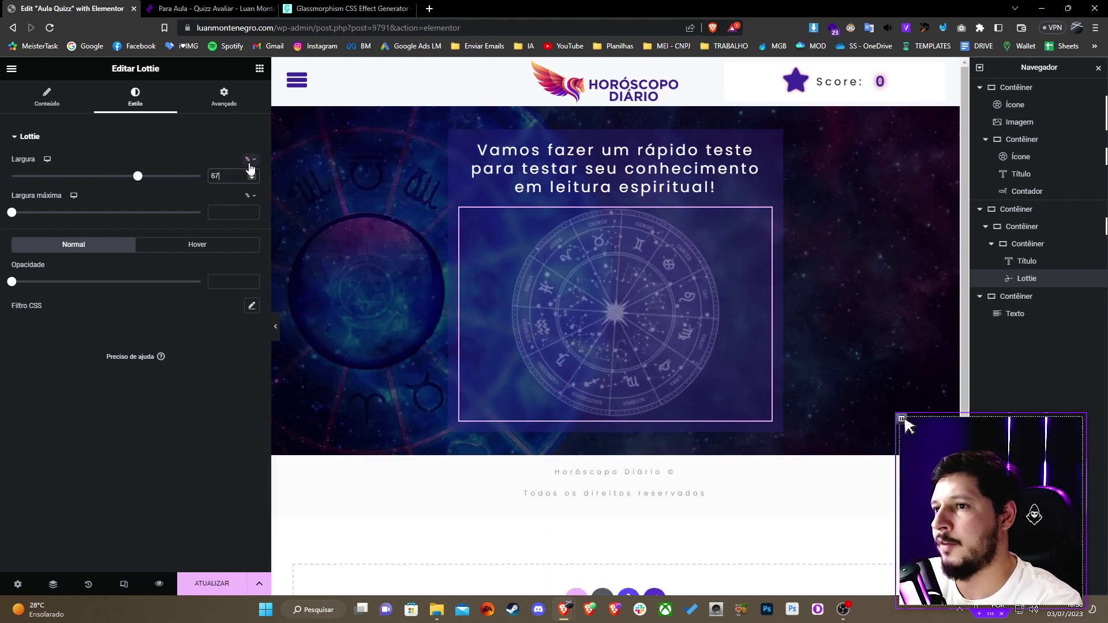
Step: Unlink the Lottie's margins and set them to -16 px above and -17 px below
click(224, 98)
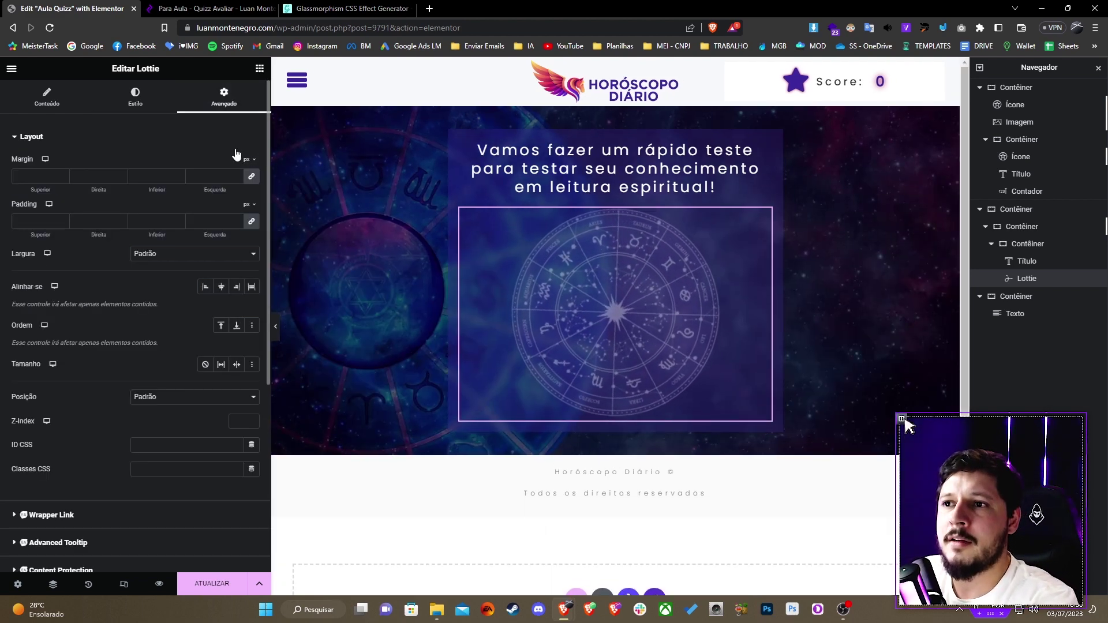
click(251, 176)
click(43, 176)
text(-20)
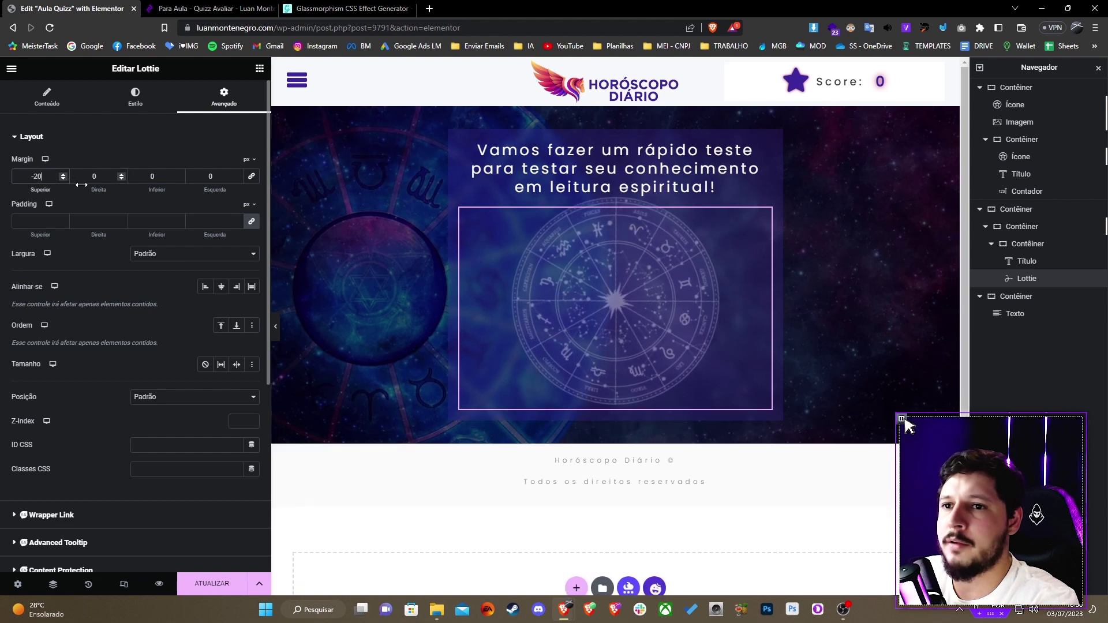
key(Down)
key(Down)
key(Down)
key(Down)
key(Down)
key(Down)
key(Down)
key(Down)
key(Down)
key(Down)
key(Down)
key(Down)
key(Down)
key(Down)
click(164, 173)
text(-17)
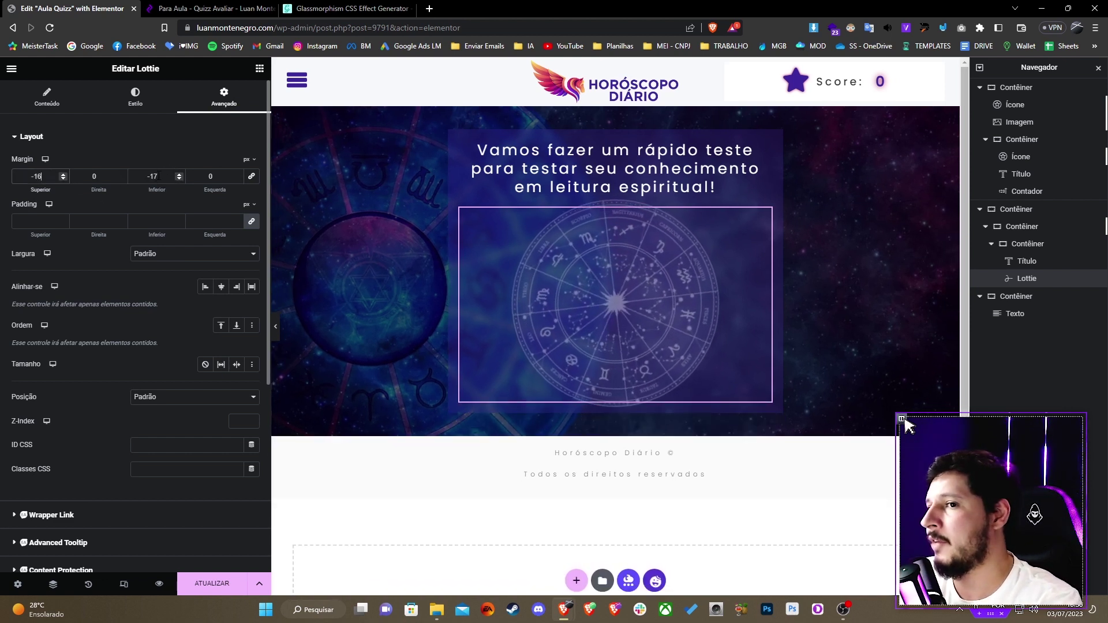
Step: Duplicate the quiz heading below the Lottie and change the copy's text to "Comece o seu Teste Clicando no botão abaixo!"
right_click(673, 179)
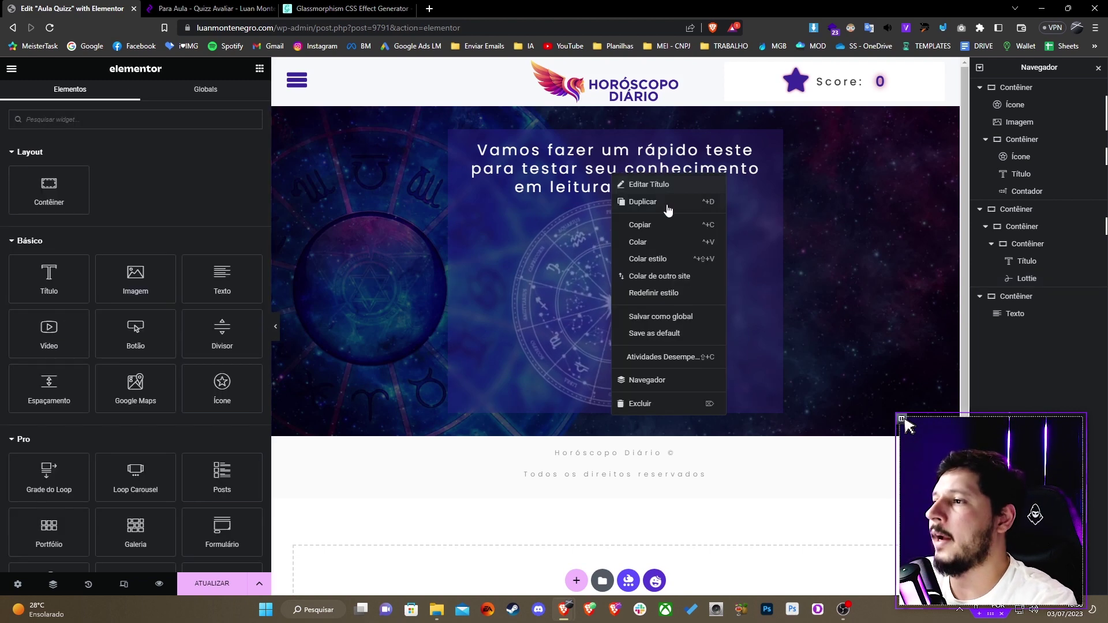
click(695, 200)
drag(764, 215, 618, 431)
click(172, 186)
key(ctrl+a)
text(Comece o seu Teste Clicando no botão abaixo!)
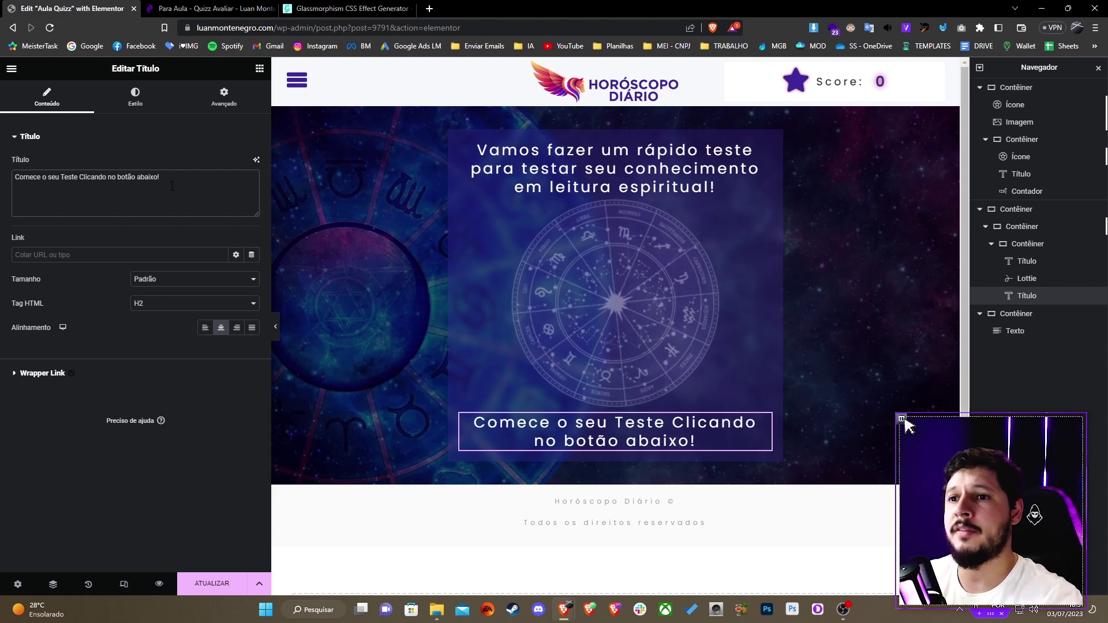
Step: Place a Button widget below the second heading in the quiz box
click(258, 72)
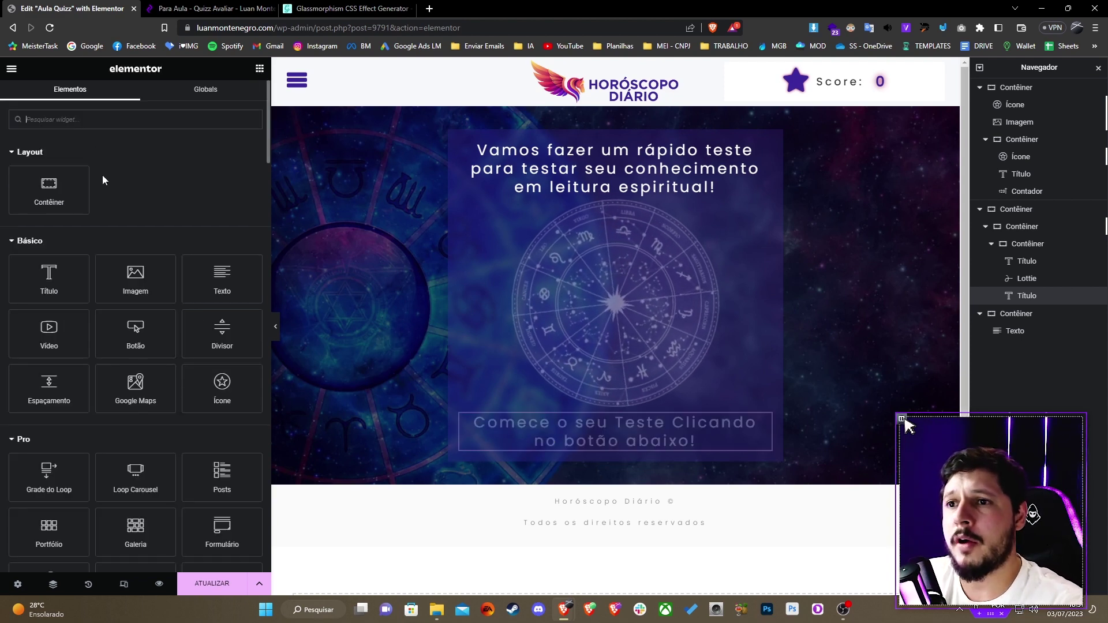
drag(136, 321, 615, 462)
Step: Reduce the font size of the heading above the button to slightly below 25 px
click(143, 103)
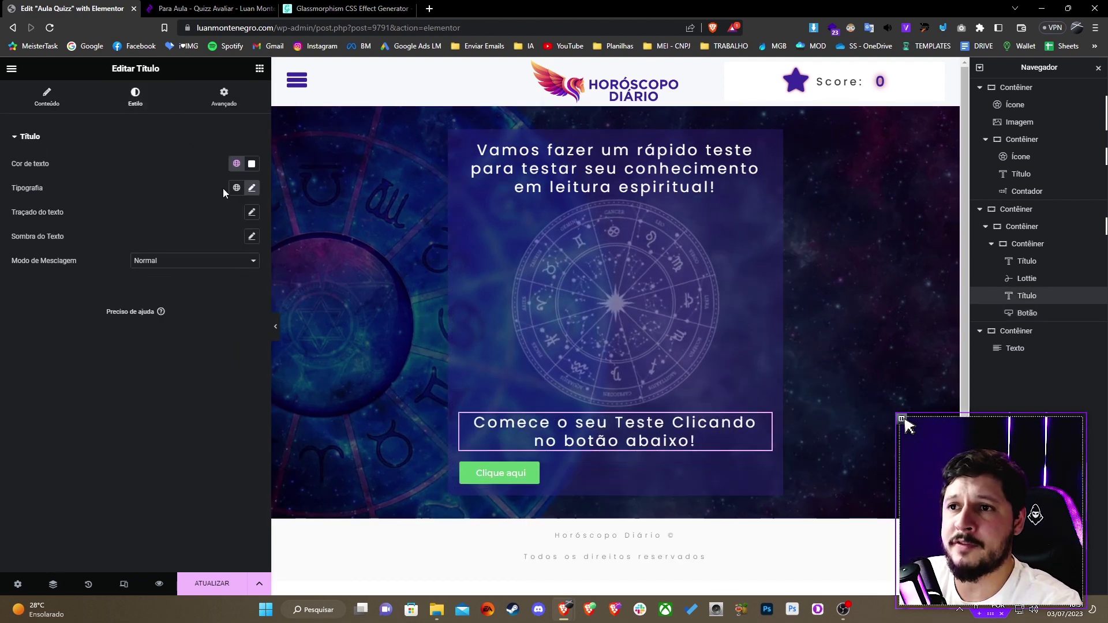
click(252, 187)
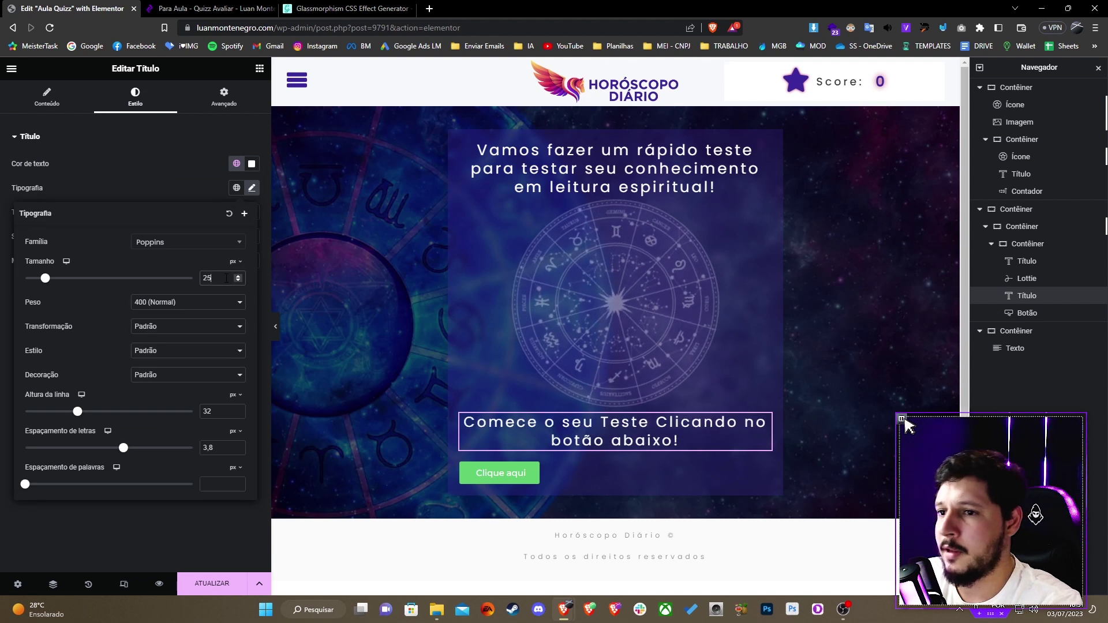
scroll(229, 274, down, 5)
Step: Give the lower heading a custom (Personalizar) width that wraps it after "Teste", and centre it in the quiz box
click(224, 95)
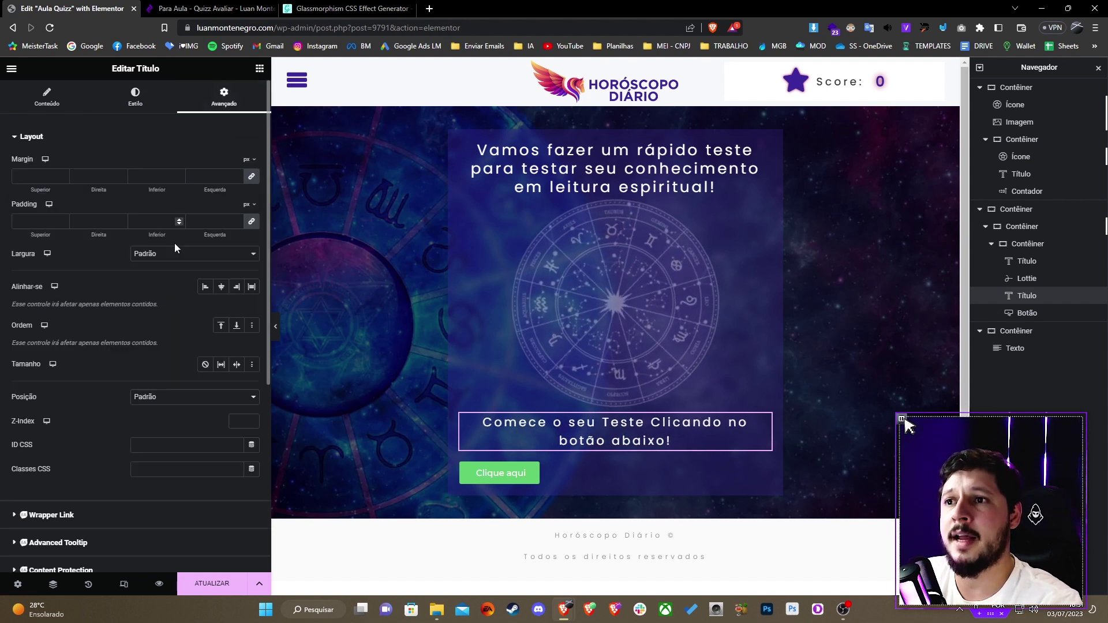
click(195, 253)
click(153, 286)
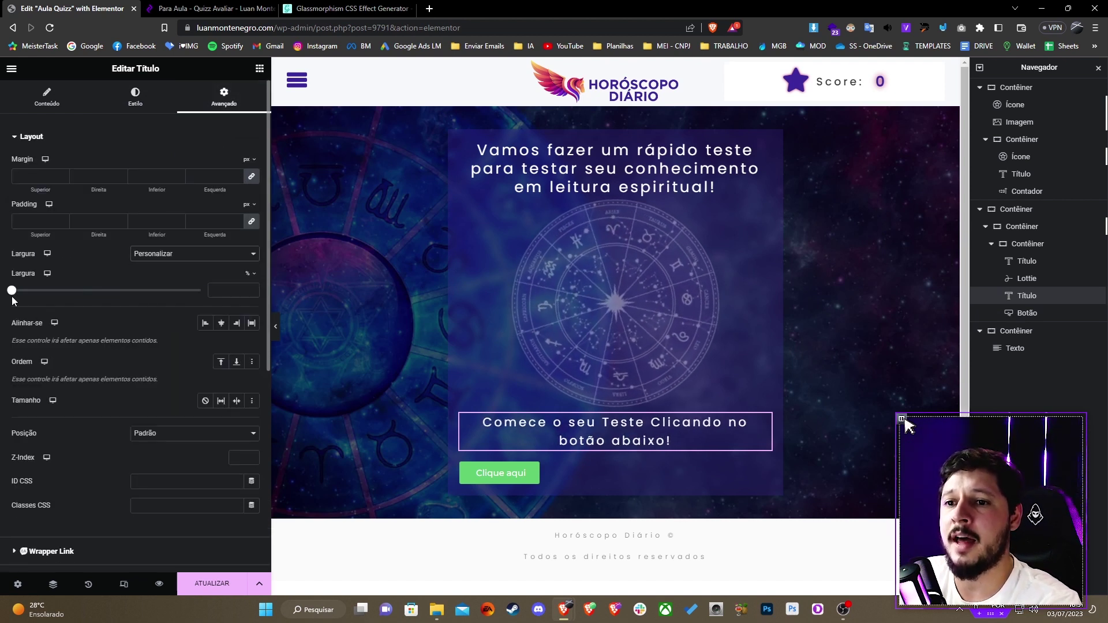
drag(34, 291, 153, 296)
click(221, 325)
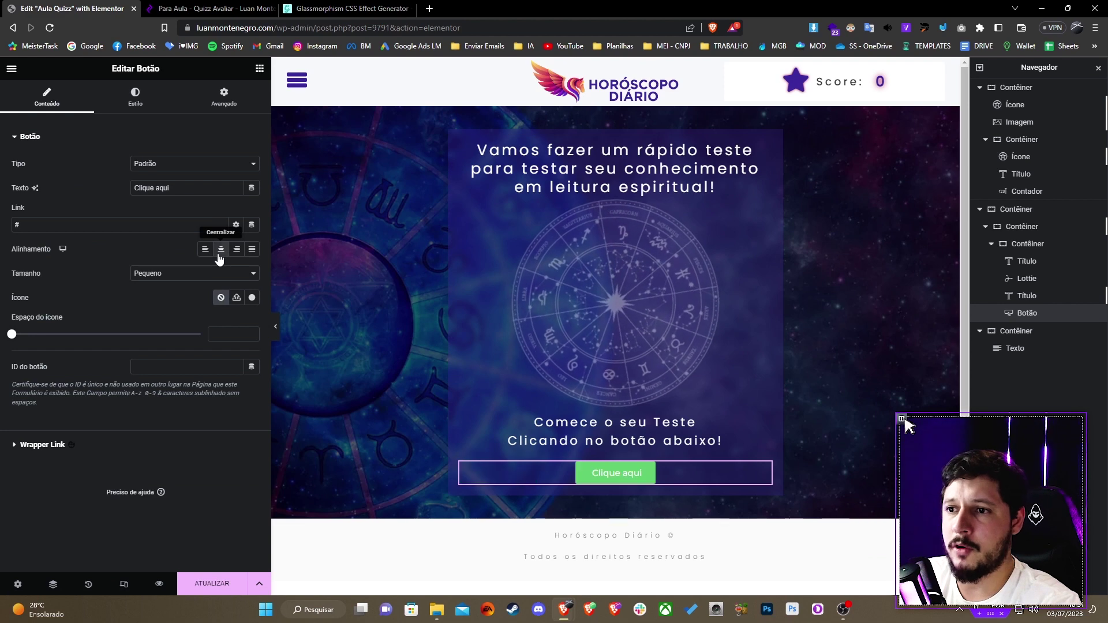
Step: Change the button's text to "Começar a responder"
click(135, 97)
click(47, 97)
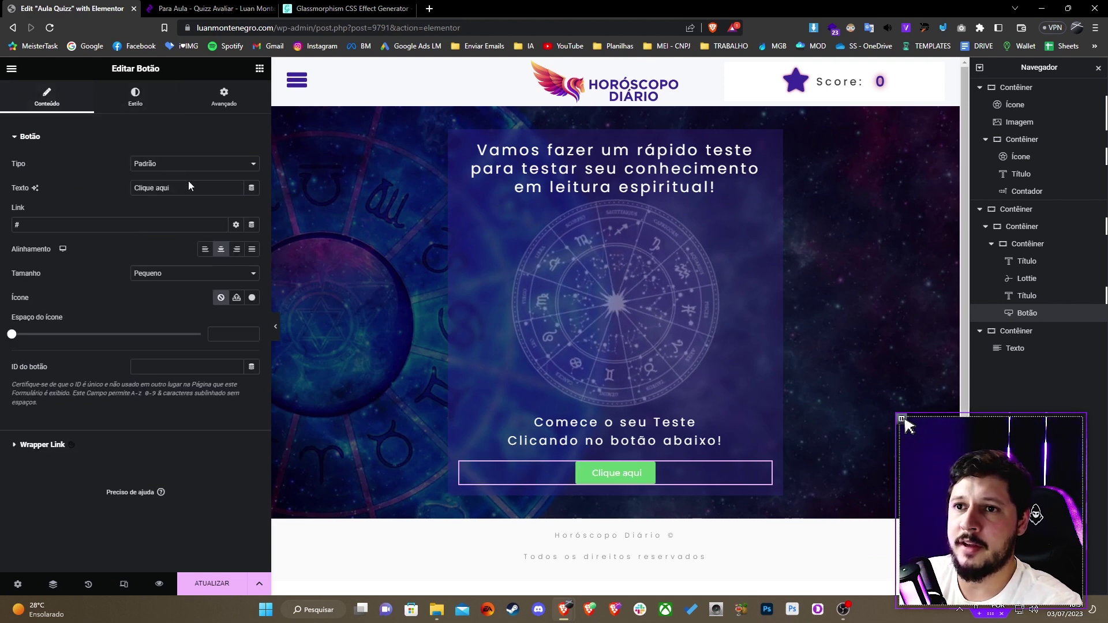
text(Começar a responder)
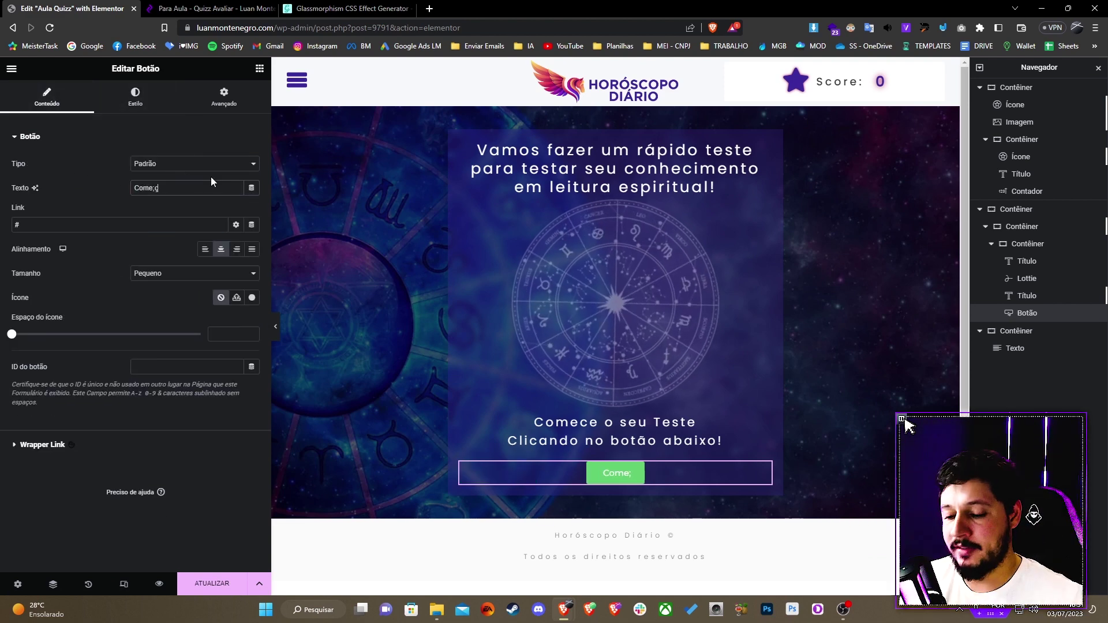
Step: Set the button typography to Poppins, size 23 px and letter spacing 2,9 px
click(135, 97)
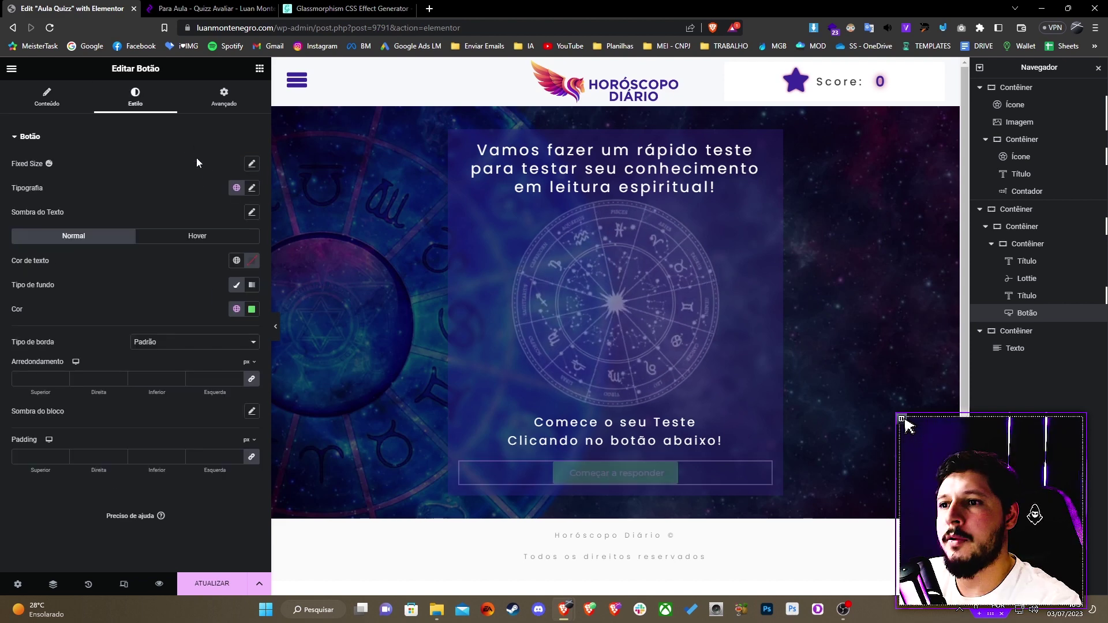
click(252, 187)
click(183, 243)
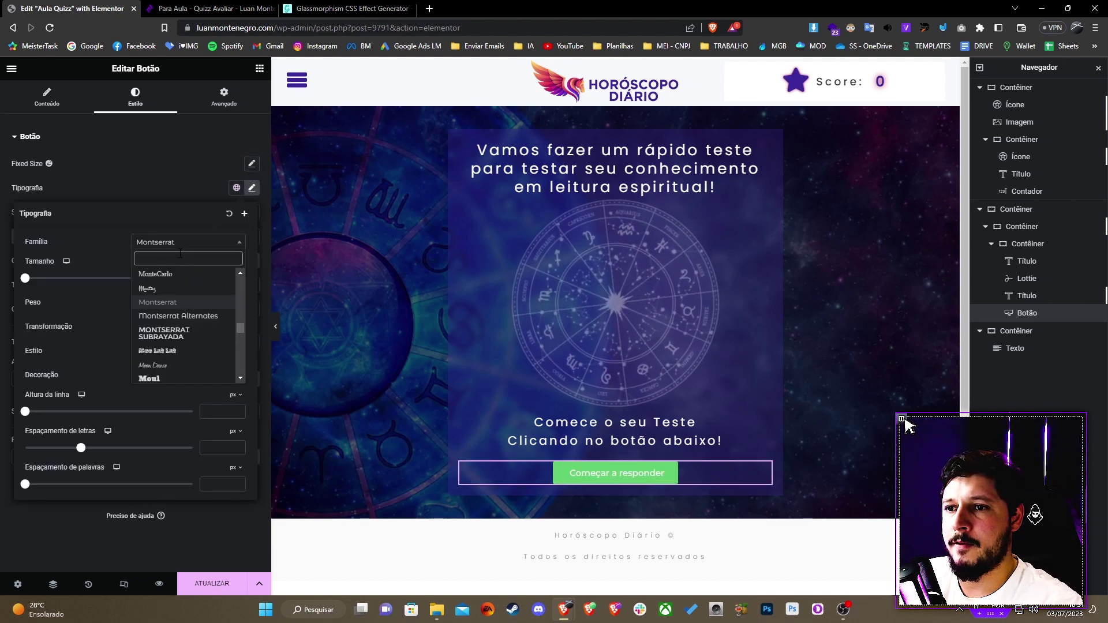
text(popp)
click(170, 289)
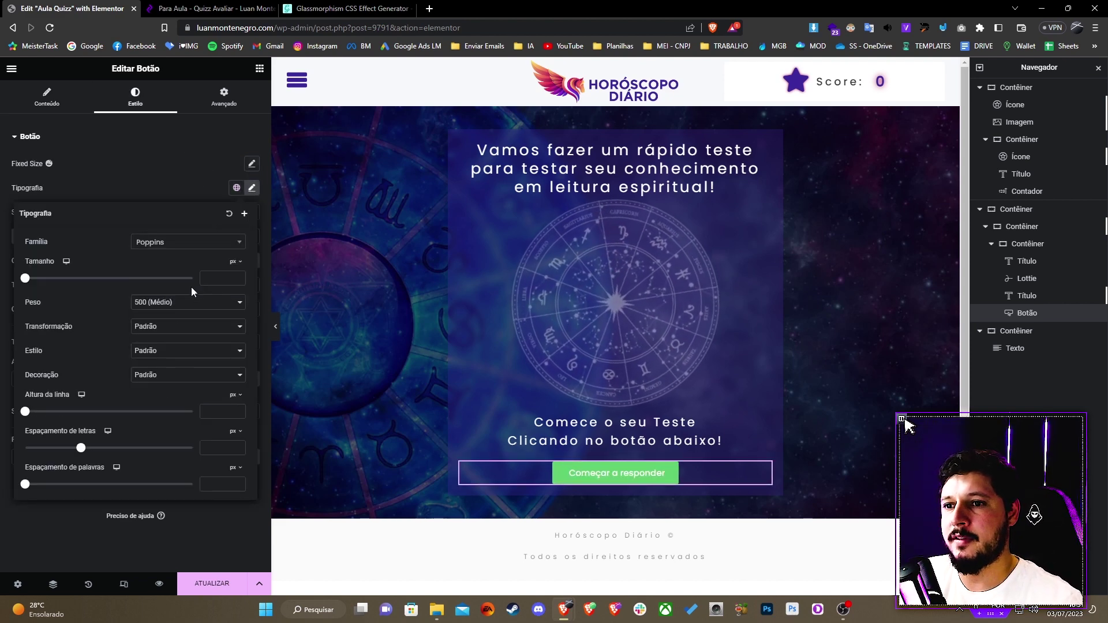
drag(25, 279, 43, 278)
drag(81, 447, 110, 459)
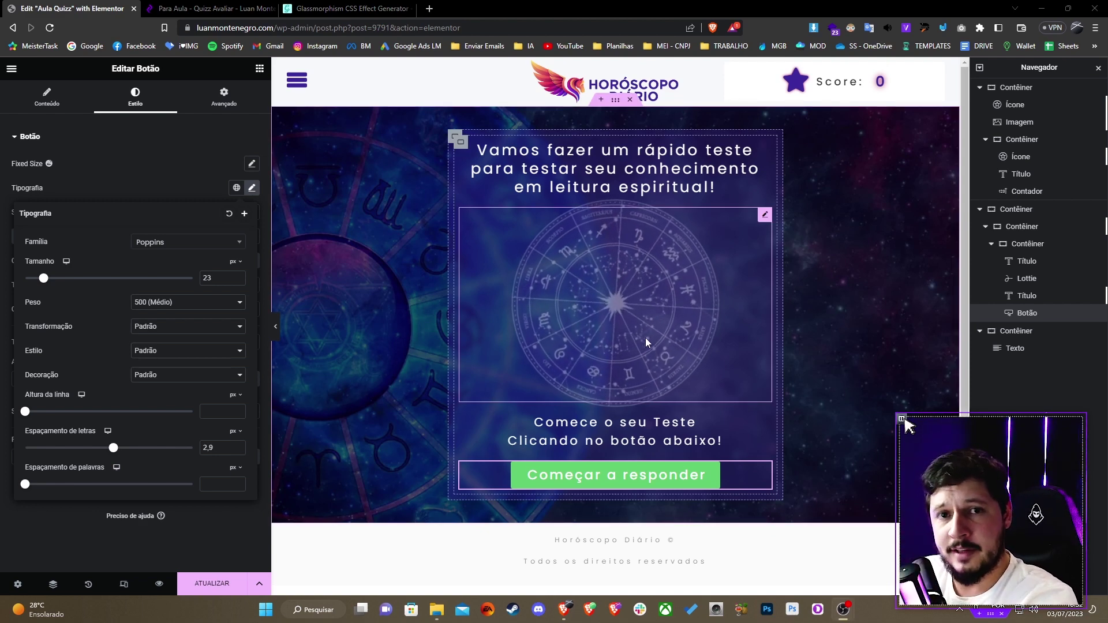
Step: Paste the copied animated-gradient .elementor-button code into the button's custom CSS
right_click(628, 475)
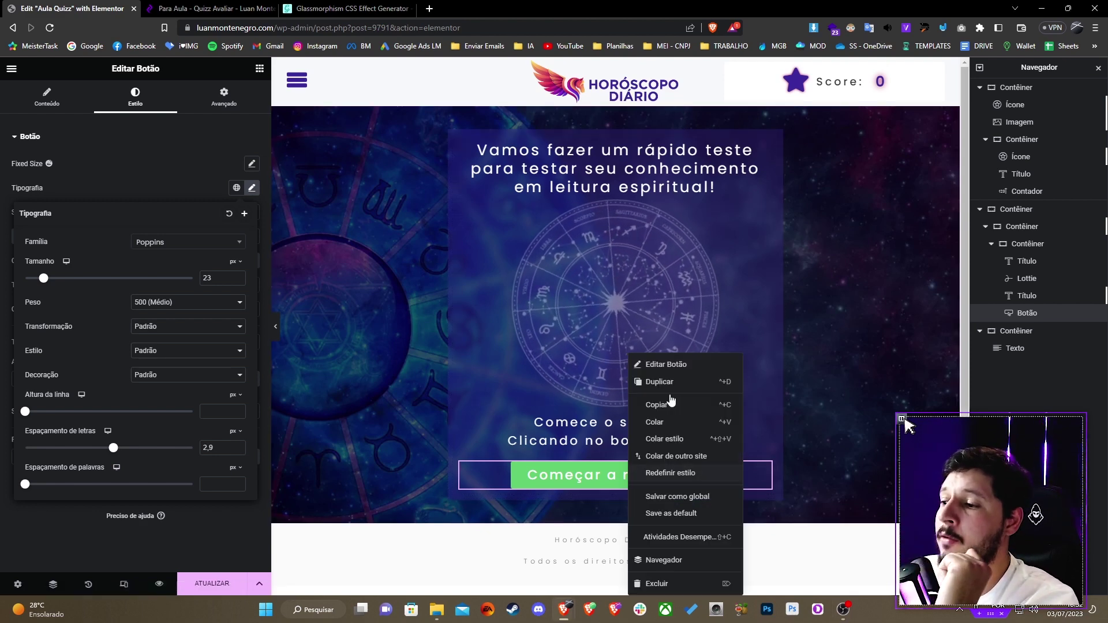
click(663, 364)
click(224, 97)
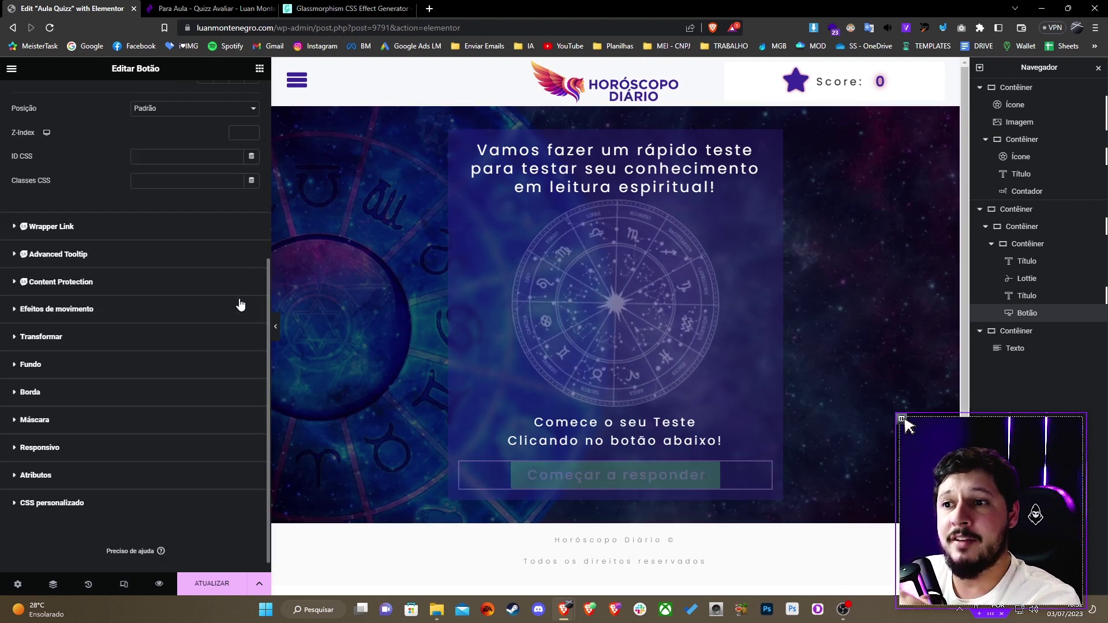
click(74, 487)
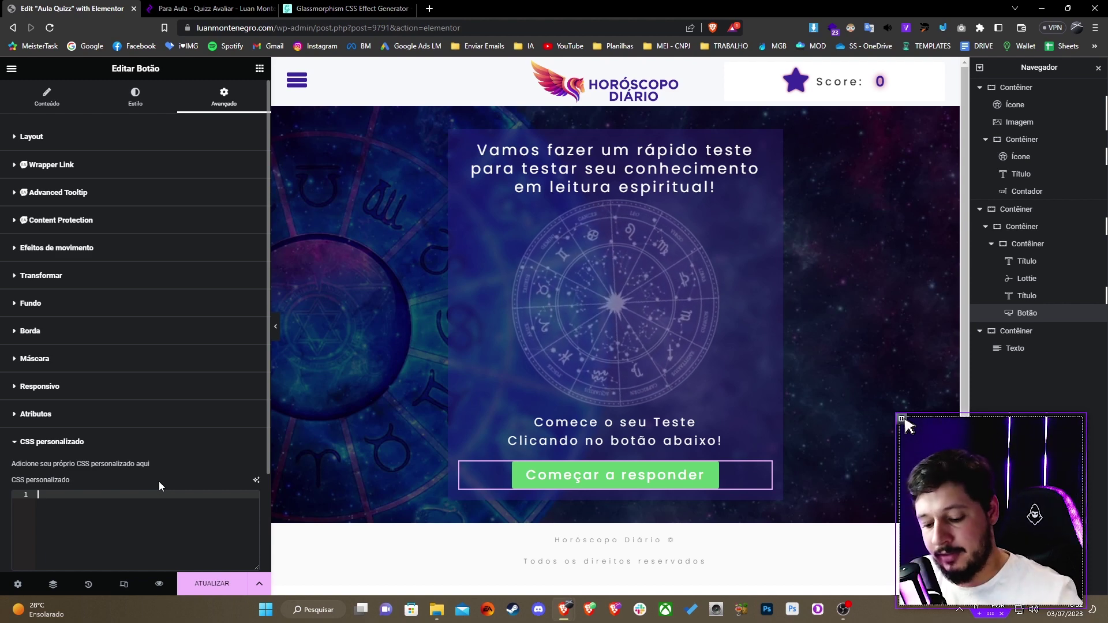
key(ctrl+v)
scroll(87, 404, down, 3)
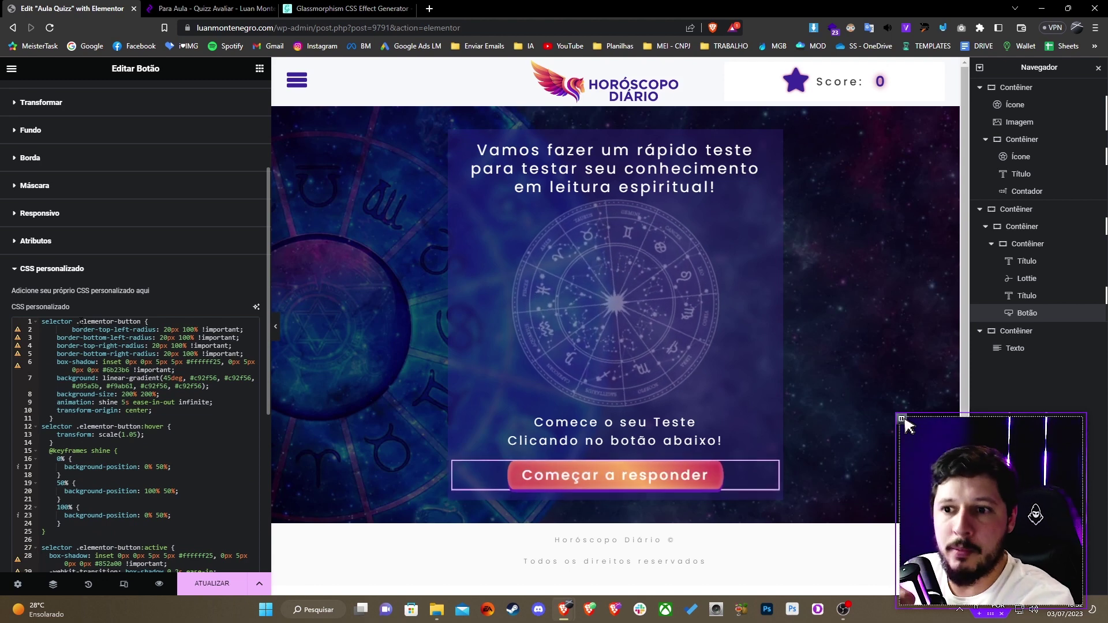
Step: Review the border-radius and box-shadow declarations in the button's custom CSS
drag(76, 321, 146, 354)
click(133, 345)
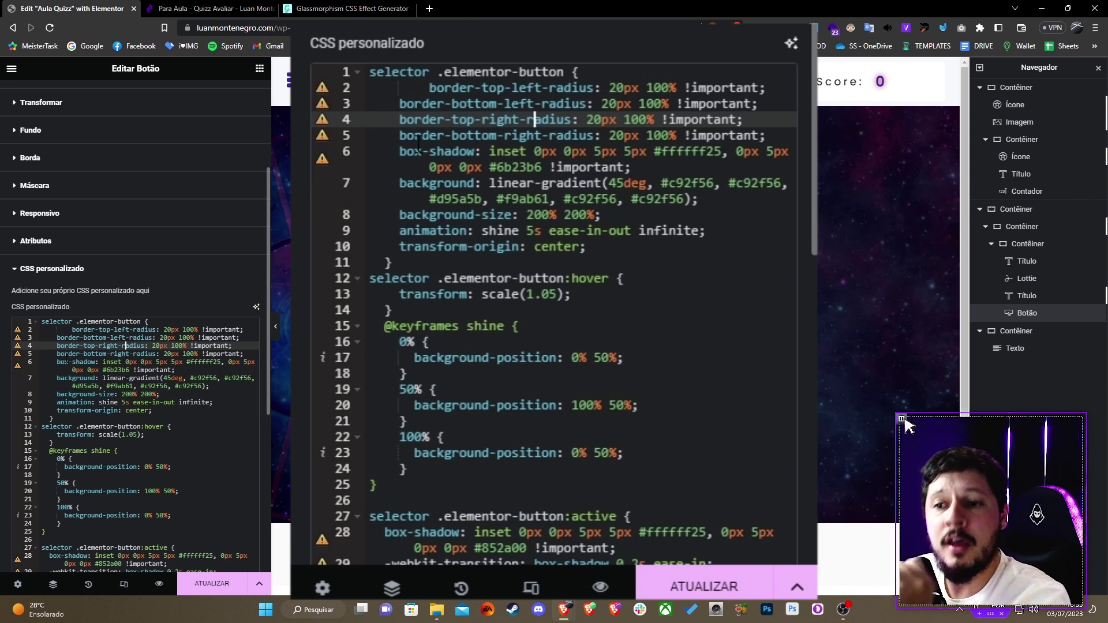
drag(56, 362, 149, 370)
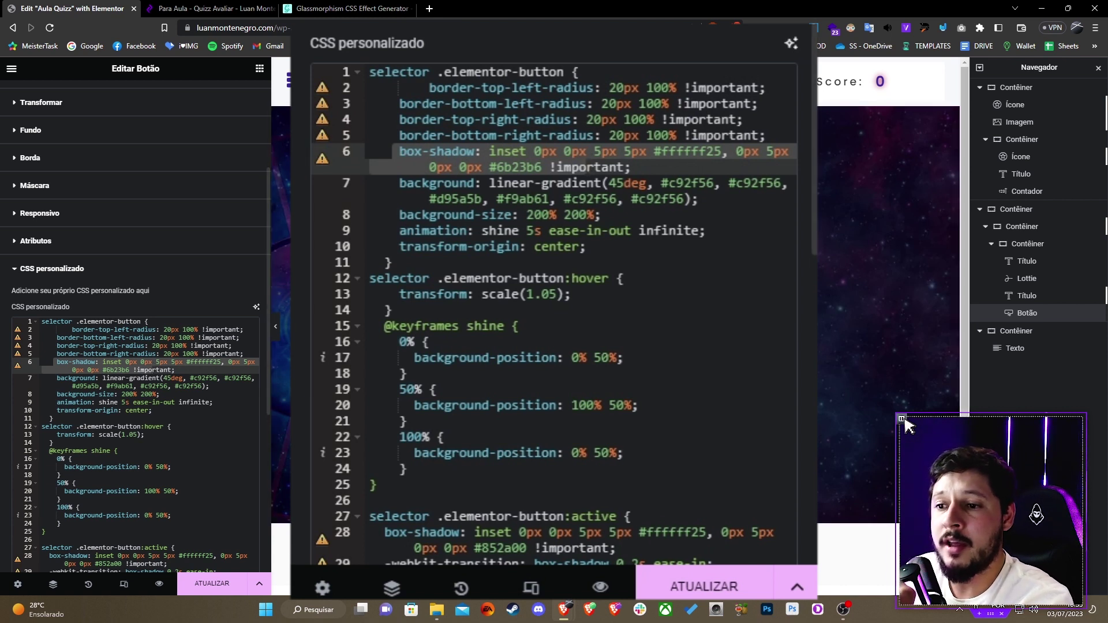
click(123, 370)
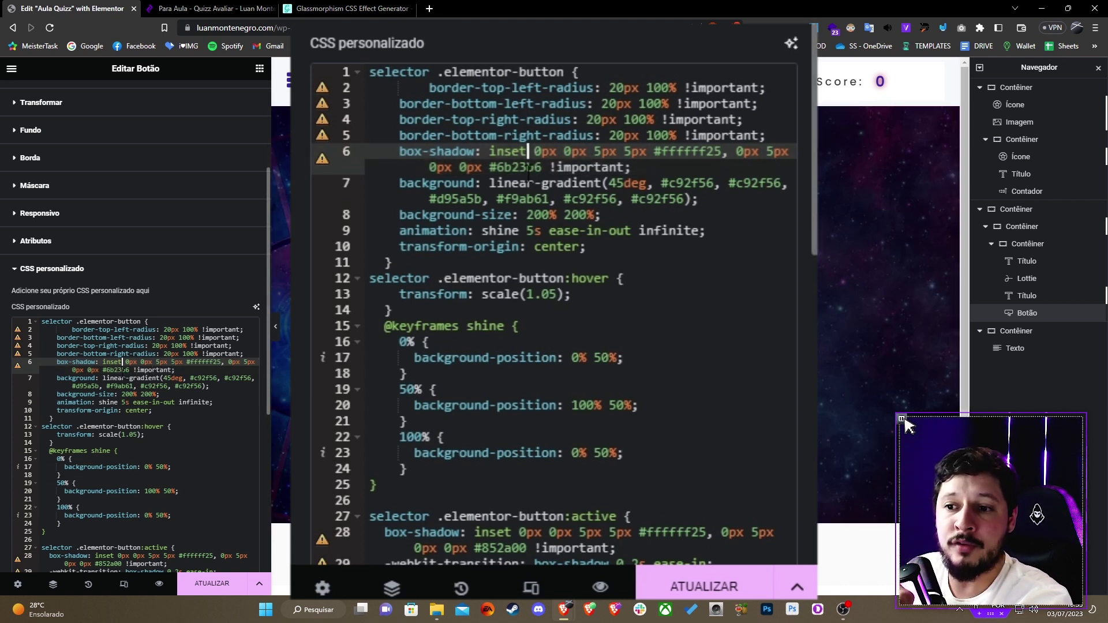
click(110, 378)
Step: Try replacing the box-shadow colour #6b23b6 in the button's CSS with #fff
click(128, 370)
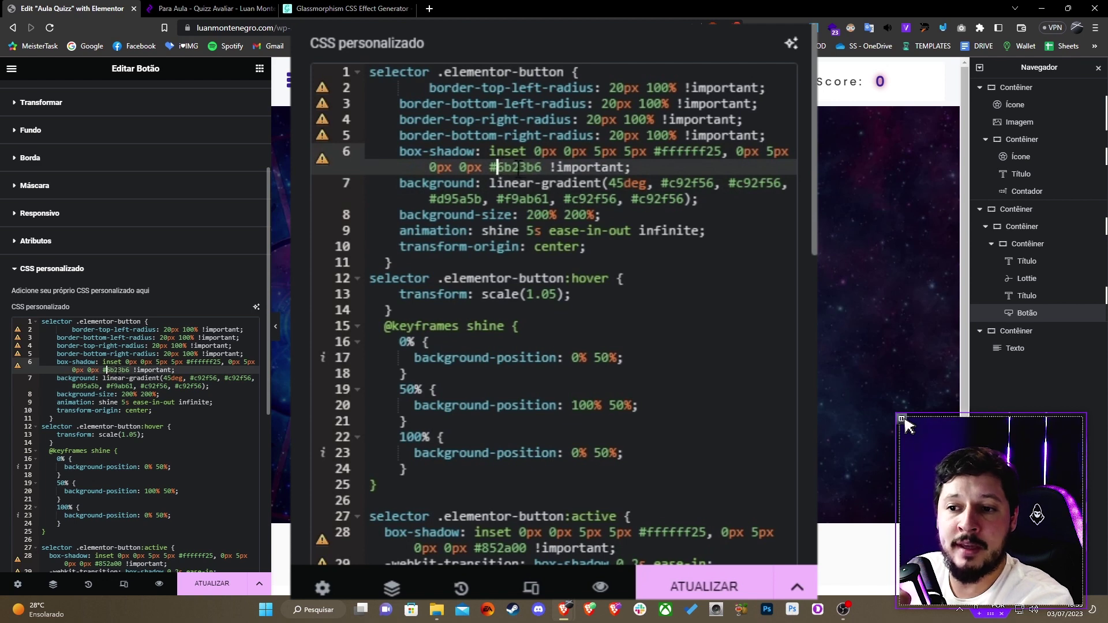
key(BackSpace)
key(BackSpace)
key(BackSpace)
key(BackSpace)
key(BackSpace)
key(BackSpace)
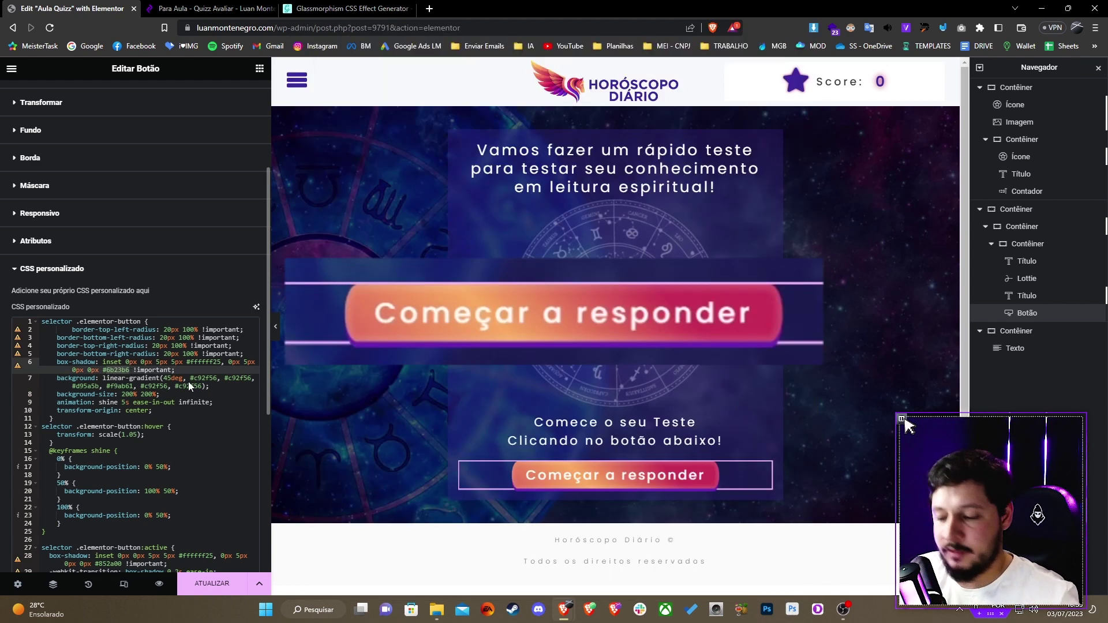
text(fff)
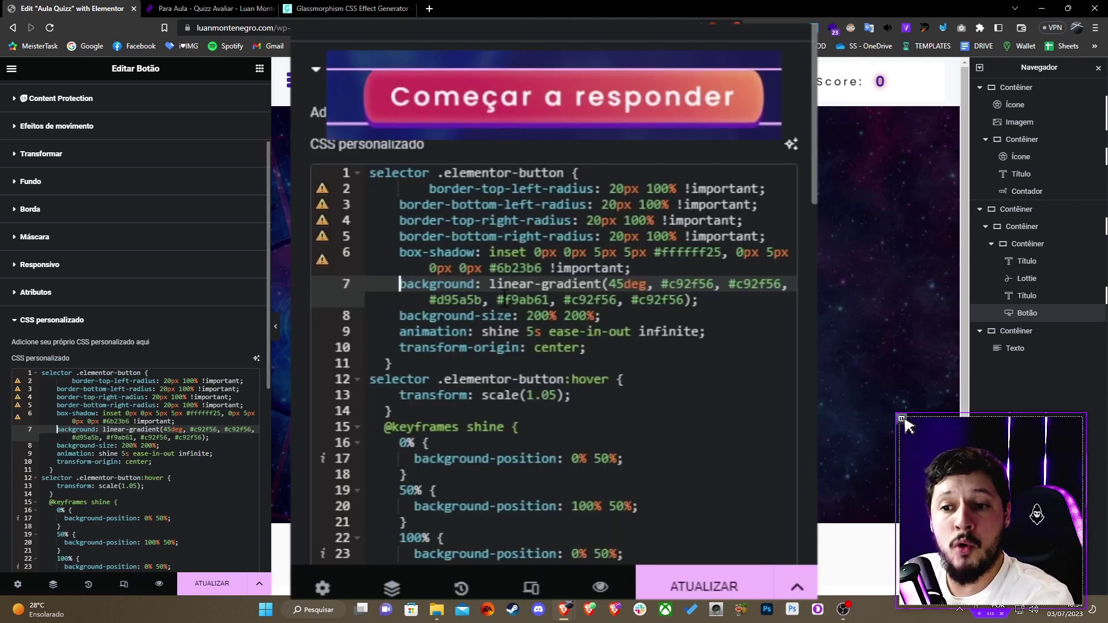
Step: Examine the linear-gradient background declaration in the button's custom CSS
key(shift+Right)
key(shift+Right)
key(shift+Right)
key(shift+Right)
key(shift+Right)
key(shift+Right)
key(shift+Right)
key(shift+Right)
key(shift+Right)
key(shift+Right)
key(shift+Right)
key(shift+Right)
key(shift+Right)
key(shift+Right)
key(shift+Right)
key(shift+Right)
key(shift+Right)
key(shift+Right)
key(shift+Right)
key(shift+Right)
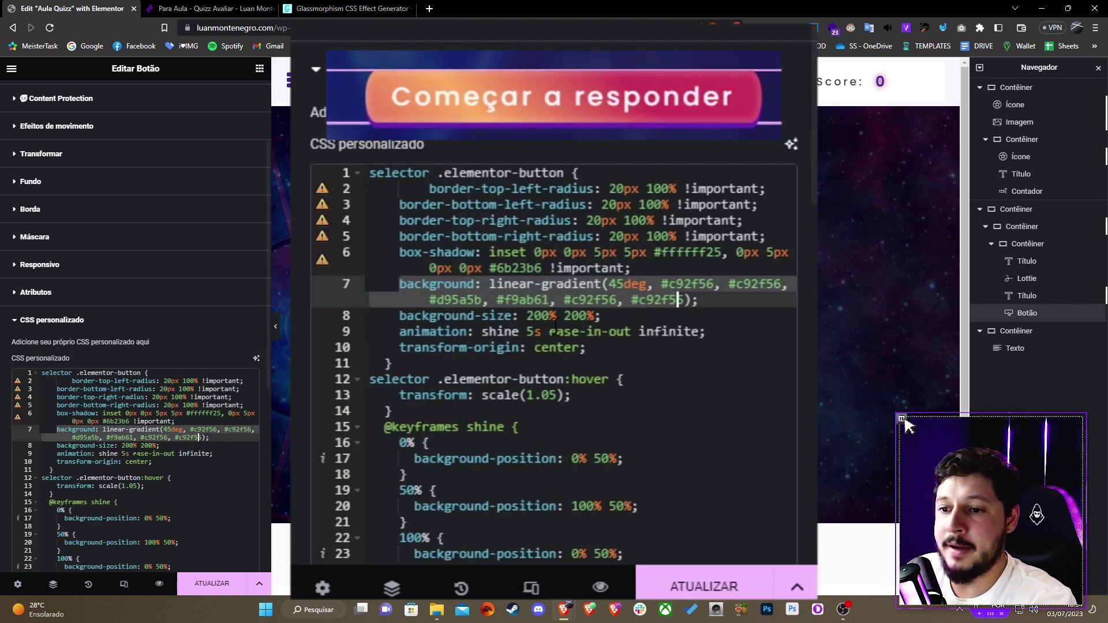
click(528, 283)
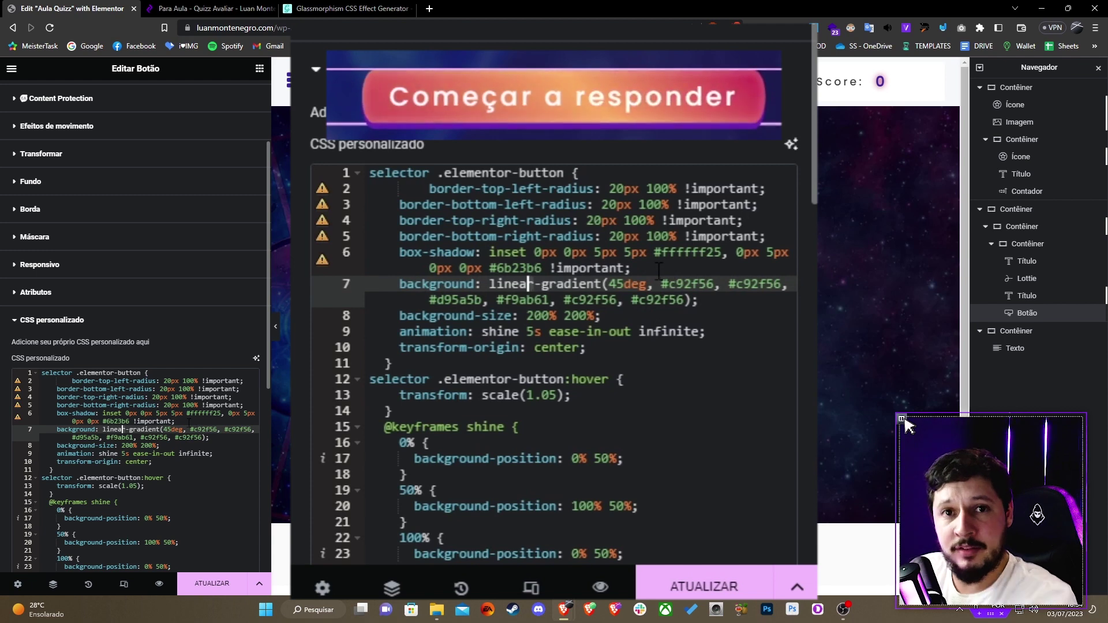
Step: Change the first and last colours of the button's linear gradient to #fff
click(686, 283)
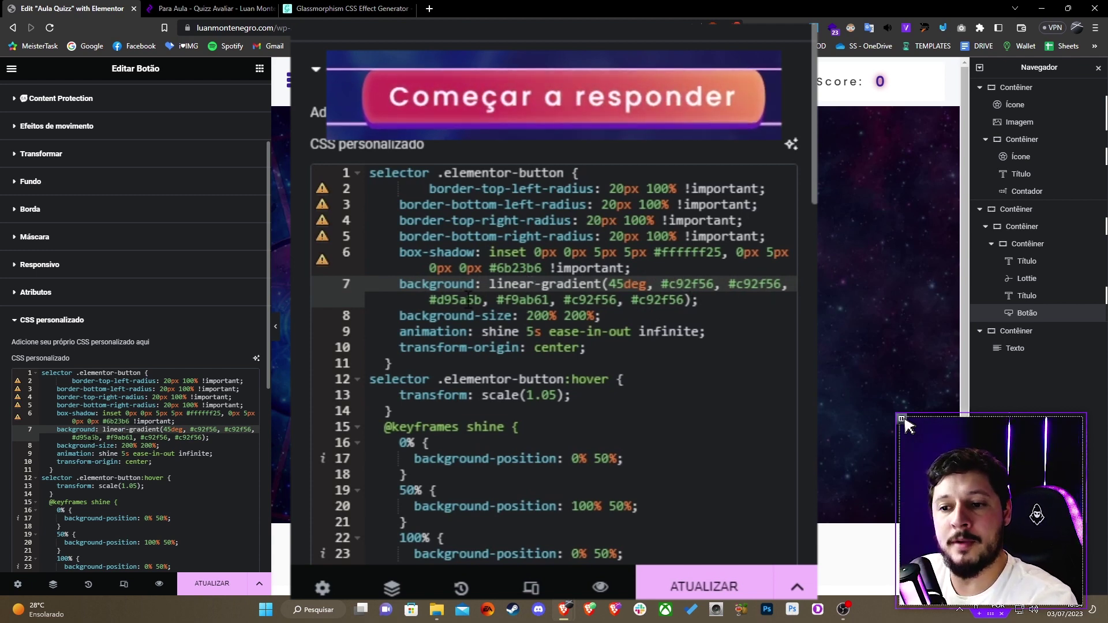
key(BackSpace)
key(BackSpace)
key(Delete)
key(Delete)
key(Delete)
key(Delete)
text(fff)
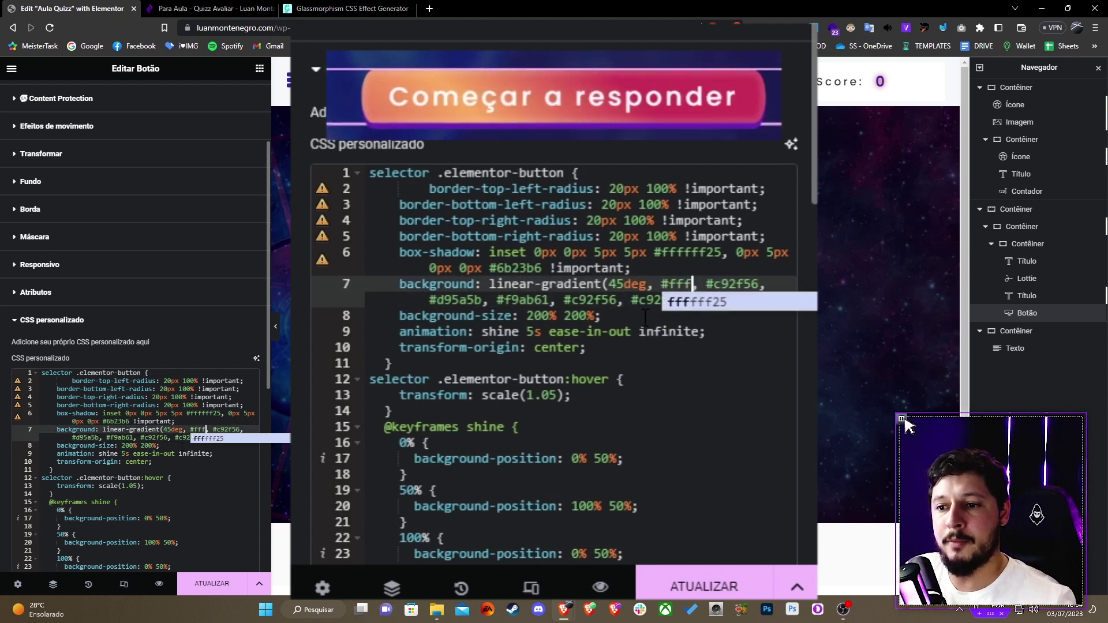
double_click(660, 300)
text(fff);)
click(580, 315)
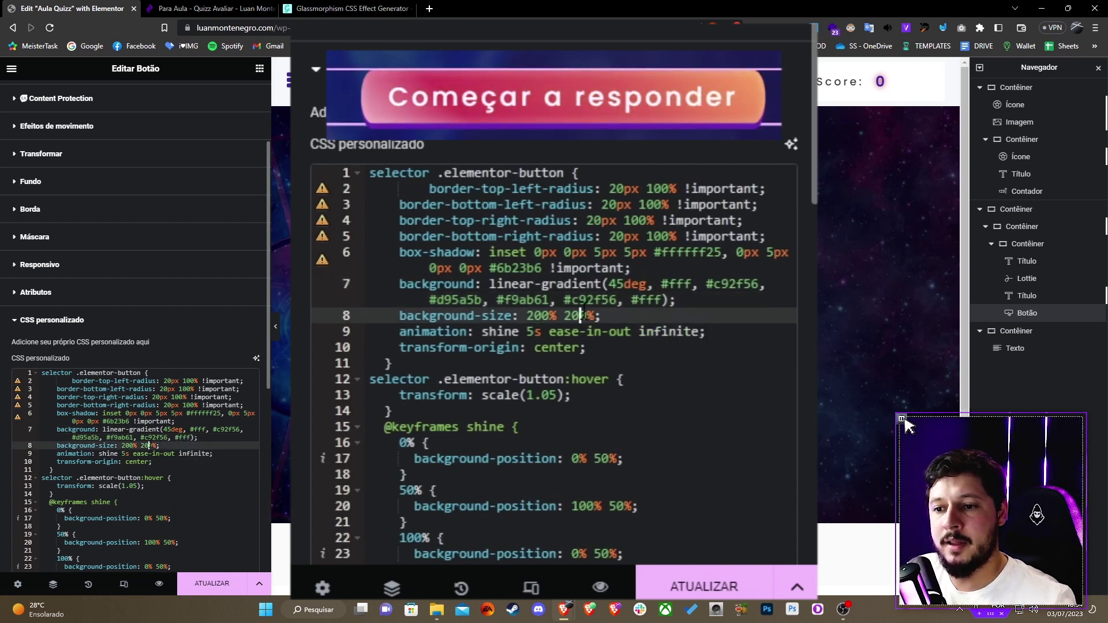
Step: Change the second-to-last colour of the button's linear gradient, after #f9ab61, to #fff
click(587, 300)
key(Delete)
key(Delete)
key(Delete)
key(Delete)
key(Delete)
key(Delete)
text(fff)
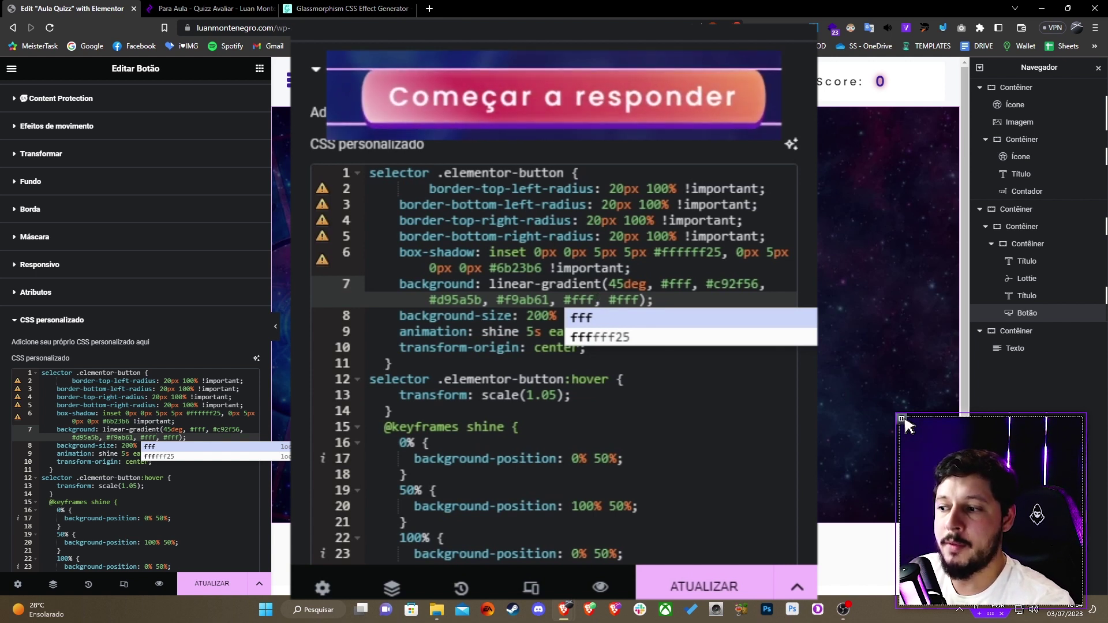
Step: Undo the #fff colour changes in the button's linear gradient
click(645, 269)
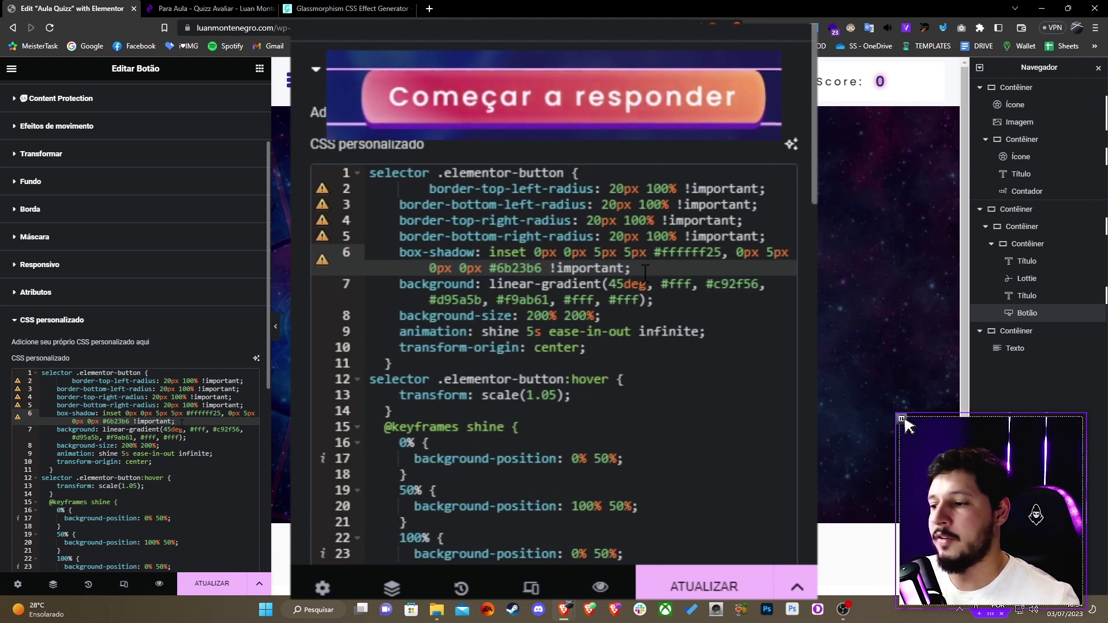
key(ctrl+z)
key(ctrl+z)
key(ctrl+z)
Step: Try different durations, including 0s, for the button's shine animation and set it back to 5s
triple_click(560, 316)
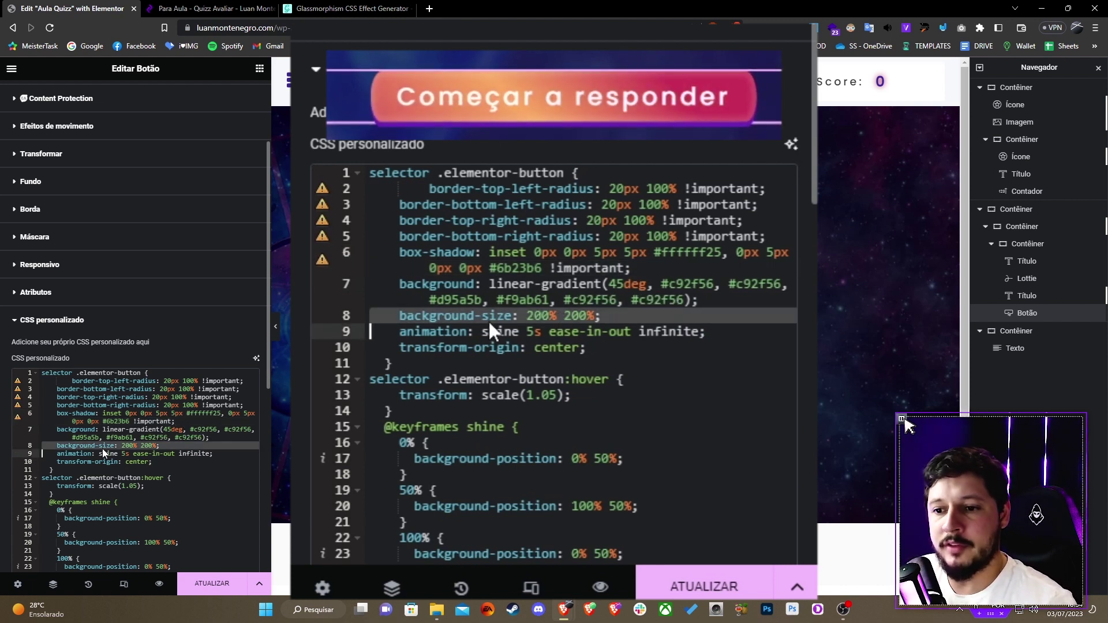
click(468, 331)
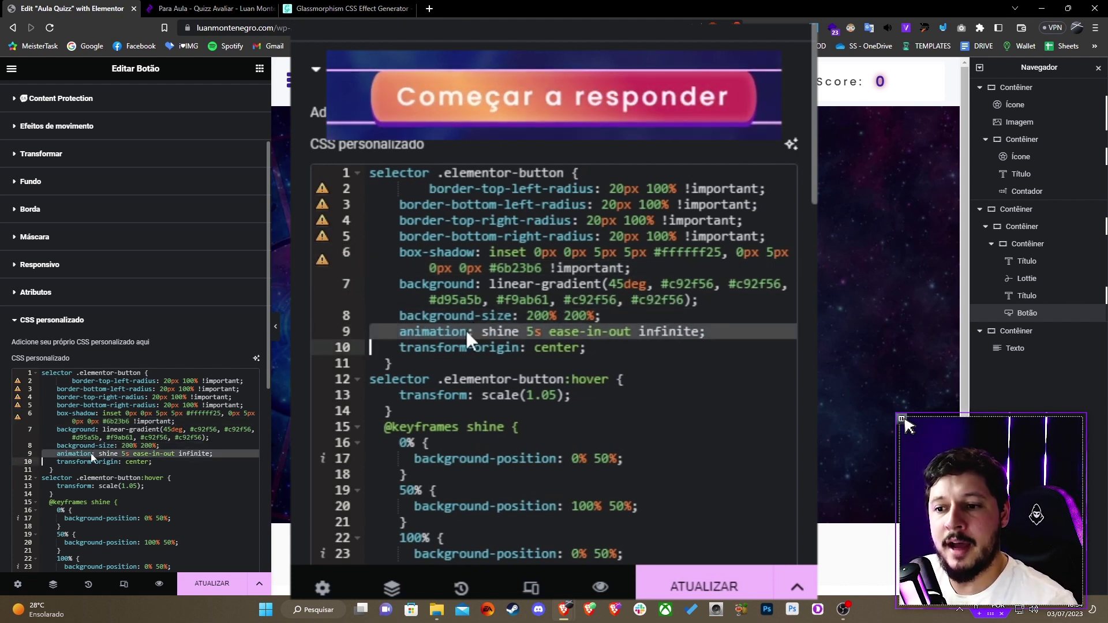
click(541, 331)
drag(536, 332, 528, 331)
text(10)
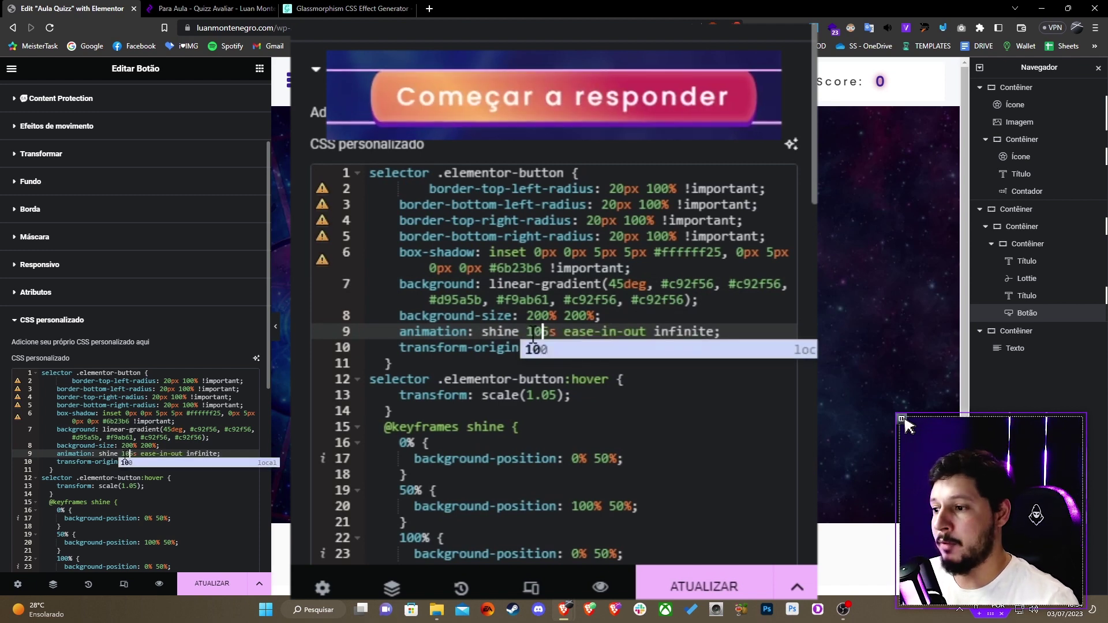
key(BackSpace)
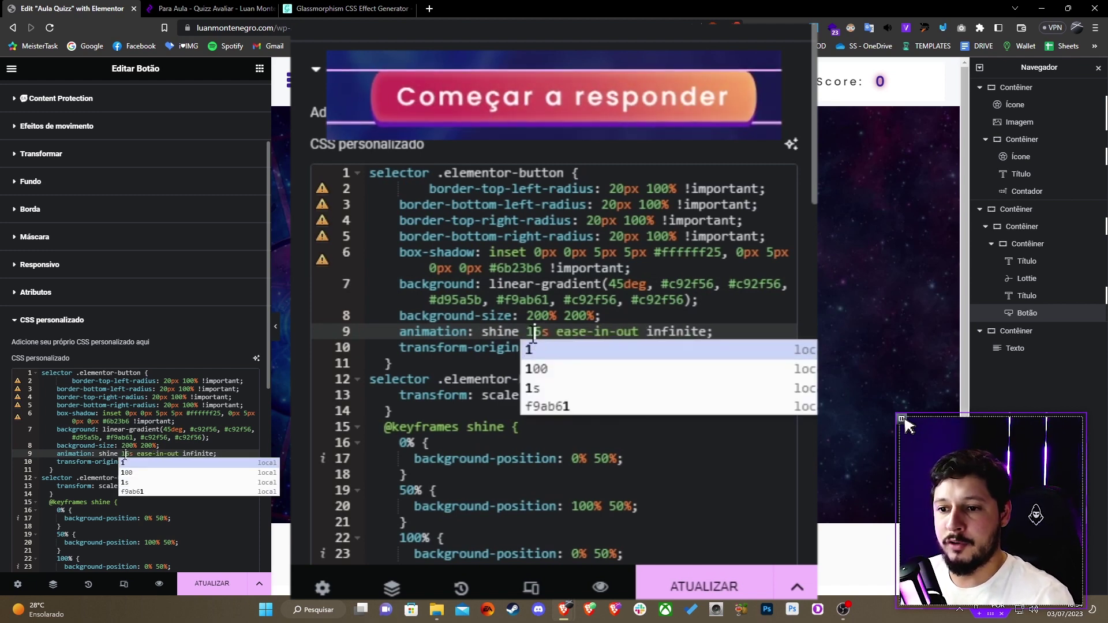
key(BackSpace)
key(Delete)
text(0)
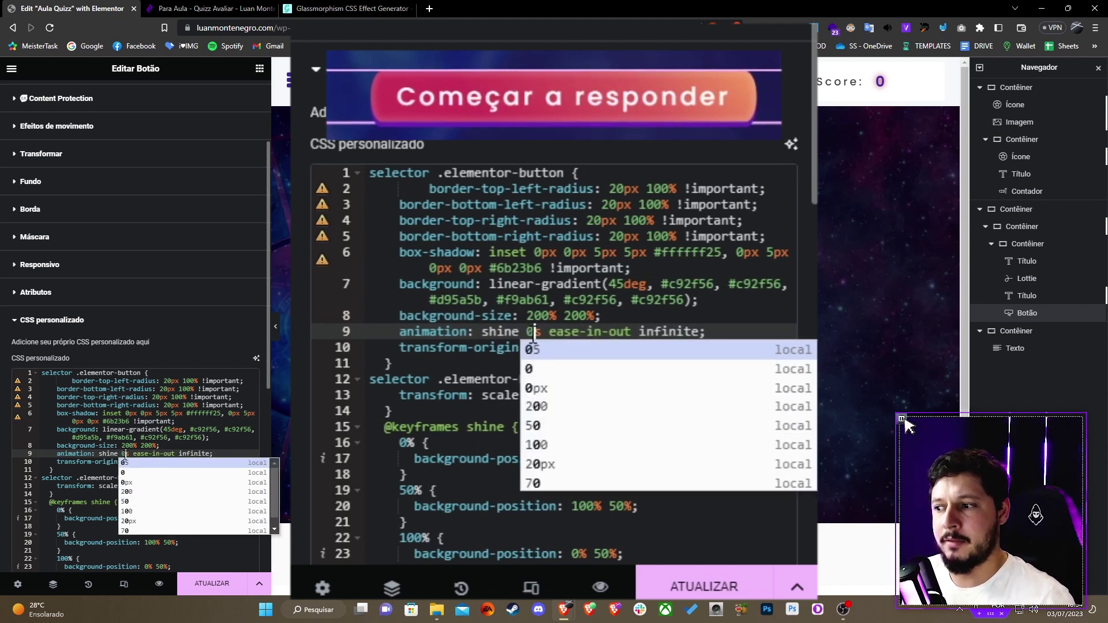
key(BackSpace)
text(5)
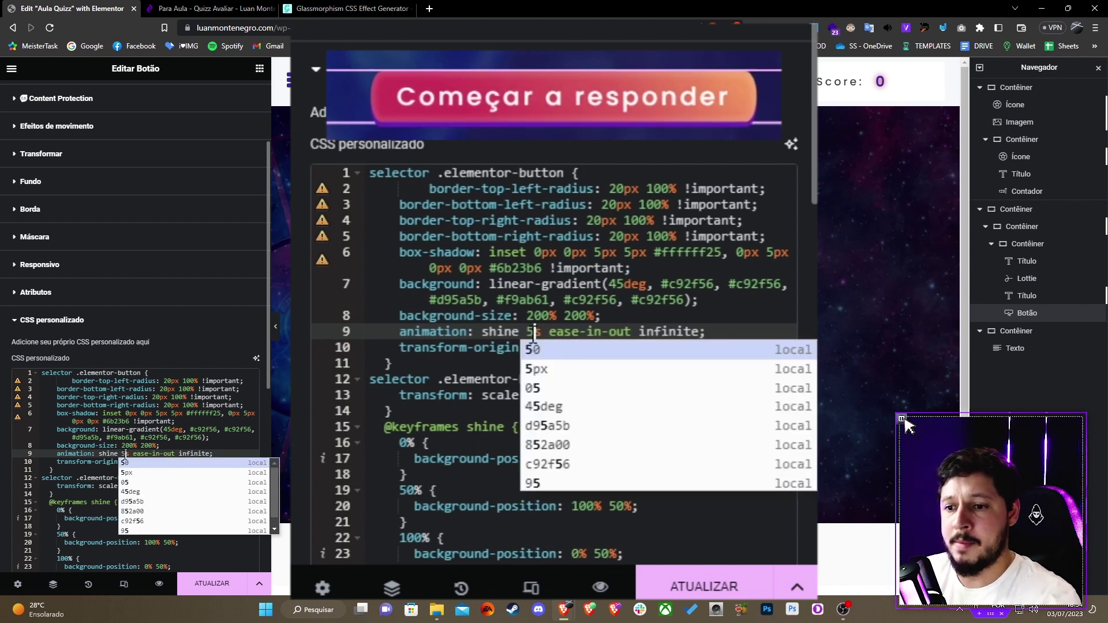
Step: Examine the gradient line, hover rule, shine keyframes and active-state rule in the button's custom CSS
click(491, 283)
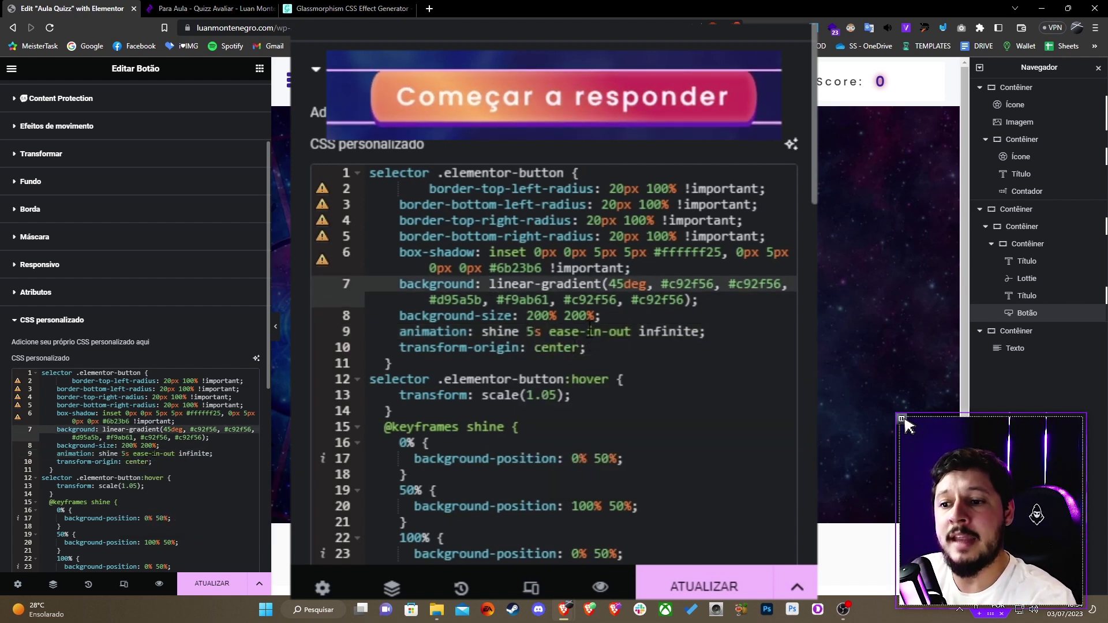
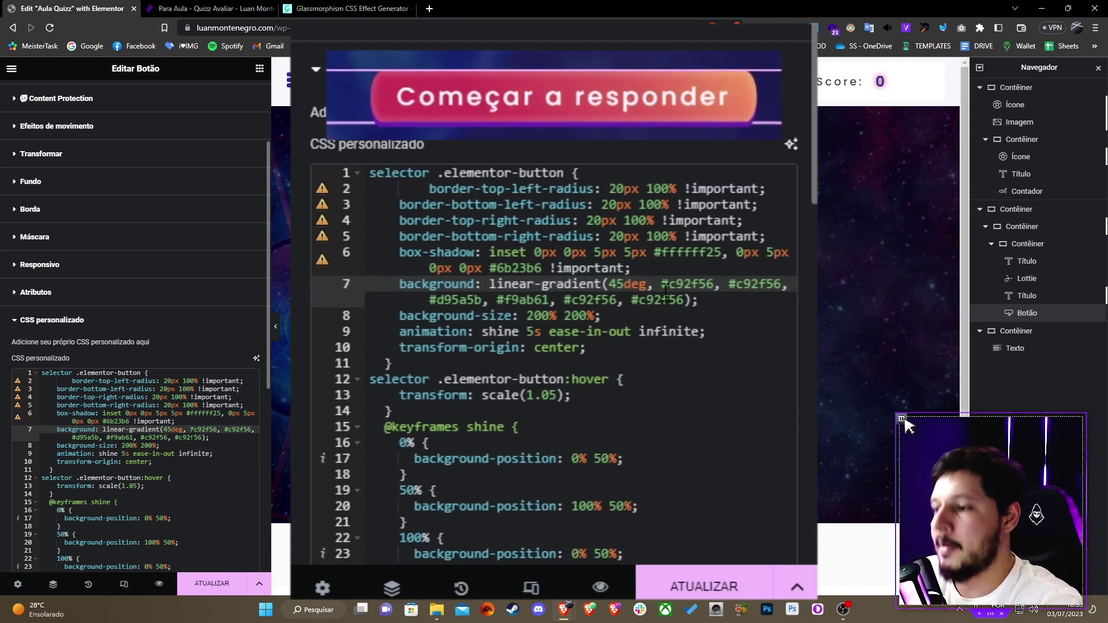
scroll(173, 445, down, 2)
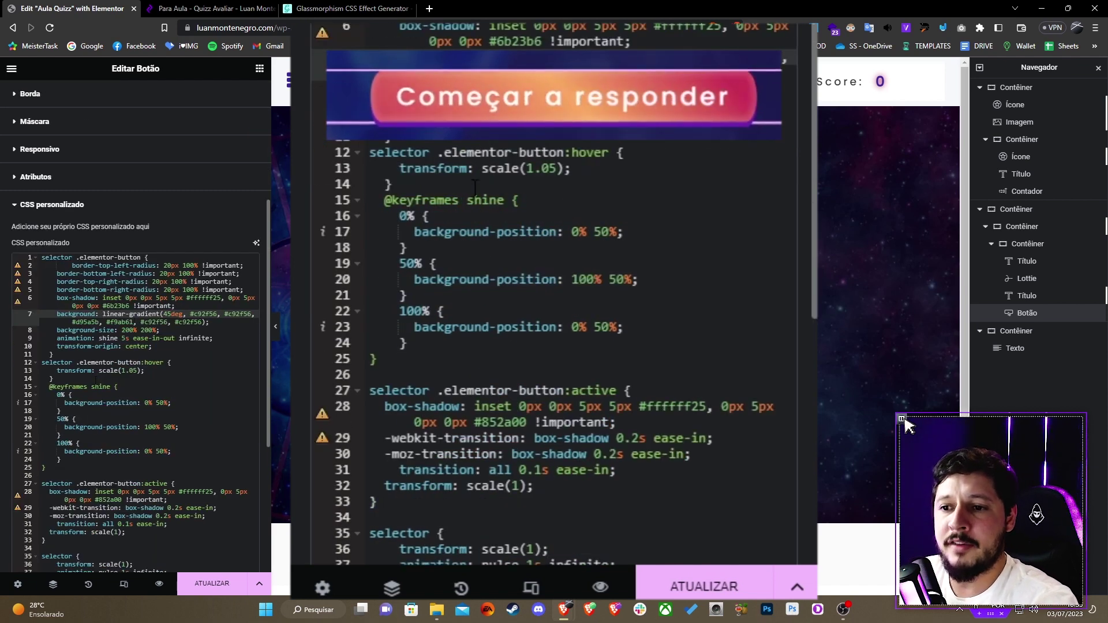
click(157, 362)
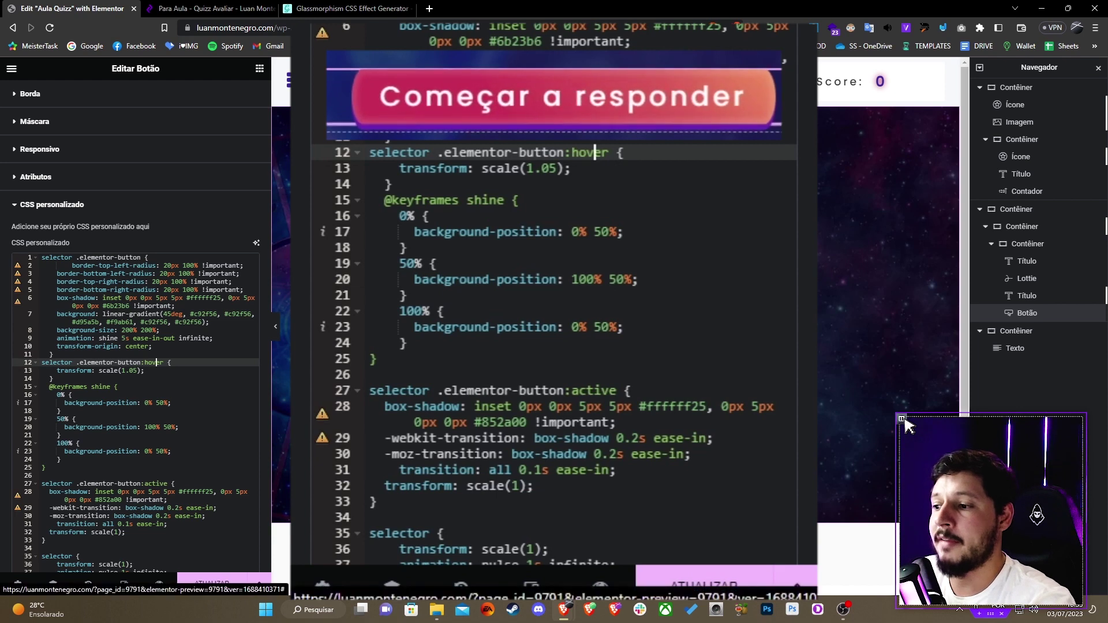
click(147, 400)
scroll(145, 398, down, 1)
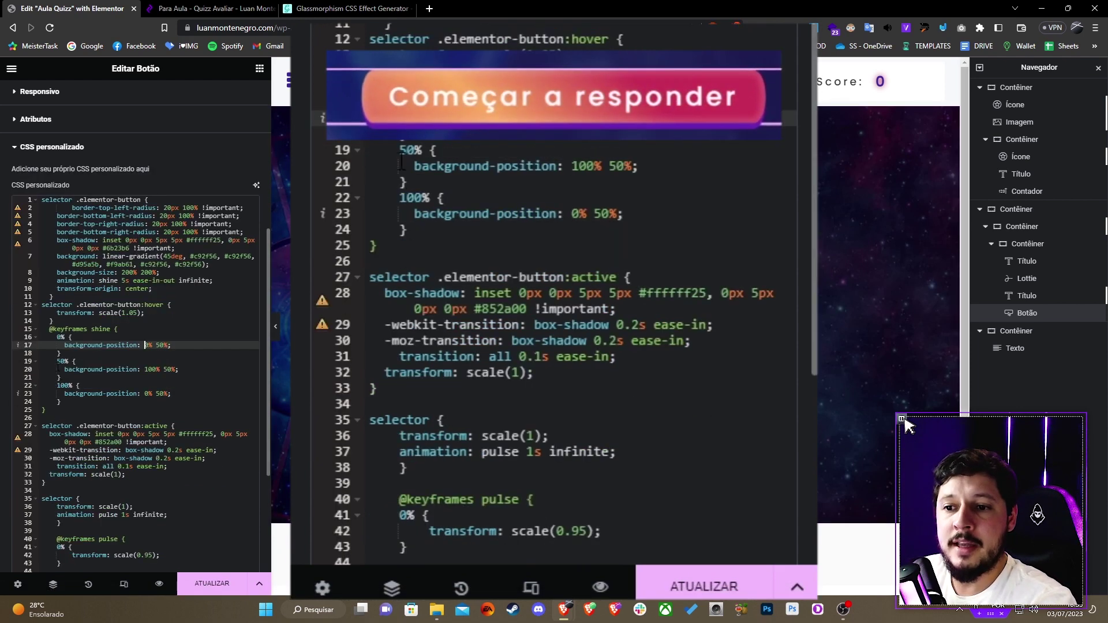
click(117, 324)
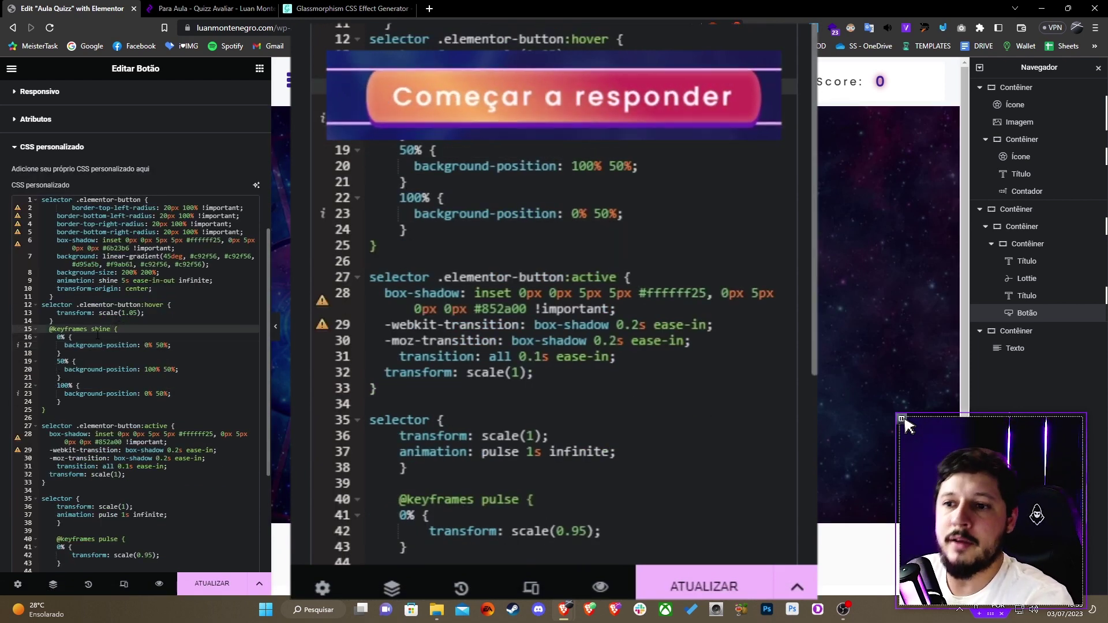
click(136, 348)
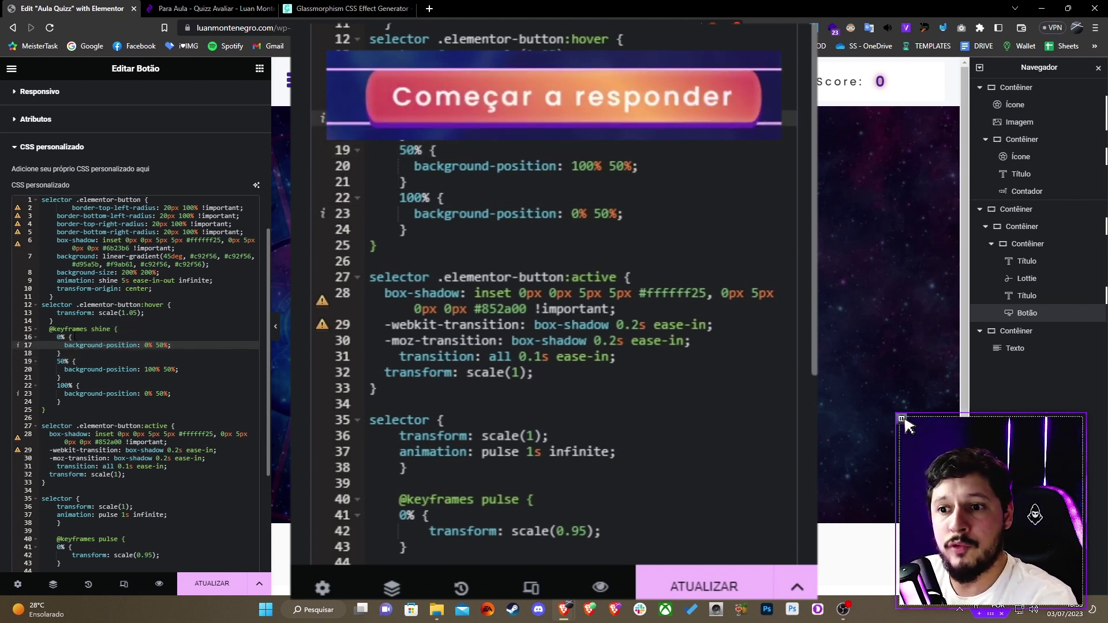
key(Down)
key(Down)
key(Down)
key(Down)
key(Down)
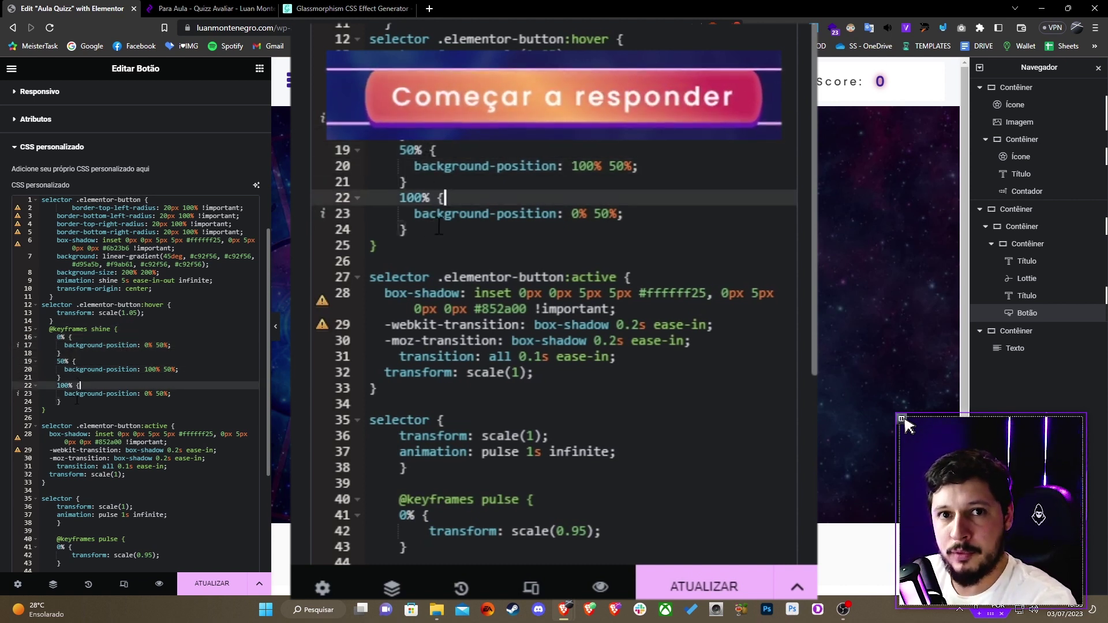
scroll(142, 409, down, 2)
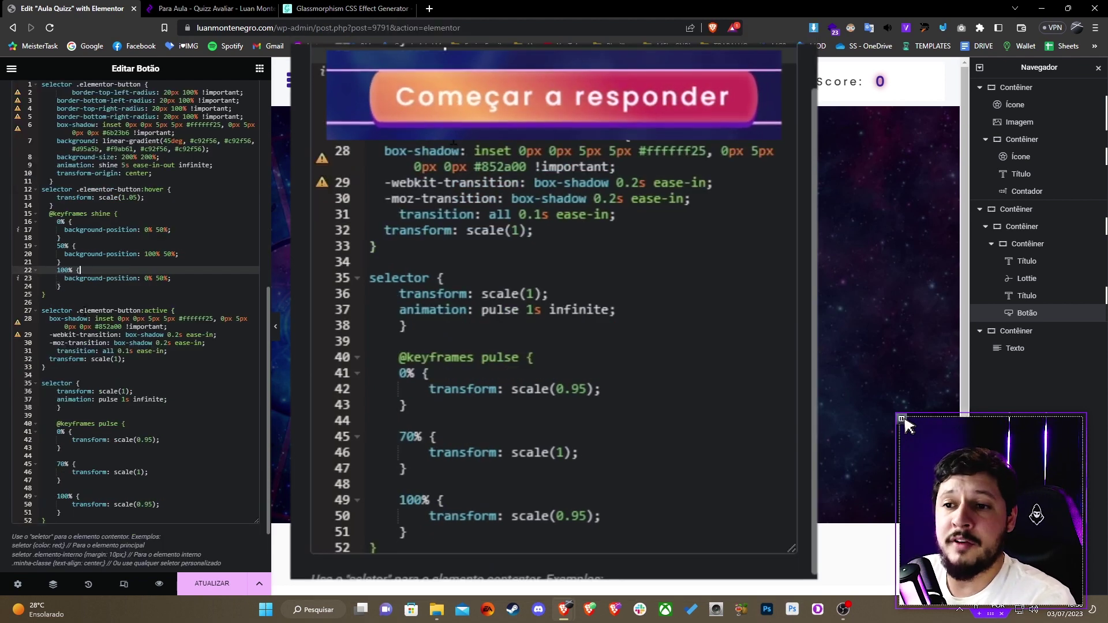
drag(84, 302, 186, 358)
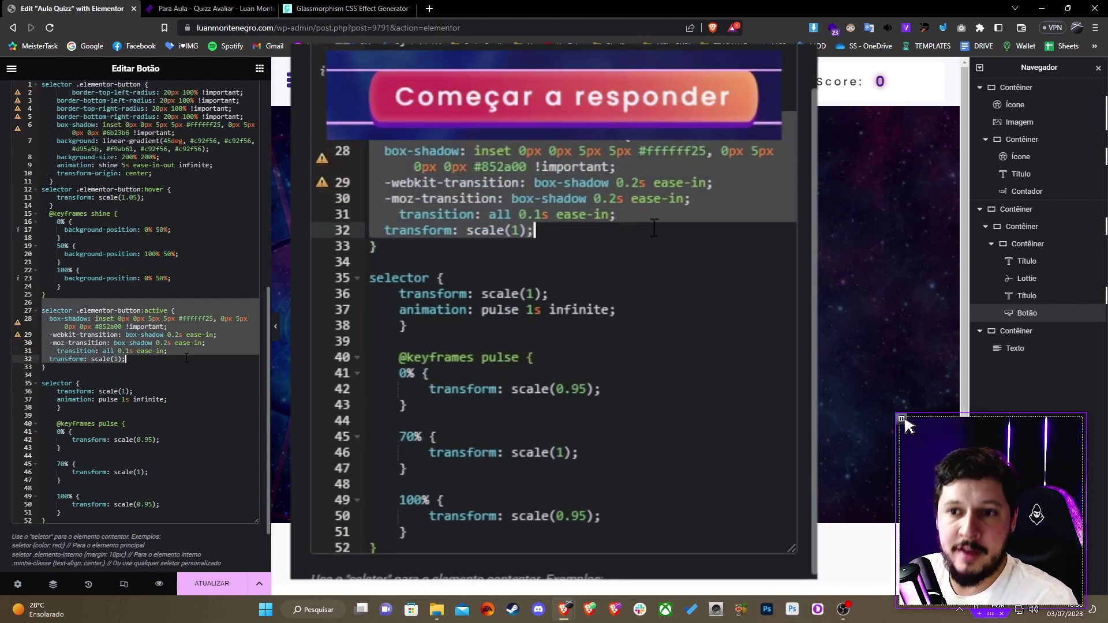
scroll(116, 346, down, 1)
Step: Try deleting the pulse animation rule and its keyframes from the end of the button's CSS, and undo the deletion
click(78, 325)
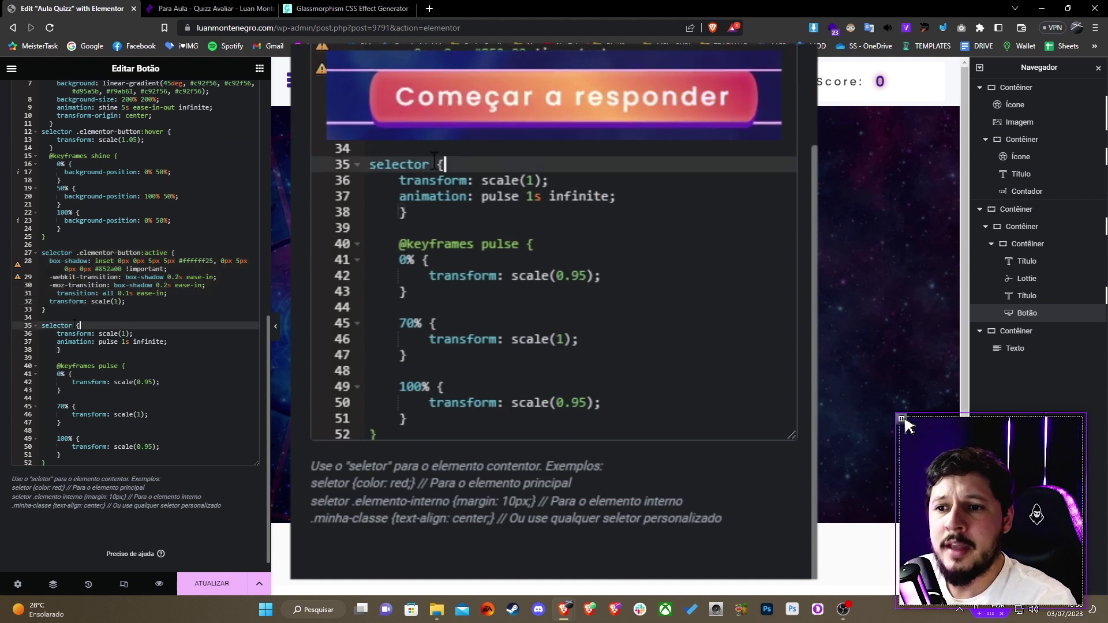
drag(42, 328, 160, 475)
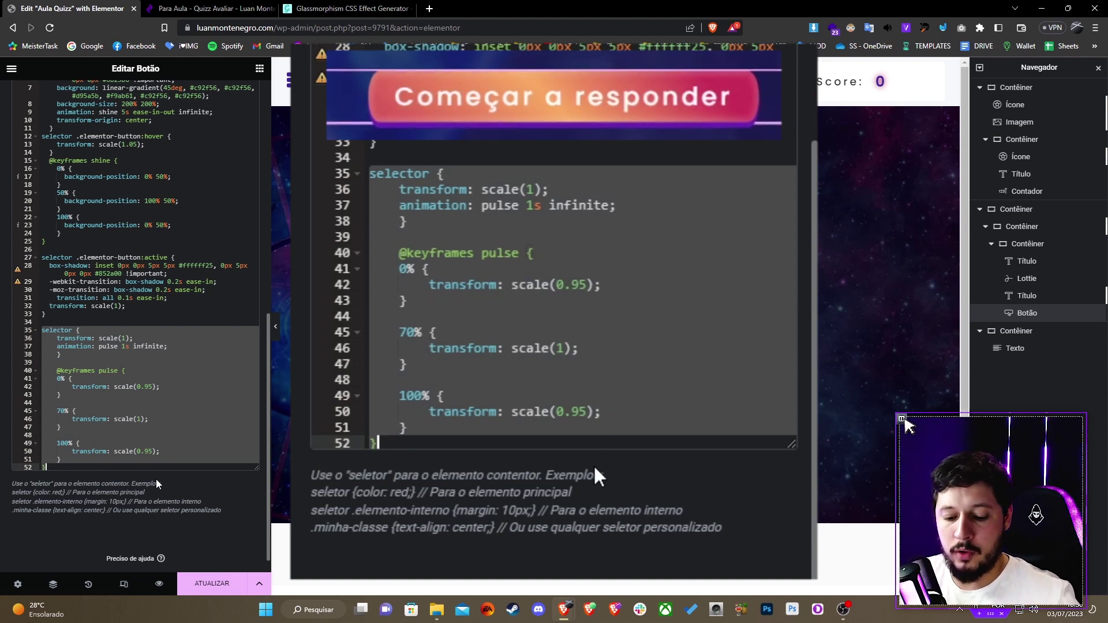
key(BackSpace)
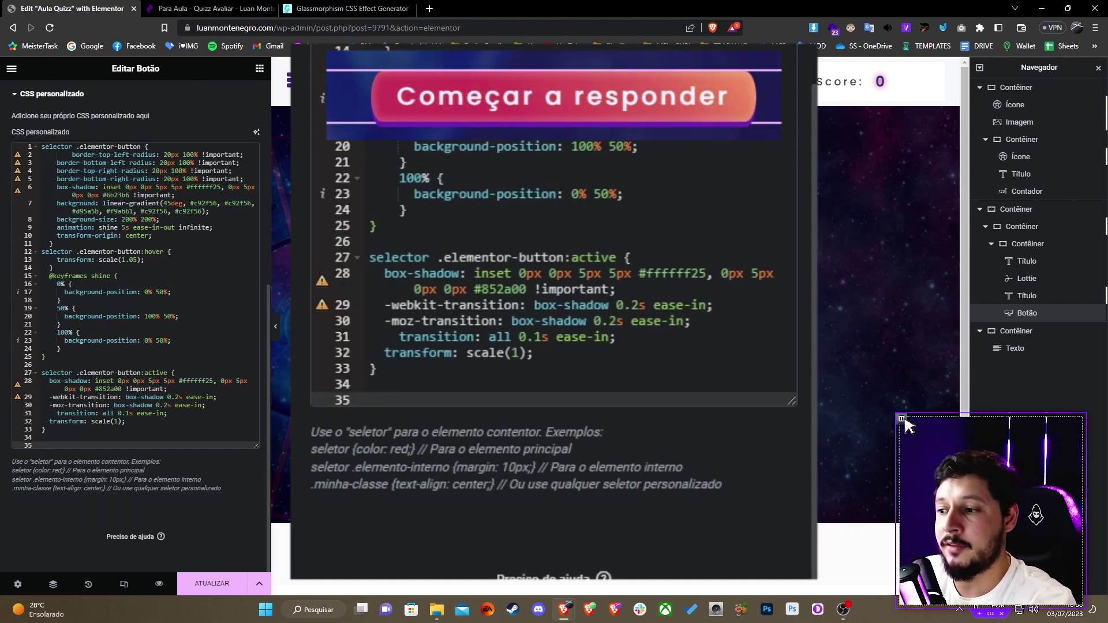
key(ctrl+z)
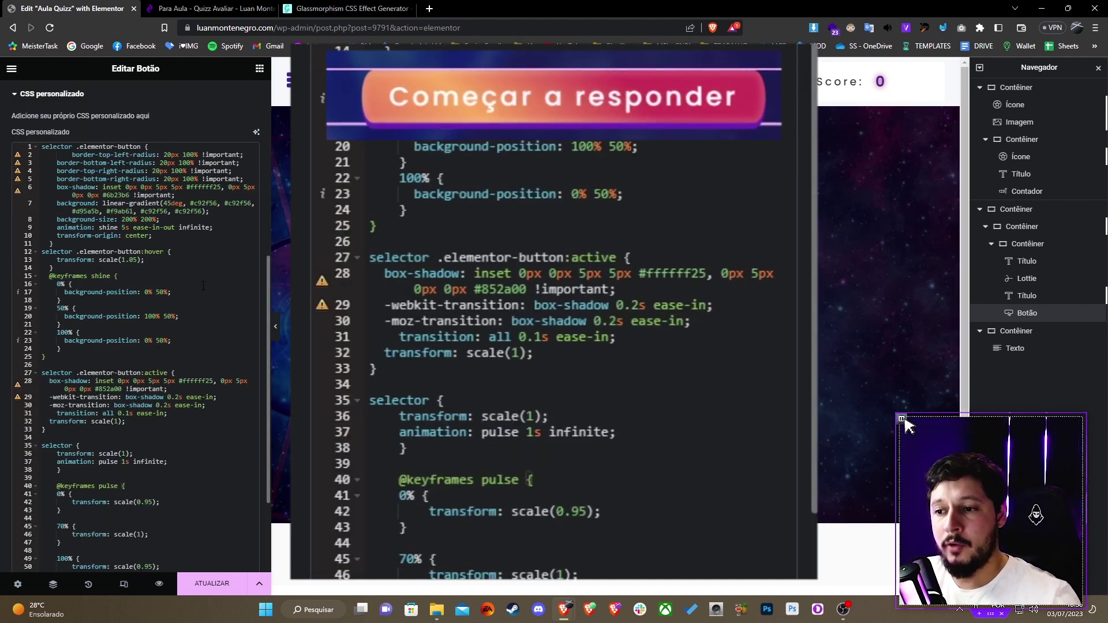
scroll(204, 286, down, 3)
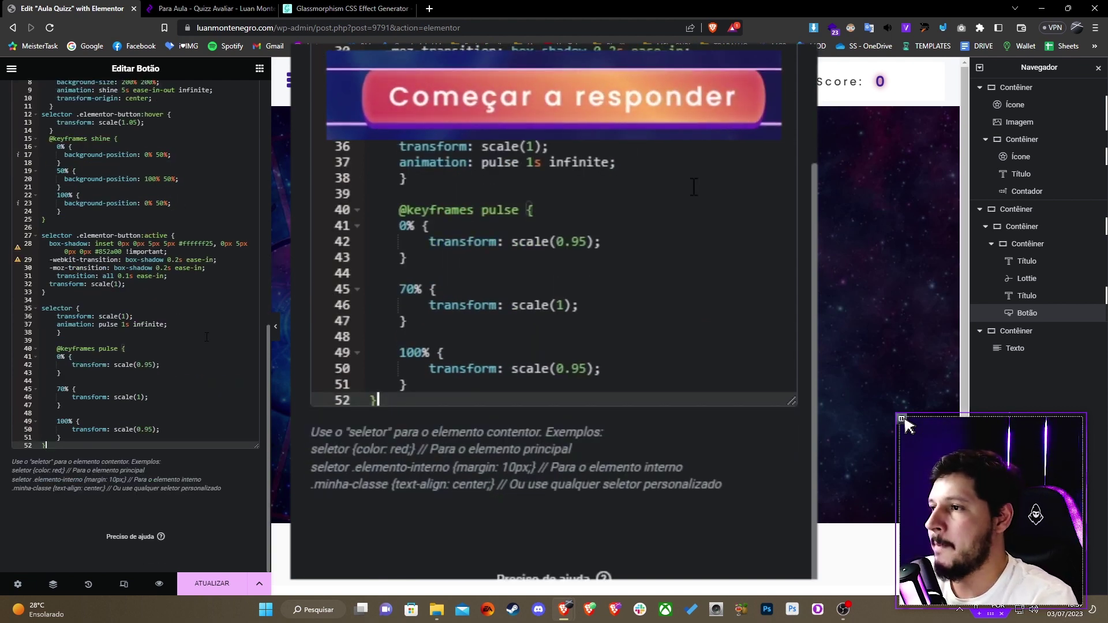
Step: Duplicate the inner container that holds the quiz headings, zodiac Lottie and button
click(454, 166)
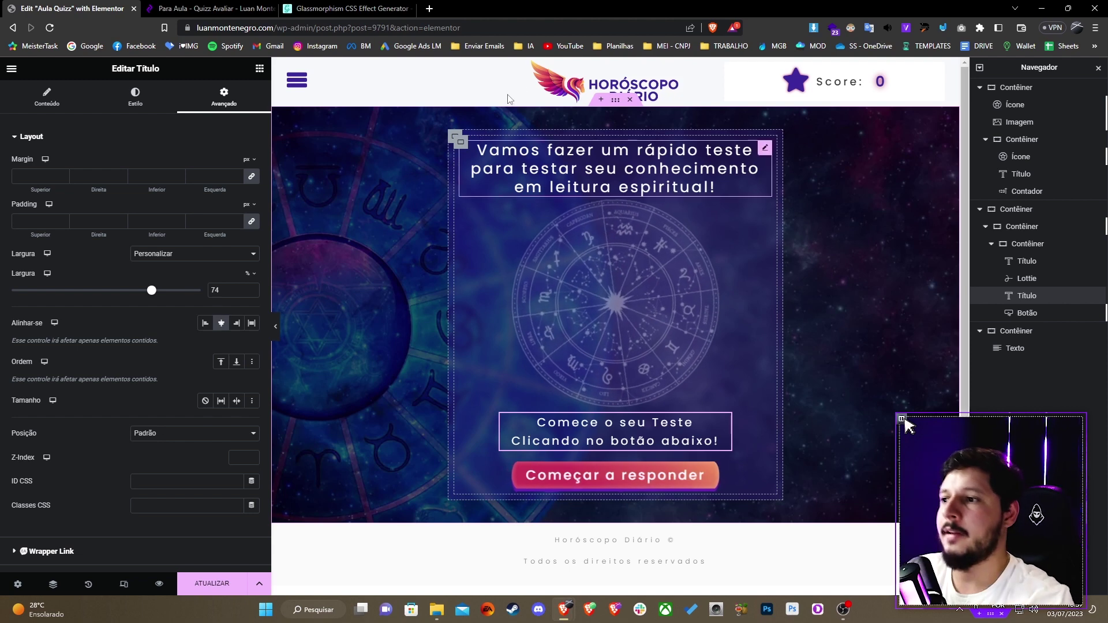
click(460, 142)
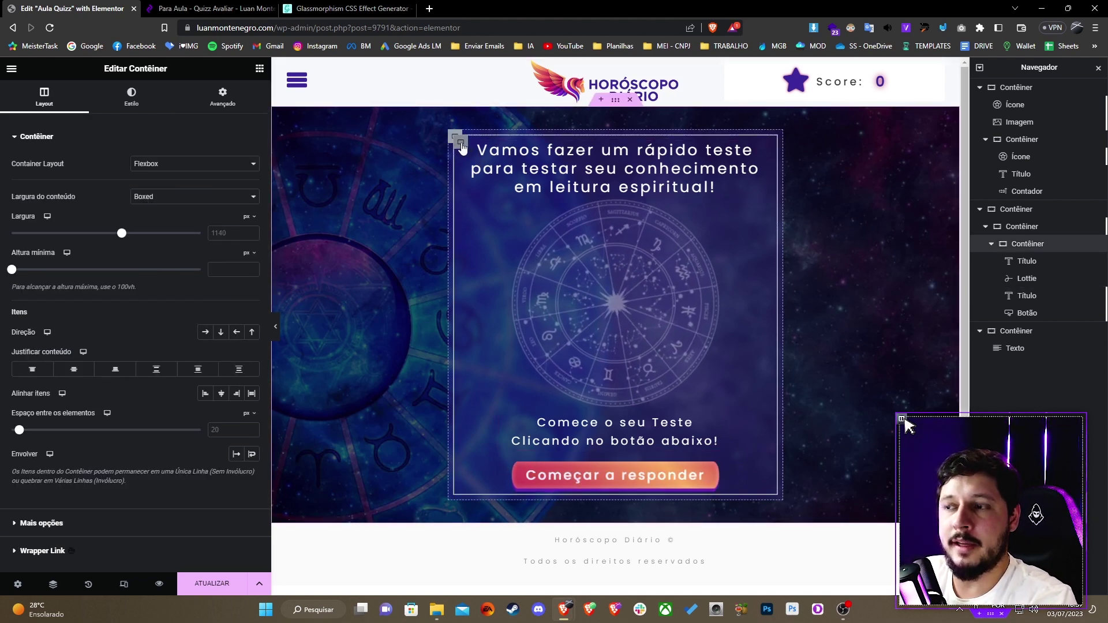
right_click(460, 142)
key(ctrl+d)
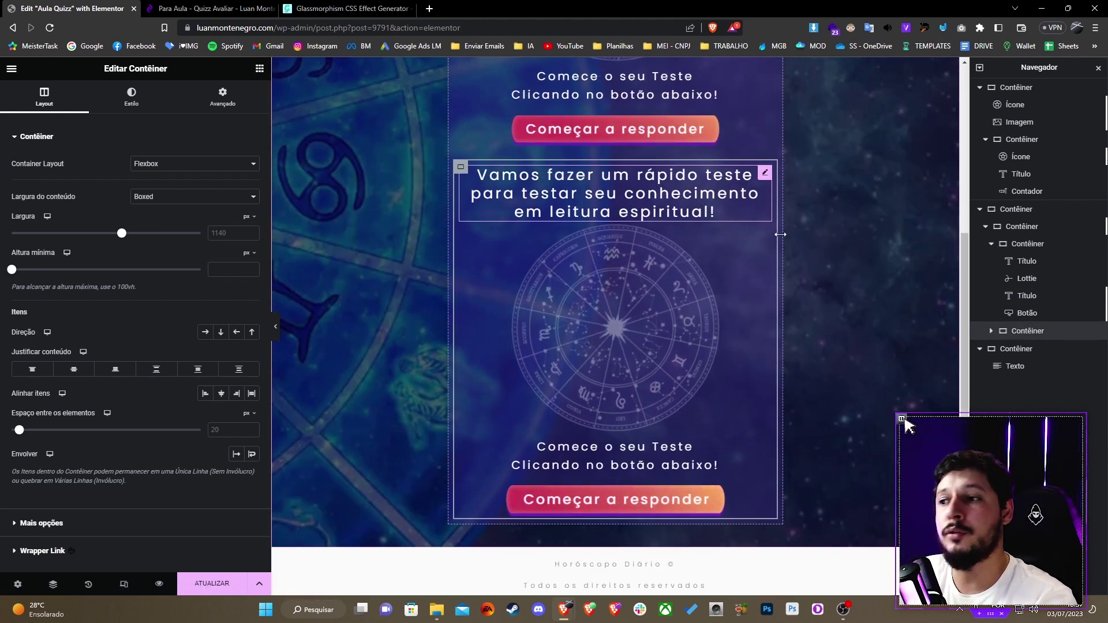
Step: Replace the zodiac Lottie in the duplicated container with an Image widget between the two headings
right_click(597, 276)
click(635, 508)
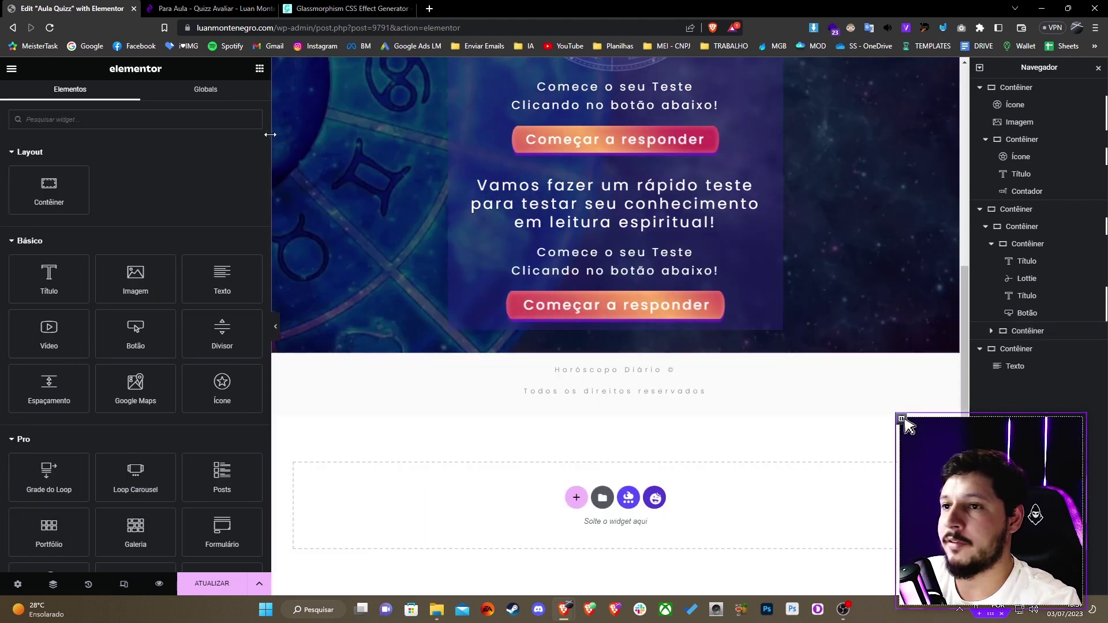
drag(135, 277, 658, 253)
Step: Change the duplicated container's upper heading to "Qual signo você acredita que essa imagem se refere?"
click(577, 196)
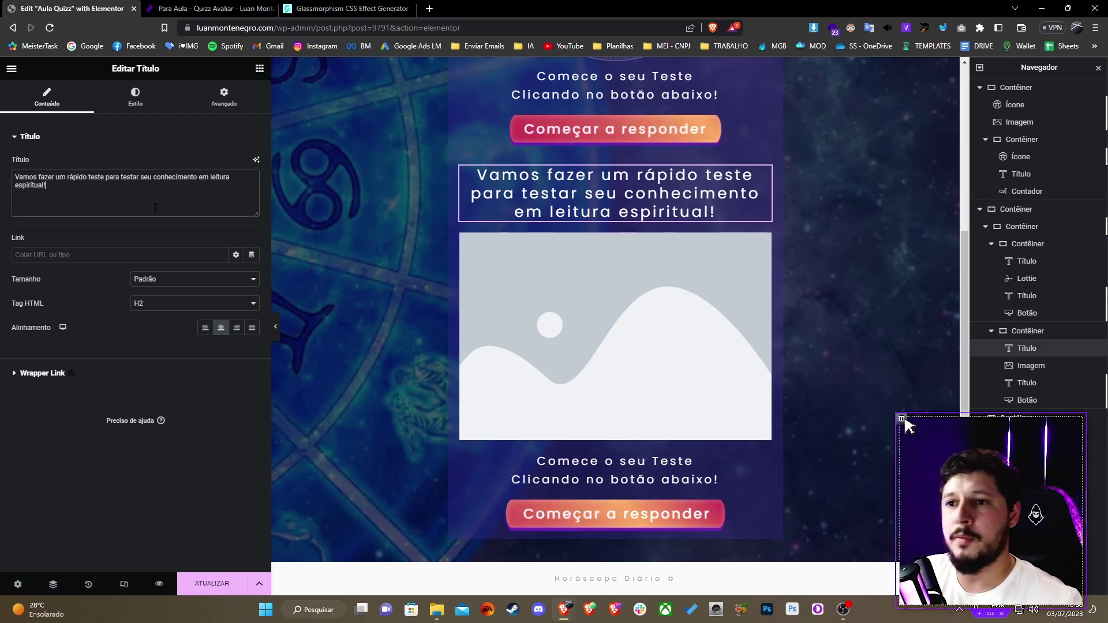
triple_click(156, 207)
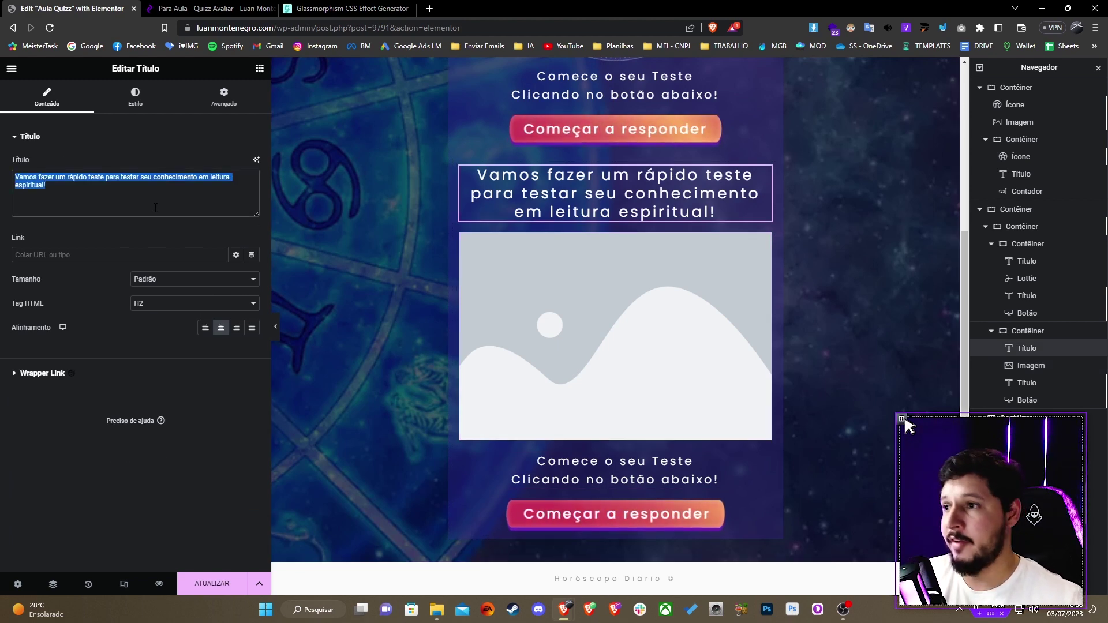
text(Qual signo você acredita que essa imagem se refere?)
Step: Choose the couple illustration Get-Back-Your-Love-Step-17-copy.webp from the media library for the new Image widget
click(615, 335)
click(157, 225)
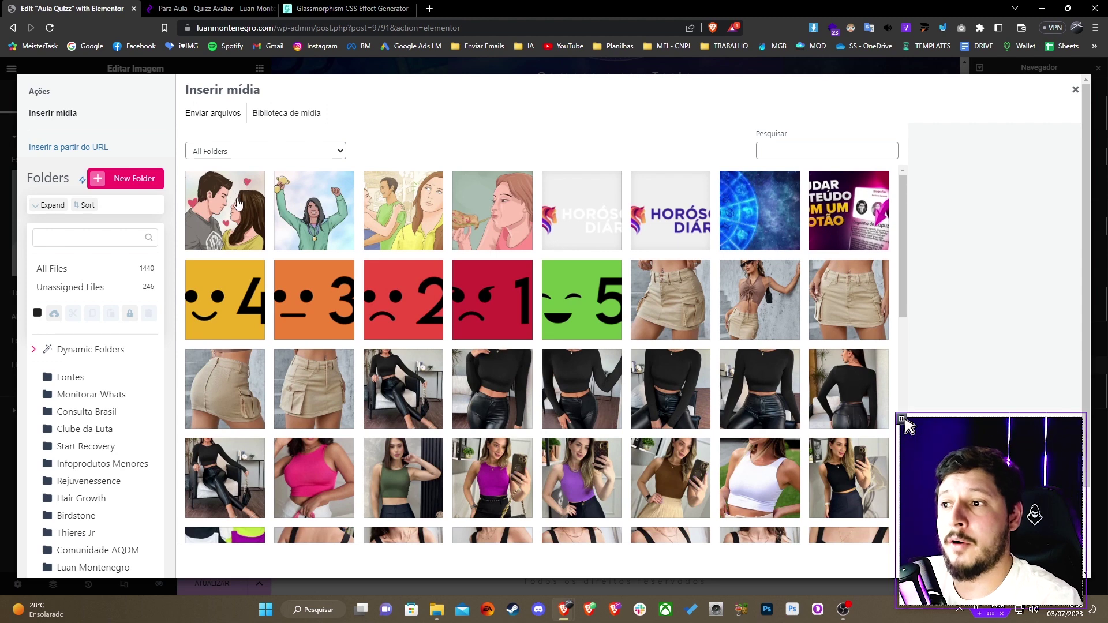
click(237, 203)
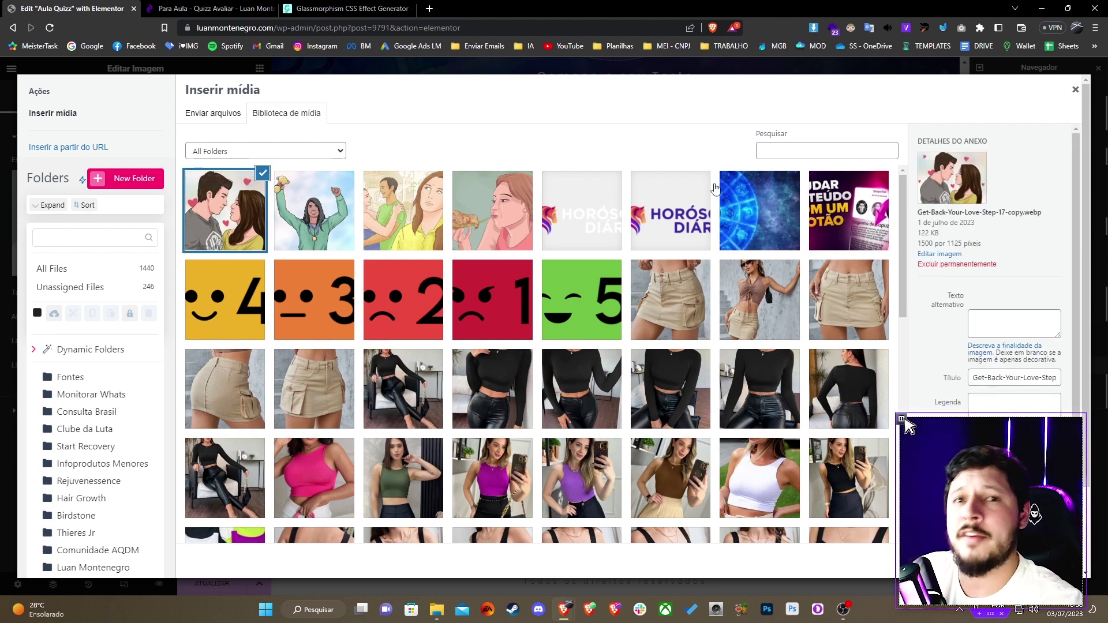
Step: Insert the selected couple illustration Get-Back-Your-Love-Step-17-copy.webp into the question block and set its width to 70%
click(1038, 560)
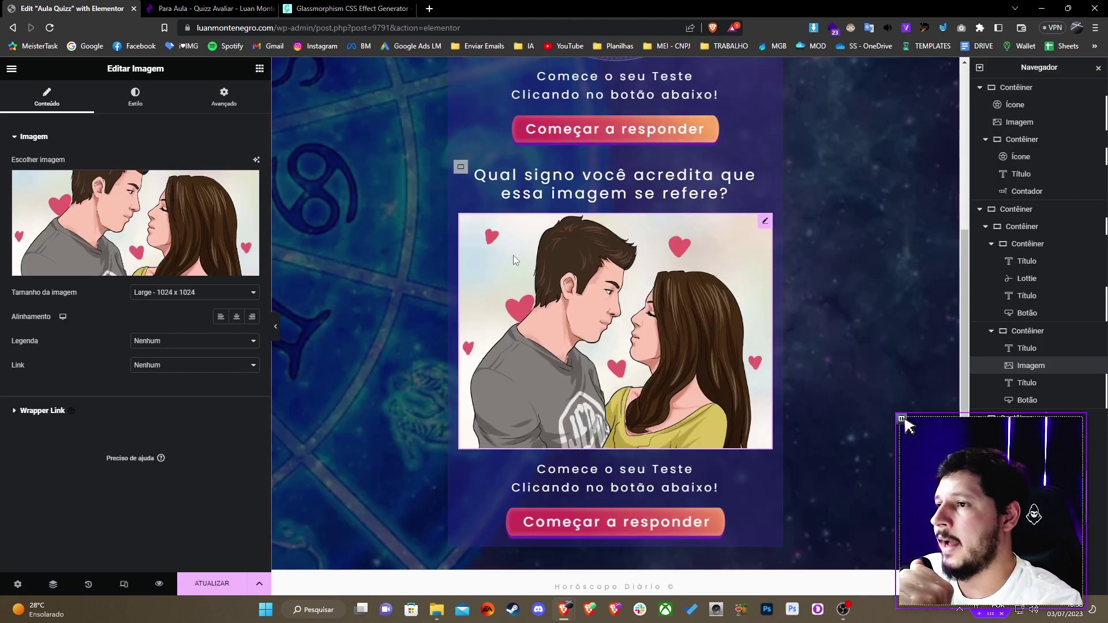
click(135, 97)
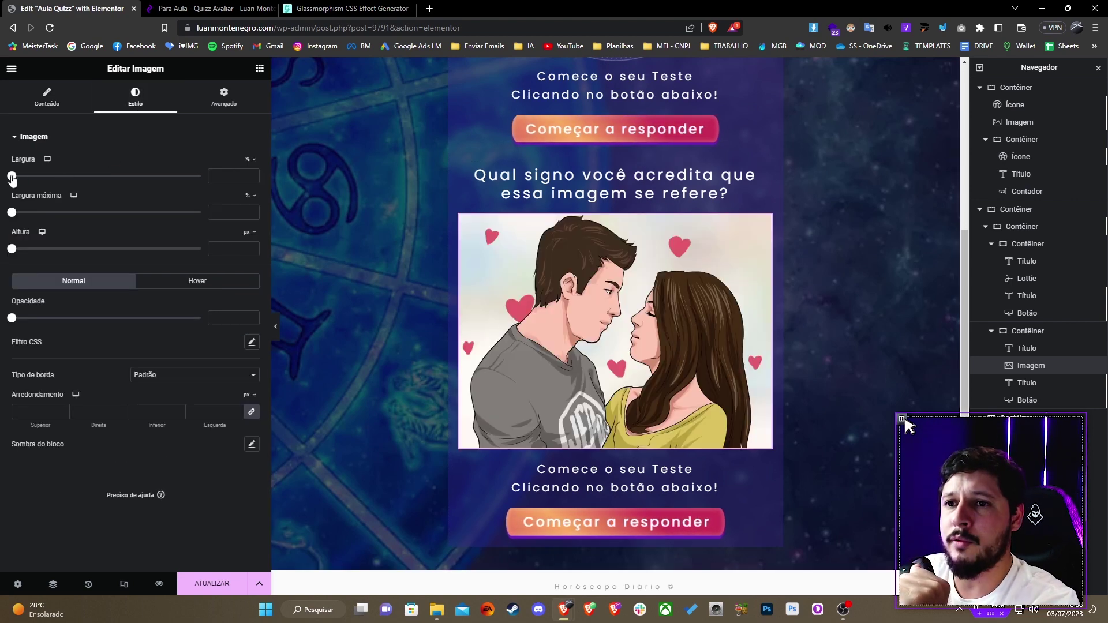
drag(11, 176, 141, 194)
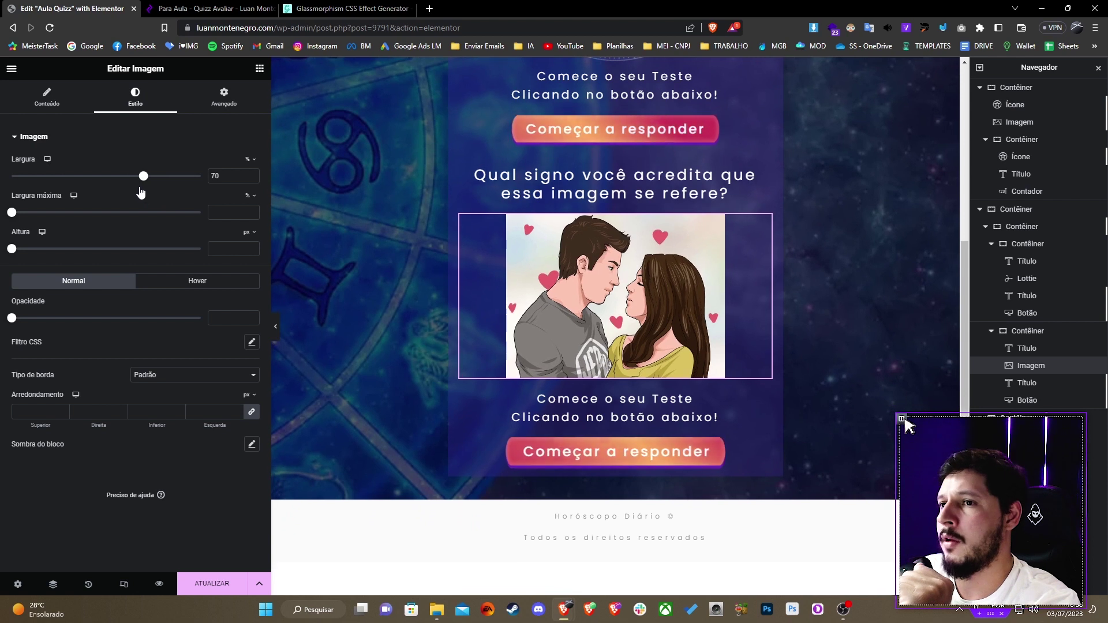
Step: Replace the heading text below the couple image with "Vale 27 pontos"
click(615, 407)
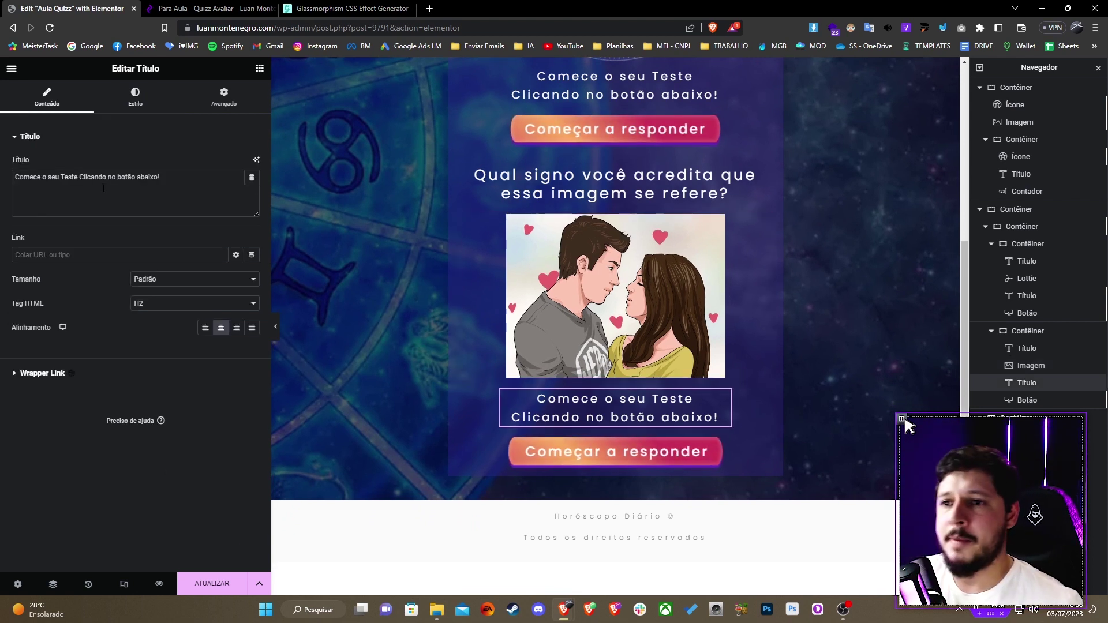
triple_click(103, 184)
text(Vale )
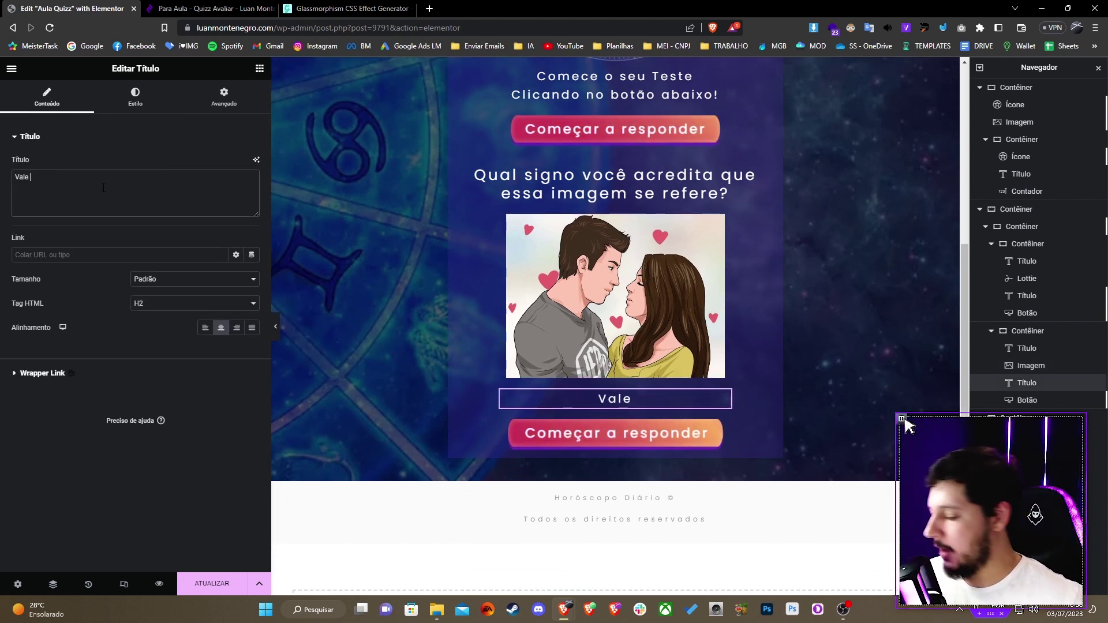
text(27 pontos)
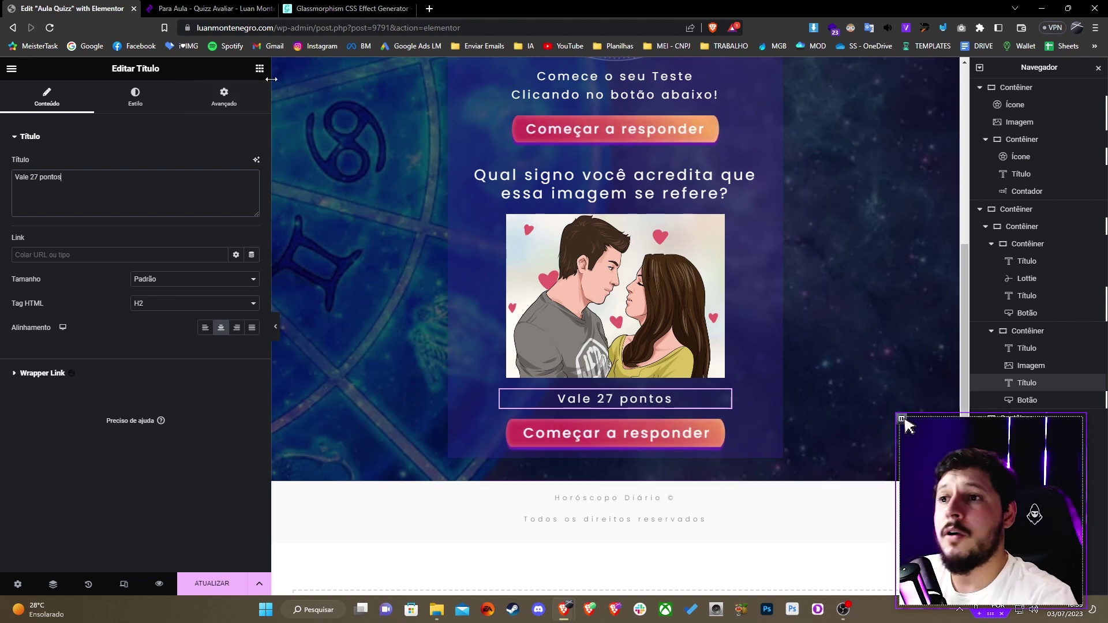
Step: Add a container below the "Vale 27 pontos" heading and move the lower "Começar a responder" button into it
click(260, 68)
drag(49, 191, 628, 406)
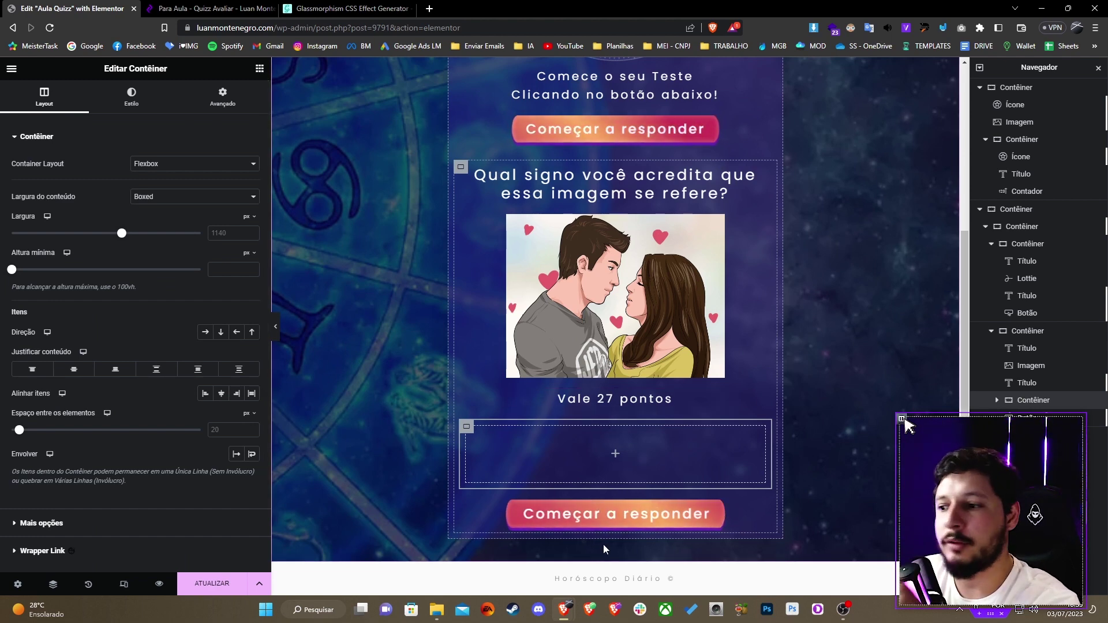
drag(655, 521, 645, 442)
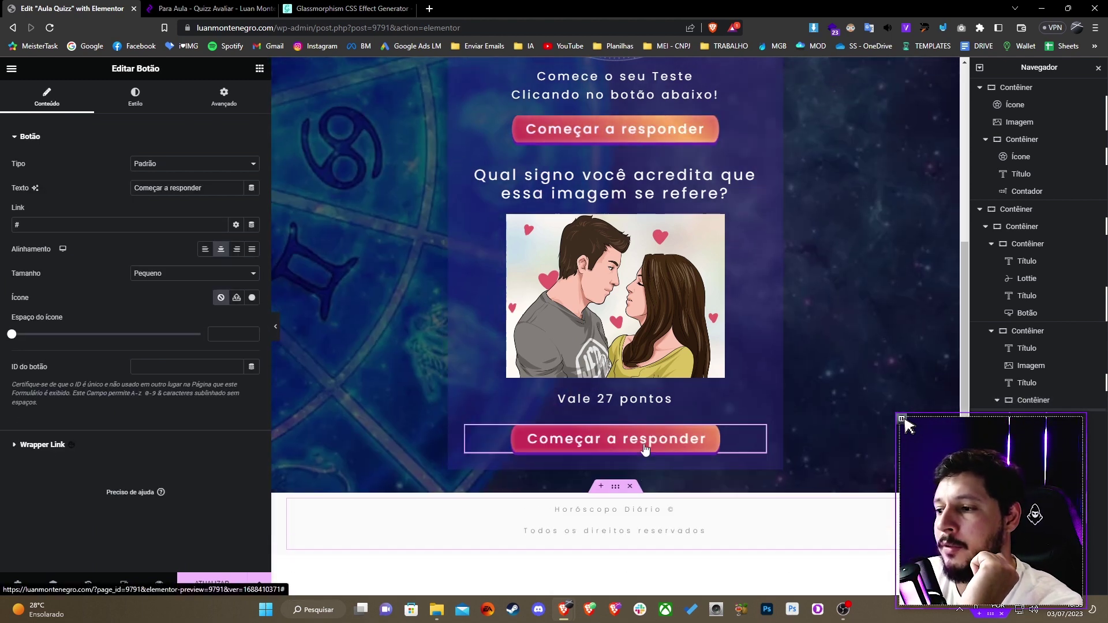
Step: Delete the pulse animation rules, from the last selector block through its keyframes, from the lower button's custom CSS
click(233, 104)
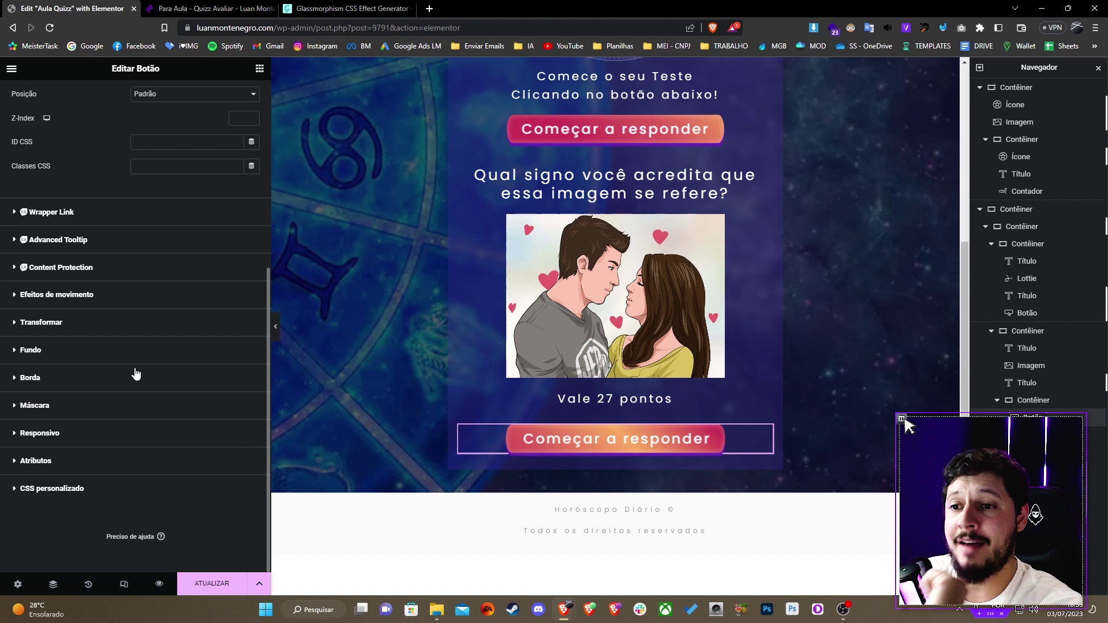
click(53, 485)
scroll(136, 462, down, 3)
scroll(136, 462, down, 5)
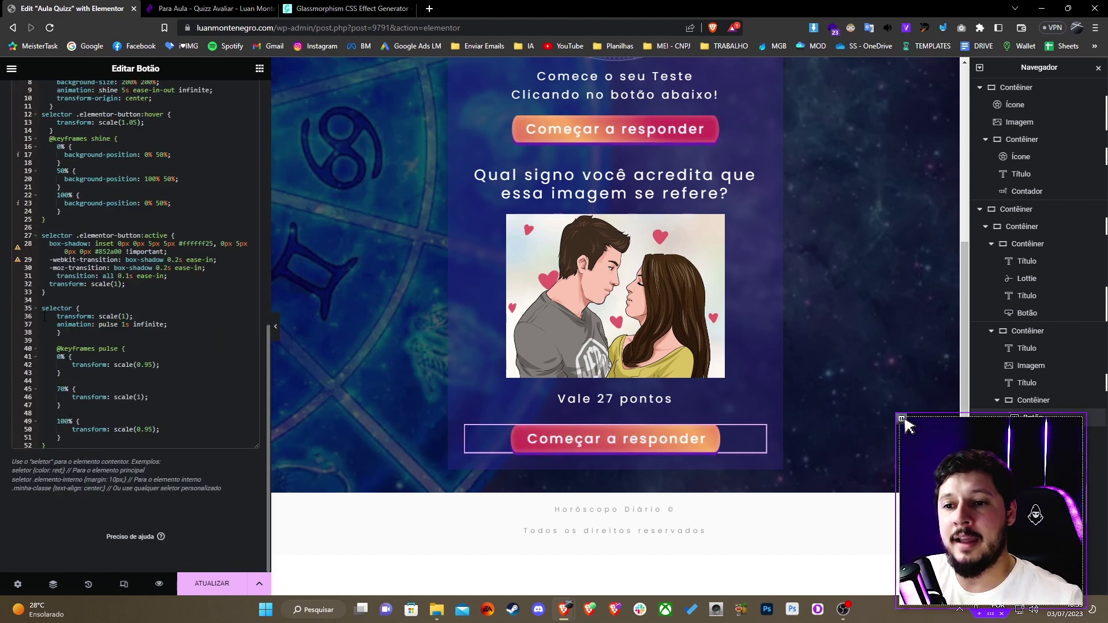
drag(41, 308, 80, 421)
drag(153, 448, 180, 470)
key(BackSpace)
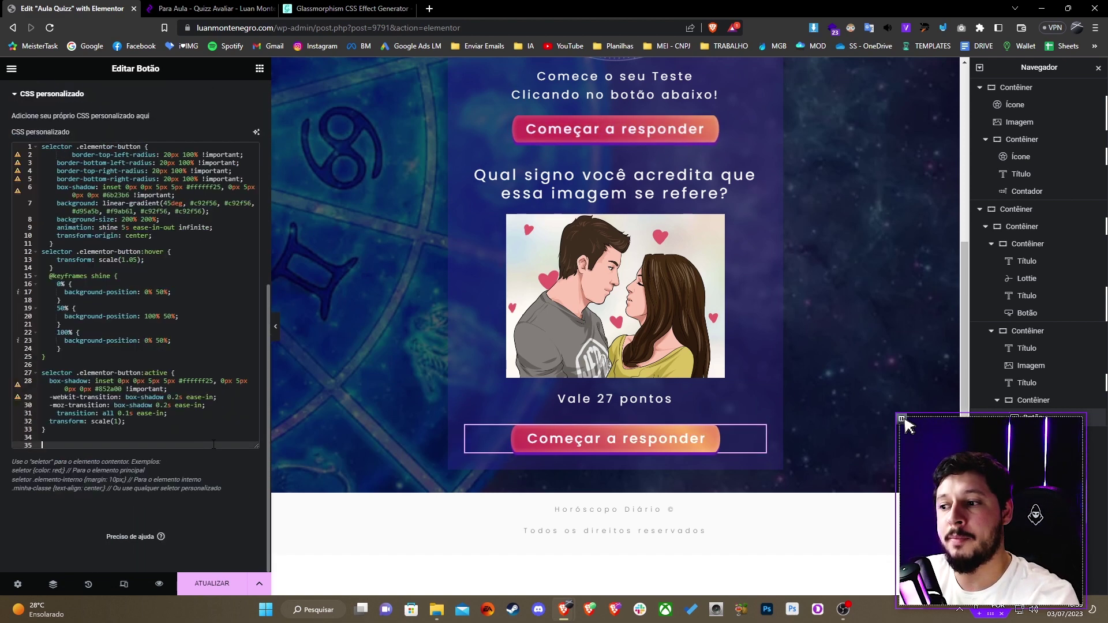
Step: Reduce the font size of the button inside the new container to 16 px
right_click(553, 439)
right_click(552, 442)
right_click(538, 444)
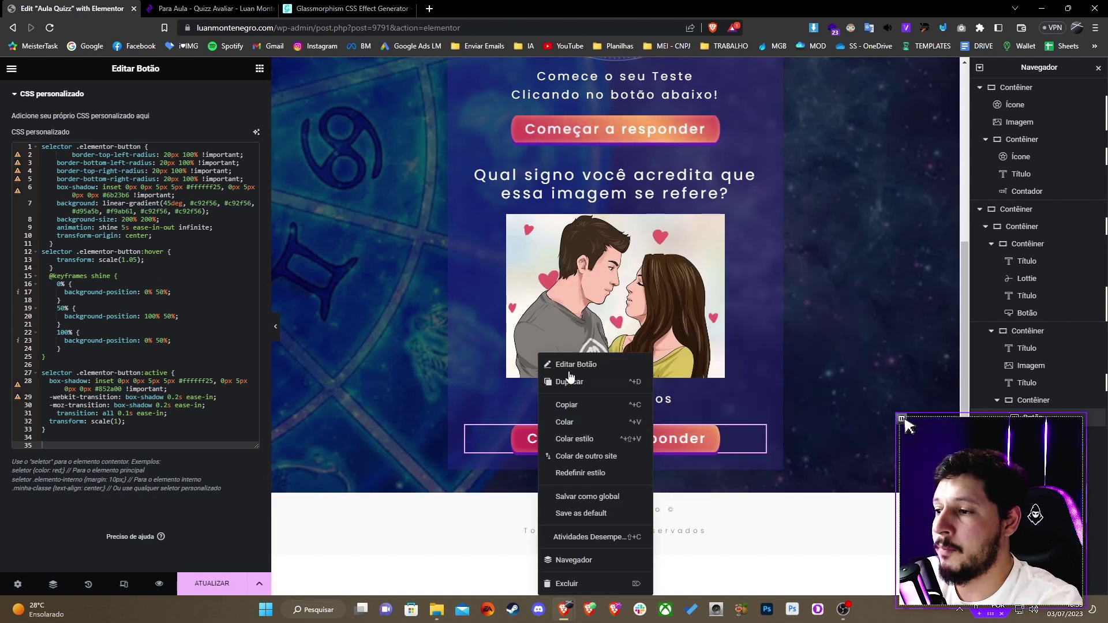
click(568, 365)
scroll(135, 120, up, 4)
scroll(134, 118, up, 2)
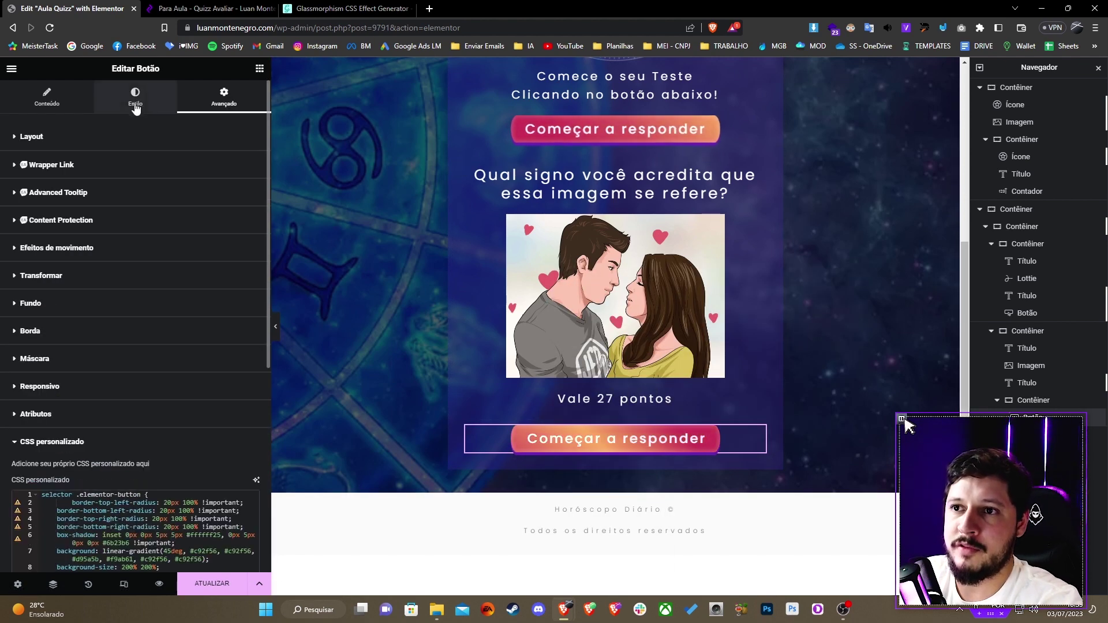
click(135, 95)
click(252, 187)
click(238, 281)
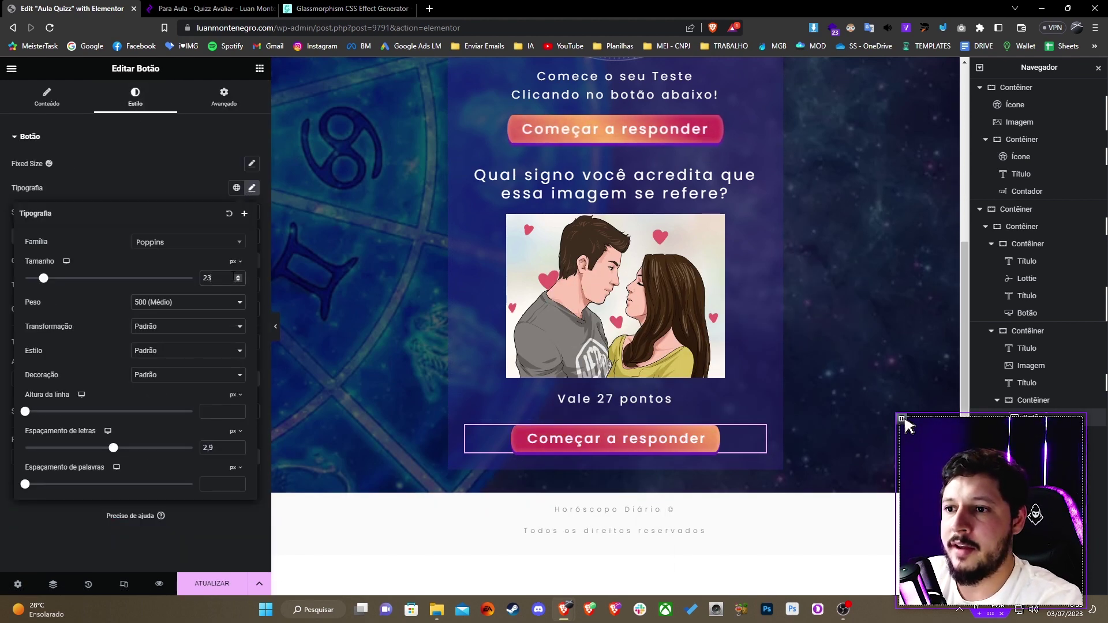
click(238, 280)
click(238, 281)
click(238, 280)
click(238, 280)
click(238, 280)
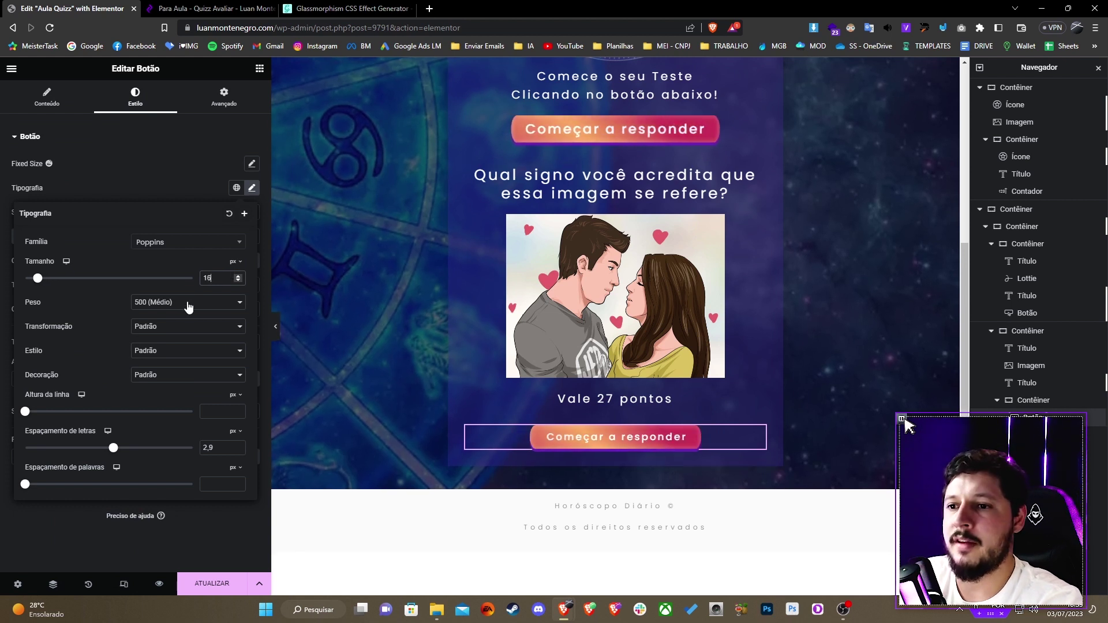
Step: Set the lower button's font weight to 300 (Claro) and its font size to 15 px
click(185, 302)
click(173, 340)
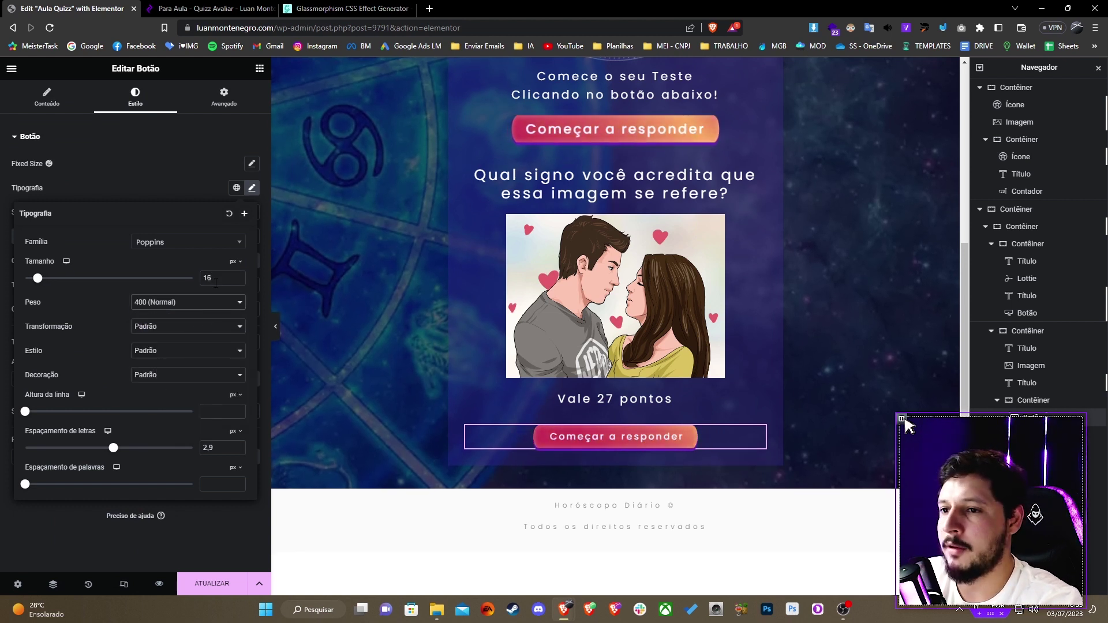
click(218, 302)
click(173, 330)
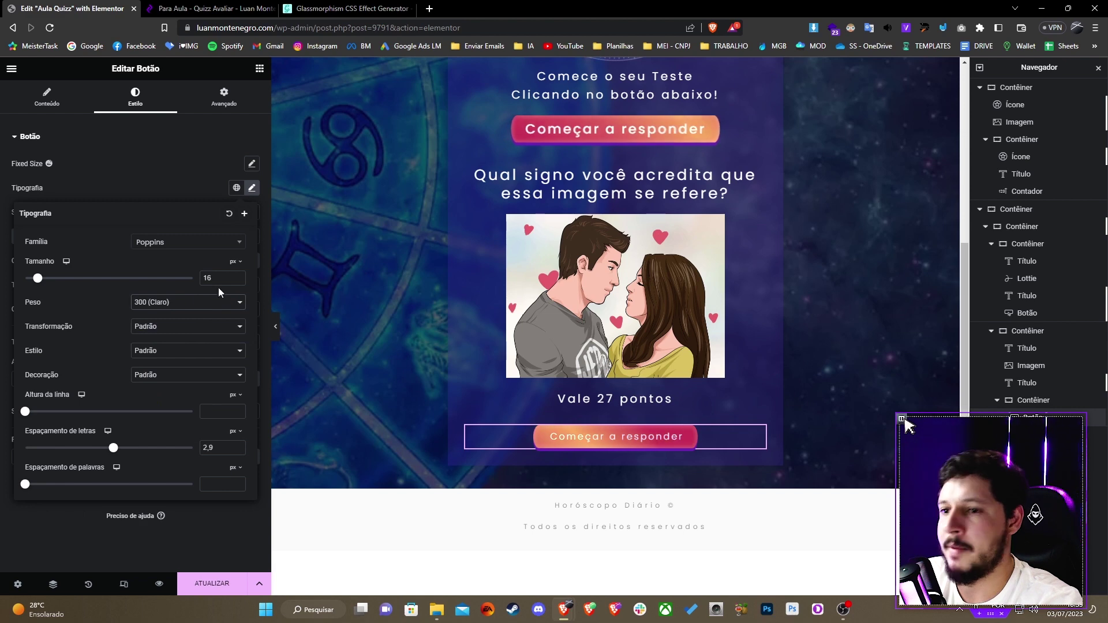
Step: Duplicate the small button twice and set its container's direction to a horizontal row
right_click(612, 437)
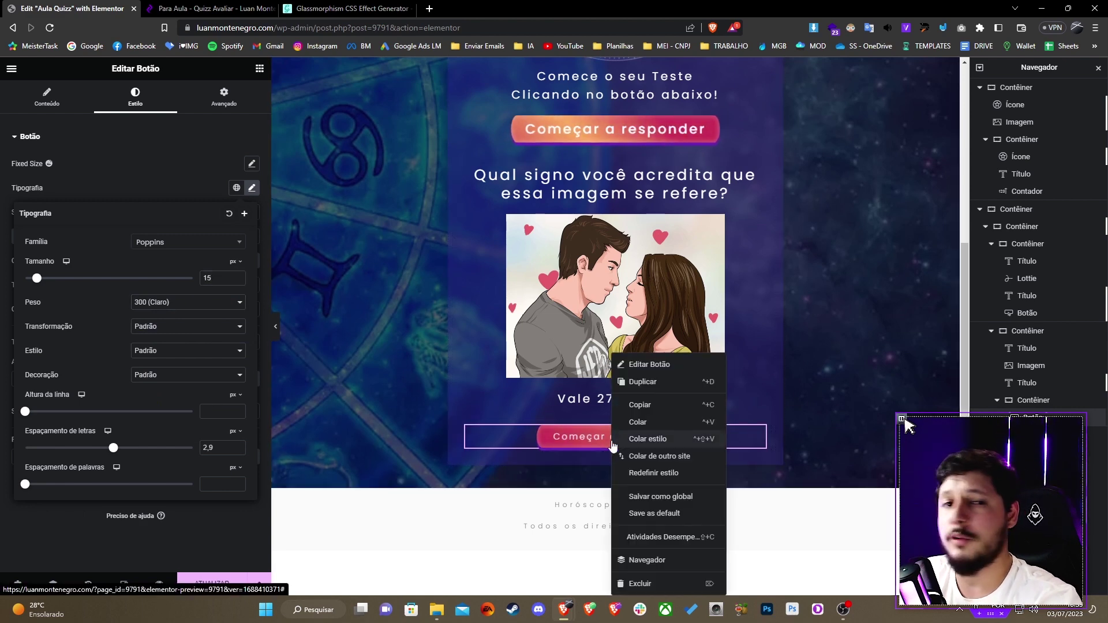
click(639, 383)
right_click(638, 471)
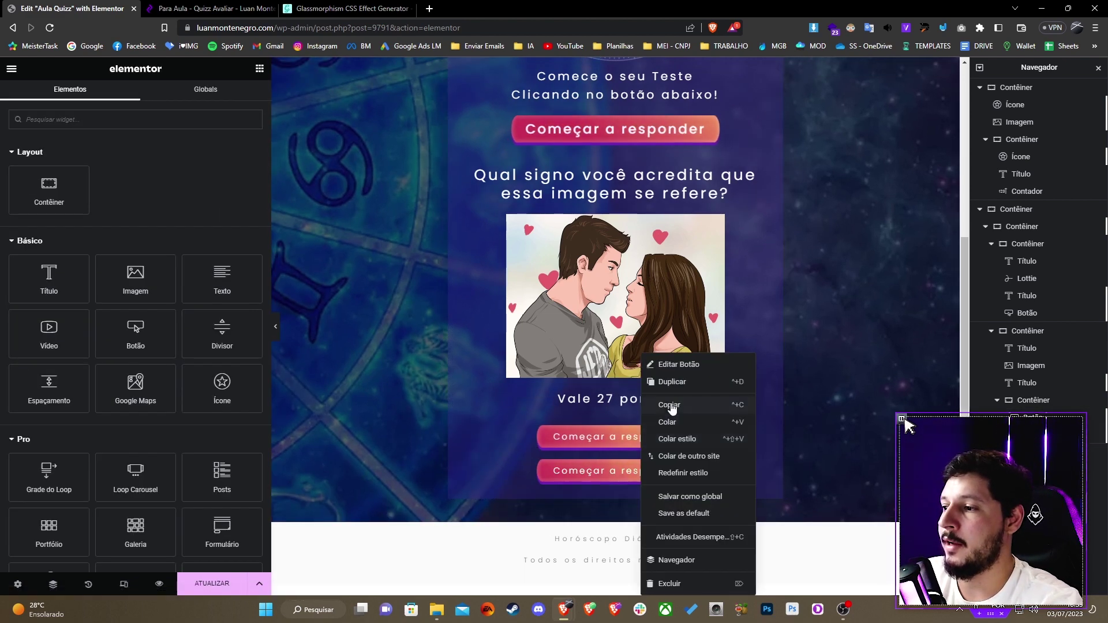
click(656, 384)
click(466, 426)
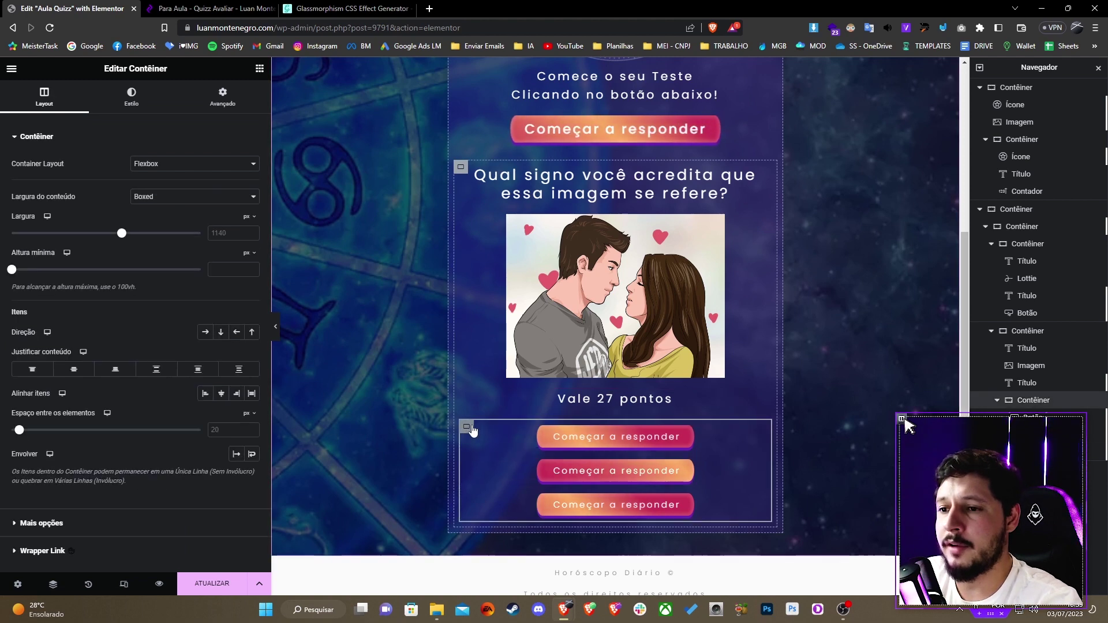
click(205, 332)
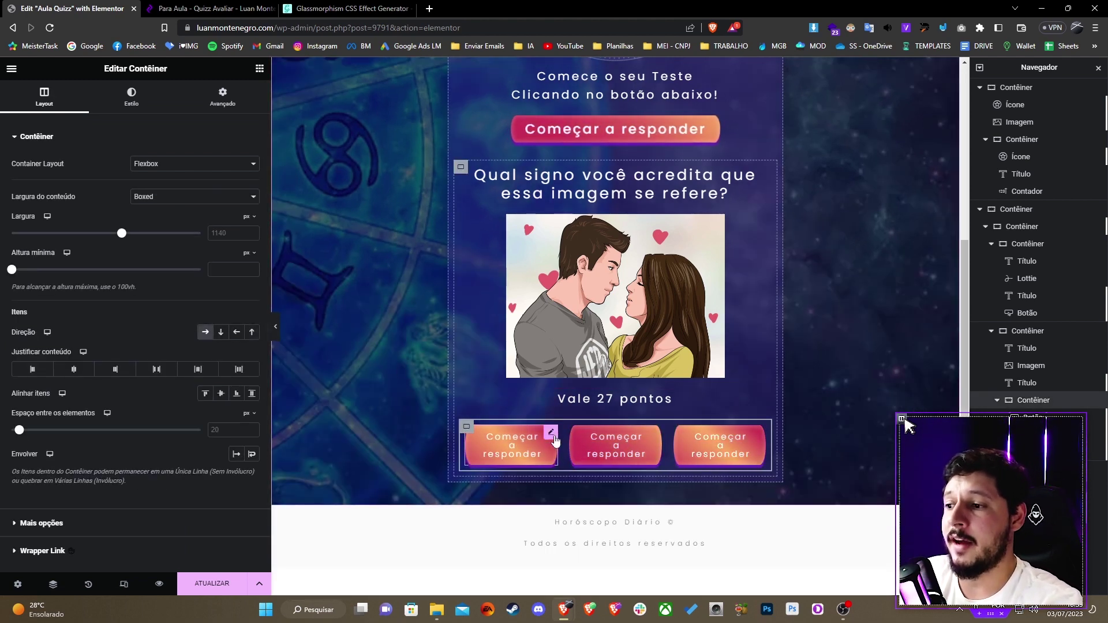
Step: Change the texts of the three answer buttons to "Capricórnio", "Peixes" and "Virgem", in that order
click(552, 434)
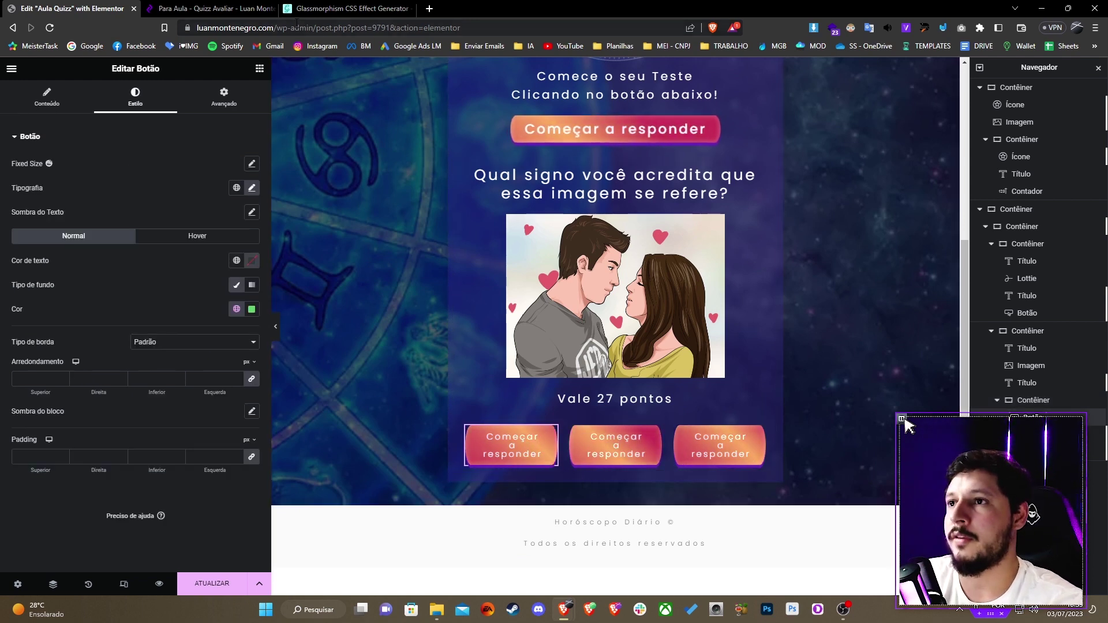
click(509, 445)
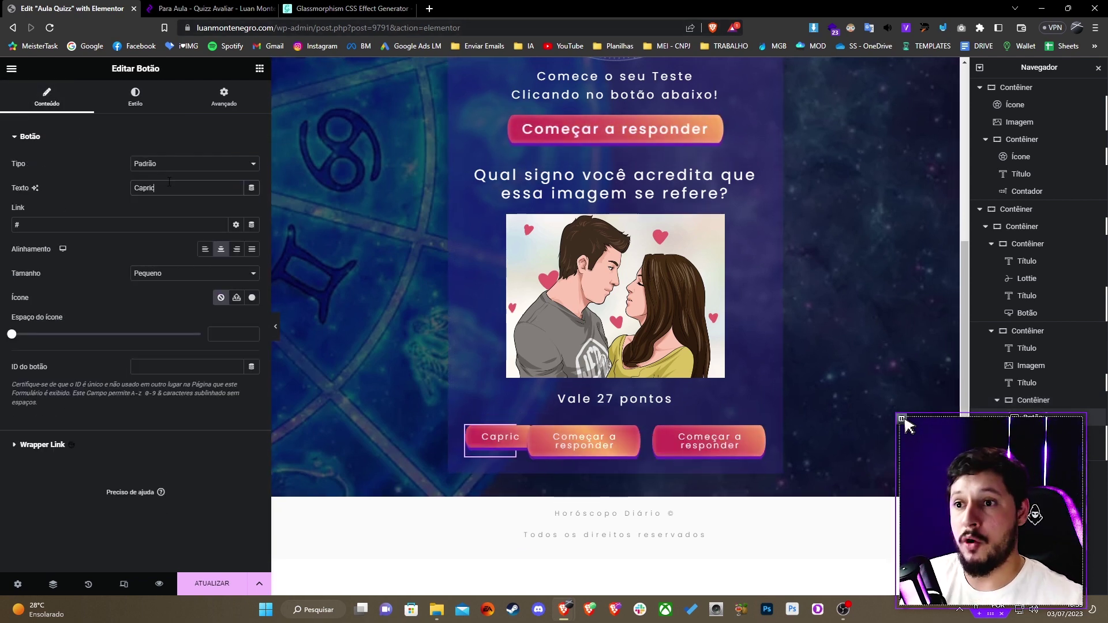
right_click(615, 444)
click(661, 381)
triple_click(167, 186)
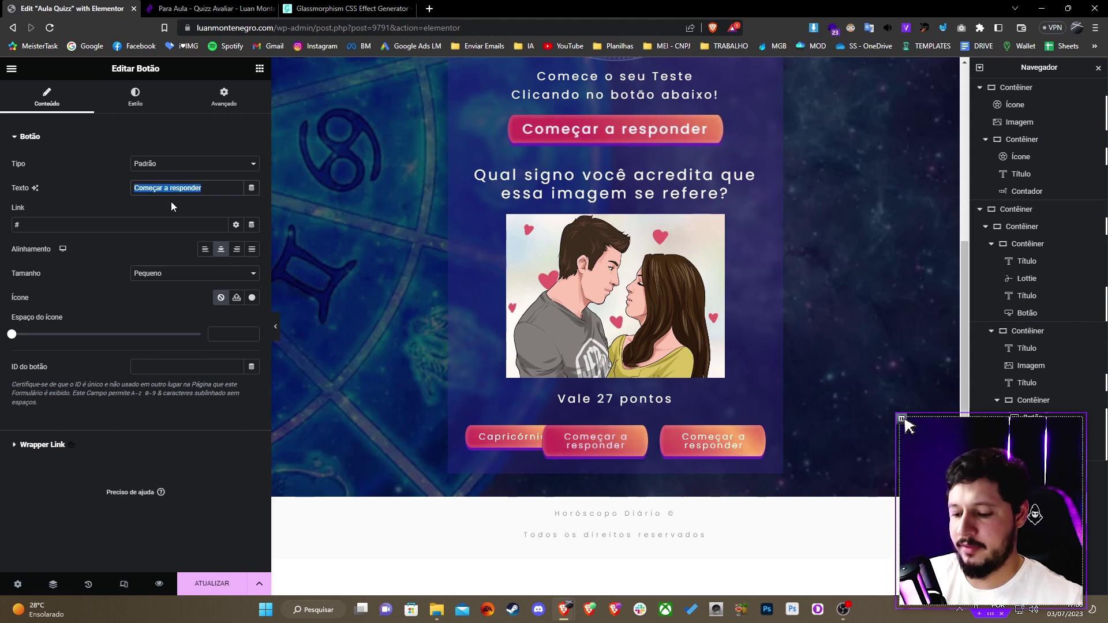
text(Peixes)
right_click(652, 438)
click(688, 364)
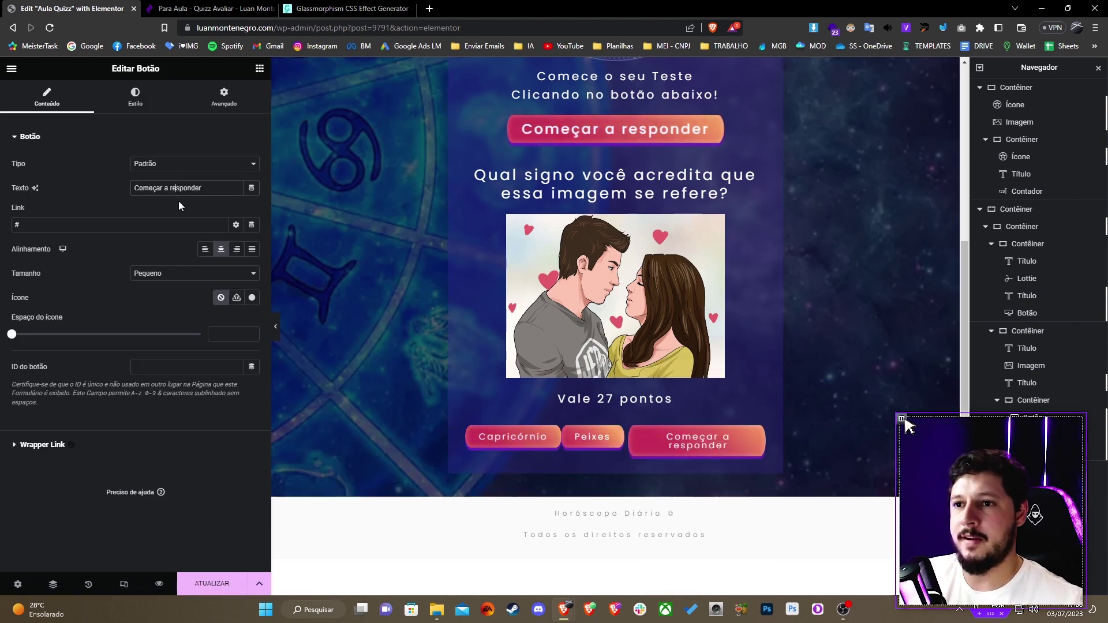
key(ctrl+a)
text(Virgem)
Step: Center the three answer buttons horizontally within their container
right_click(468, 418)
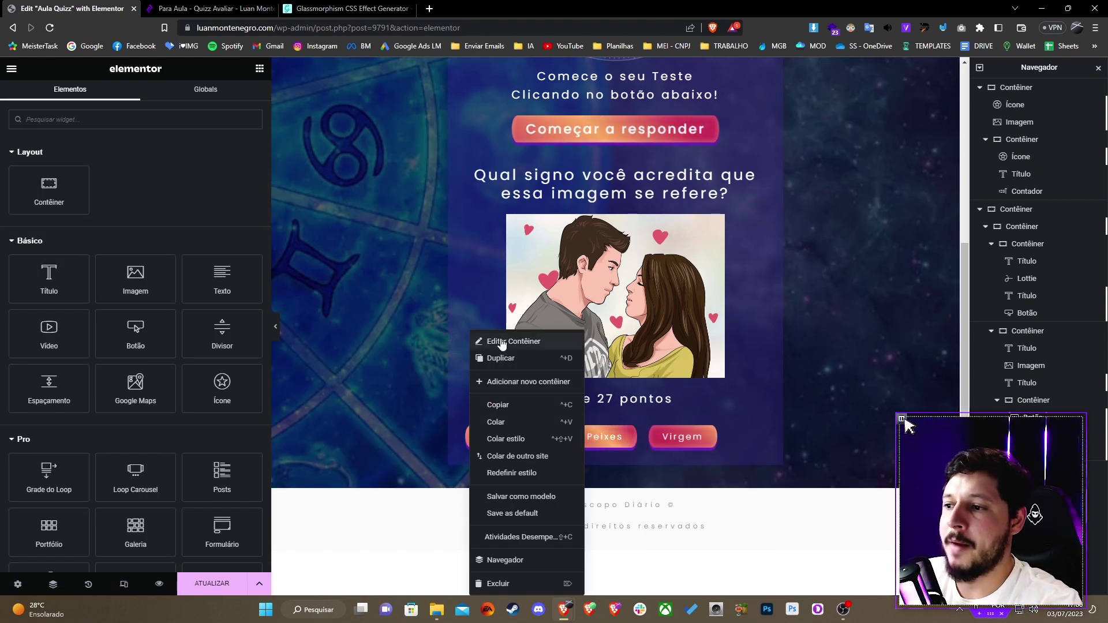
click(501, 342)
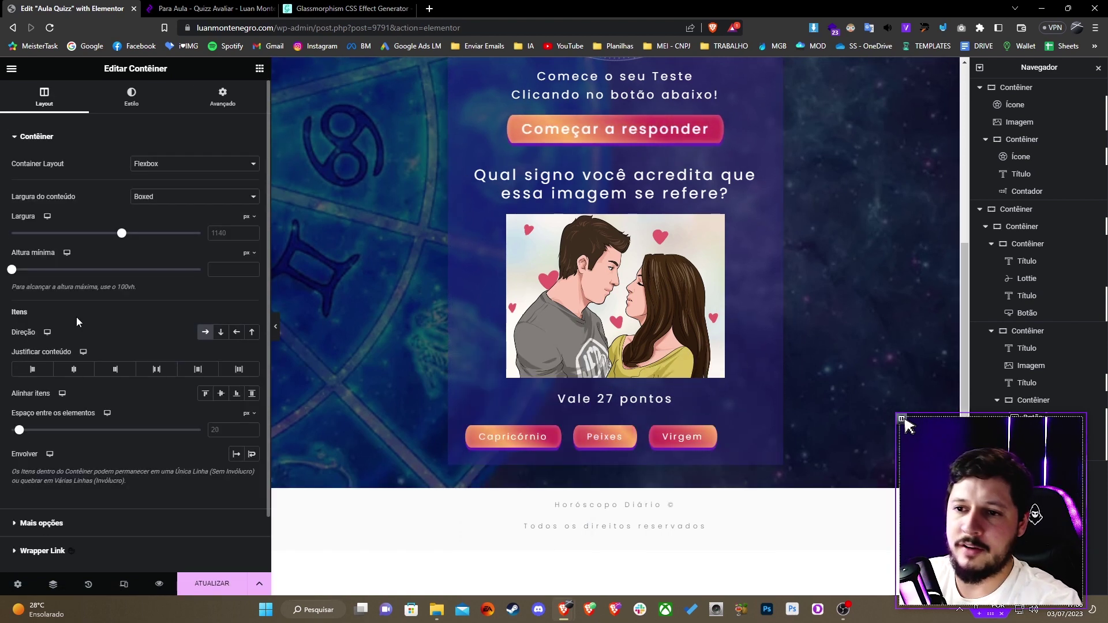
click(74, 369)
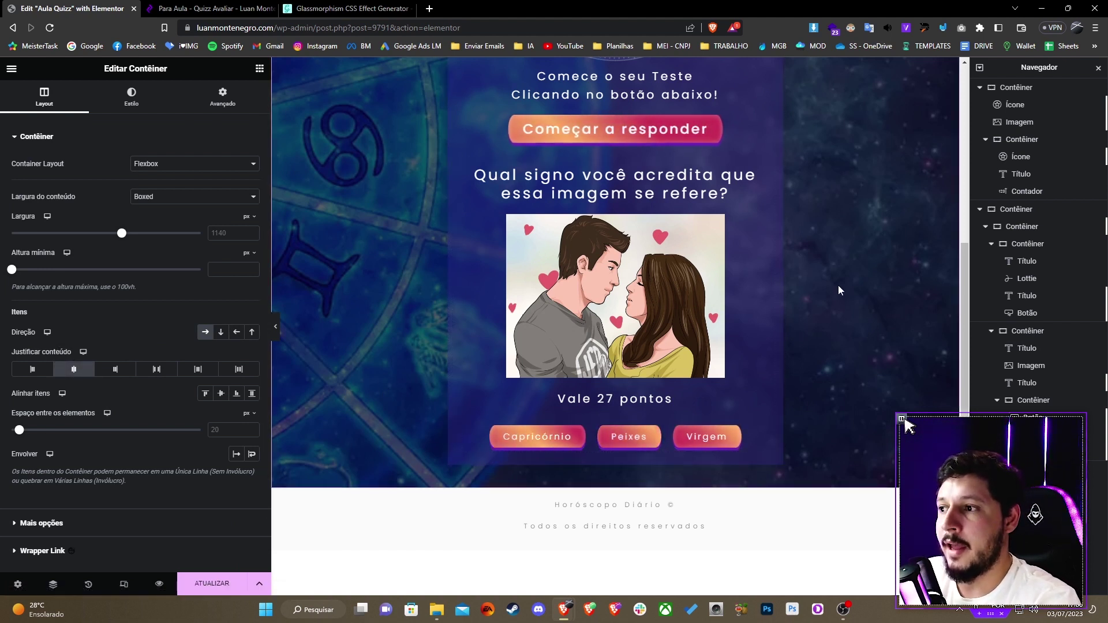
Step: Add custom CSS to the "Vale 27 pontos" heading: a .drop-shadow class with filter: drop-shadow(0px 0px 2px #fec106);
click(628, 401)
scroll(611, 403, up, 5)
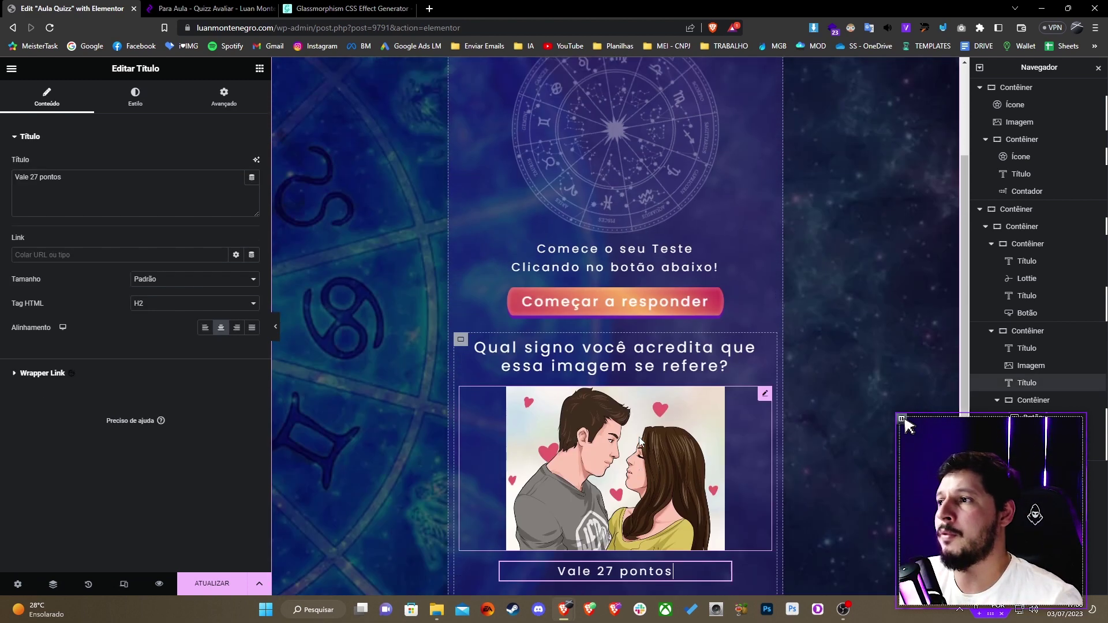
scroll(612, 416, down, 4)
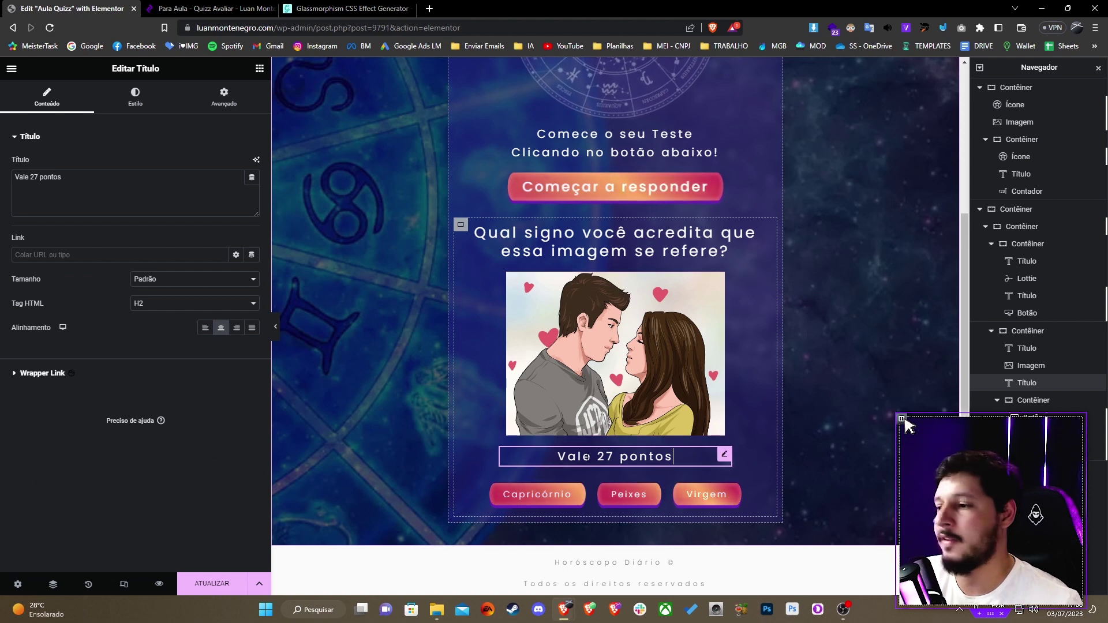
click(224, 96)
scroll(115, 404, down, 5)
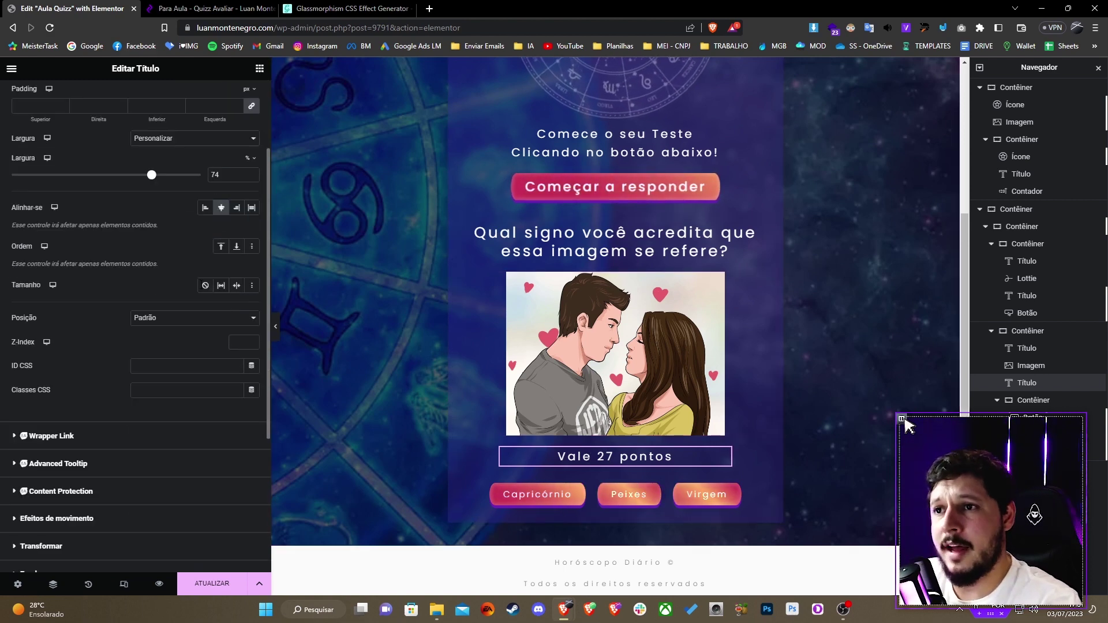
click(90, 488)
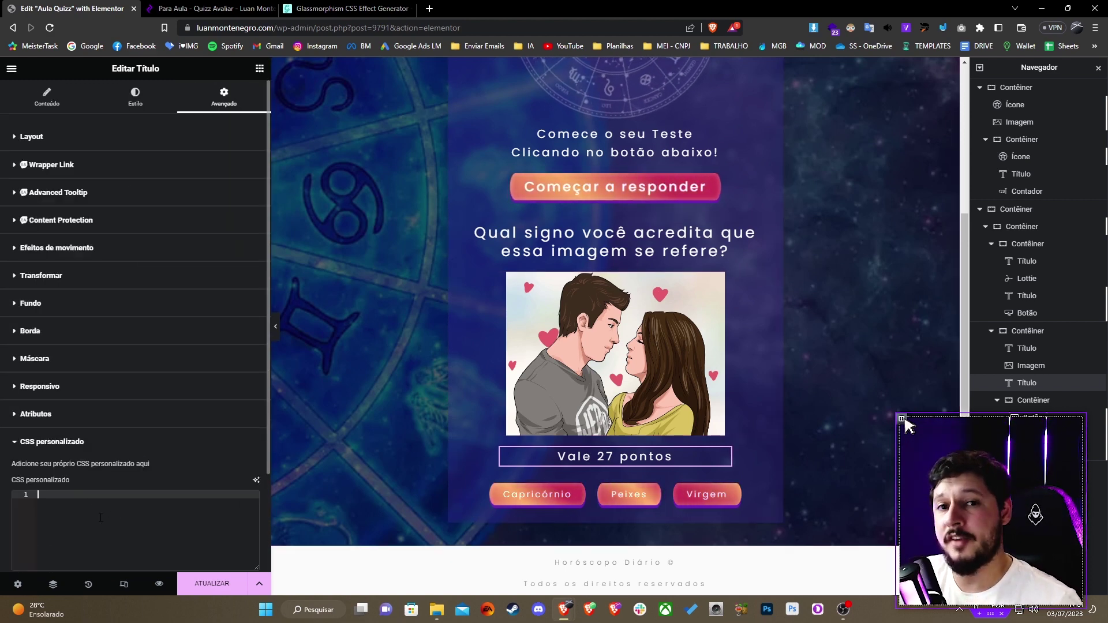
text(.)
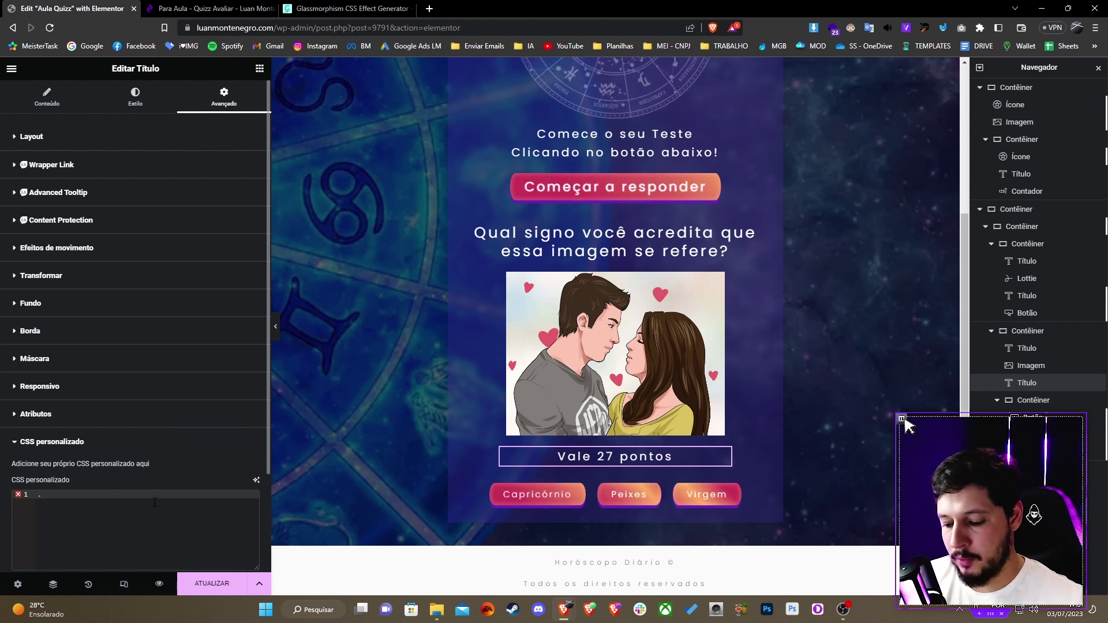
text(drop-shadow {)
key(Return)
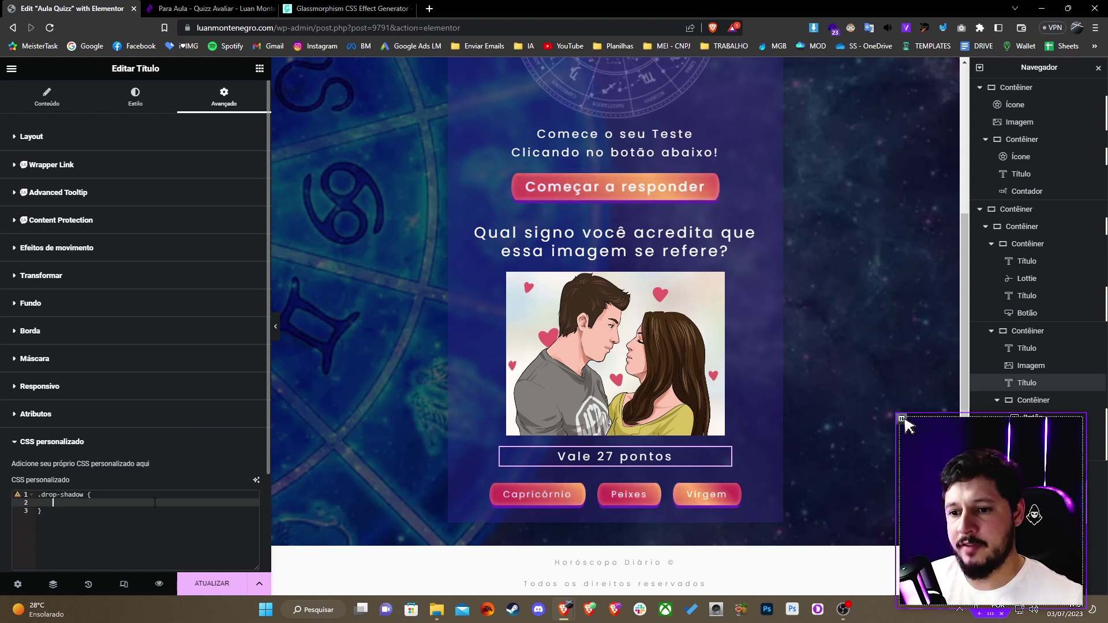
text(filter: drop-shadow)
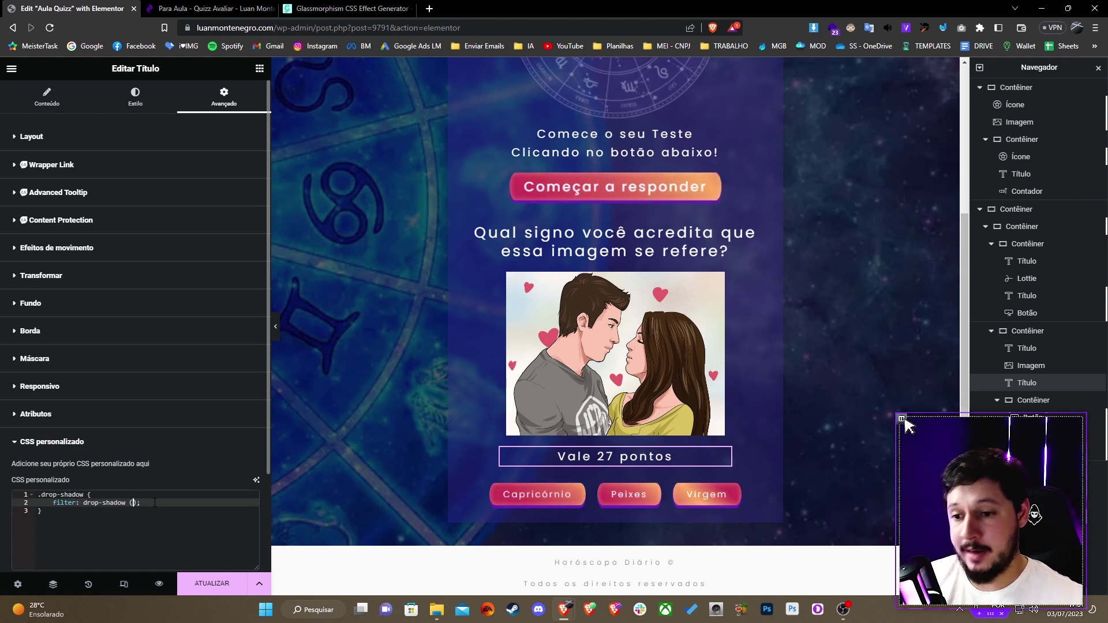
text( (0px 0px 2px #fec106)
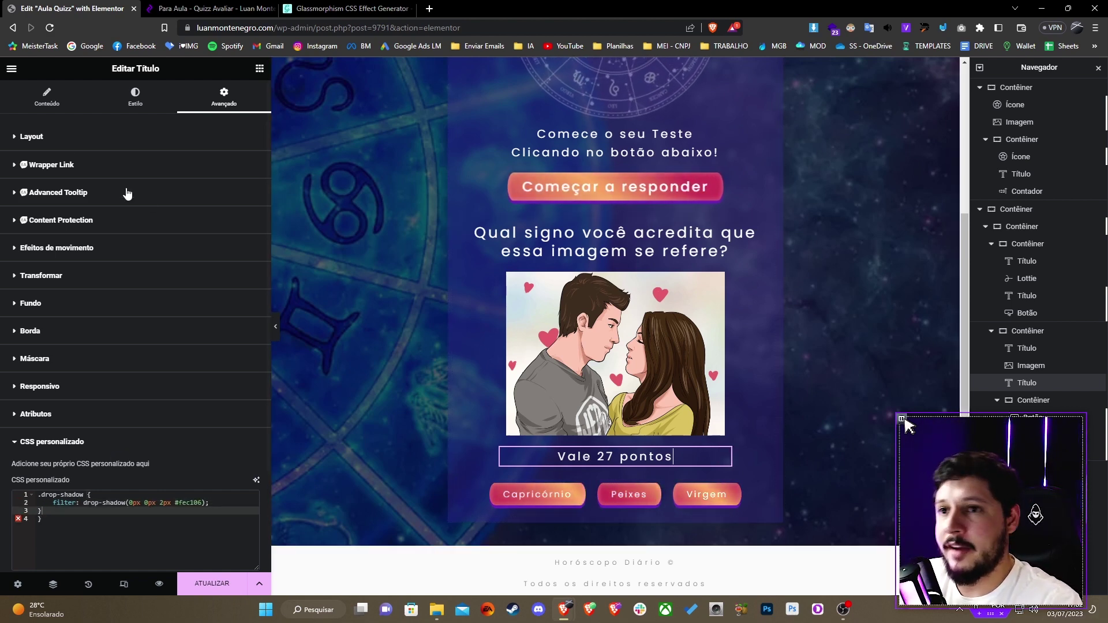
Step: Wrap the 27 in the points heading in a span with style "color: #ff9800;" and class "drop-shadow", and make it bold with strong tags
click(39, 97)
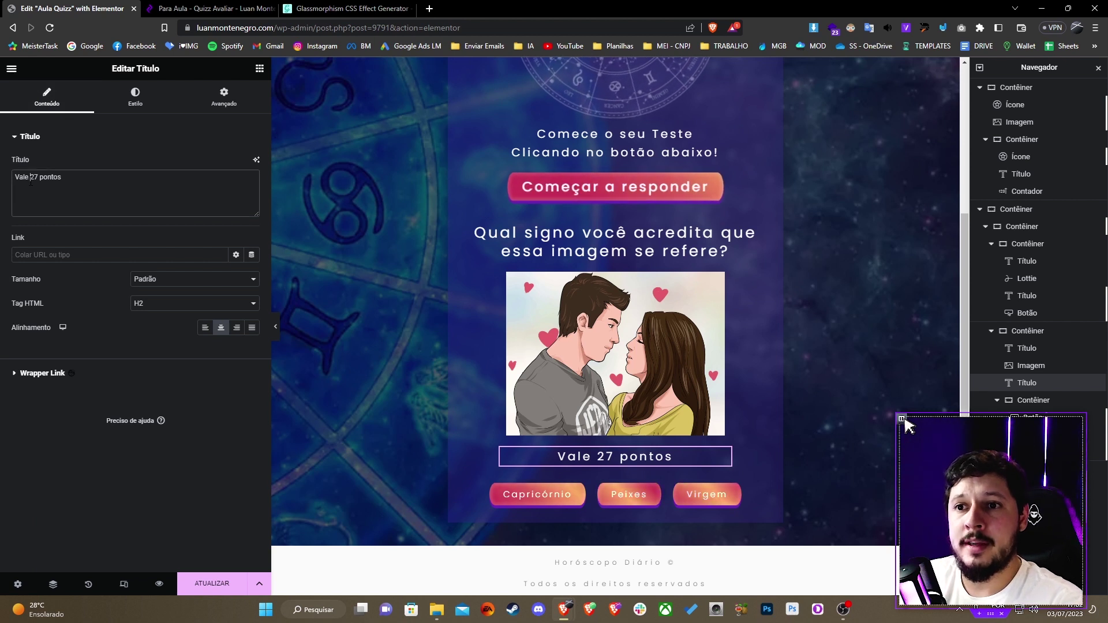
text(<)
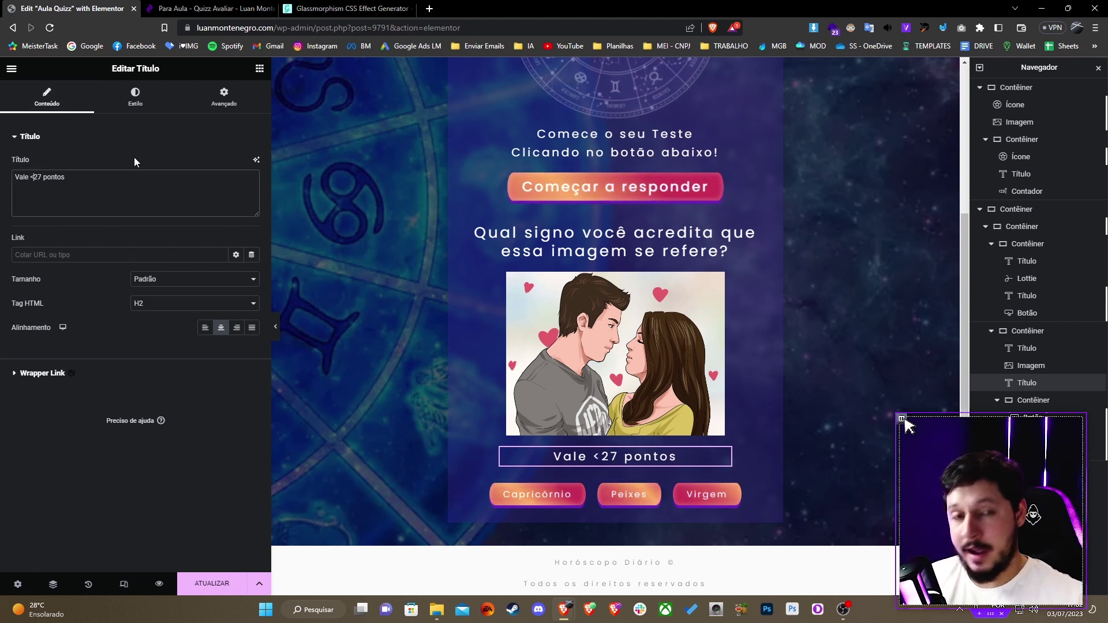
text(span )
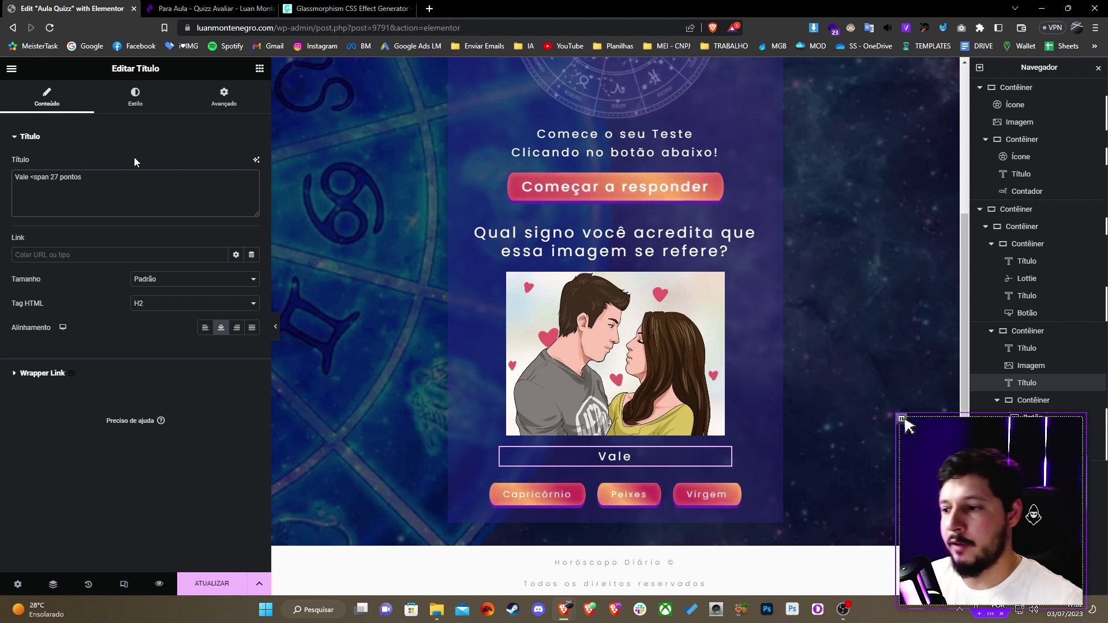
text(style=)
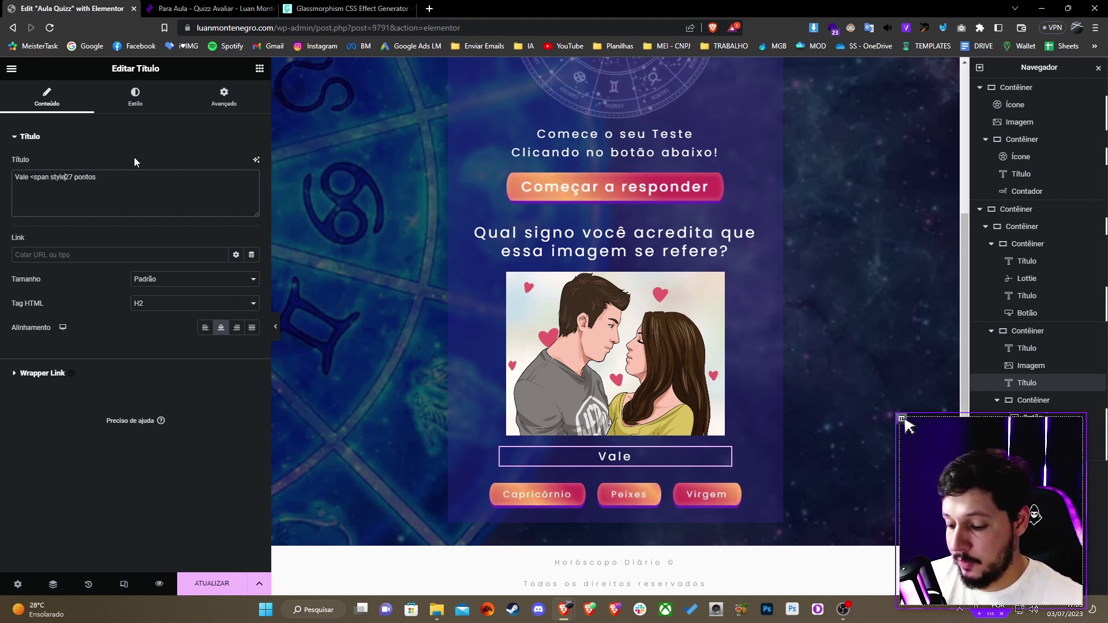
text("coloe)
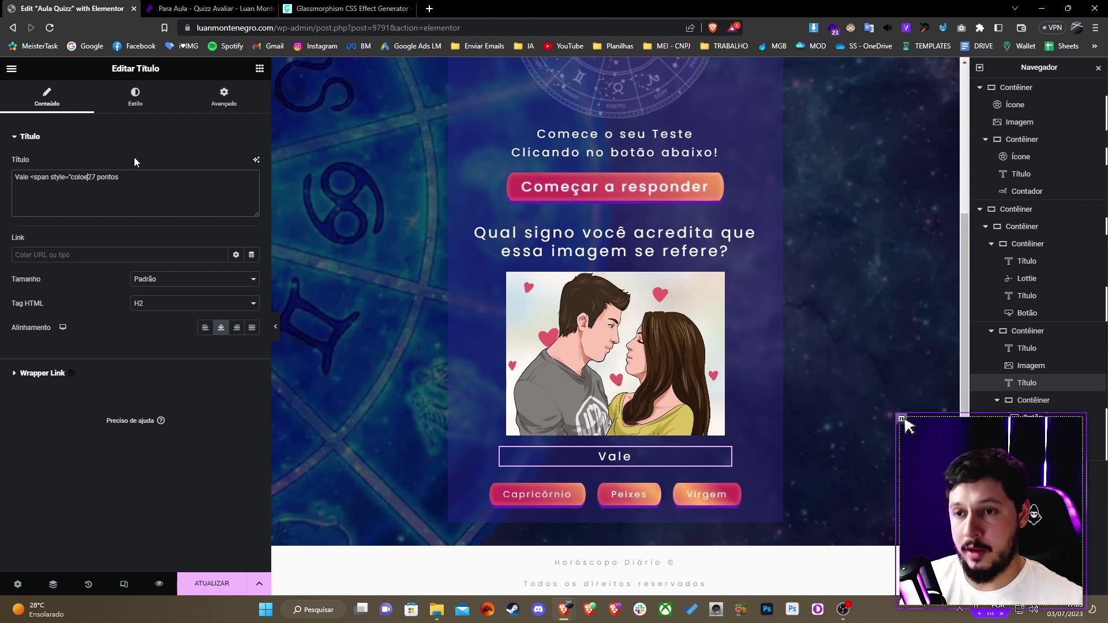
key(BackSpace)
text(r: #ff9800;" class="drop-shadow)
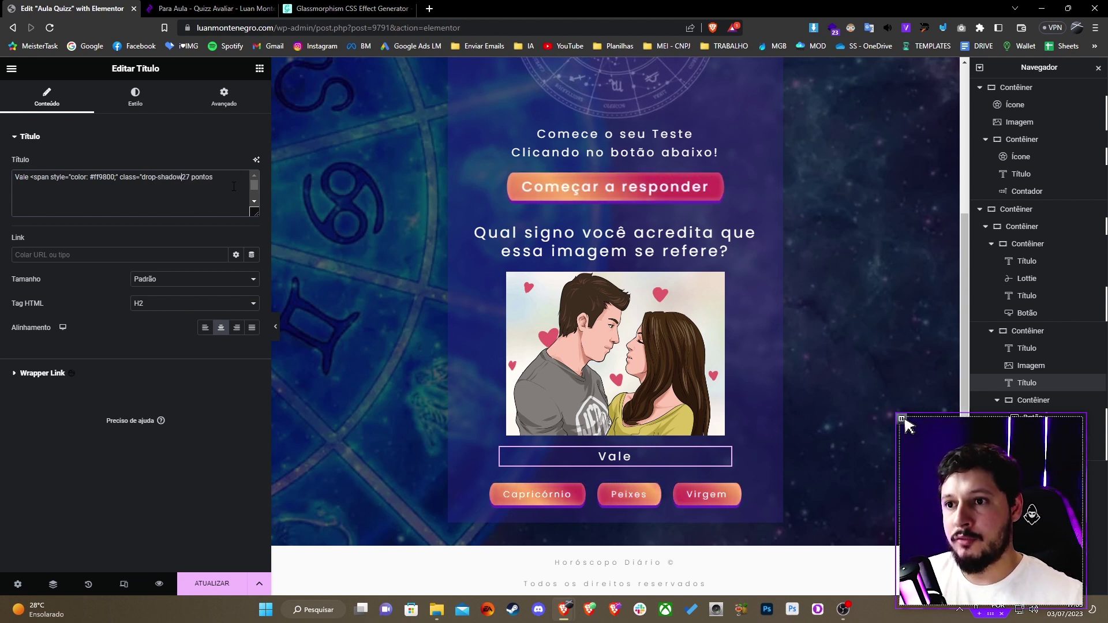
text(")
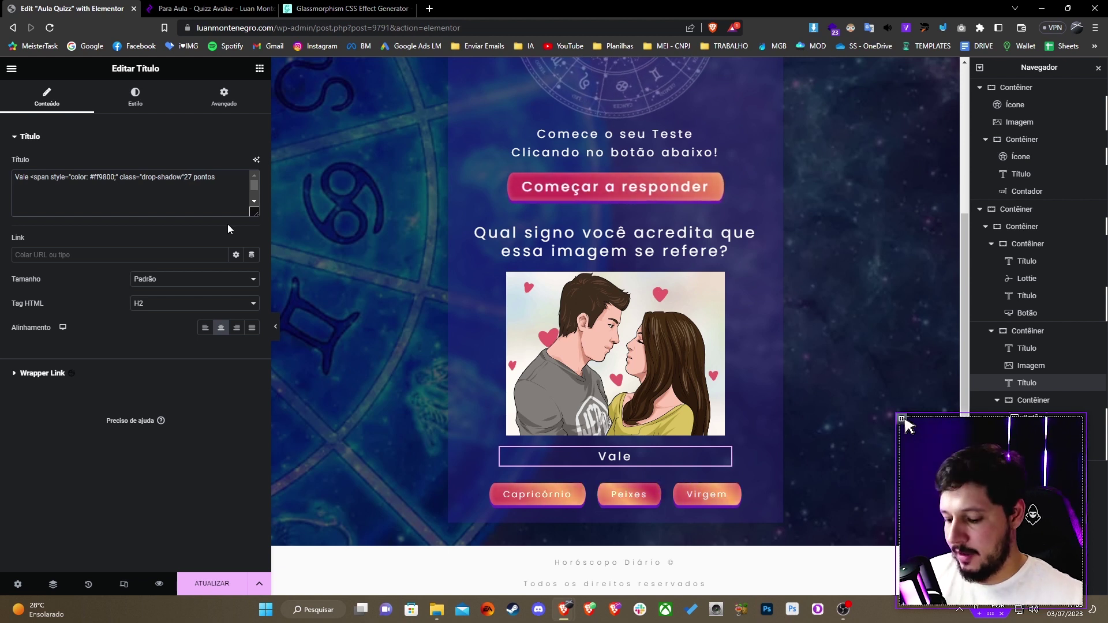
text(> <strong>27)
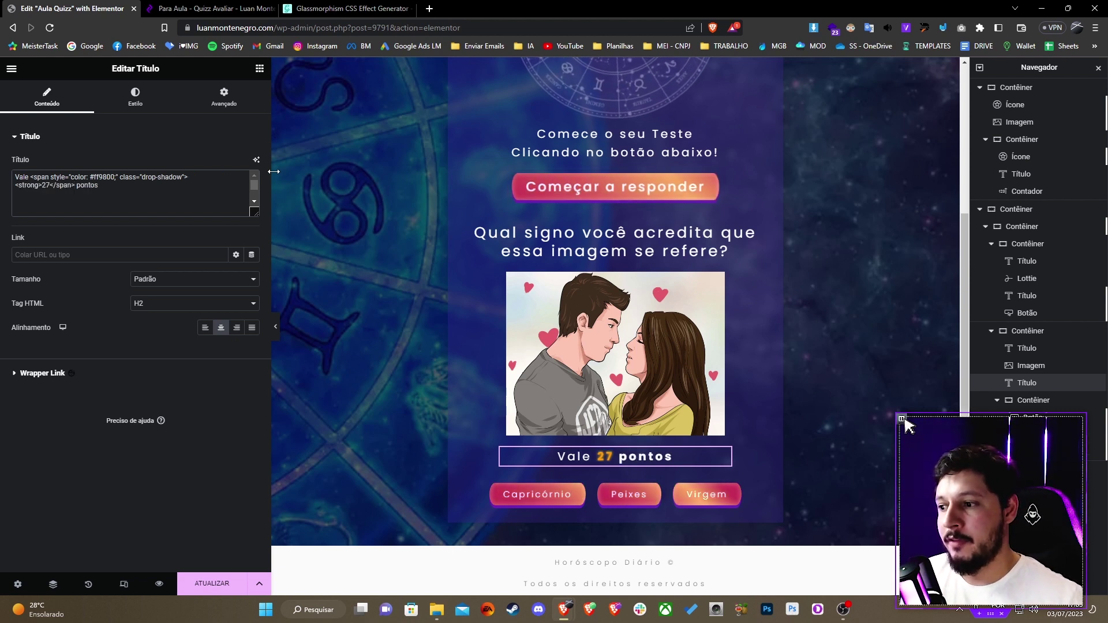
text(</strong>)
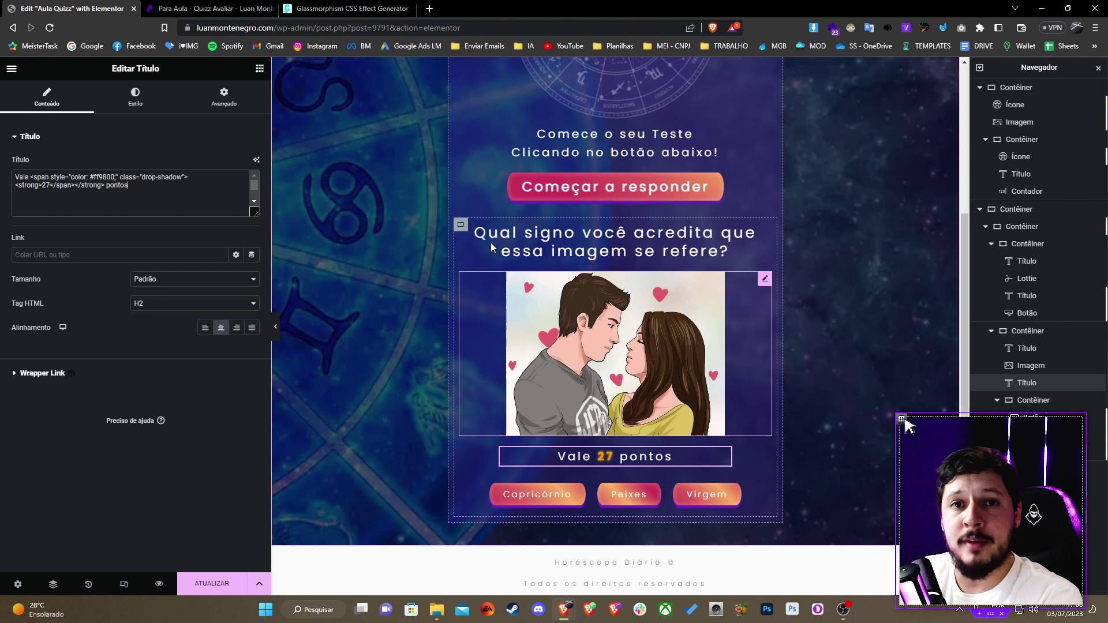
Step: Duplicate the question container with its image, points heading and answer buttons four times, making five question blocks
right_click(460, 225)
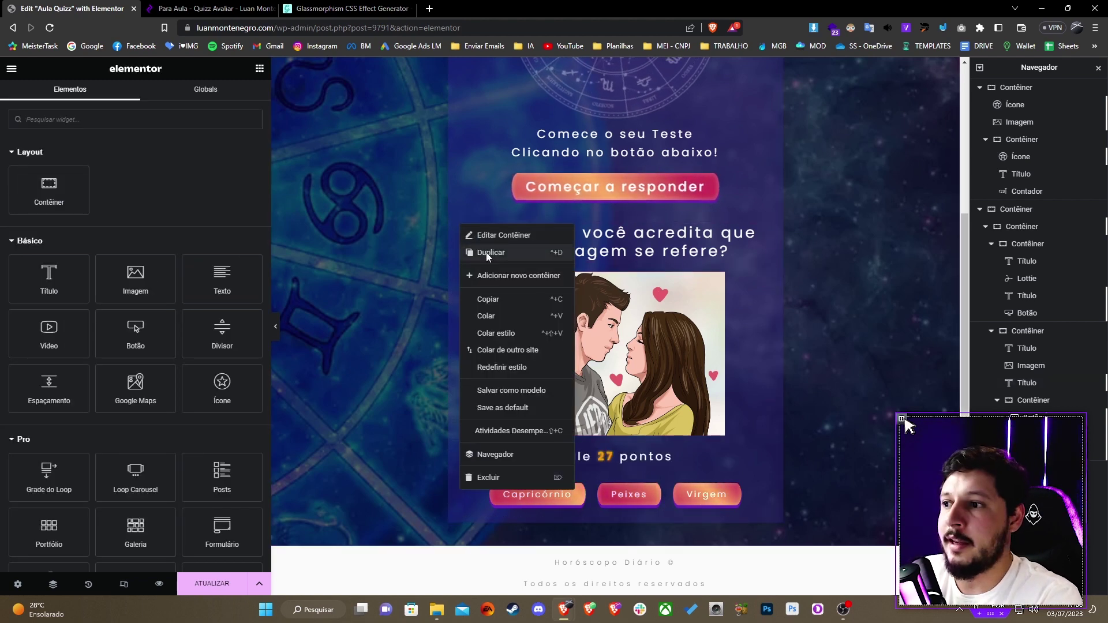
click(486, 252)
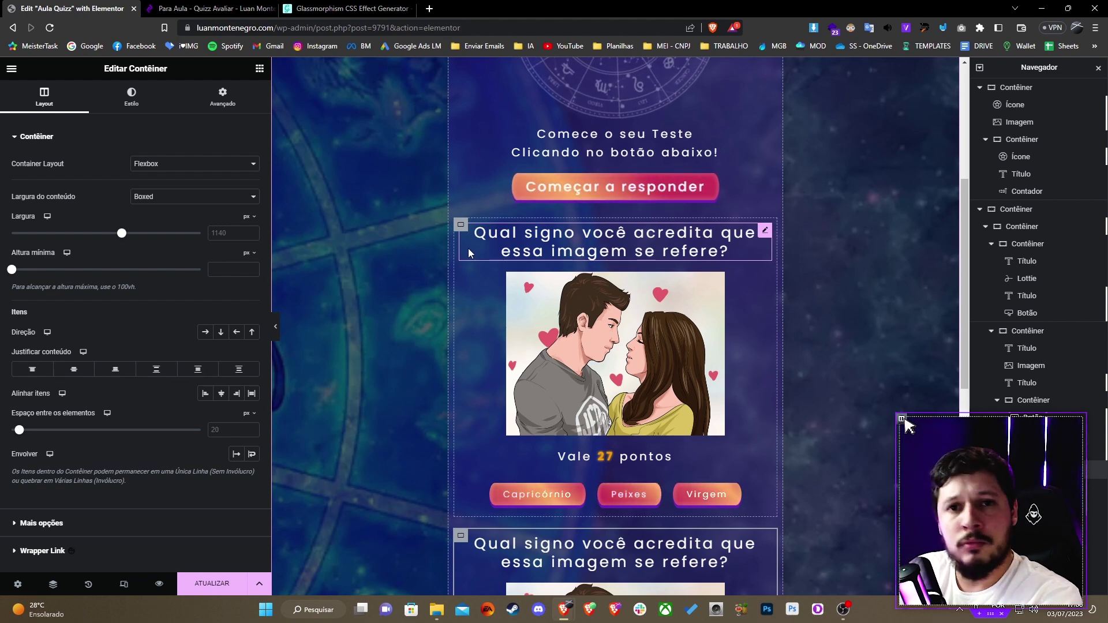
scroll(427, 300, down, 1)
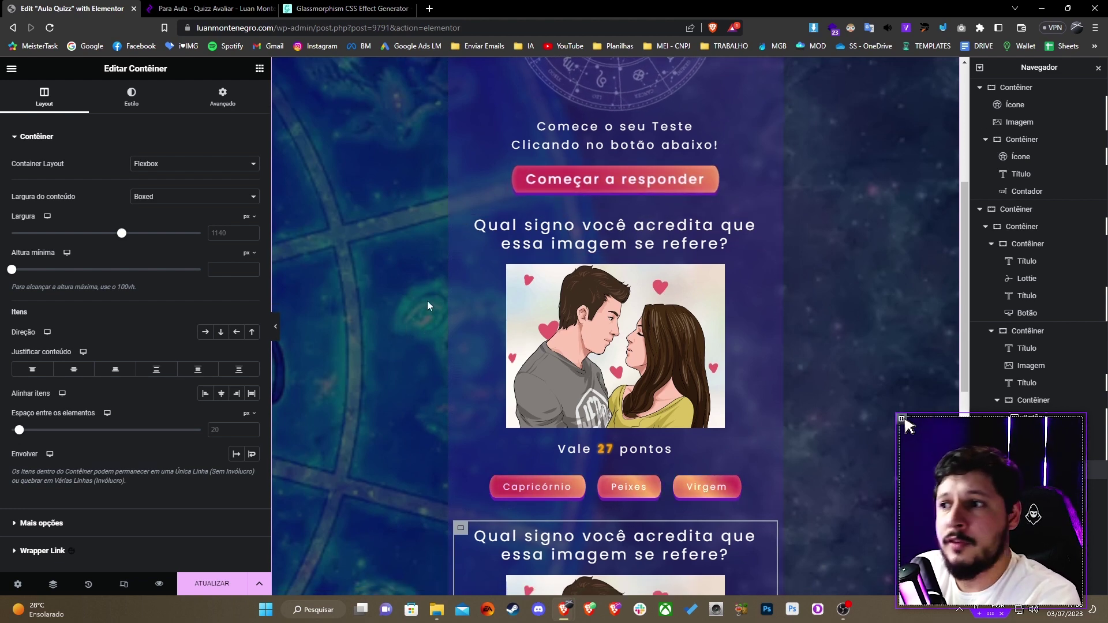
scroll(556, 178, down, 8)
scroll(552, 218, up, 10)
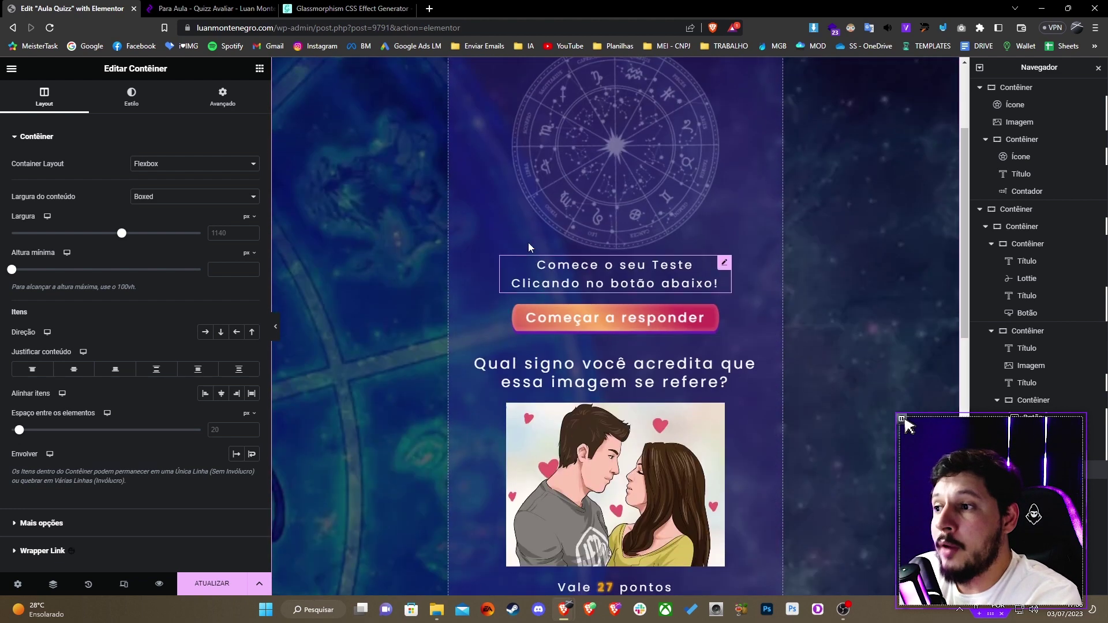
scroll(528, 243, down, 8)
right_click(464, 210)
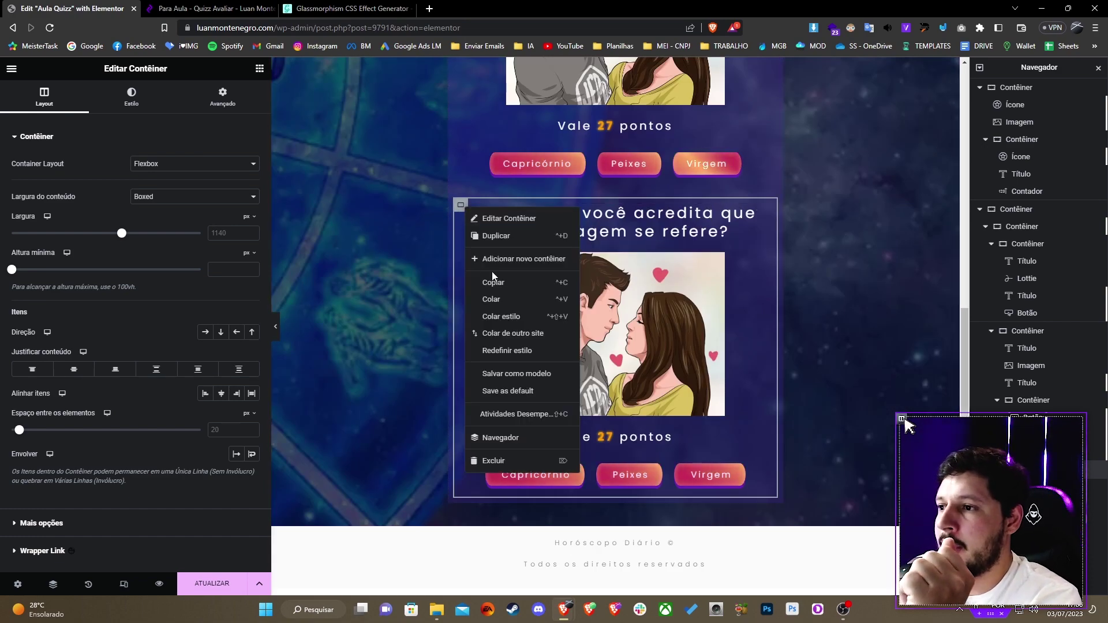
click(502, 236)
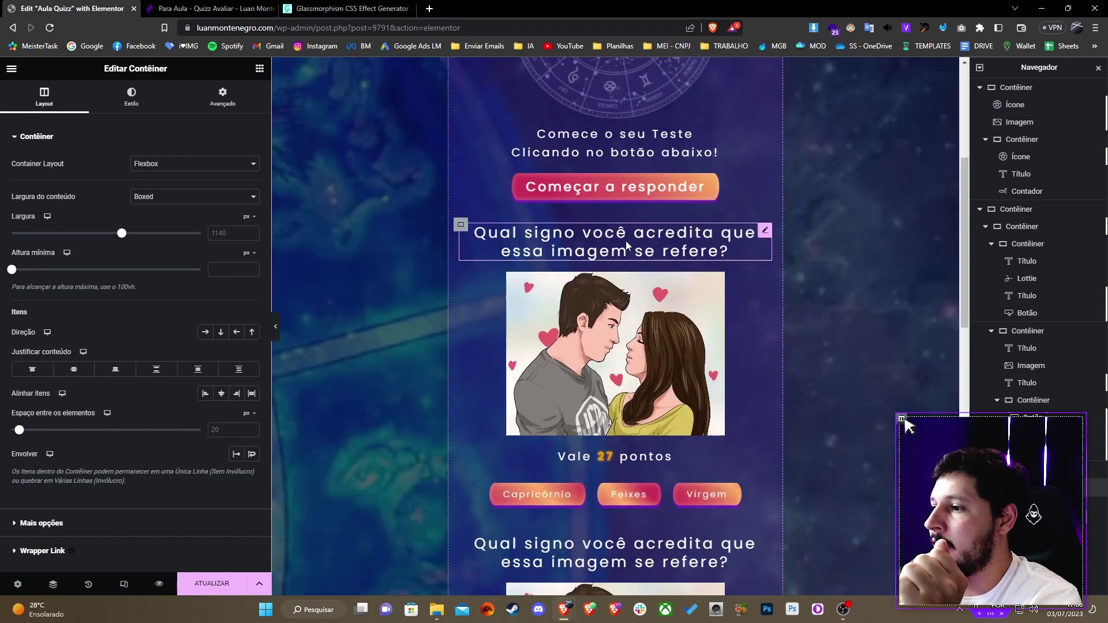
scroll(627, 244, down, 9)
scroll(541, 216, up, 2)
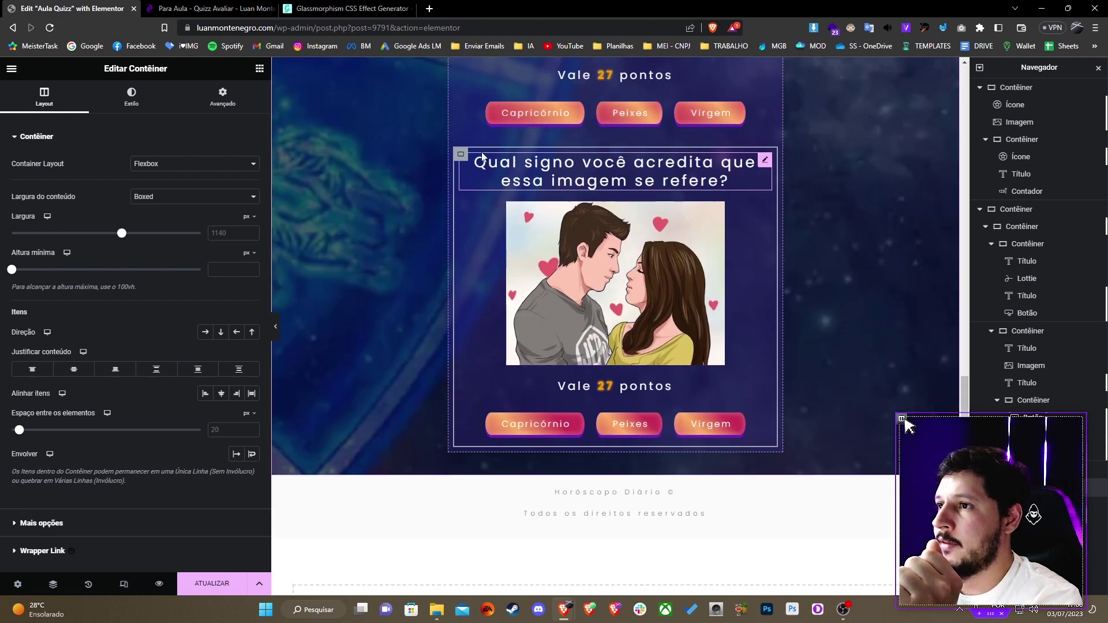
right_click(461, 155)
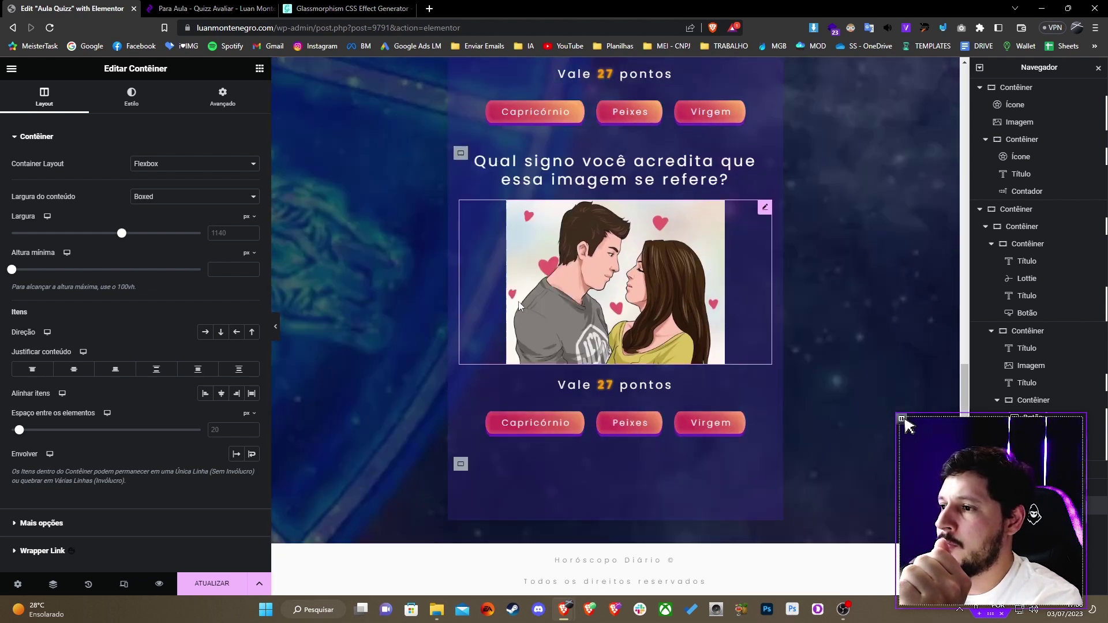
scroll(489, 221, down, 6)
right_click(459, 98)
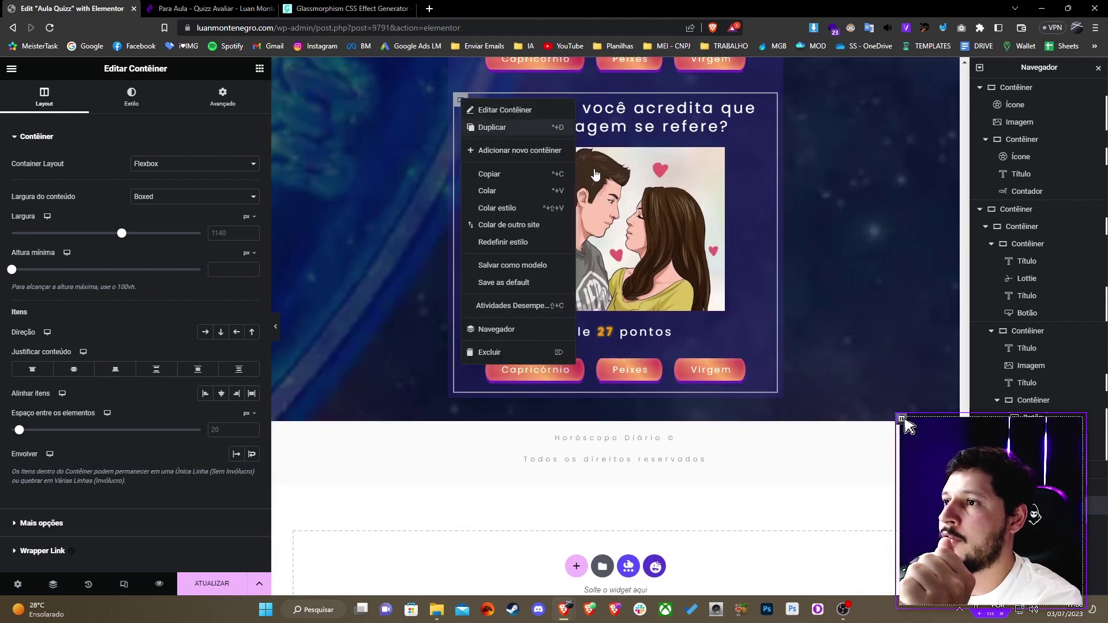
key(ctrl+d)
scroll(496, 173, down, 5)
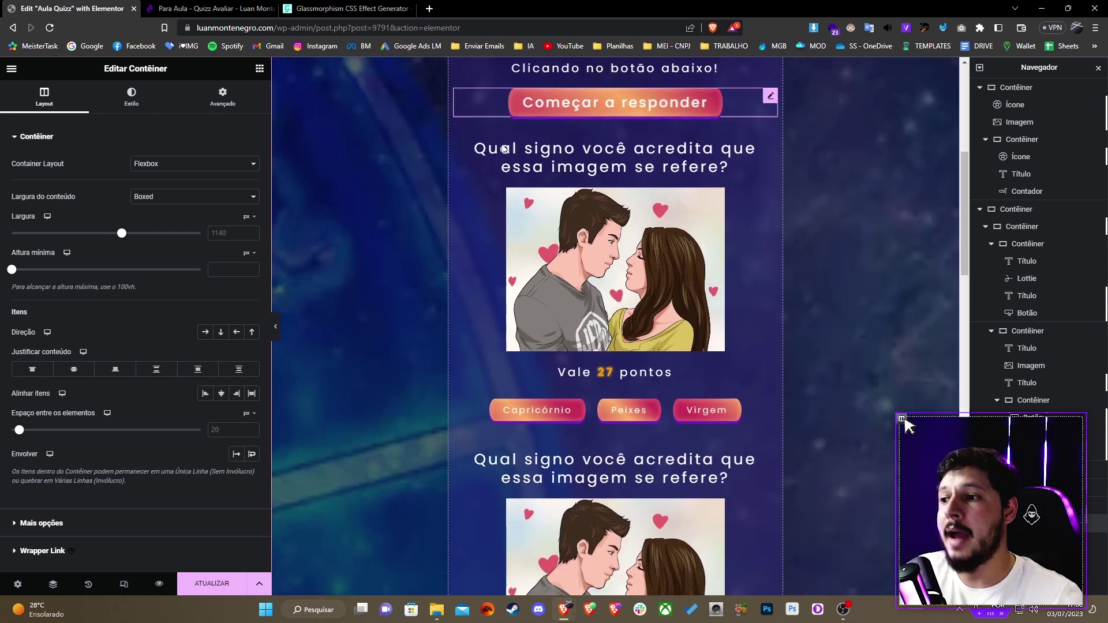
Step: Rename the intro container holding the zodiac animation and start button to "Headline" and collapse it in the structure tree
scroll(504, 149, up, 6)
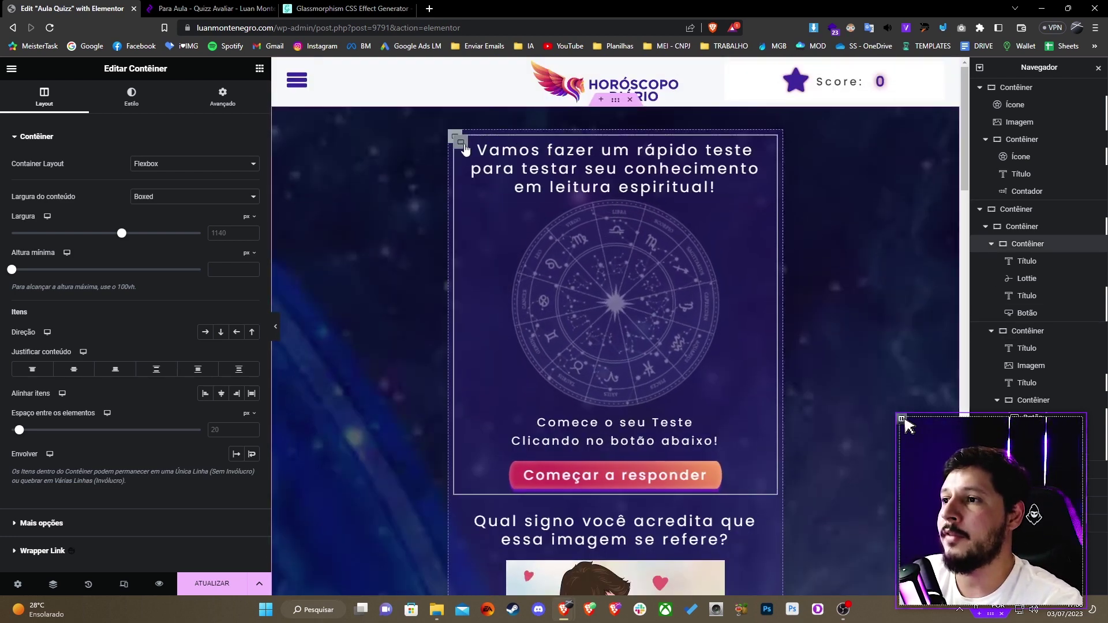
double_click(1022, 244)
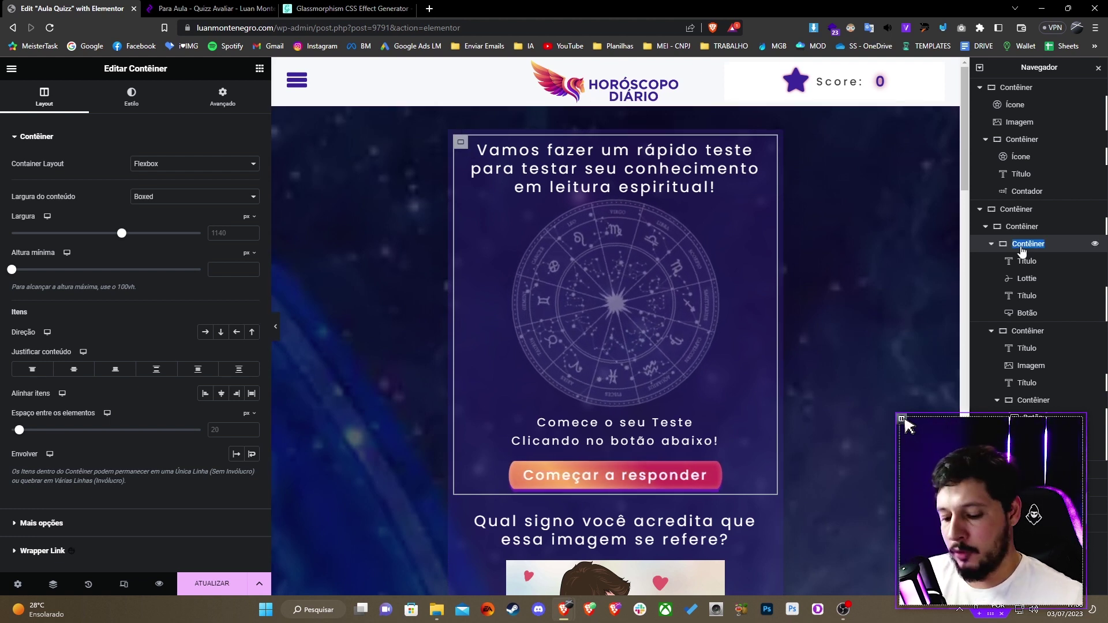
text(He)
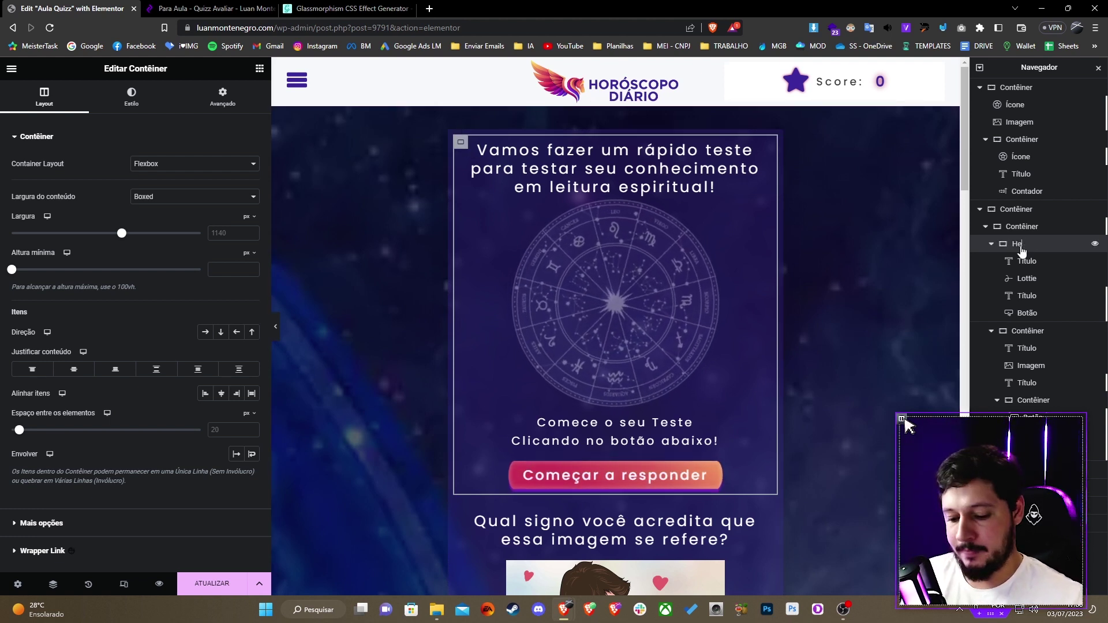
text(adline)
key(Return)
click(990, 243)
Step: Rename the first three question containers "Pergunta 1", "Pergunta 2" and "Pergunta 3", in that order
double_click(1027, 261)
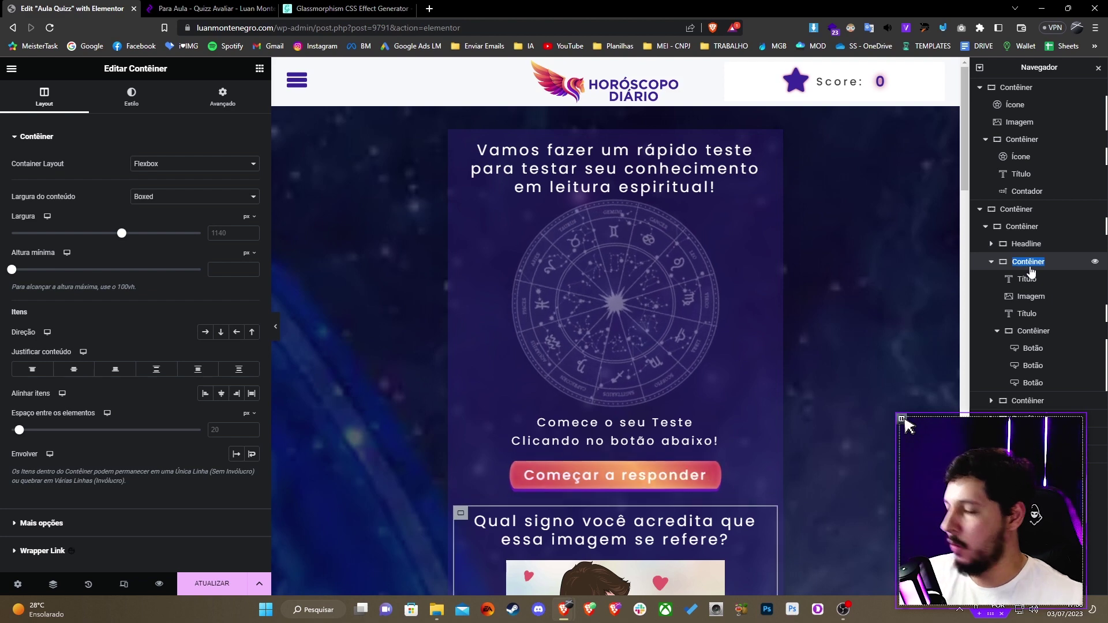
text(Pergunta 1)
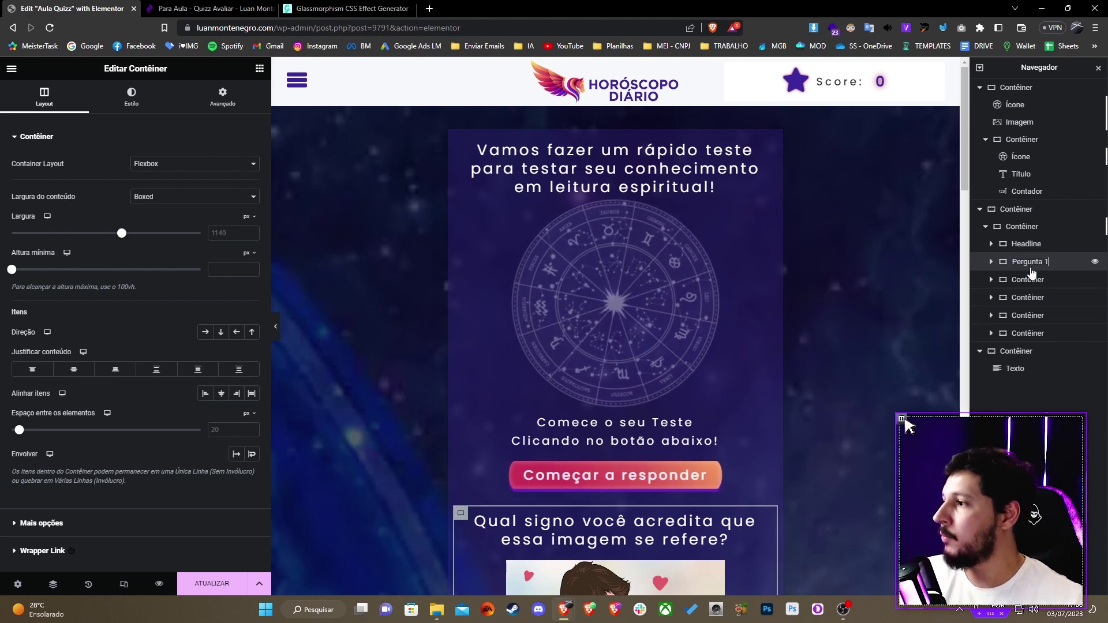
double_click(1027, 279)
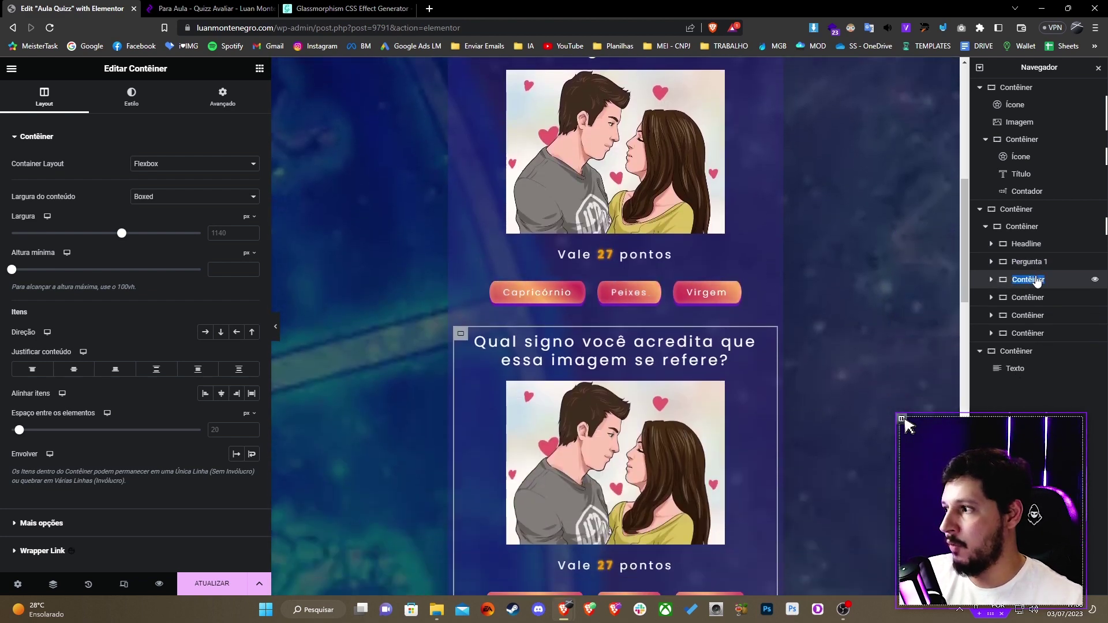
text(Pergunta 2)
key(Return)
double_click(1033, 366)
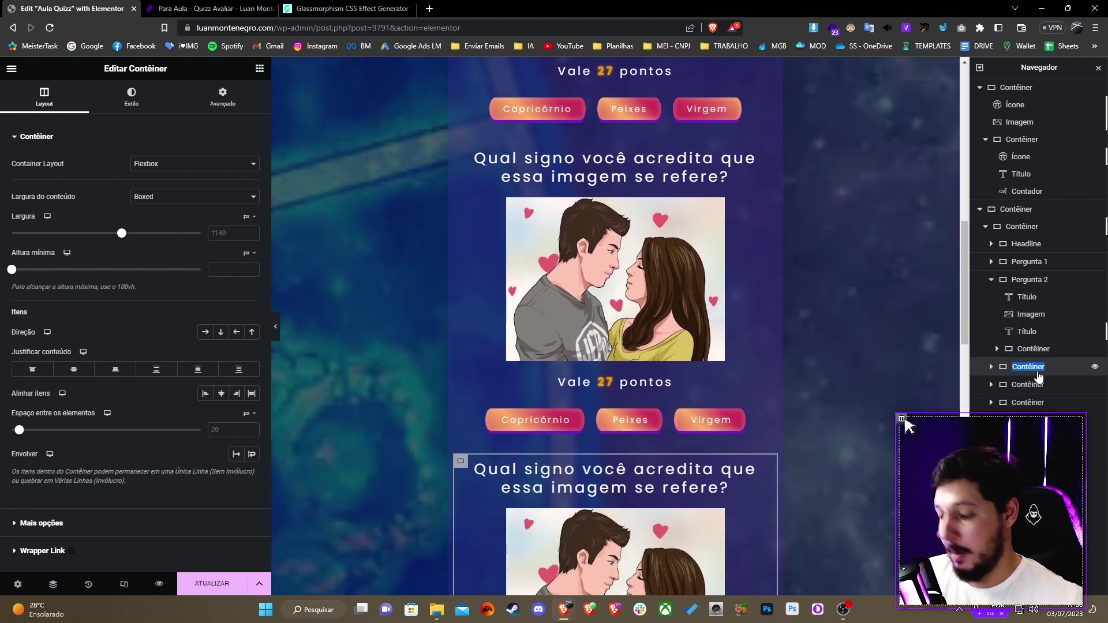
text(Pergunta 3)
key(Return)
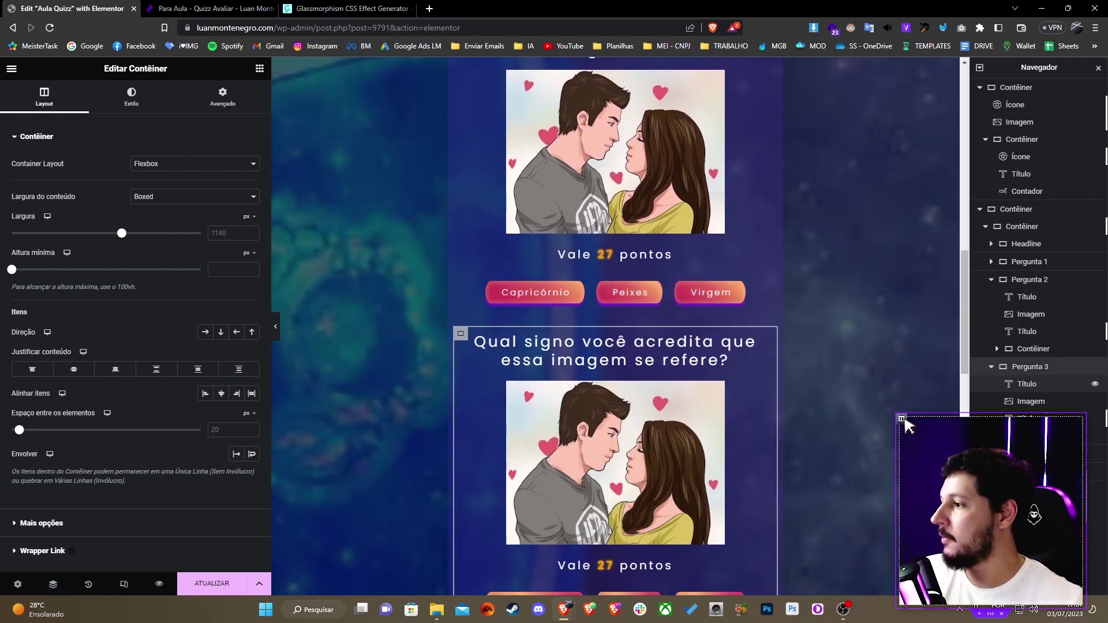
Step: Duplicate the last question container at the end of the quiz, making six question blocks
scroll(642, 293, down, 2)
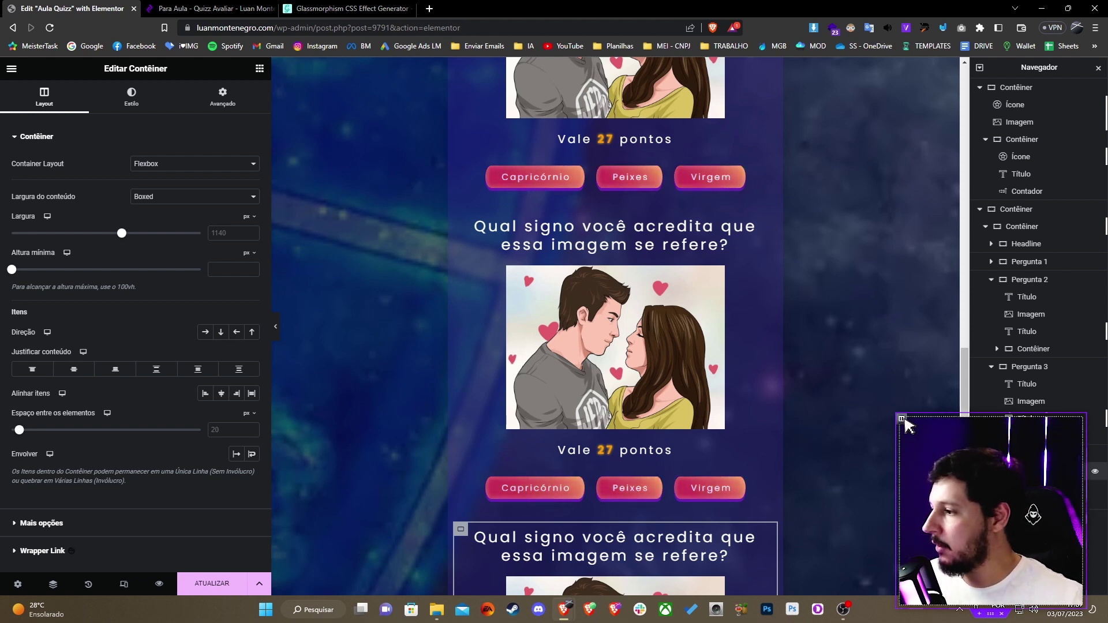
double_click(1030, 471)
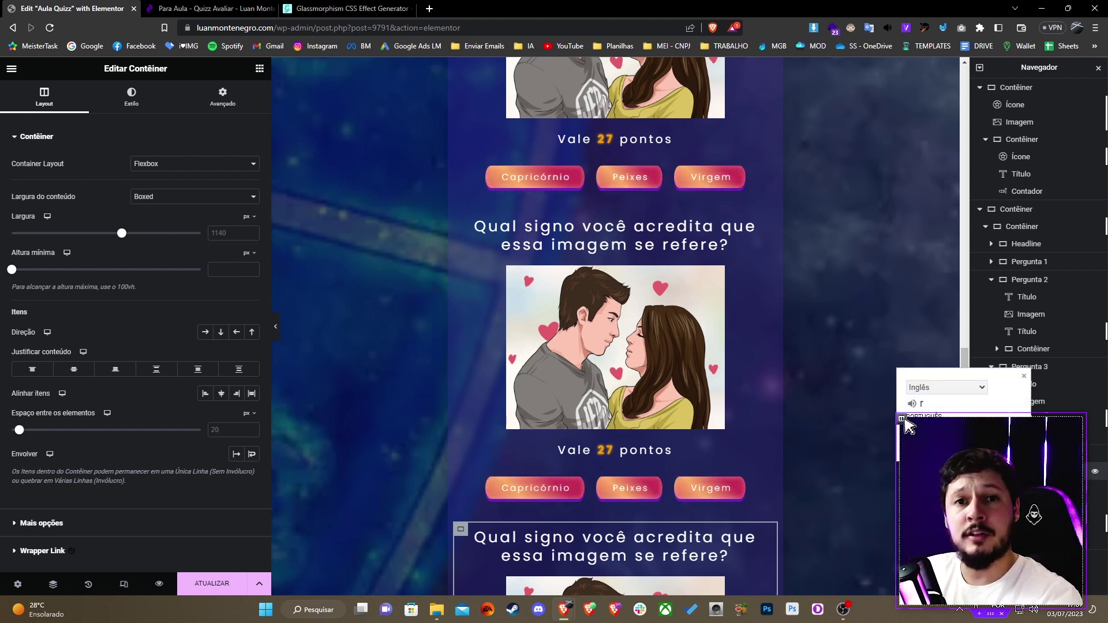
scroll(462, 231, down, 1)
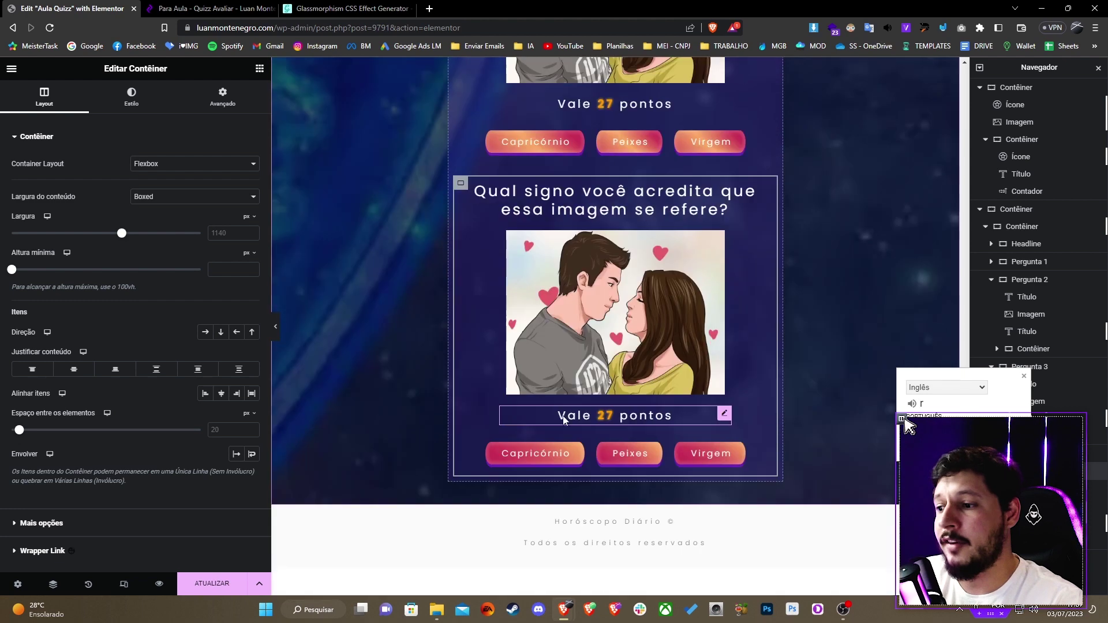
right_click(461, 184)
click(482, 213)
scroll(672, 317, down, 4)
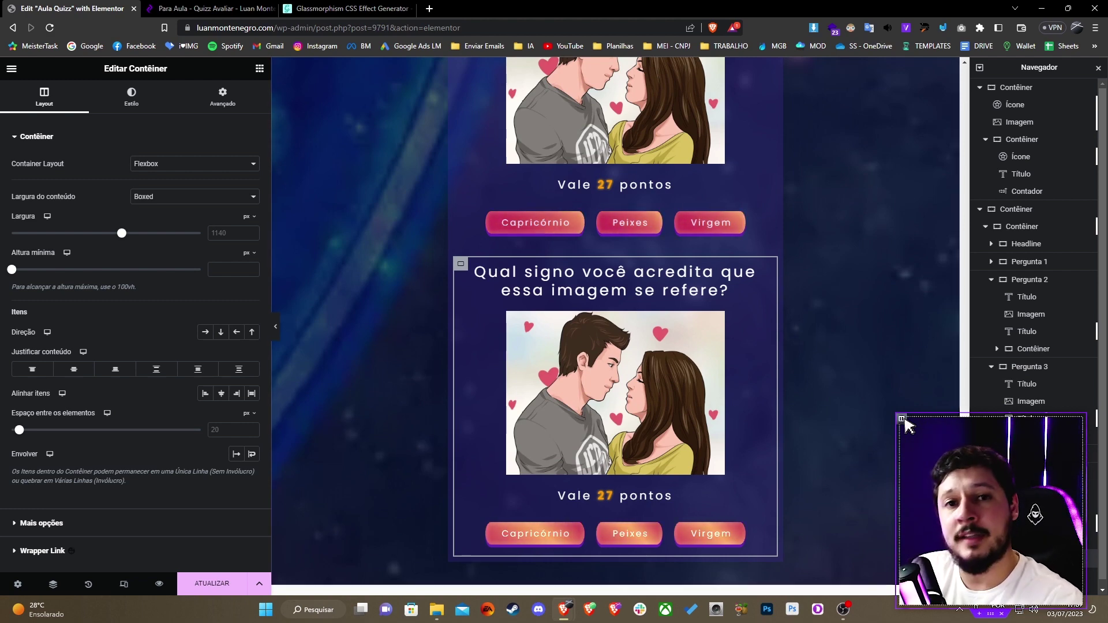
Step: Replace the image in Pergunta 2 with the media library illustration of the person raising a trophy
scroll(808, 393, down, 3)
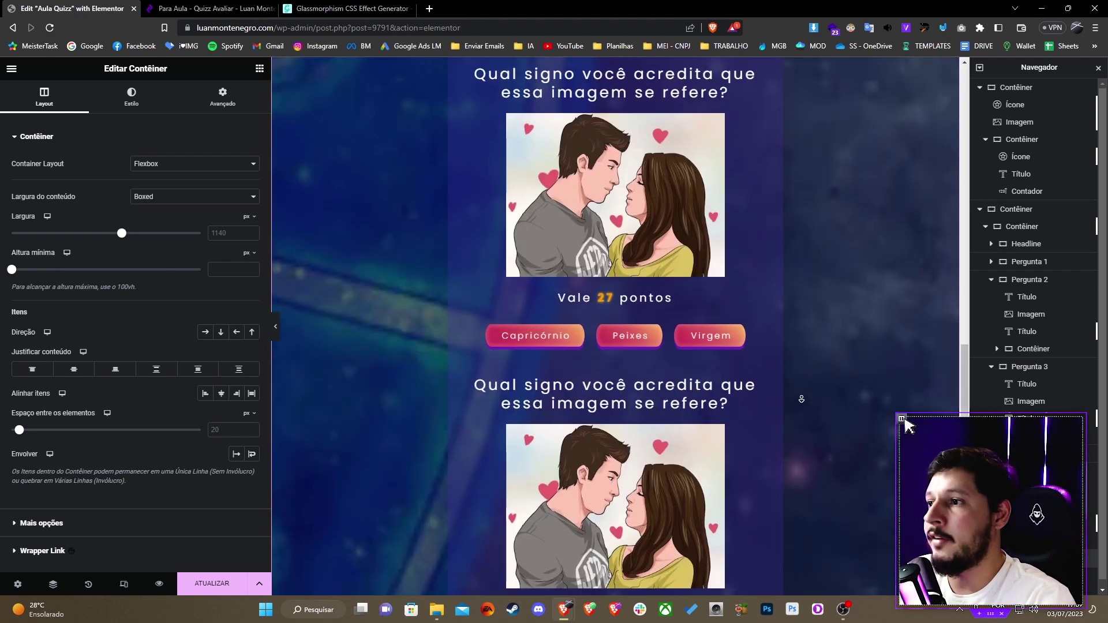
scroll(808, 219, up, 10)
scroll(808, 219, down, 8)
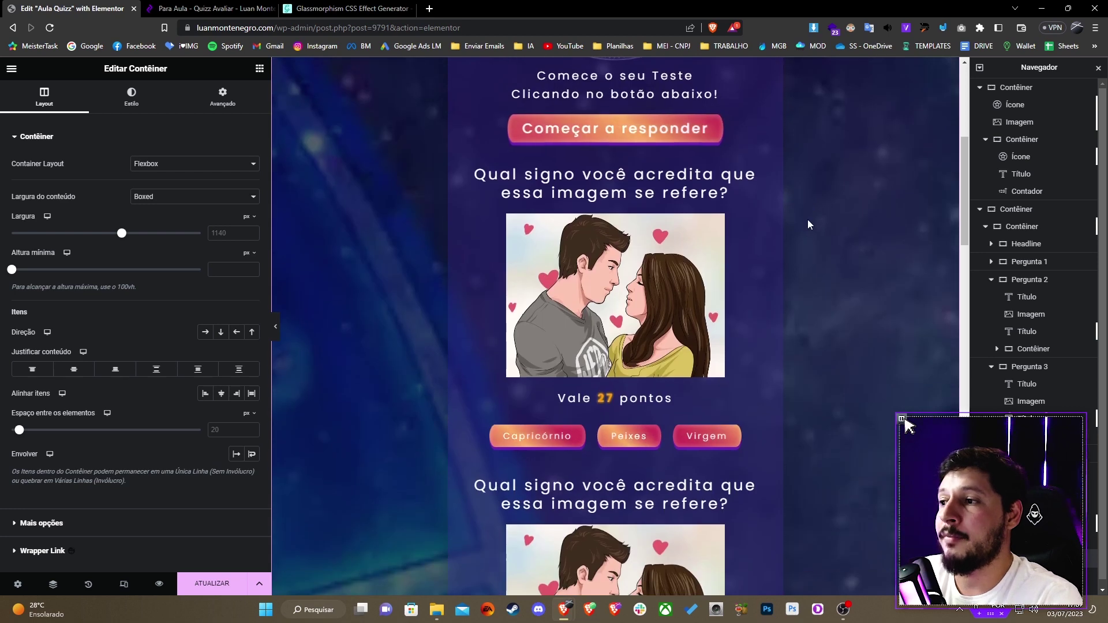
scroll(738, 222, up, 1)
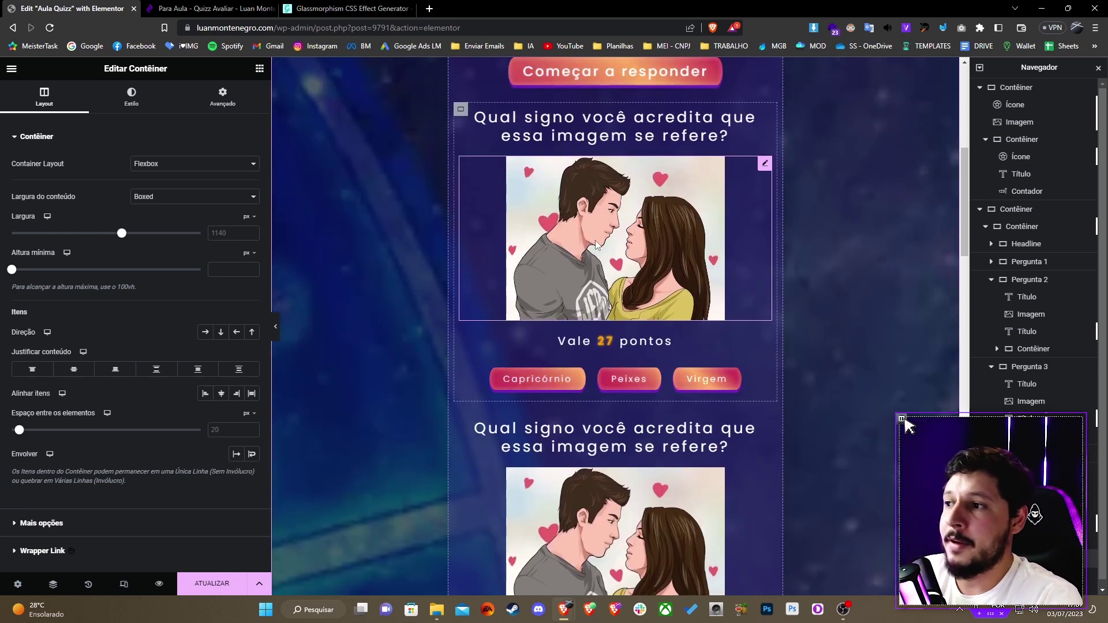
scroll(631, 240, down, 5)
click(630, 239)
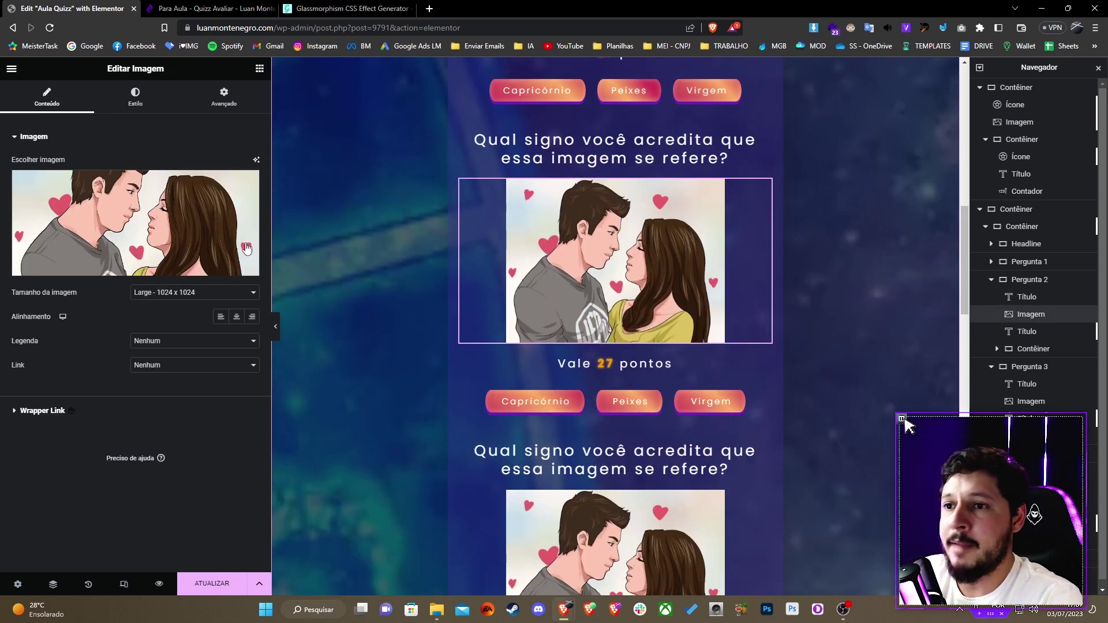
click(169, 228)
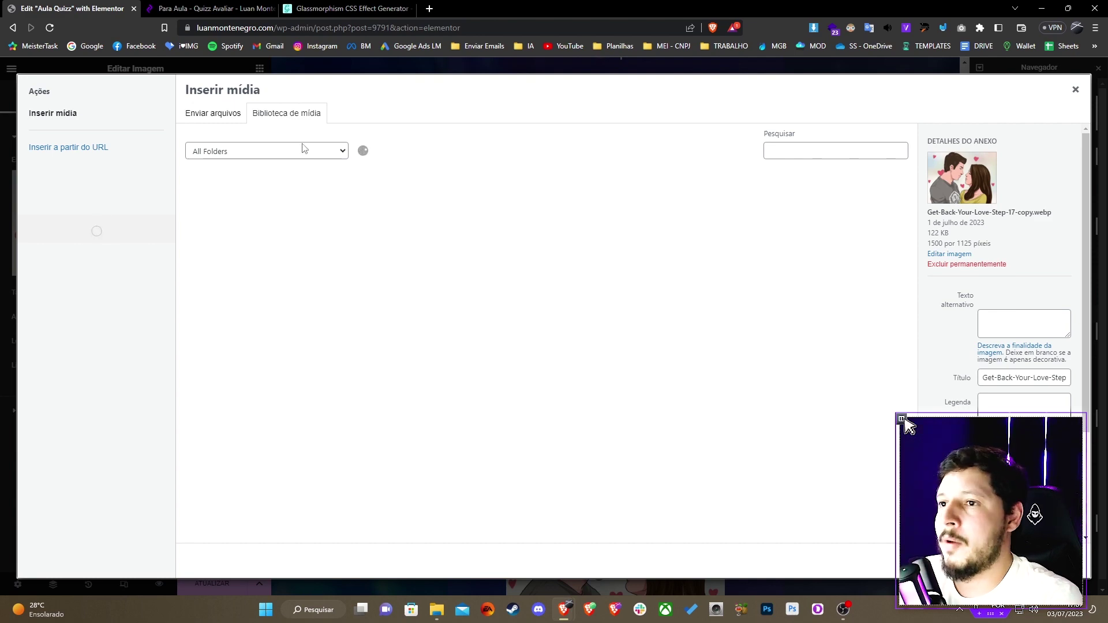
click(323, 208)
click(1038, 561)
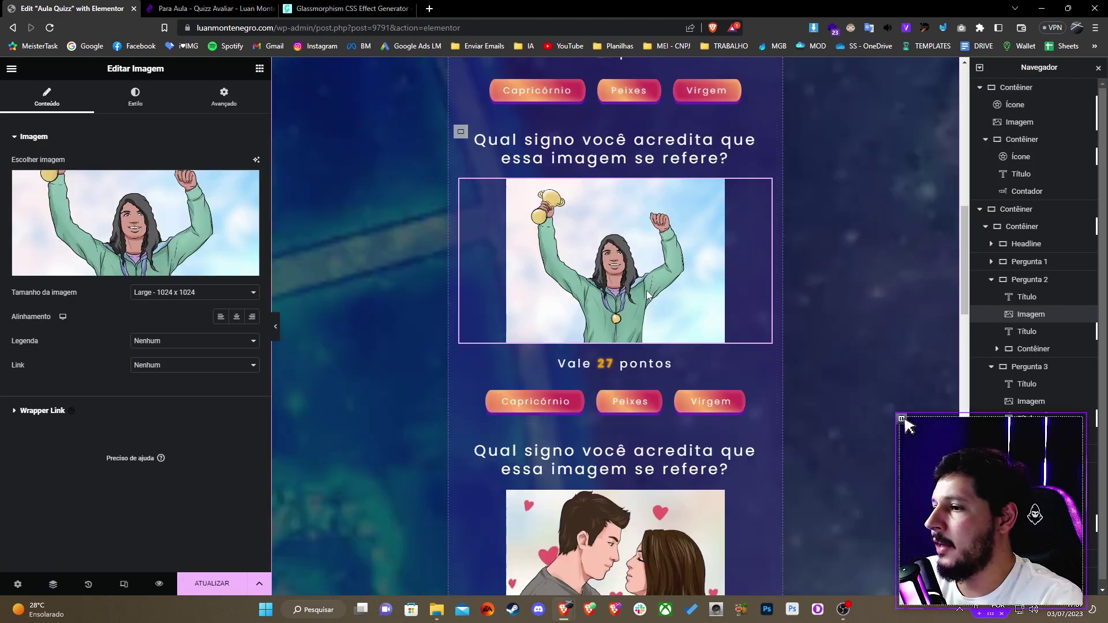
Step: Label the Pergunta 2 answer buttons "Escorpião", "Leão" and "Aquário", and set its points heading to 31
scroll(682, 301, down, 1)
scroll(681, 301, up, 1)
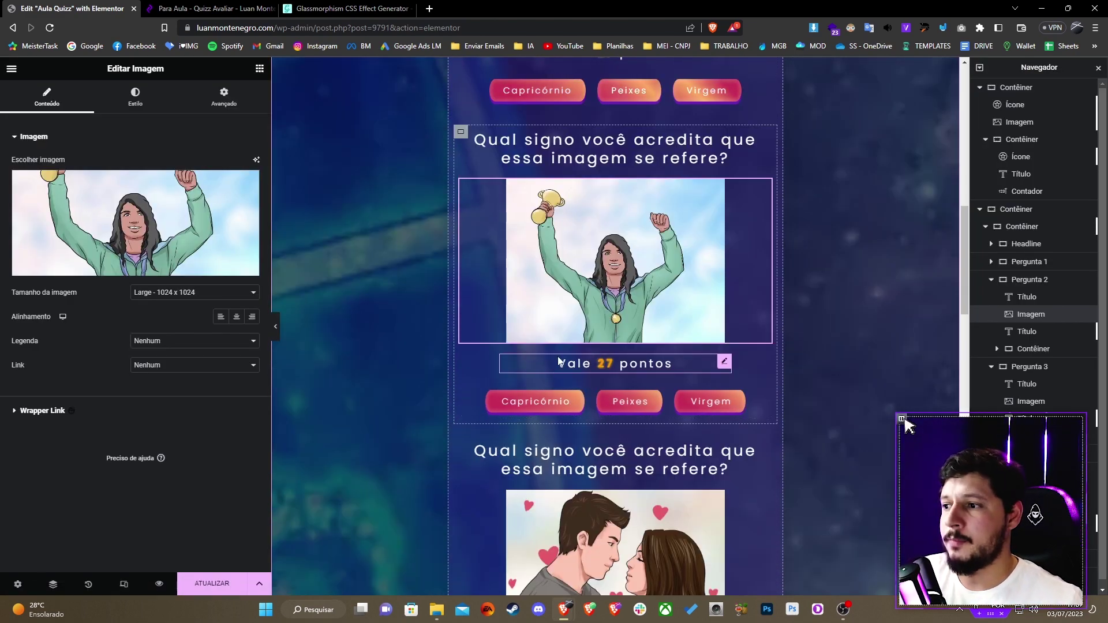
click(535, 401)
double_click(143, 188)
text(Escorpião)
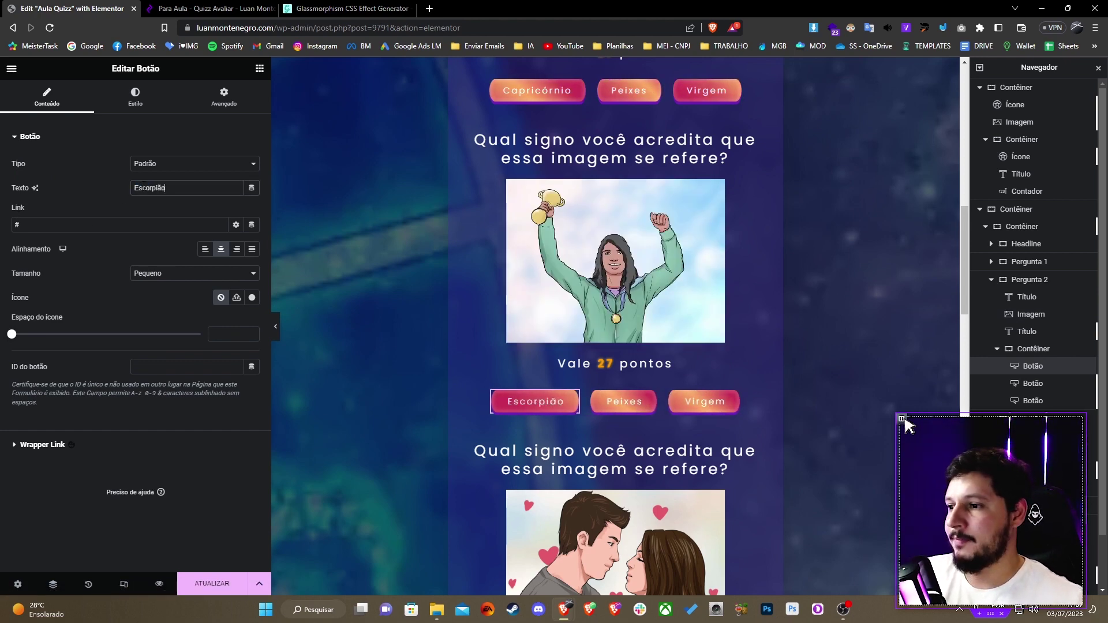
right_click(629, 401)
click(667, 363)
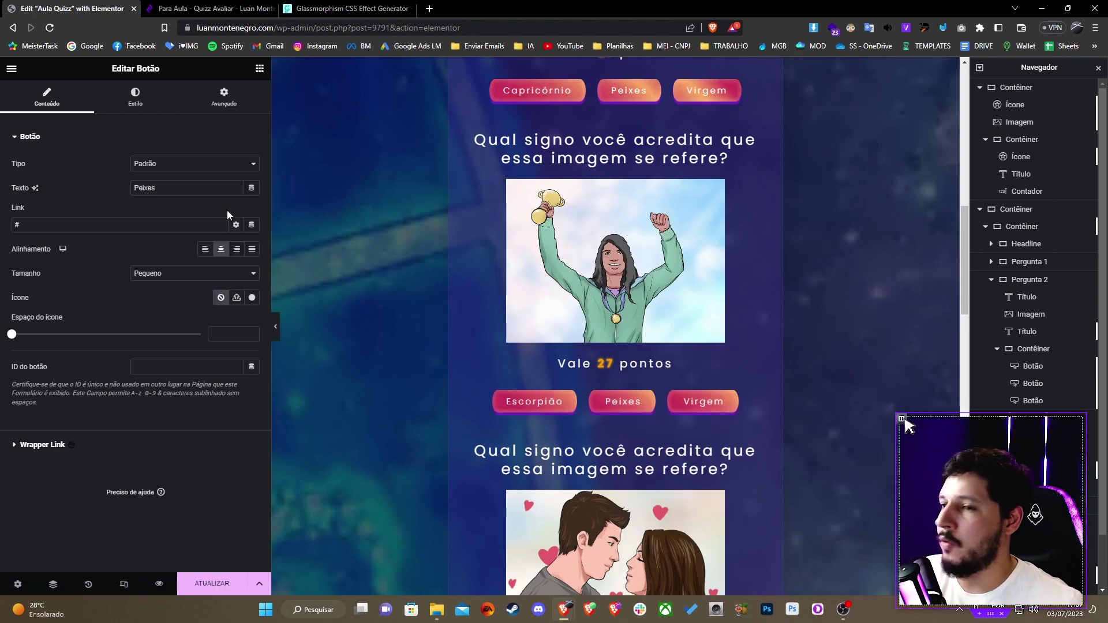
double_click(144, 187)
text(Leão)
click(698, 401)
double_click(143, 187)
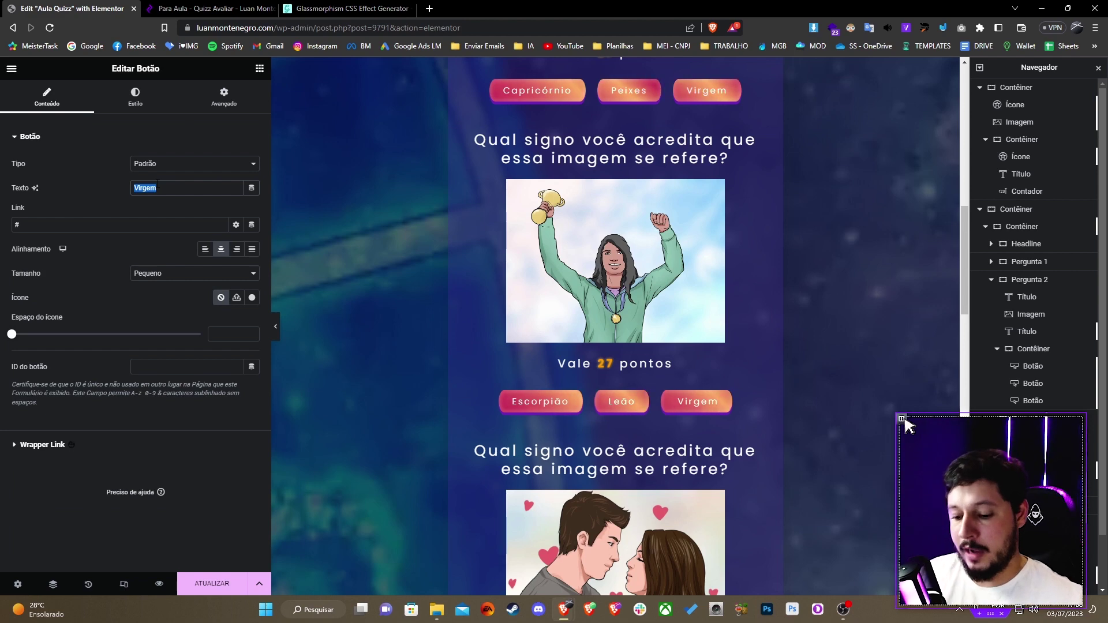
text(A)
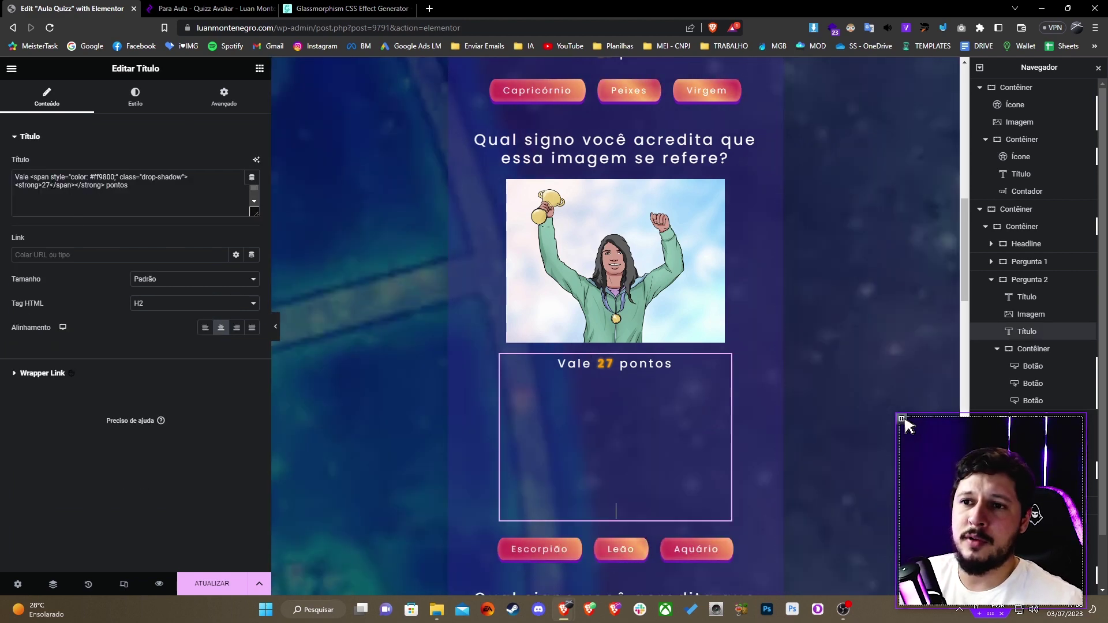
text(31)
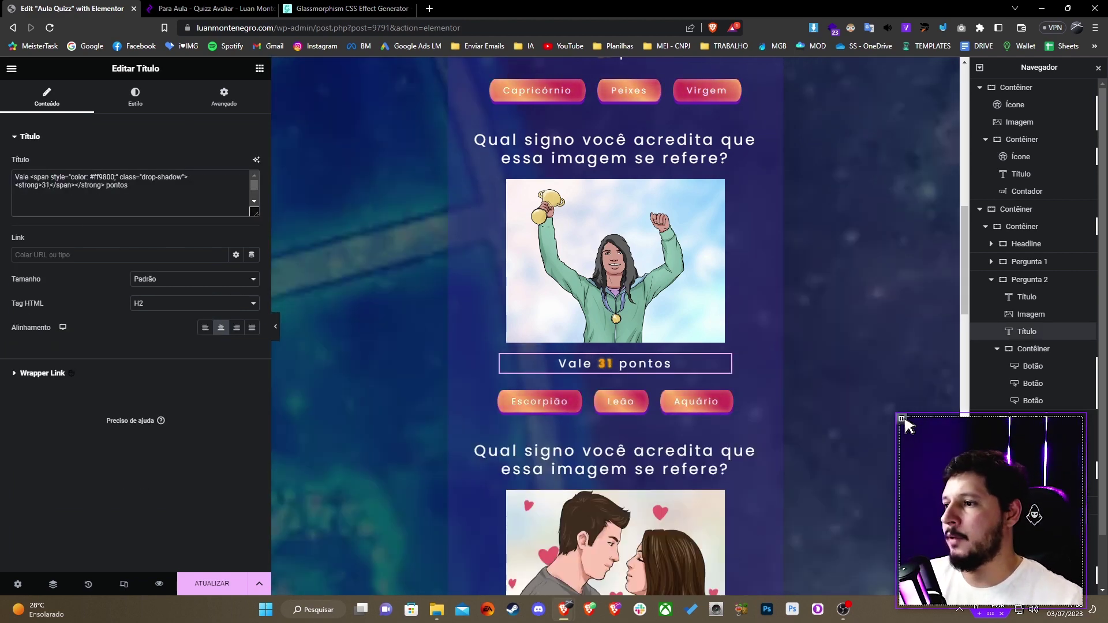
Step: Replace the image in Pergunta 3 with the illustration of the hugging couple beside a woman in yellow
scroll(574, 288, down, 5)
click(573, 259)
scroll(574, 142, down, 1)
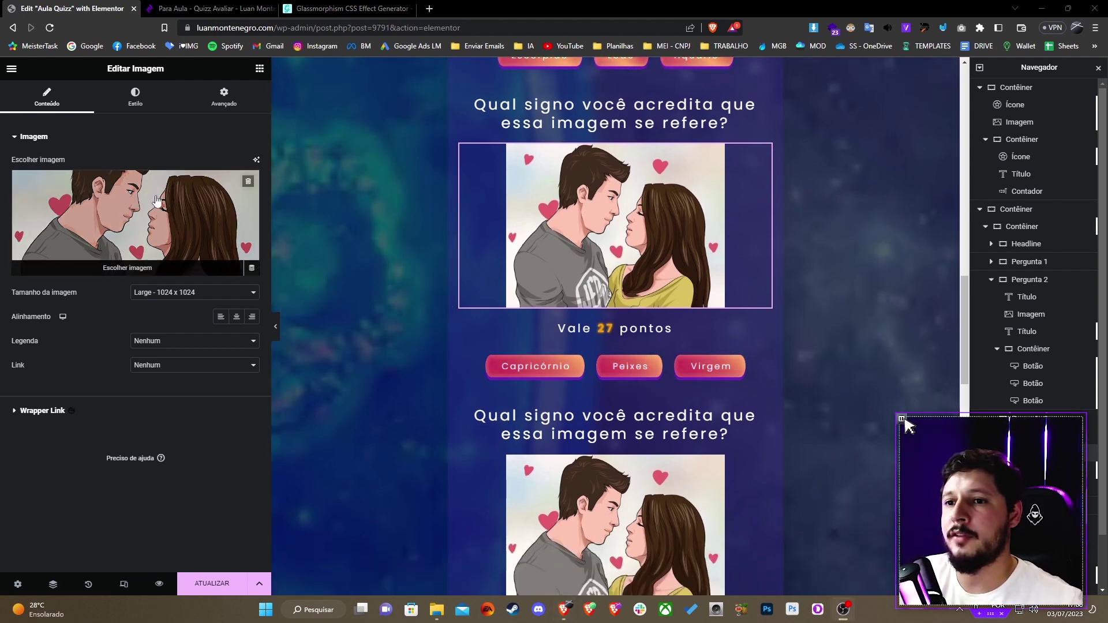
click(236, 237)
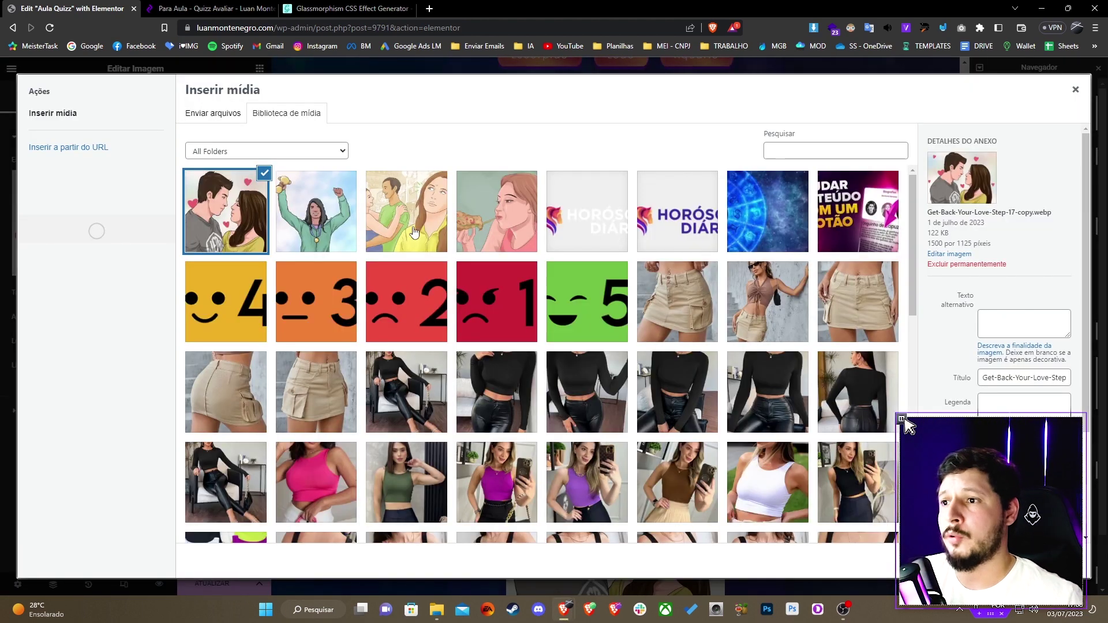
click(413, 232)
click(1047, 560)
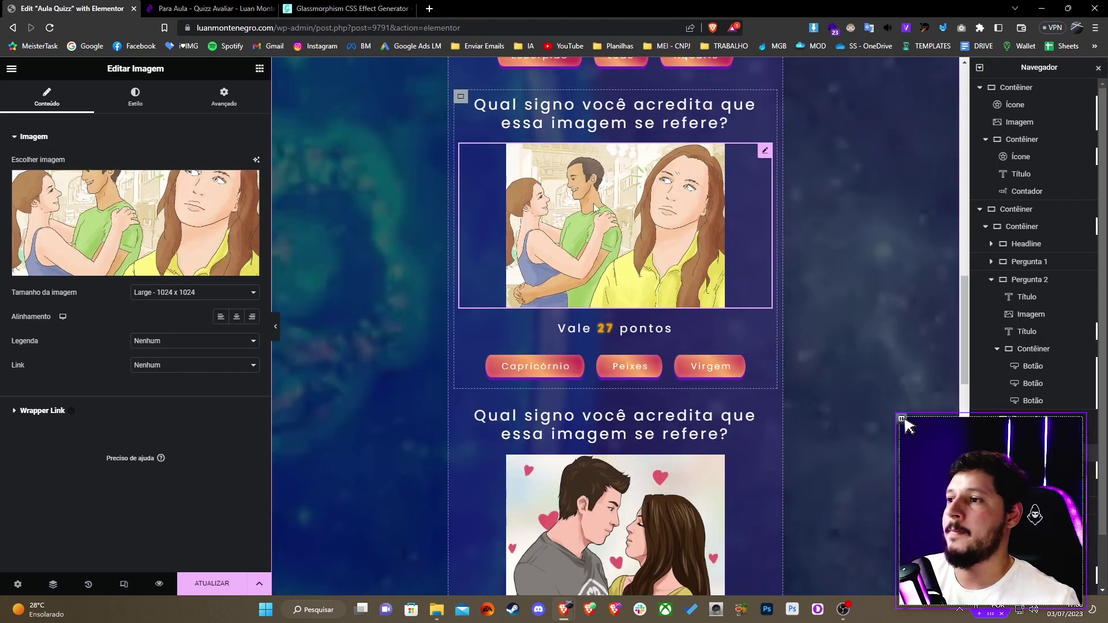
Step: Label the Pergunta 3 answer buttons "Aquário", "Capricórnio" and "Sagitário", in that order
click(570, 366)
double_click(160, 187)
text(Aquário)
click(618, 366)
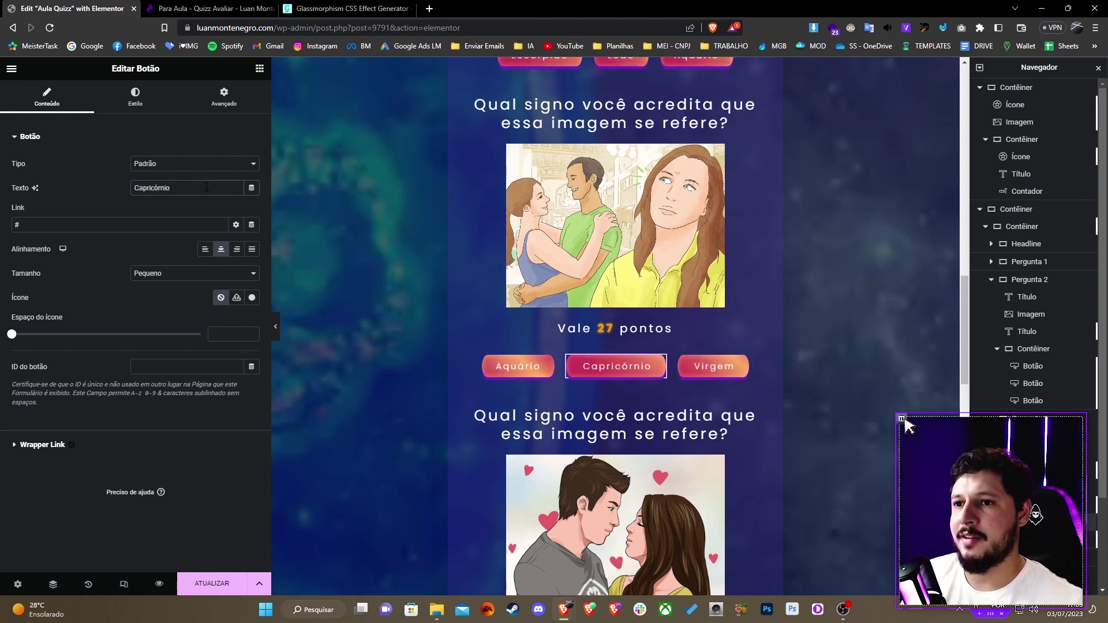
click(713, 366)
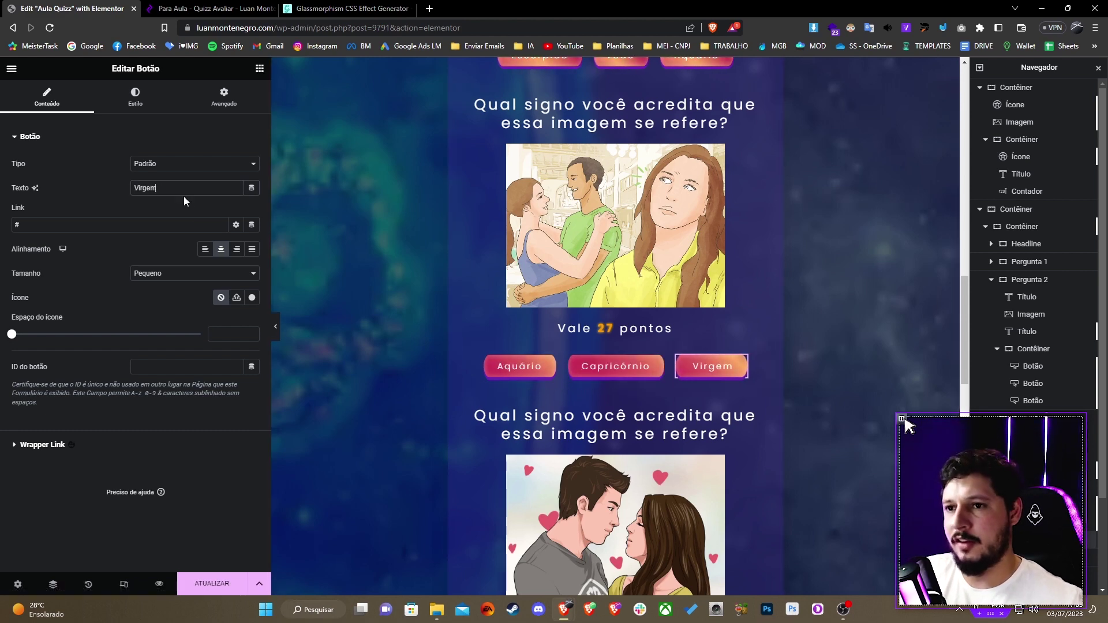
key(BackSpace)
key(BackSpace)
key(BackSpace)
key(BackSpace)
key(BackSpace)
key(BackSpace)
text(Sagitário)
Step: Set the points value in the Pergunta 3 heading to 63
click(615, 328)
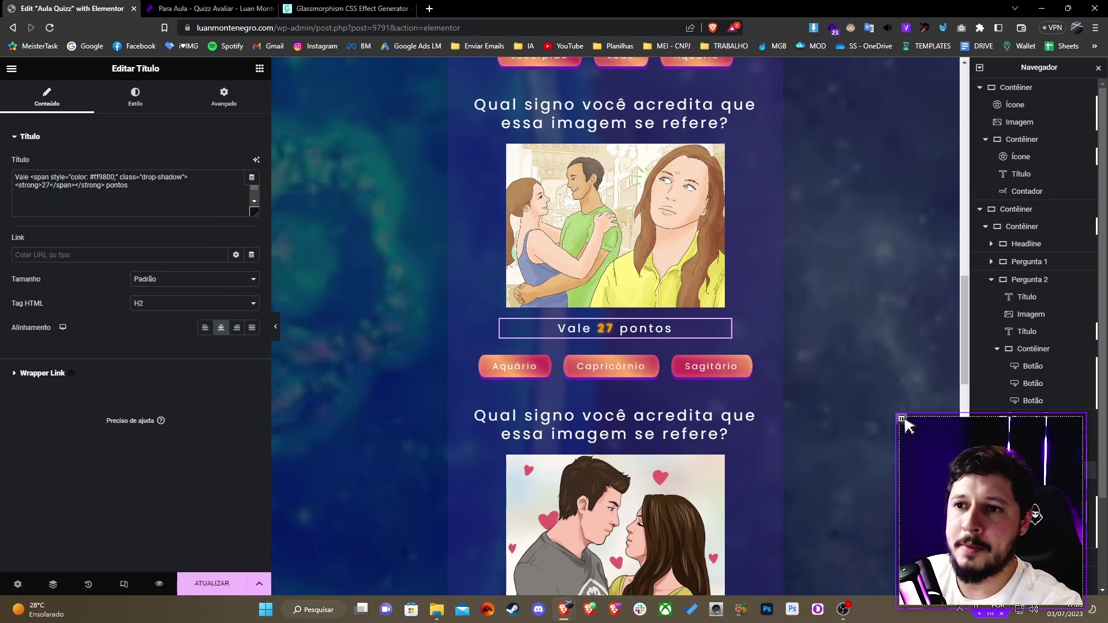
key(BackSpace)
key(BackSpace)
text(63)
Step: Replace the image in the fifth question block with the illustration of the woman eating pizza
scroll(591, 229, down, 8)
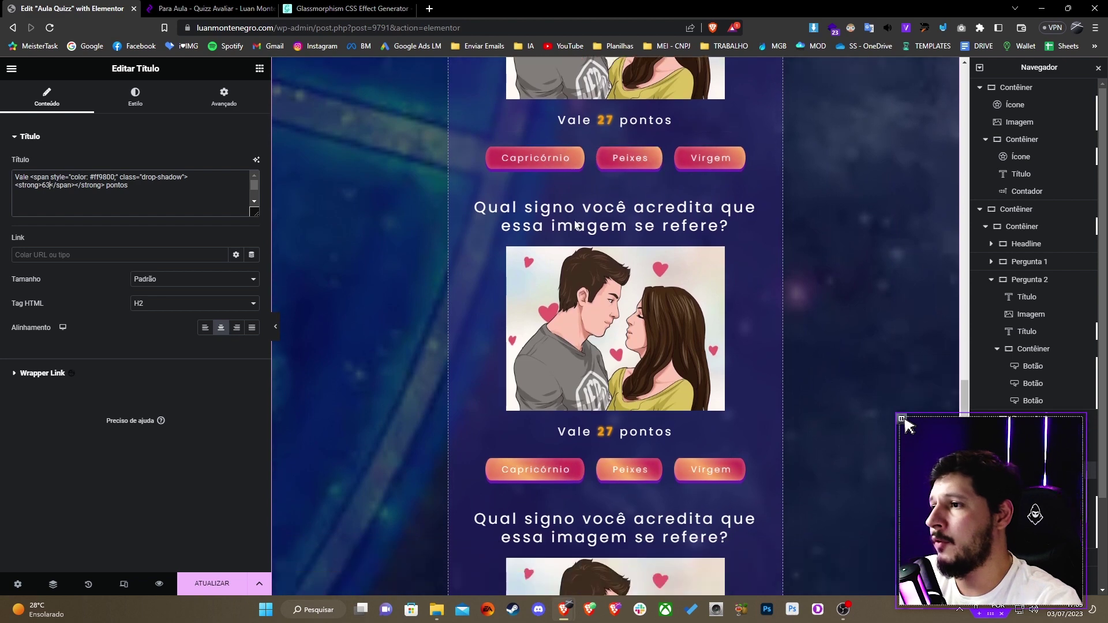
click(582, 272)
click(129, 222)
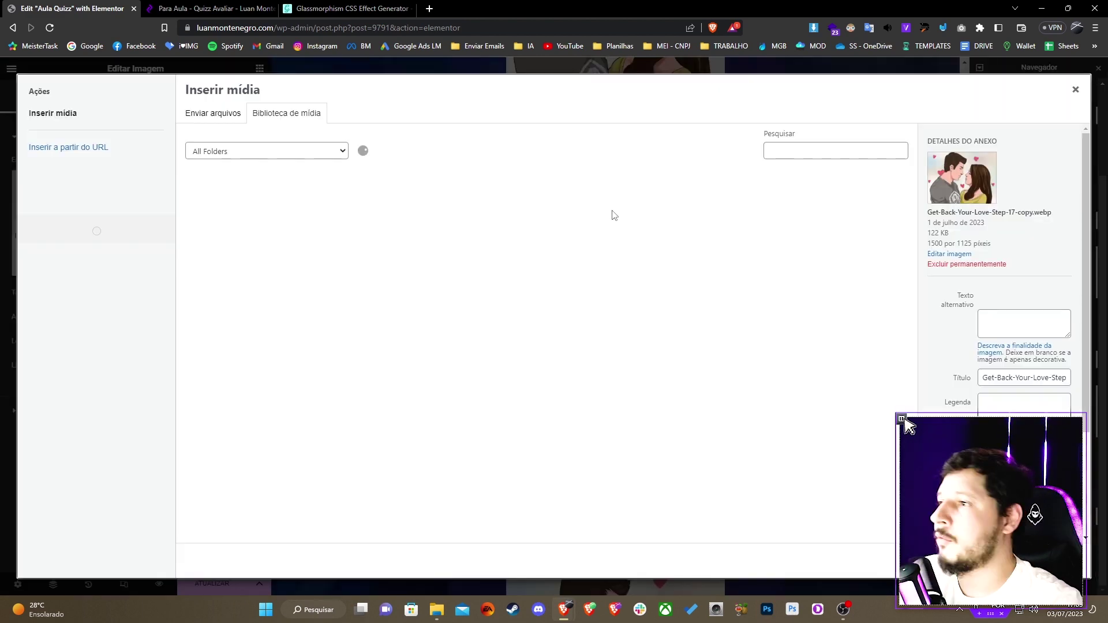
double_click(516, 211)
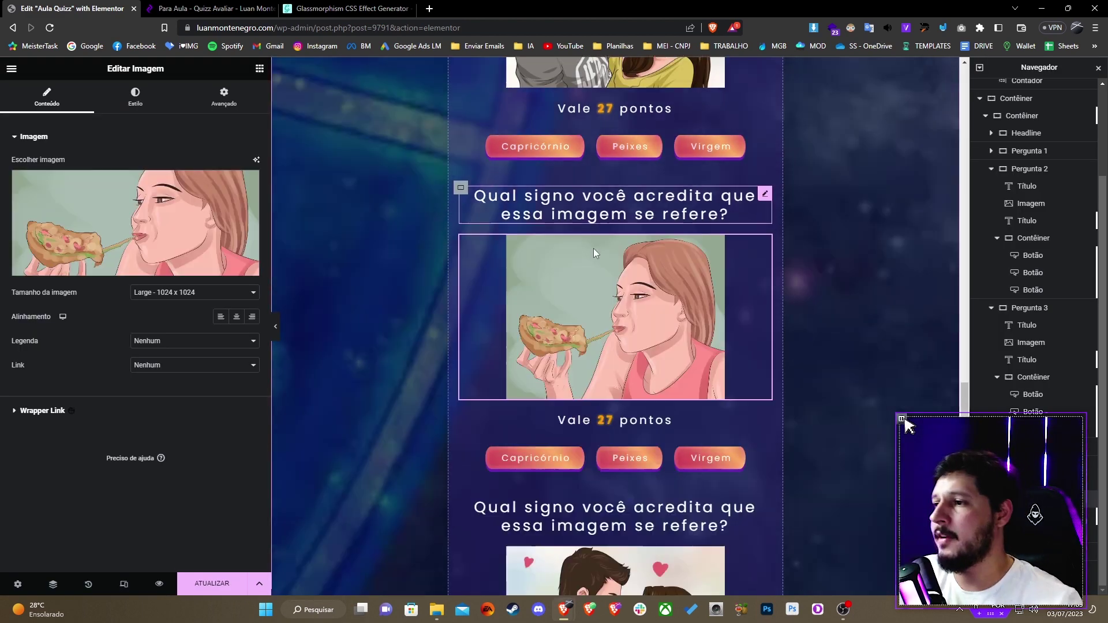
Step: Label the pizza question's answer buttons "Sagitário", "Touro" and "Câncer", and set its points heading to 10
scroll(593, 248, down, 2)
click(534, 354)
double_click(154, 187)
text(Sagitário)
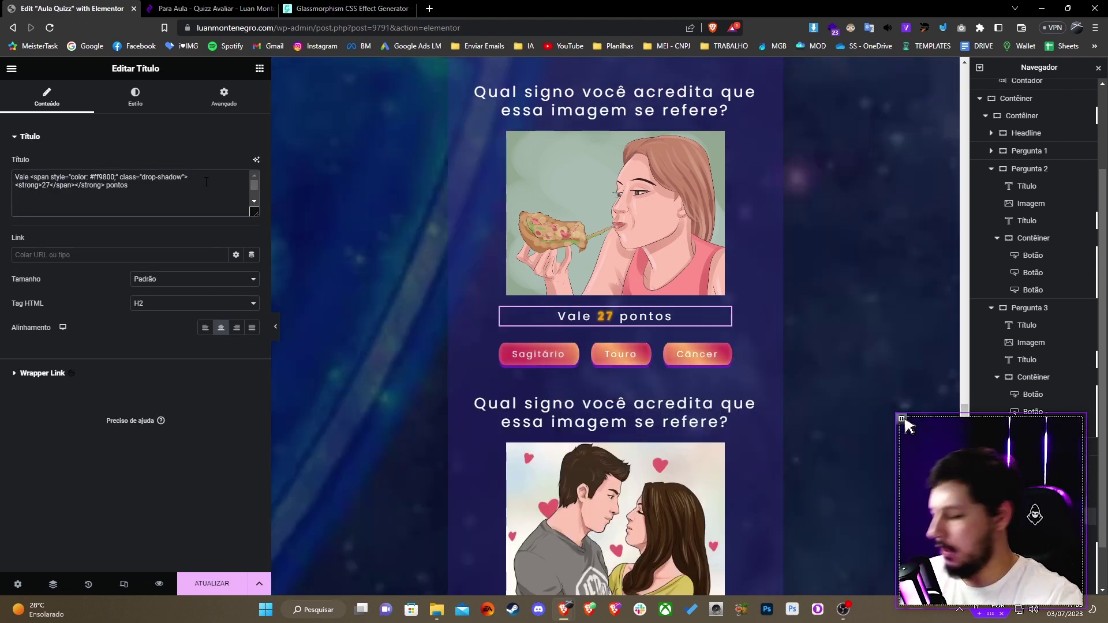
scroll(617, 278, down, 6)
scroll(617, 278, up, 3)
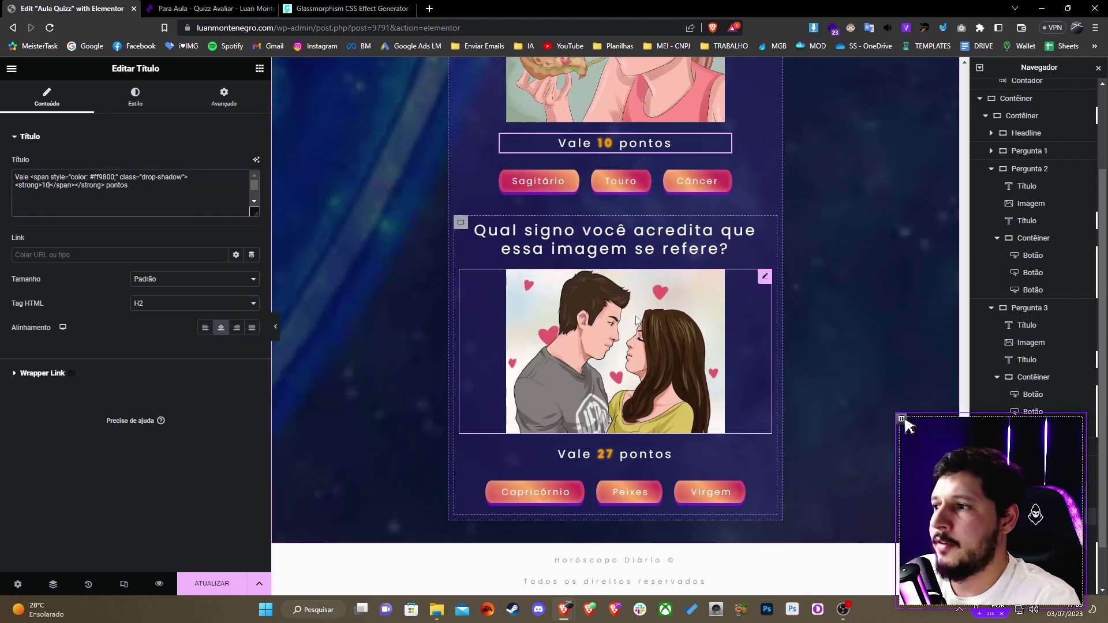
Step: Save the quiz page with the edited question blocks
scroll(643, 324, up, 15)
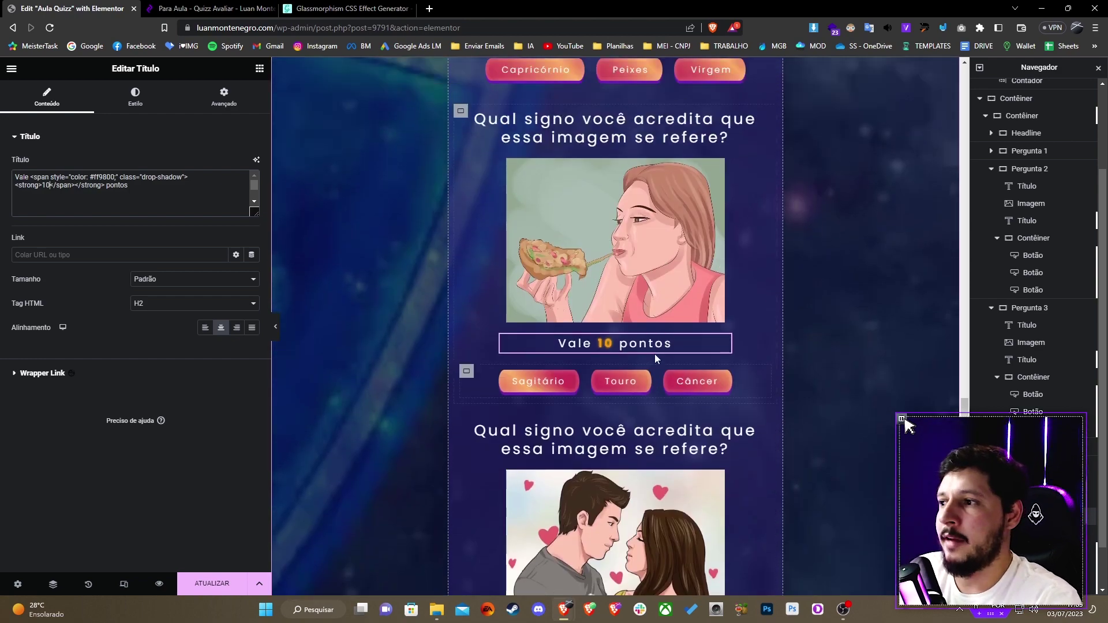
click(212, 584)
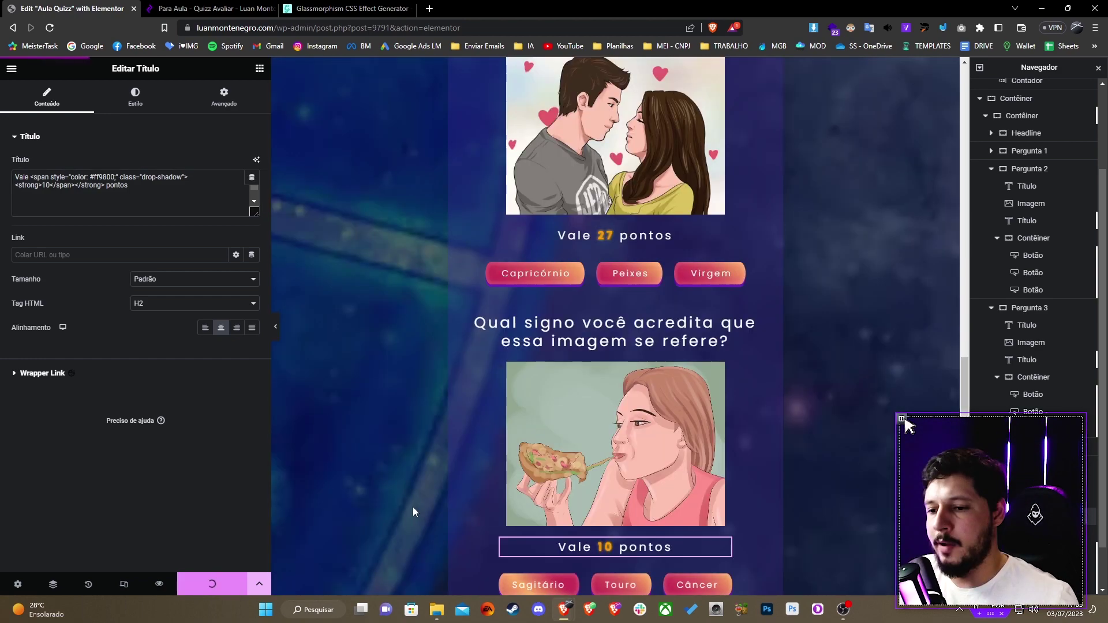
scroll(567, 286, up, 1)
scroll(577, 317, up, 5)
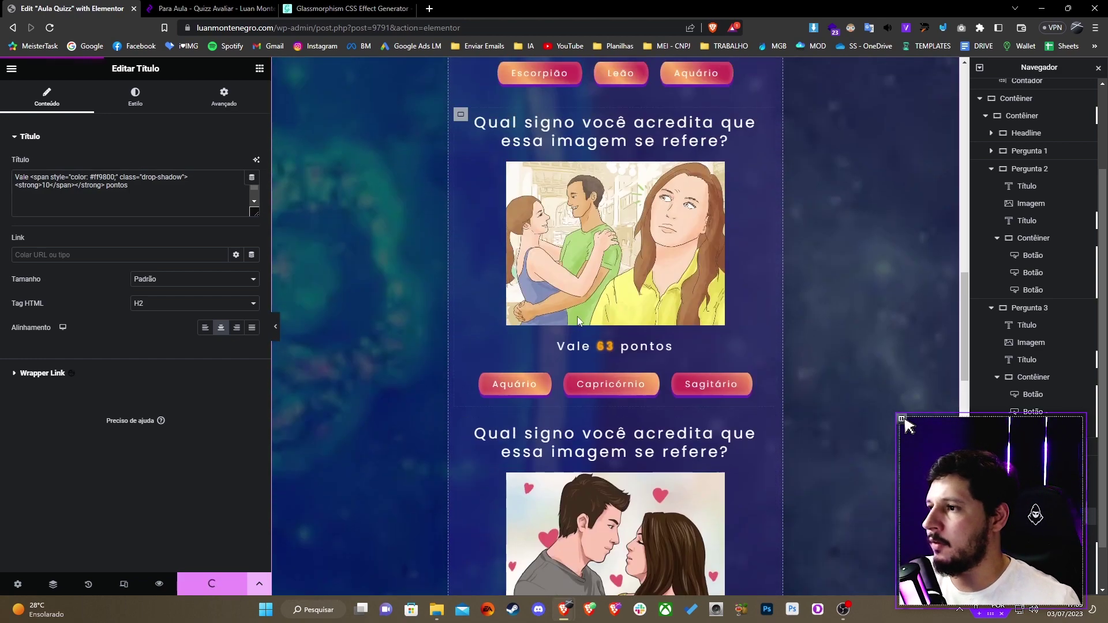
scroll(652, 249, down, 8)
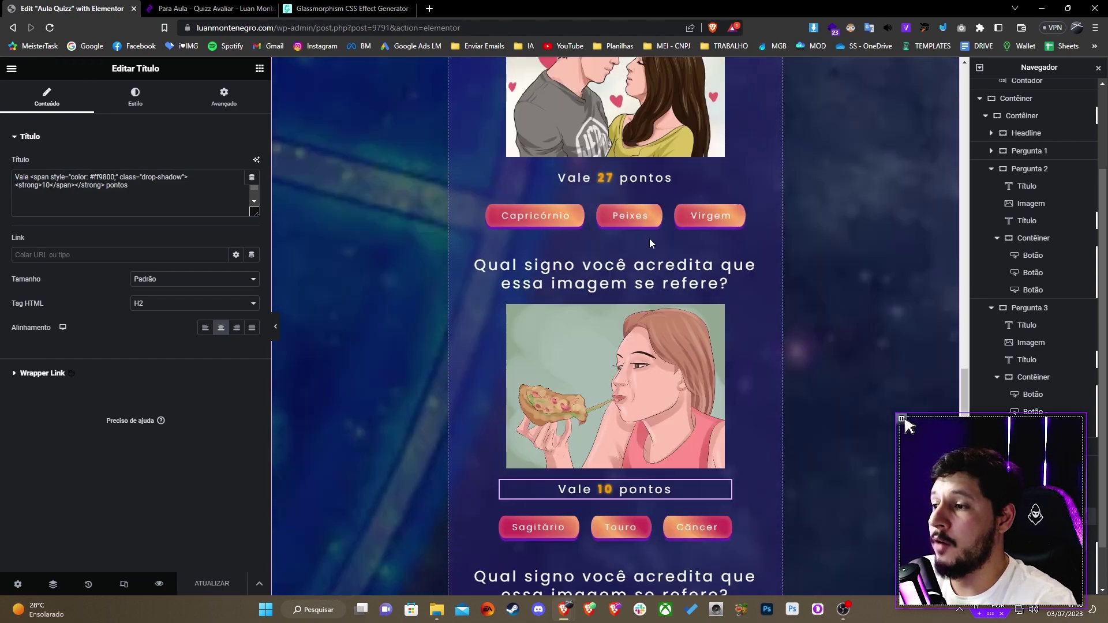
Step: Delete the couple image from the fourth question block and insert a Form widget below its heading
scroll(649, 238, up, 4)
right_click(588, 241)
click(615, 464)
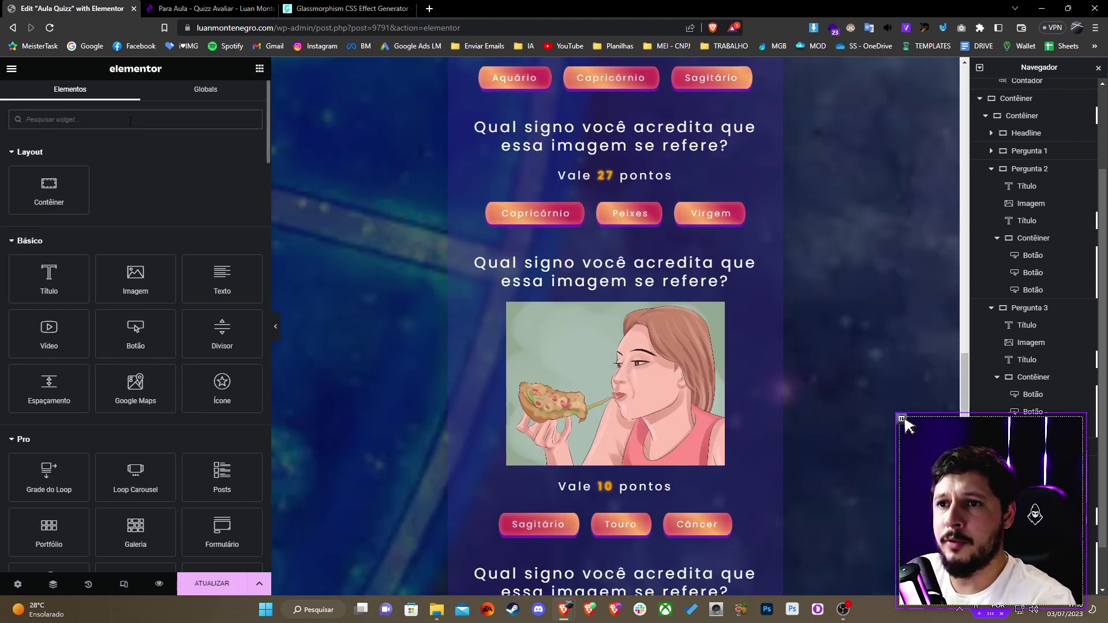
text(formu)
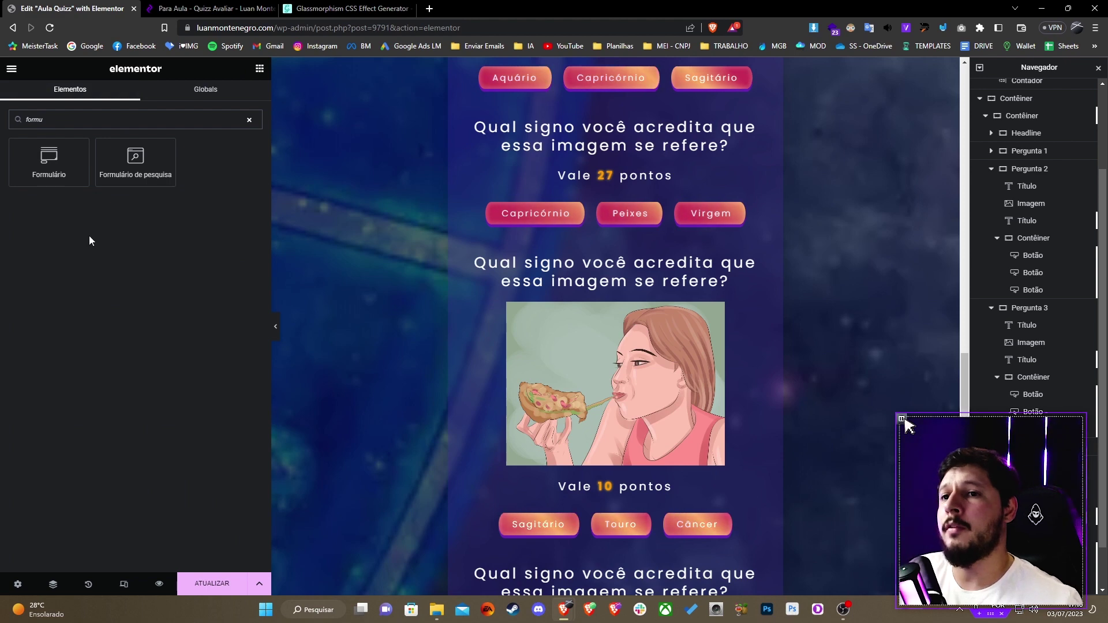
drag(49, 161, 603, 147)
Step: Change the form block's heading to "Antes de continuarmos, se identifique para receber mais testes como esse"
click(603, 147)
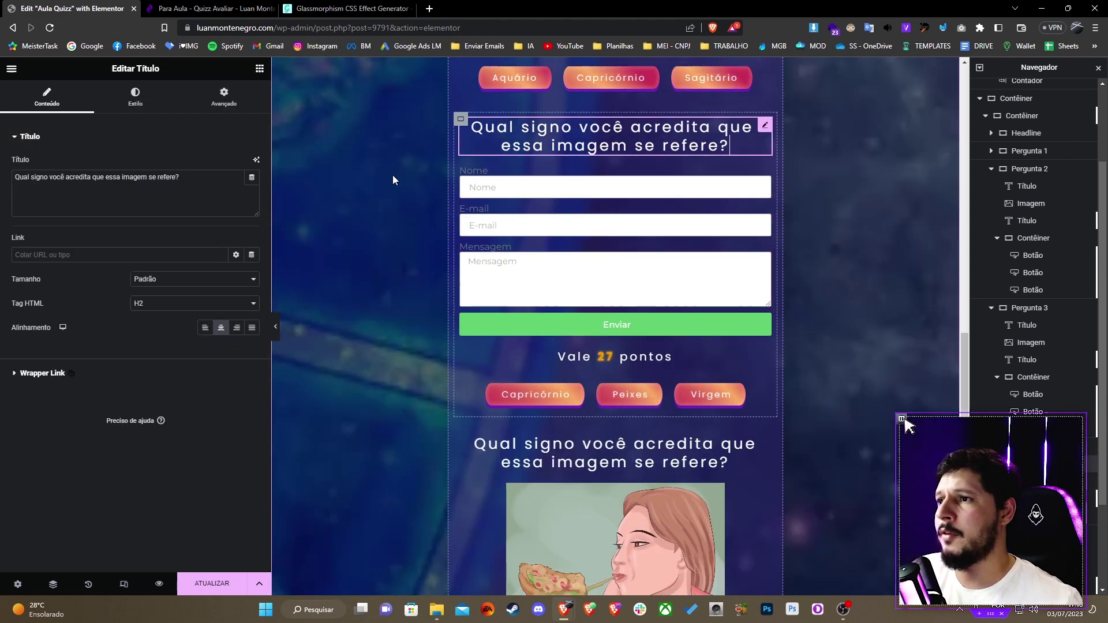
text(Antes de continuarmos, se identifique para receber mais testes como esse)
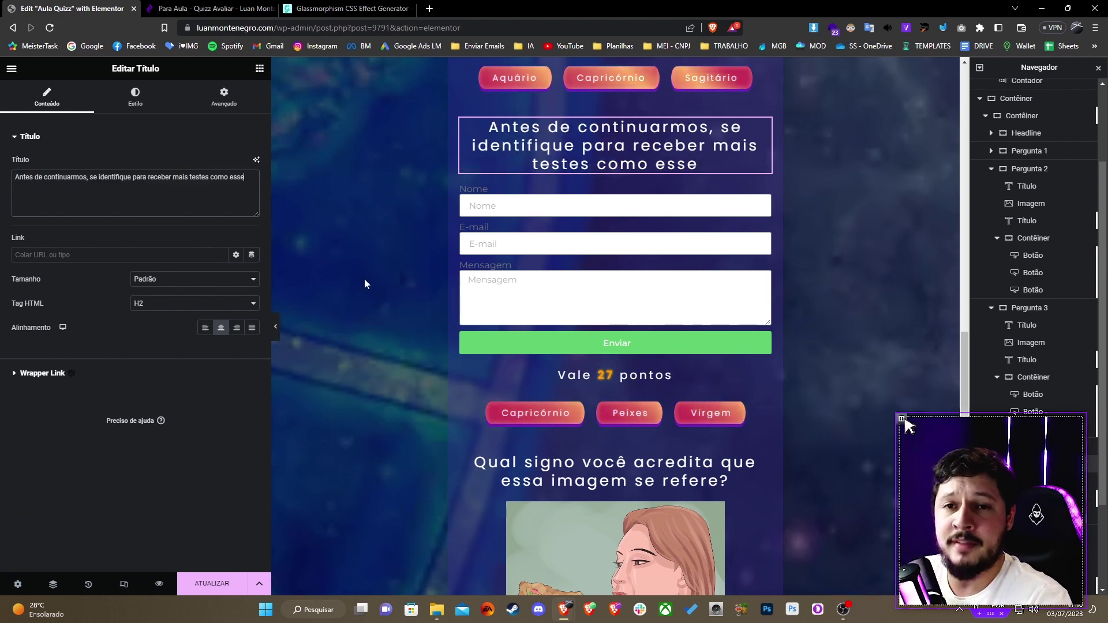
Step: Hide the lead form's field labels and replace its Mensagem field with a duplicate of the E-mail field
click(516, 231)
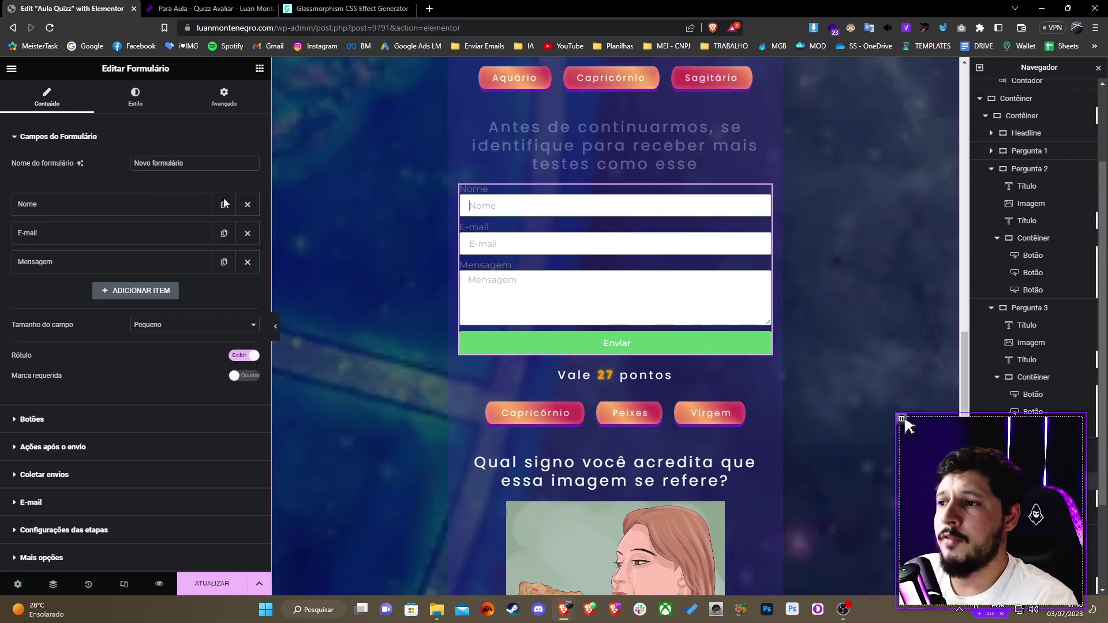
click(142, 211)
click(146, 204)
click(243, 355)
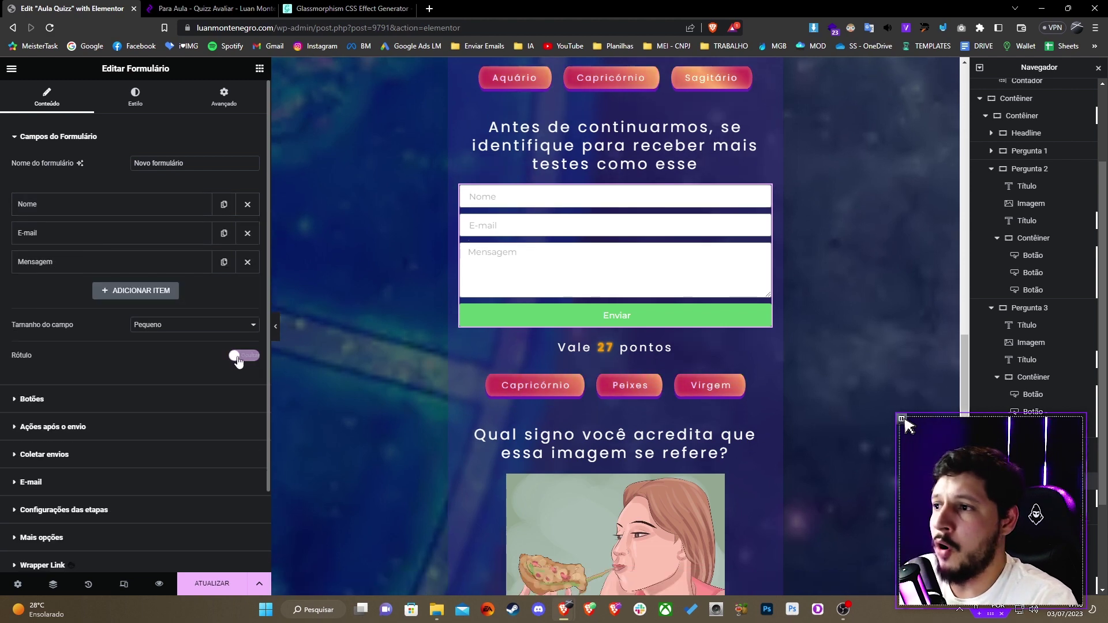
click(247, 262)
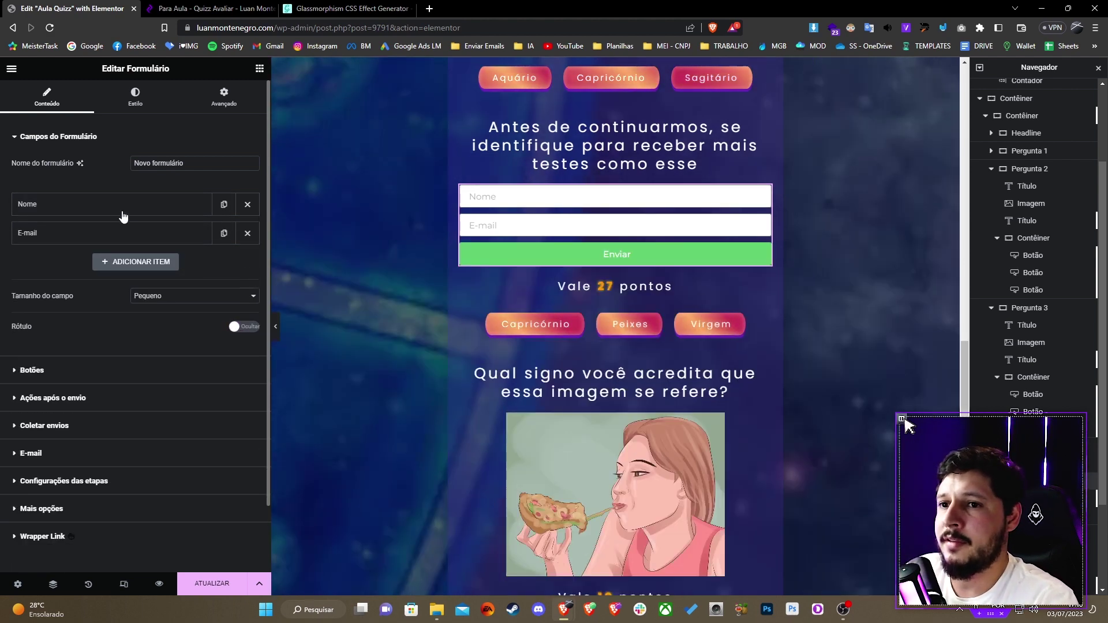
click(223, 233)
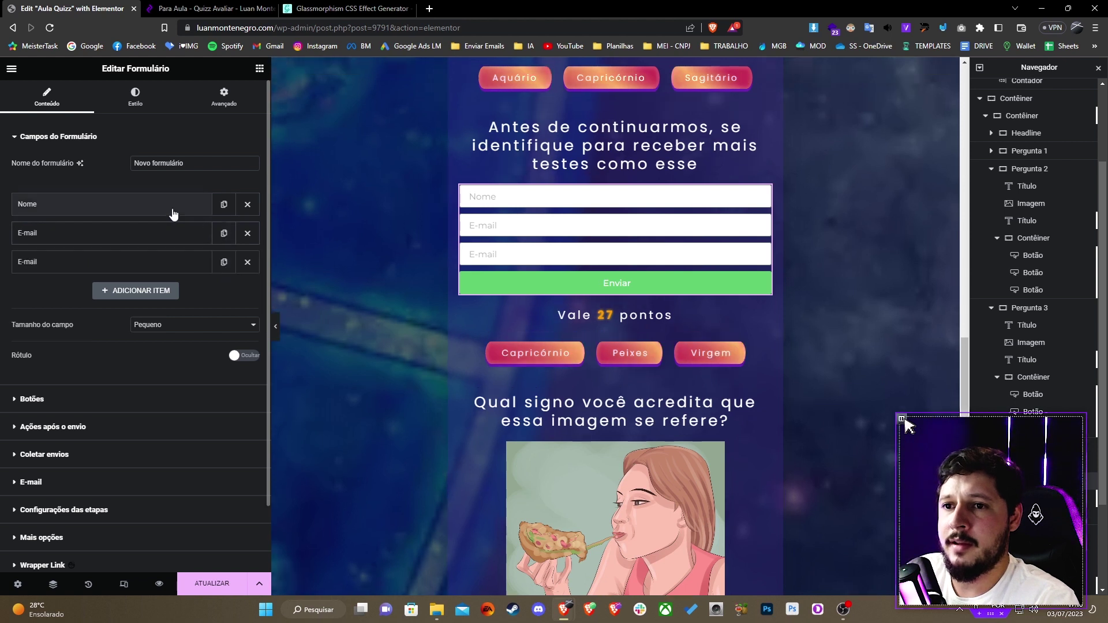
Step: Clear the labels of the first two form fields and set their placeholders to "Seu nome" and "Seu melhor e-mail"
click(173, 208)
text(Seu nome)
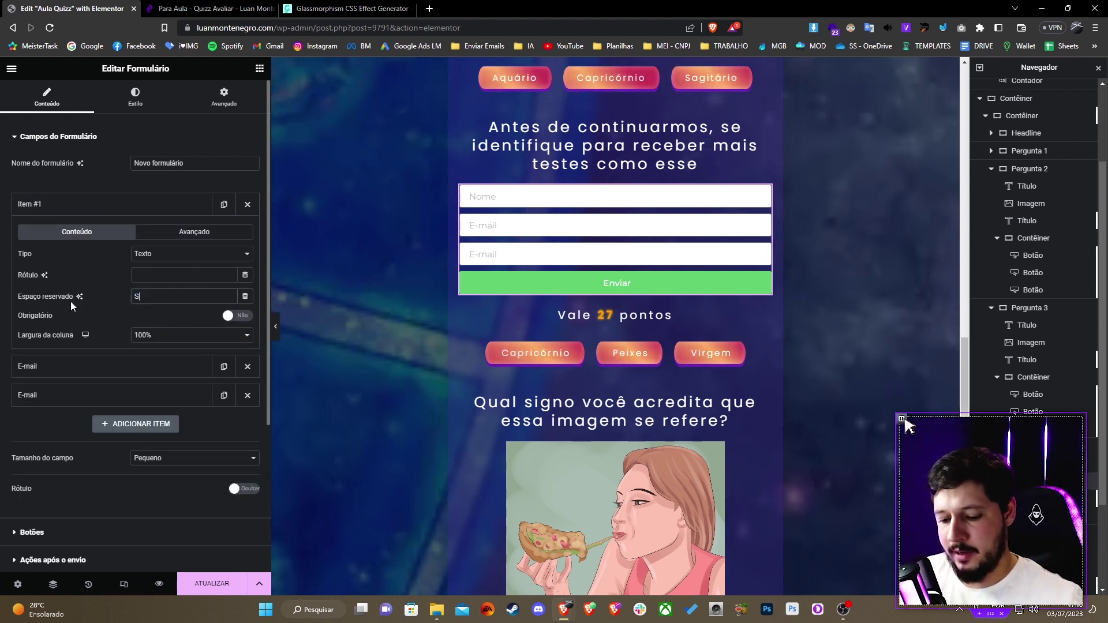
click(109, 369)
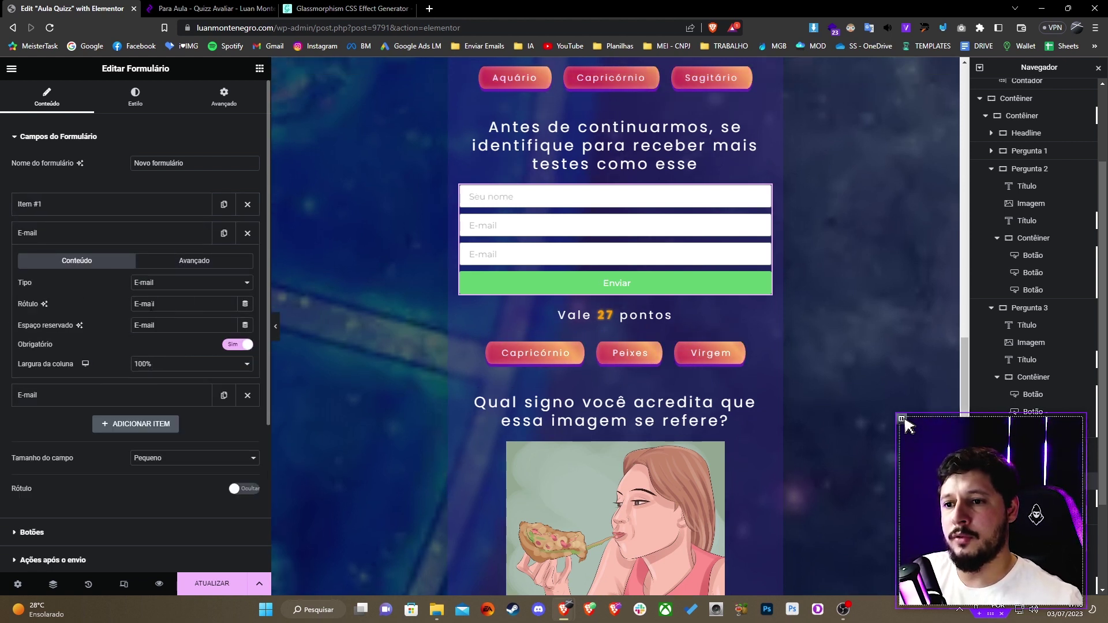
text(Seu melhor e-mail)
Step: Change the third form field to type Telefone with an empty label and the placeholder "Seu whatsapp"
click(109, 395)
click(190, 311)
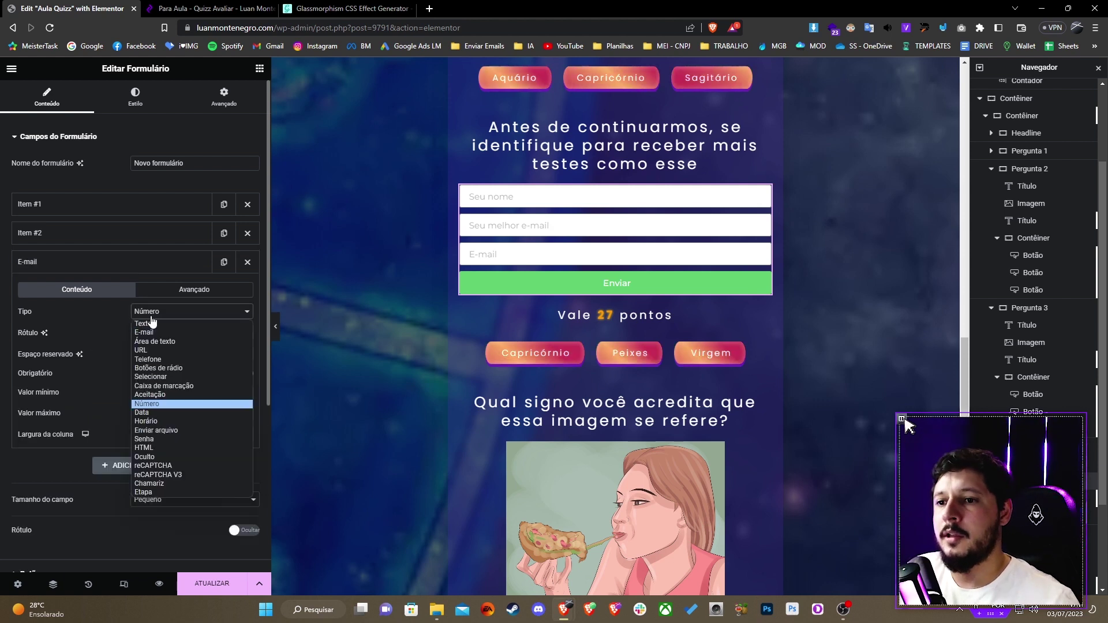
click(160, 360)
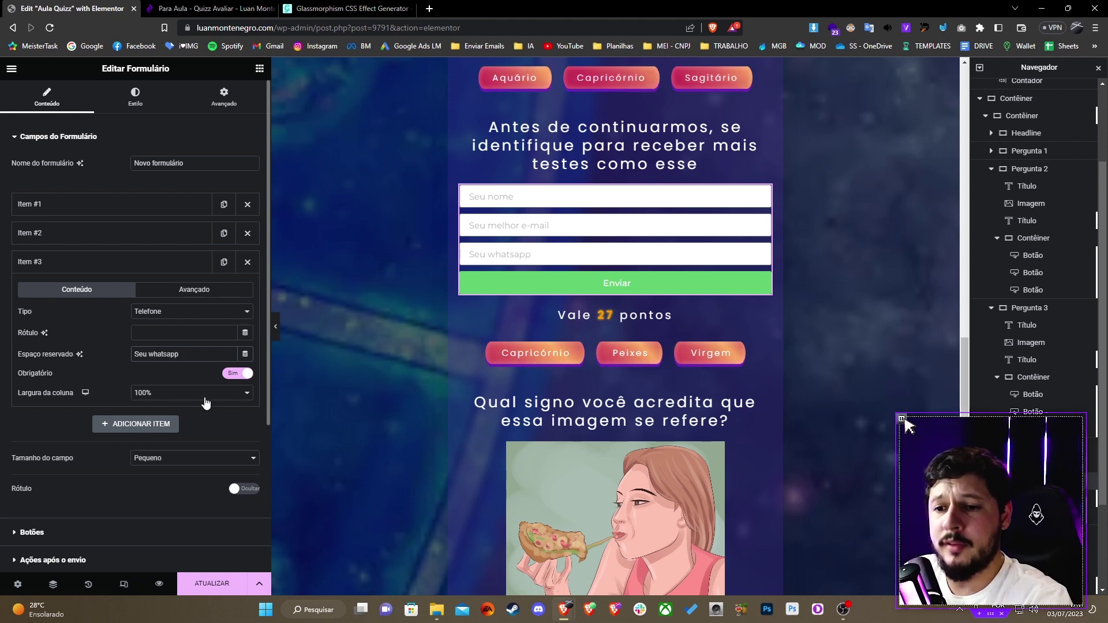
scroll(206, 402, down, 1)
scroll(206, 399, up, 2)
Step: Set the form fields' typography to Poppins with 1.5 px letter spacing
click(135, 98)
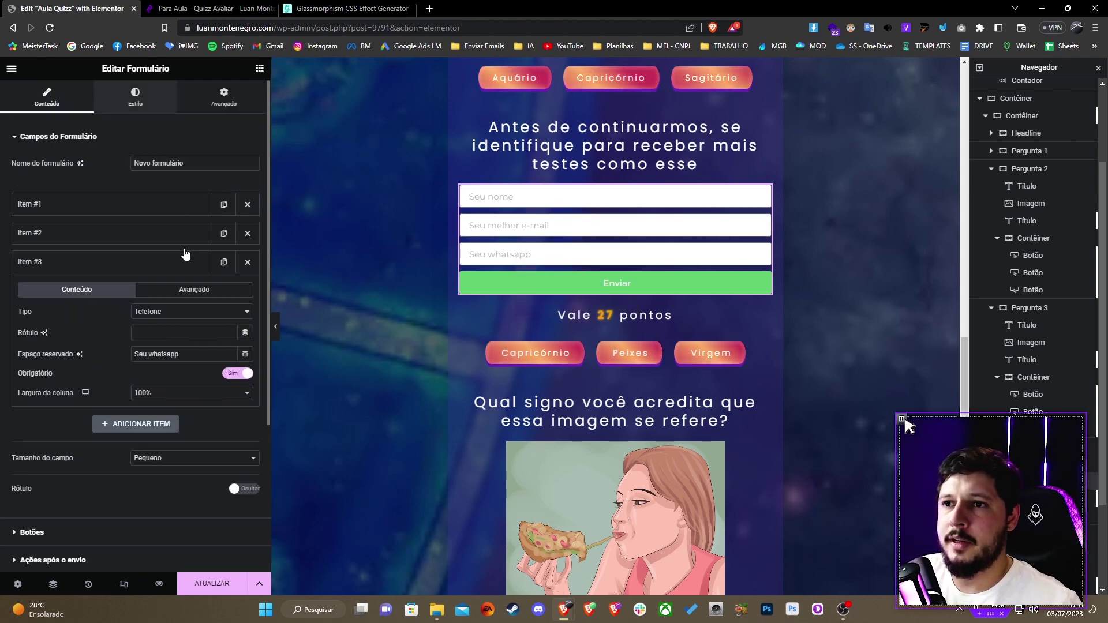
click(128, 479)
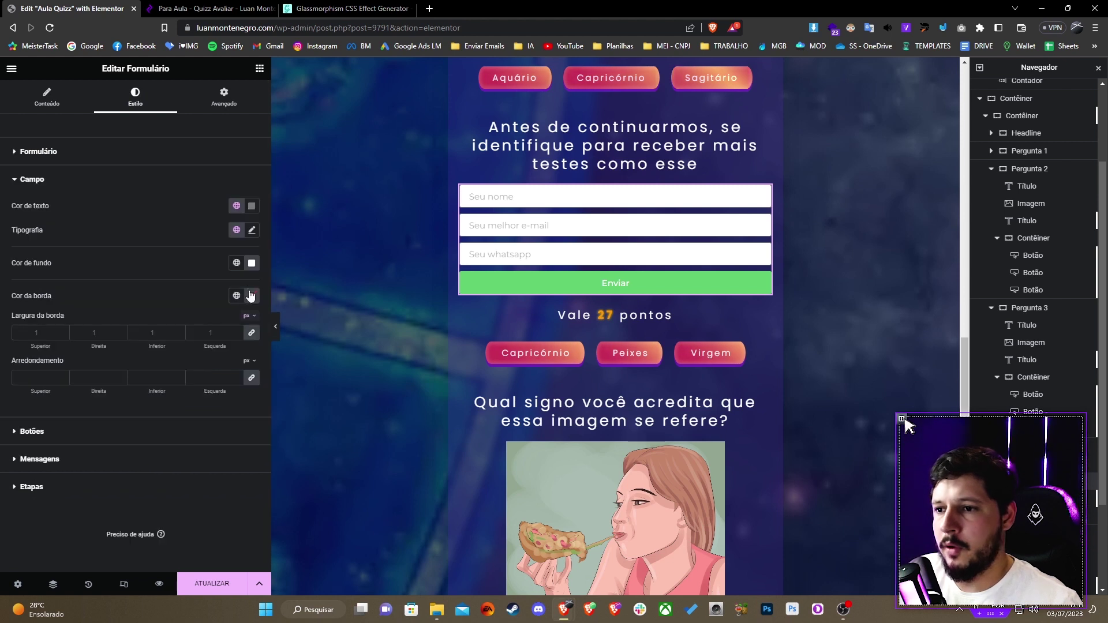
click(250, 231)
click(202, 290)
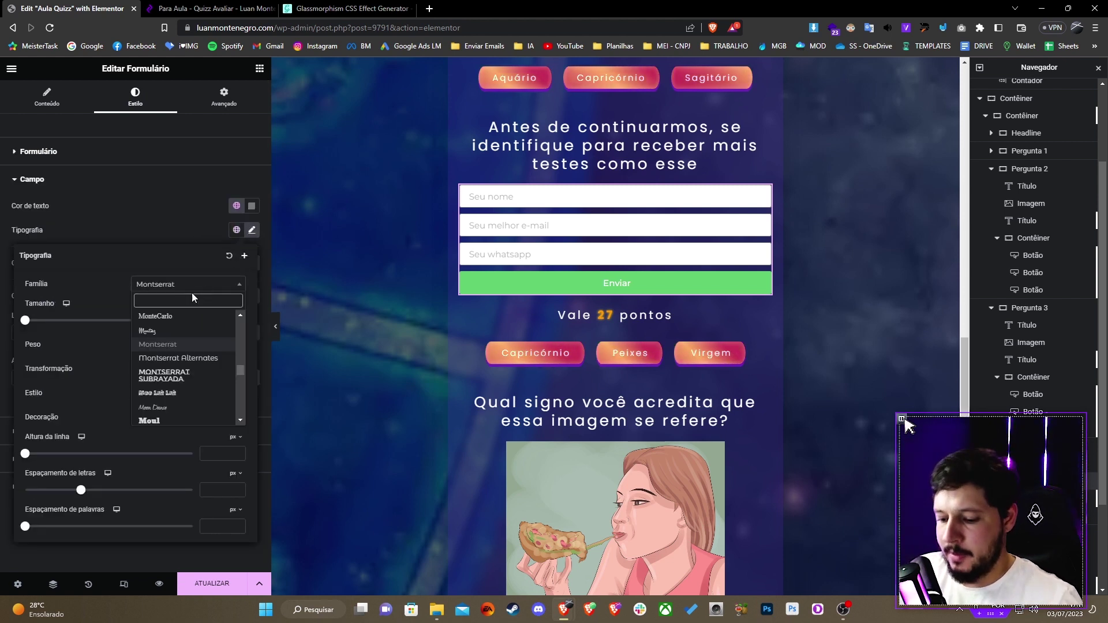
click(173, 346)
click(213, 490)
text(1.5)
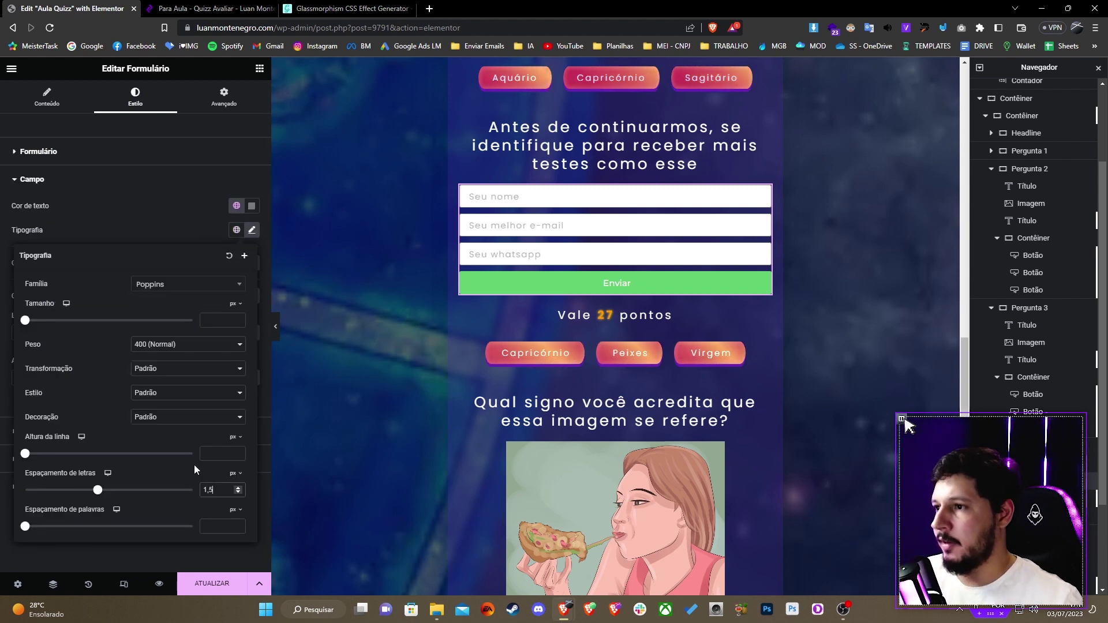
click(264, 372)
Step: Set the form button's typography to Poppins and widen its letter spacing
click(152, 430)
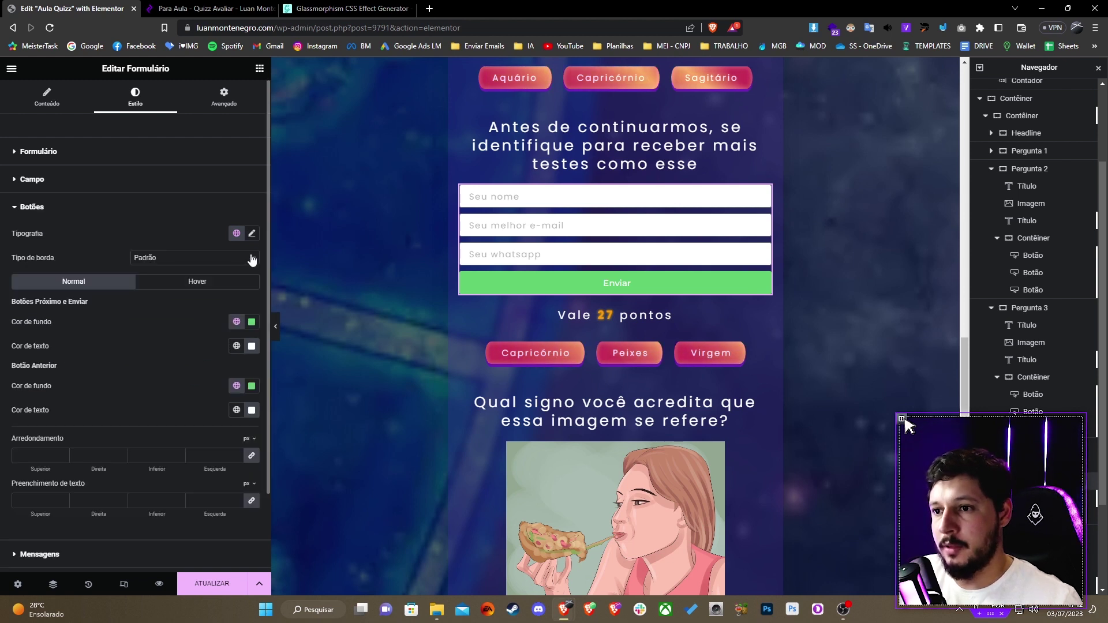
click(251, 233)
click(188, 287)
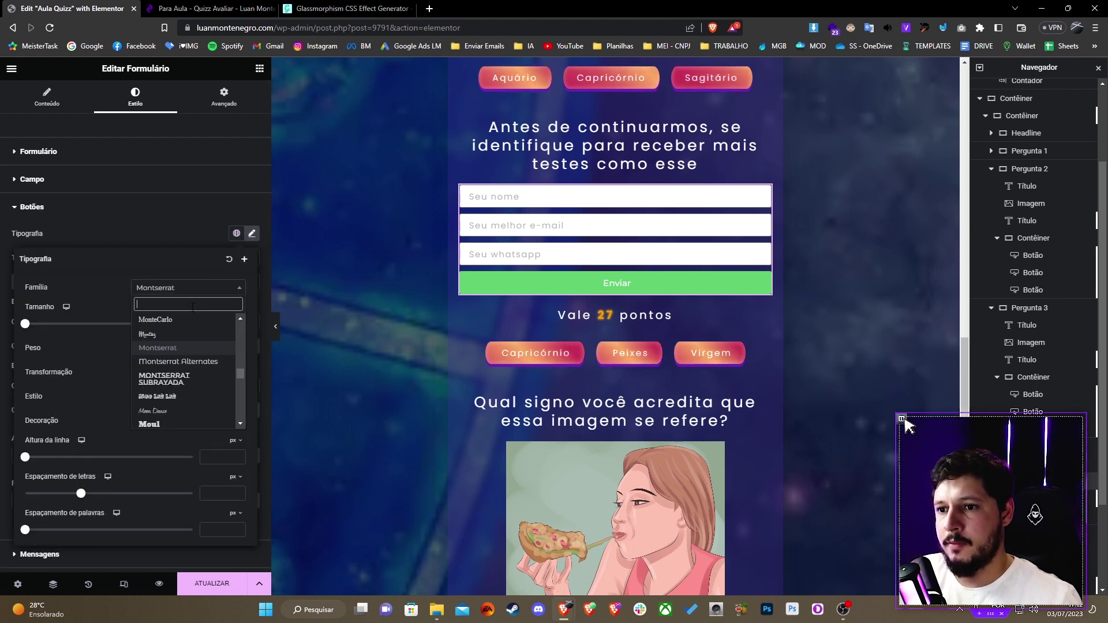
text(popp)
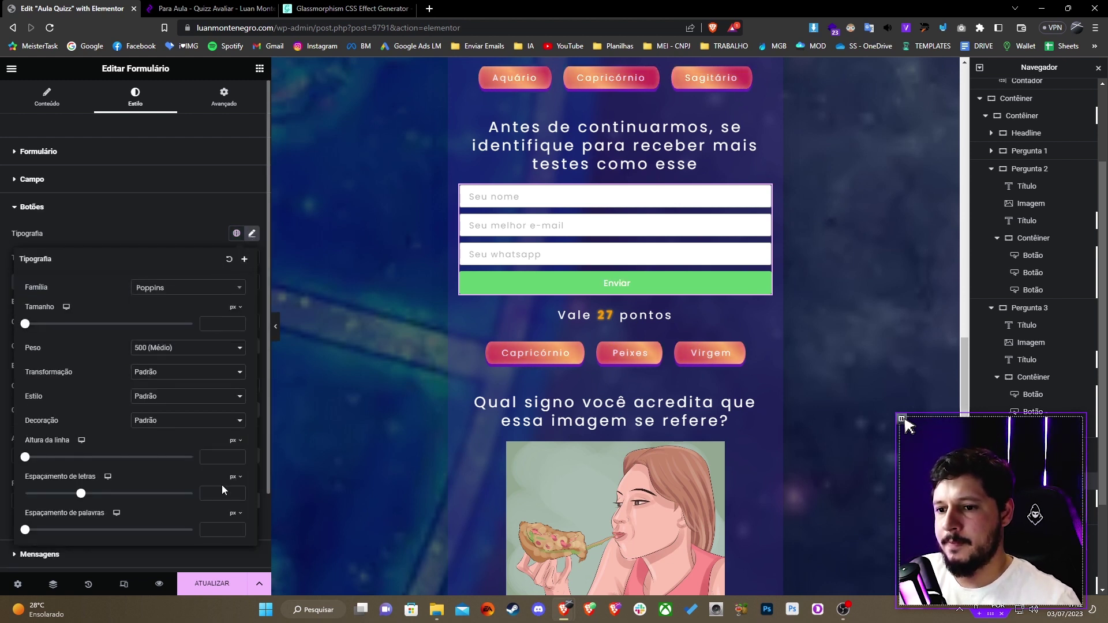
click(224, 494)
Step: Change the form's submit button text to "Continuar"
click(47, 97)
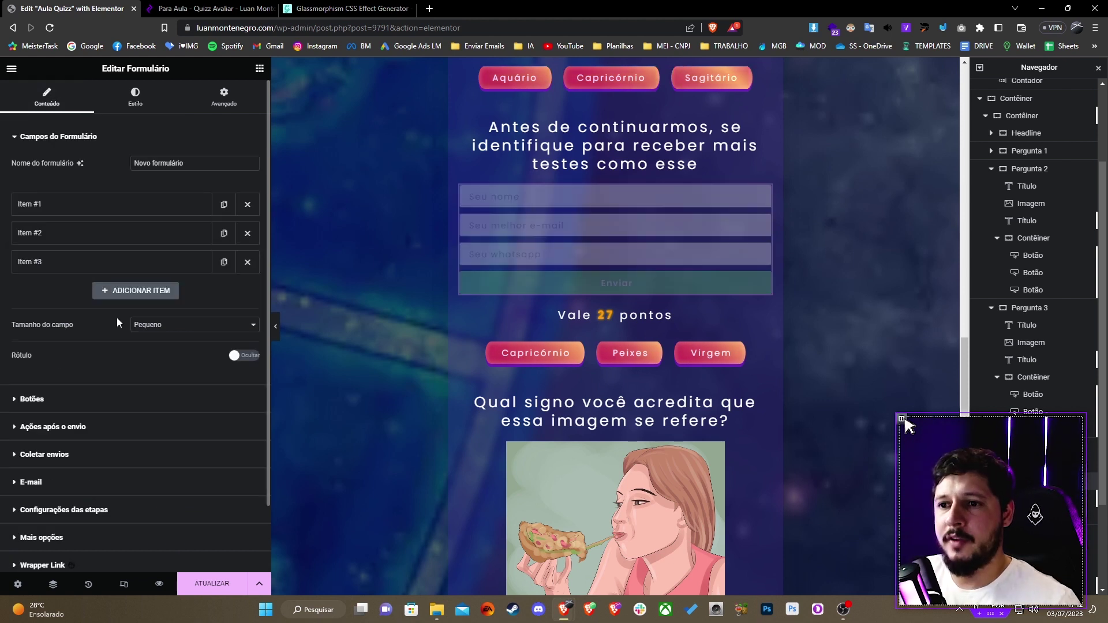
click(33, 394)
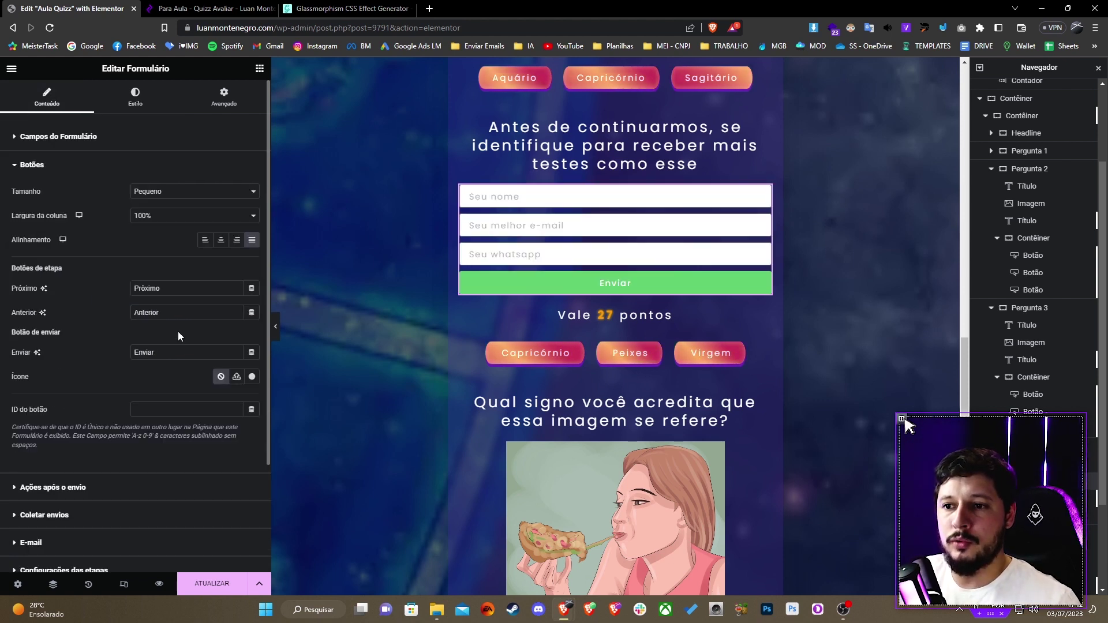
double_click(161, 352)
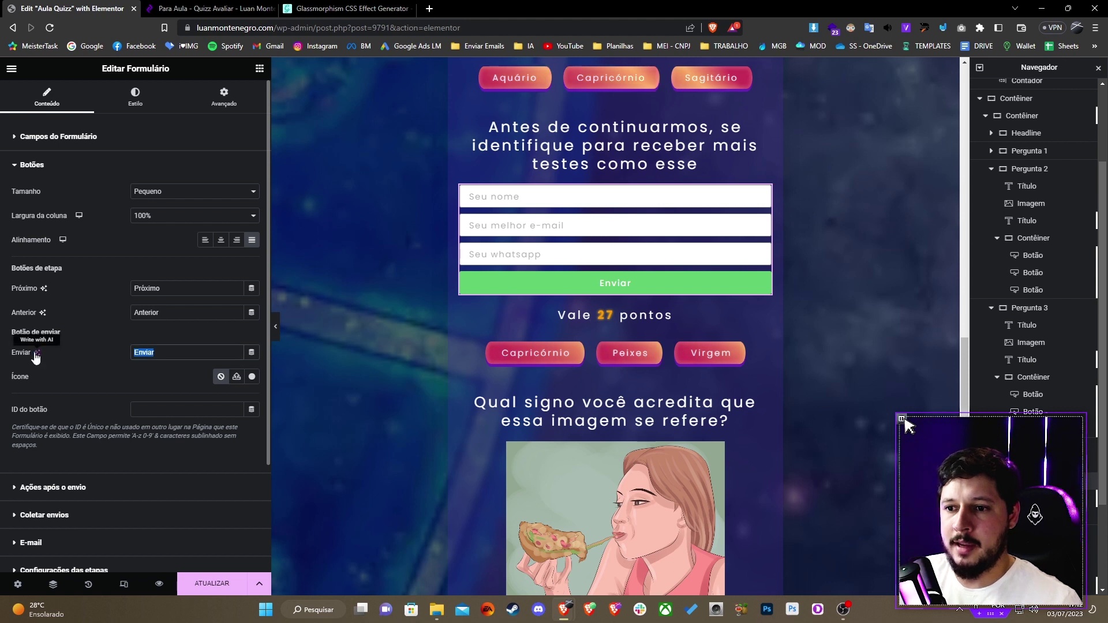
text(Continuar)
Step: Copy all the custom CSS from the "Aquário" answer button above the form
scroll(661, 358, up, 1)
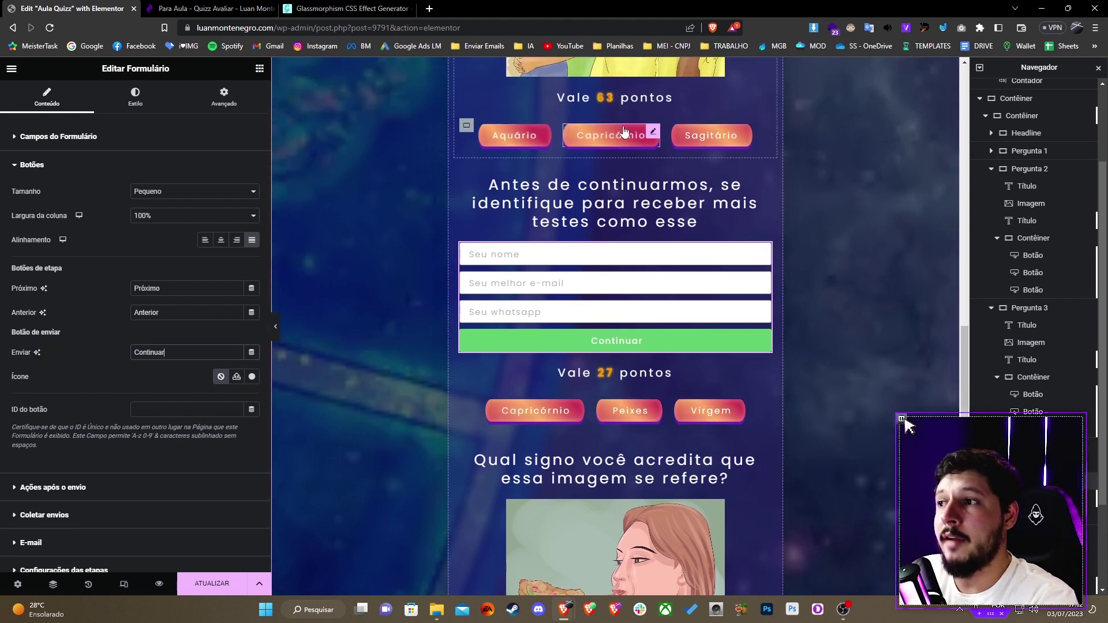
click(541, 137)
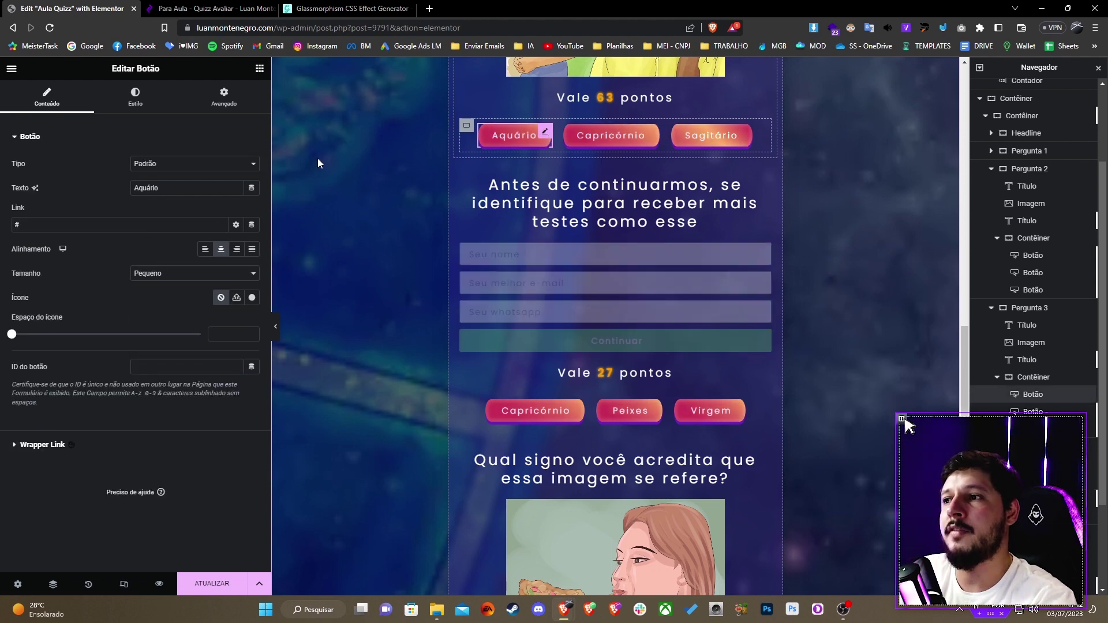
click(224, 97)
scroll(179, 234, down, 5)
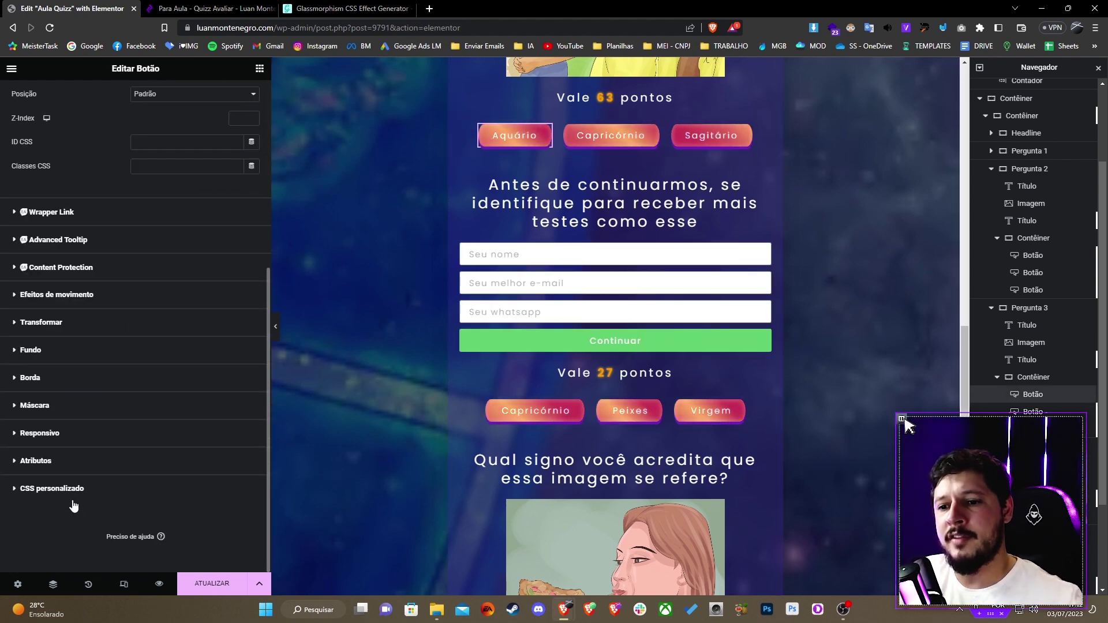
click(94, 486)
scroll(99, 417, down, 5)
key(ctrl+a)
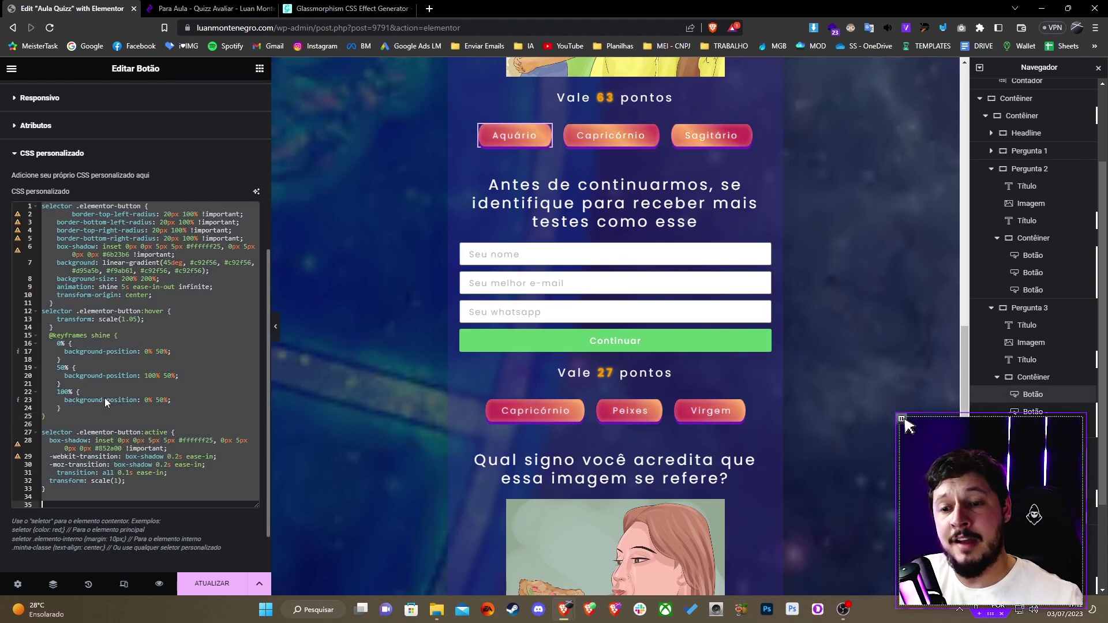
Step: Paste the copied answer-button CSS into the lead form's custom CSS
right_click(608, 311)
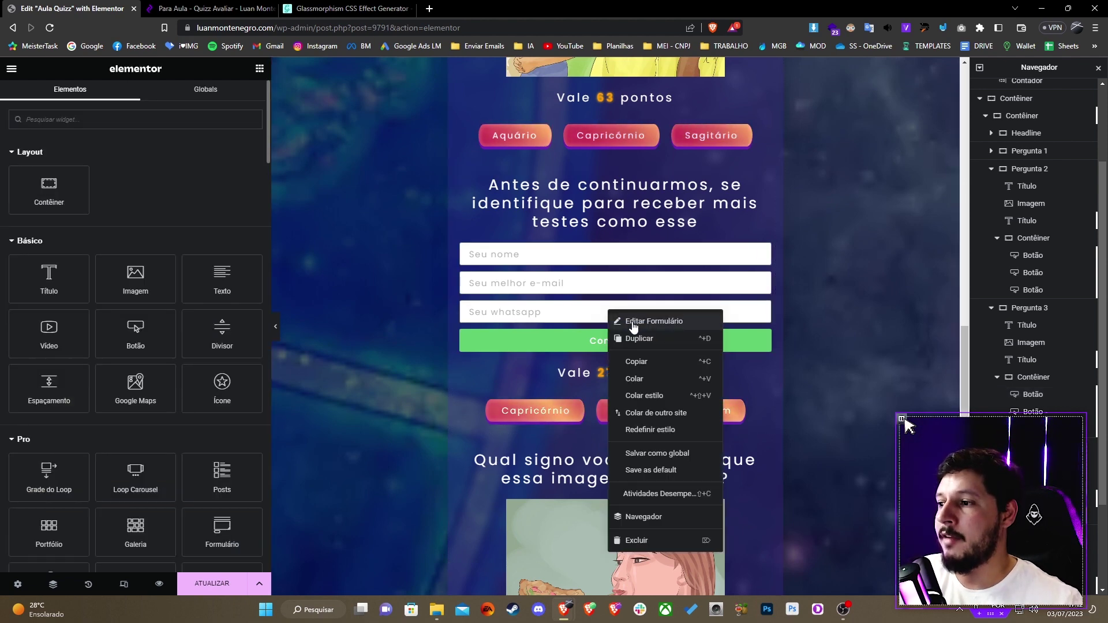
click(633, 324)
click(218, 114)
scroll(144, 288, down, 10)
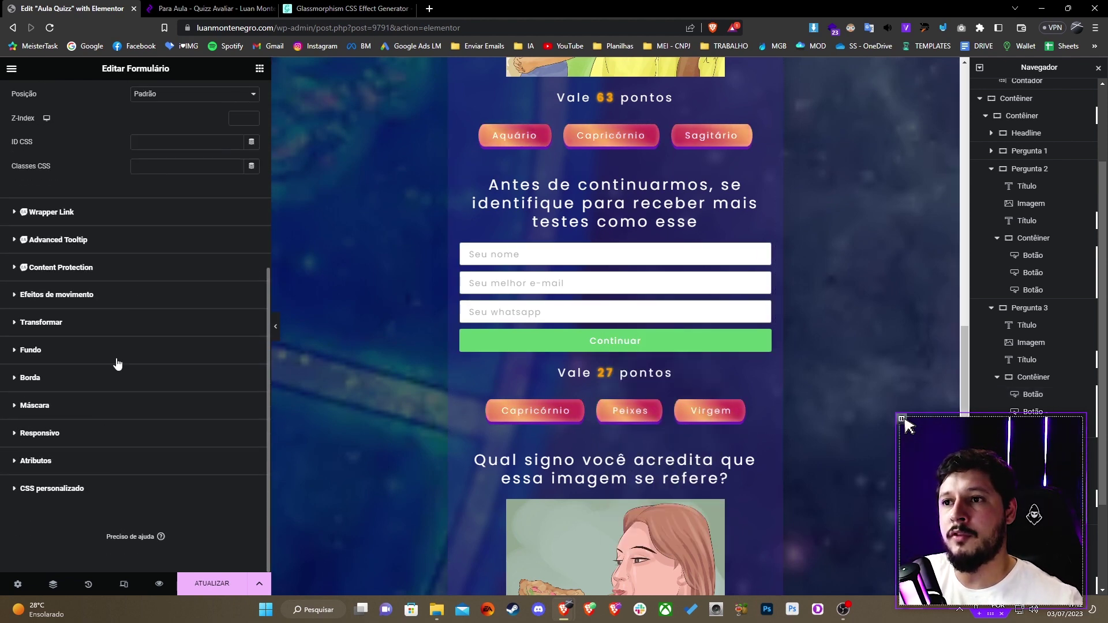
click(104, 496)
click(174, 497)
key(ctrl+v)
scroll(138, 263, down, 4)
drag(80, 263, 138, 263)
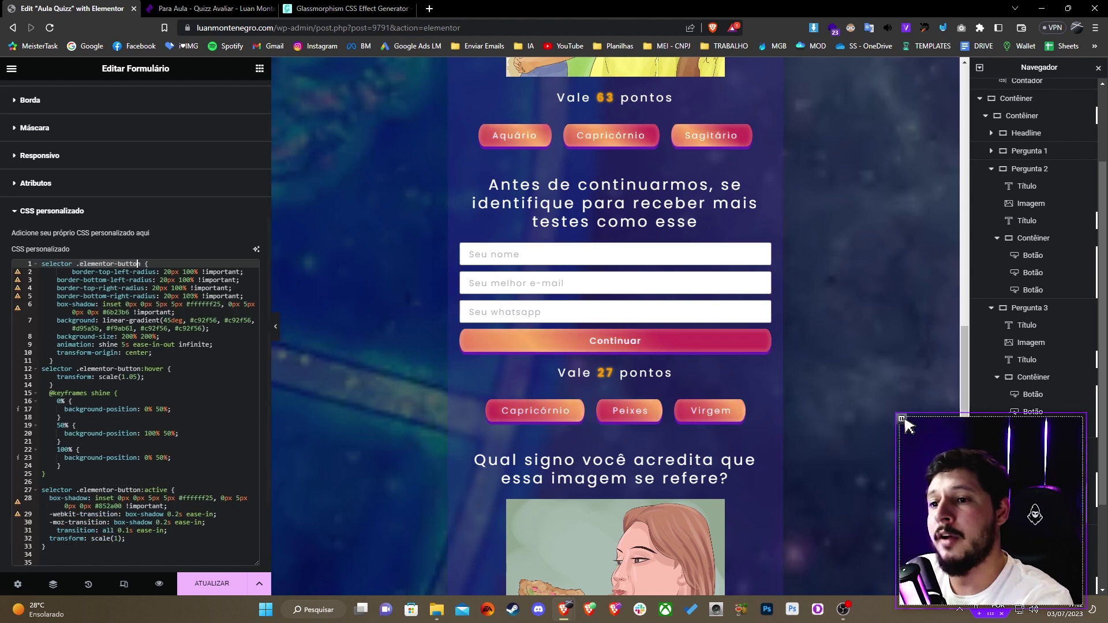
click(153, 312)
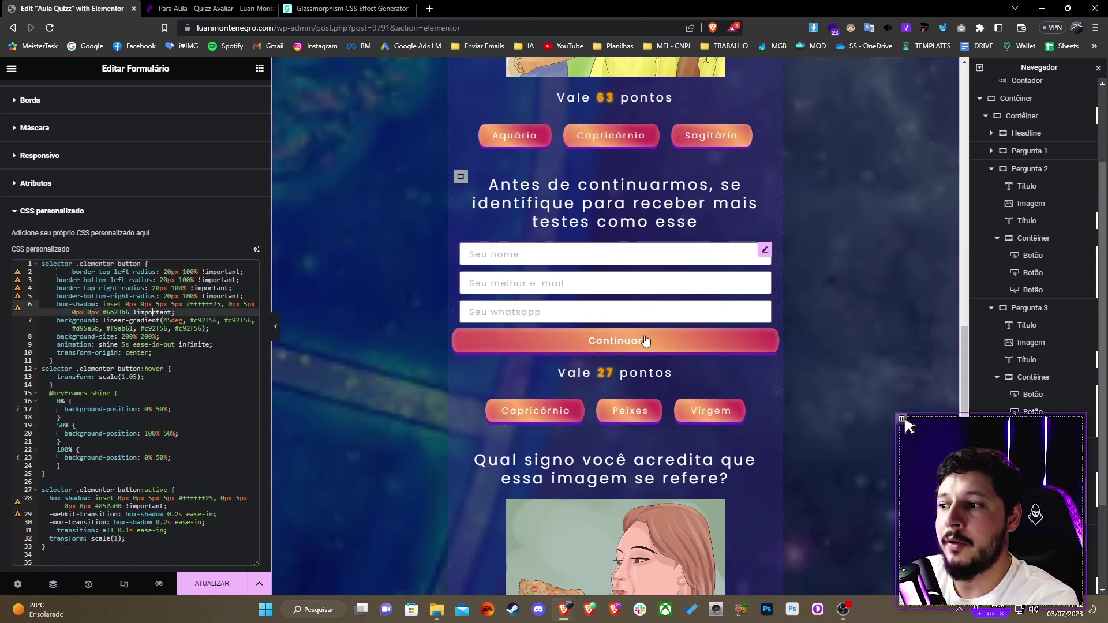
Step: Copy the pulse animation block, including its keyframes, from the "Começar a responder" button's custom CSS
scroll(413, 333, up, 10)
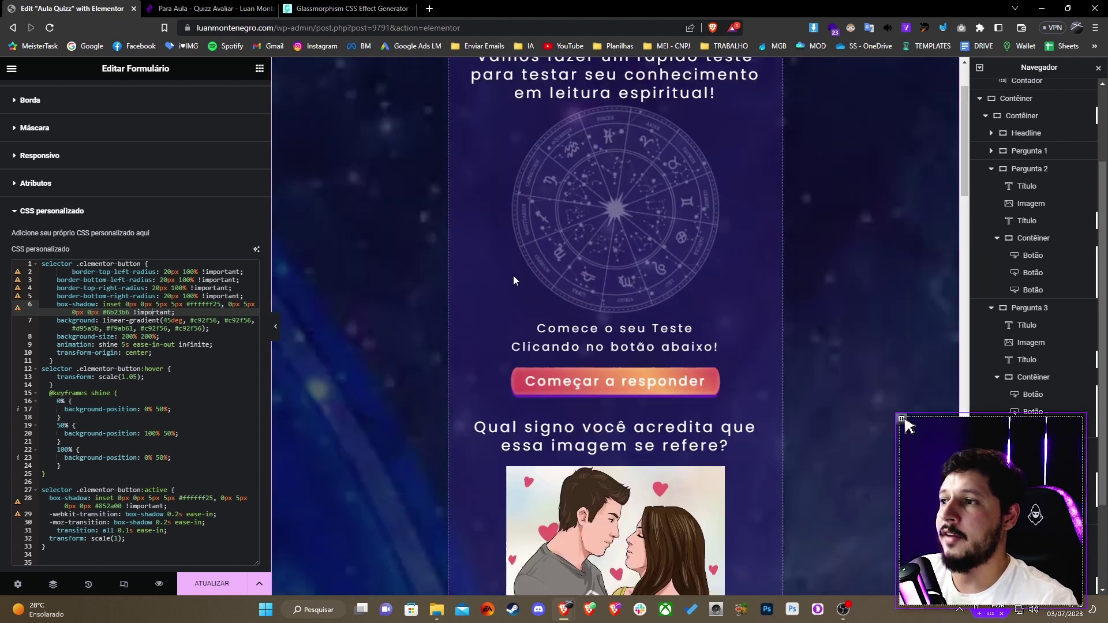
right_click(583, 416)
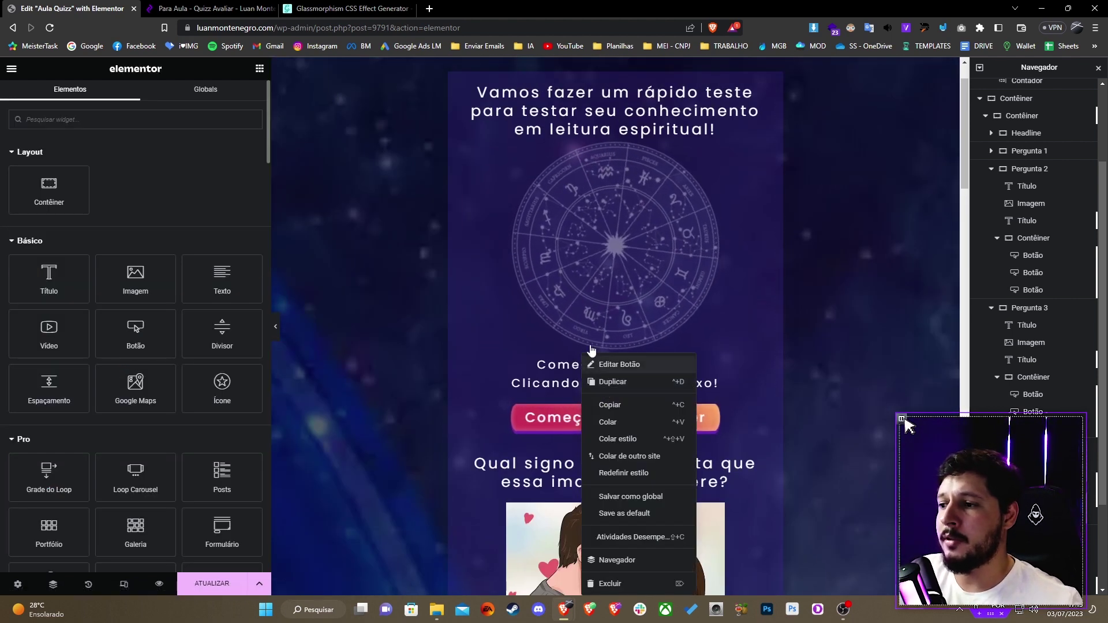
click(225, 98)
scroll(144, 369, down, 6)
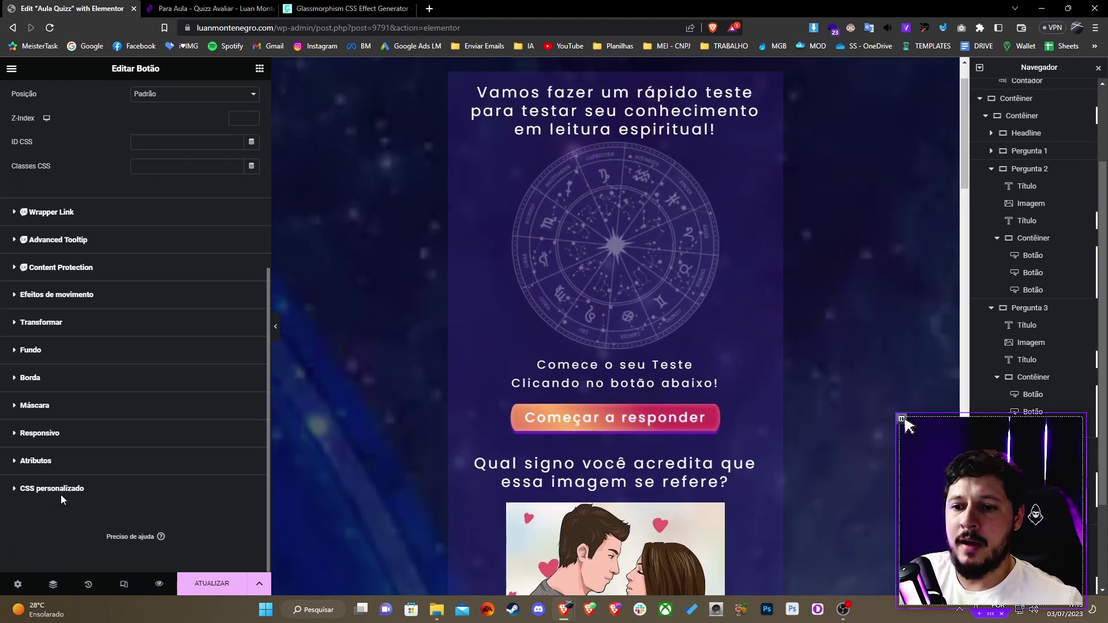
click(86, 489)
scroll(93, 468, down, 3)
drag(47, 446, 42, 316)
Step: Add the copied pulse animation block to the end of the lead form's custom CSS
scroll(525, 237, down, 10)
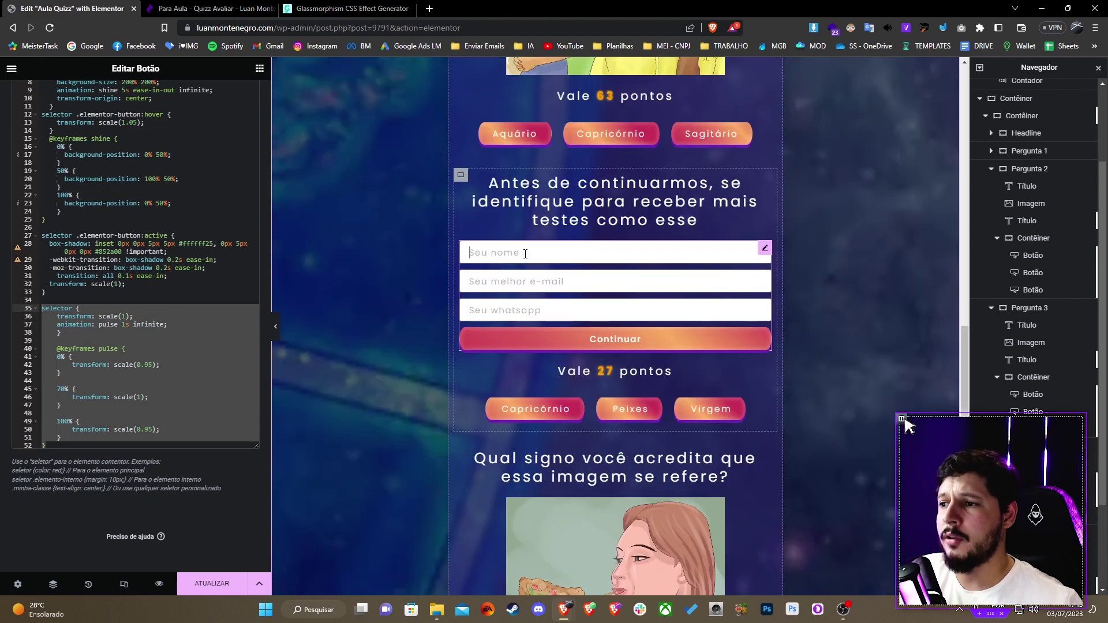
right_click(516, 249)
click(546, 259)
scroll(133, 346, down, 5)
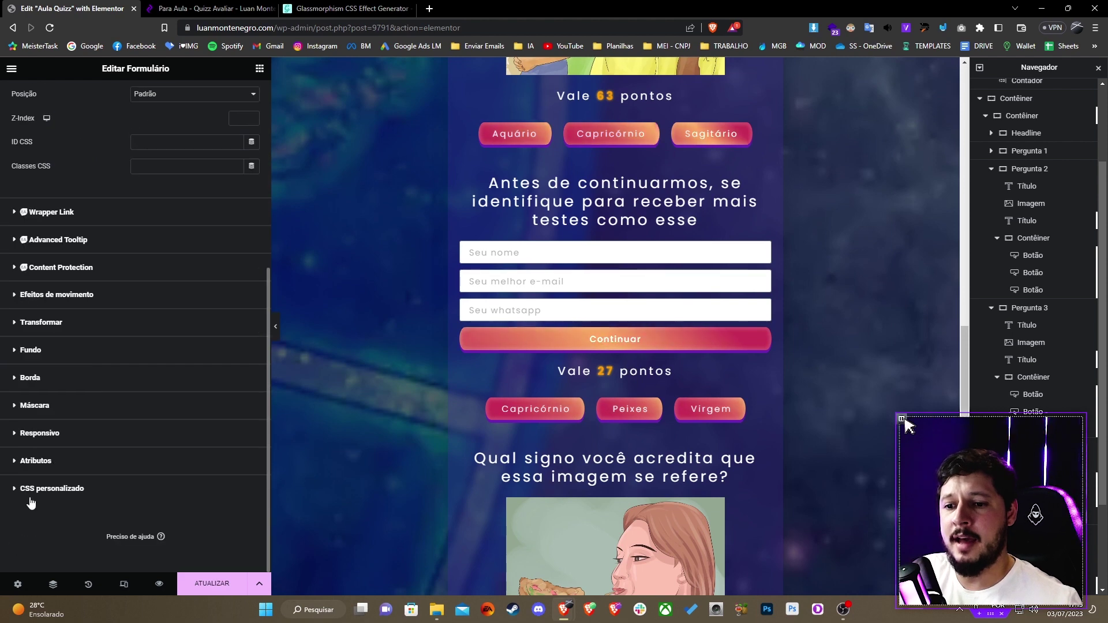
click(34, 490)
scroll(84, 452, down, 5)
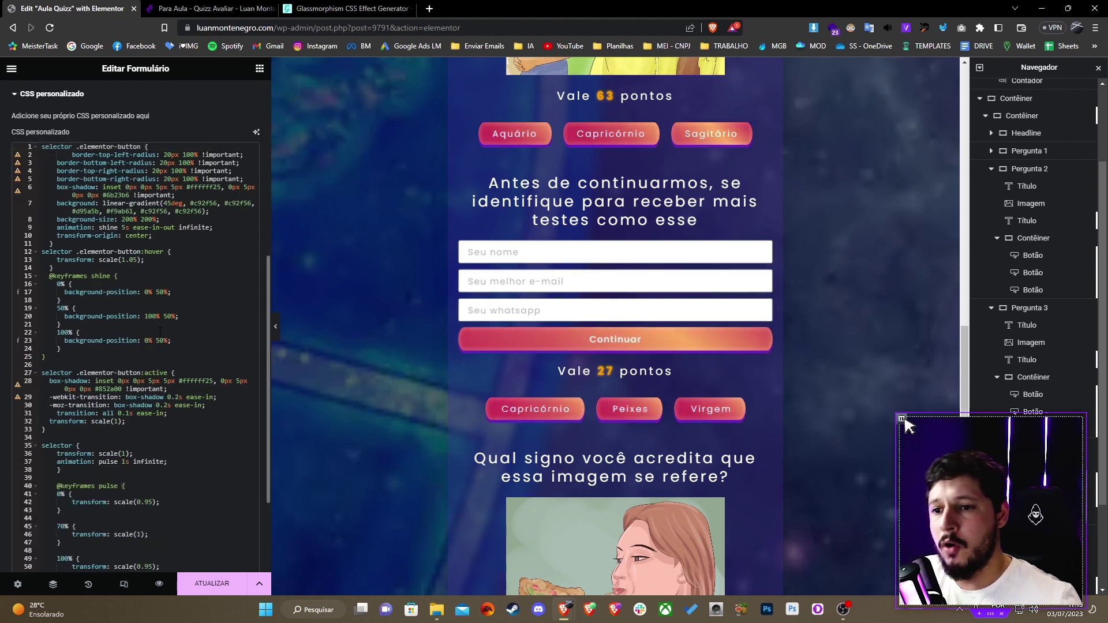
Step: Change the pulse block's selector in the form CSS to "selector .elementor-button" so only the submit button is targeted
drag(77, 372, 141, 373)
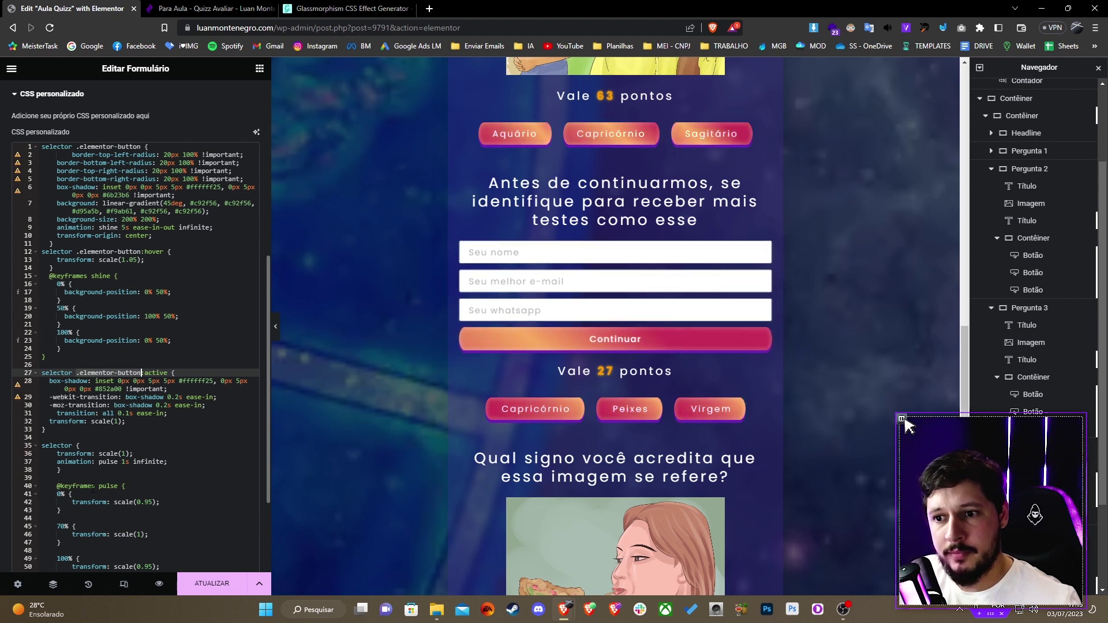
click(74, 445)
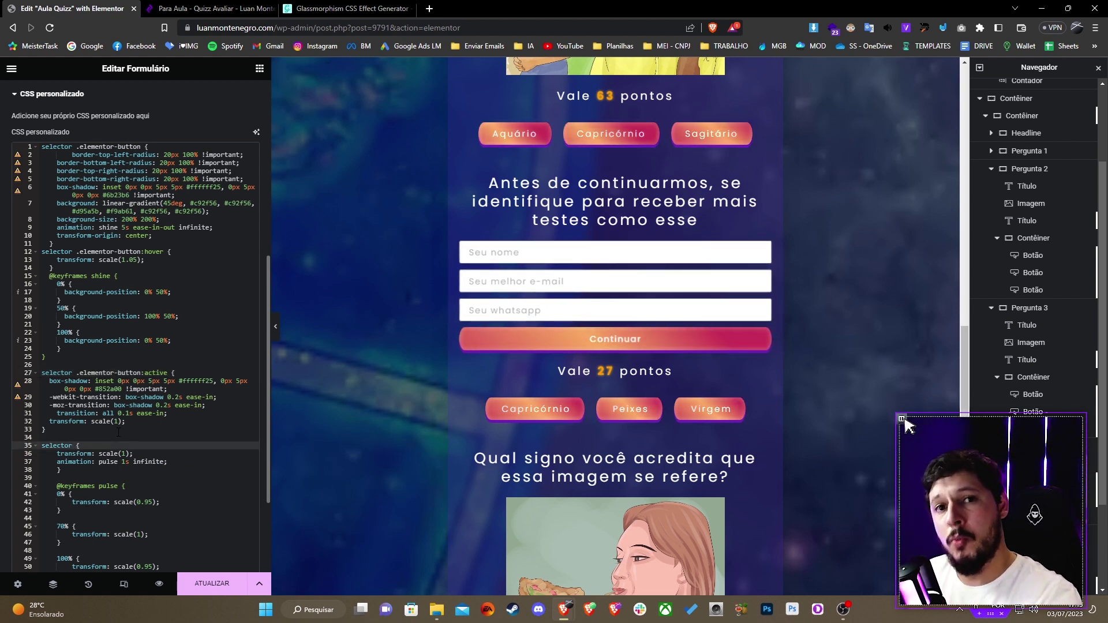
key(ctrl+v)
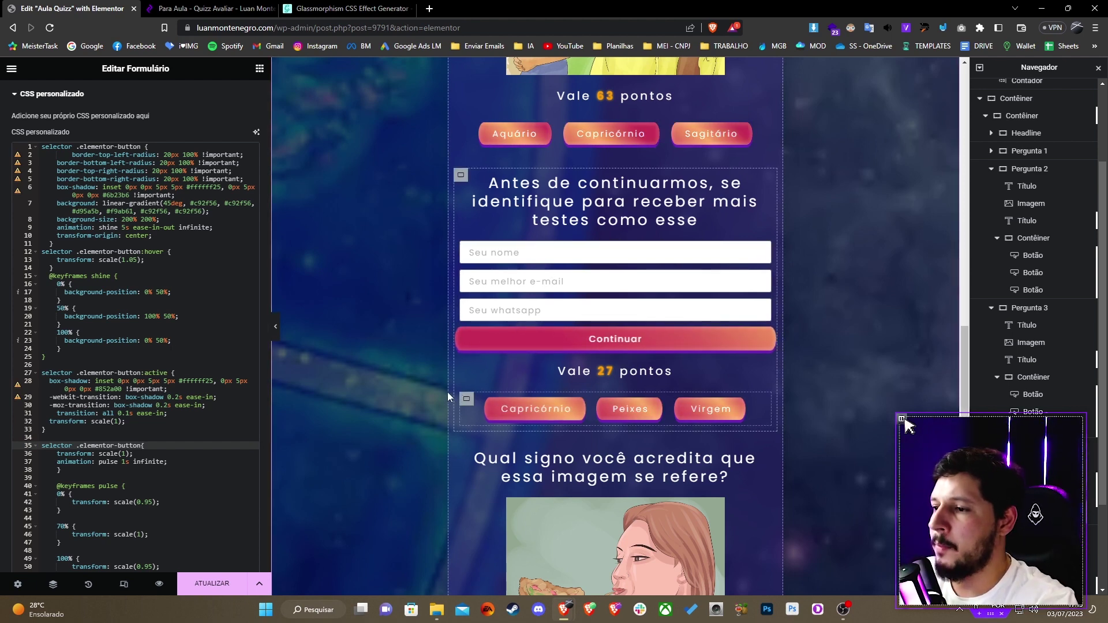
Step: Delete the answer-button container below the lead form and duplicate the "Vale 27 pontos" heading beneath the form
right_click(480, 470)
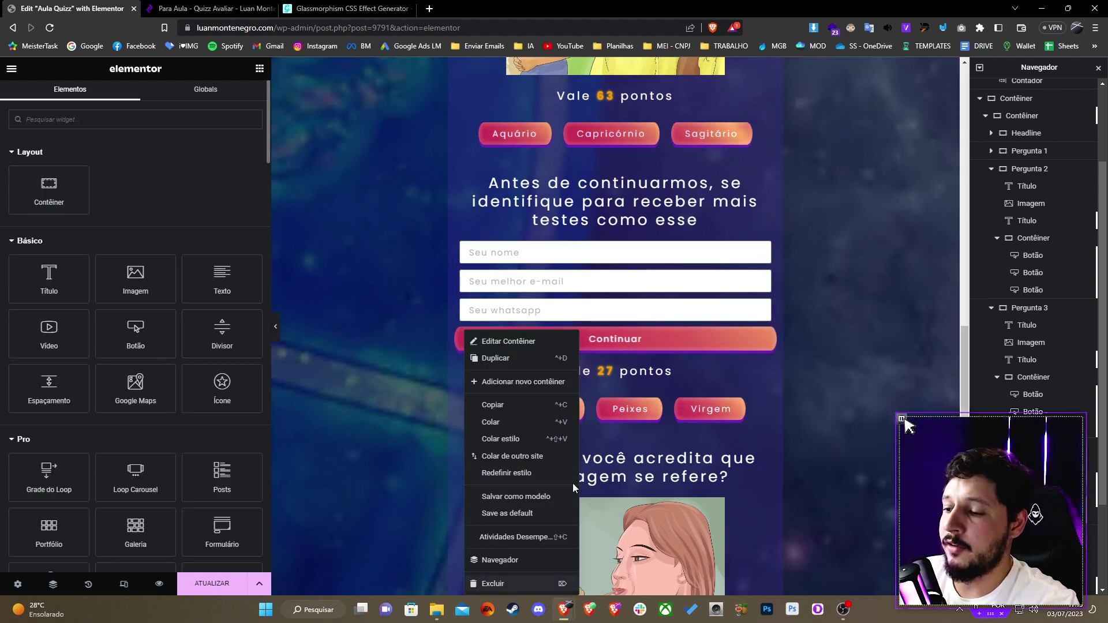
click(492, 584)
right_click(608, 372)
click(609, 381)
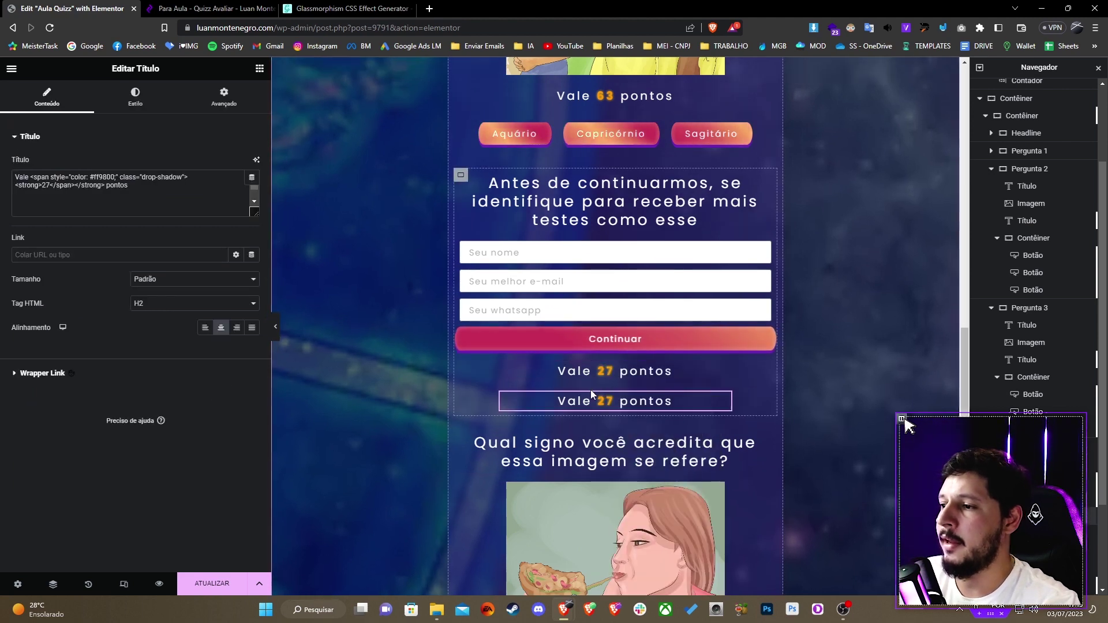
Step: Replace the duplicate's text with "Só poderemos te enviar mais quizzes se você preencher corretamente!" at 14 px size and 22 px line height
click(138, 208)
key(ctrl+a)
key(ctrl+v)
click(135, 99)
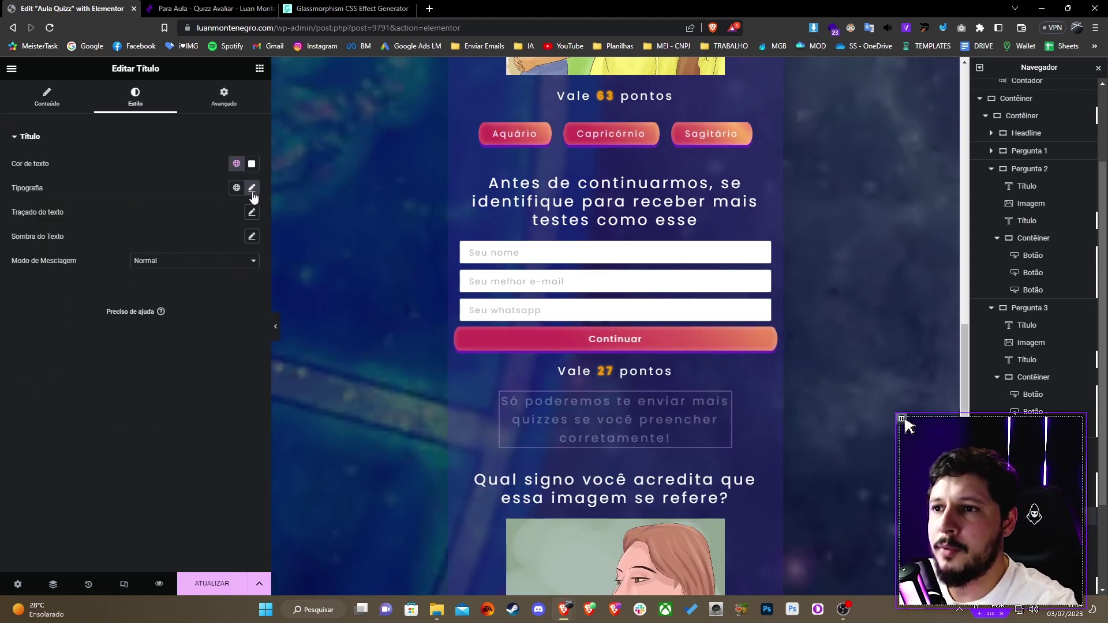
click(252, 188)
drag(39, 281, 35, 281)
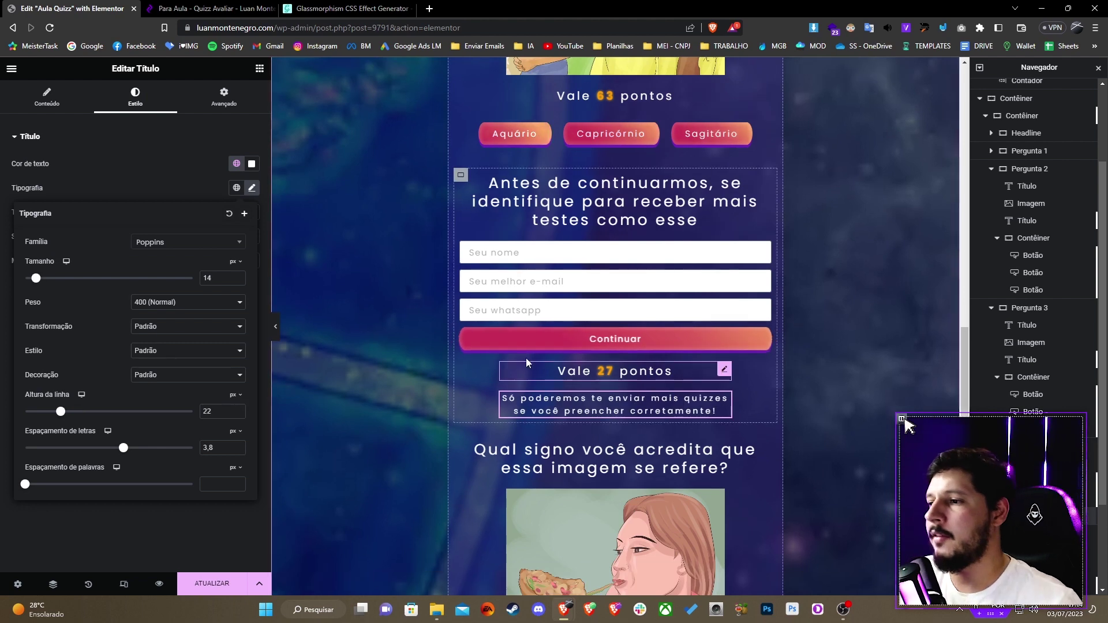
Step: Change the heading directly under the lead form from the points text to "ATENÇÃO", keeping the orange drop-shadow span and strong markup
click(526, 365)
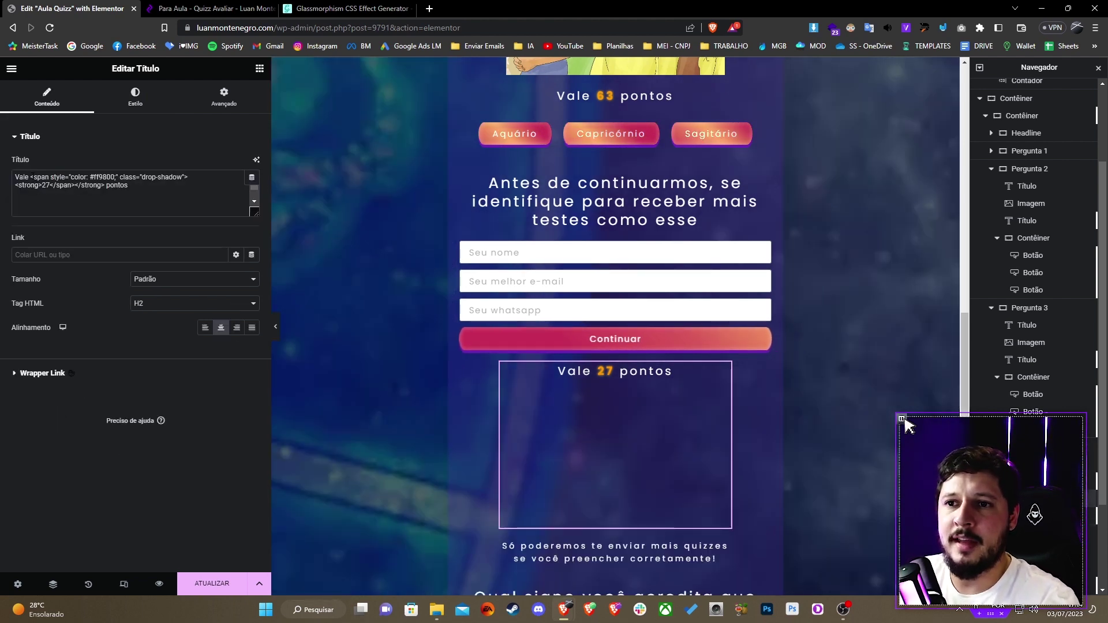
key(ctrl+shift+Right)
key(BackSpace)
key(ctrl+End)
key(BackSpace)
key(BackSpace)
key(BackSpace)
key(BackSpace)
key(BackSpace)
key(BackSpace)
key(BackSpace)
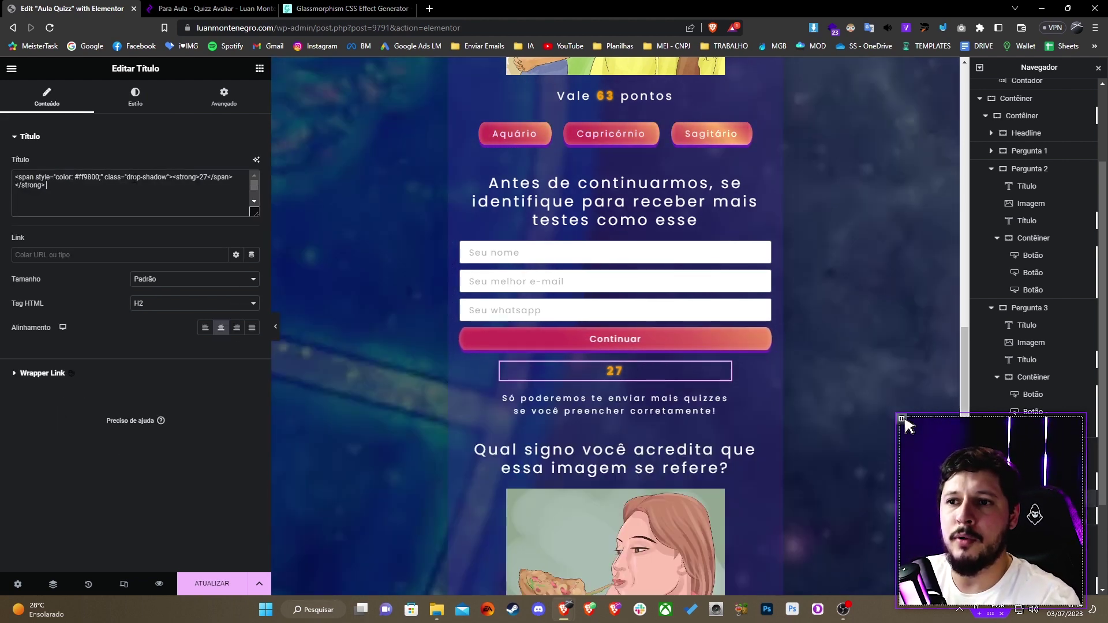
key(Delete)
key(Delete)
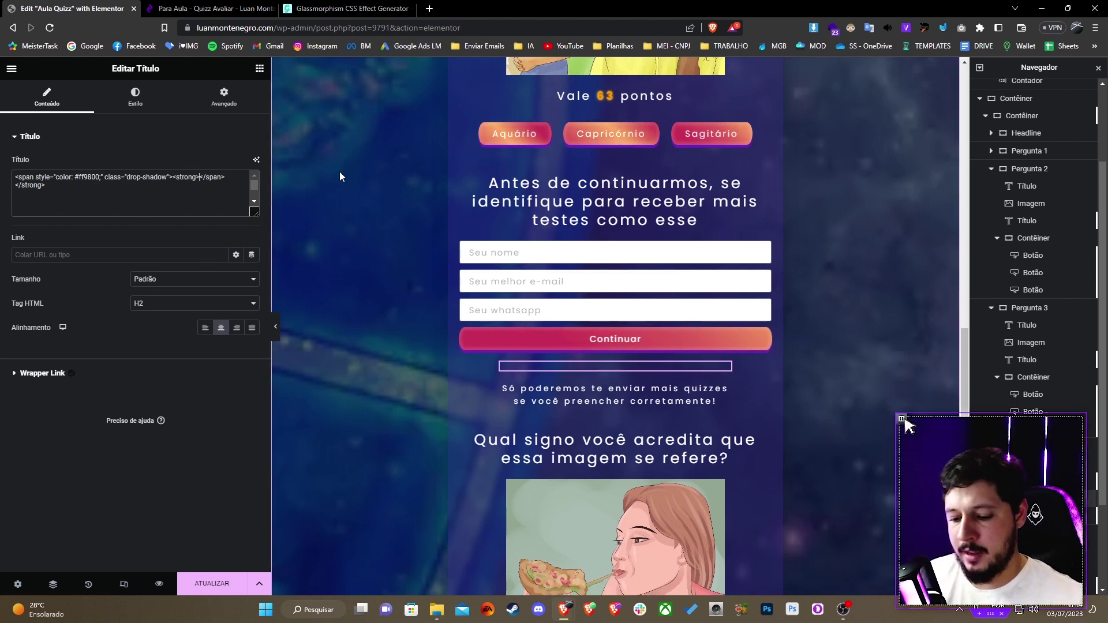
text(ATENÇÃO)
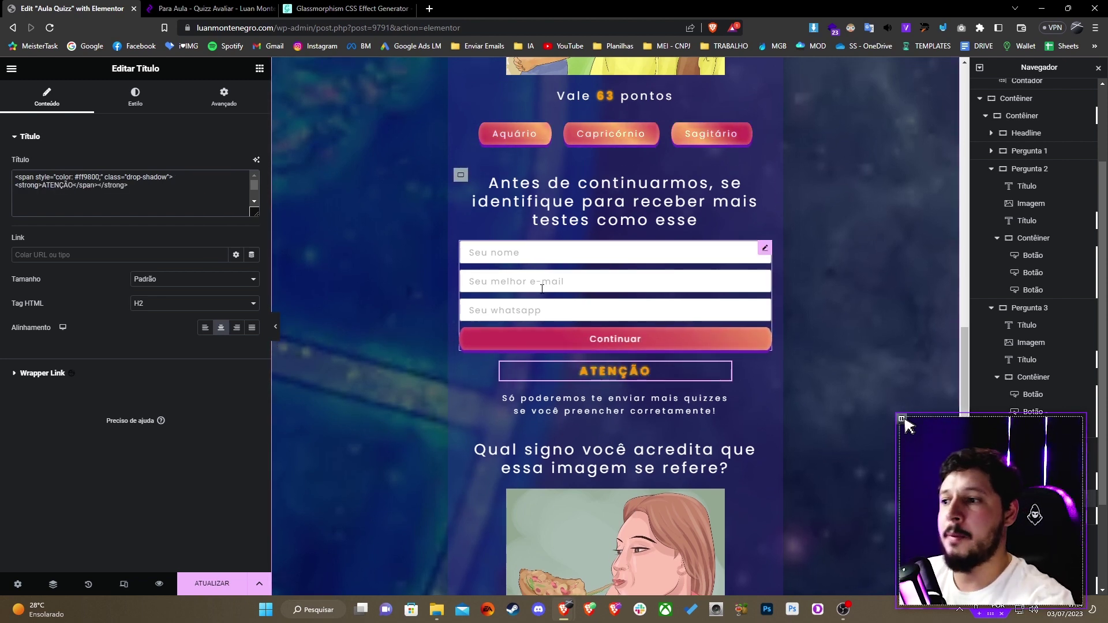
Step: Replace the question heading of the page's last quiz block, above the couple image, with "Reultado"
scroll(681, 220, up, 5)
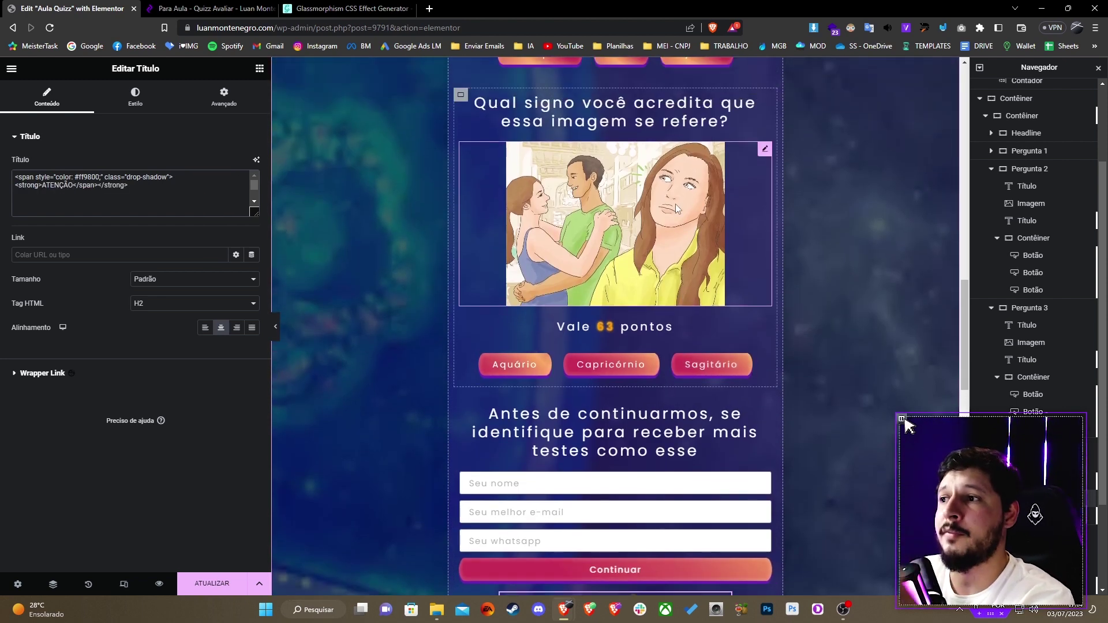
scroll(635, 175, down, 4)
scroll(549, 278, down, 1)
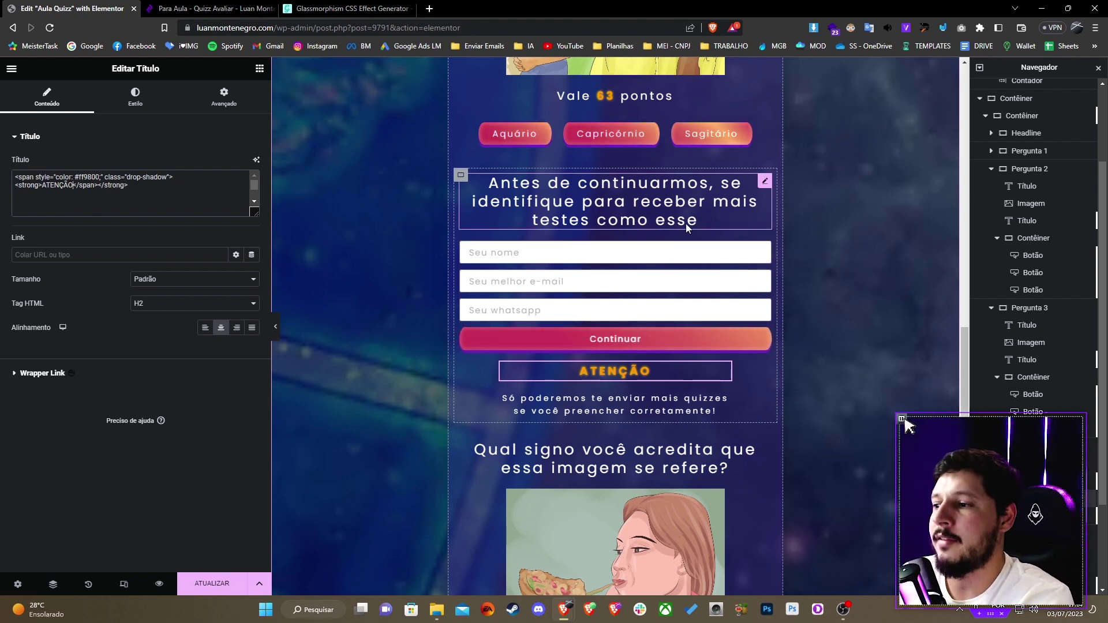
scroll(684, 208, down, 2)
scroll(634, 236, down, 5)
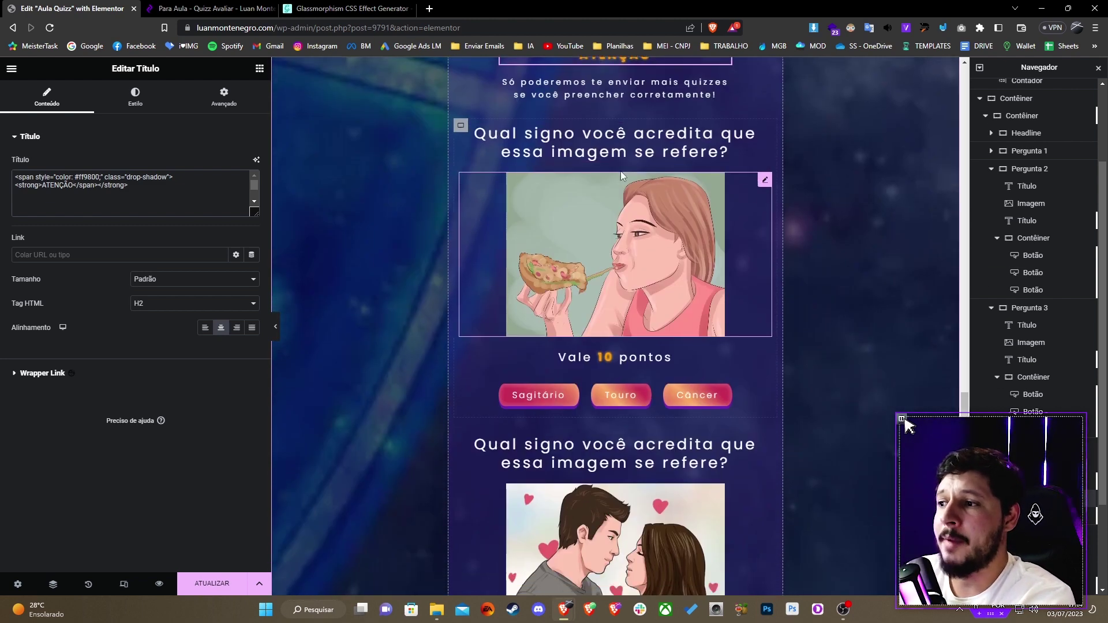
scroll(577, 208, up, 3)
scroll(600, 191, down, 6)
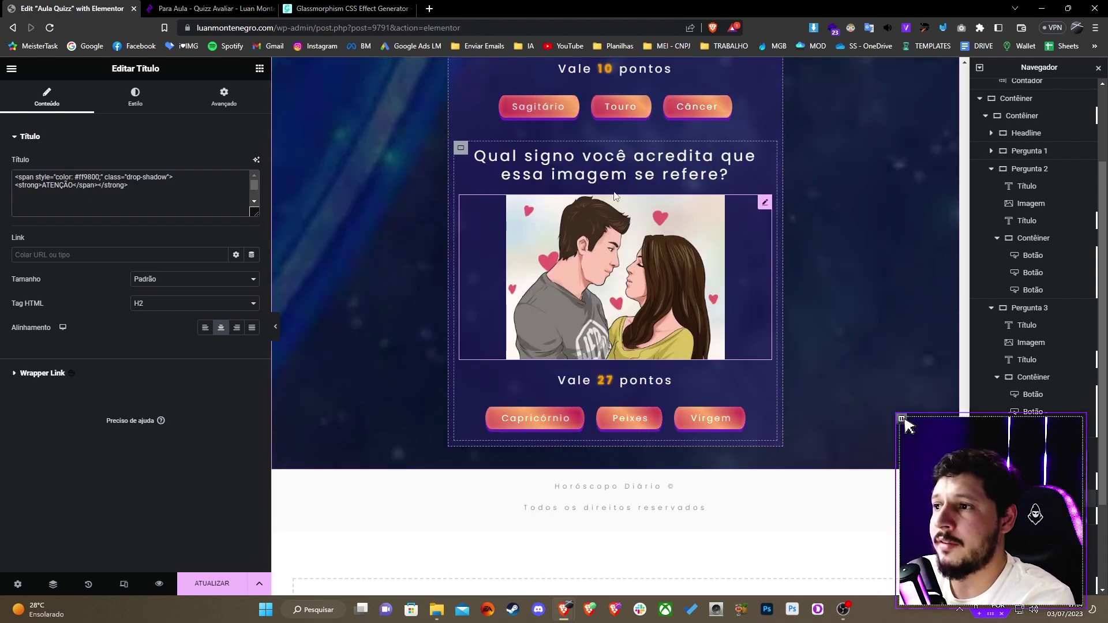
click(614, 196)
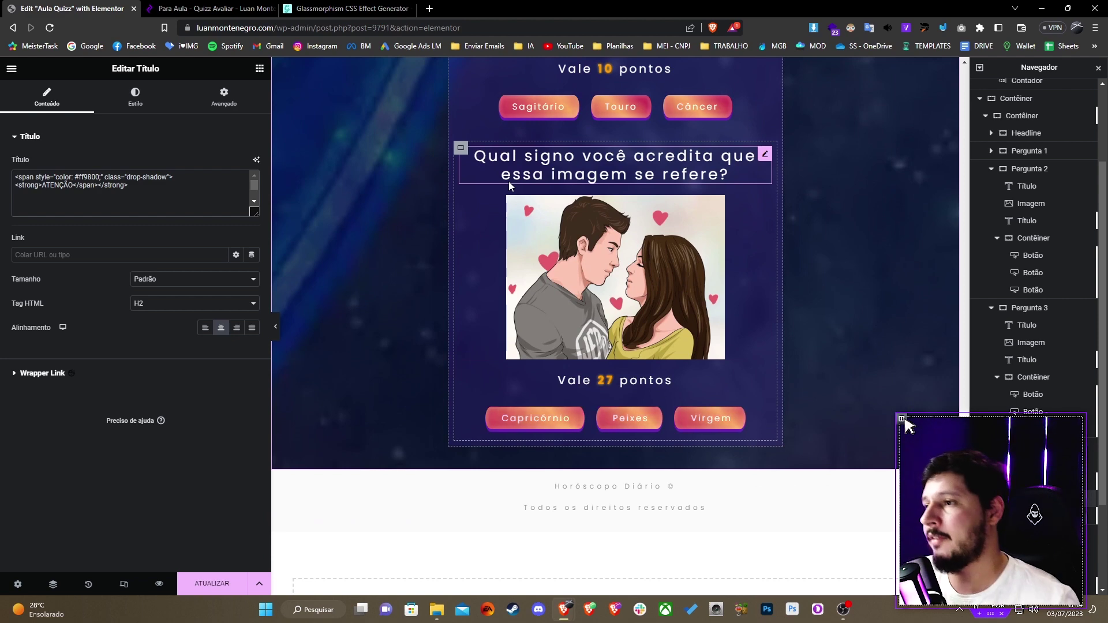
click(129, 195)
key(ctrl+a)
text(R)
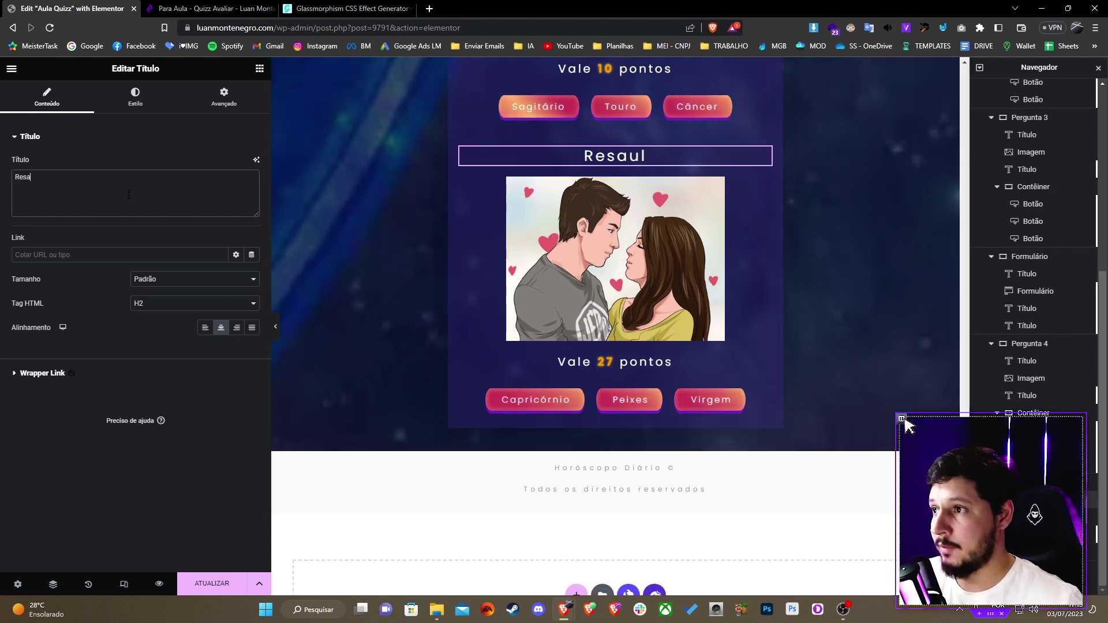
text(eultado)
key(Escape)
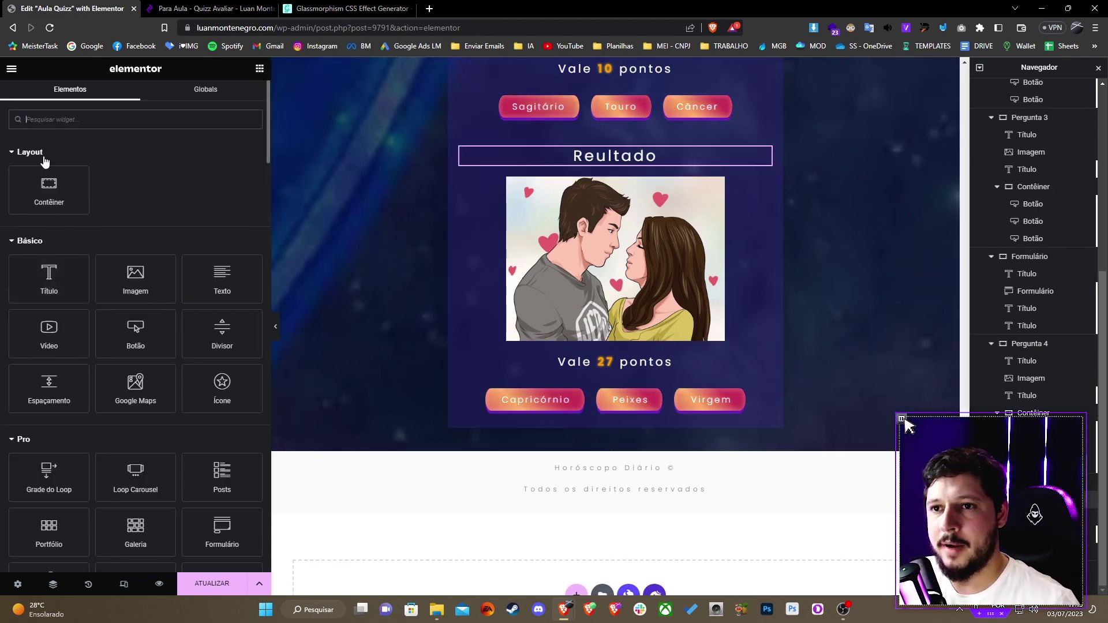
Step: Add a Lottie widget to the result block below its heading and delete the couple image
text(lottie)
drag(49, 161, 607, 252)
right_click(613, 234)
click(658, 464)
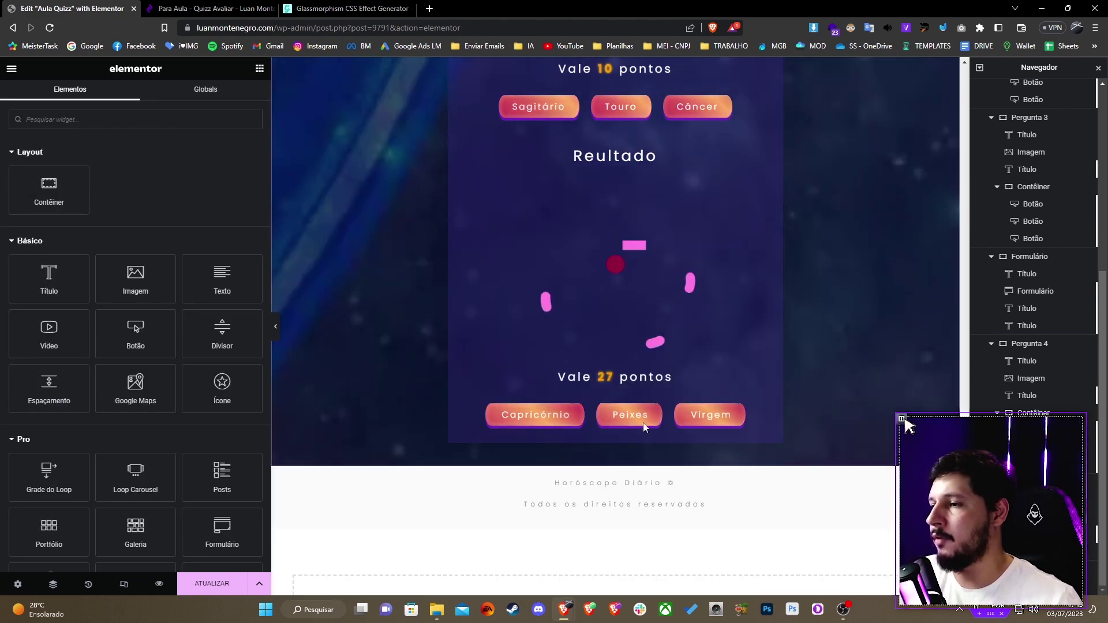
Step: Load 48401-ox-lantern-zodiac-lunar-new-year-2021.json into the Lottie widget and set its width to 69%
click(612, 274)
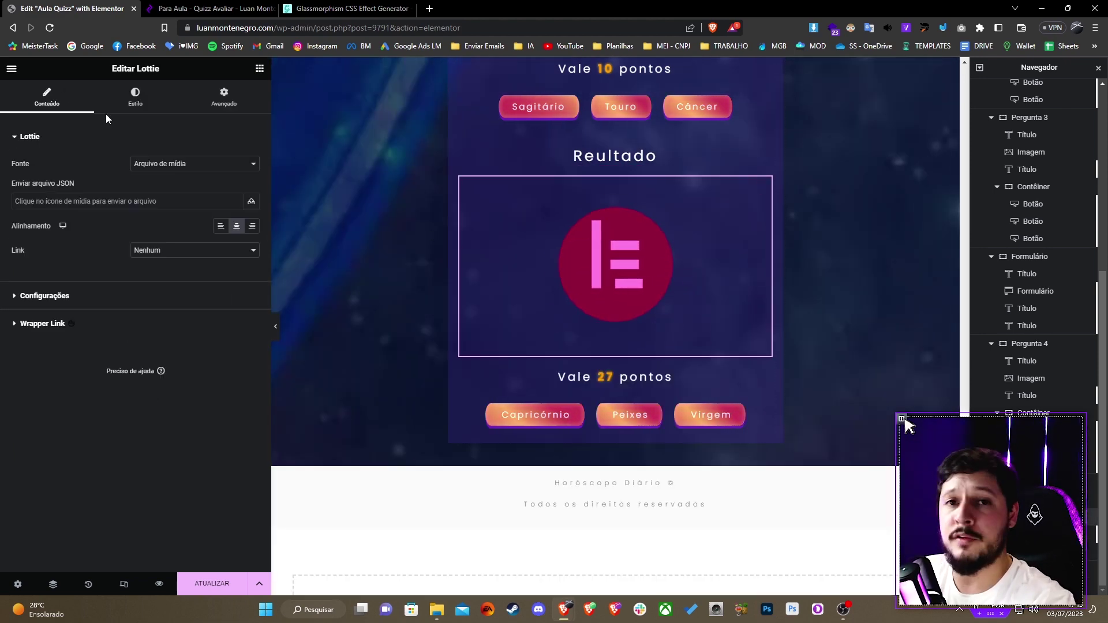
click(193, 203)
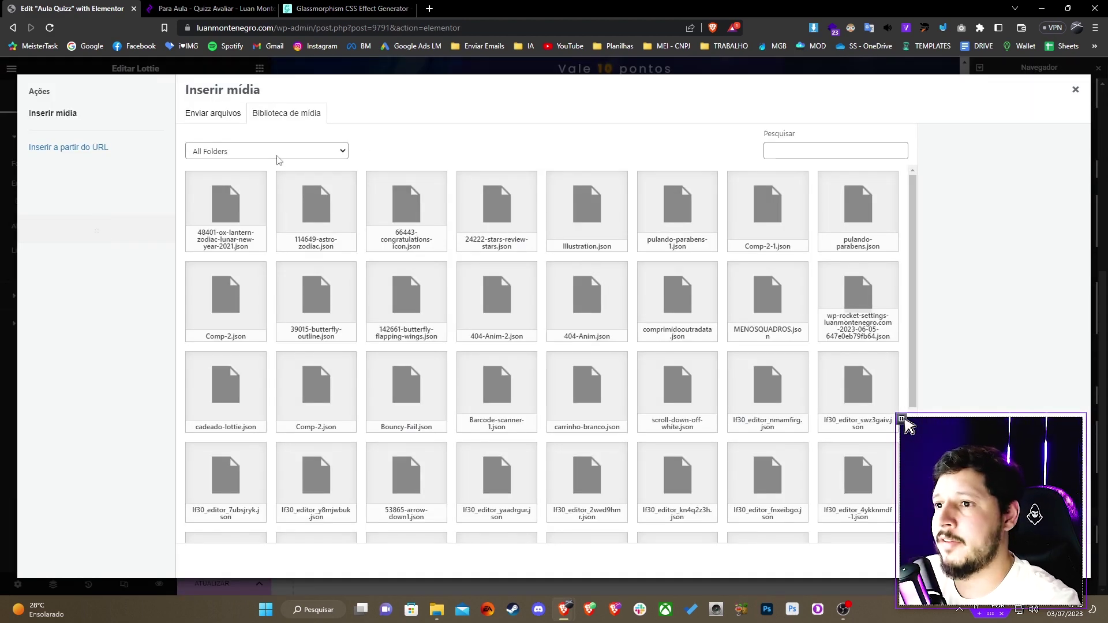
click(236, 202)
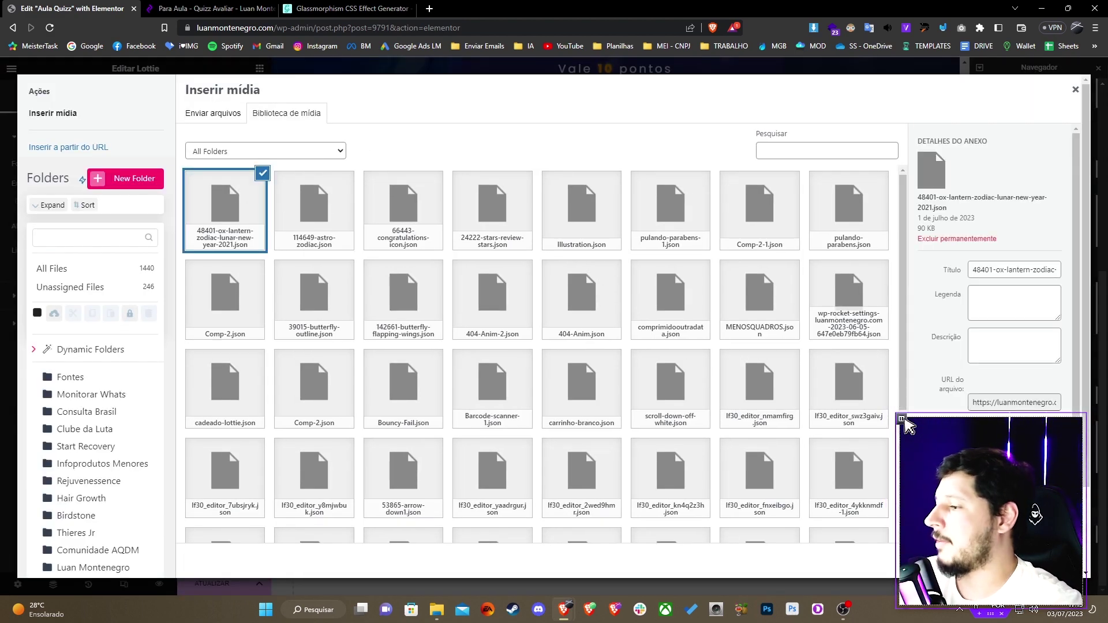
click(1033, 559)
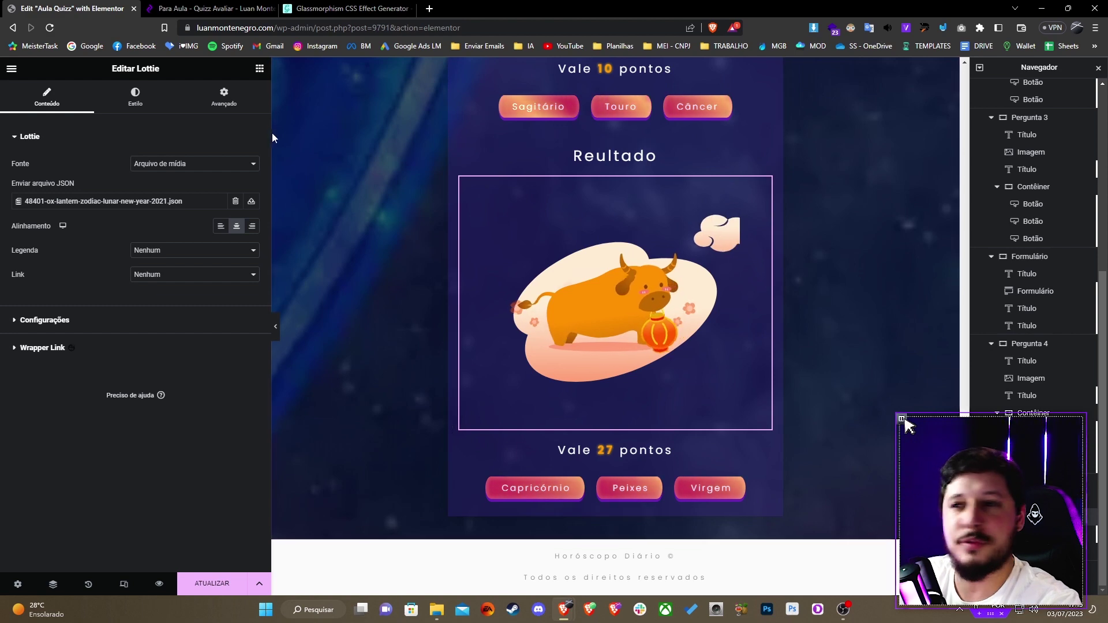
click(135, 97)
drag(67, 176, 144, 201)
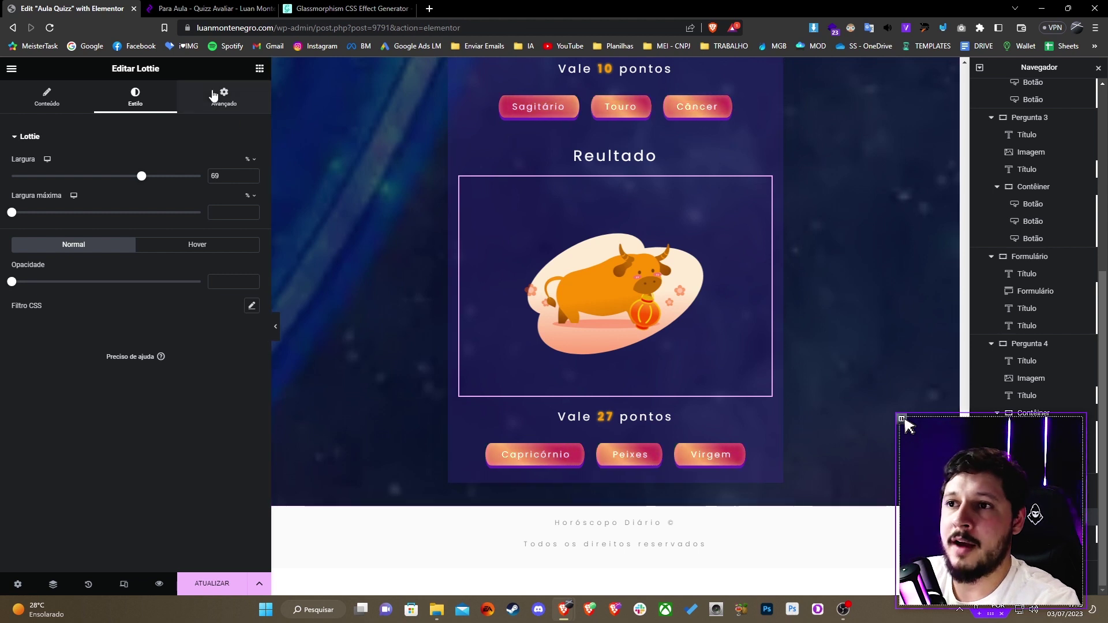
Step: Unlink the Lottie widget's margins and set the top margin to -109 px and the bottom margin to -66 px
click(215, 95)
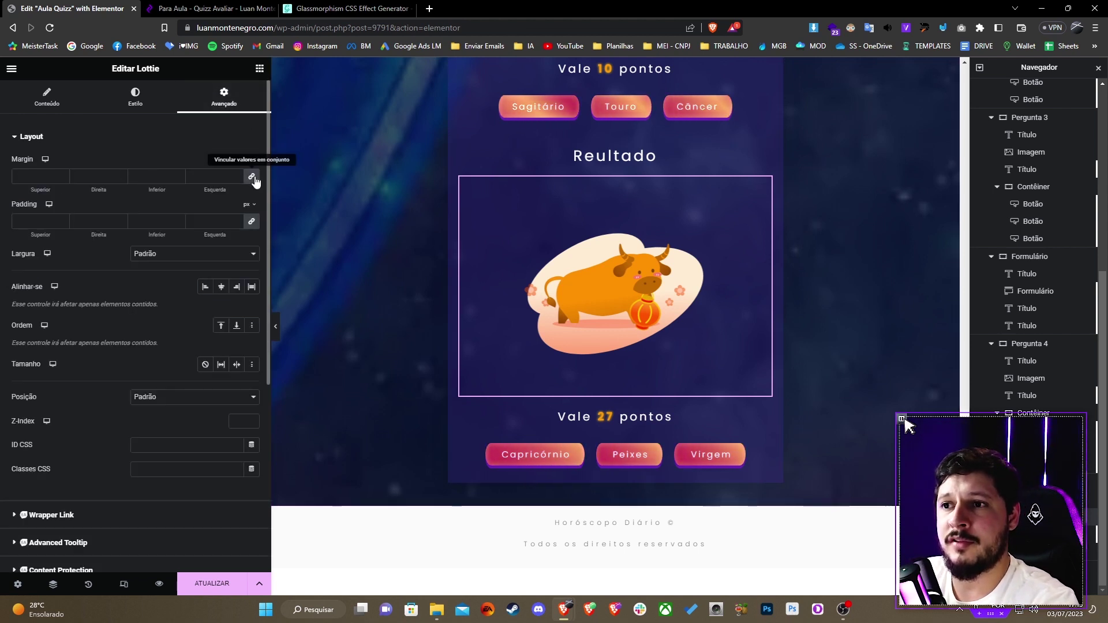
key(BackSpace)
text(-5)
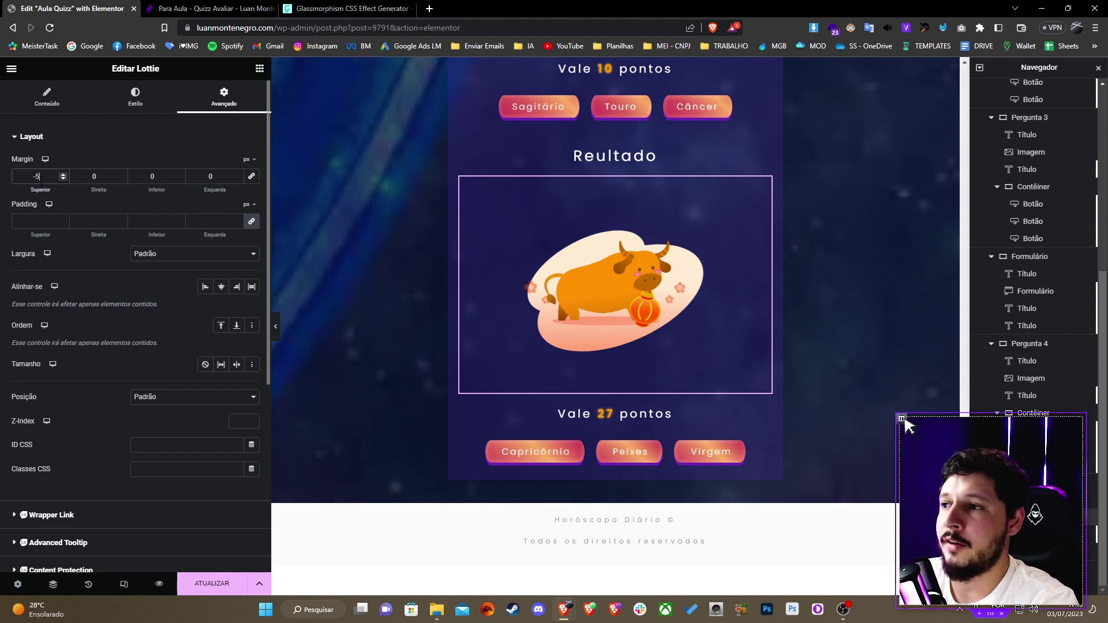
key(BackSpace)
text(109)
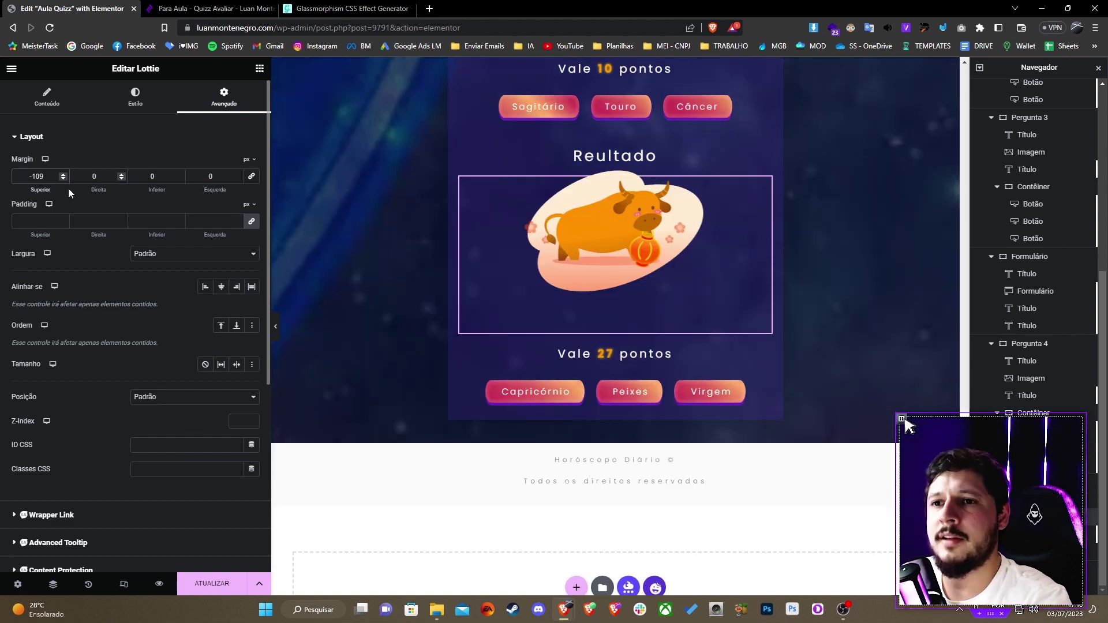
click(153, 176)
key(BackSpace)
text(-66)
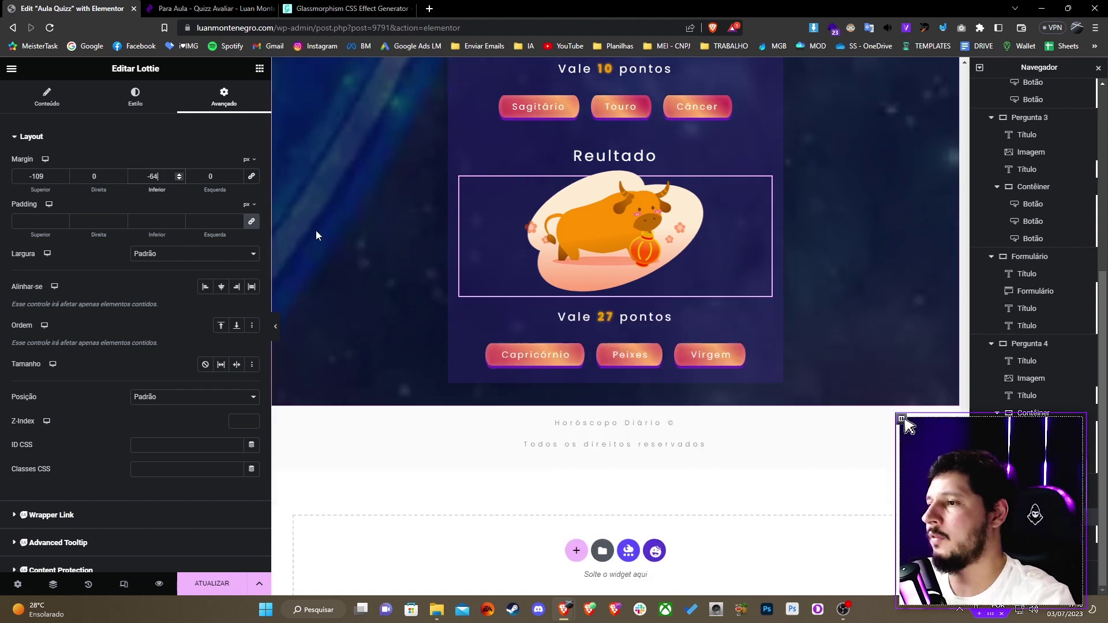
Step: Turn on the repeat option in the ox Lottie animation's playback settings
click(566, 273)
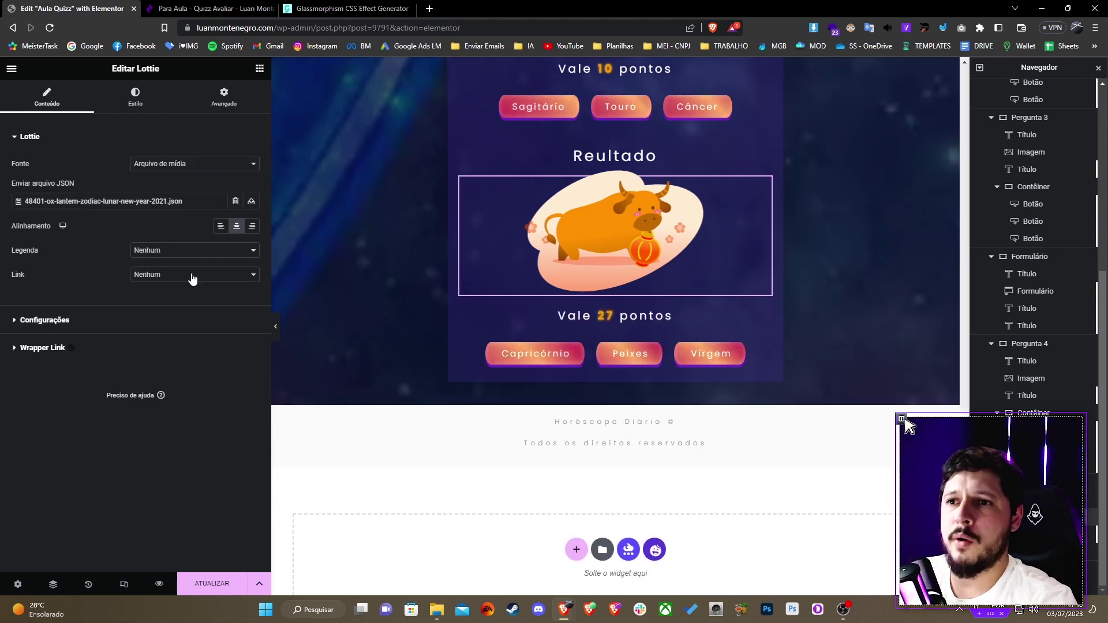
click(113, 317)
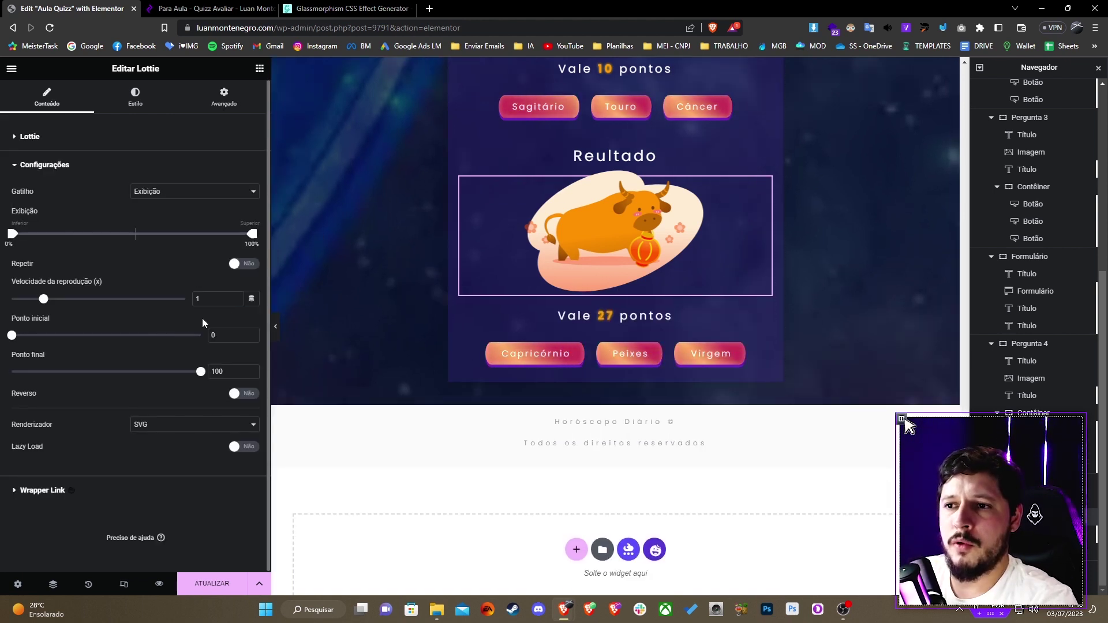
click(253, 264)
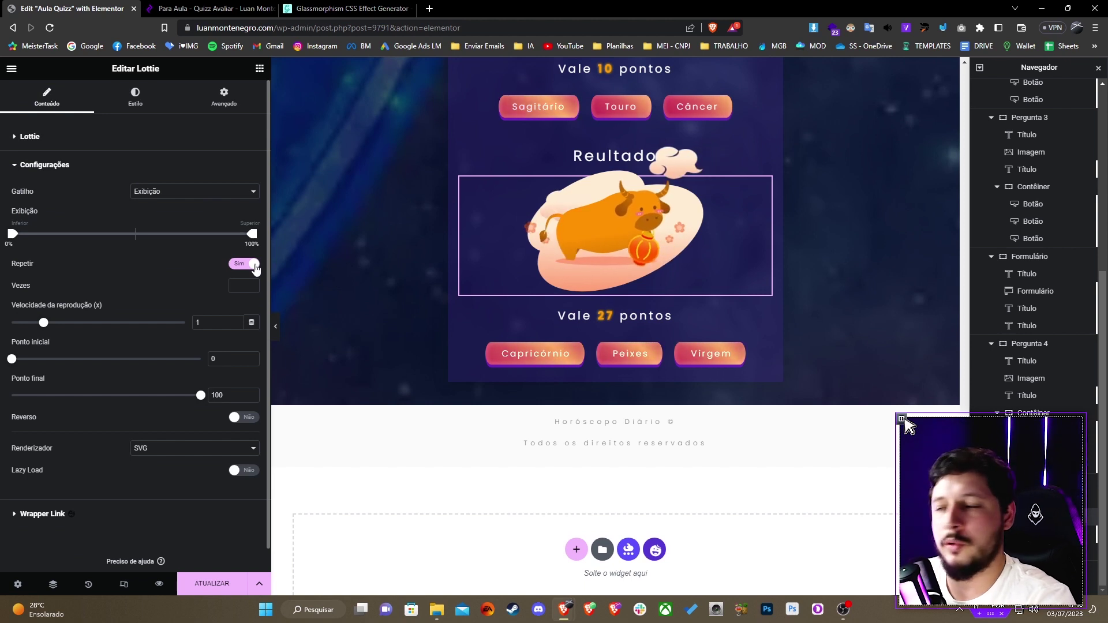
Step: Set the z-index to 0 for the Lottie animation and to 1 for the "Reultado" heading
click(224, 97)
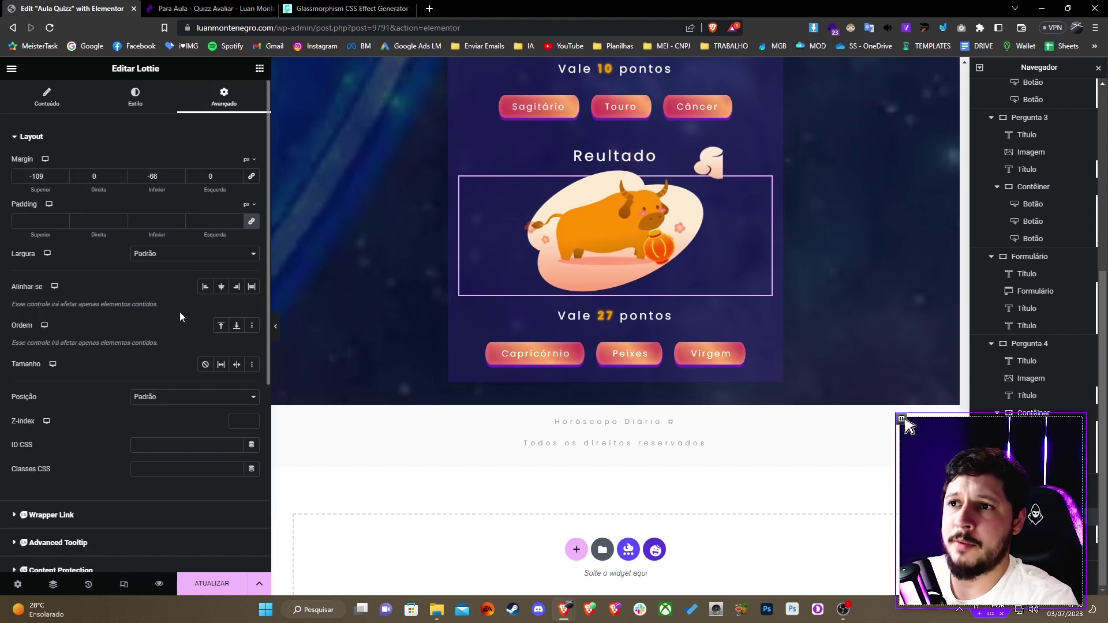
click(239, 422)
text(0)
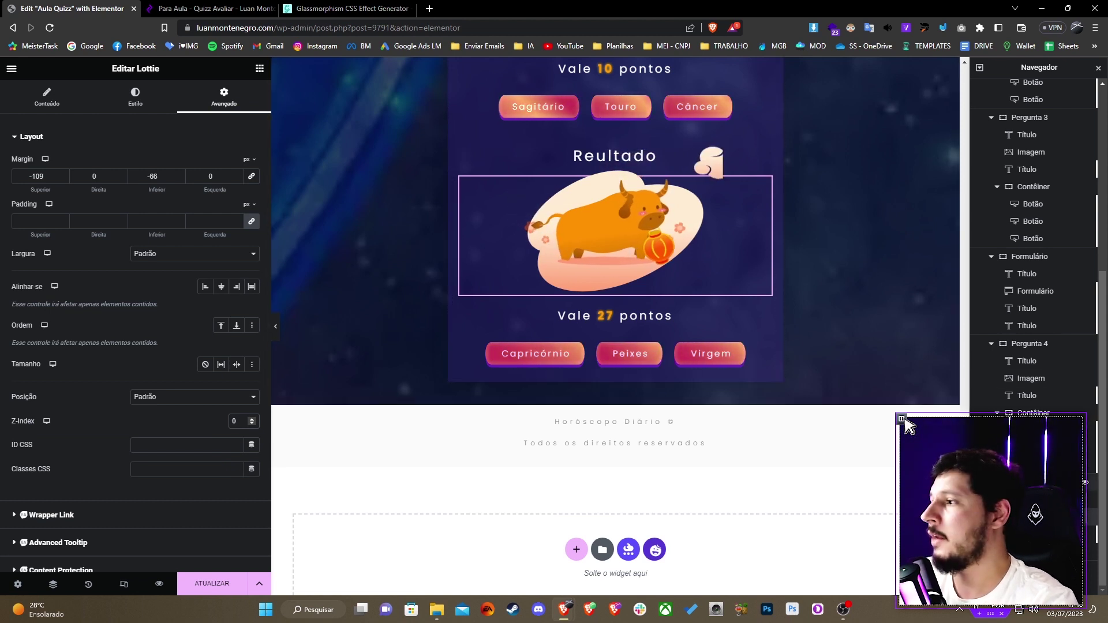
click(641, 151)
click(225, 100)
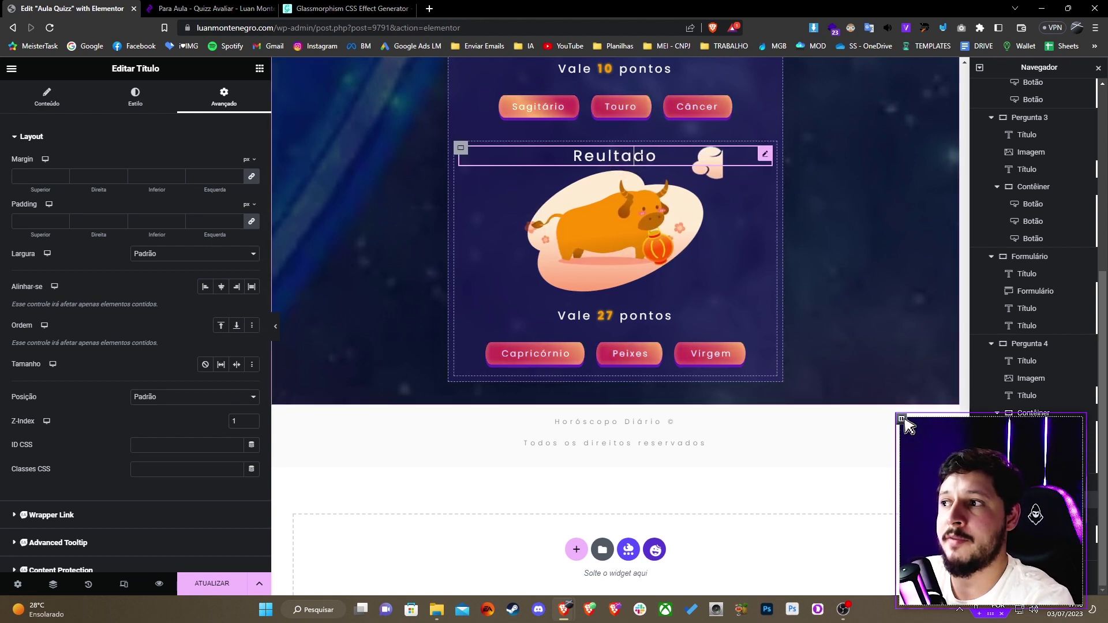
Step: Duplicate the "Reultado" heading and move the copy below the "Vale 27 pontos" heading in the result block
right_click(637, 155)
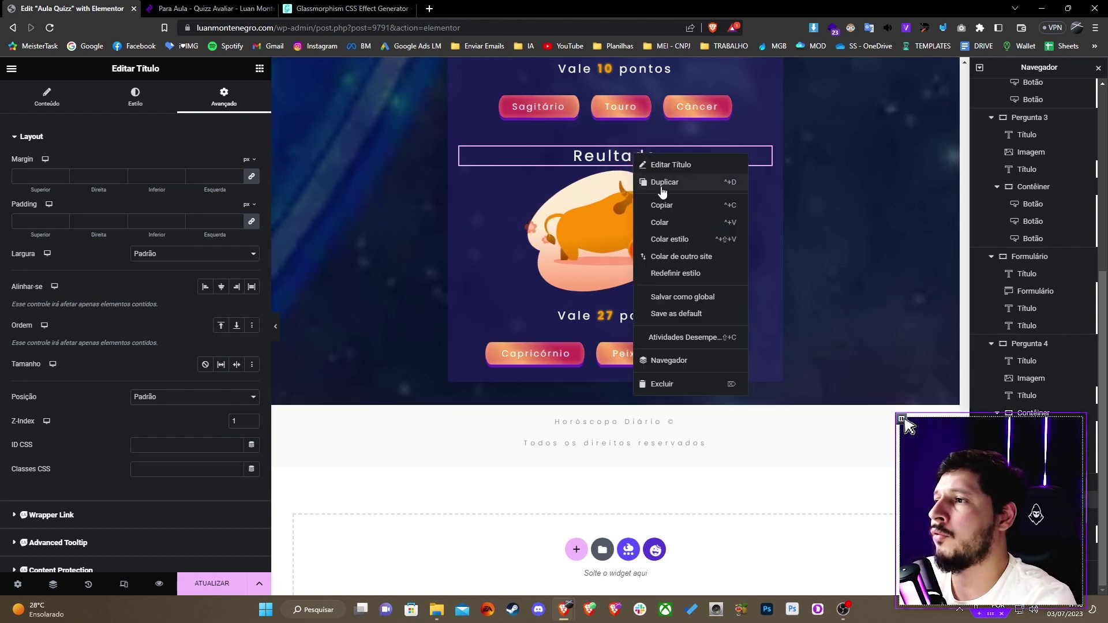
click(663, 182)
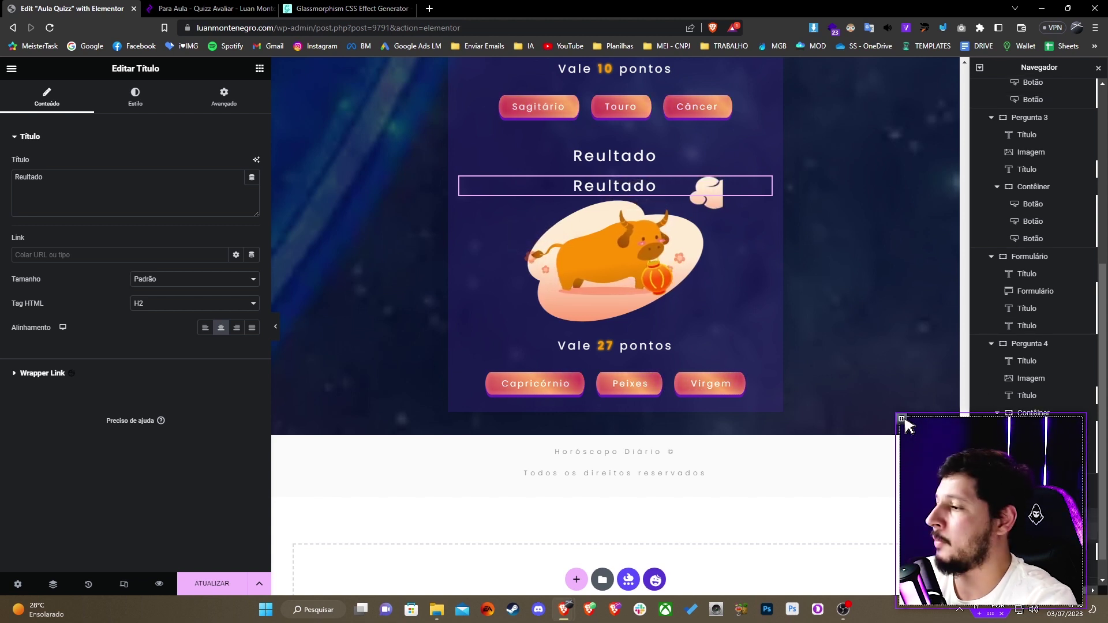
drag(1027, 517, 1027, 543)
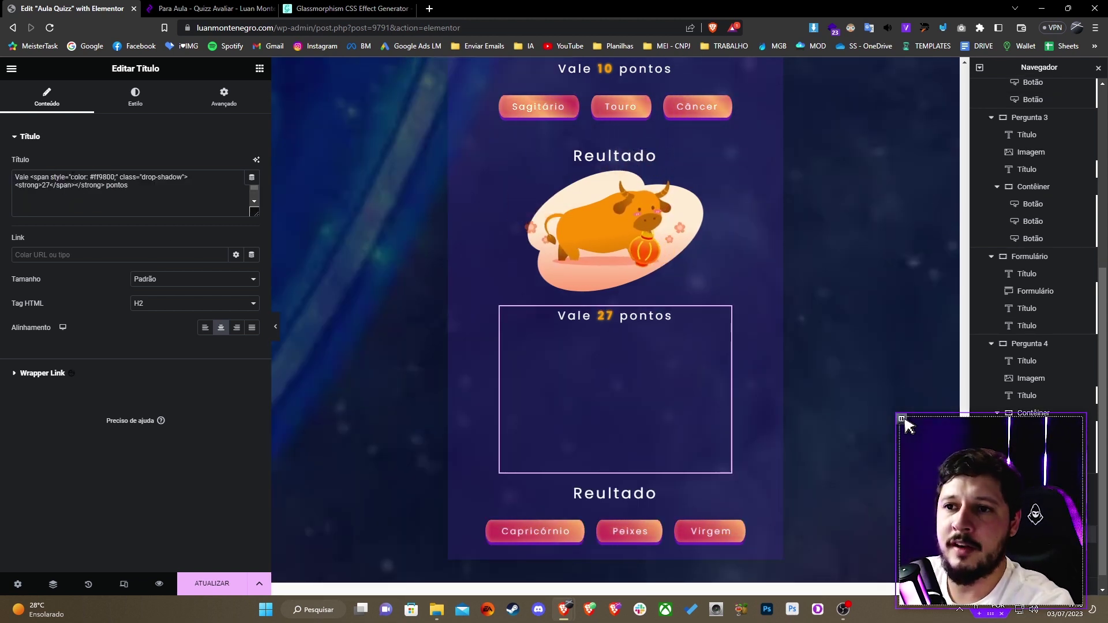
Step: Change the heading below the animation to "PARABÉNS" in a larger font and the copied "Reultado" heading to "Essa é a sua pontuação final:"
double_click(21, 177)
key(BackSpace)
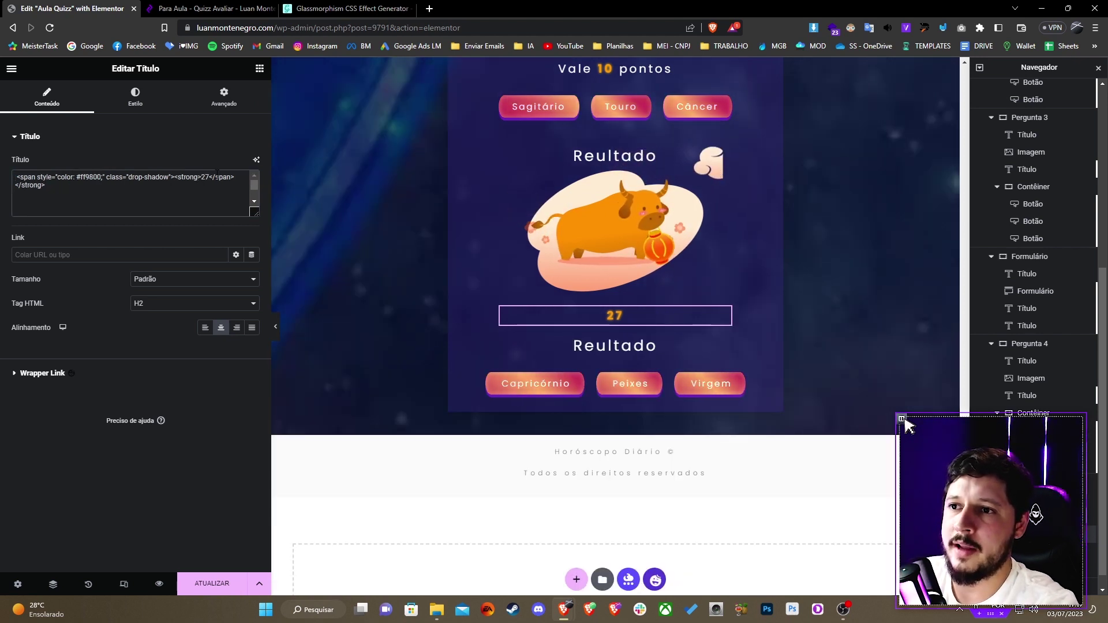
key(BackSpace)
key(BackSpace)
text(PARABÉNS)
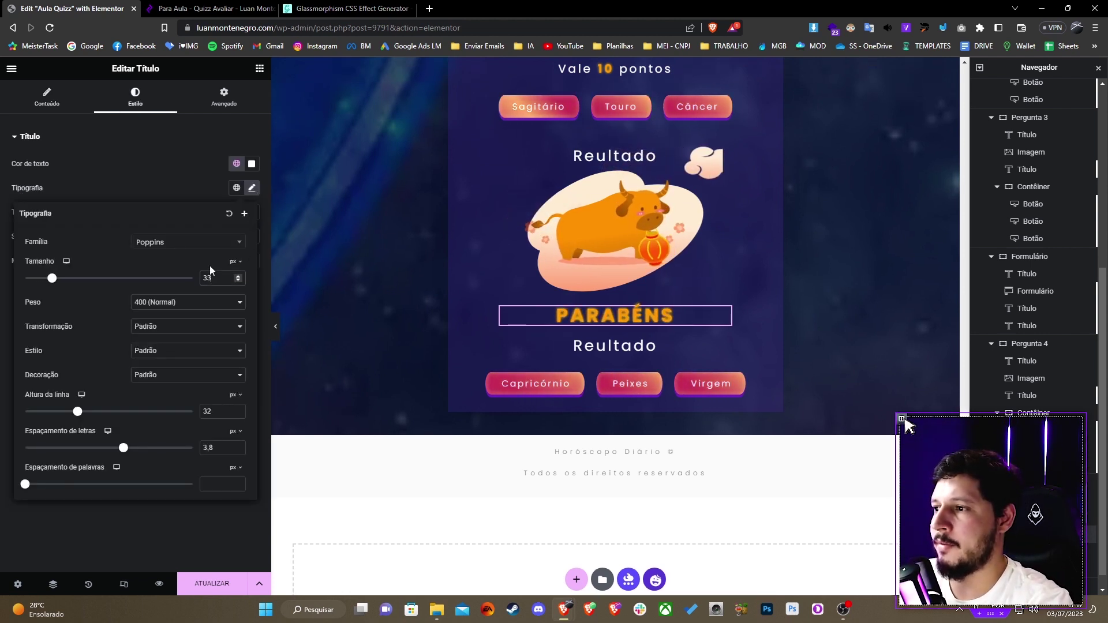
click(646, 346)
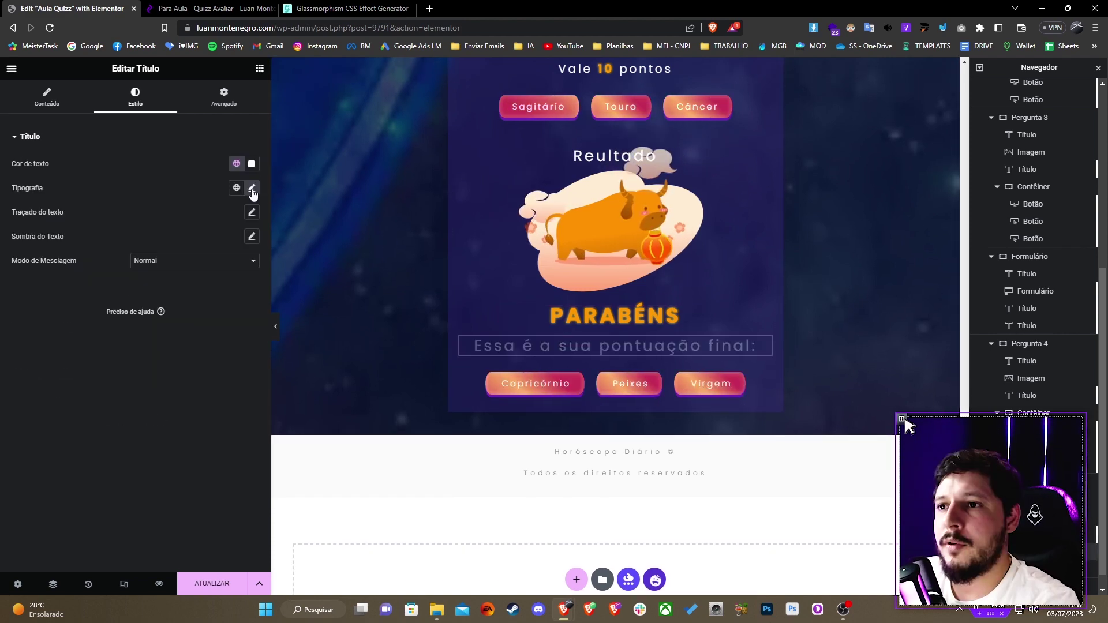
click(230, 94)
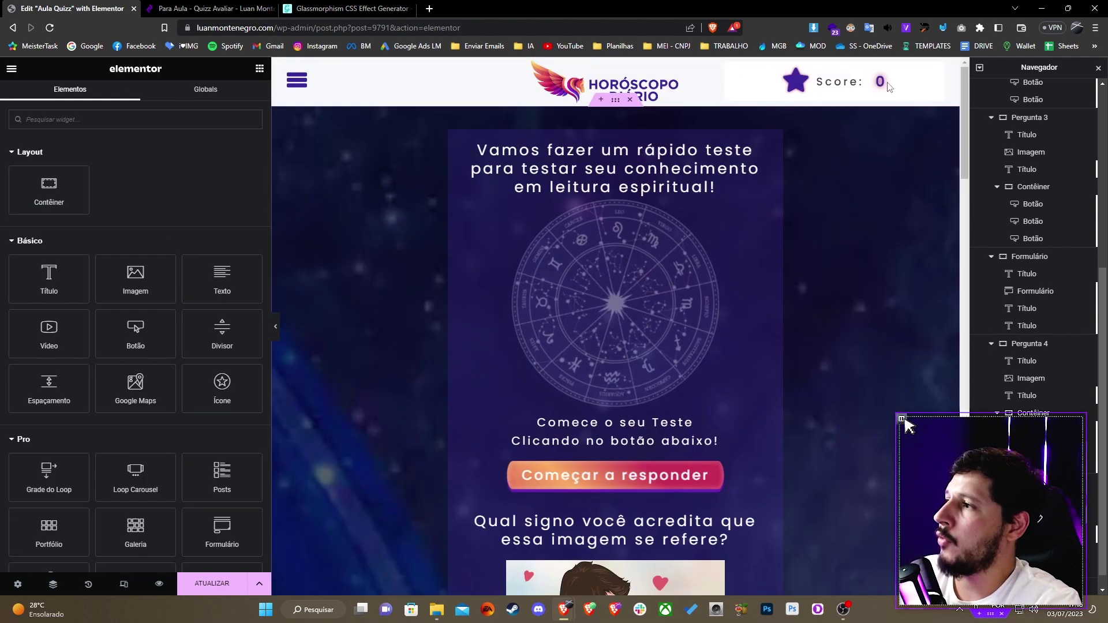
Step: Copy the score counter from the page header and paste it below the "Essa é a sua pontuação final:" heading
right_click(879, 84)
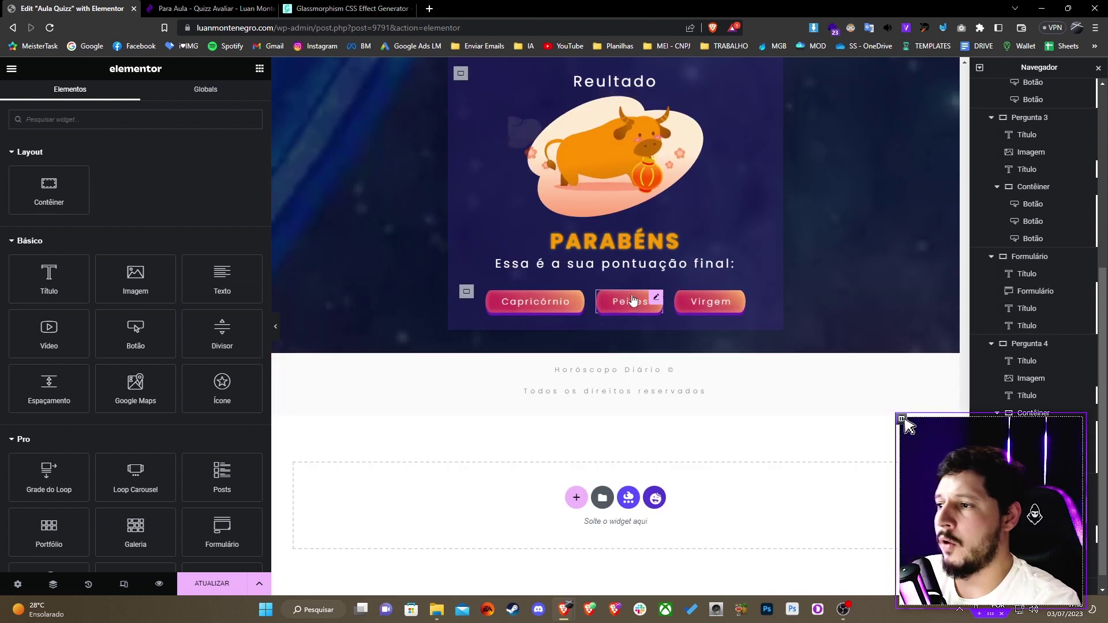
right_click(621, 268)
click(652, 337)
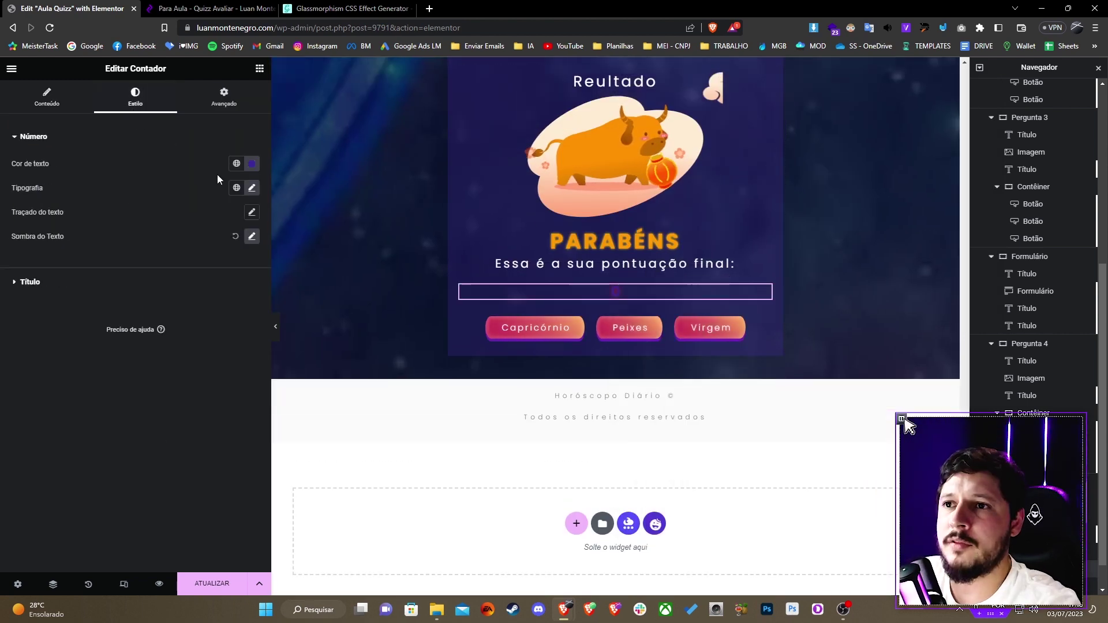
Step: Set the pasted counter's number and text shadow colours to orange #FF9800 and enlarge its font
click(255, 165)
key(ctrl+v)
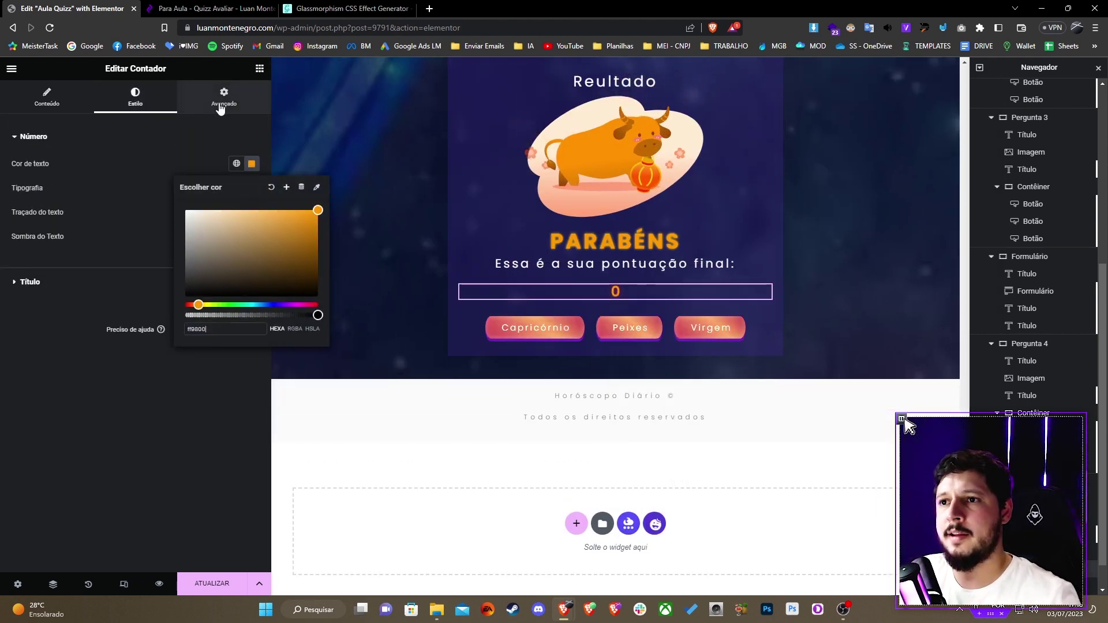
click(252, 236)
click(239, 267)
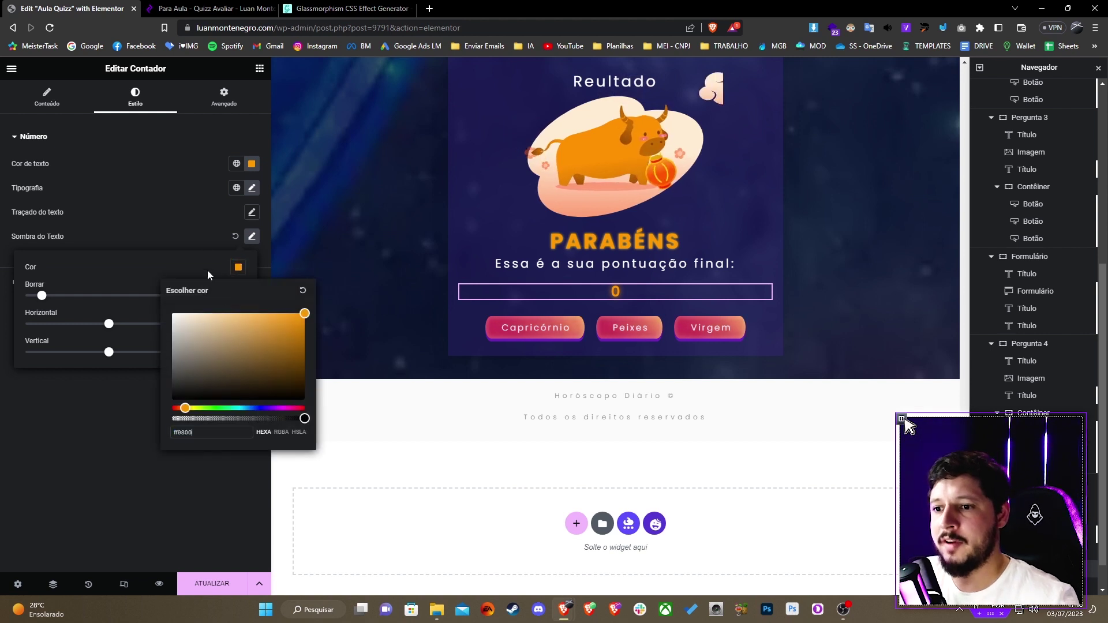
click(192, 220)
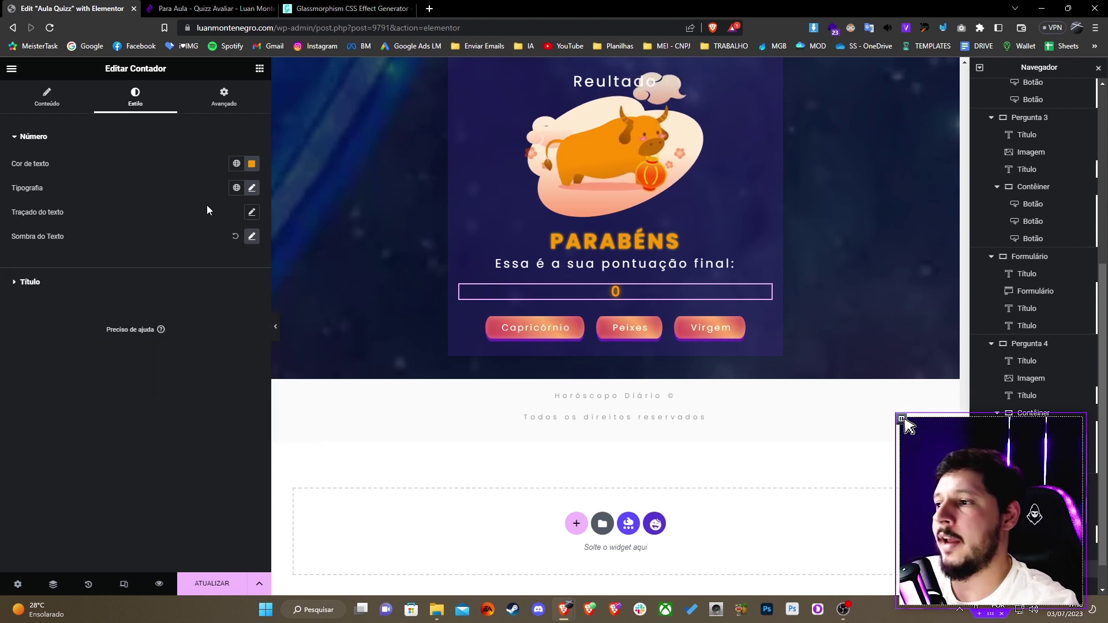
click(252, 187)
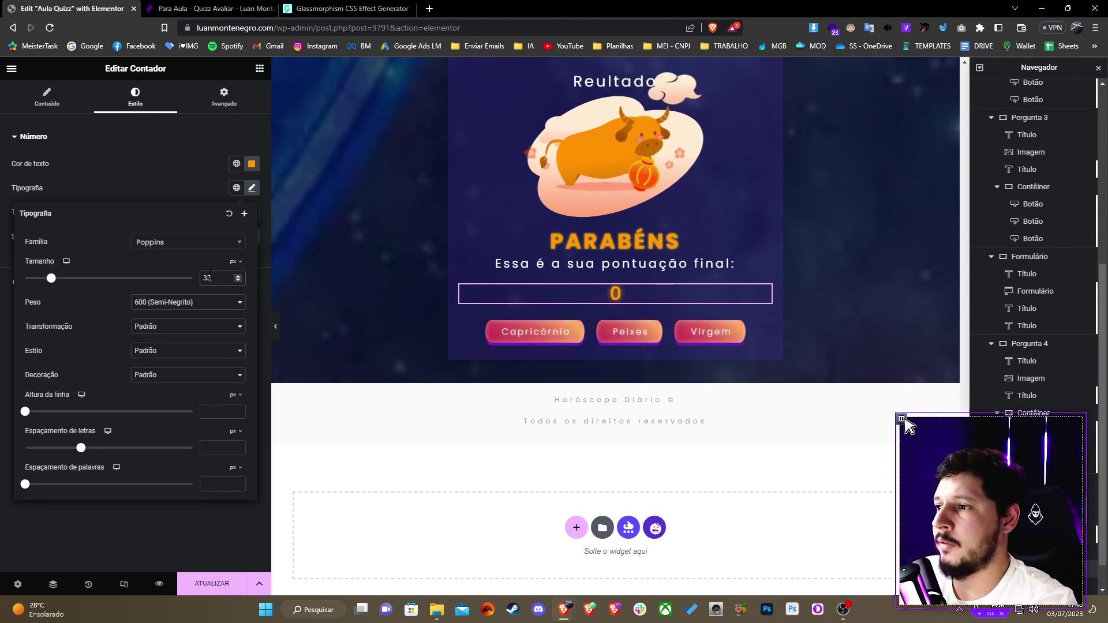
Step: Unlink the pasted counter's margins and set its top margin to -10 px
click(224, 97)
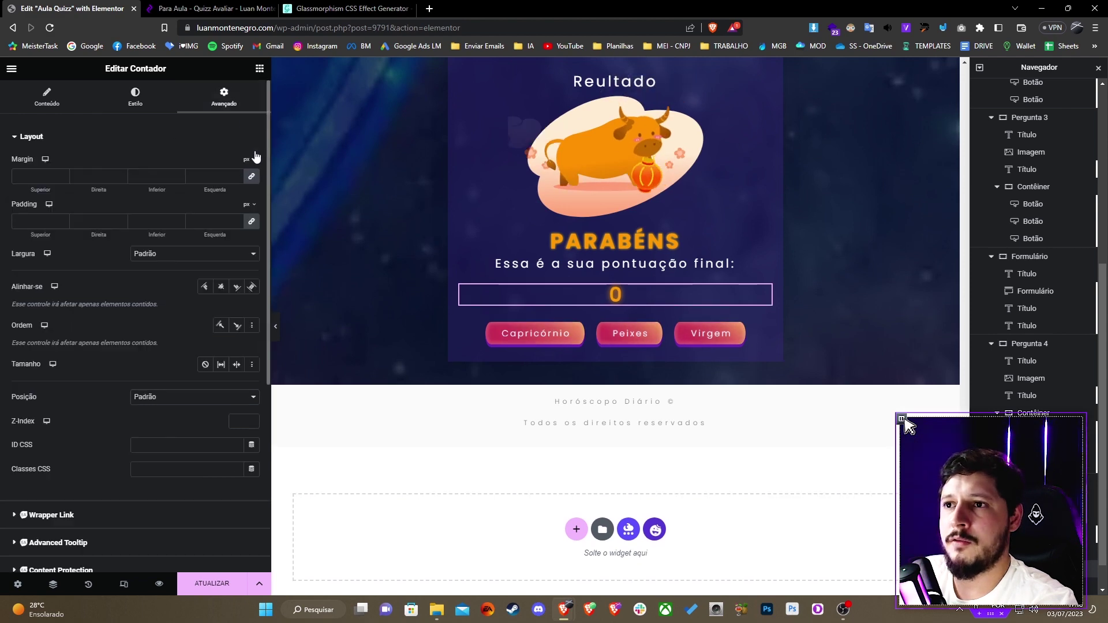
click(40, 176)
text(-9)
key(Down)
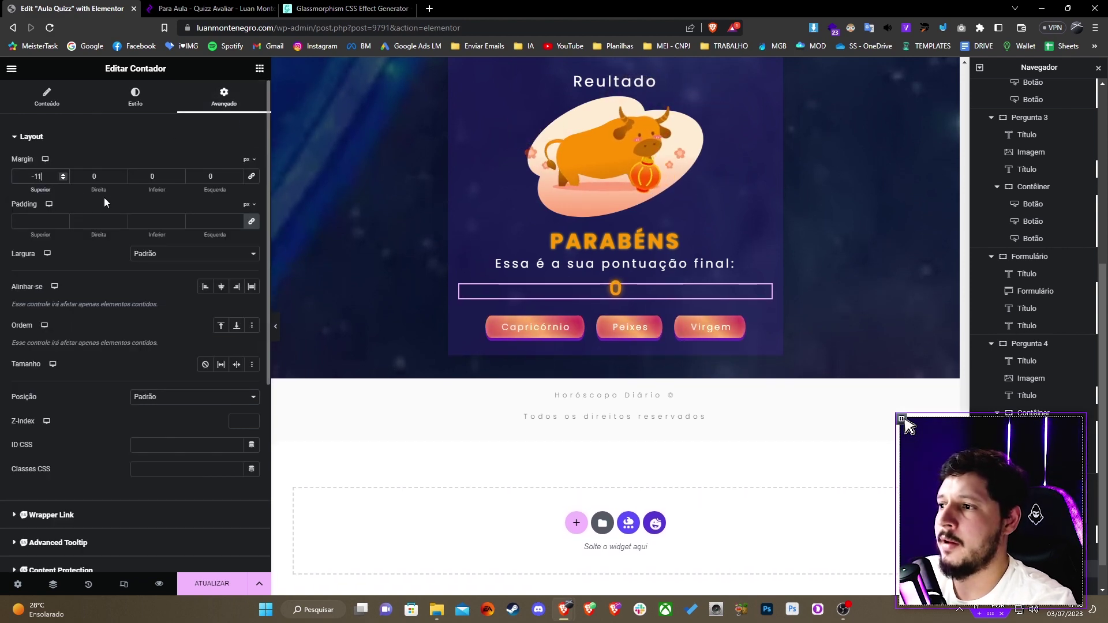
Step: Check the points of all four question blocks and set the result counter's final number to their sum, 131
scroll(657, 329, up, 5)
scroll(655, 330, up, 15)
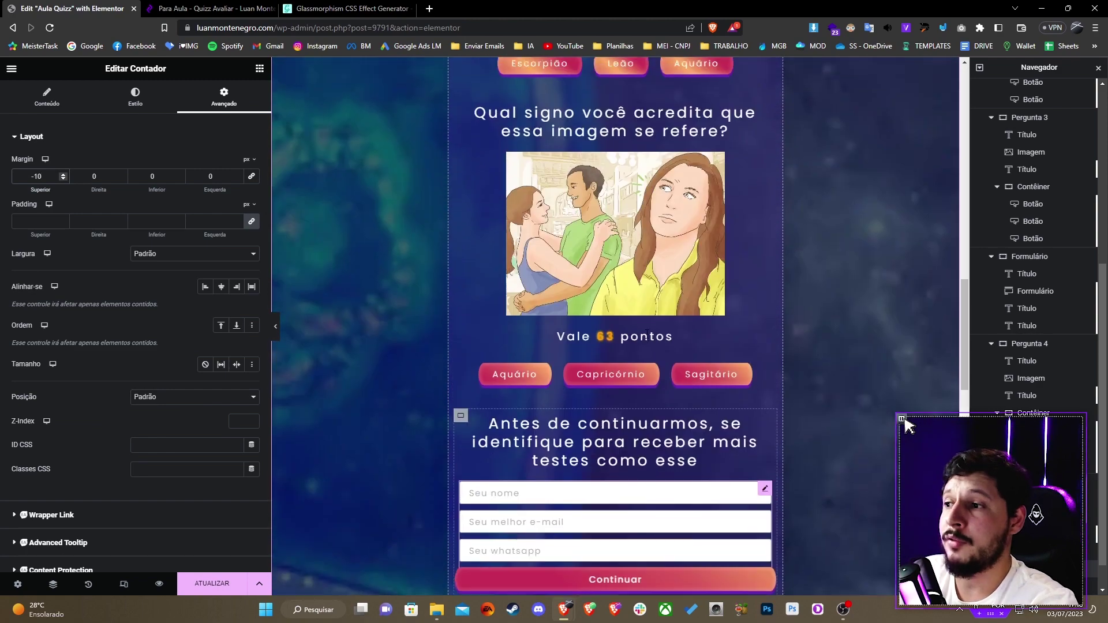
scroll(643, 299, down, 5)
scroll(637, 300, down, 12)
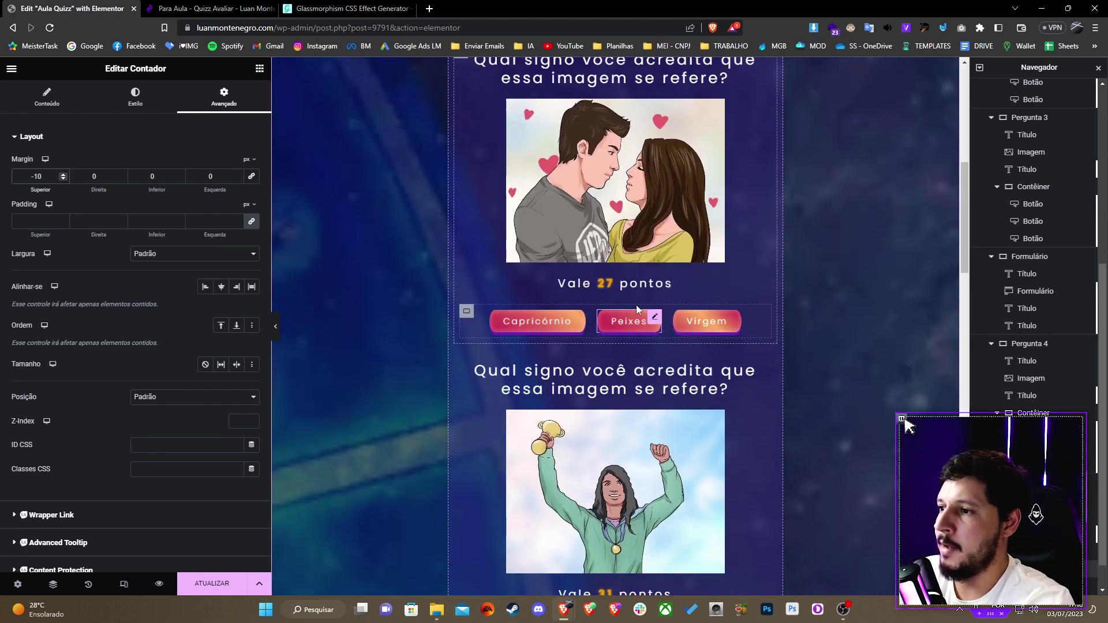
scroll(665, 247, down, 10)
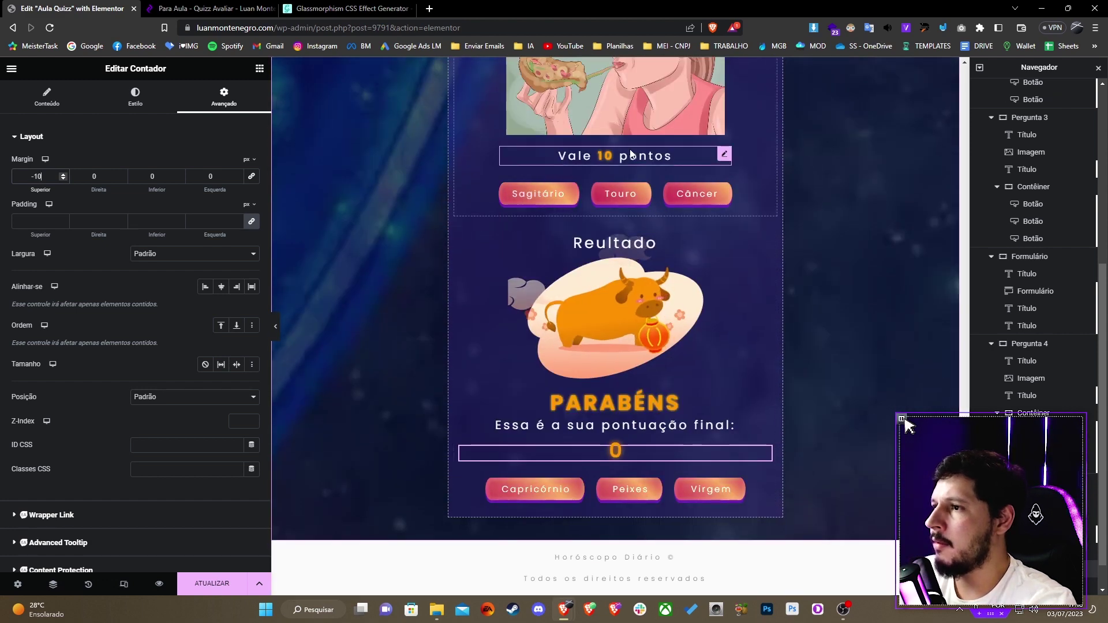
scroll(635, 216, down, 3)
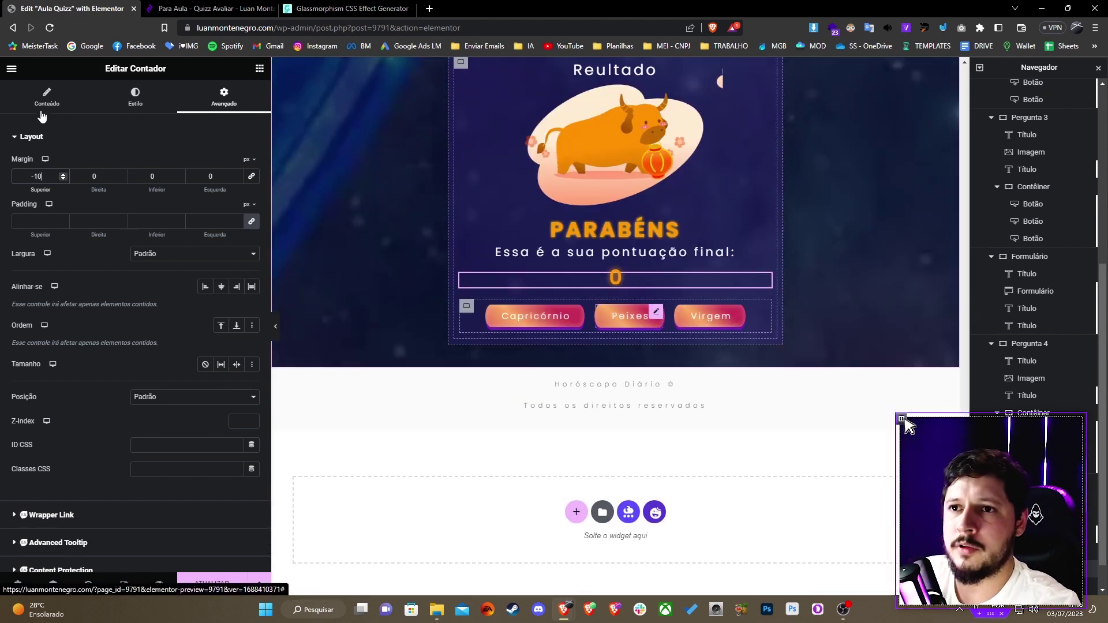
click(42, 113)
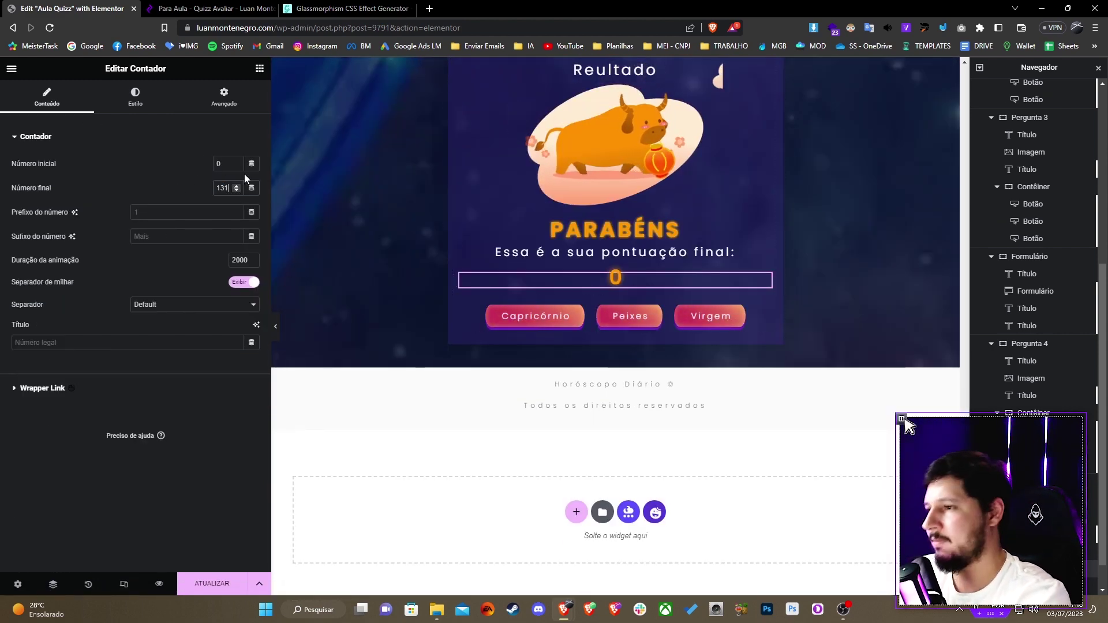
Step: Copy the "Vale 31 pontos" heading and paste it below the counter in the result block
scroll(643, 286, up, 10)
right_click(616, 310)
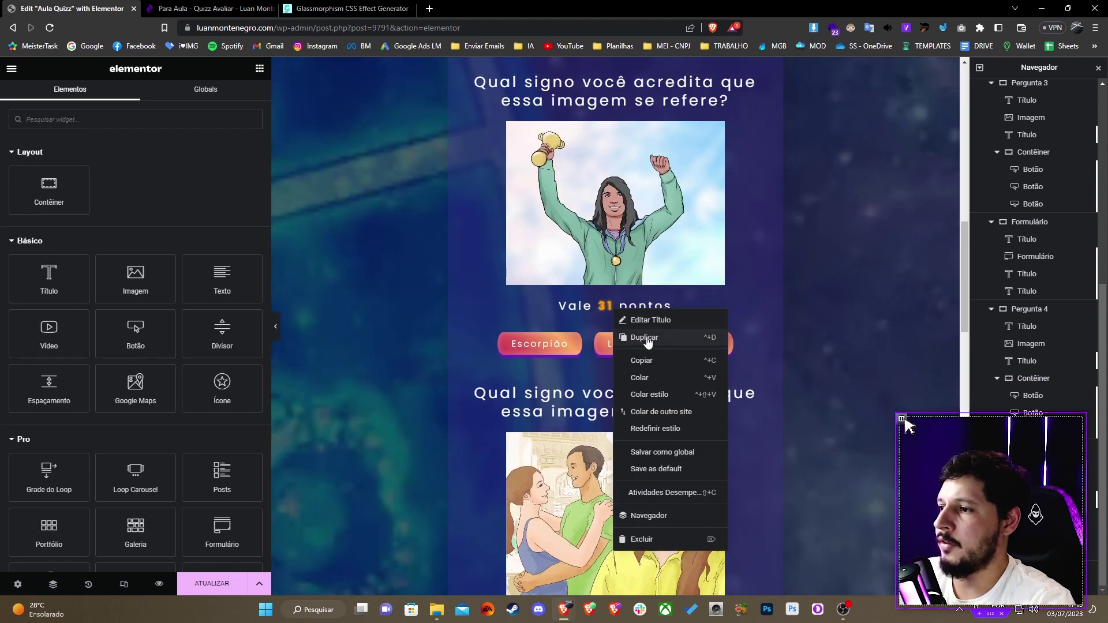
click(645, 361)
scroll(650, 371, down, 10)
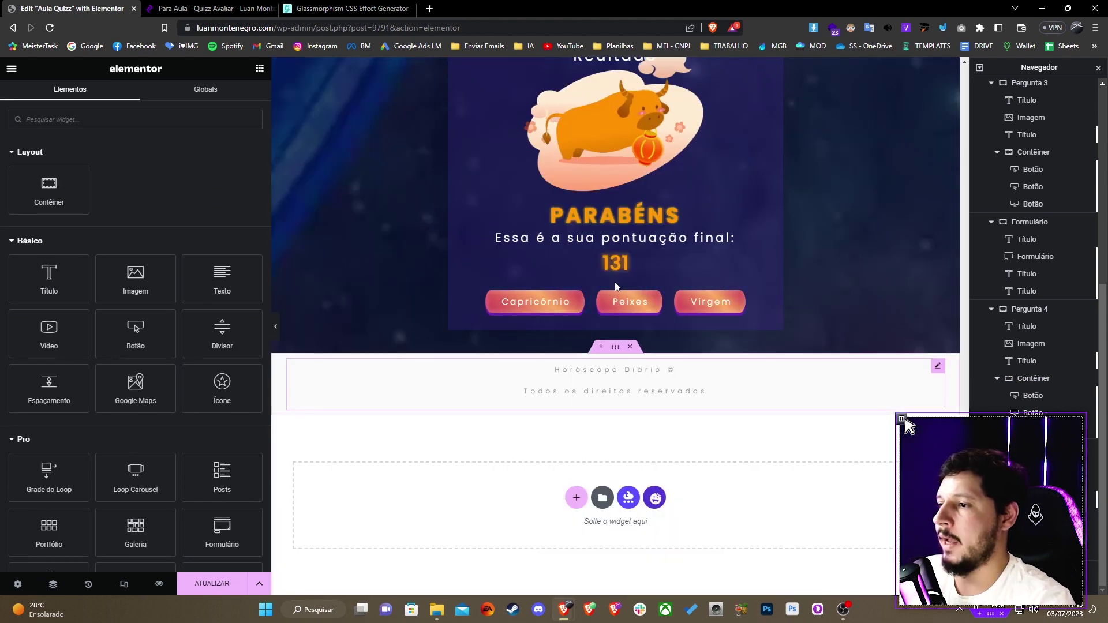
right_click(610, 272)
click(651, 336)
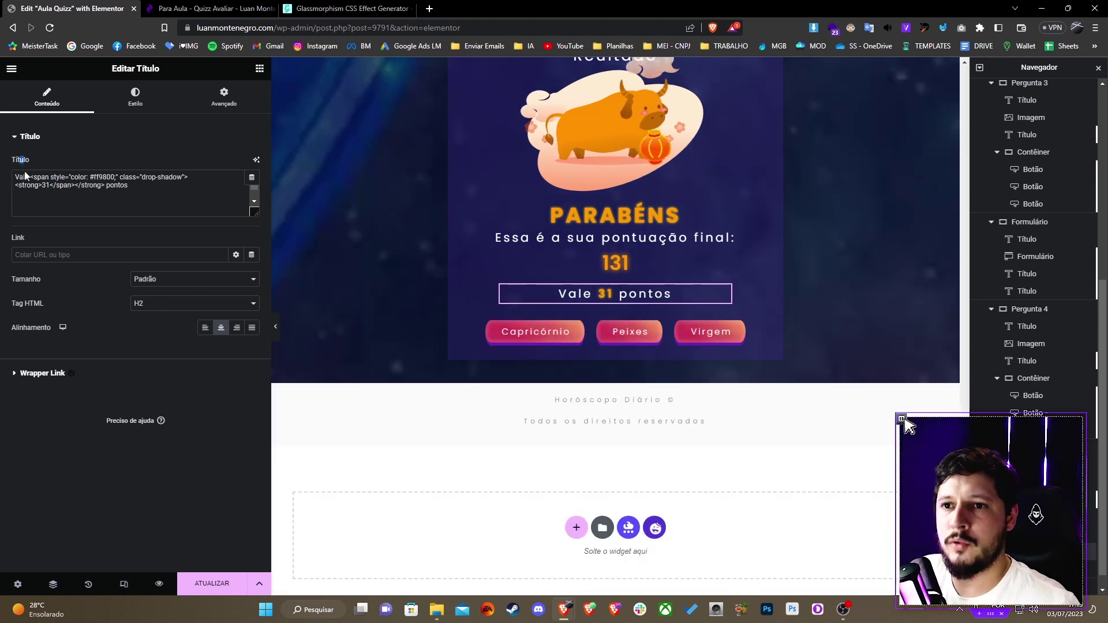
Step: Change the pasted heading to "Para descobrir o se resultado", a <br> line break, and the highlighted text "clique no botão abaixo"
text(Para descobrir)
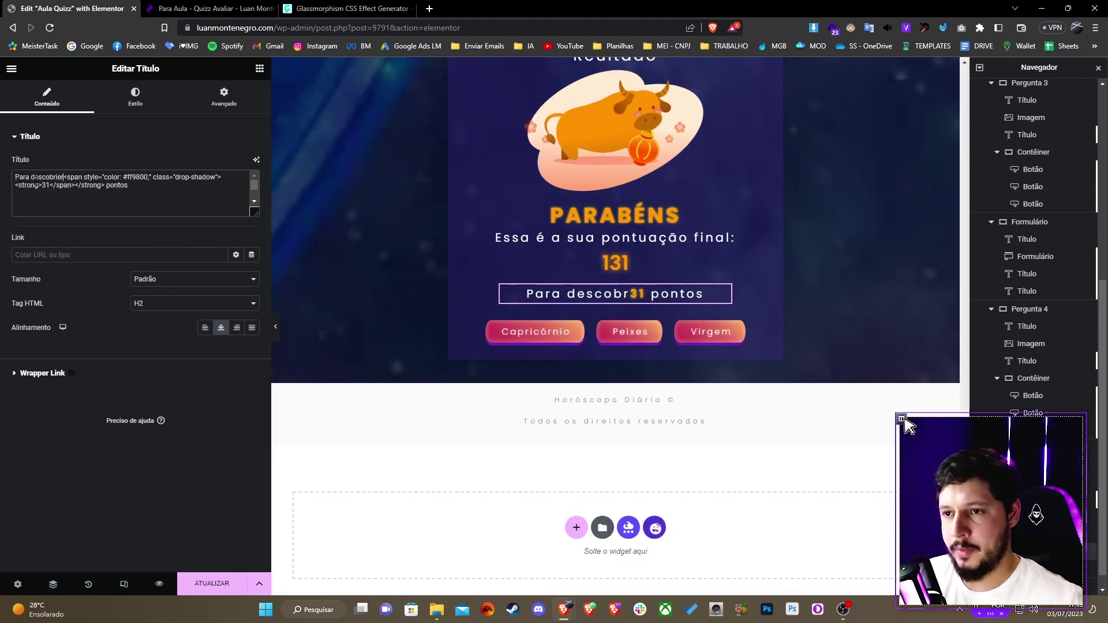
text( o se resultado)
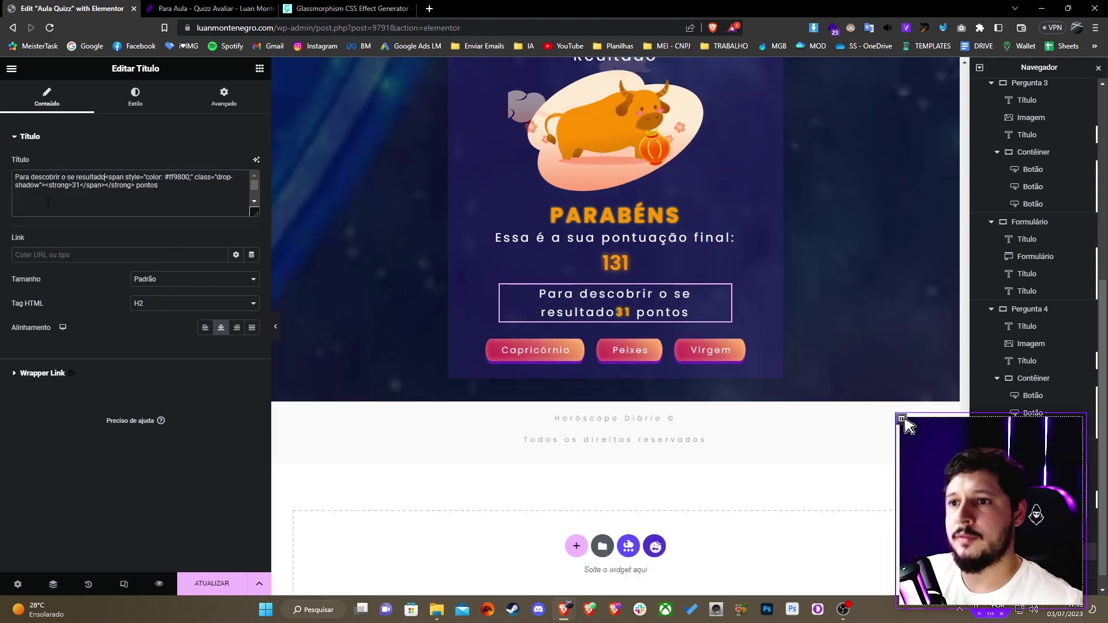
text(clique no botão abaixo)
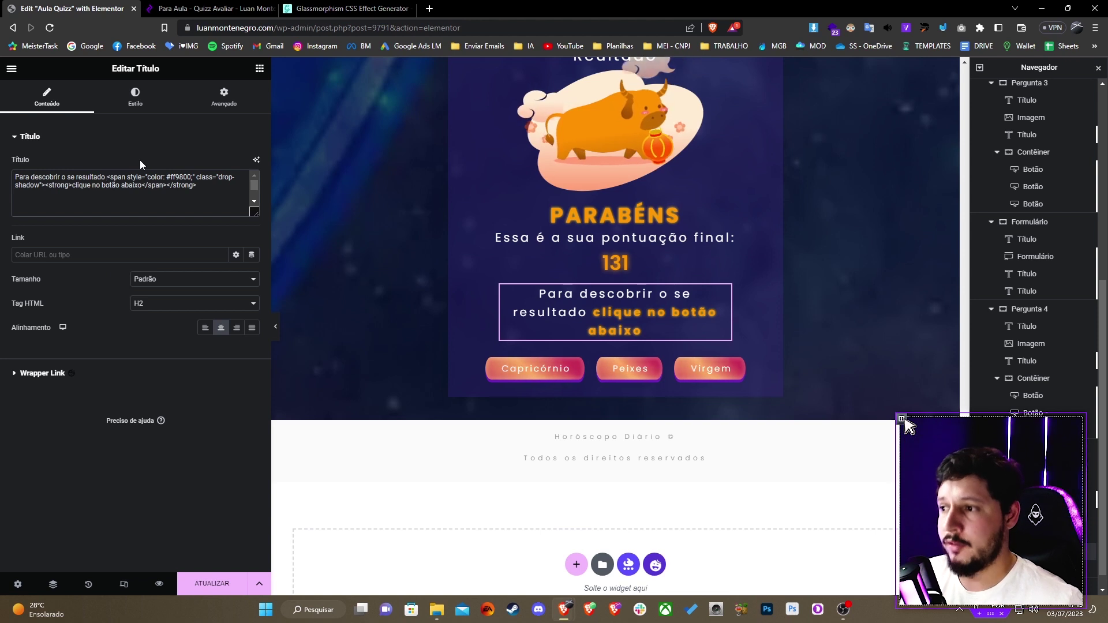
text(<)
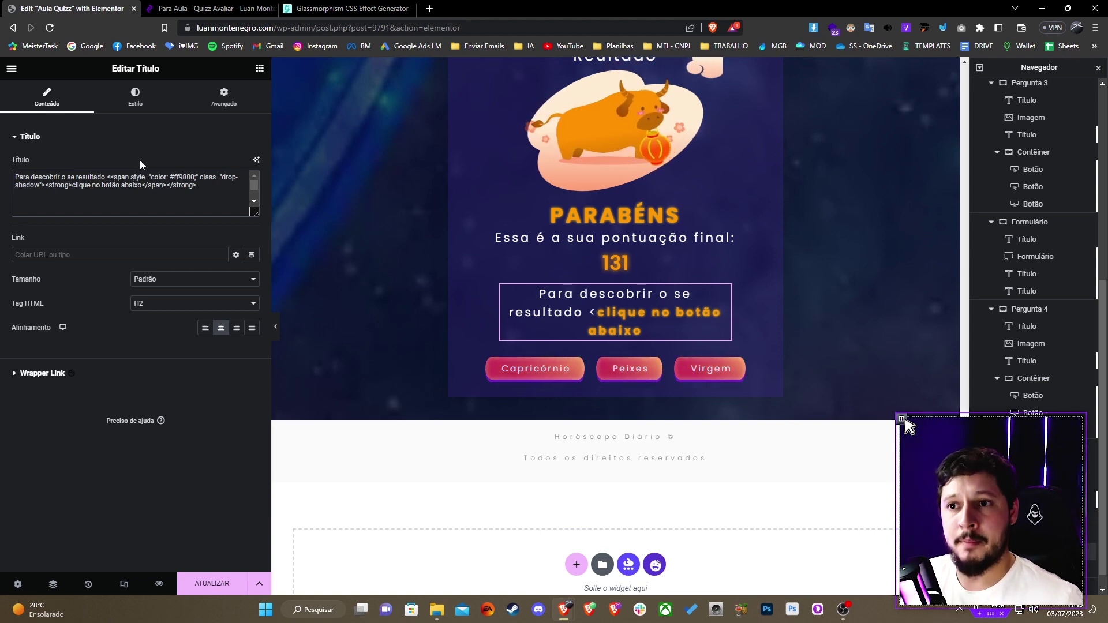
text(br>)
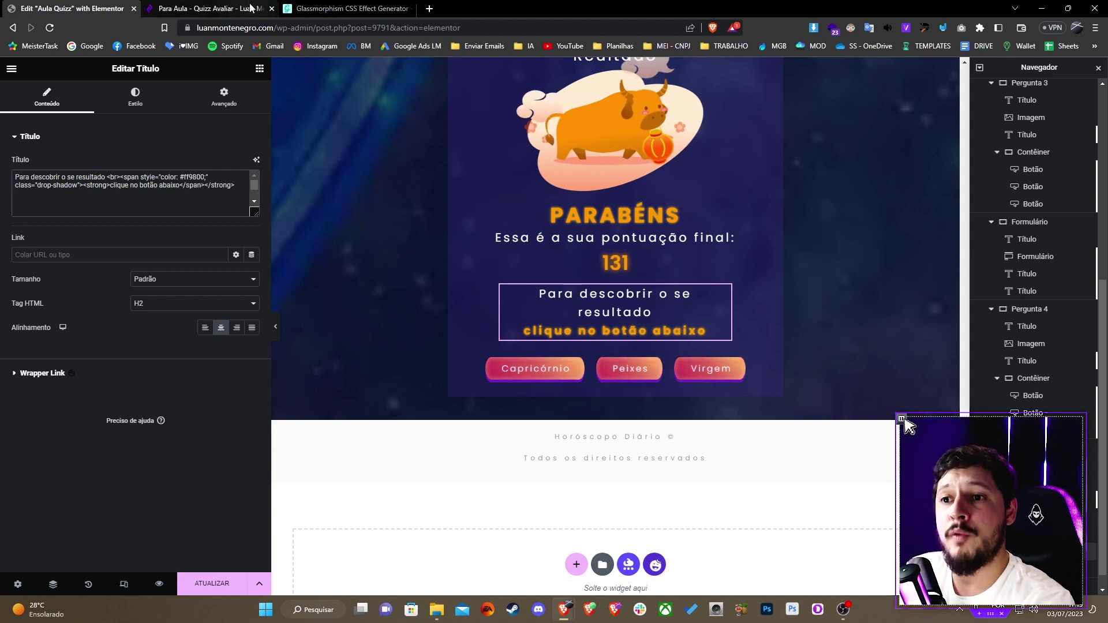
Step: Set the "clique no botão abaixo" heading's custom width to 100% and correct "se" to "seu" in its text
click(203, 105)
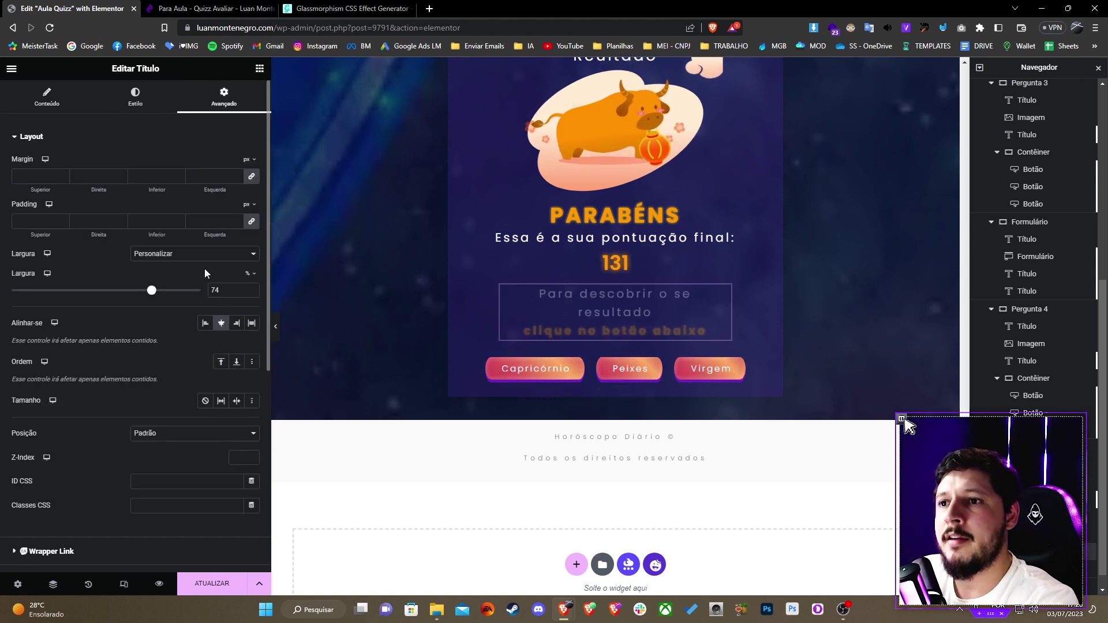
drag(154, 295, 158, 297)
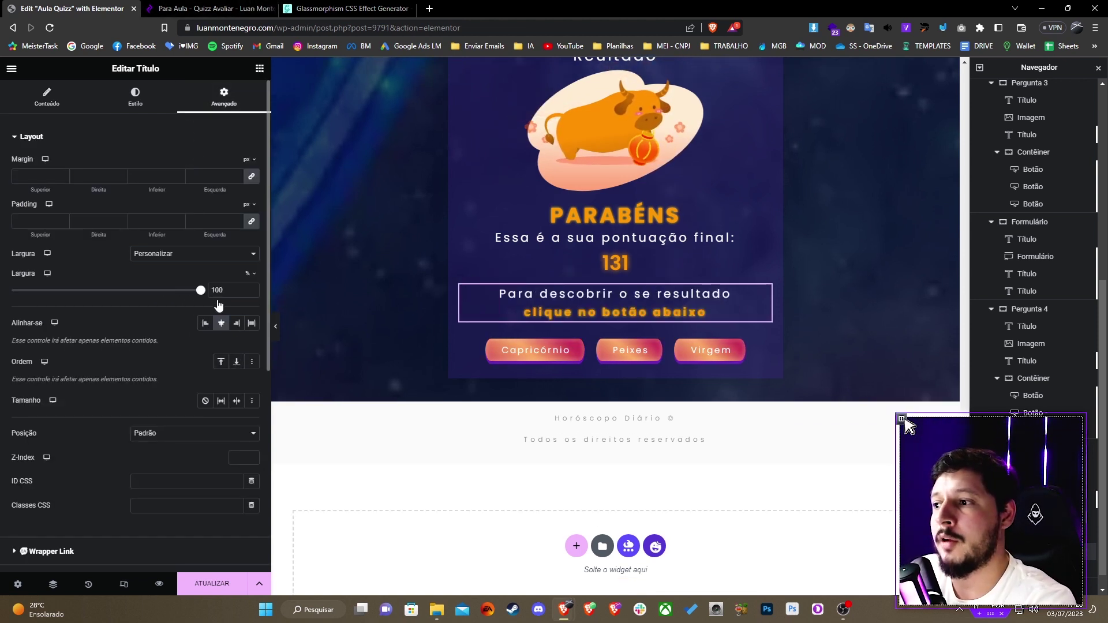
scroll(538, 375, up, 1)
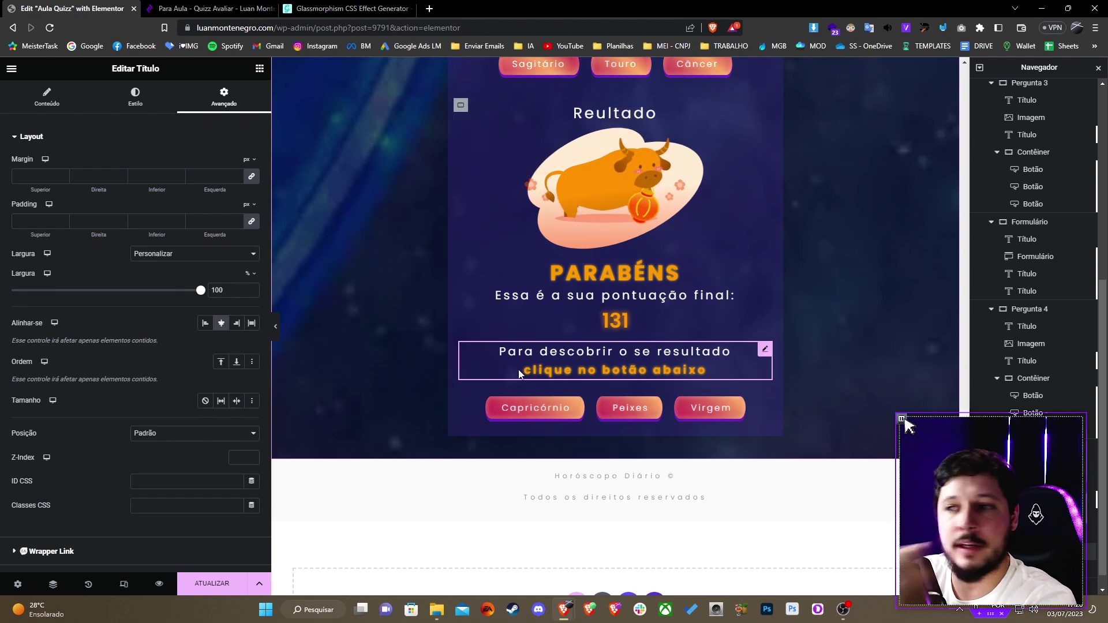
Step: Move the "Capricórnio" button directly below the result heading and delete the container holding the "Peixes" and "Virgem" buttons
drag(535, 407, 616, 370)
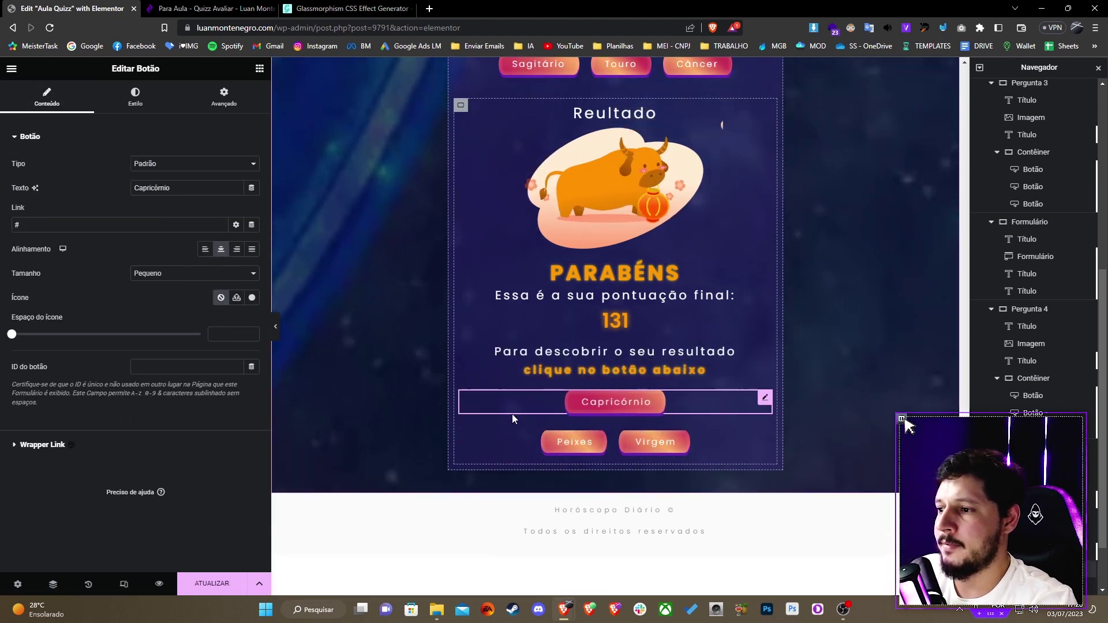
right_click(467, 434)
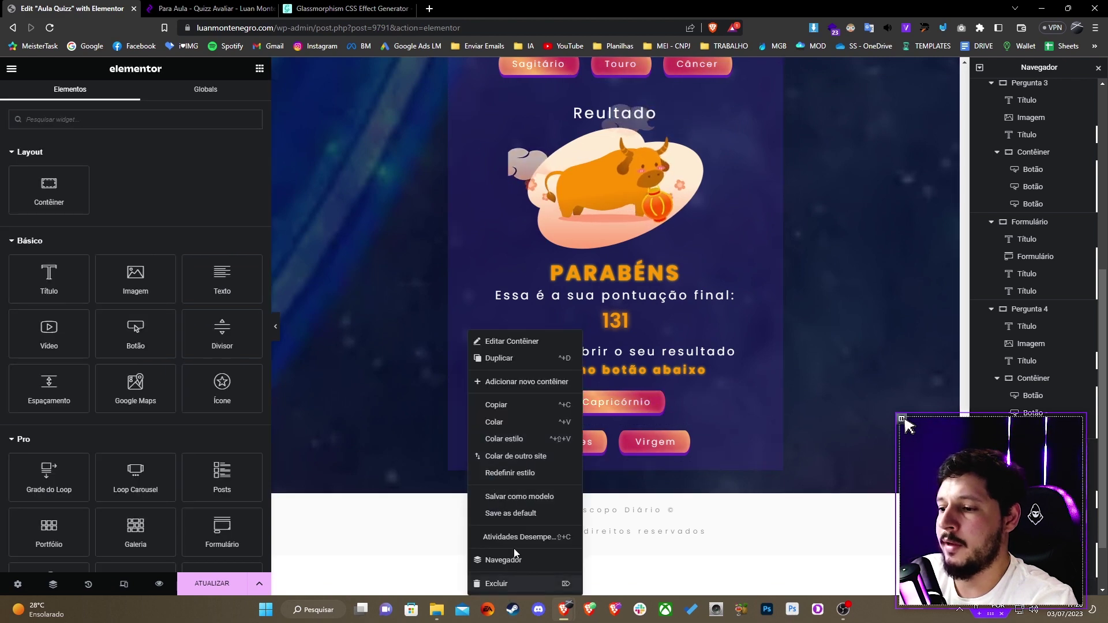
click(497, 583)
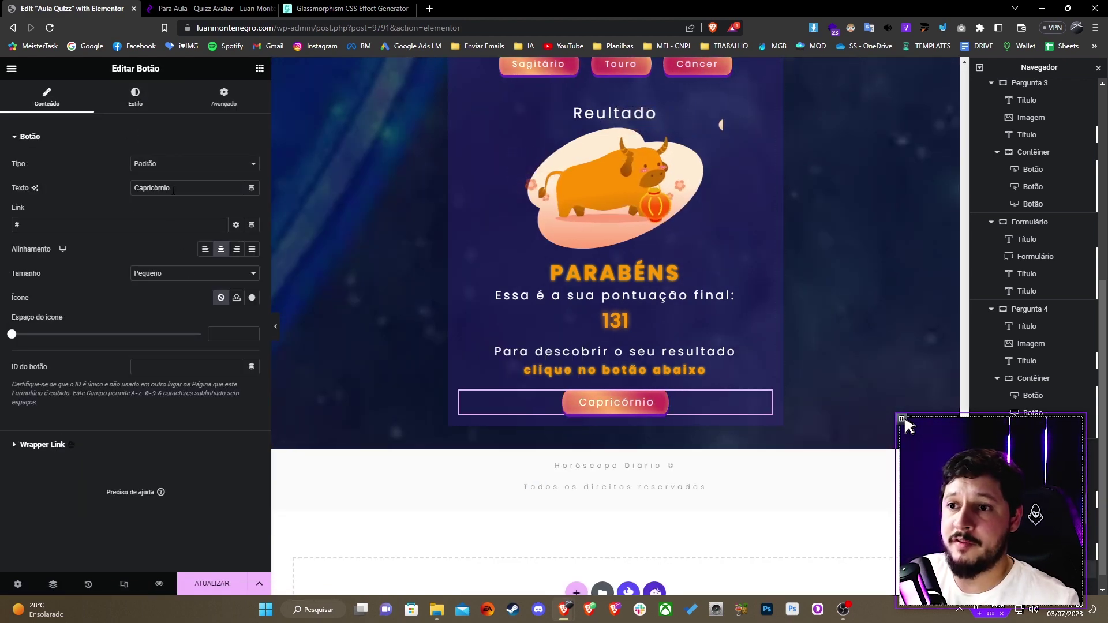
Step: Change the remaining result button's text to "Ver Resultado" and open its typography settings
text(Ver Resultado)
click(135, 97)
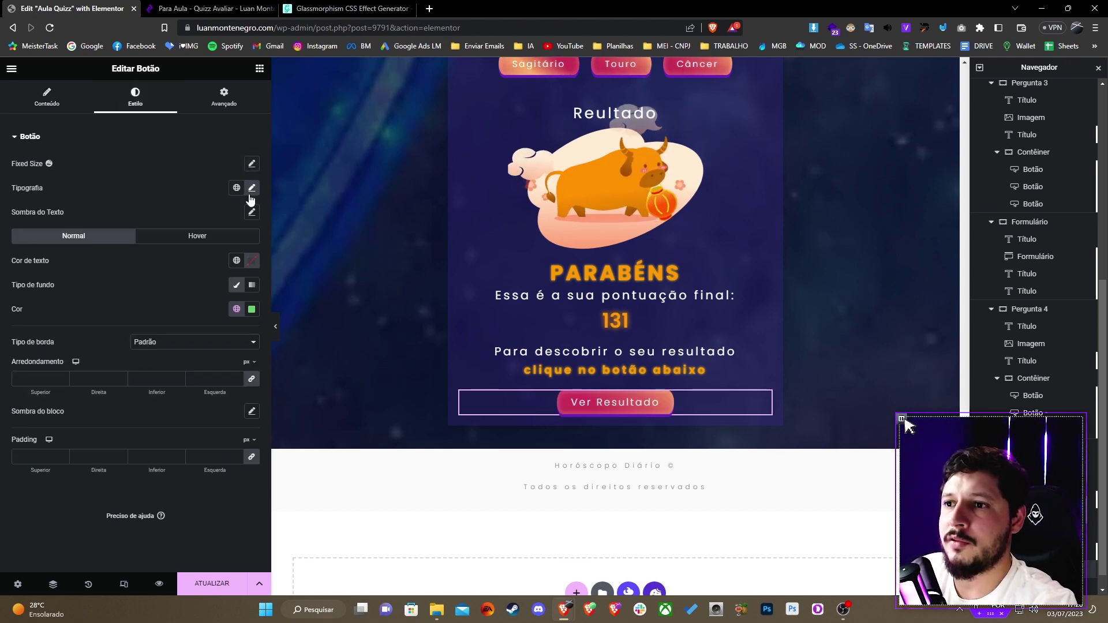
click(251, 188)
Step: Review the quiz page from the opening headline block and its start button to the first question's answer buttons
scroll(788, 300, up, 10)
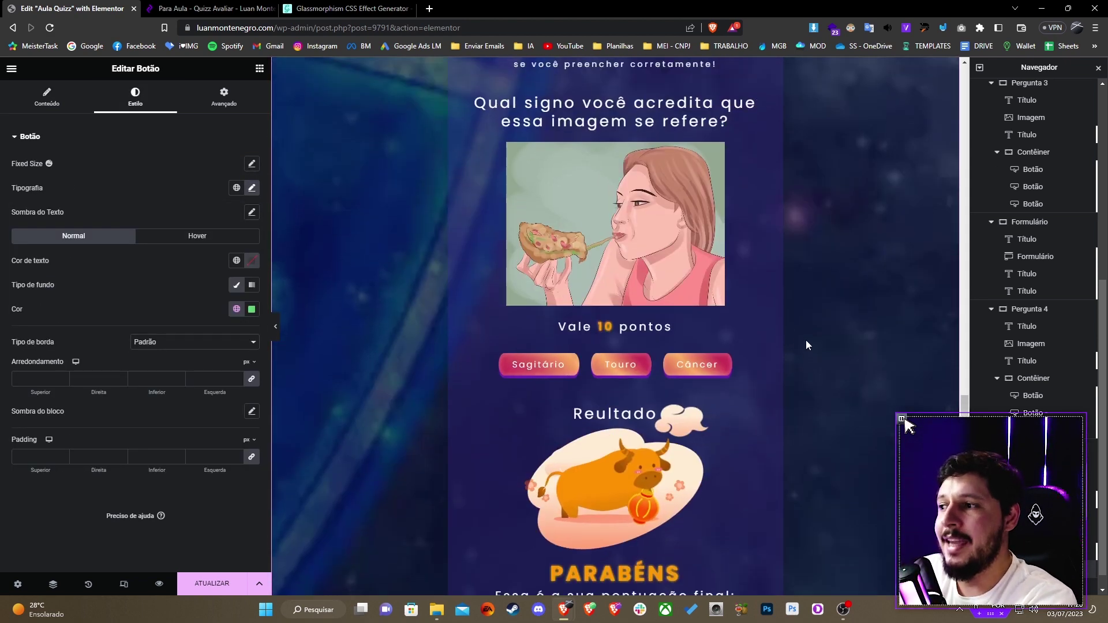
scroll(817, 361, up, 15)
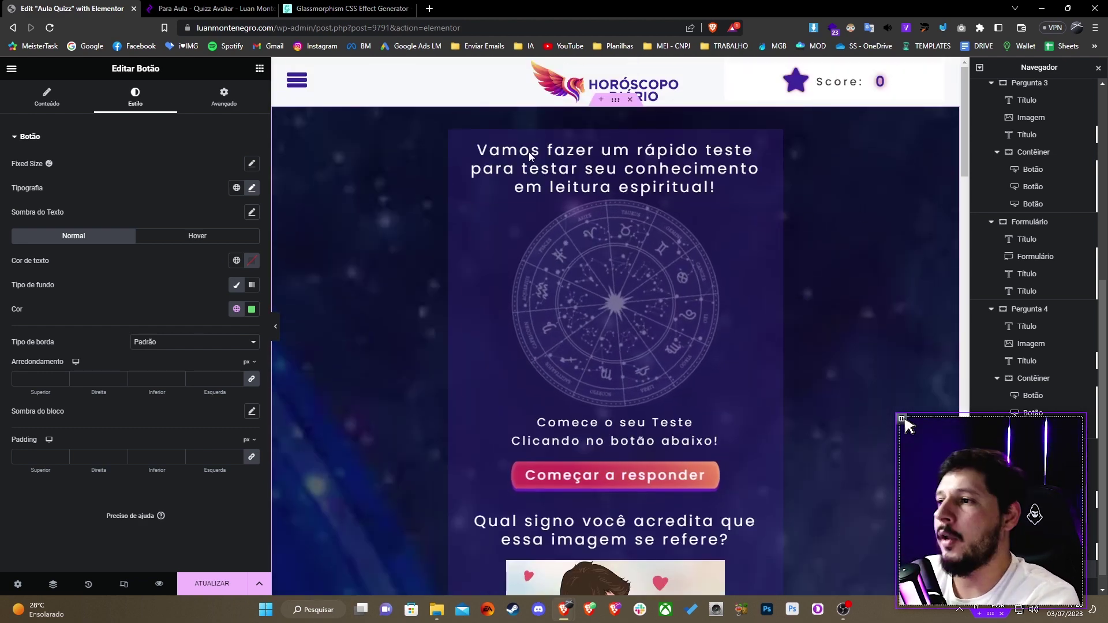
click(460, 143)
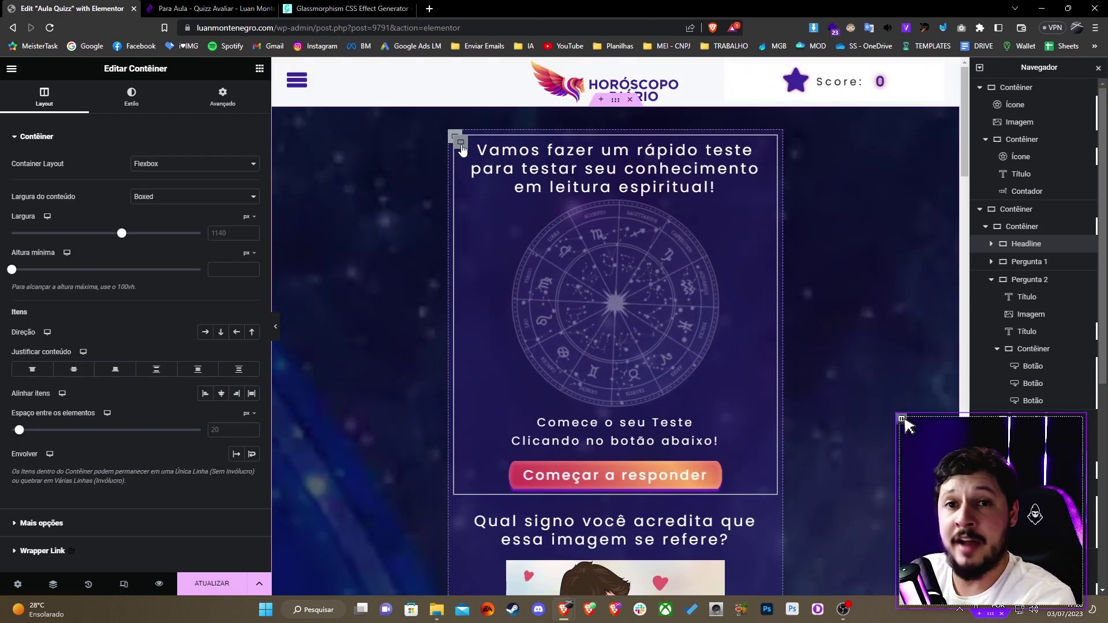
scroll(559, 231, down, 3)
scroll(532, 162, up, 2)
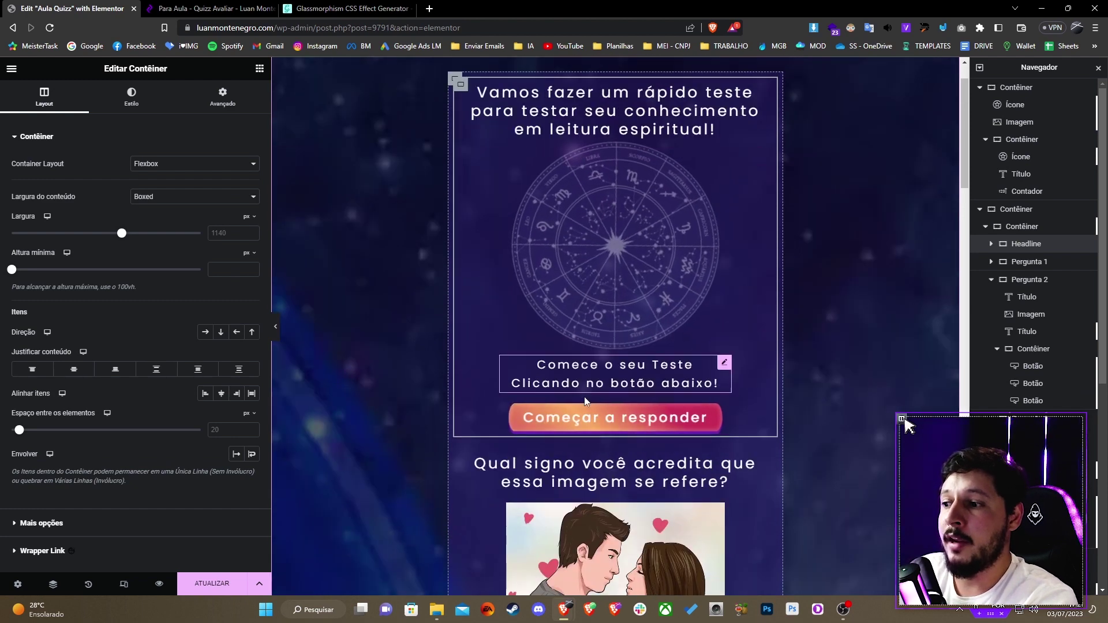
click(588, 419)
scroll(546, 194, up, 1)
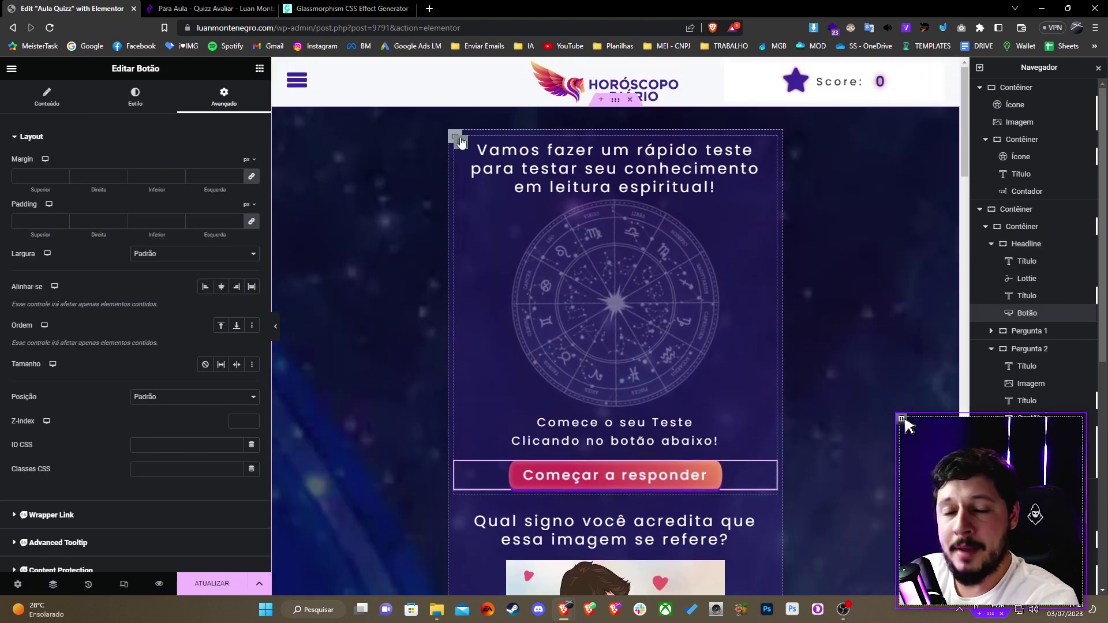
scroll(545, 189, down, 8)
scroll(521, 202, up, 2)
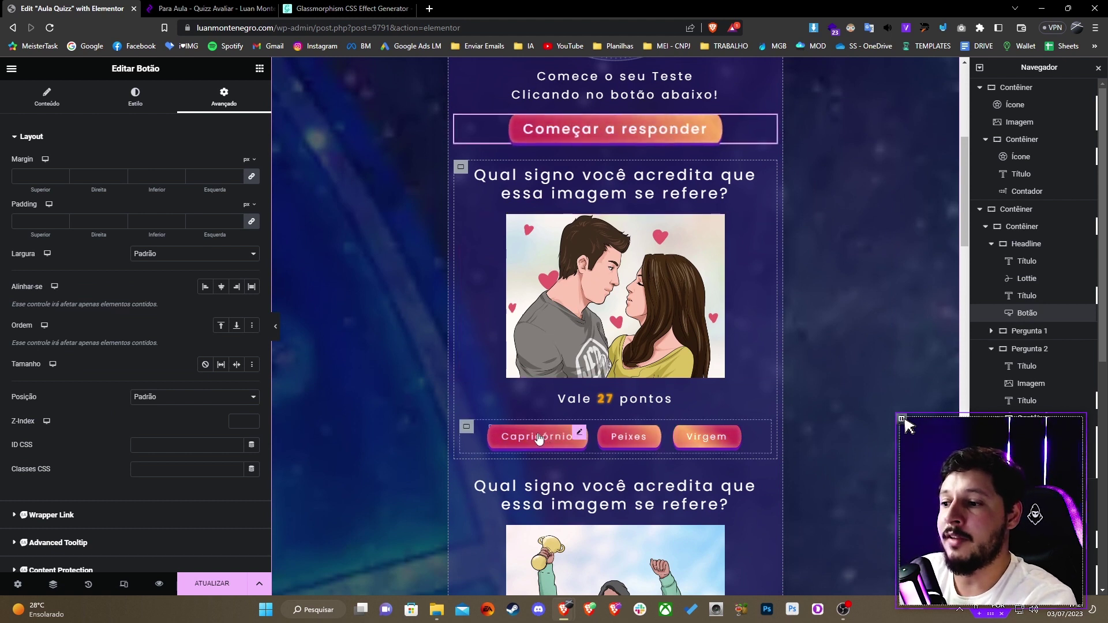
click(713, 446)
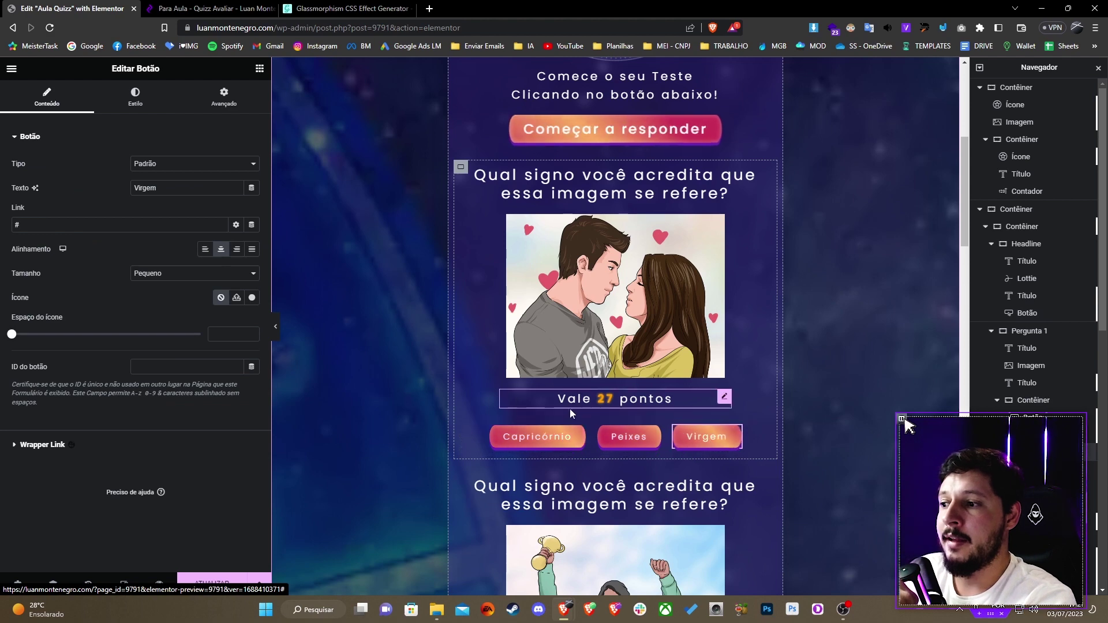
Step: Compare the header's score counter with the point values of the first three questions
scroll(784, 146, up, 6)
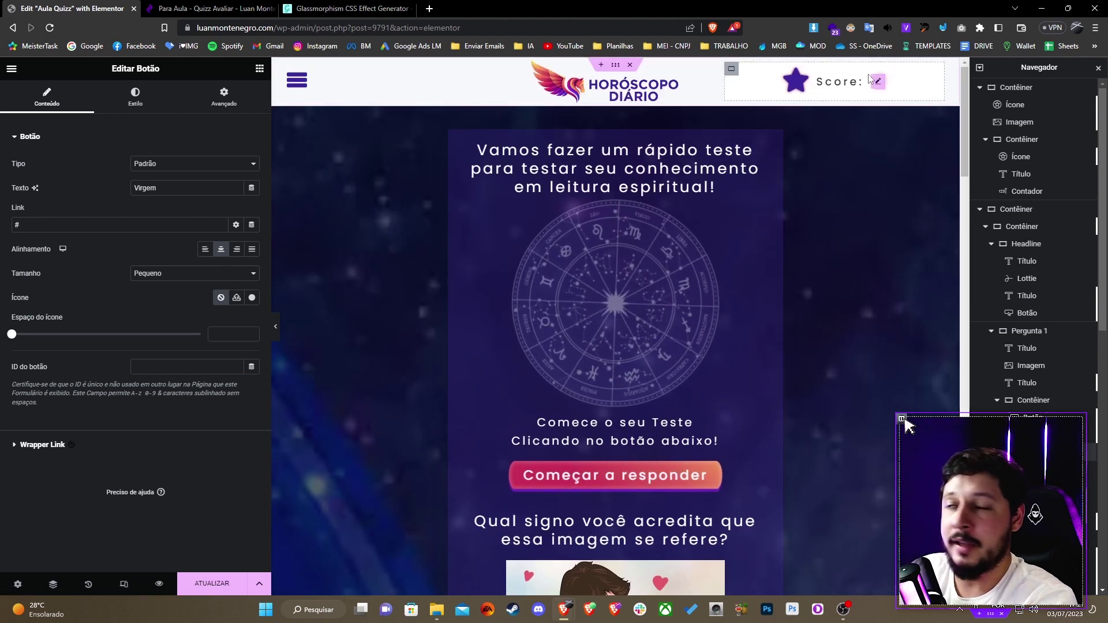
scroll(782, 149, down, 5)
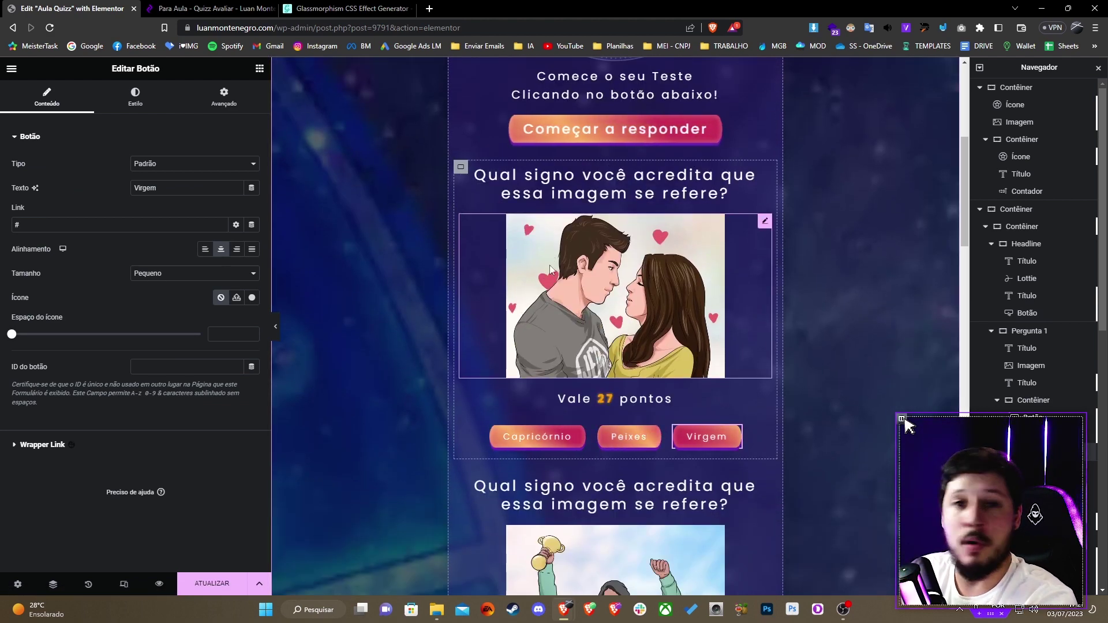
scroll(579, 286, down, 5)
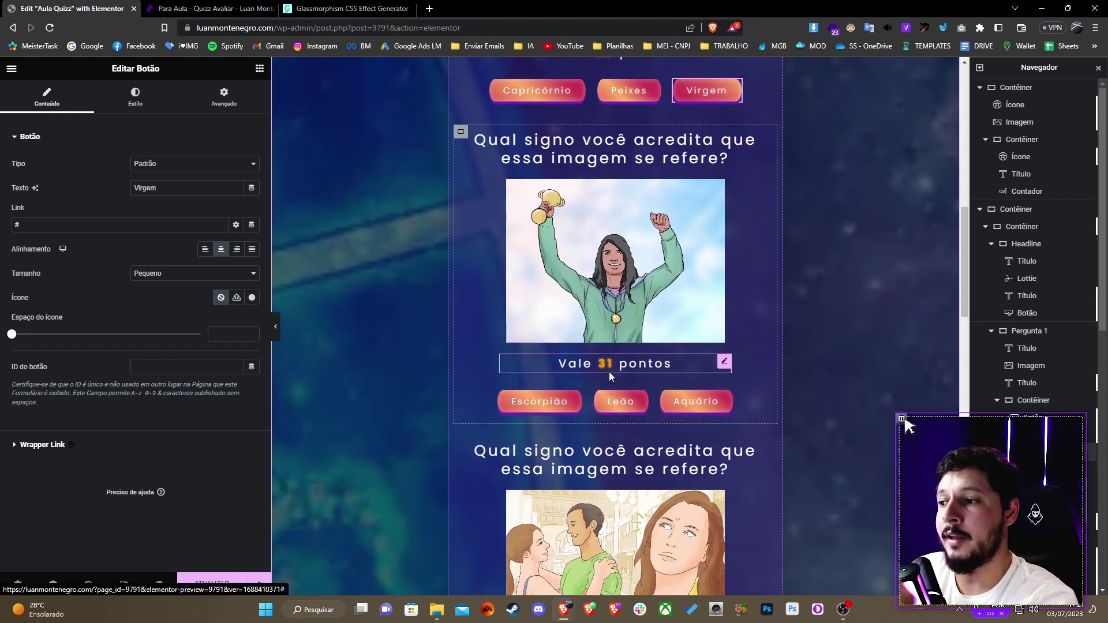
scroll(726, 216, up, 15)
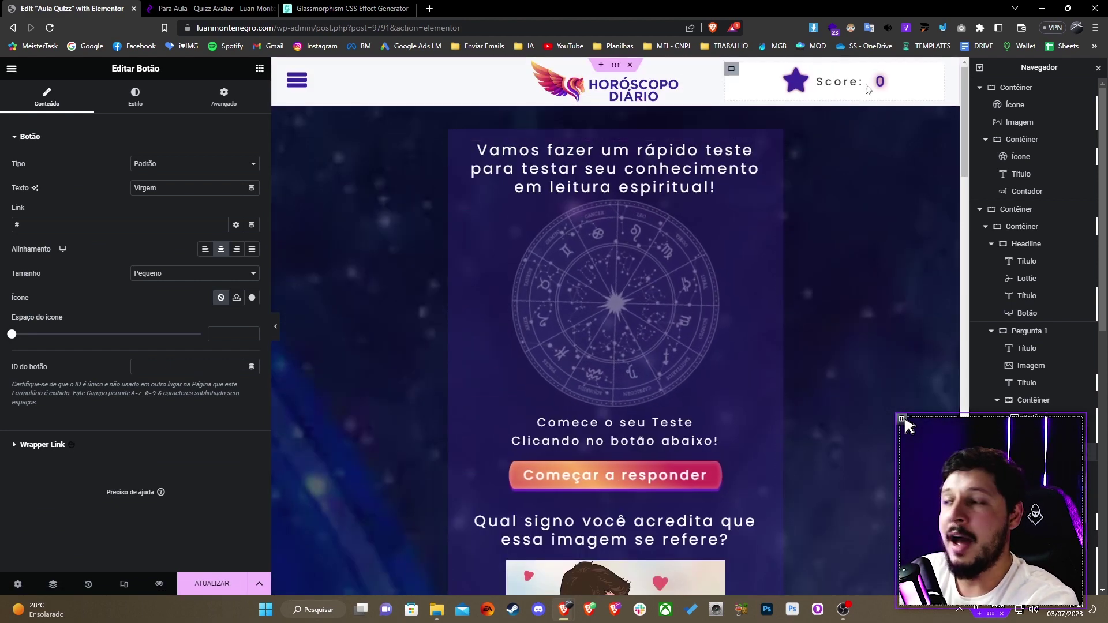
scroll(730, 217, down, 6)
scroll(730, 218, up, 2)
scroll(663, 202, down, 12)
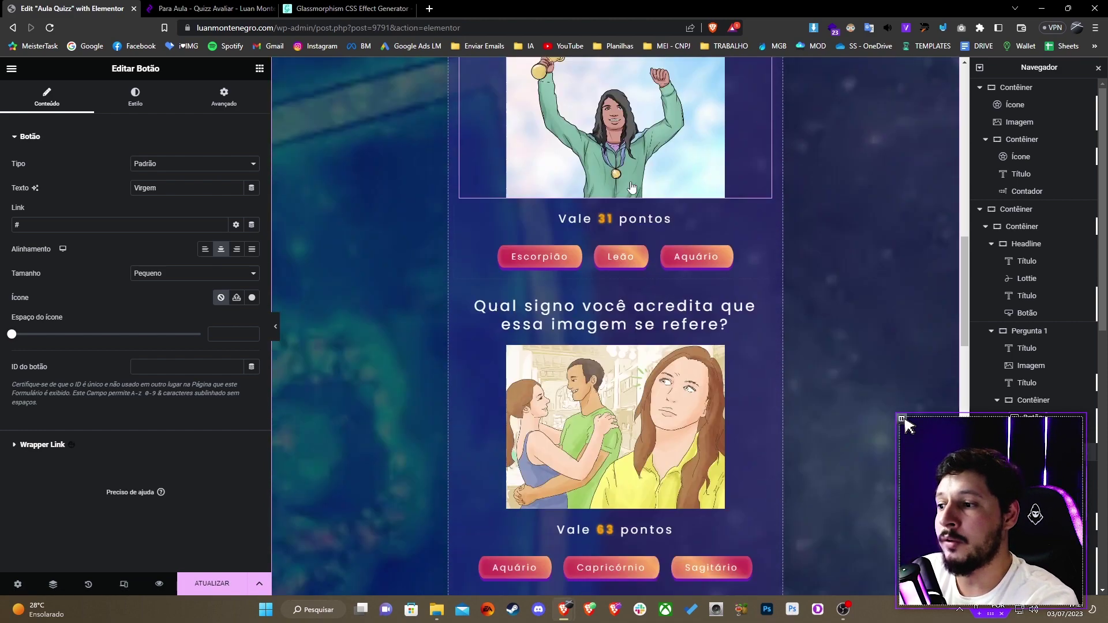
scroll(594, 180, up, 2)
scroll(571, 231, down, 5)
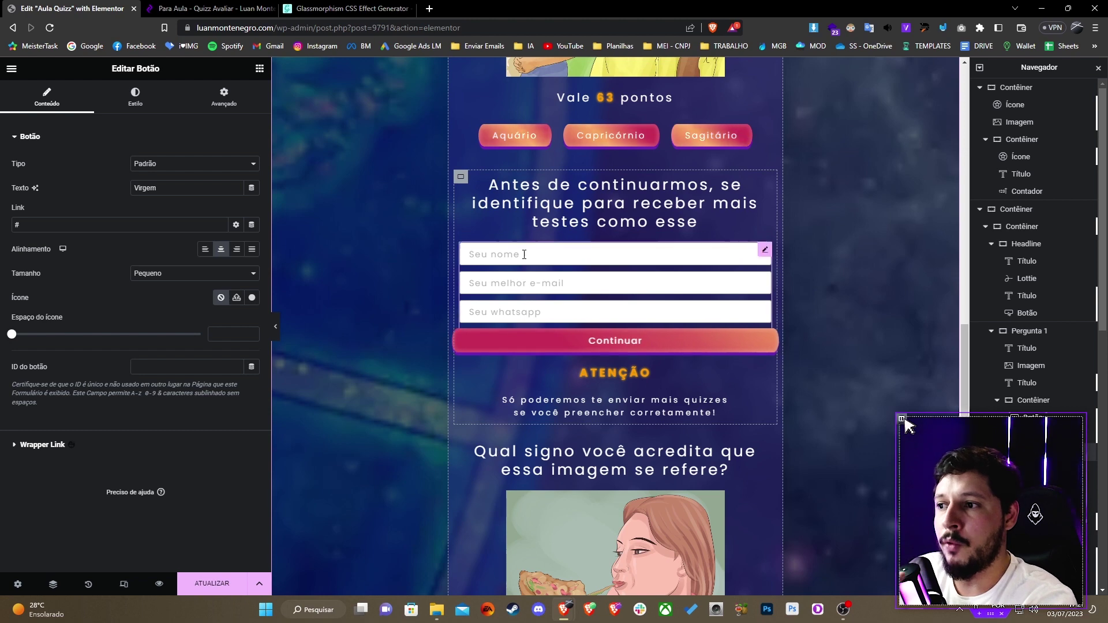
Step: Review the lead capture form, the fourth question and the final score counter's settings in the result block
click(534, 282)
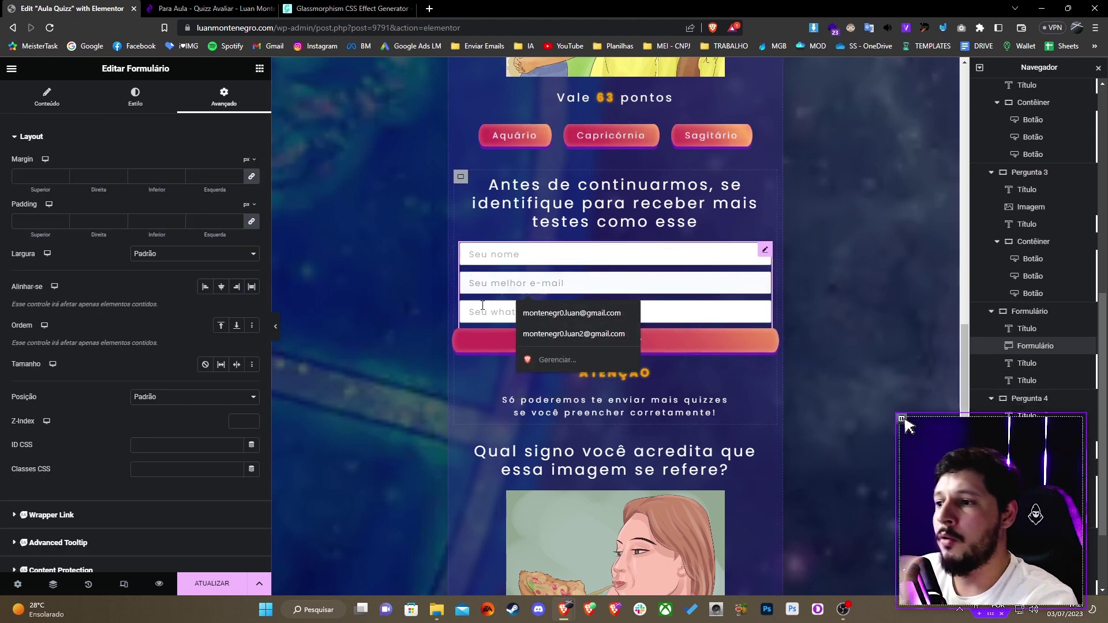
click(412, 317)
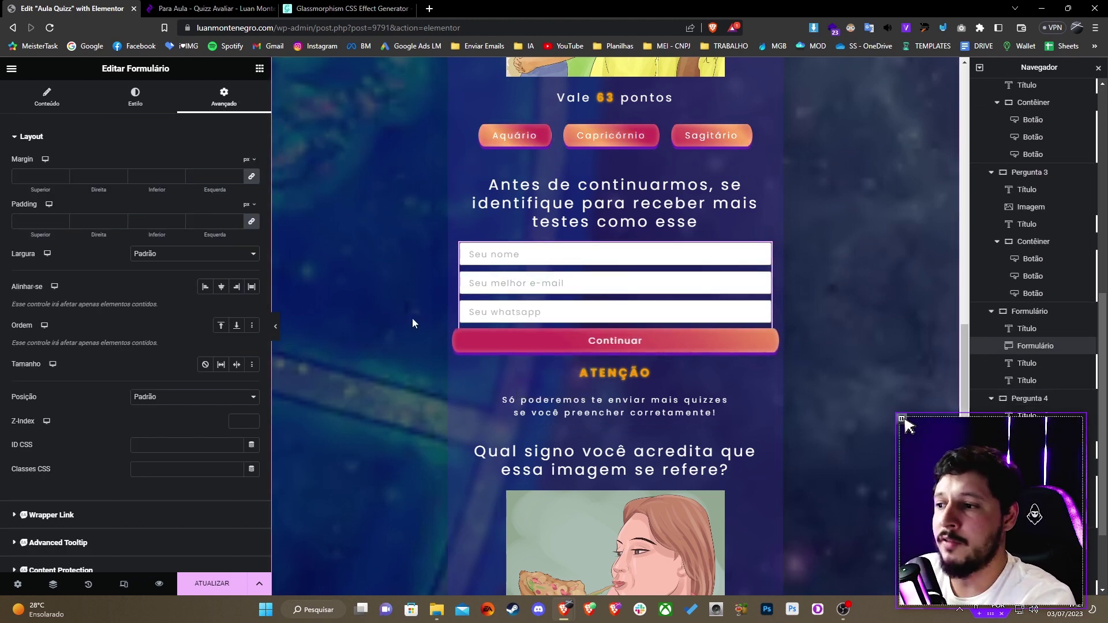
scroll(657, 356, down, 6)
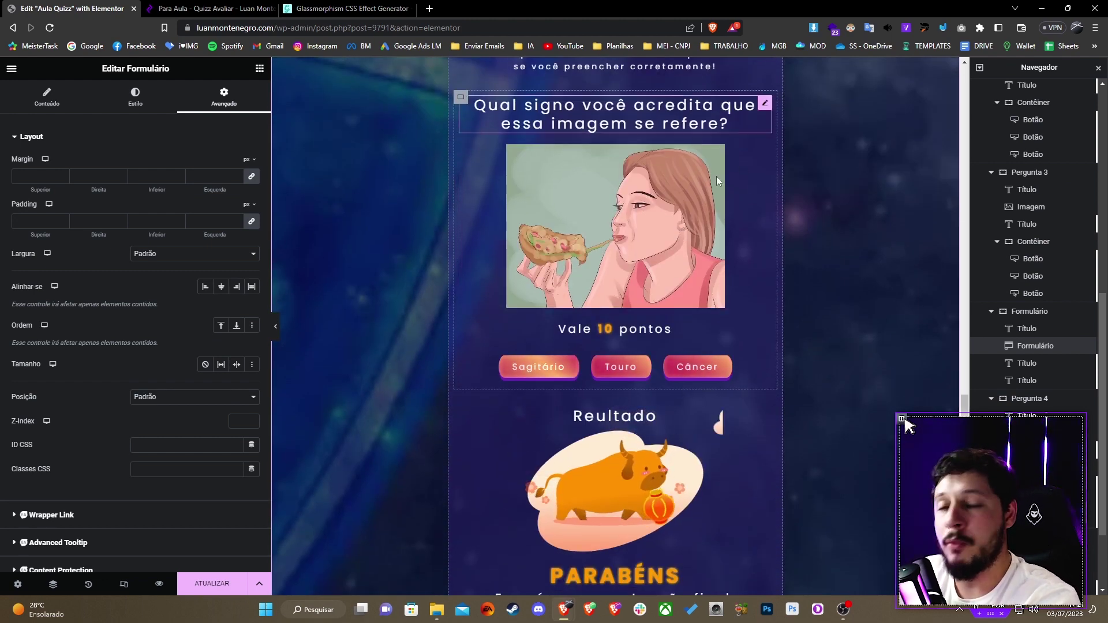
middle_click(802, 393)
scroll(801, 393, up, 20)
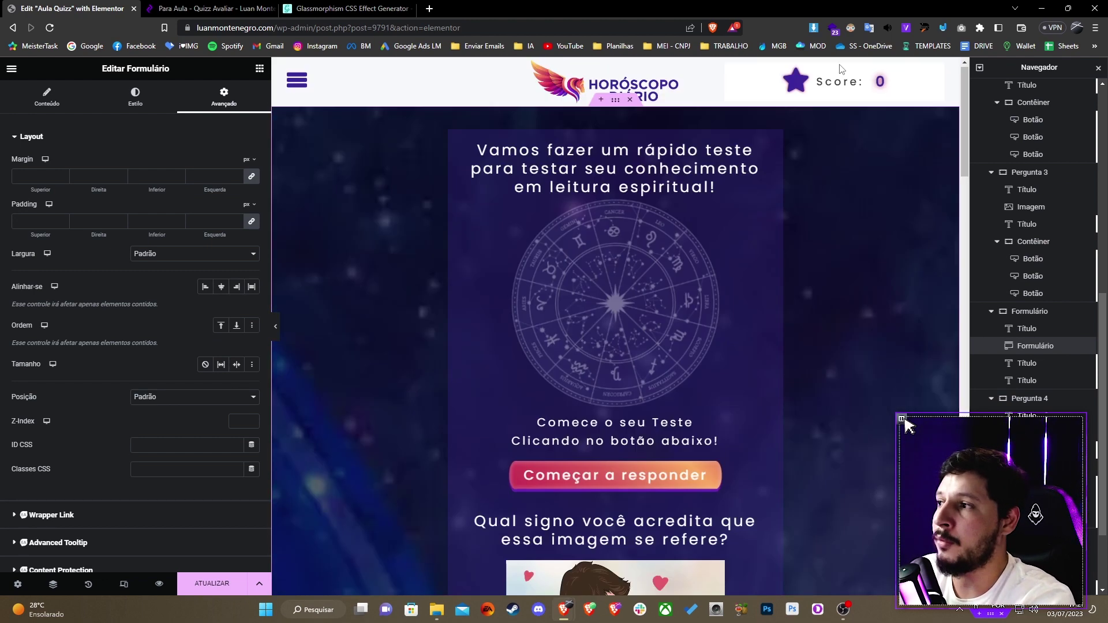
scroll(823, 257, down, 20)
scroll(776, 239, up, 2)
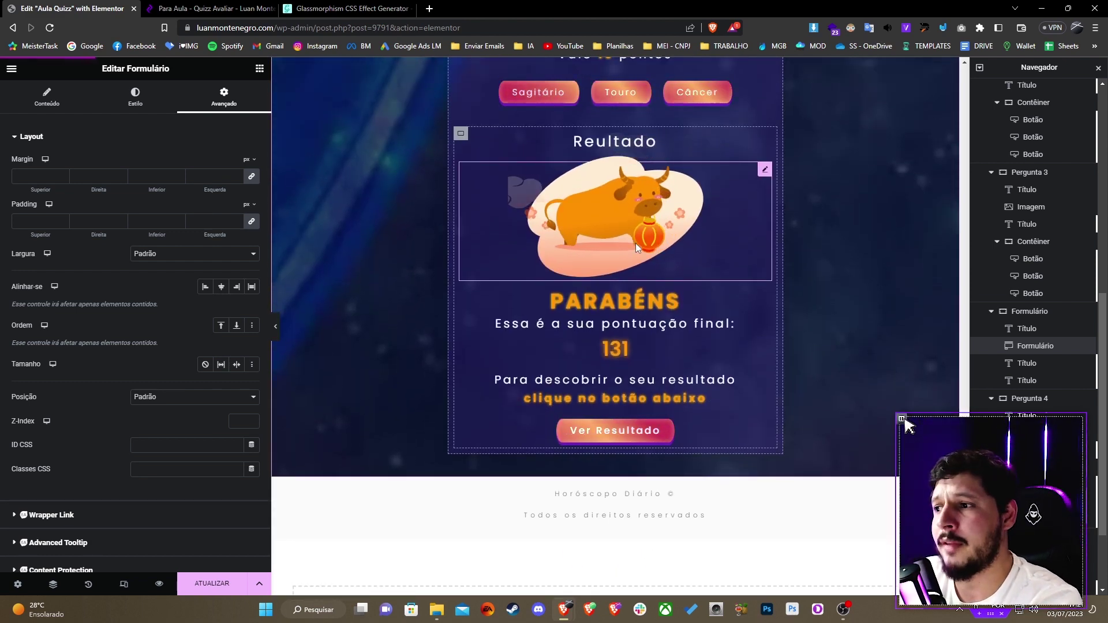
click(624, 346)
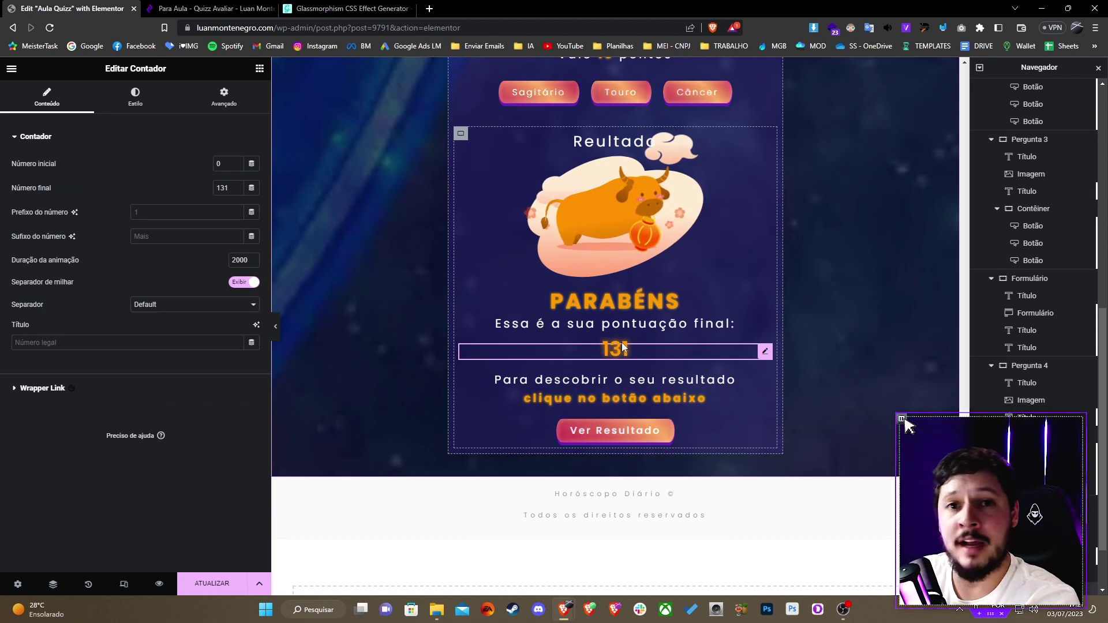
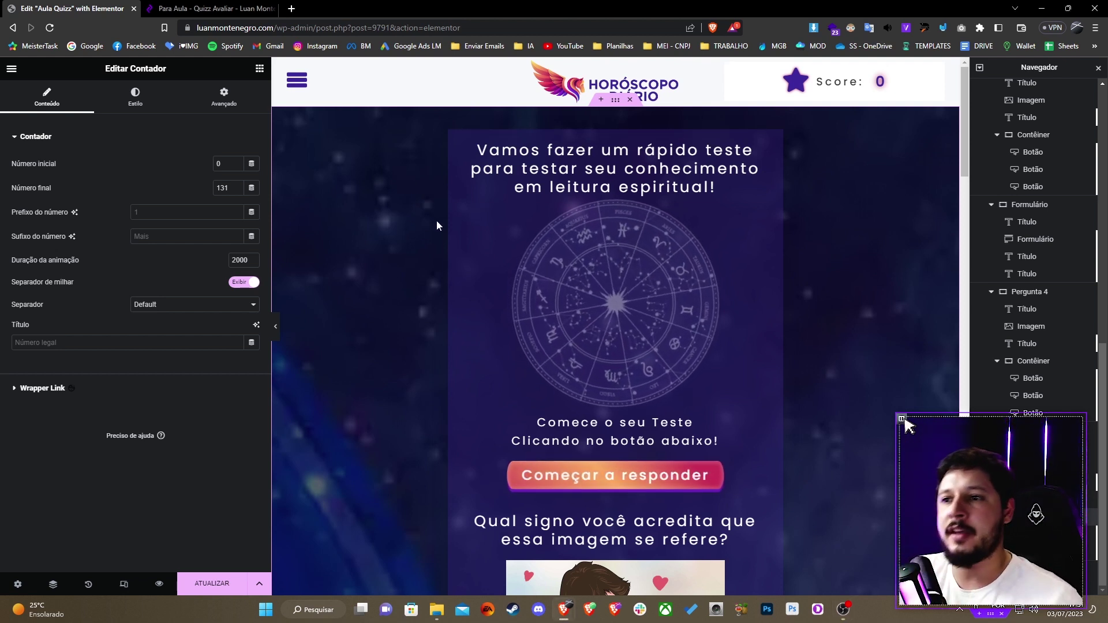
Step: Switch to the Google Docs lesson material and examine its download links and the reference quiz page
key(alt+Tab)
scroll(444, 215, up, 2)
scroll(514, 206, down, 4)
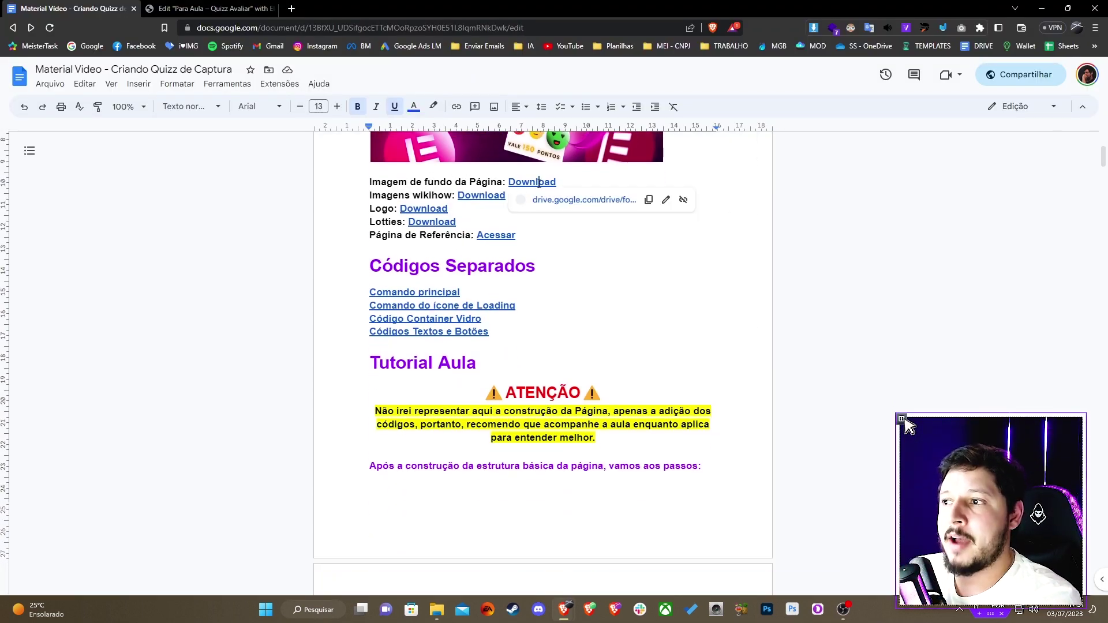
mouse_move(470, 197)
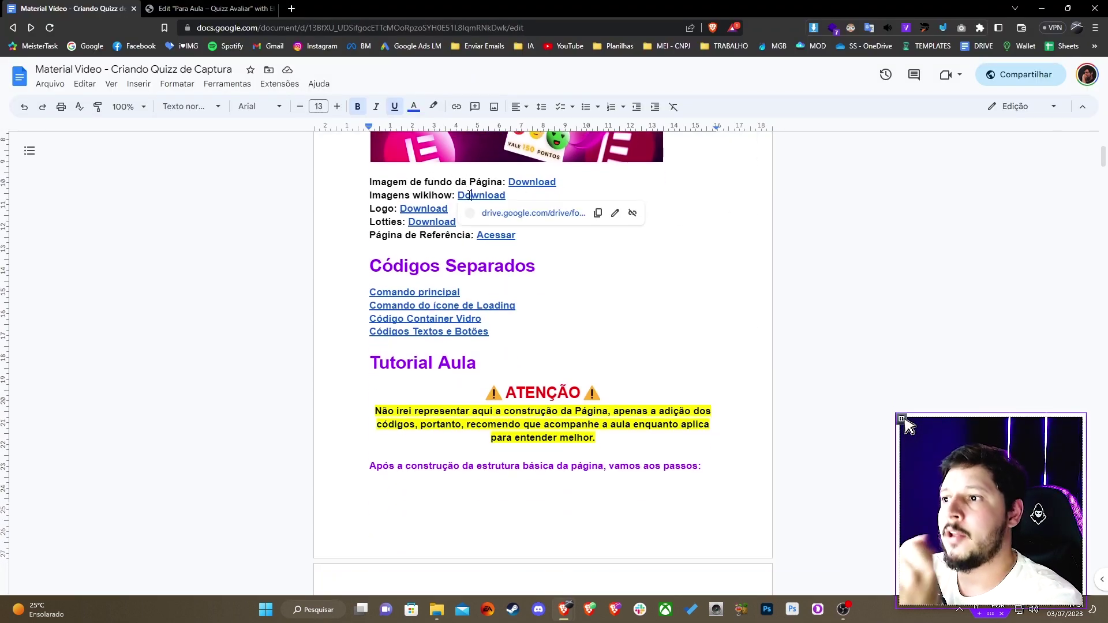
click(419, 195)
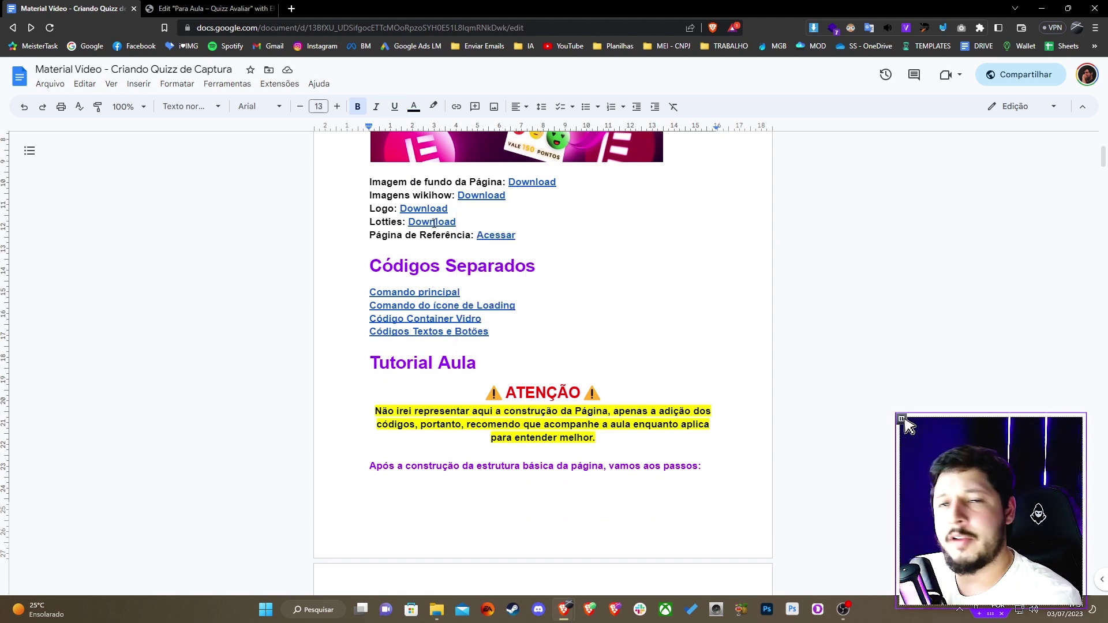
click(239, 5)
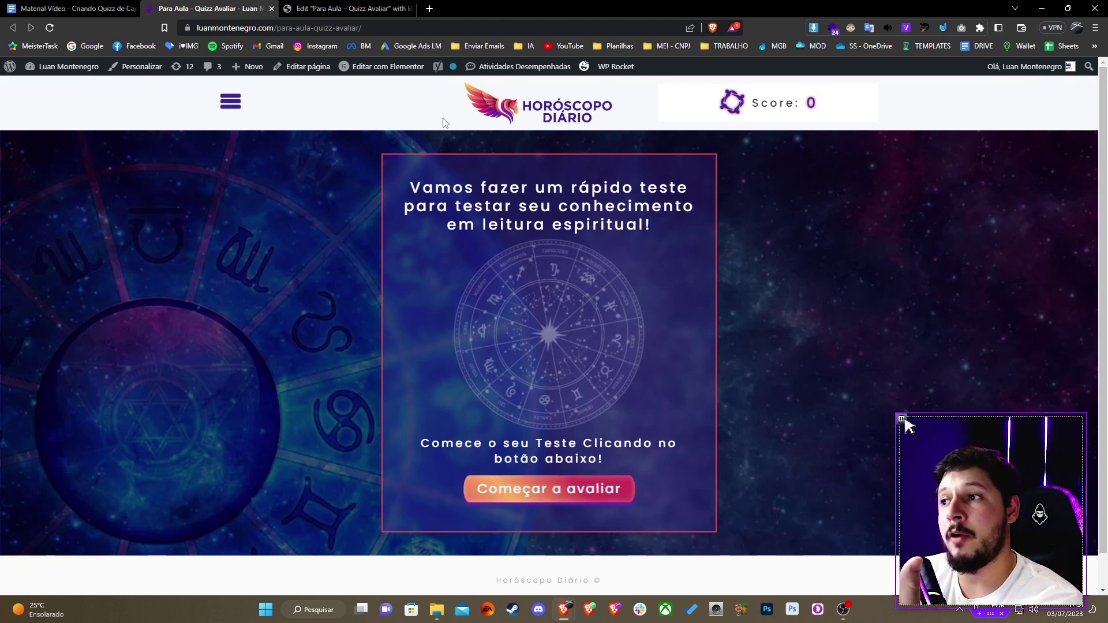
key(ctrl+shift+Tab)
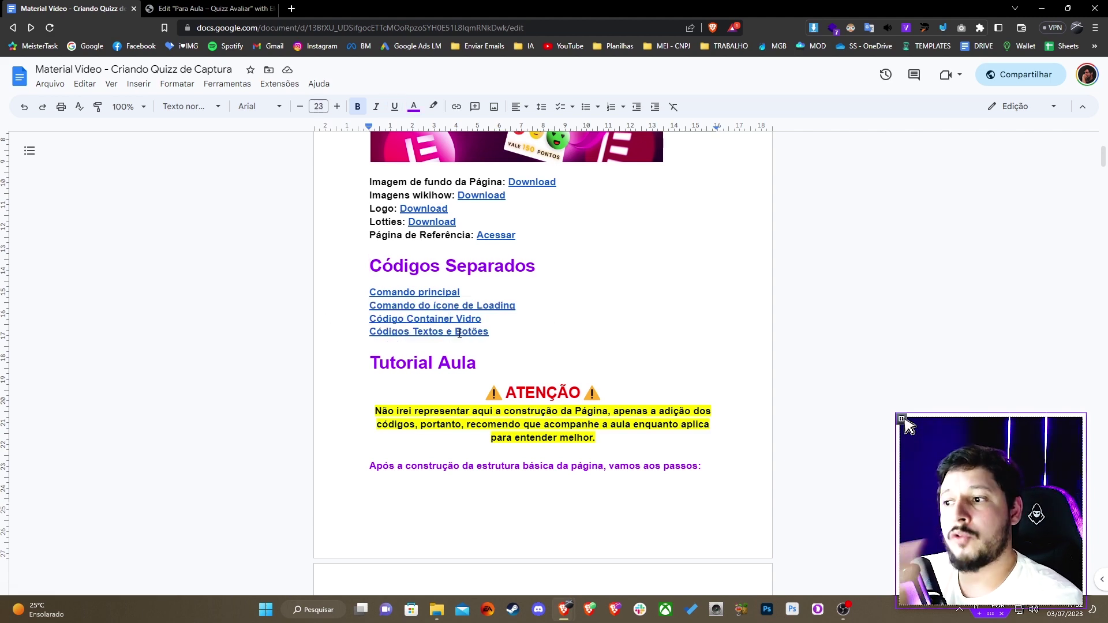
Step: Read the document's tutorial stages on adding the main HTML and CSS codes, the loading icon code and the button CSS
scroll(548, 311, down, 5)
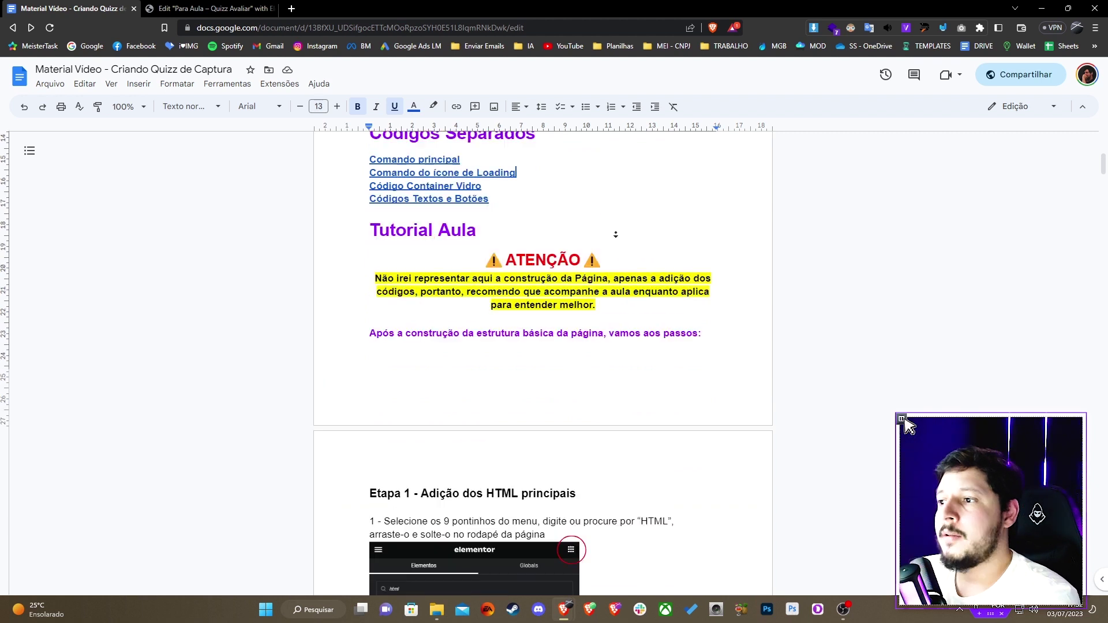
scroll(622, 239, down, 7)
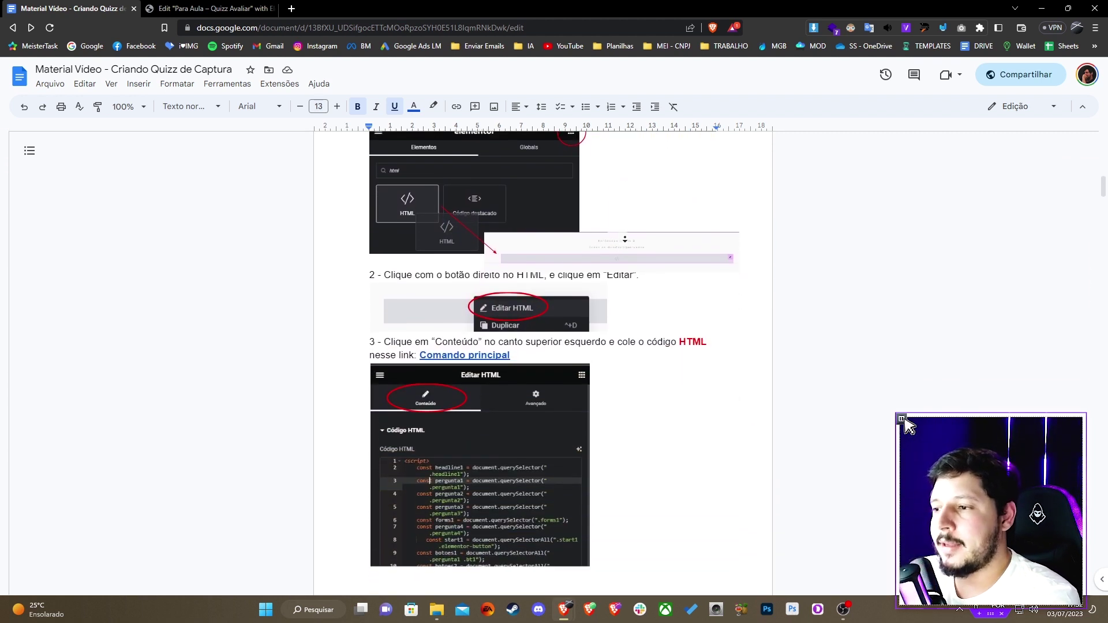
scroll(624, 237, down, 6)
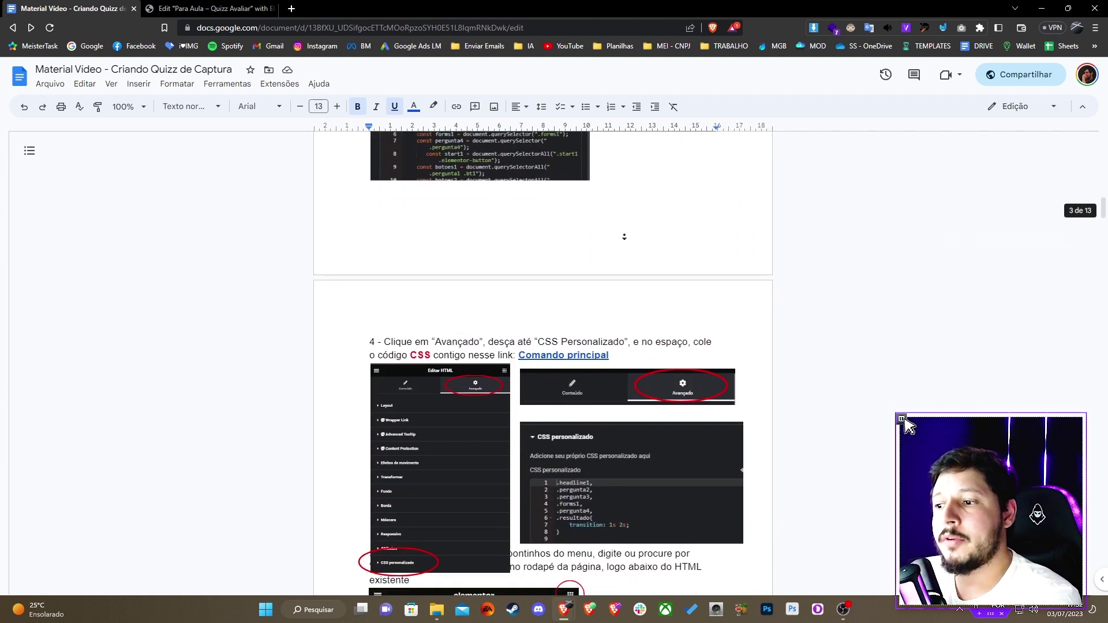
scroll(624, 236, down, 6)
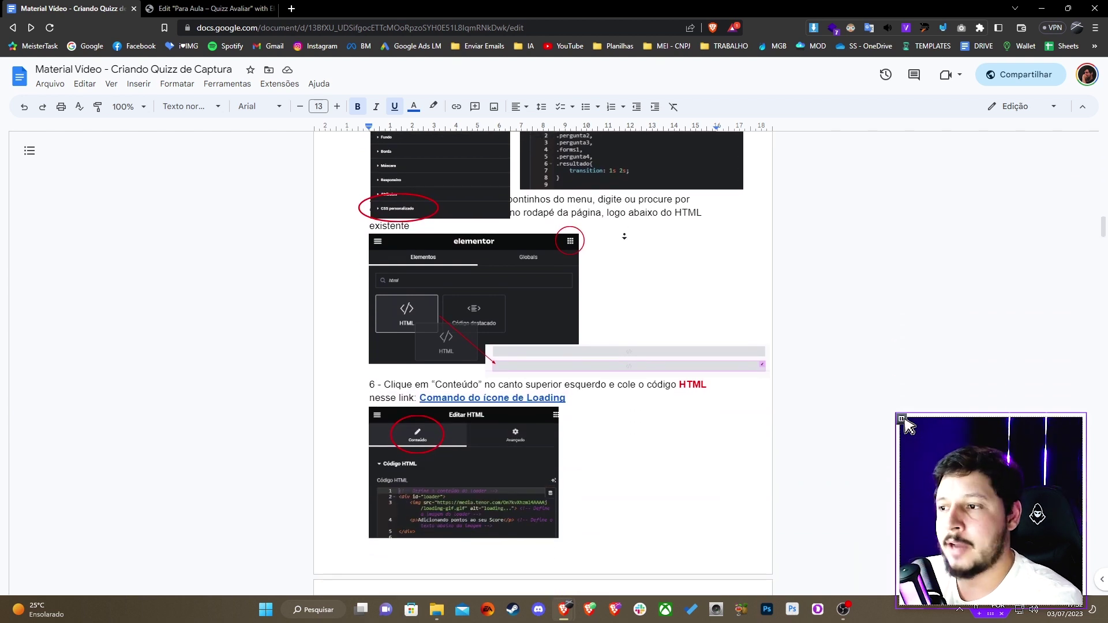
scroll(624, 236, down, 6)
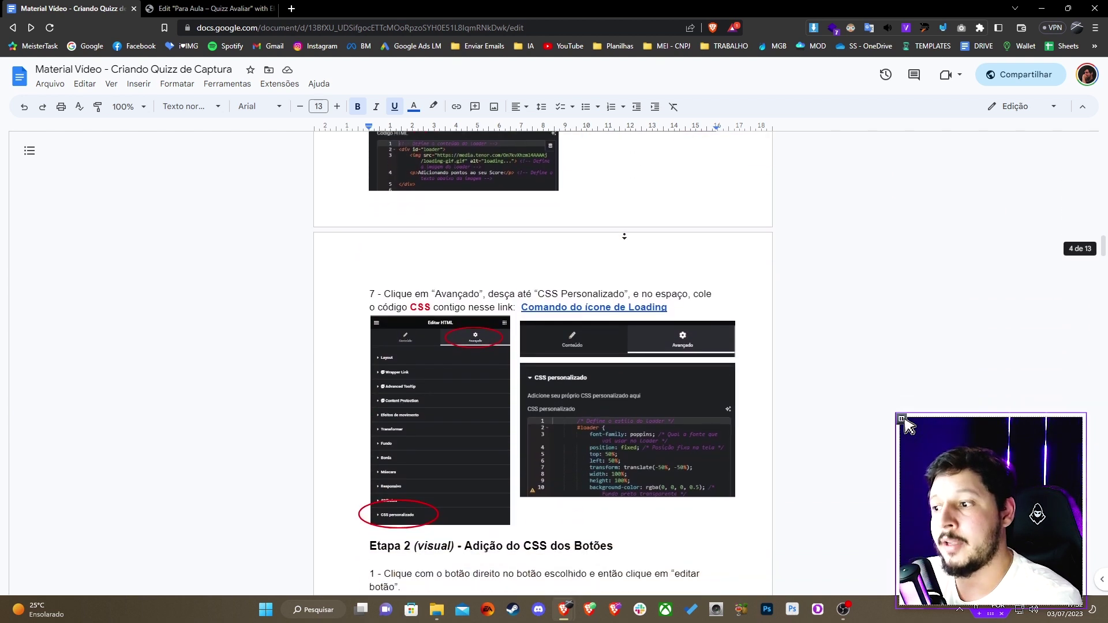
scroll(624, 236, down, 3)
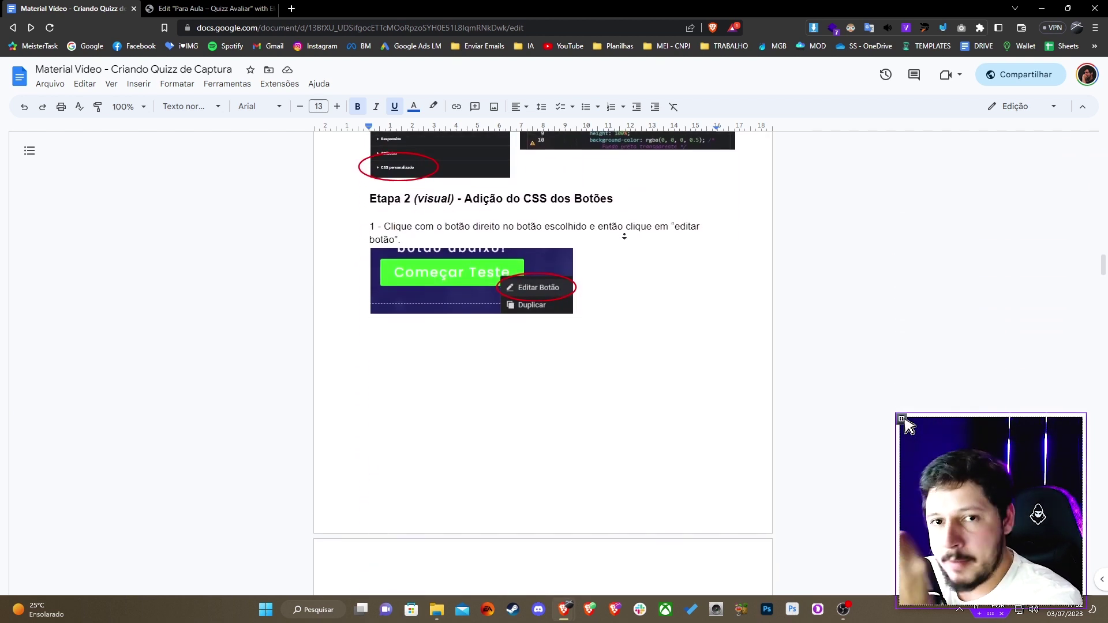
scroll(623, 236, down, 5)
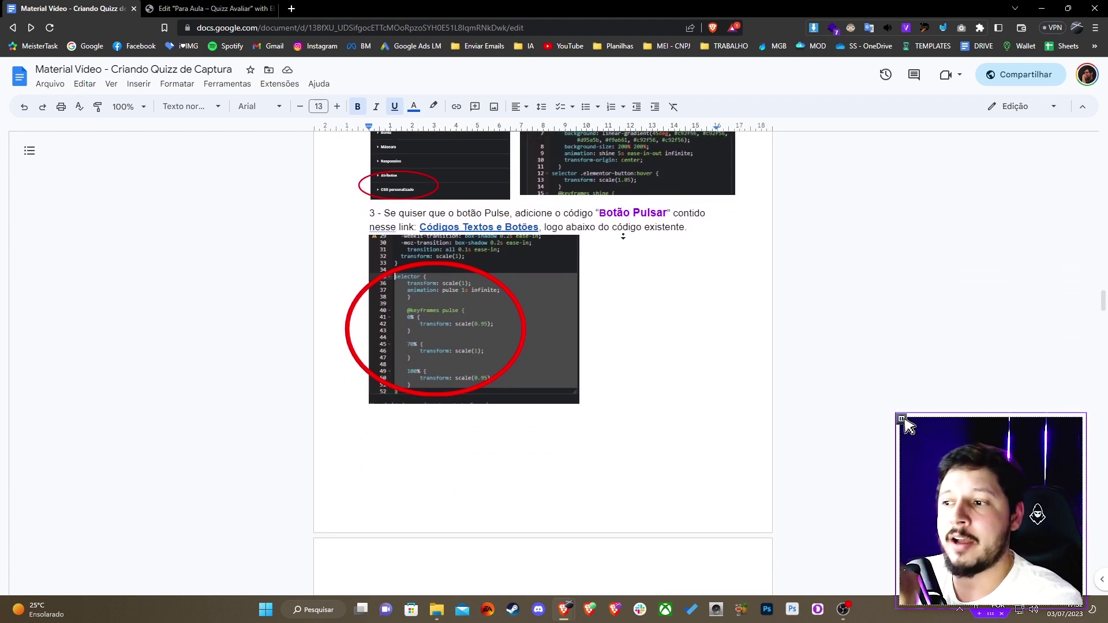
scroll(458, 275, up, 15)
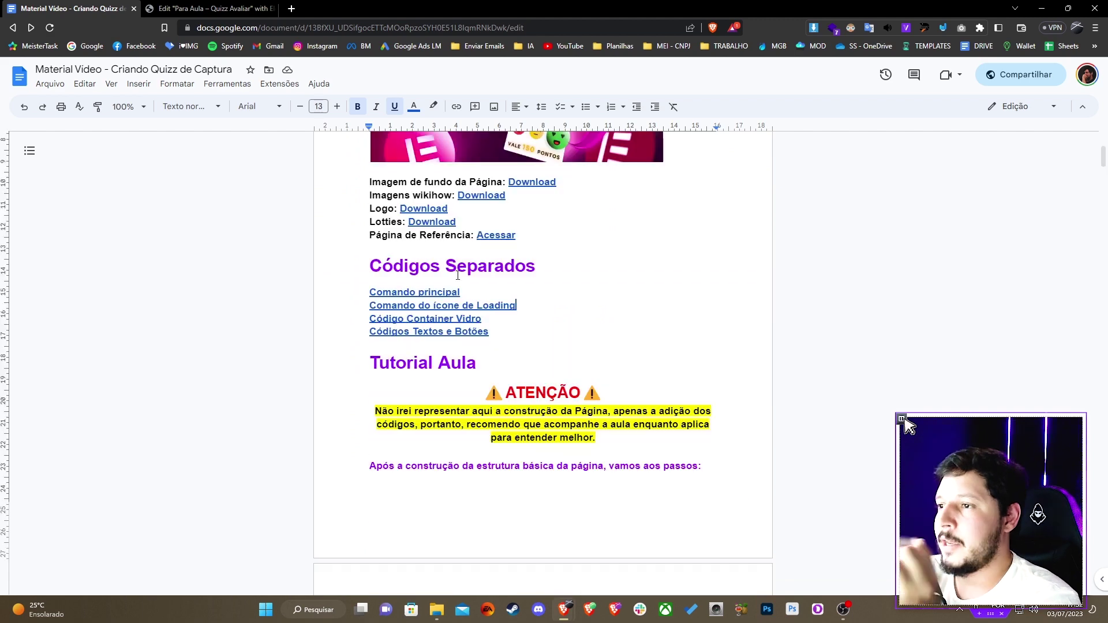
Step: Open the document's links for the main code, loading icon code, glass container code and text and button codes in separate tabs
click(431, 293)
click(447, 310)
click(97, 8)
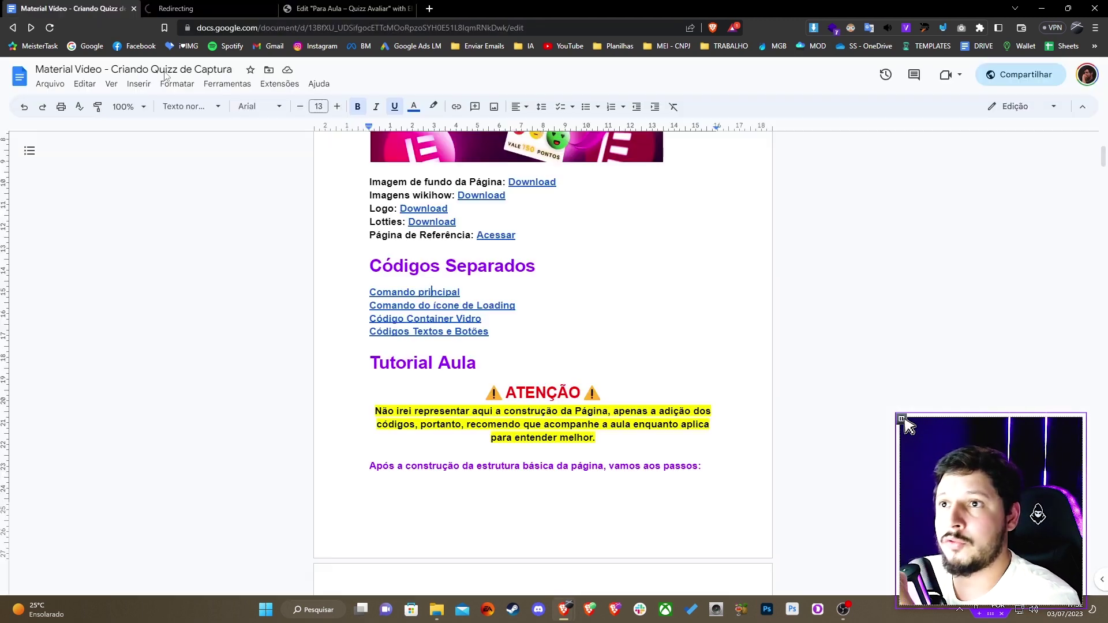
click(476, 307)
click(415, 324)
click(107, 8)
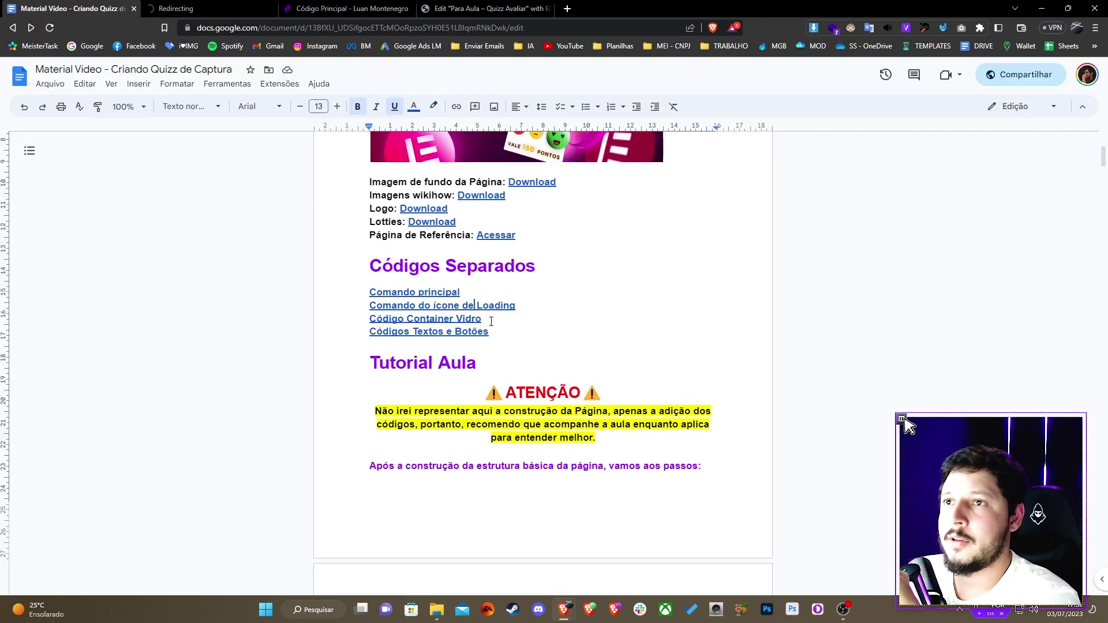
click(464, 321)
click(426, 335)
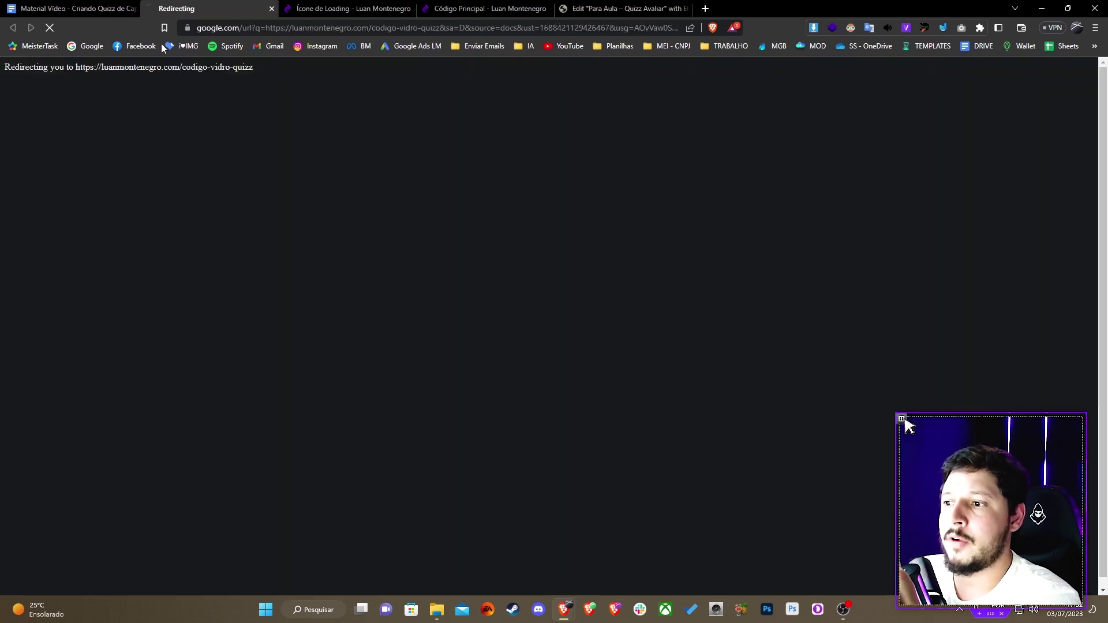
click(75, 8)
click(473, 333)
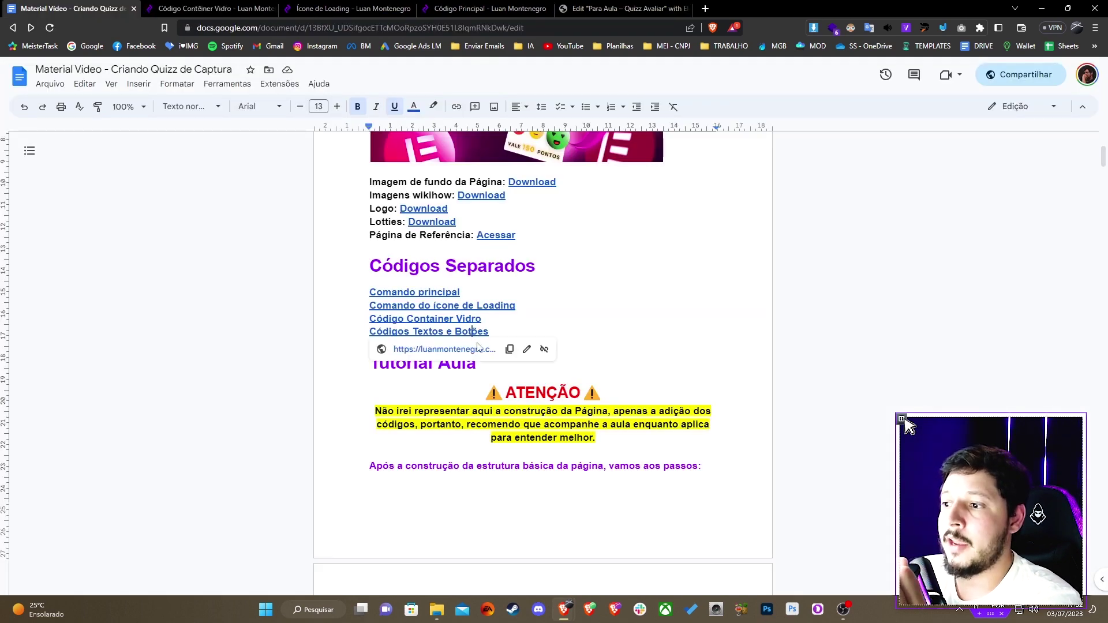
click(478, 350)
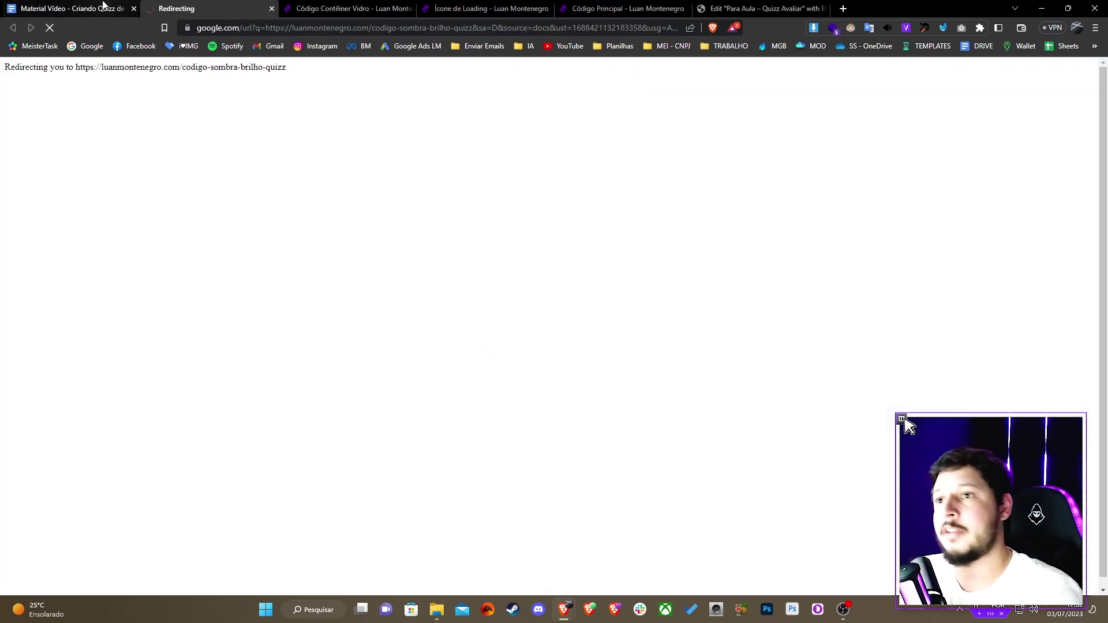
click(104, 7)
Step: Return to the quiz page in Elementor and add an HTML widget to the footer below the copyright text
key(alt+Tab)
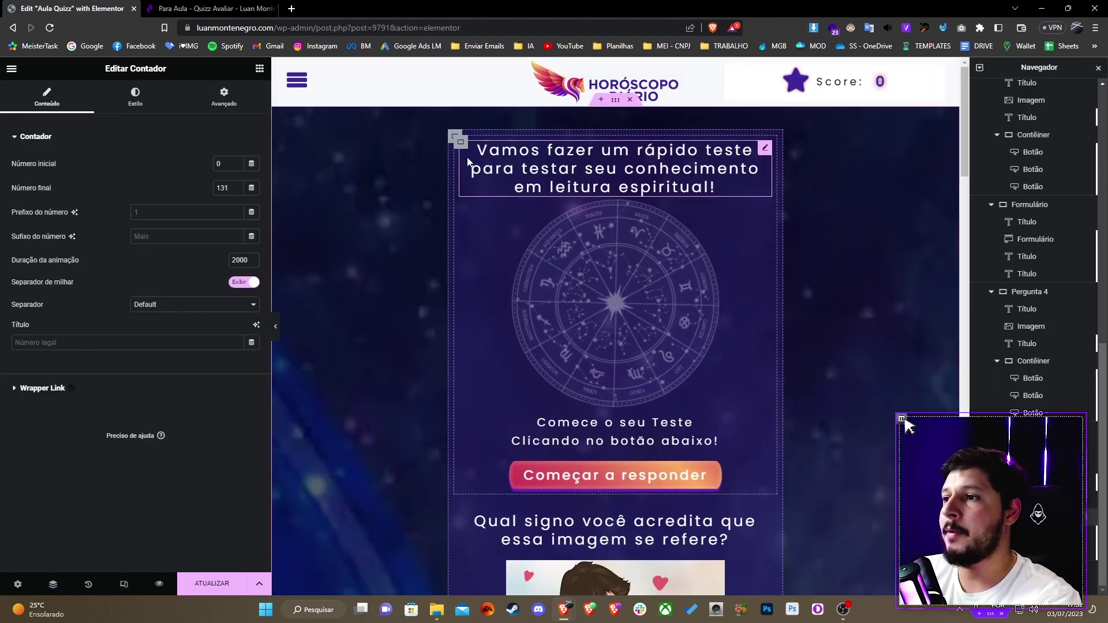
scroll(427, 151, down, 20)
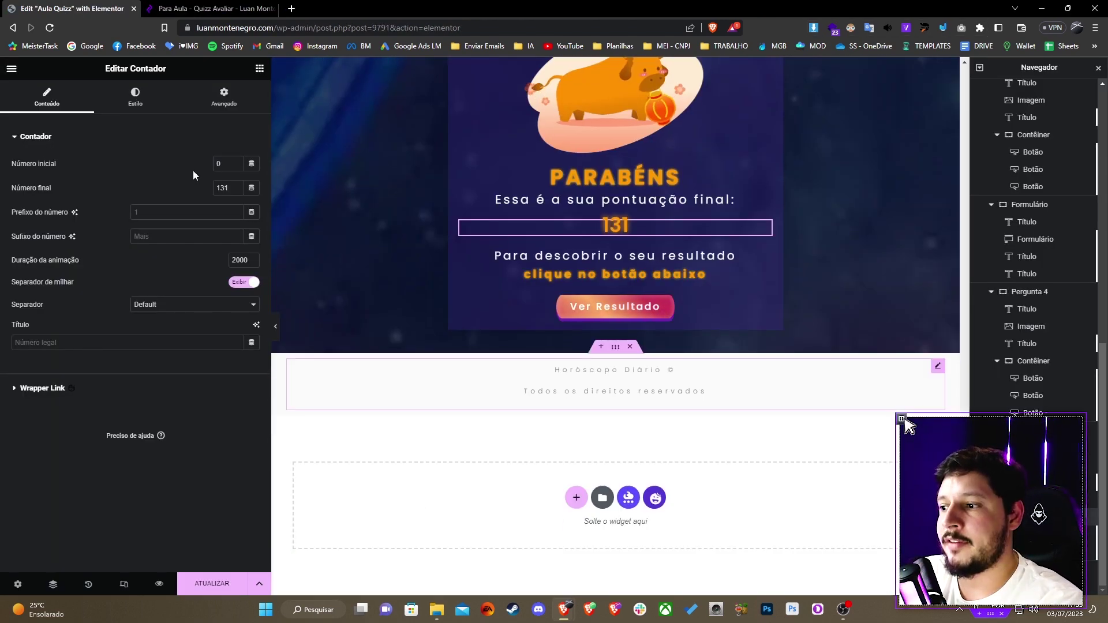
click(259, 68)
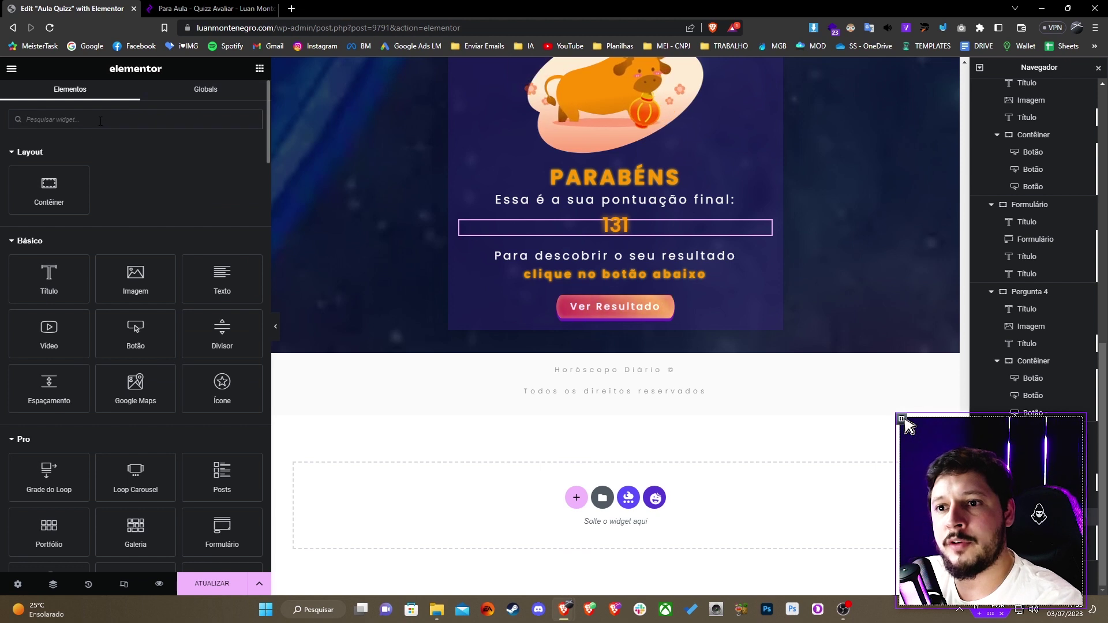
text(html)
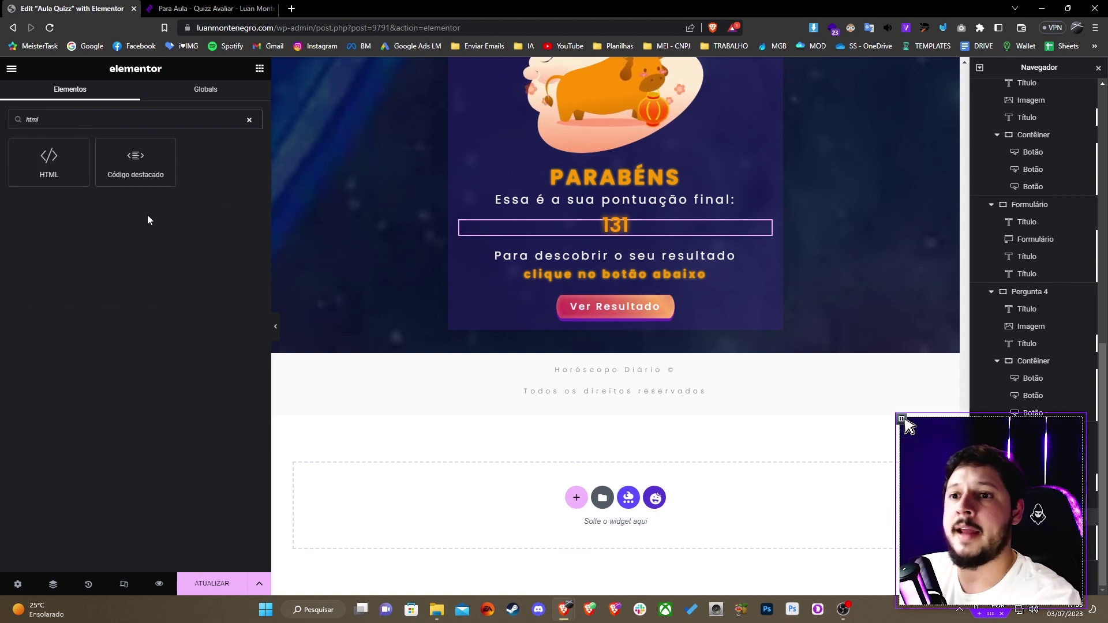
drag(77, 182, 593, 411)
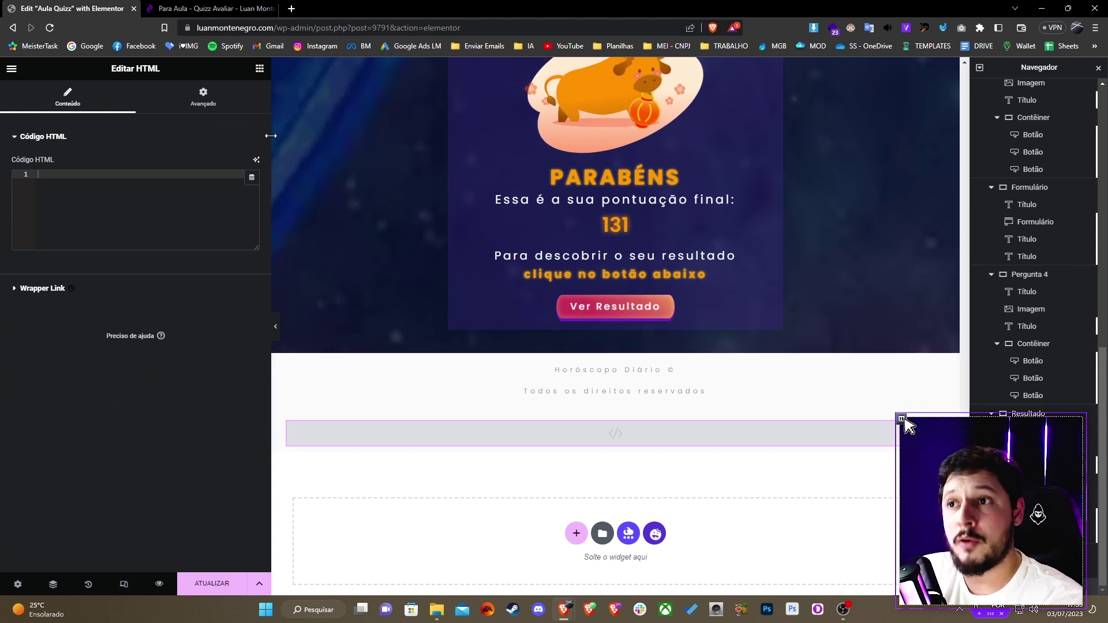
Step: Copy the HTML from the Código Principal page and paste it into the new footer HTML widget
key(alt+Tab)
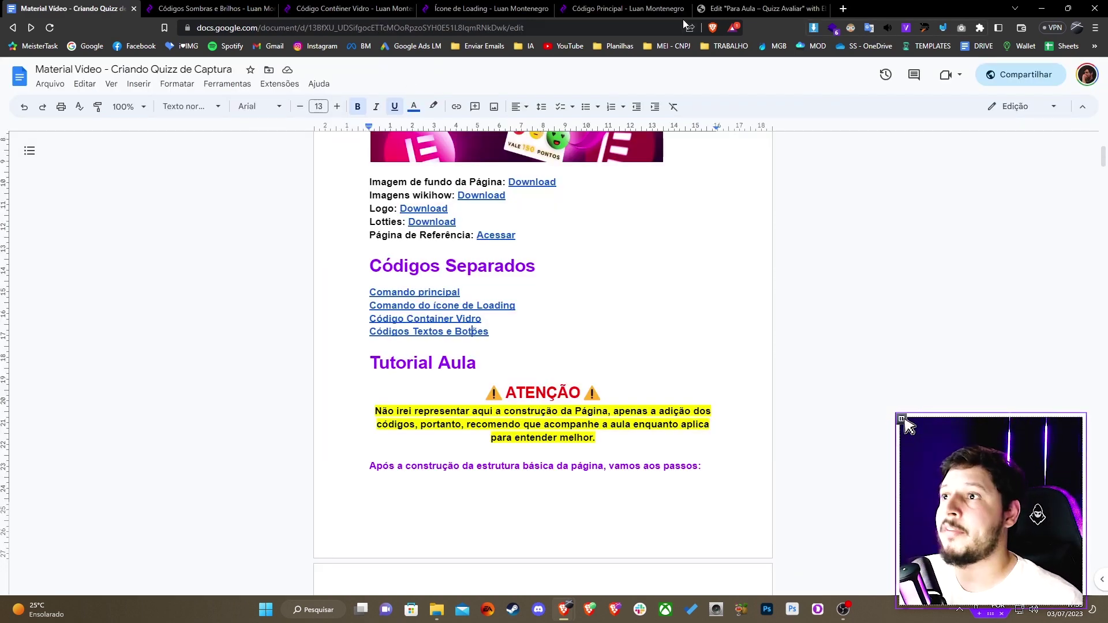
click(651, 9)
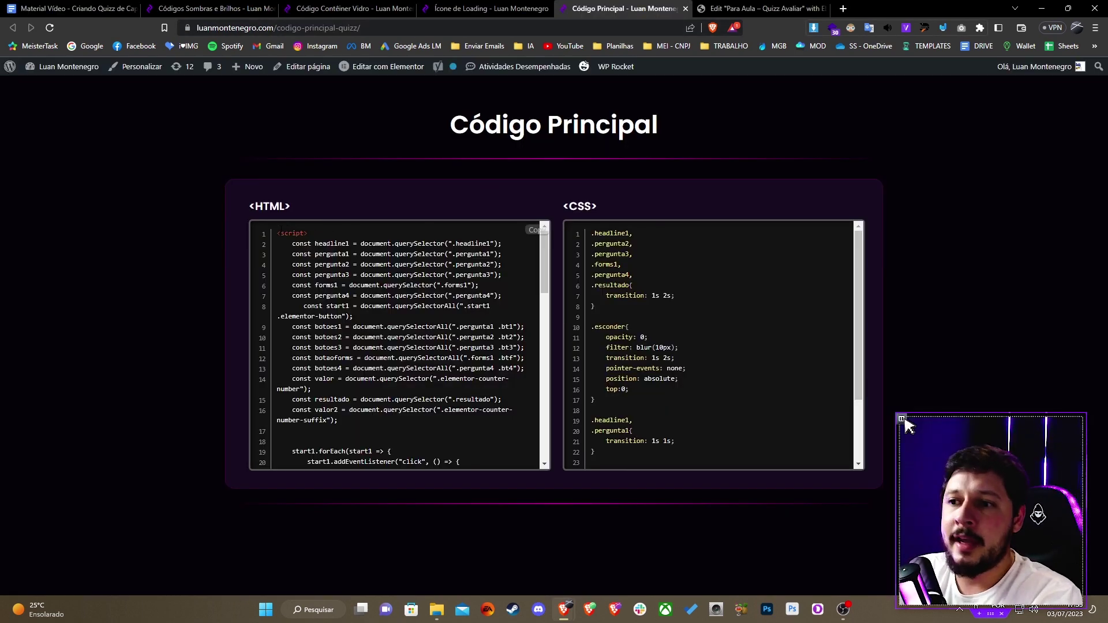
scroll(428, 448, down, 1)
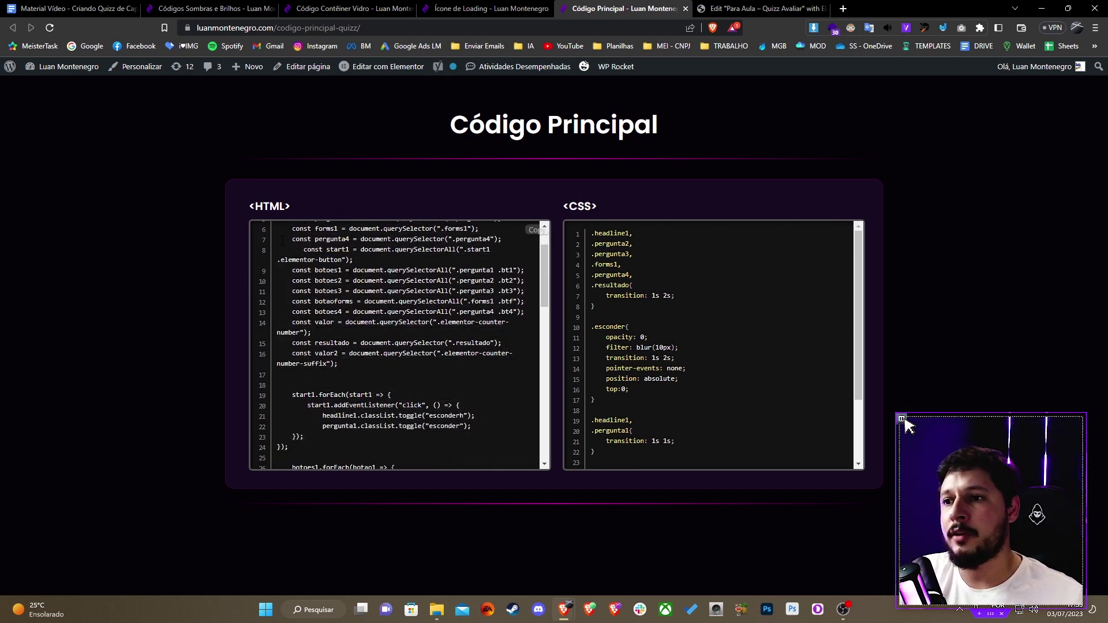
scroll(282, 241, up, 1)
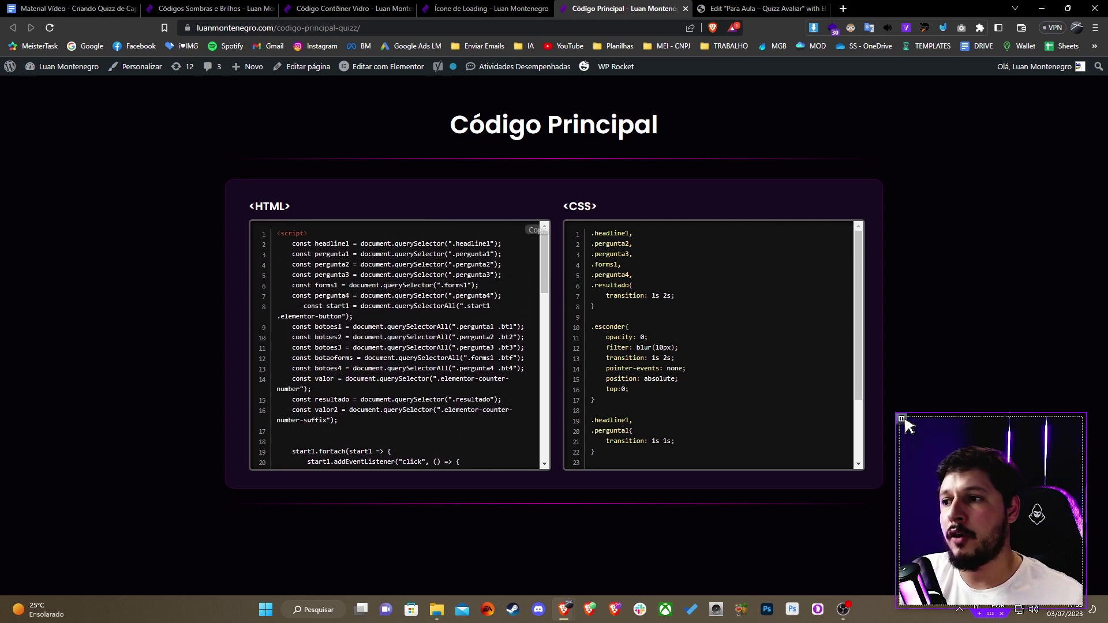
click(536, 234)
key(alt+Tab)
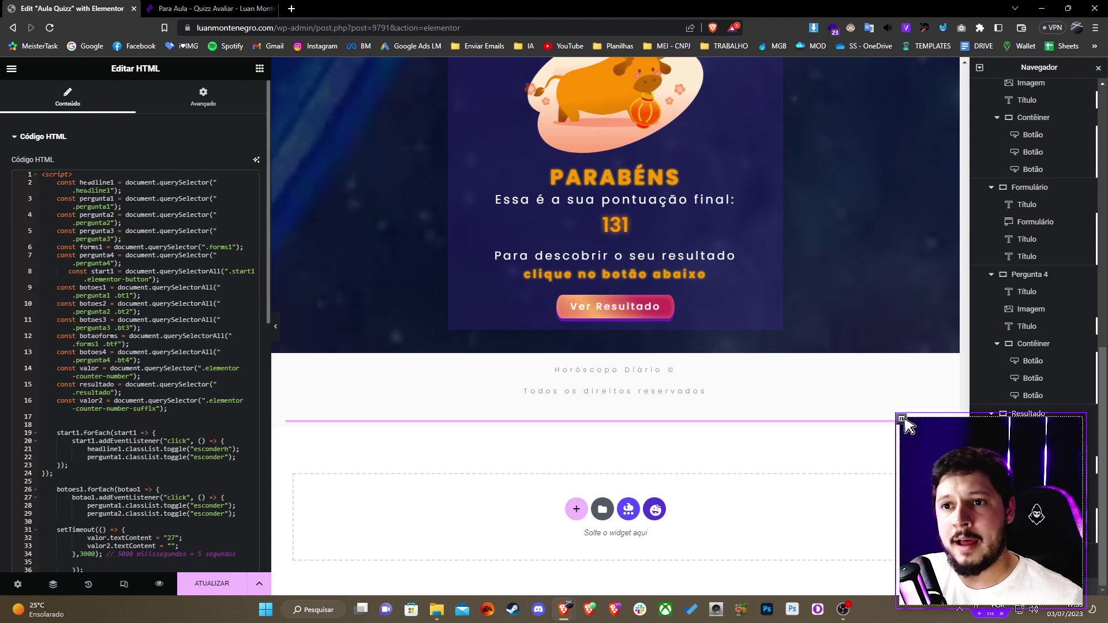
scroll(110, 223, down, 4)
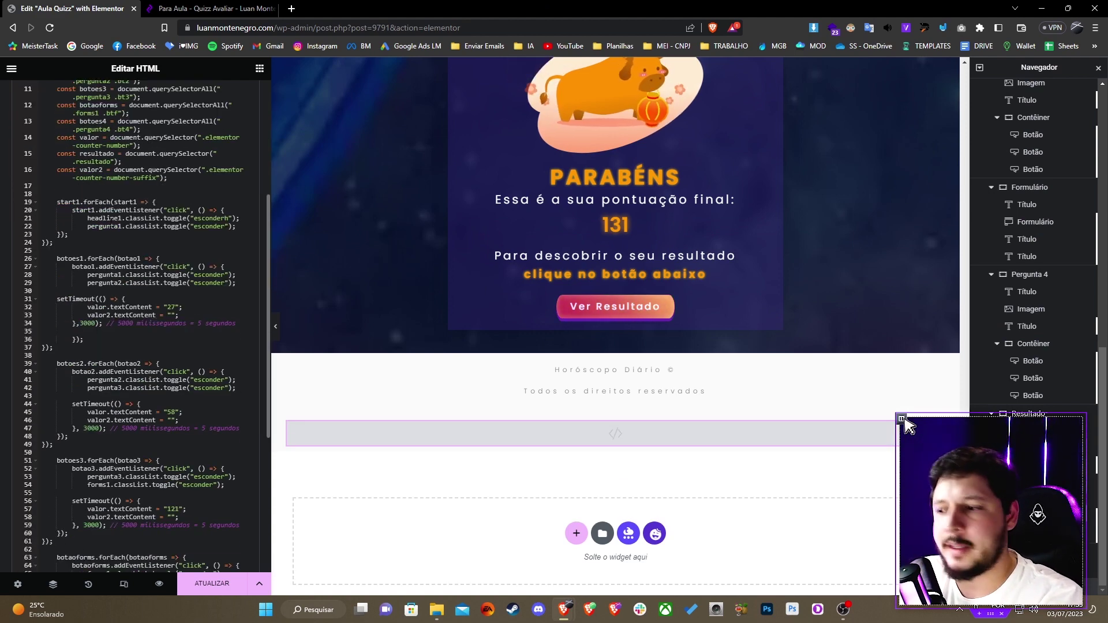
scroll(110, 230, up, 4)
Step: Copy the CSS from the Código Principal page and paste it as the HTML widget's custom CSS
click(218, 99)
scroll(72, 490, down, 8)
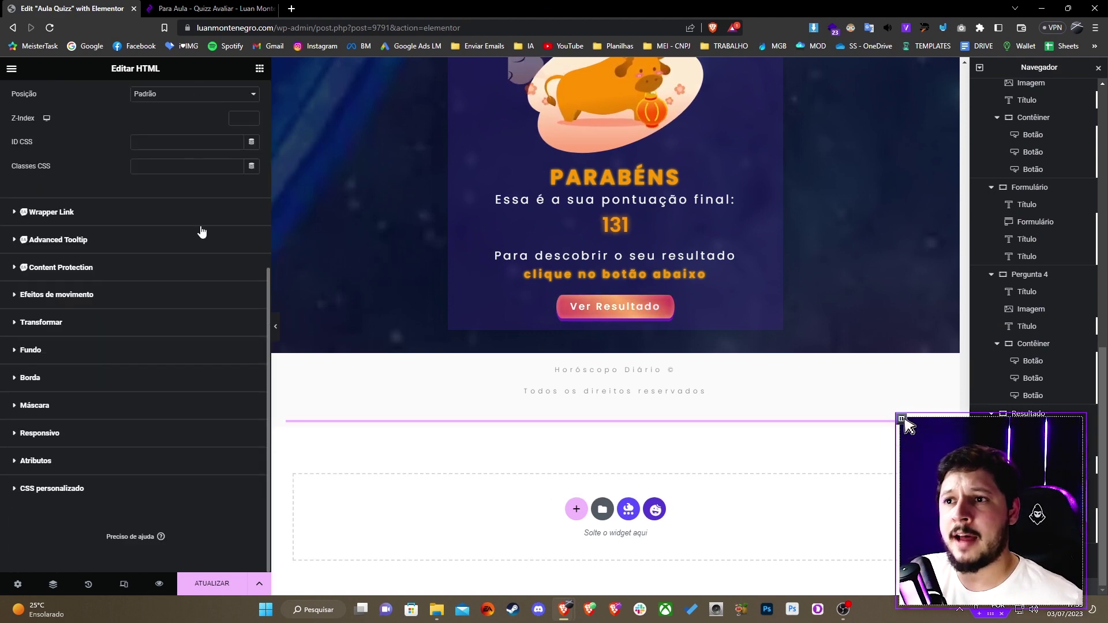
click(72, 488)
key(alt+Tab)
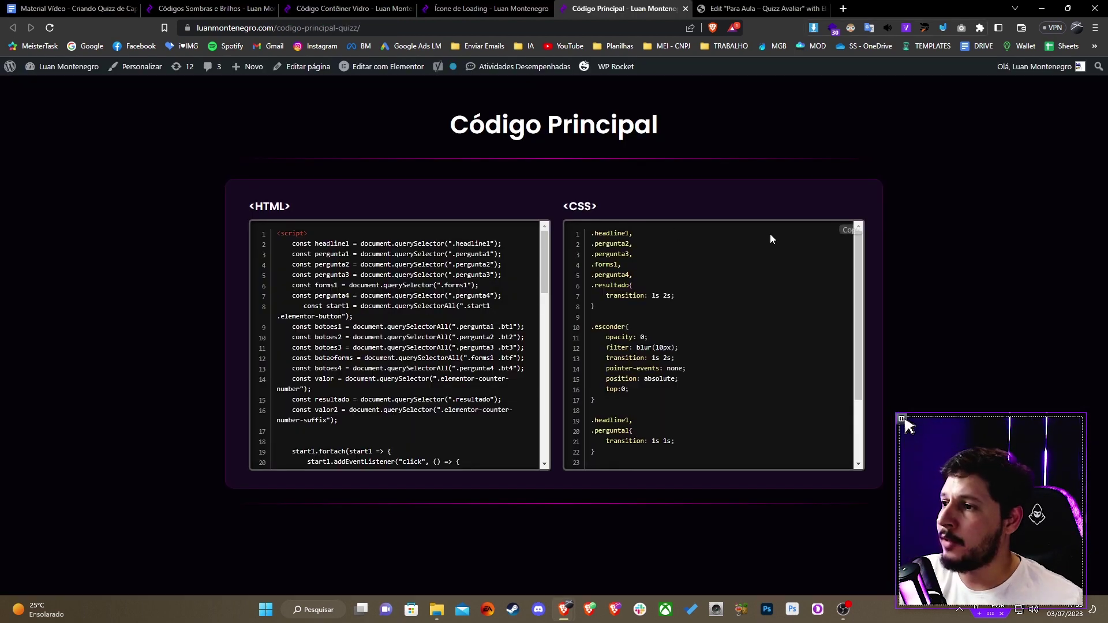
key(alt+Tab)
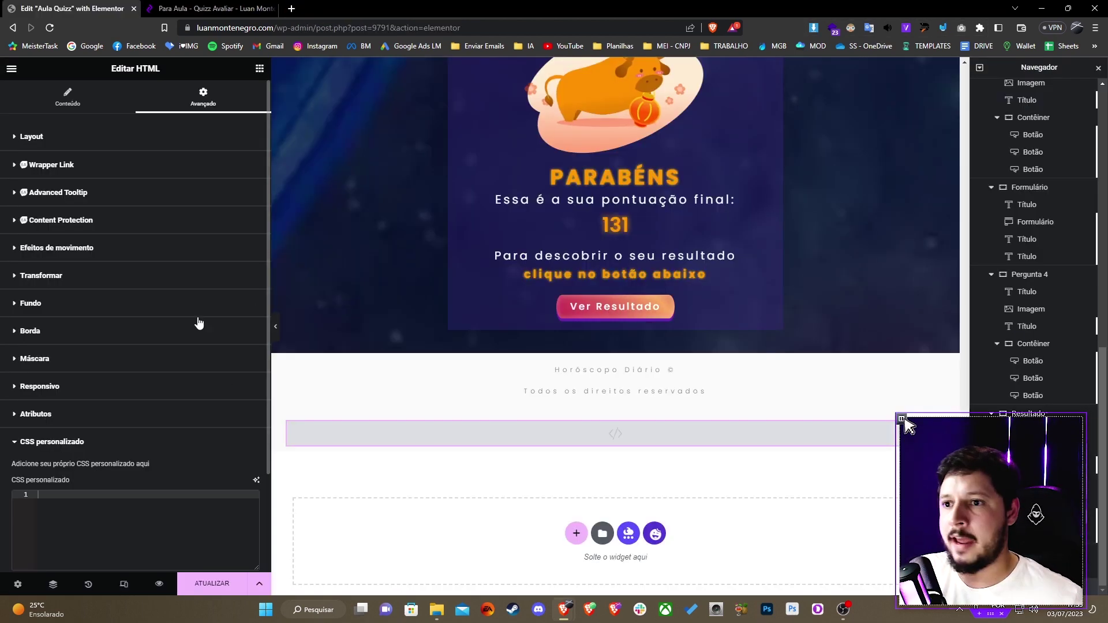
click(185, 491)
key(ctrl+v)
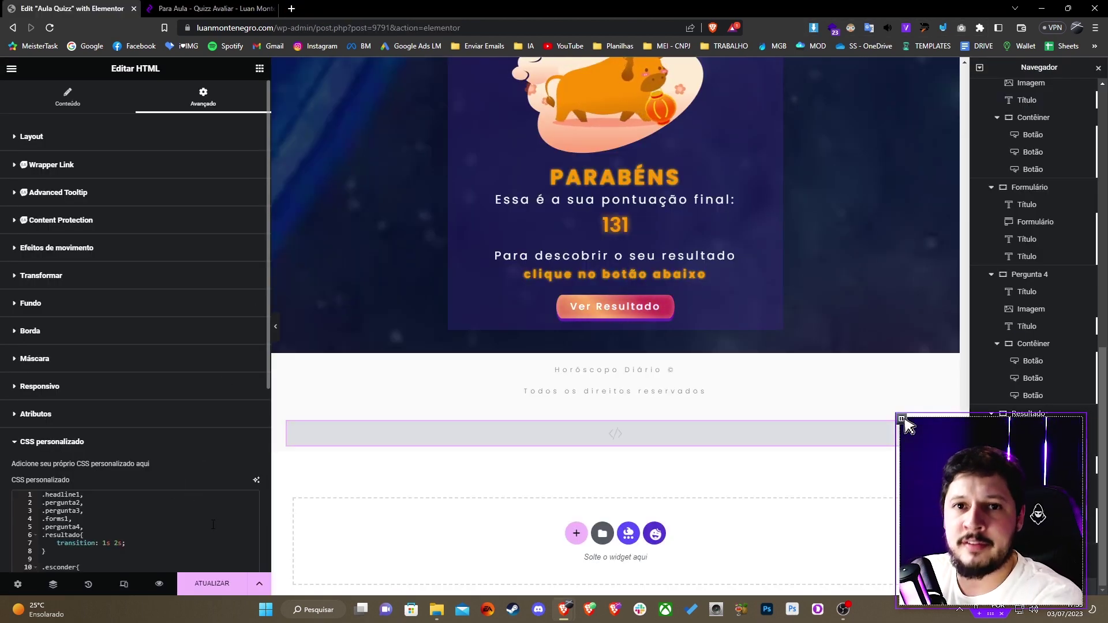
scroll(124, 461, down, 4)
scroll(63, 433, down, 1)
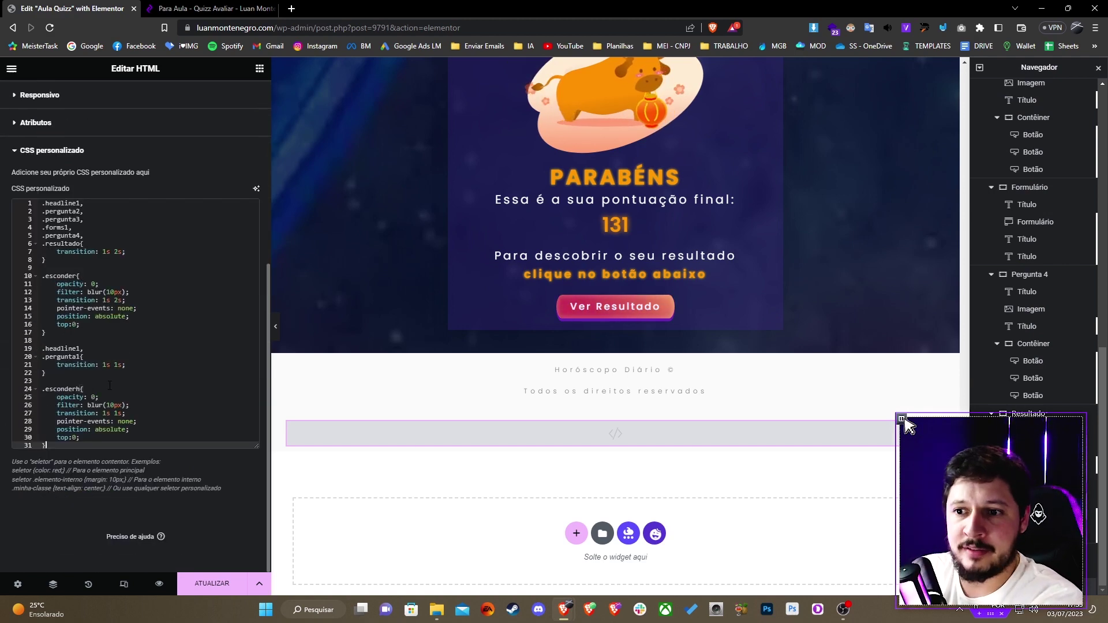
scroll(124, 404, up, 5)
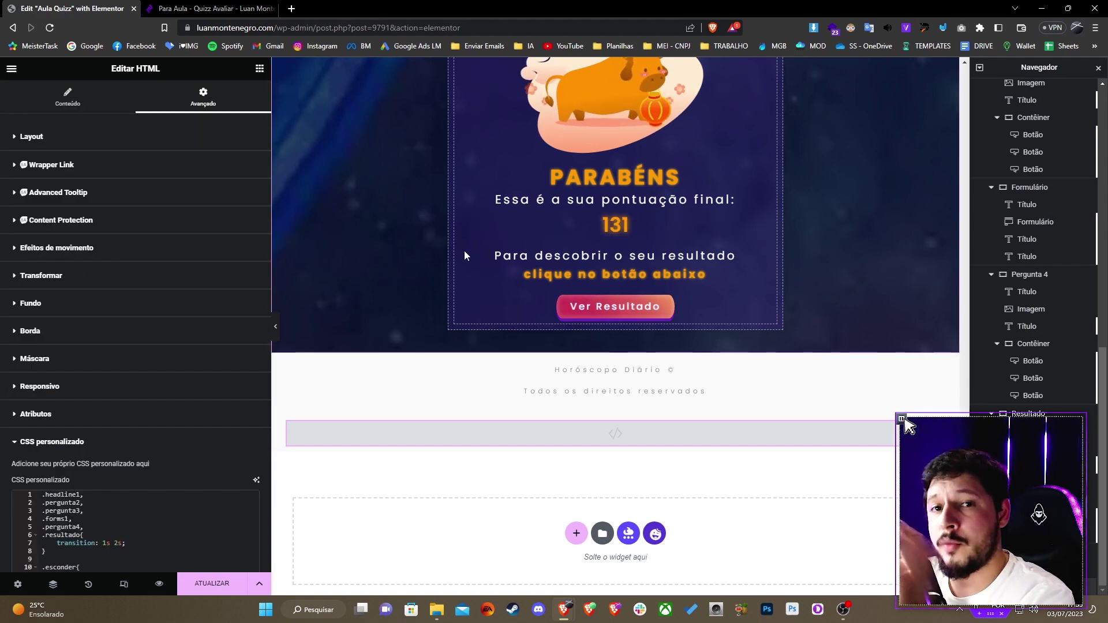
Step: Add a second HTML widget to the footer directly below the main code widget
click(225, 100)
click(260, 68)
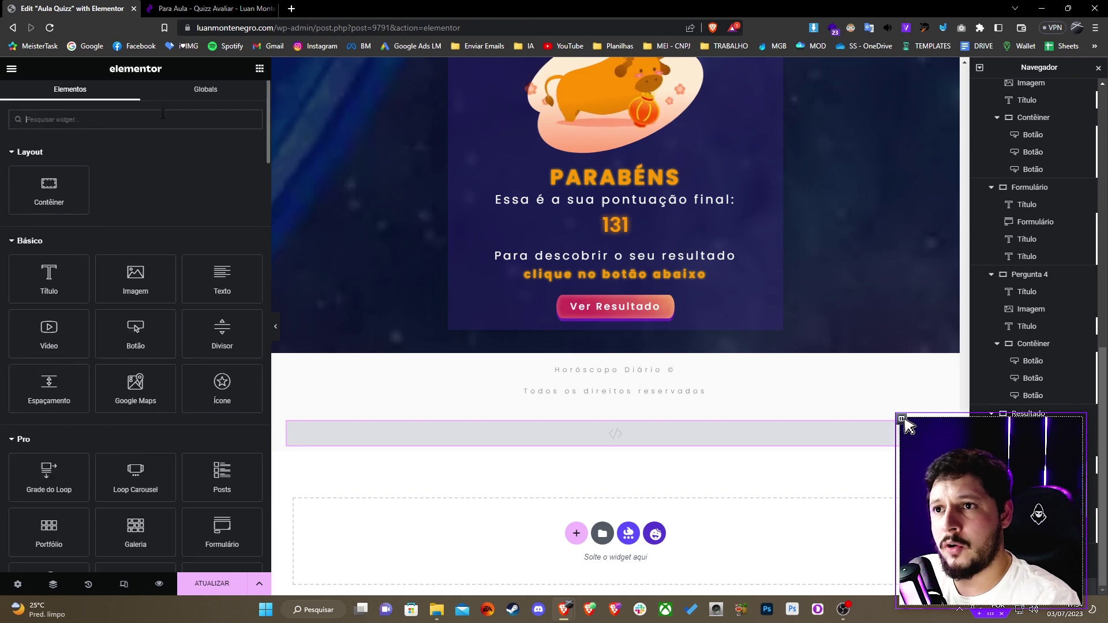
text(html)
drag(49, 162, 489, 445)
Step: Copy the loader HTML from the Ícone de Loading page and paste it into the second HTML widget
key(alt+Tab)
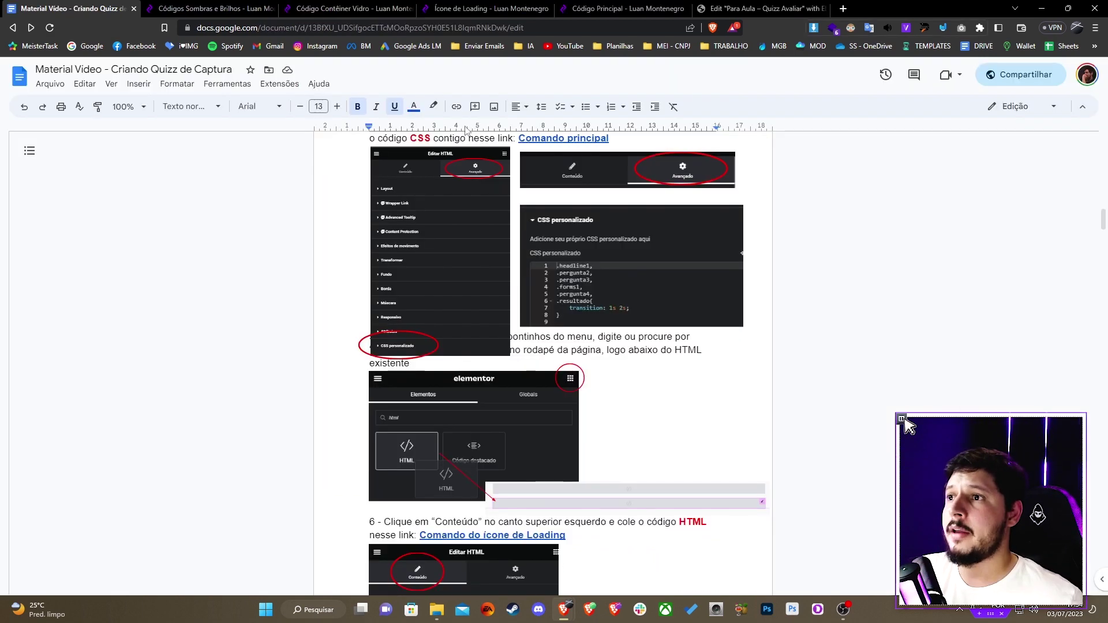
click(484, 8)
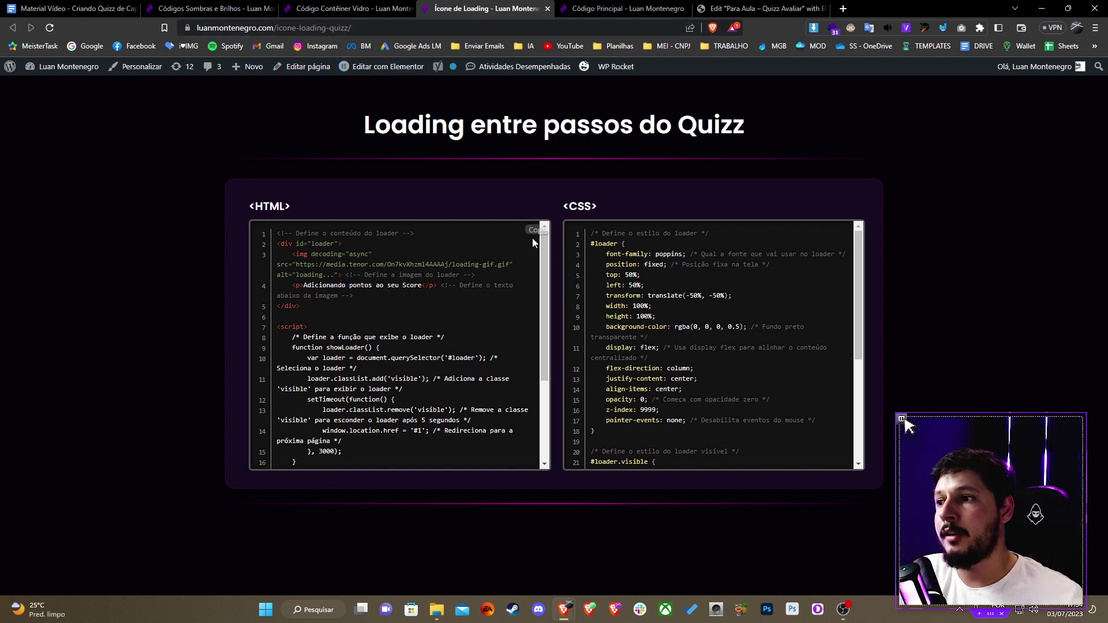
click(532, 237)
key(alt+Tab)
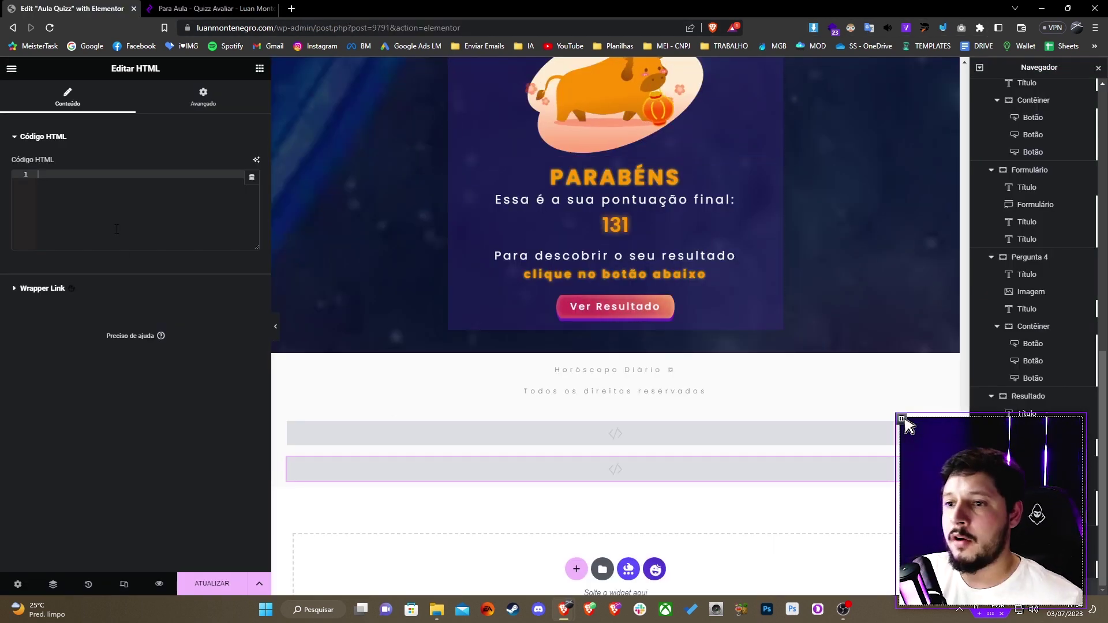
click(120, 227)
key(ctrl+v)
Step: Copy the loader CSS from the Ícone de Loading page and paste it as the second widget's custom CSS
key(alt+Tab)
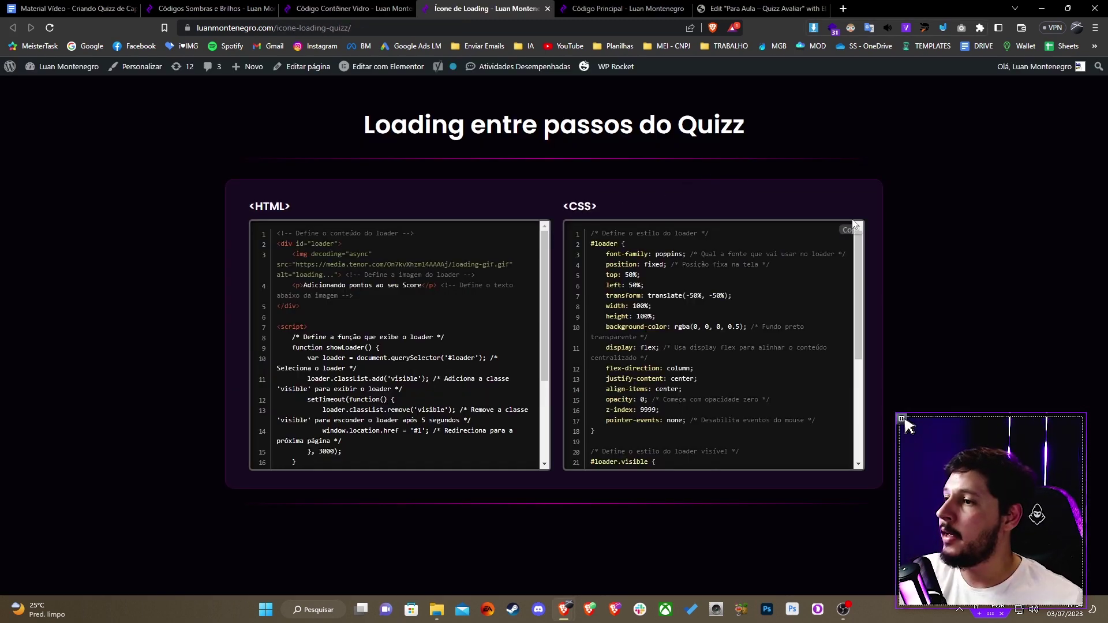
key(alt+Tab)
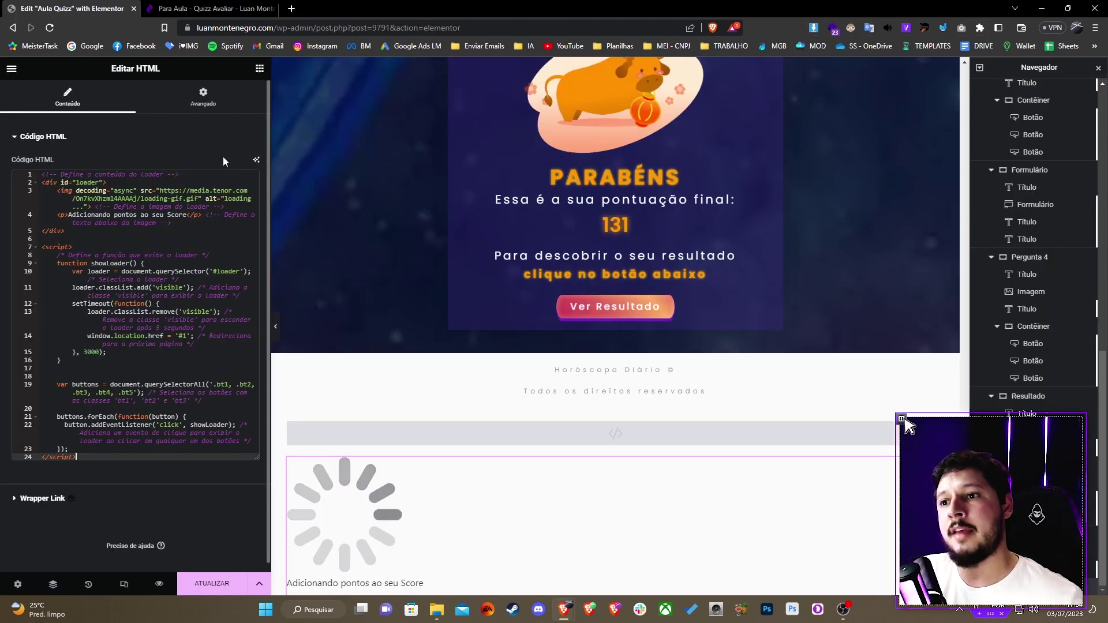
click(203, 99)
scroll(62, 479, down, 3)
click(62, 486)
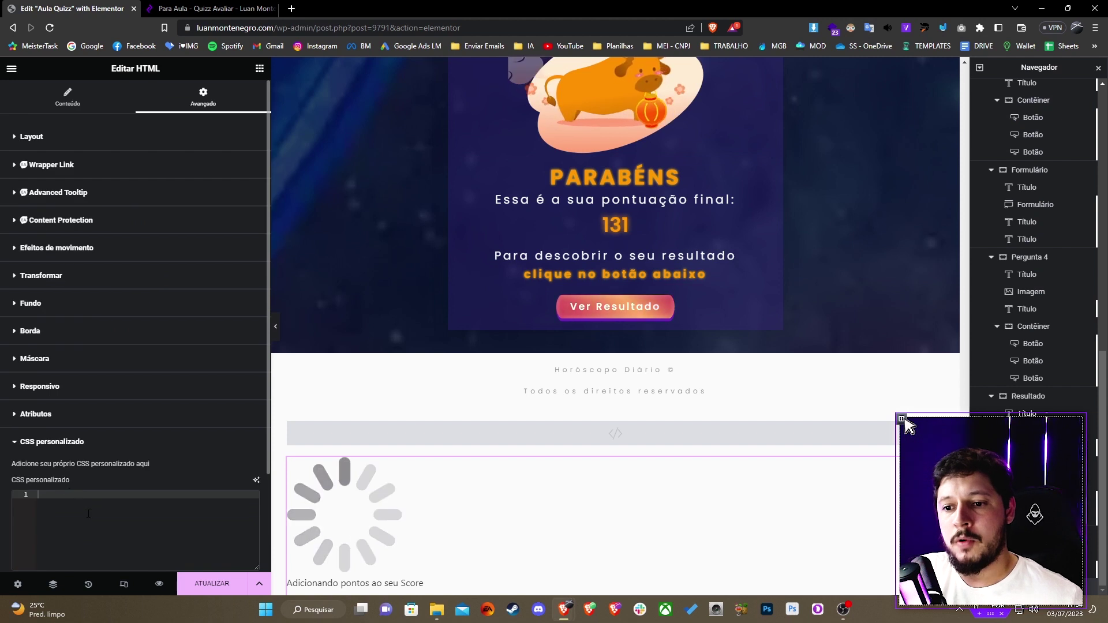
key(ctrl+v)
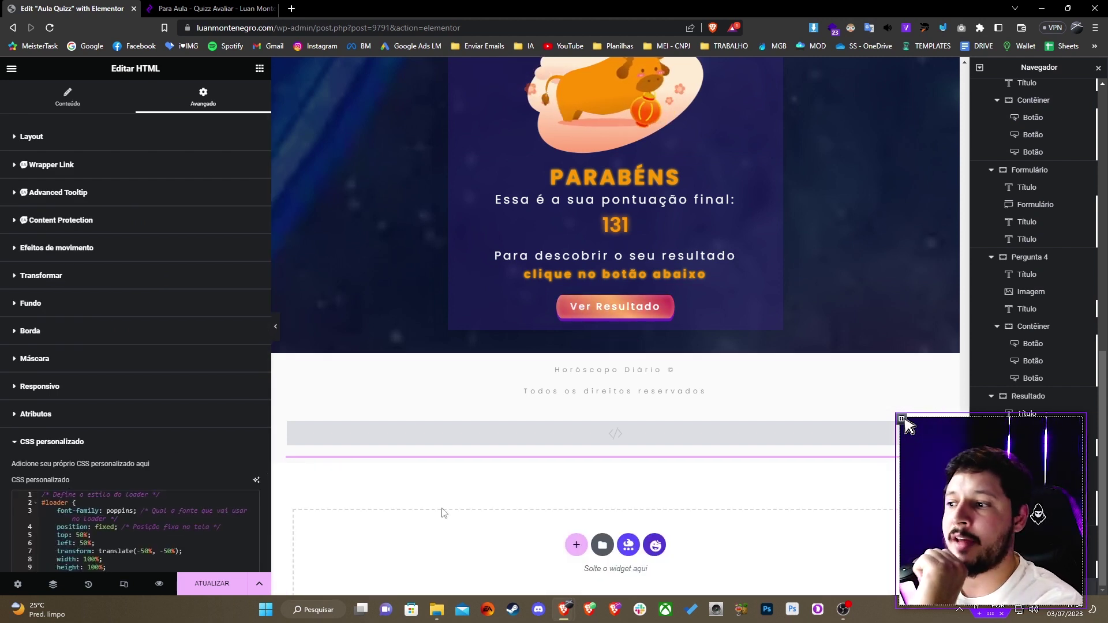
Step: Review the main and loading code pages' HTML and CSS blocks and the code inside the first HTML widget
click(491, 432)
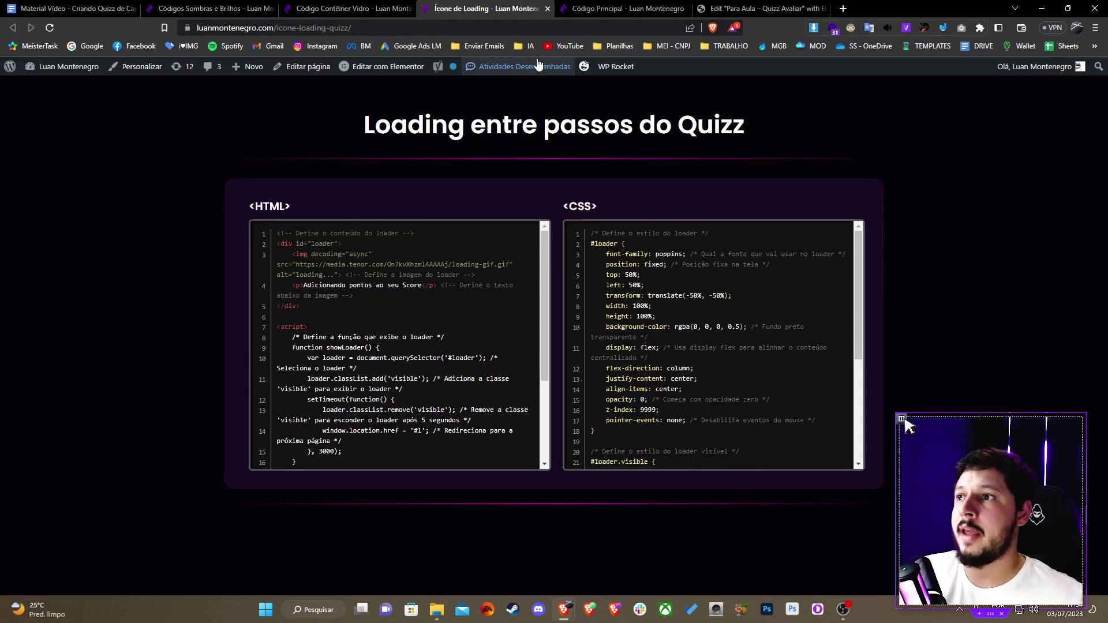
key(ctrl+Tab)
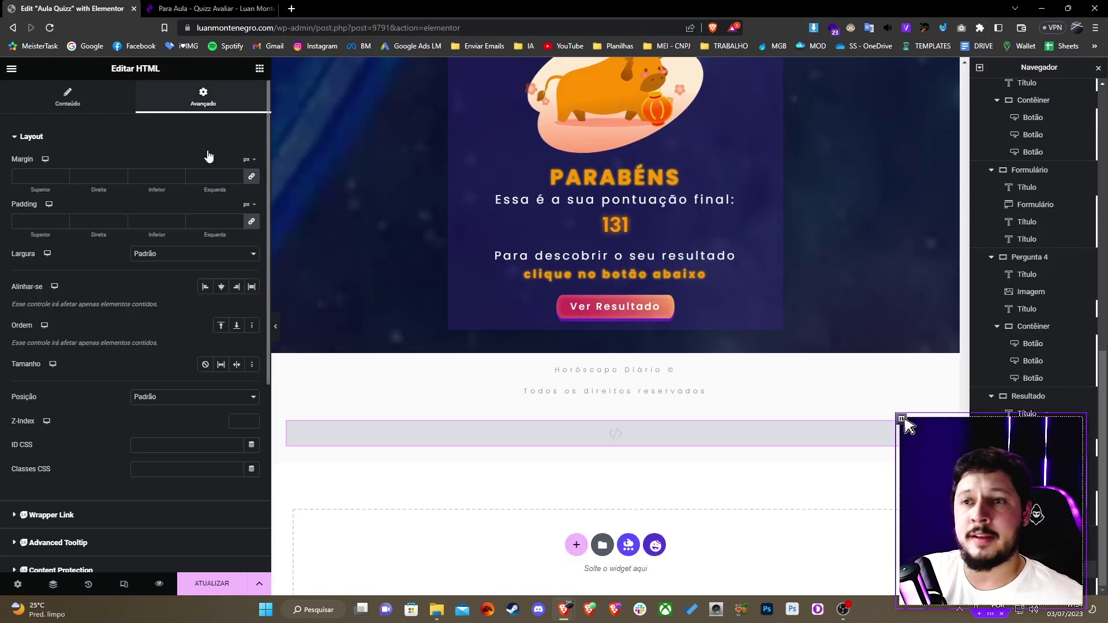
scroll(116, 346, down, 6)
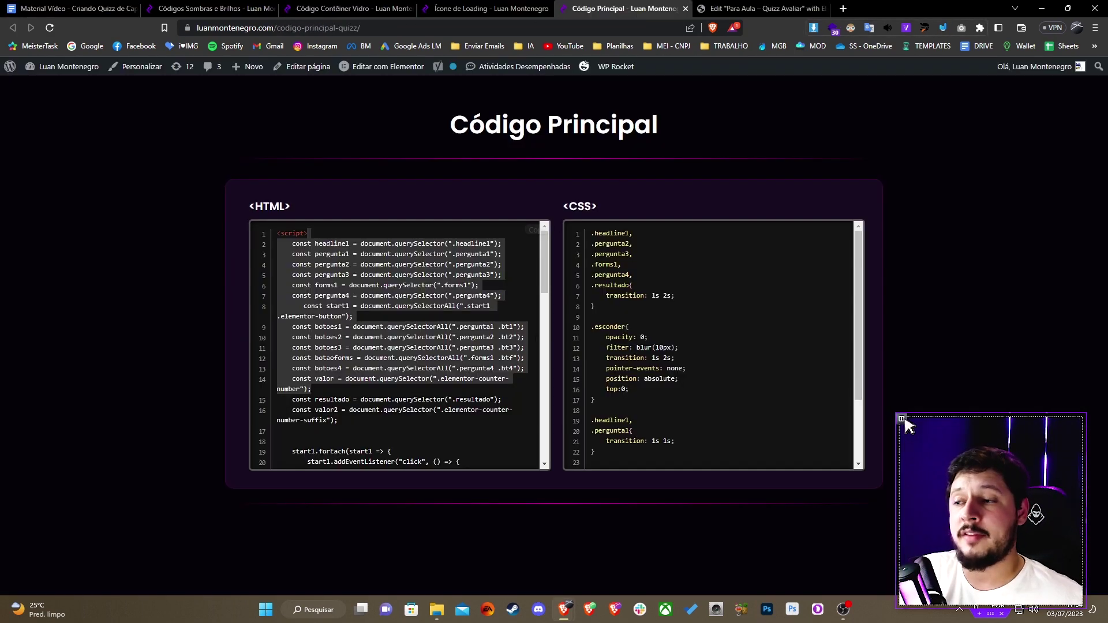
drag(590, 232, 687, 443)
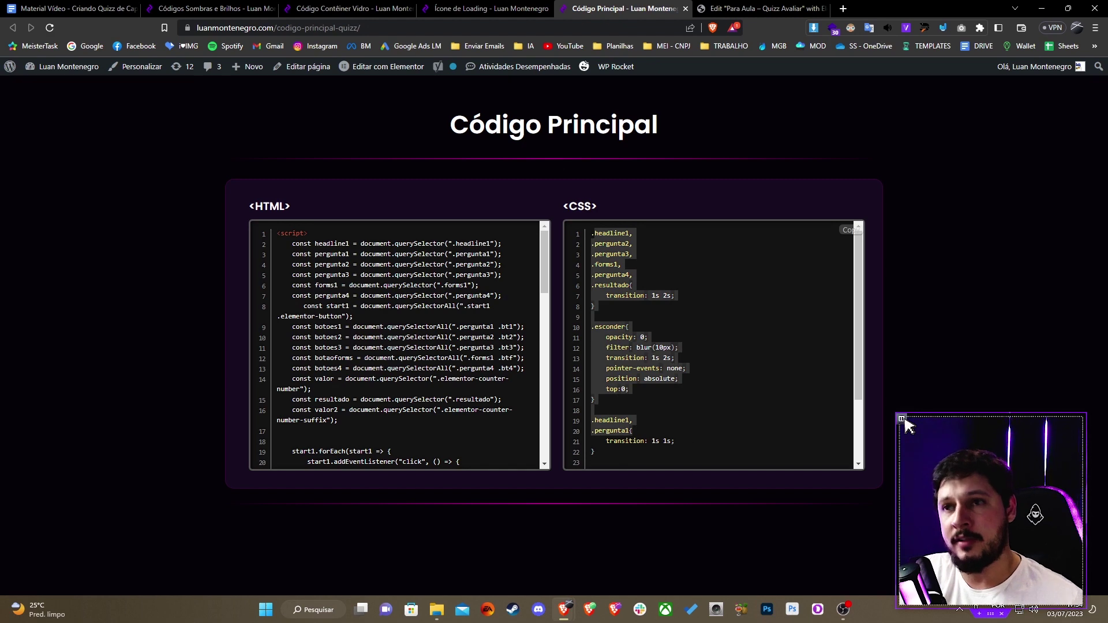
click(493, 7)
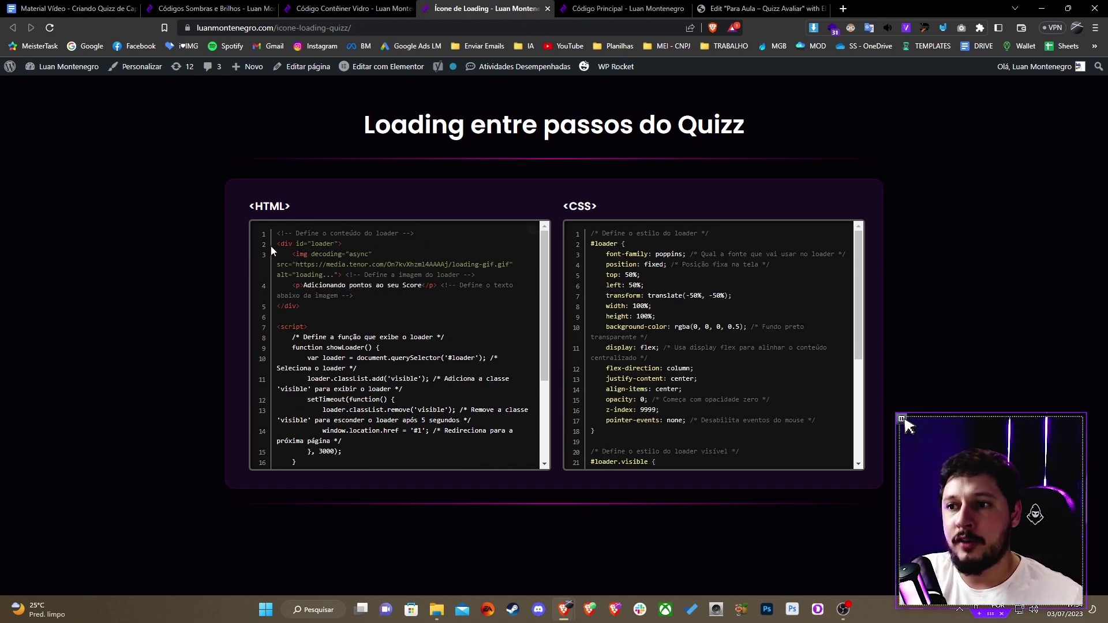
drag(270, 244, 372, 447)
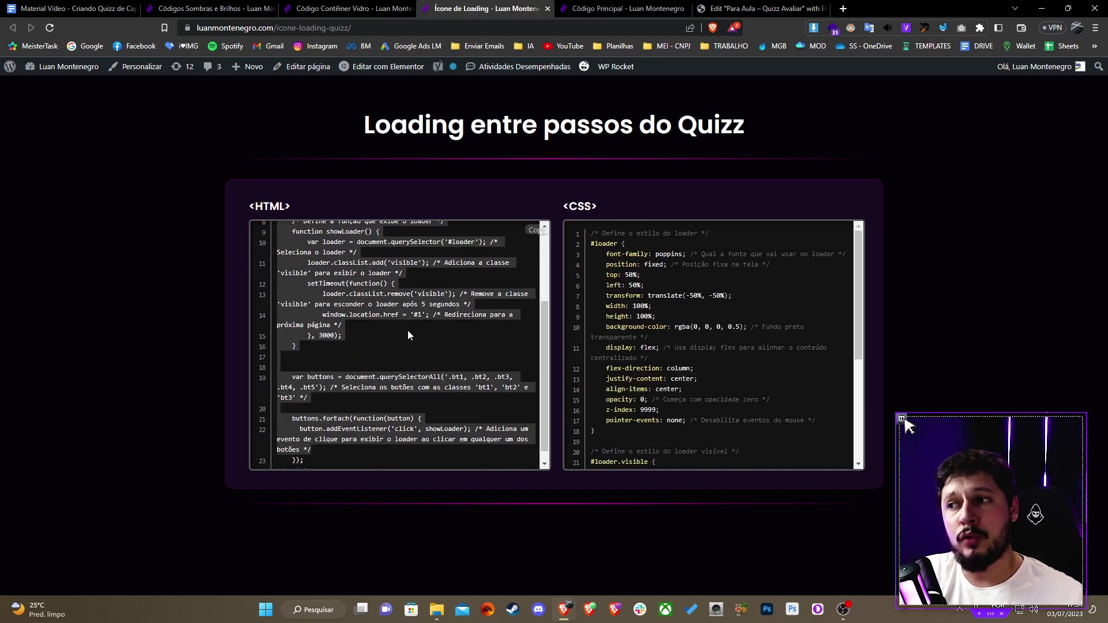
drag(609, 233, 722, 420)
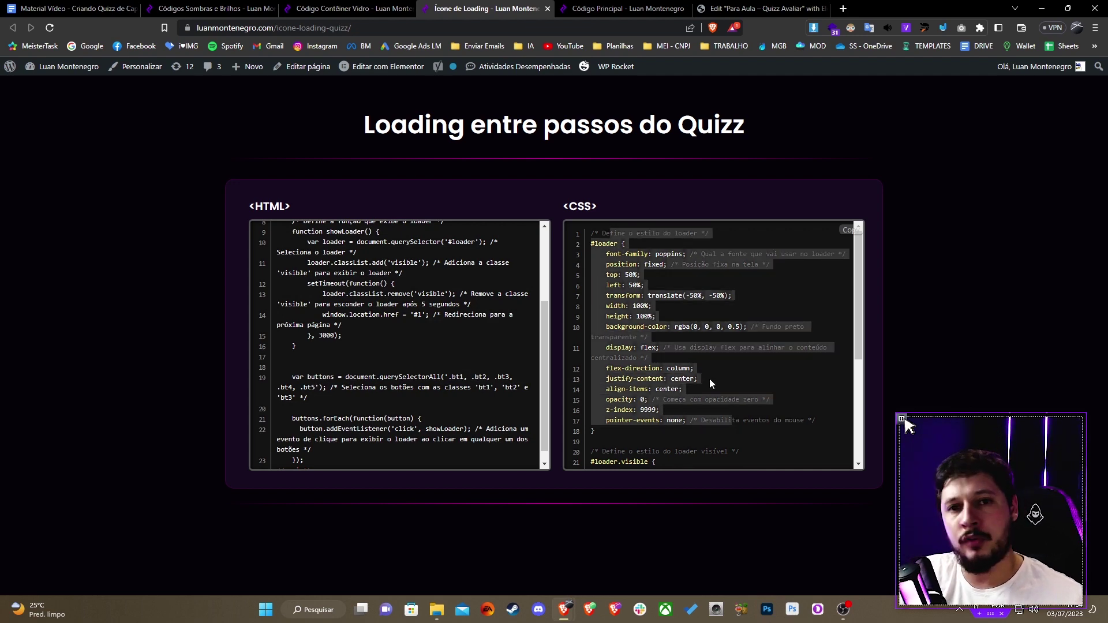
key(alt+Tab)
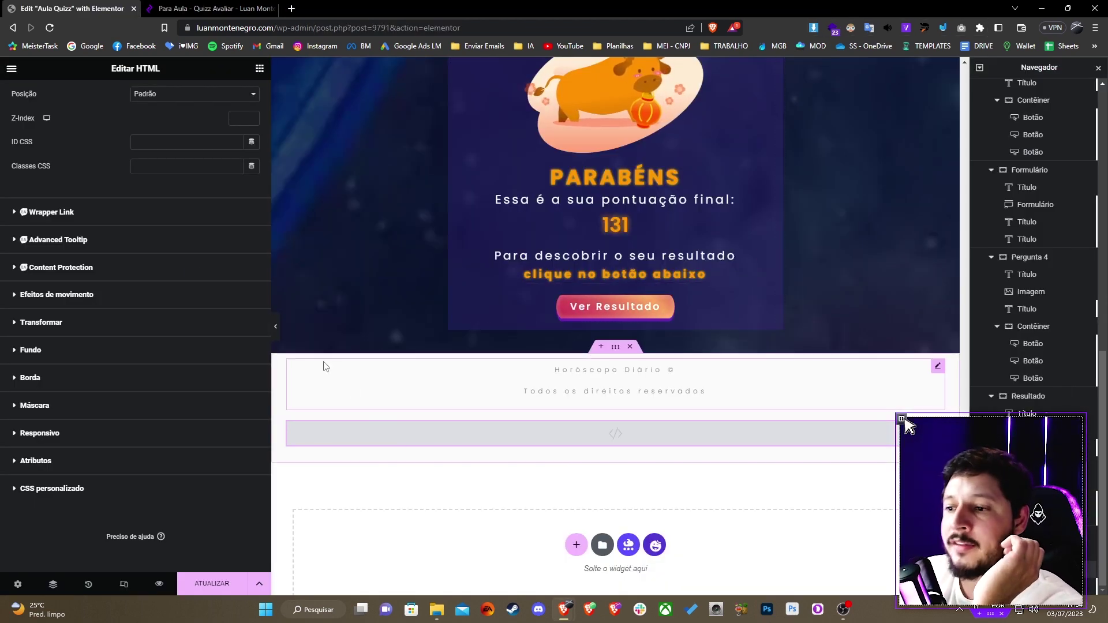
scroll(106, 161, up, 5)
click(67, 98)
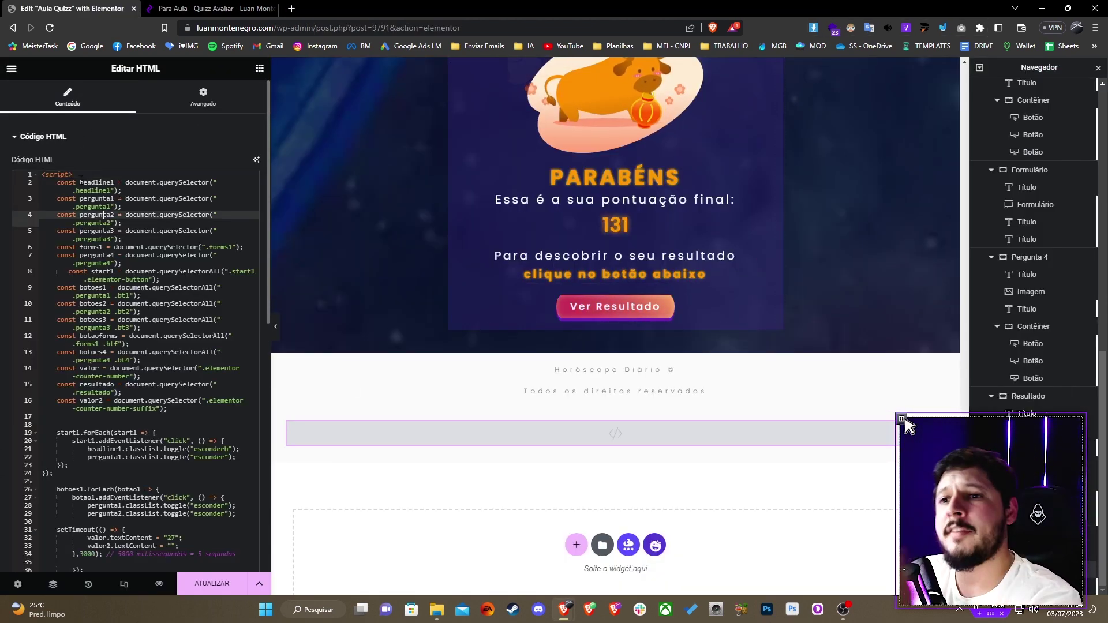
Step: Examine the script's constant declarations for the quiz sections, from headline1 and the pergunta constants through forms1 and resultado
click(99, 182)
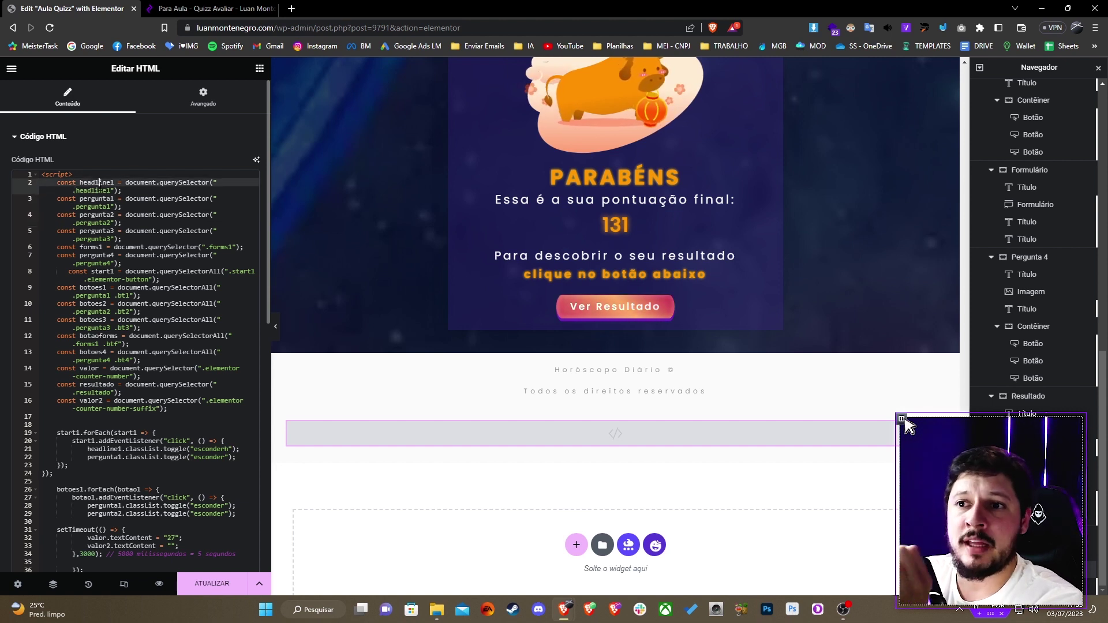
click(98, 202)
click(100, 222)
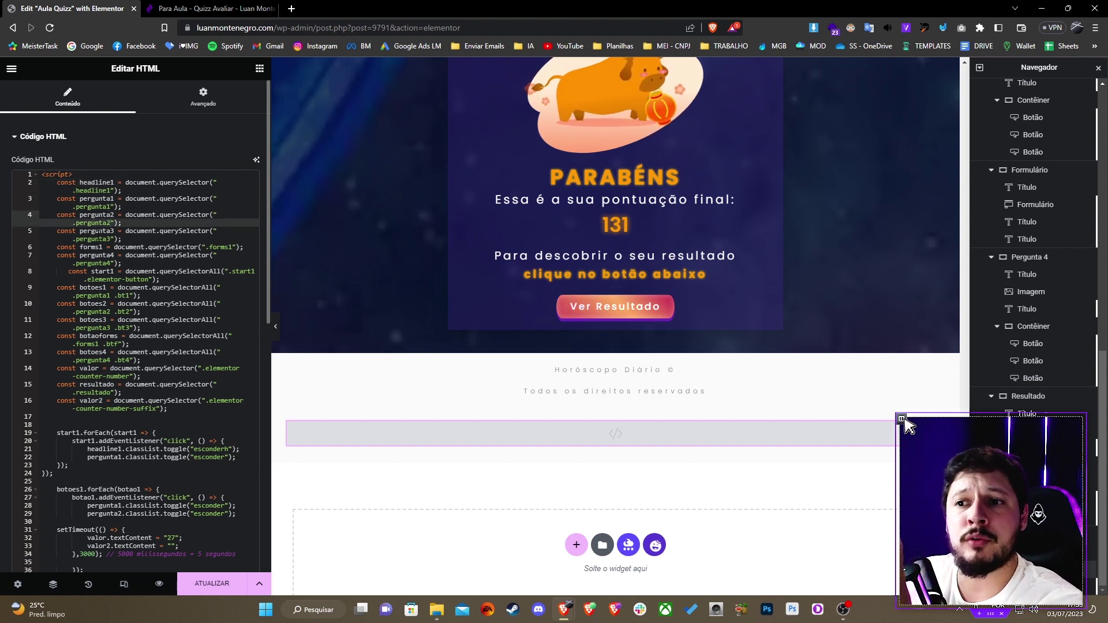
click(103, 263)
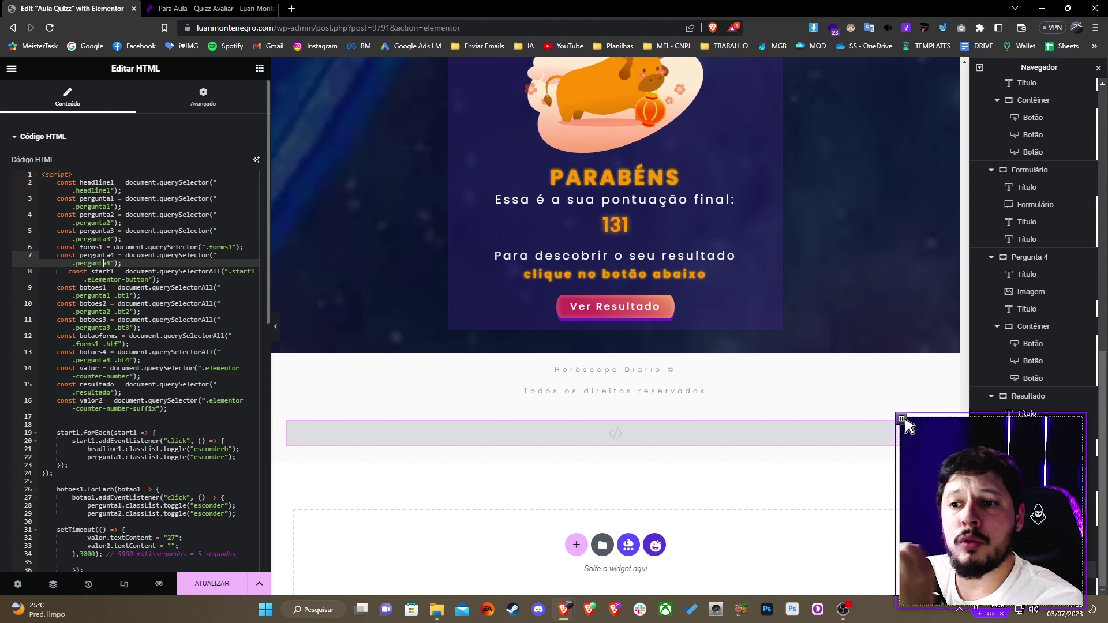
click(98, 337)
click(81, 384)
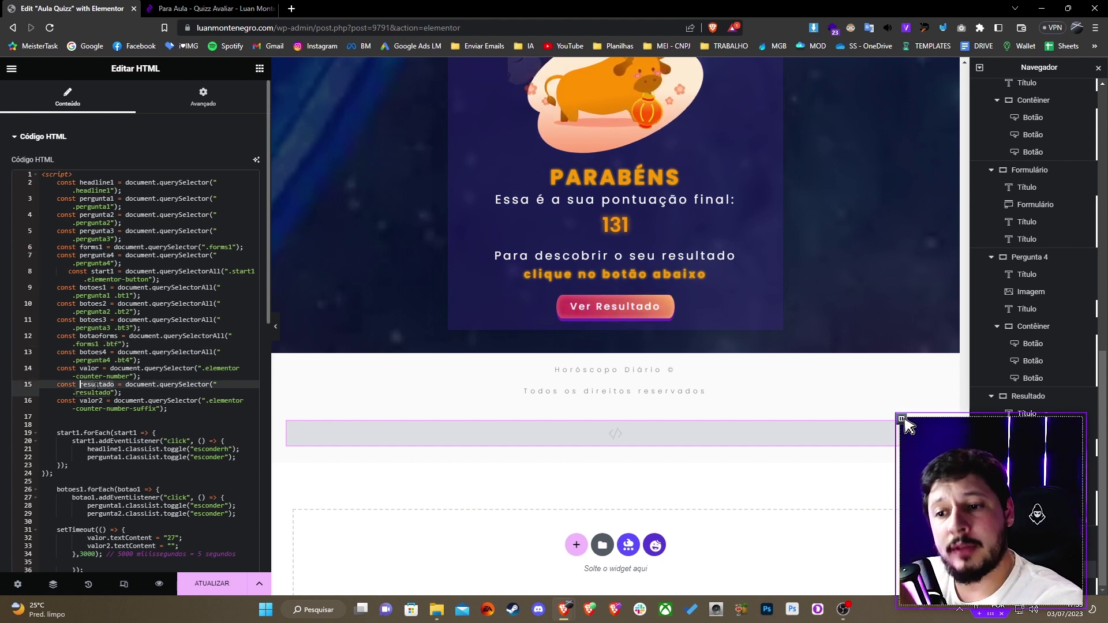
click(96, 392)
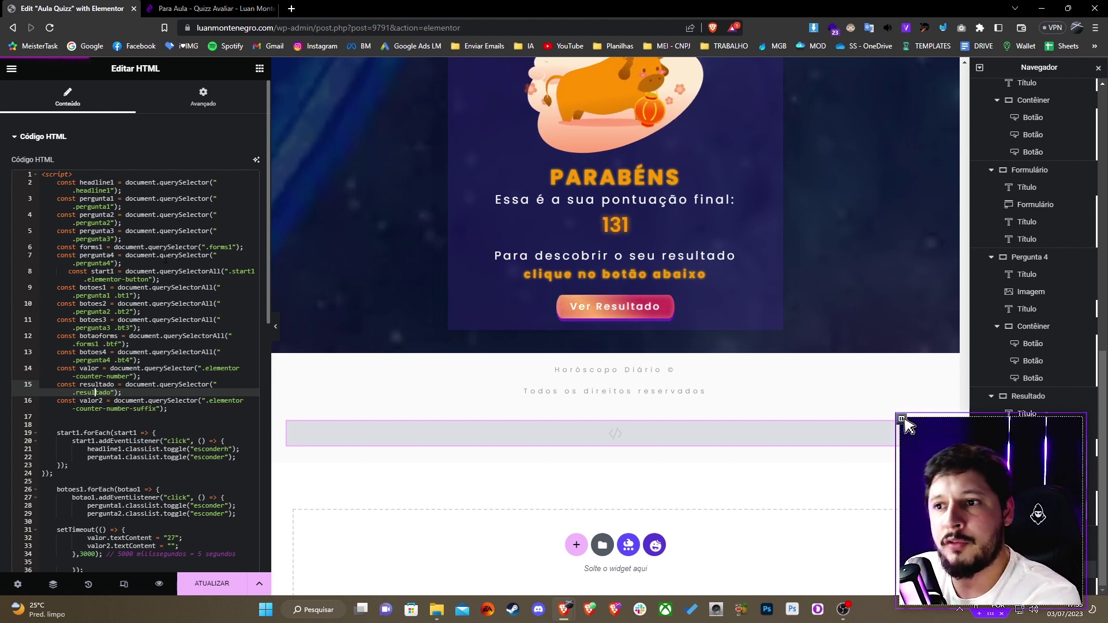
triple_click(119, 248)
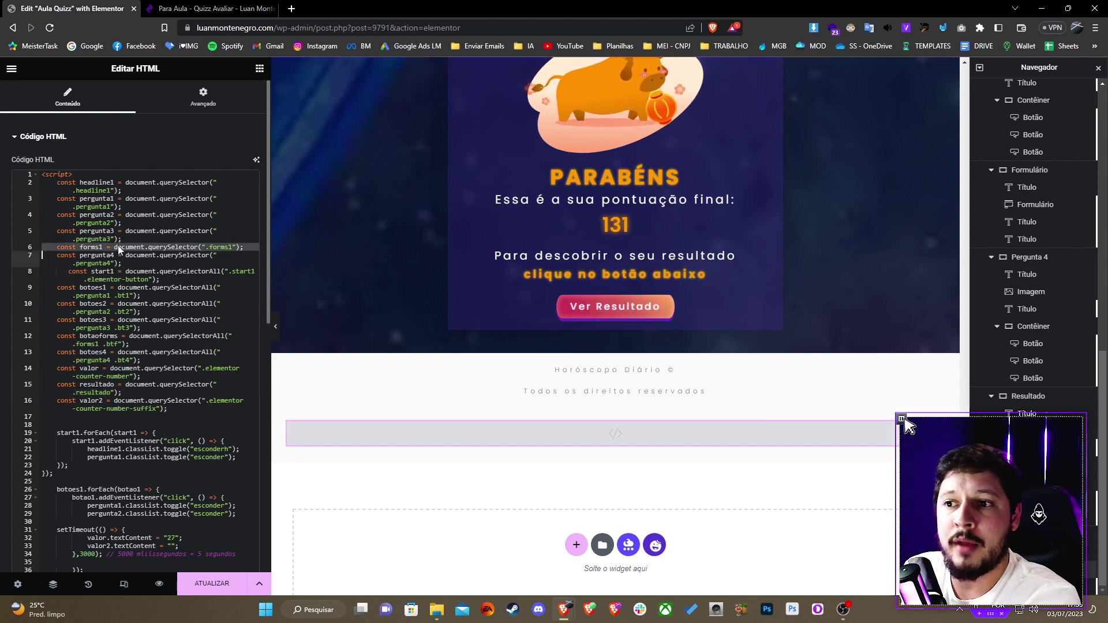
click(136, 262)
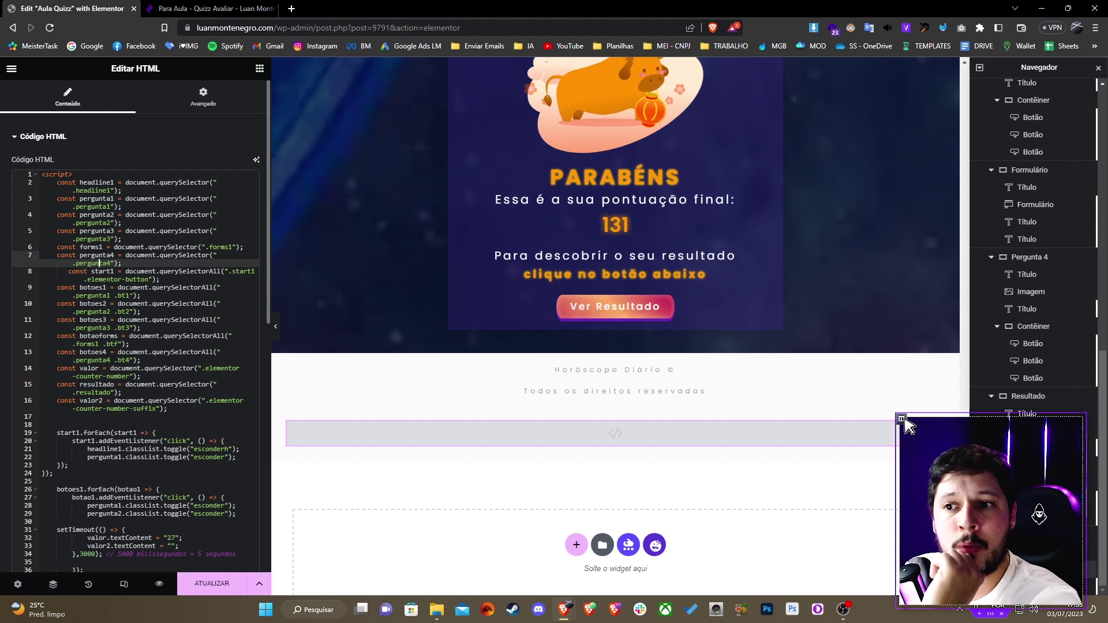
Step: Examine the script's button constants, from start1 and botoes1 through botaoforms and botoes4, including the class selectors they use
double_click(153, 278)
click(131, 280)
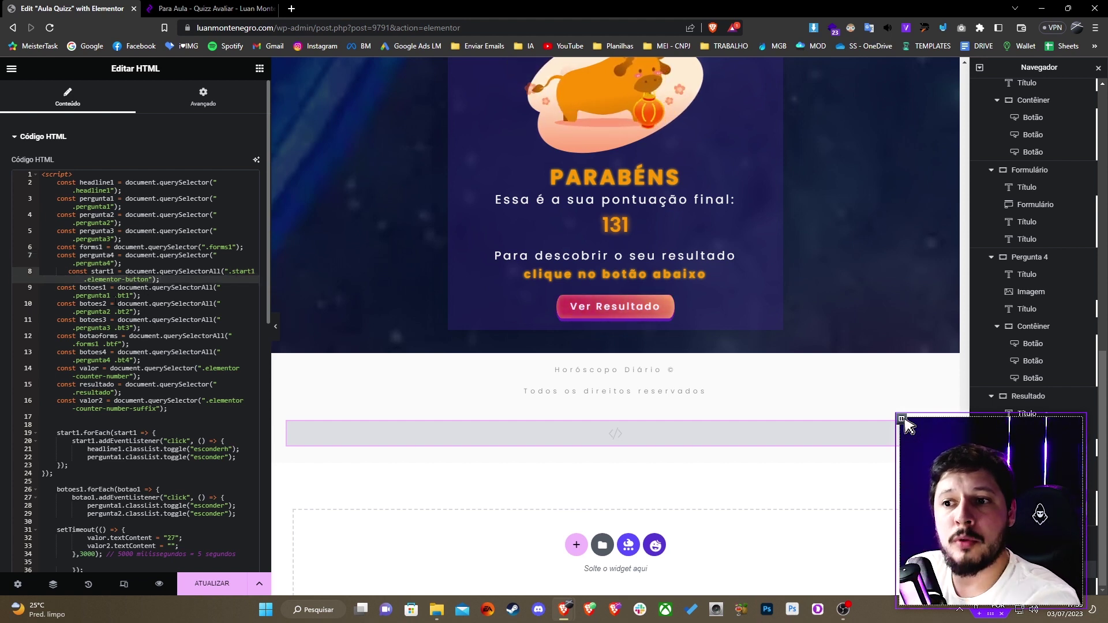
click(119, 303)
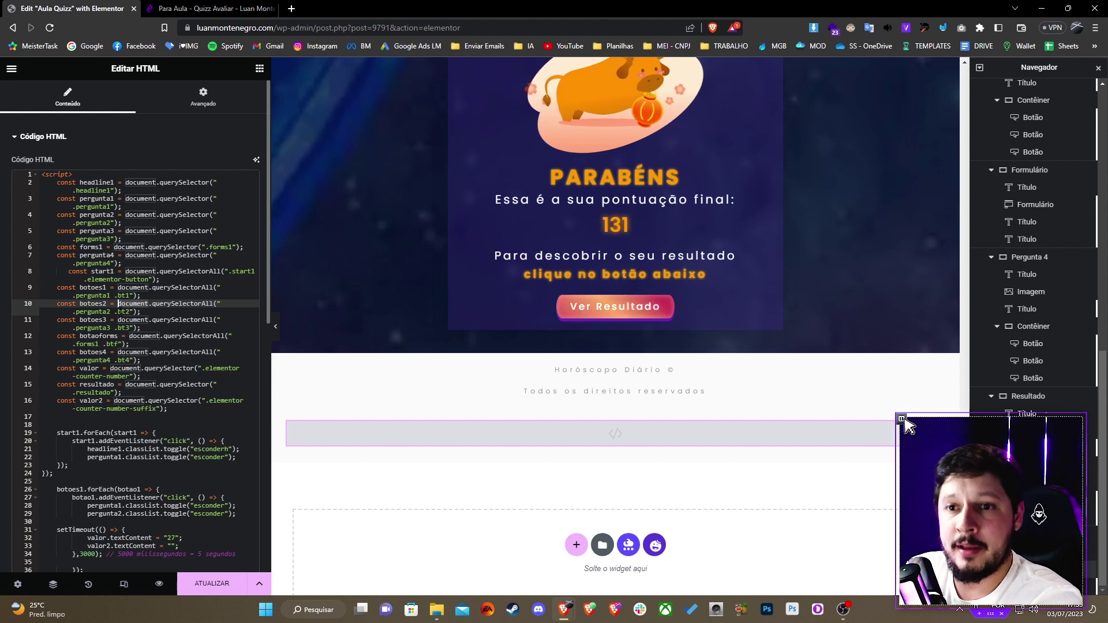
key(Down)
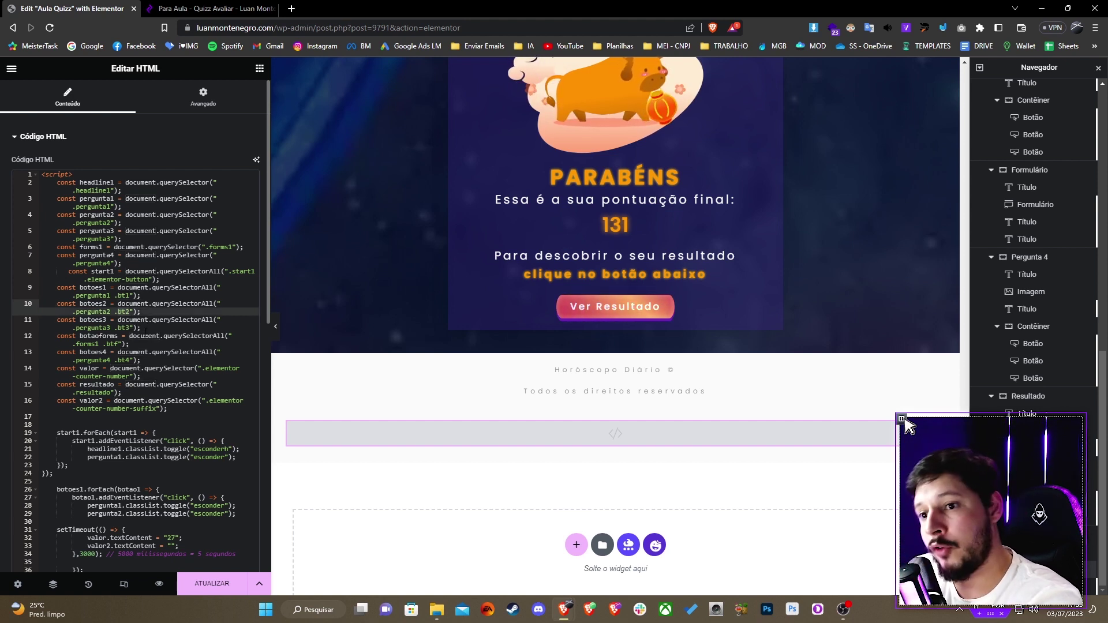
key(Down)
key(Down)
key(Right)
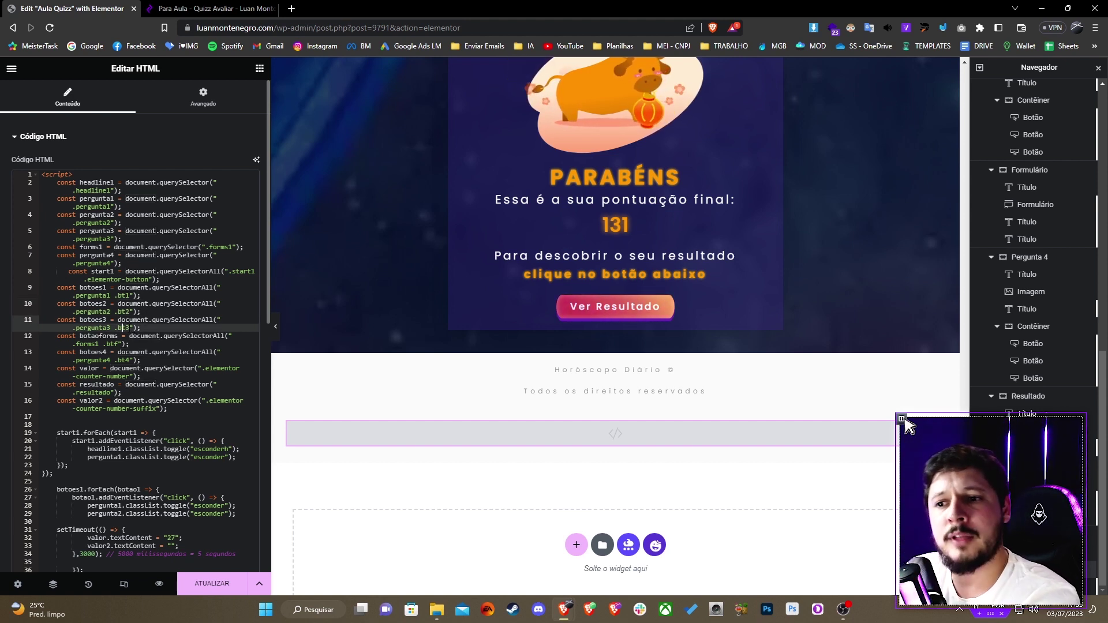
key(Down)
key(Down)
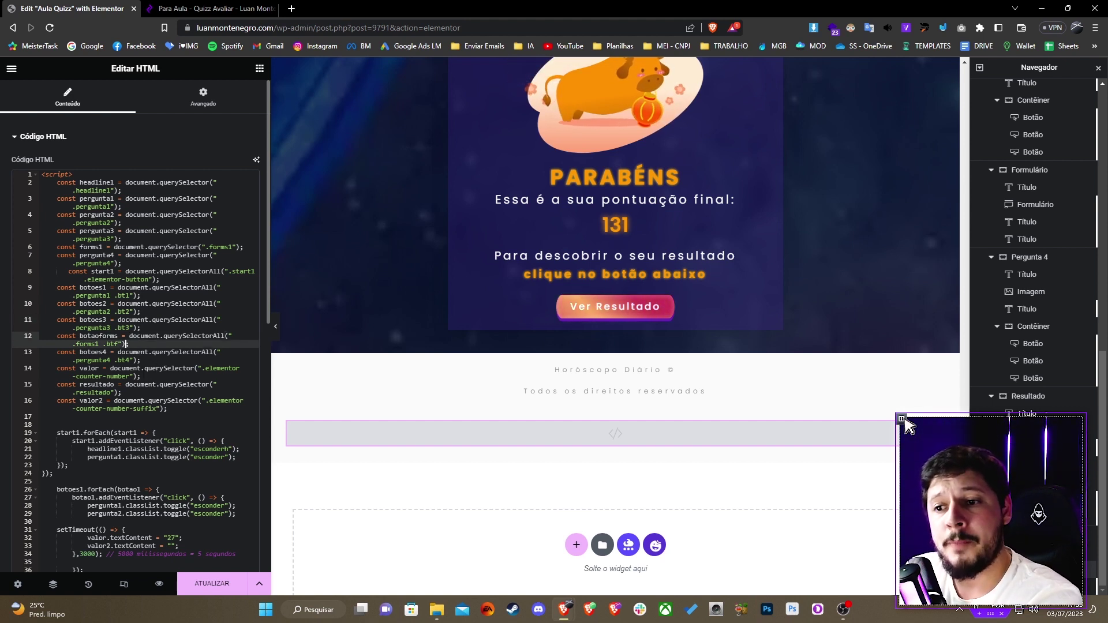
key(Down)
key(Down)
key(Up)
key(Up)
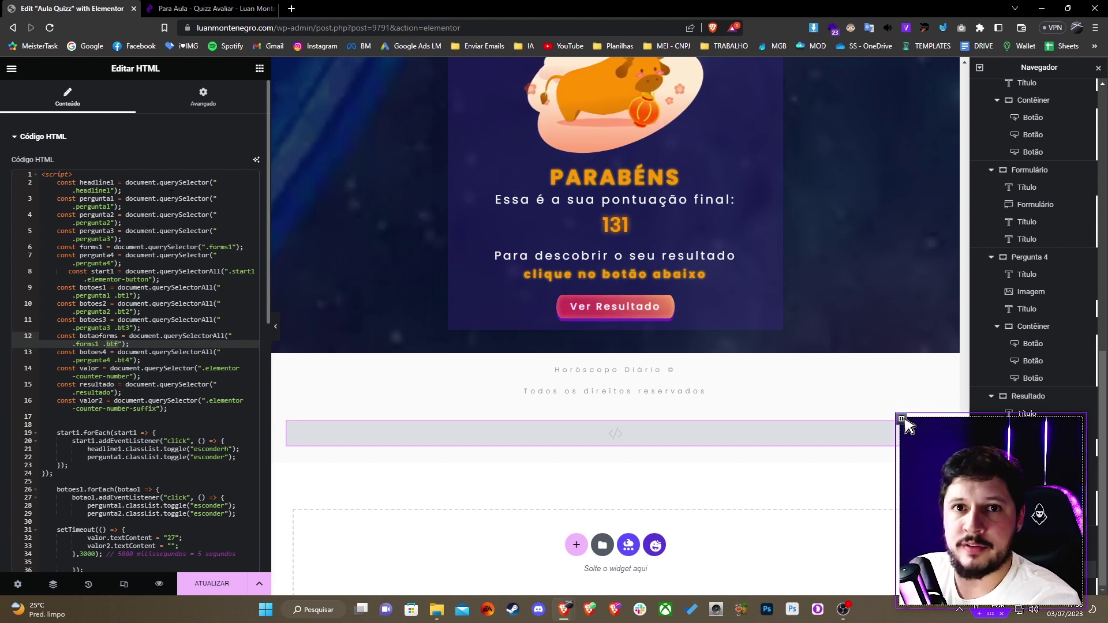
scroll(391, 226, up, 1)
scroll(438, 228, up, 3)
scroll(440, 235, down, 3)
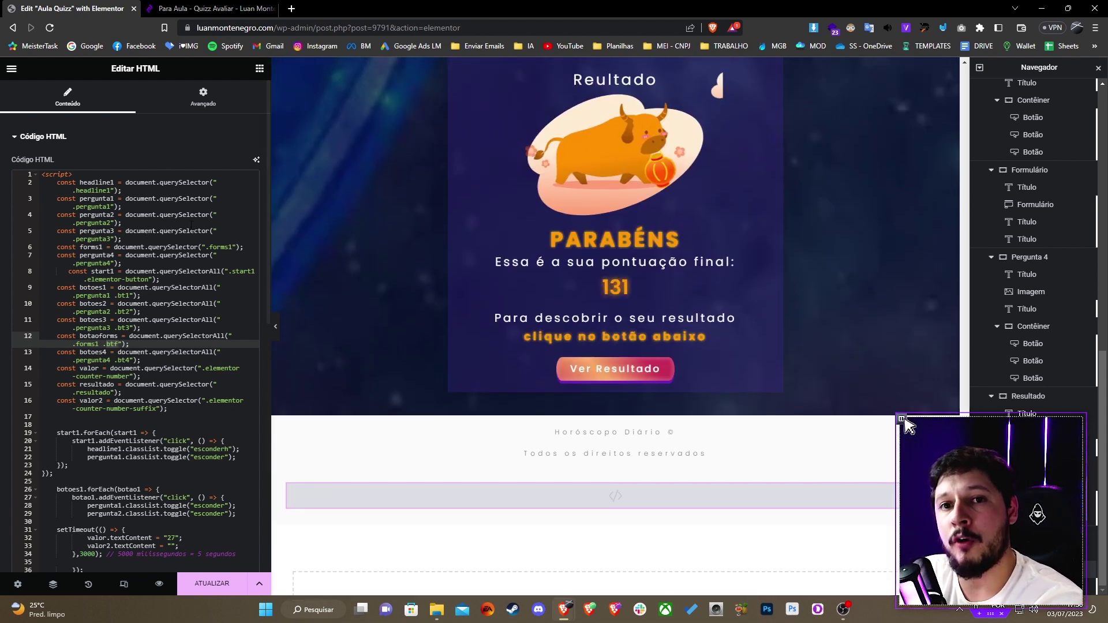
drag(121, 191, 141, 360)
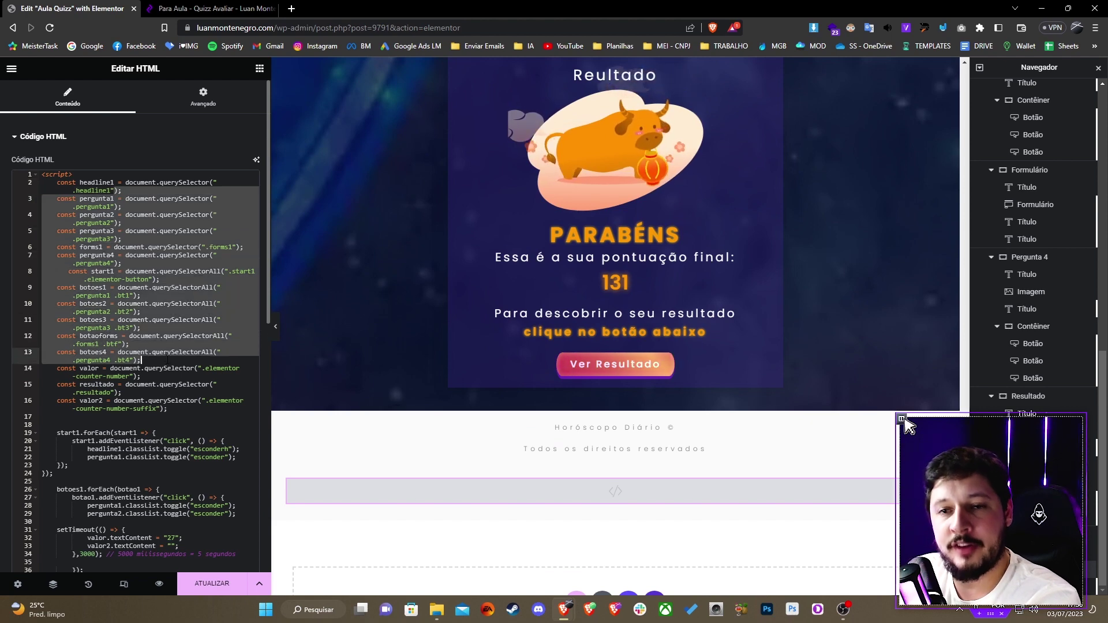
Step: Examine the start1 click handler and its classList toggles of esconderh on headline1 and esconder on pergunta1
scroll(141, 360, down, 1)
scroll(152, 306, down, 2)
click(115, 251)
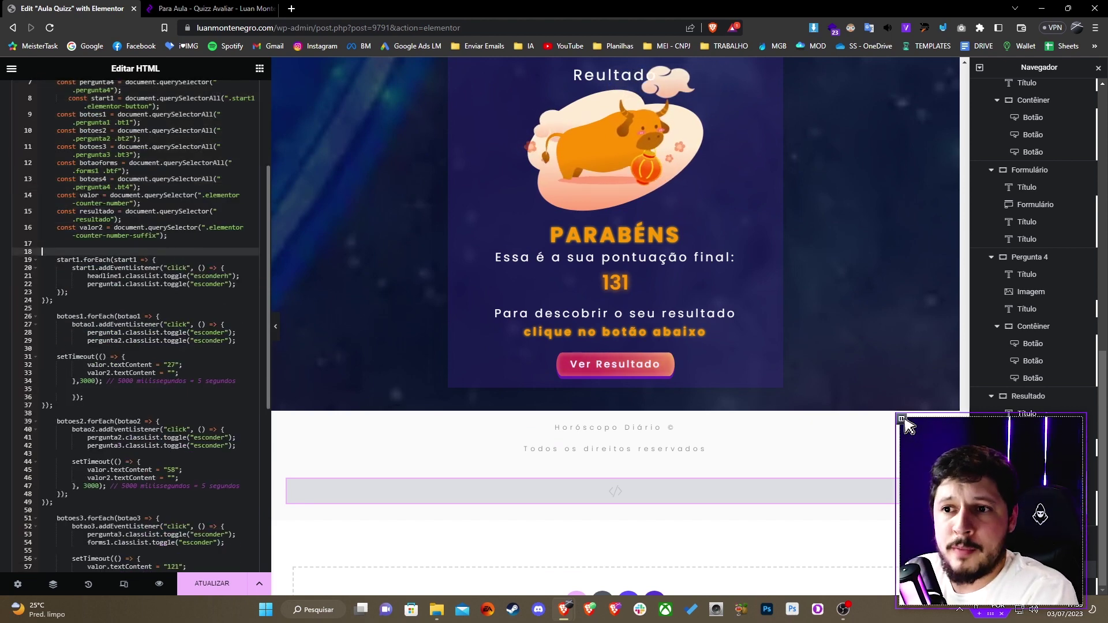
key(Down)
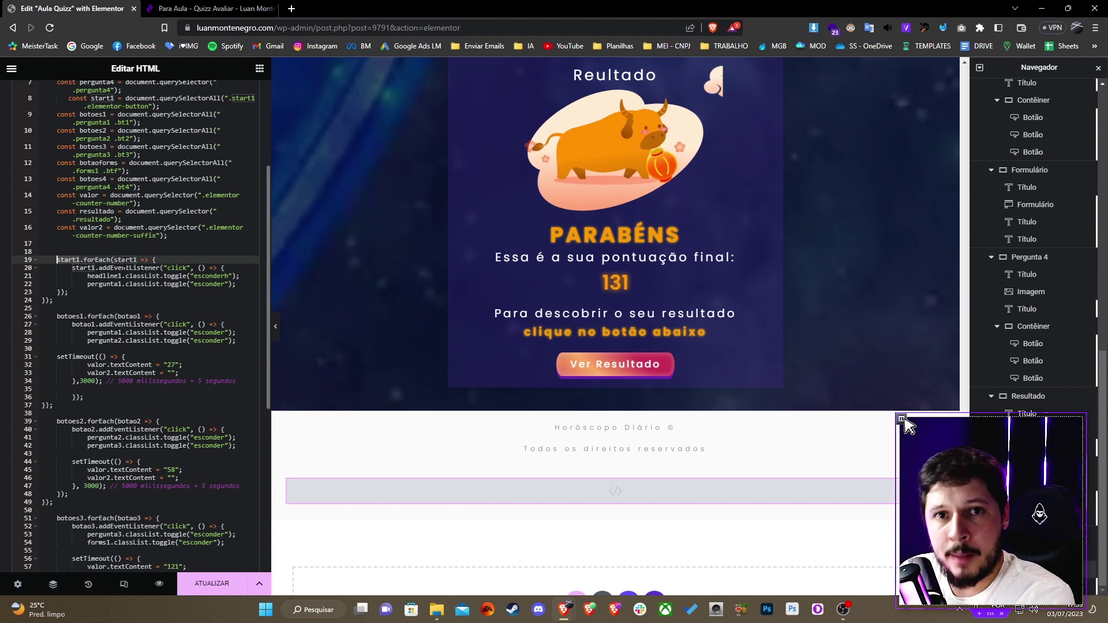
key(Up)
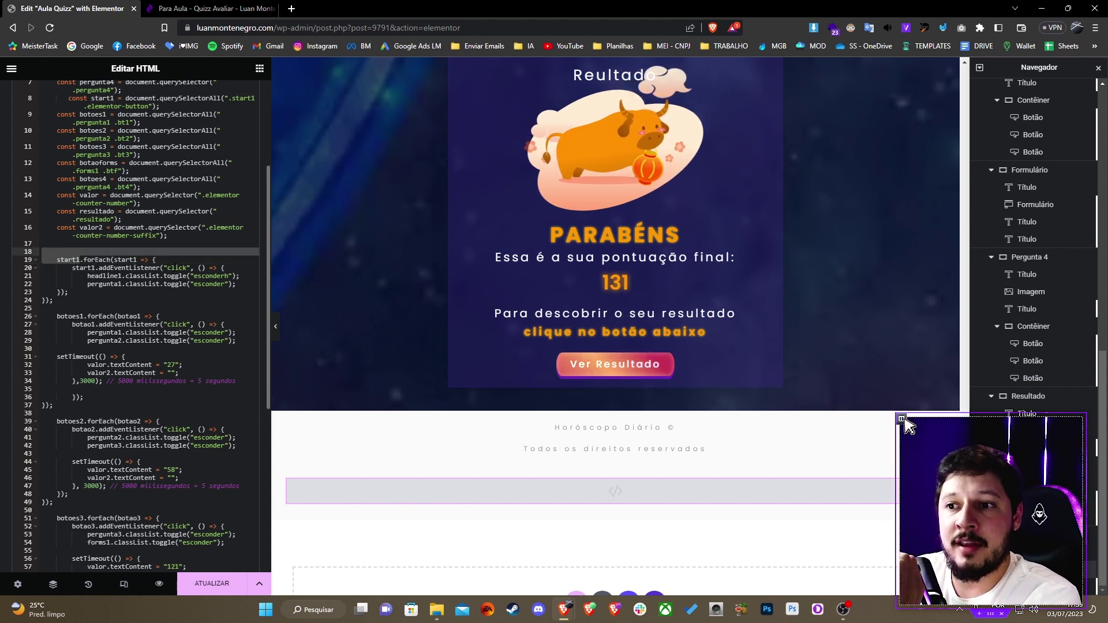
double_click(175, 267)
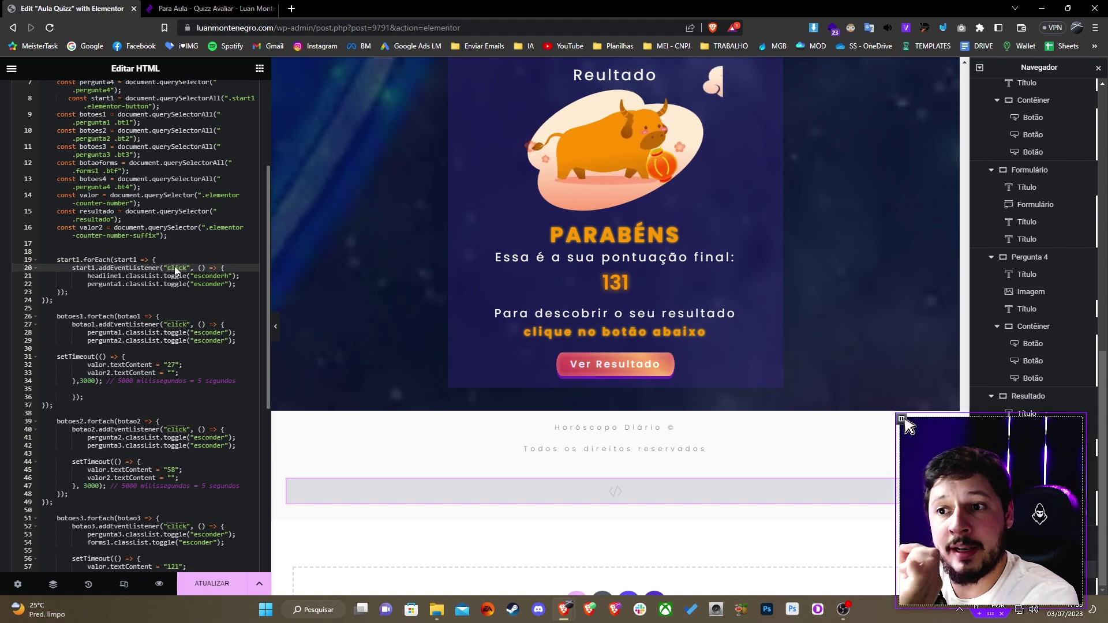
double_click(88, 268)
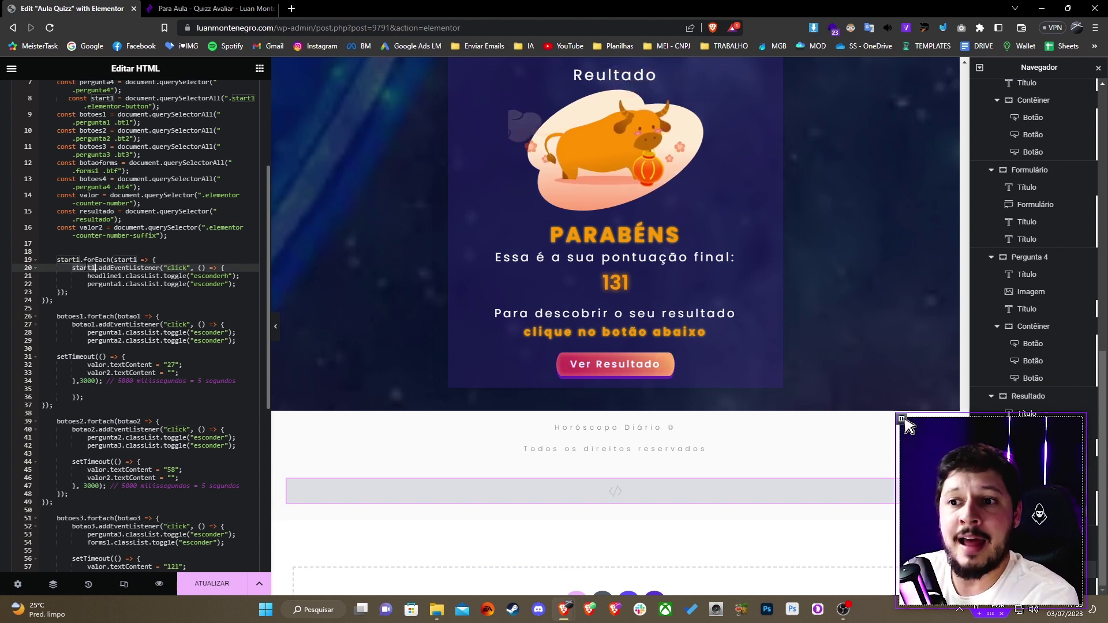
triple_click(107, 277)
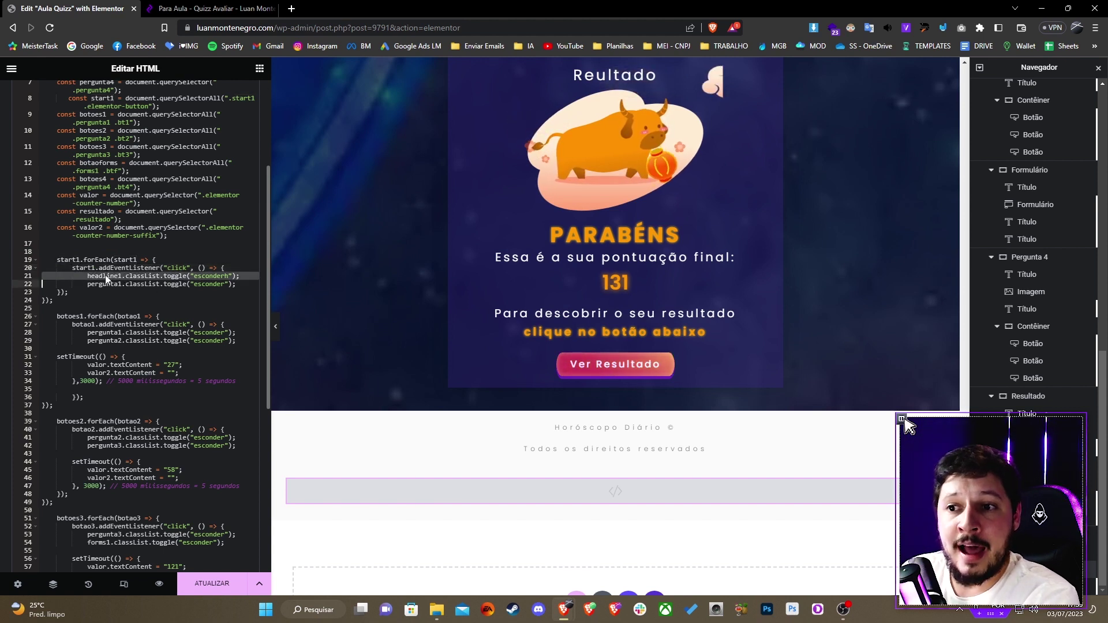
click(122, 277)
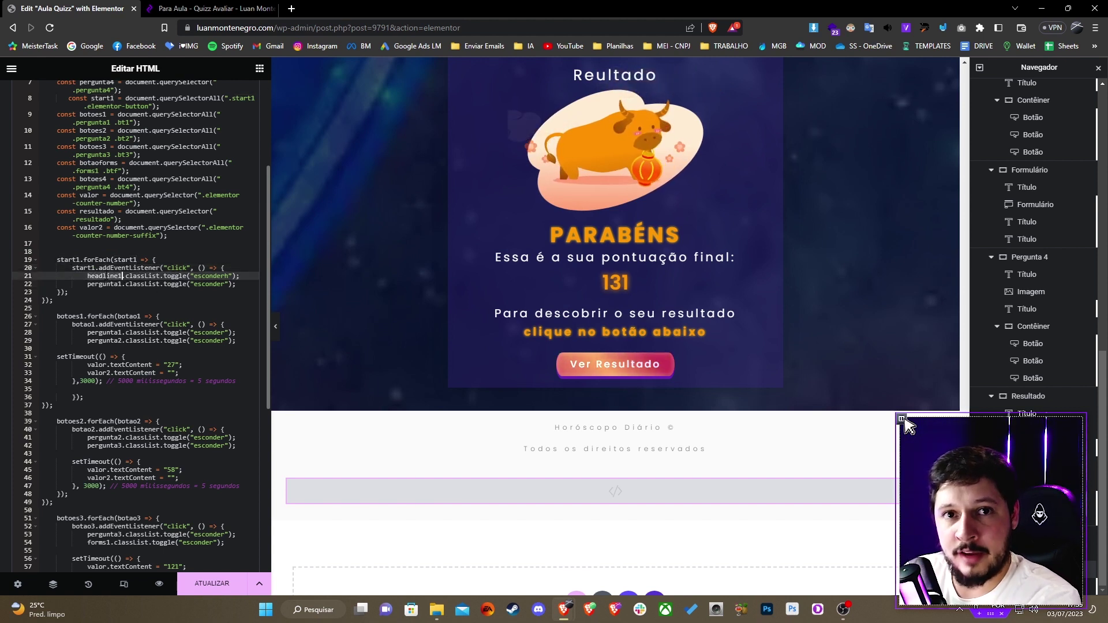
triple_click(105, 268)
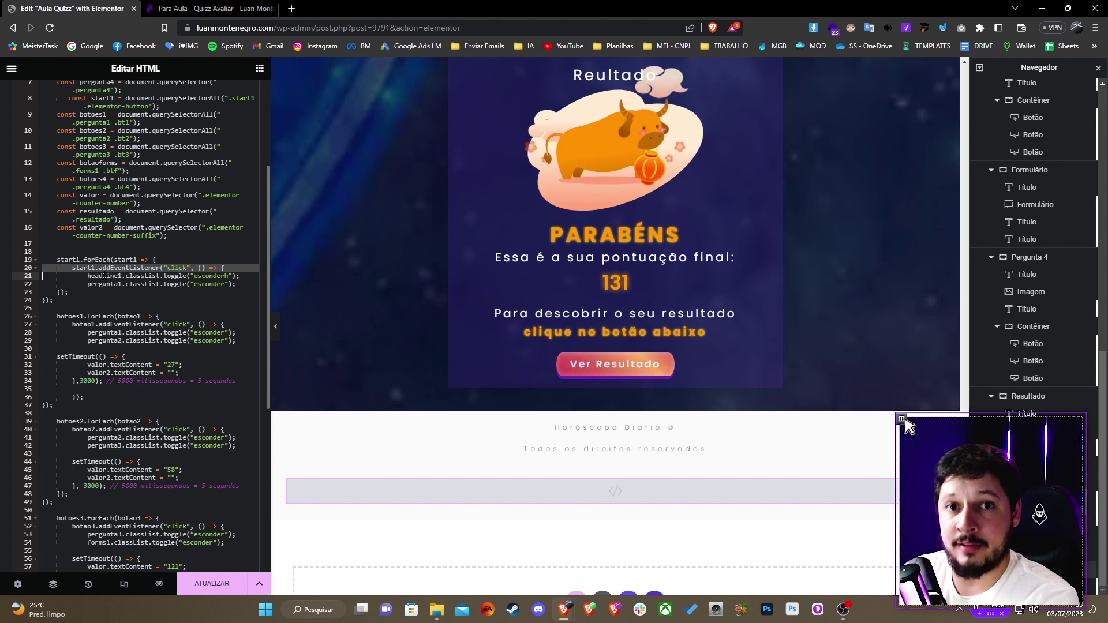
click(111, 268)
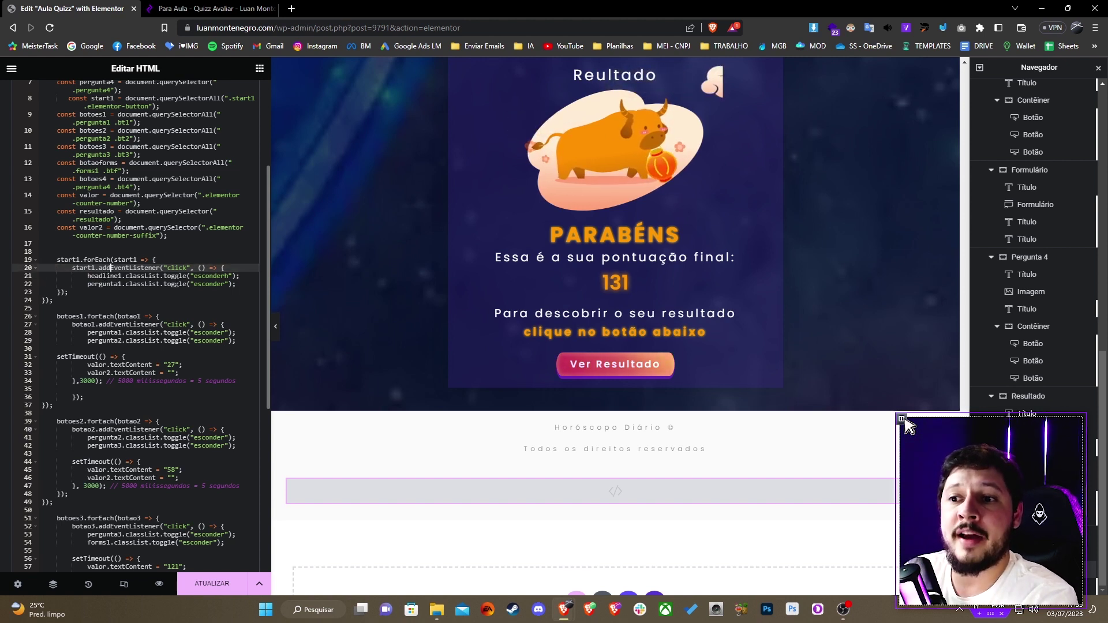
double_click(177, 276)
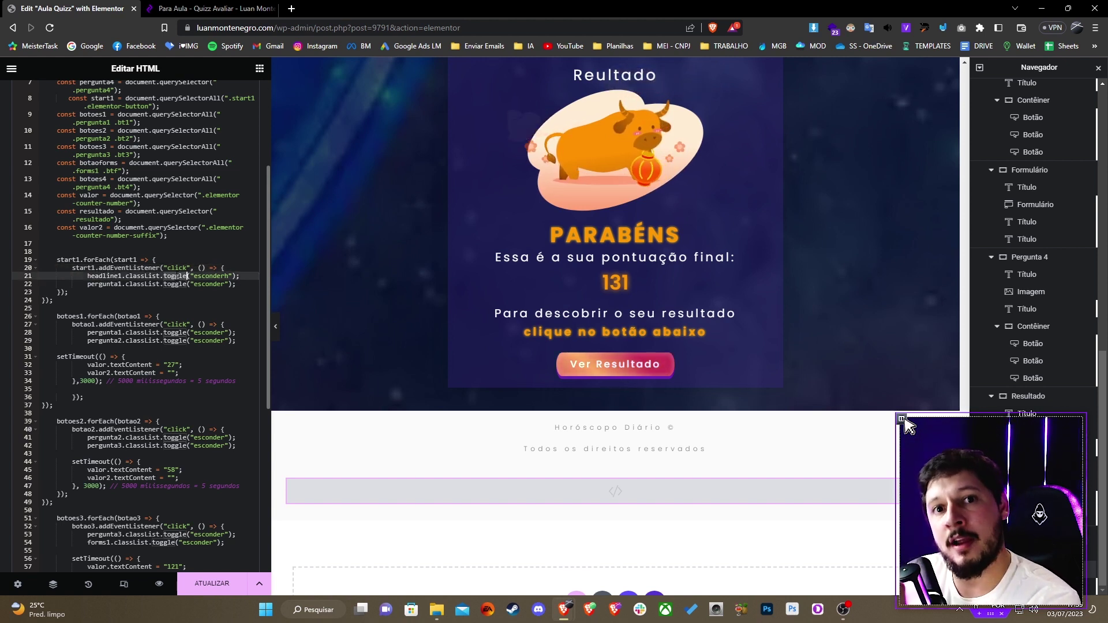
key(Right)
key(Right)
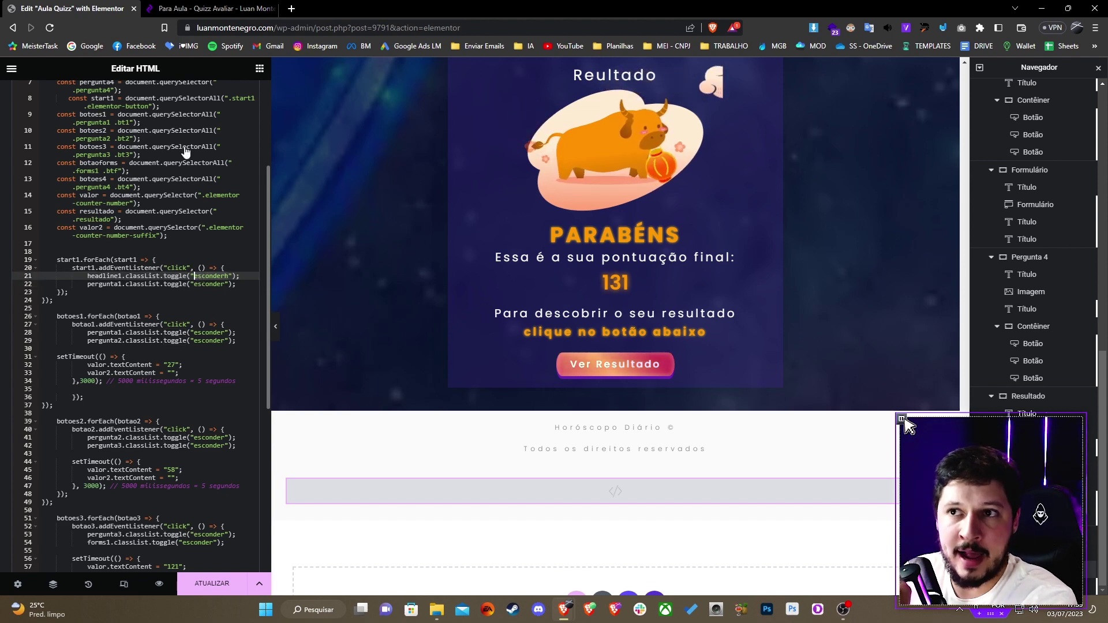
Step: Open the HTML widget's custom CSS and examine the section transition rules and the .esconder and .esconderh class properties
scroll(186, 152, up, 3)
click(193, 99)
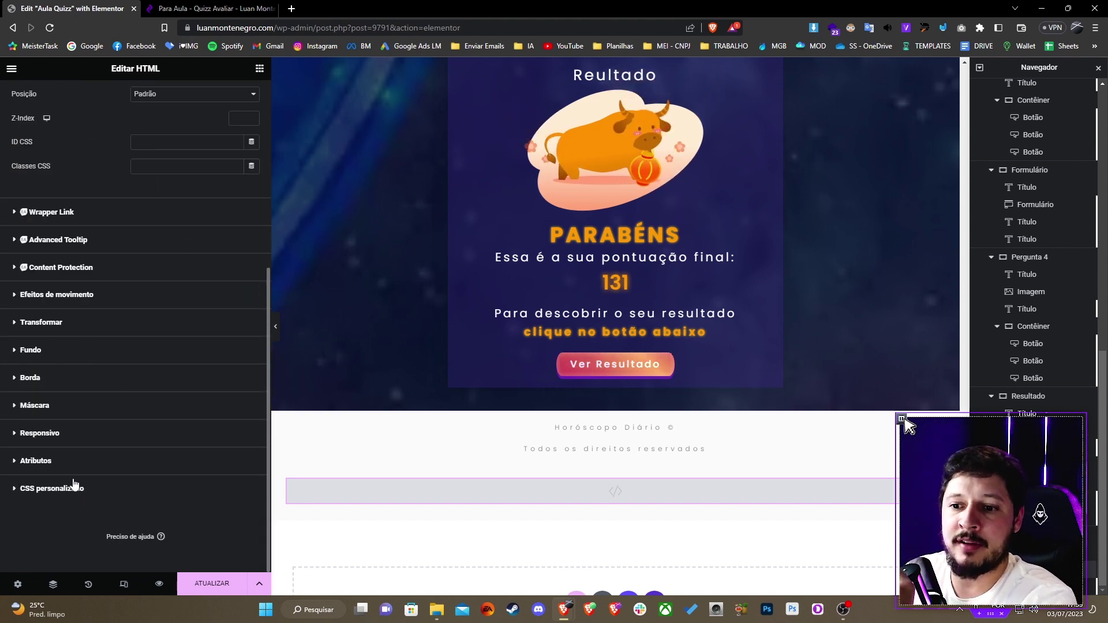
click(74, 488)
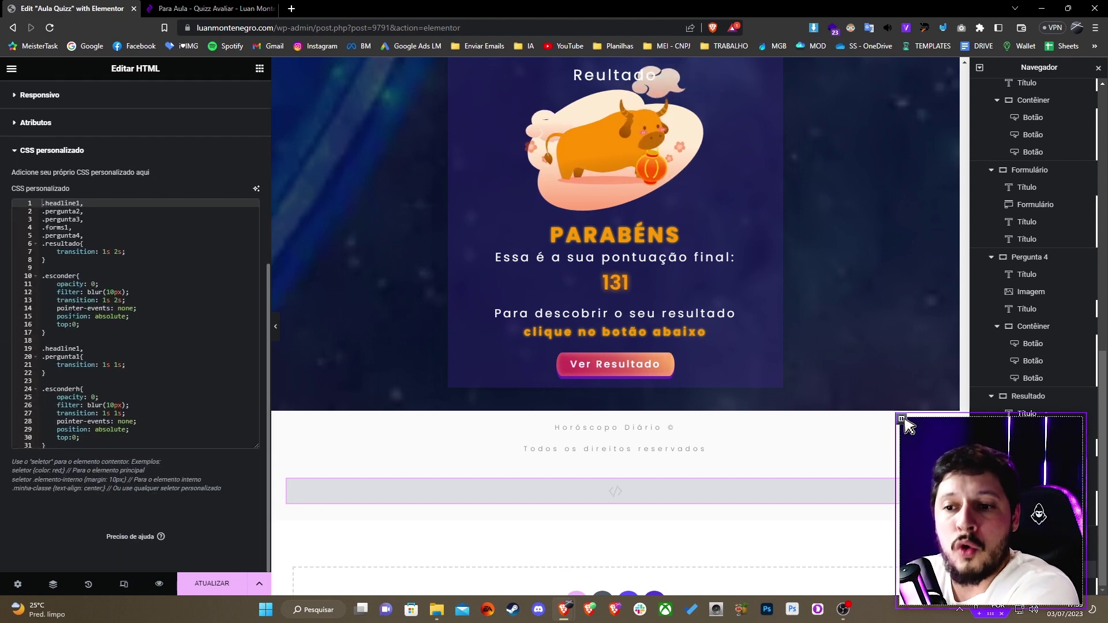
click(66, 268)
double_click(61, 389)
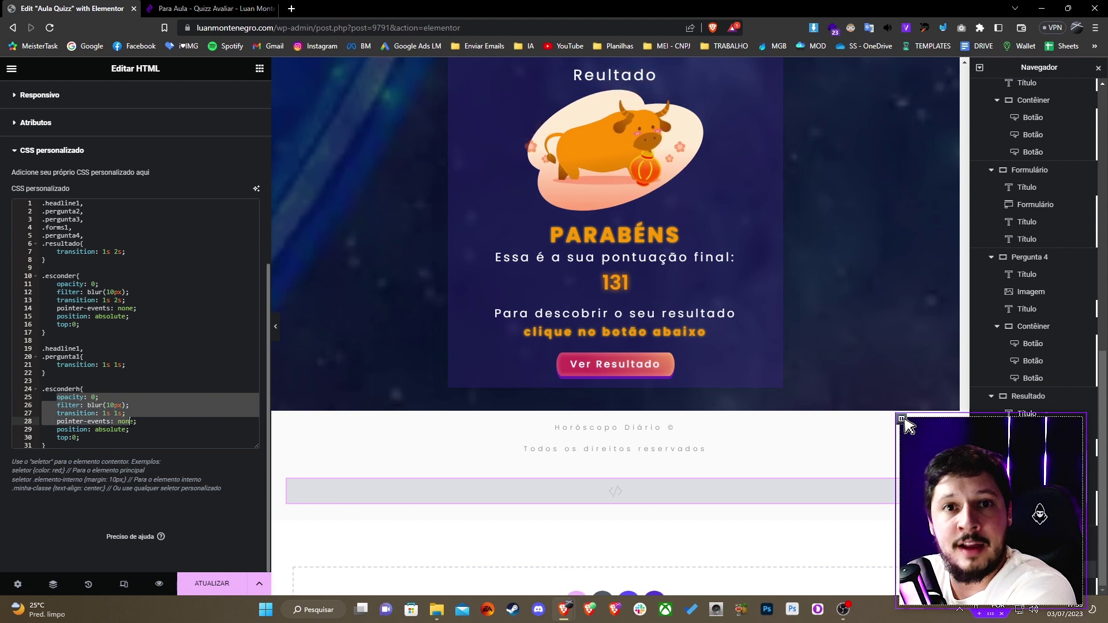
click(118, 421)
drag(87, 243, 42, 200)
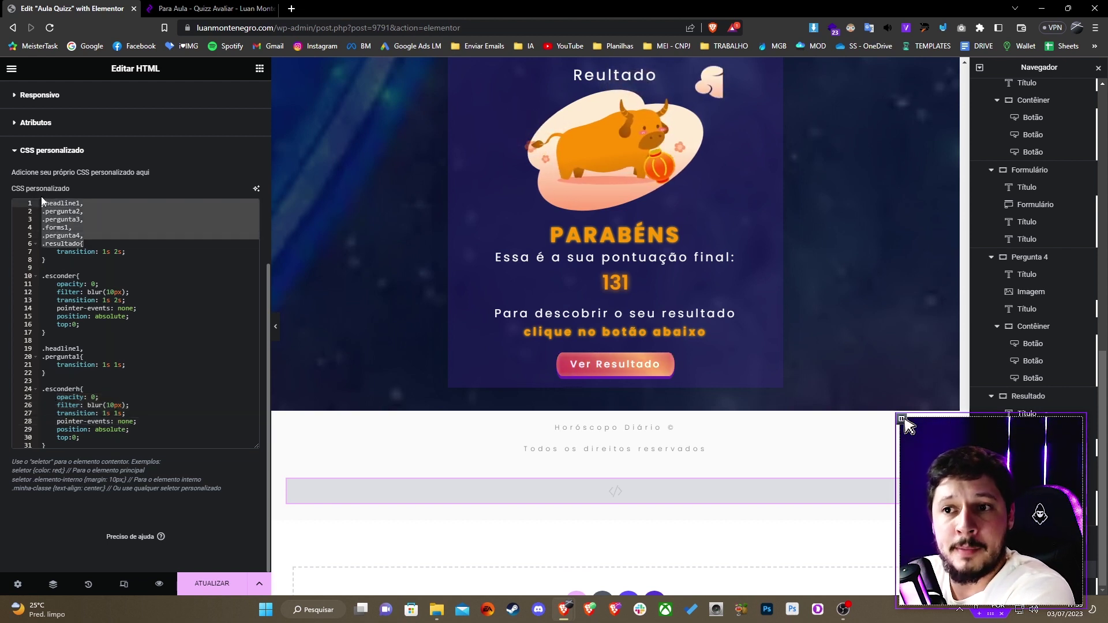
triple_click(76, 251)
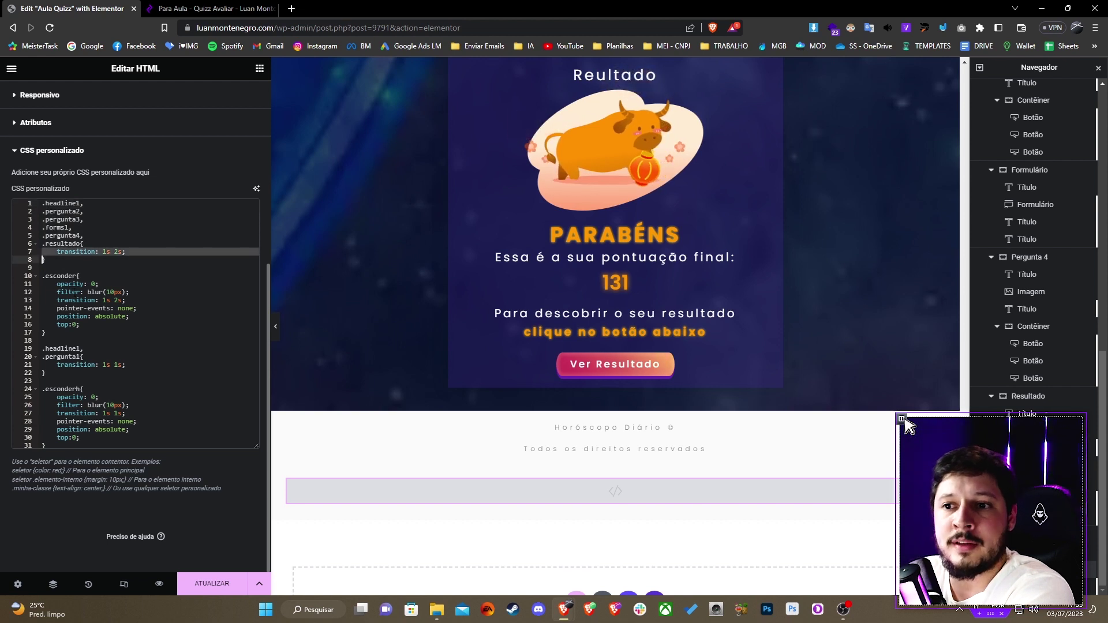
click(72, 300)
click(54, 277)
click(80, 283)
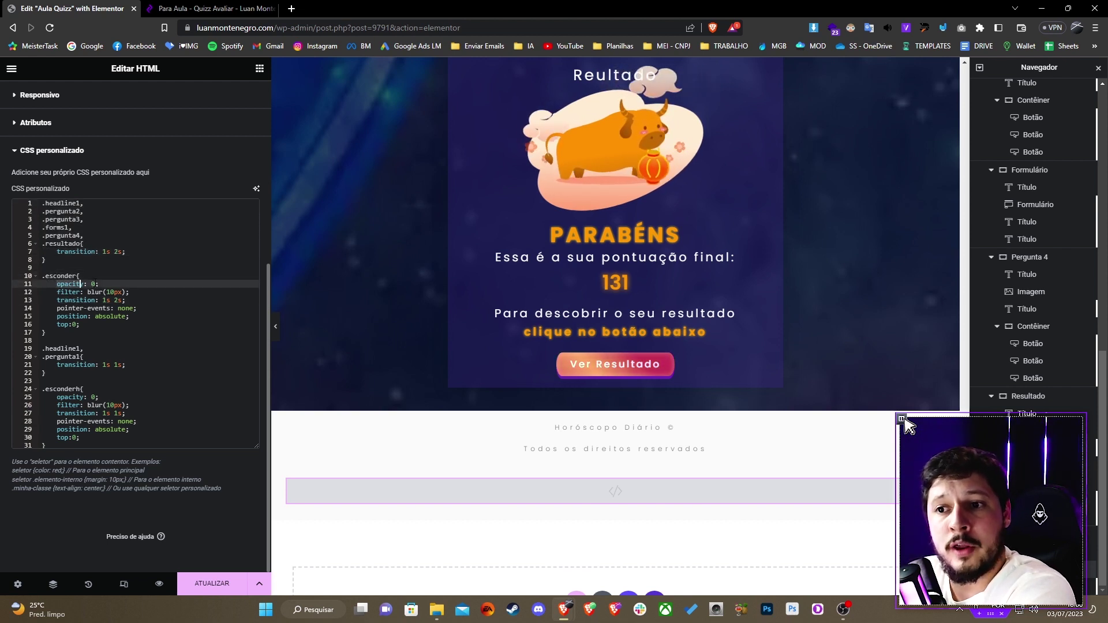
click(80, 389)
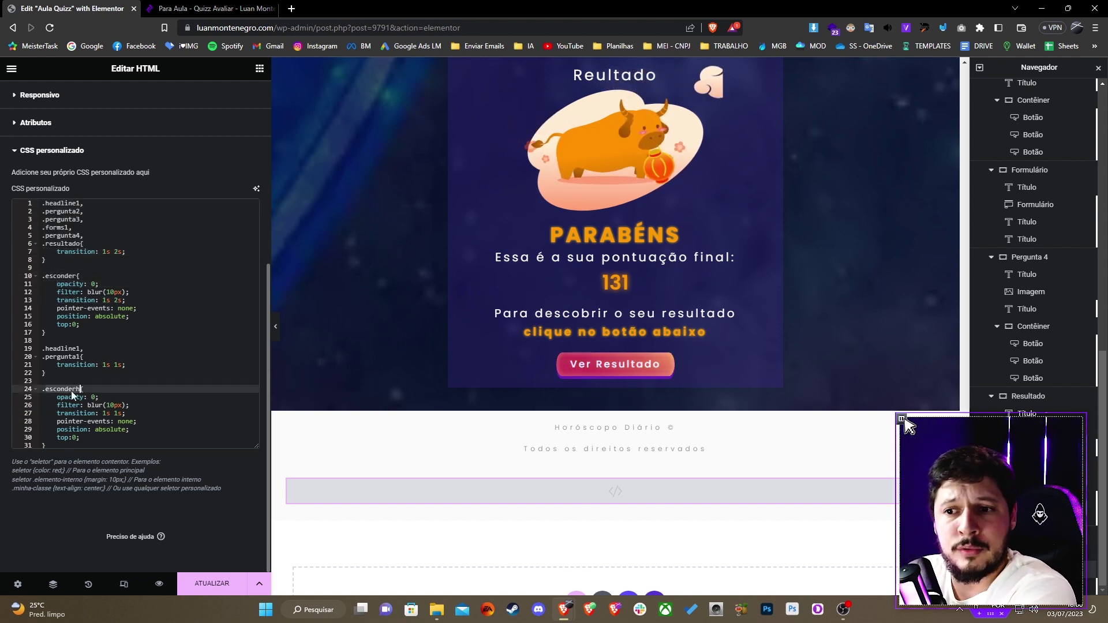
drag(57, 397, 99, 405)
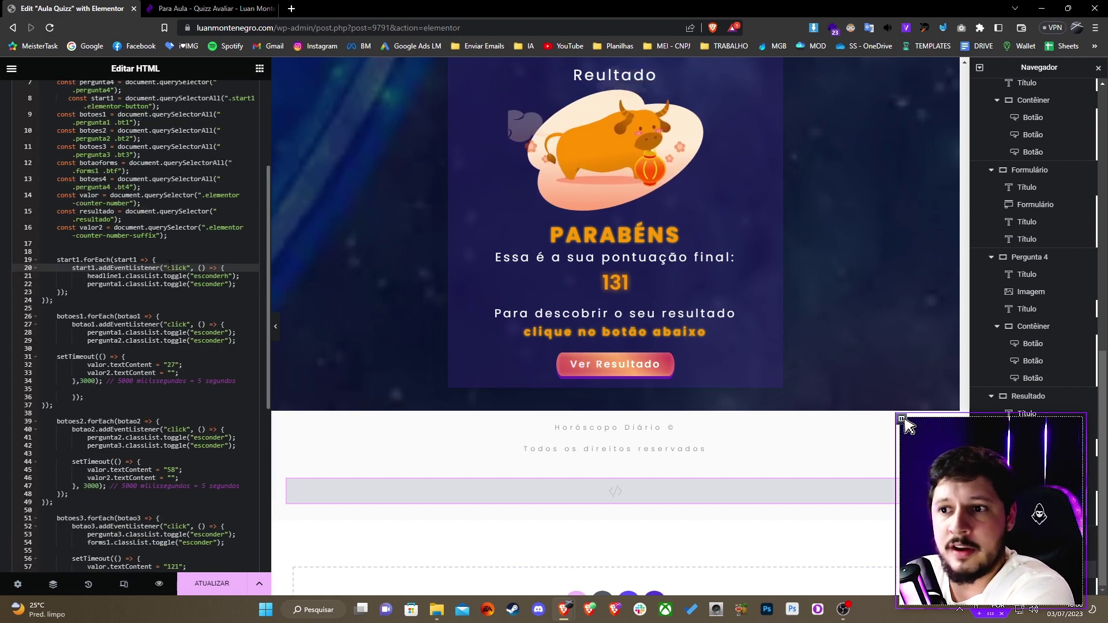
Step: Review line by line how the start1 click listener toggles esconderh on headline1 and esconder on pergunta1
double_click(169, 266)
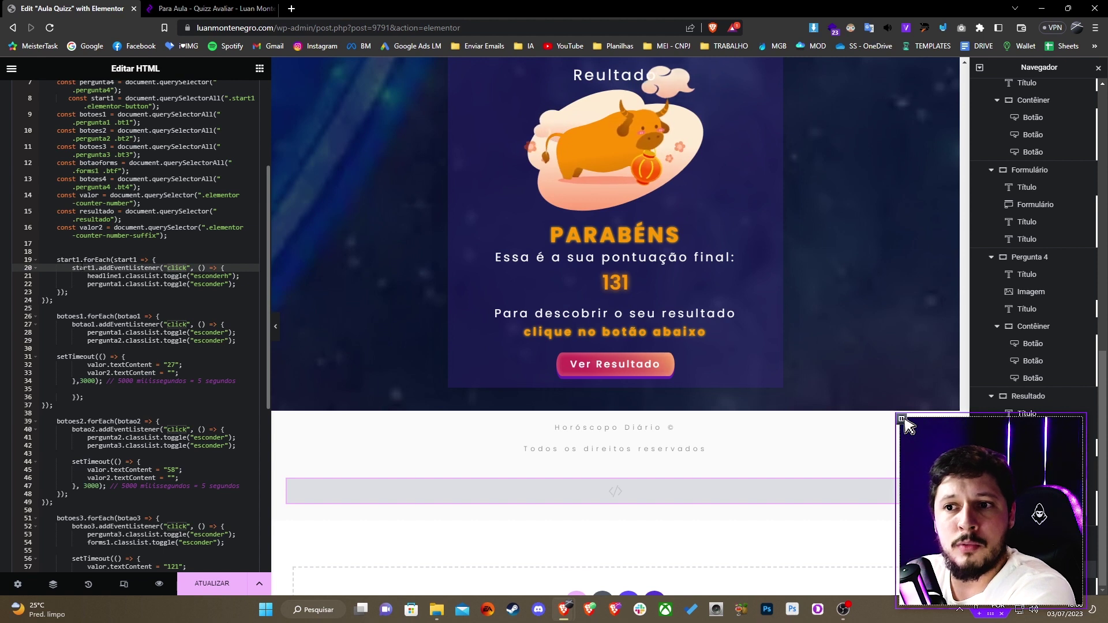
click(72, 268)
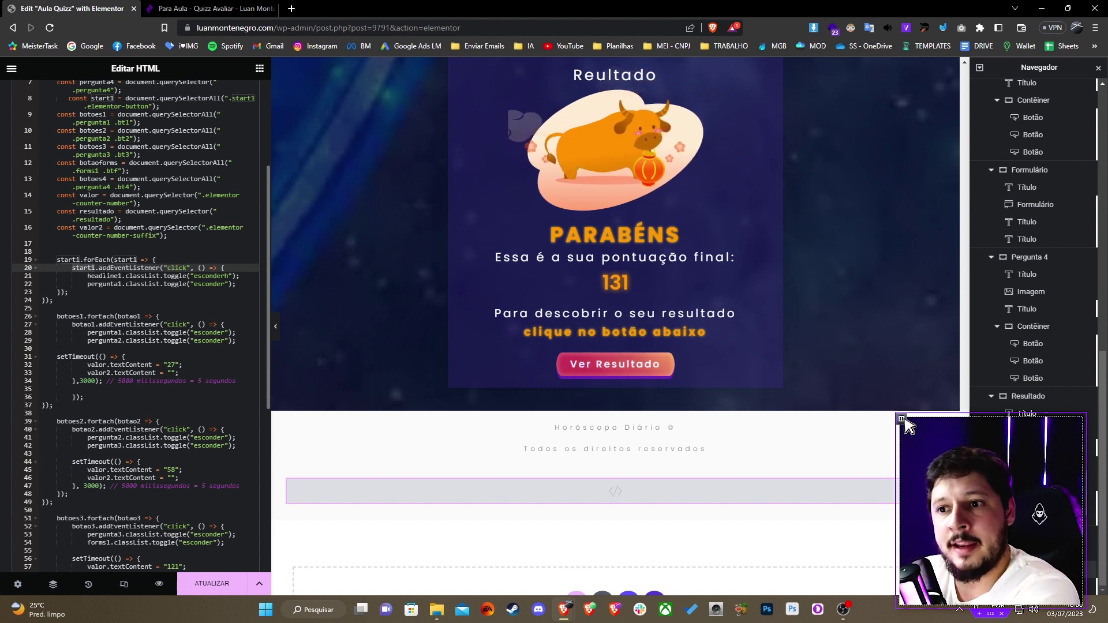
double_click(103, 273)
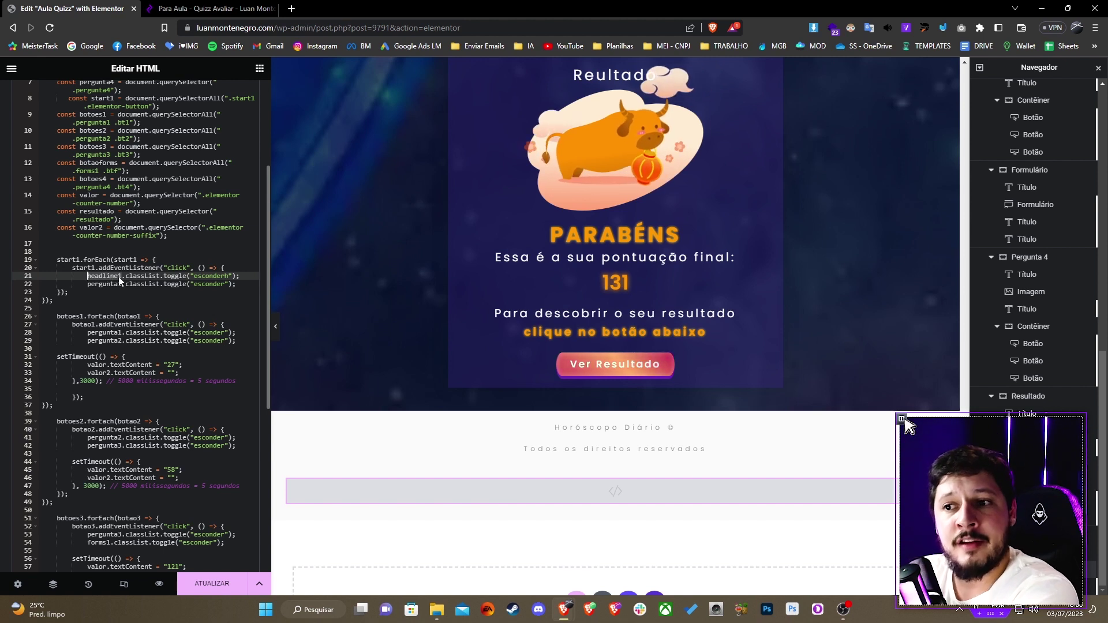
click(202, 276)
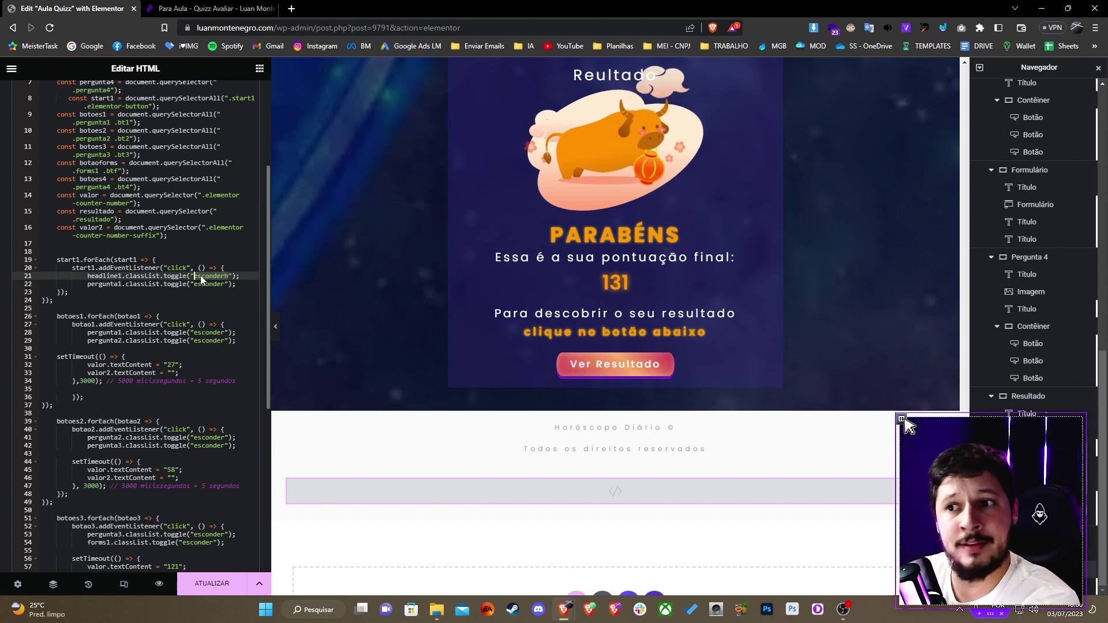
click(102, 284)
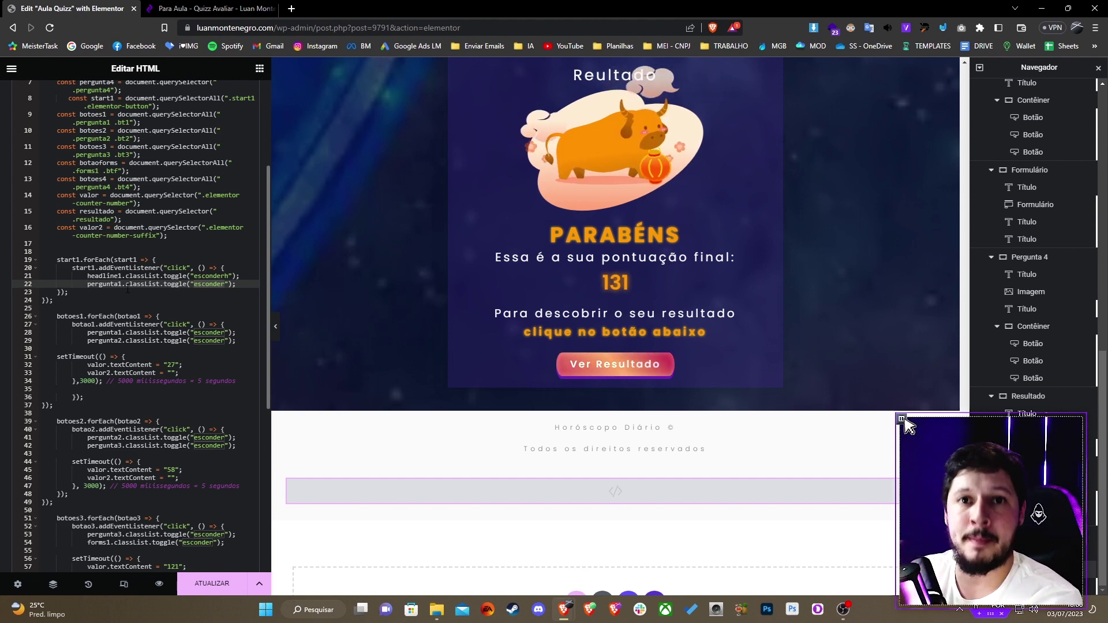
Step: Examine the botoes1 click handler and its toggles of the esconder class on pergunta1 and pergunta2
scroll(118, 290, down, 2)
click(42, 251)
click(176, 267)
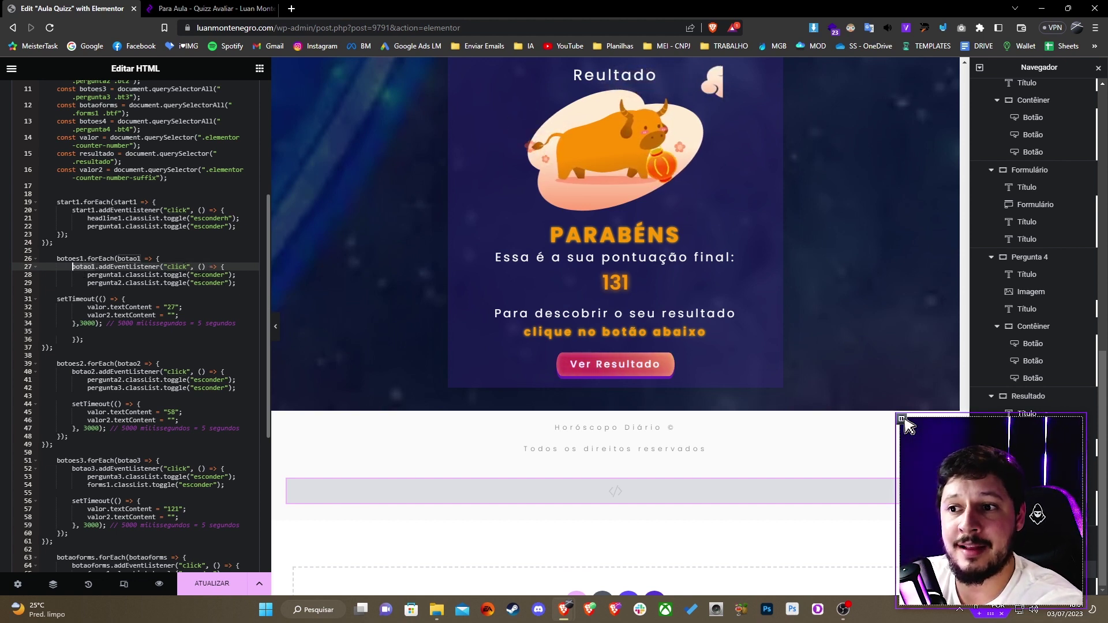
click(194, 274)
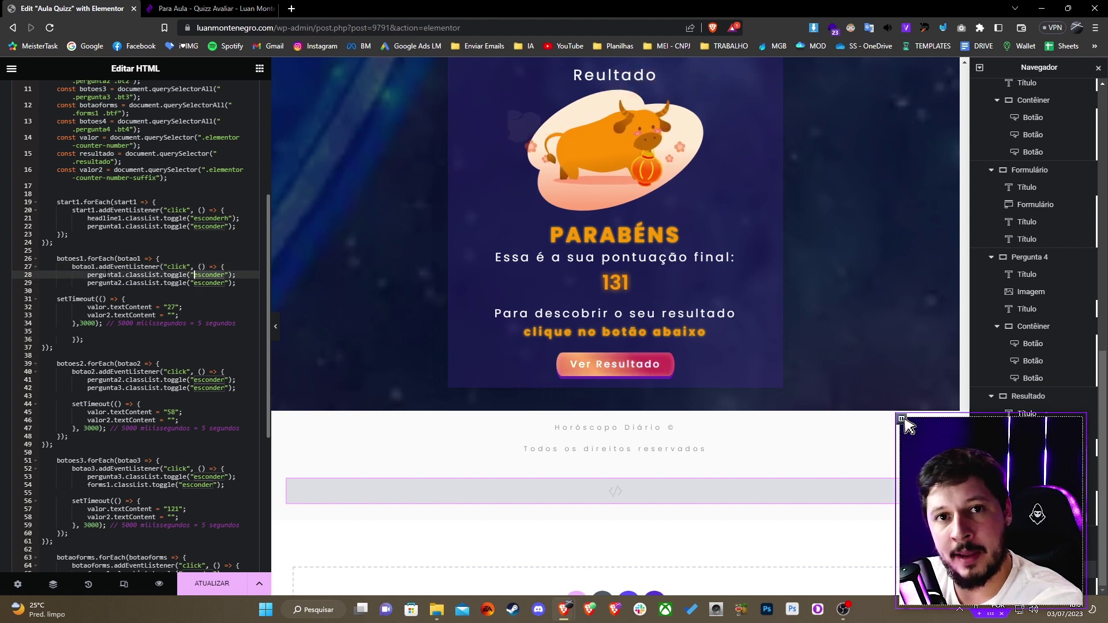
click(206, 283)
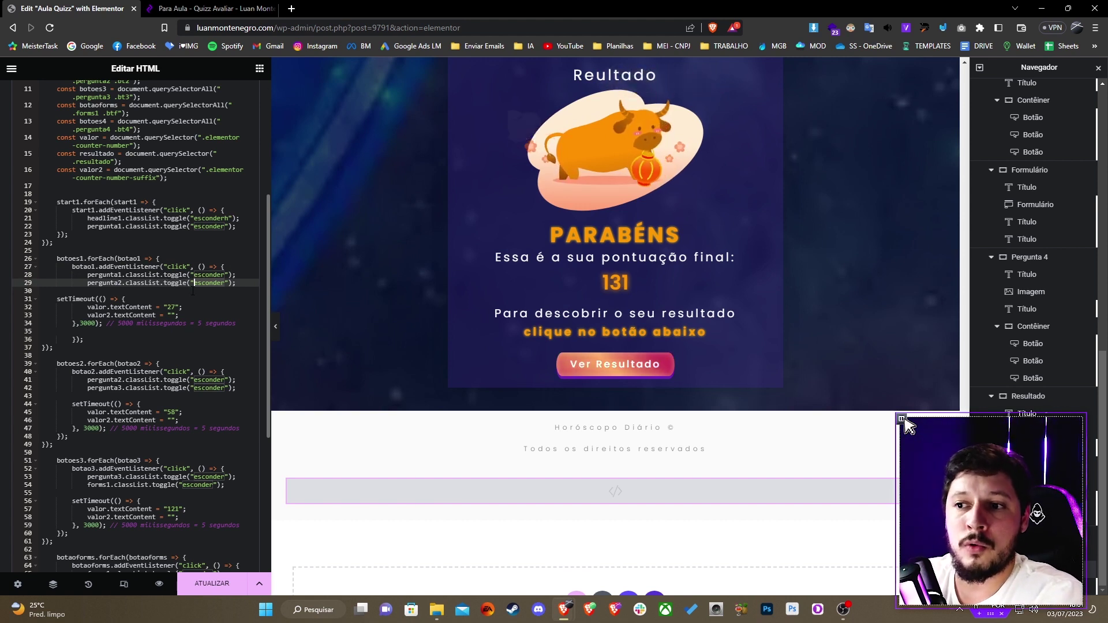
key(Home)
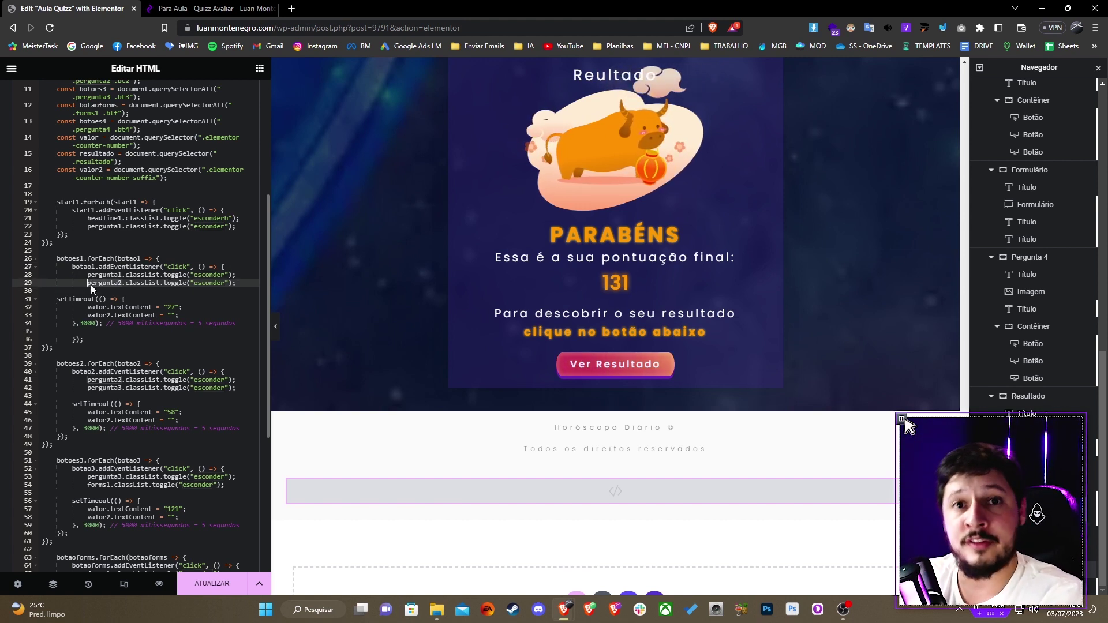
click(99, 266)
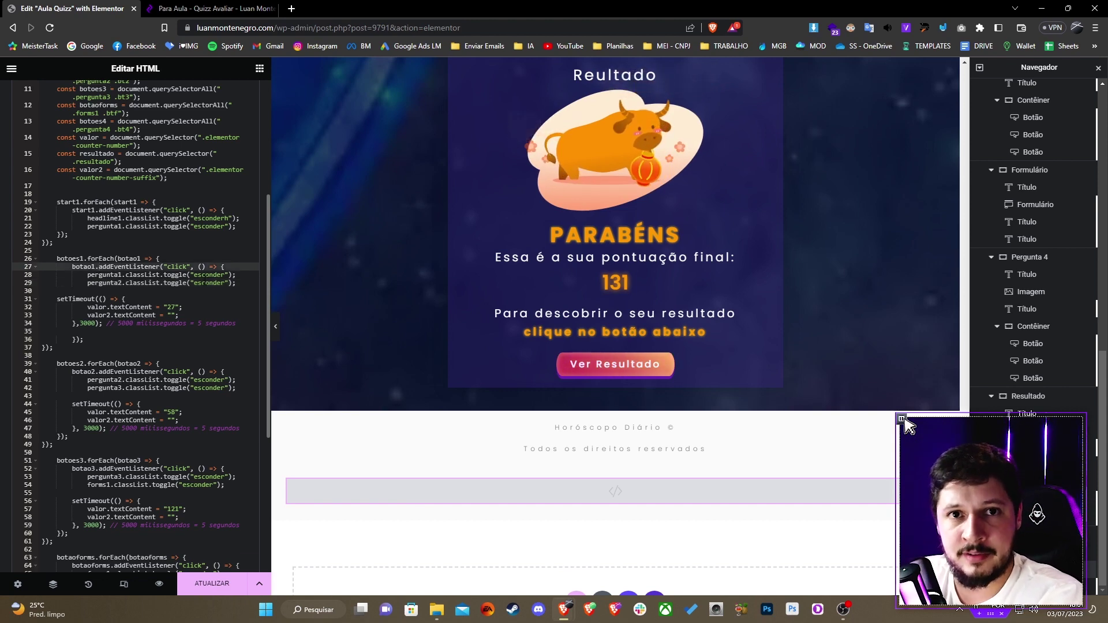
Step: Examine the botoes1 setTimeout block's valor and valor2 text assignments and locate the Score counter in the page header
scroll(180, 272, down, 1)
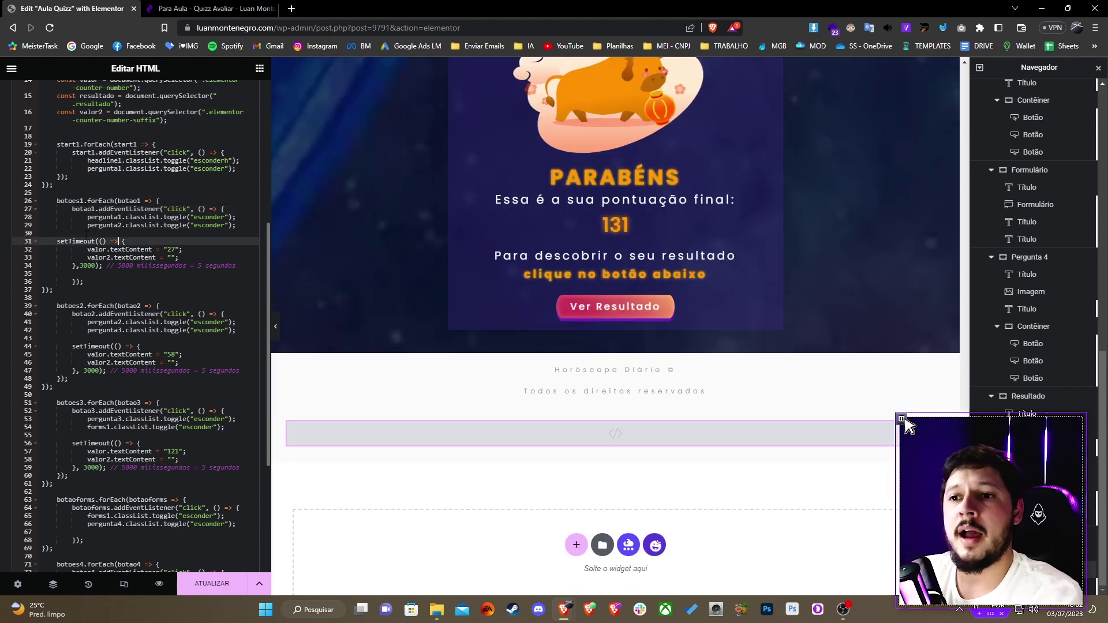
click(63, 234)
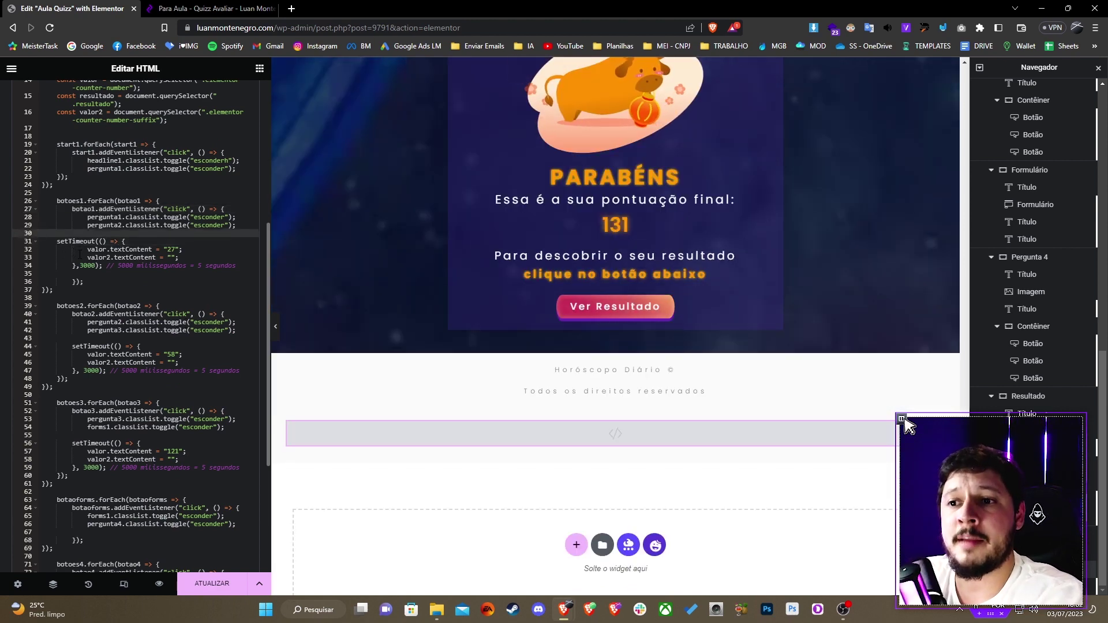
click(107, 249)
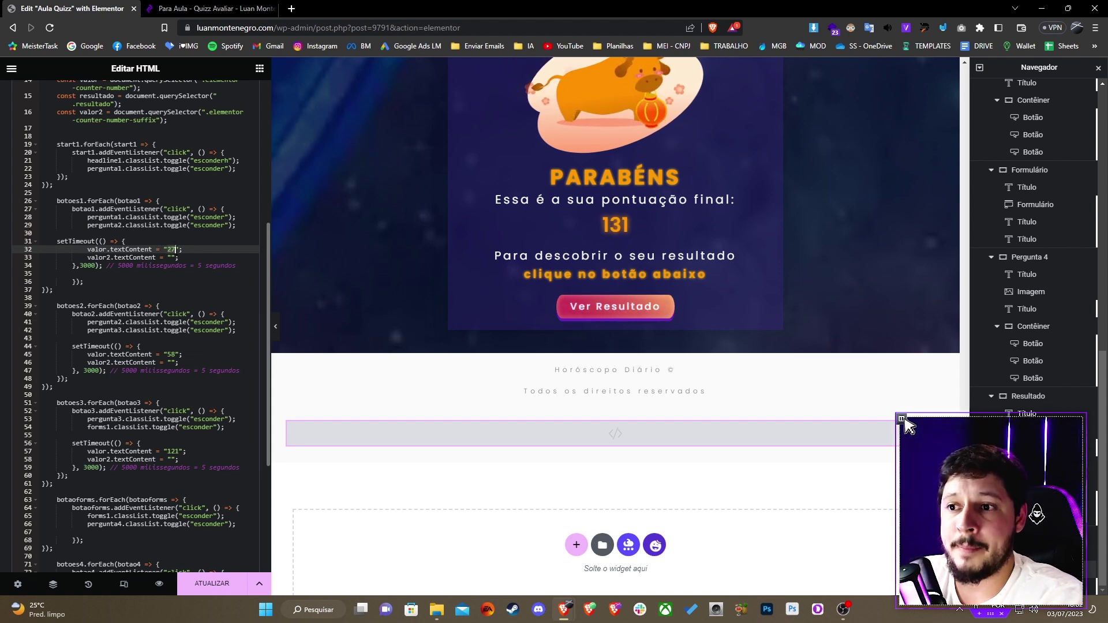
key(Down)
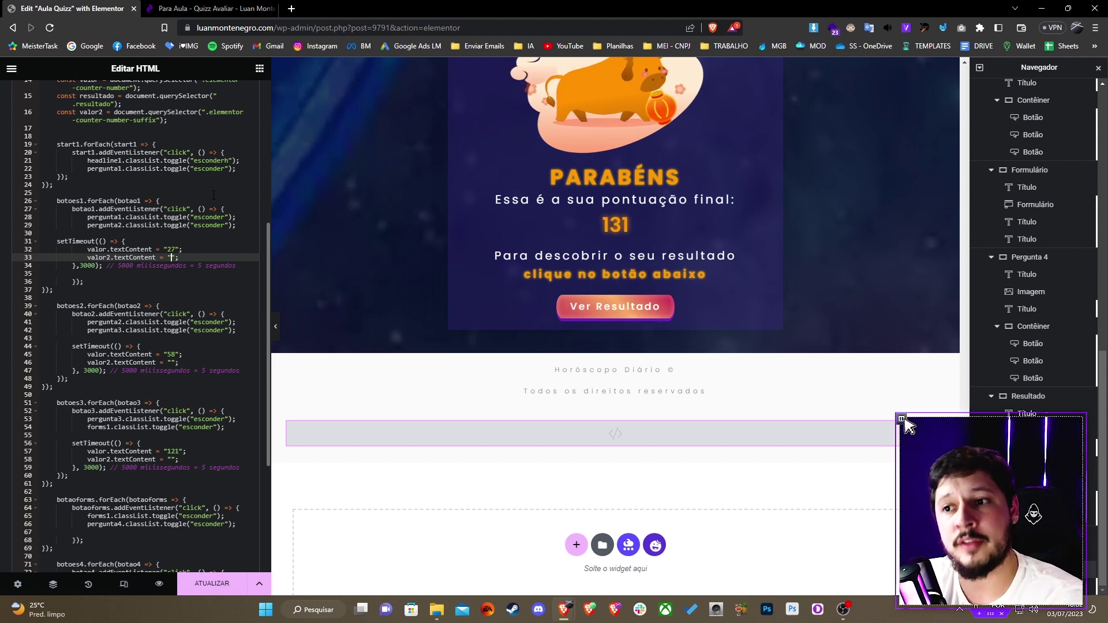
scroll(410, 235, up, 4)
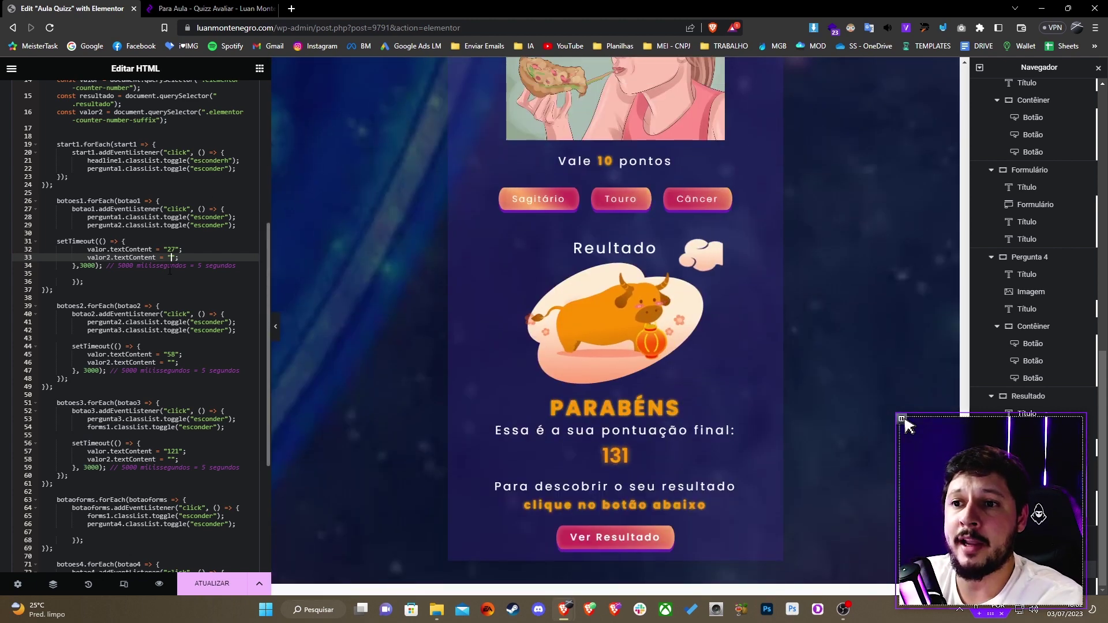
Step: Trace the botoes1 handler from the click listener through the score update to the setTimeout delay
click(73, 198)
click(84, 212)
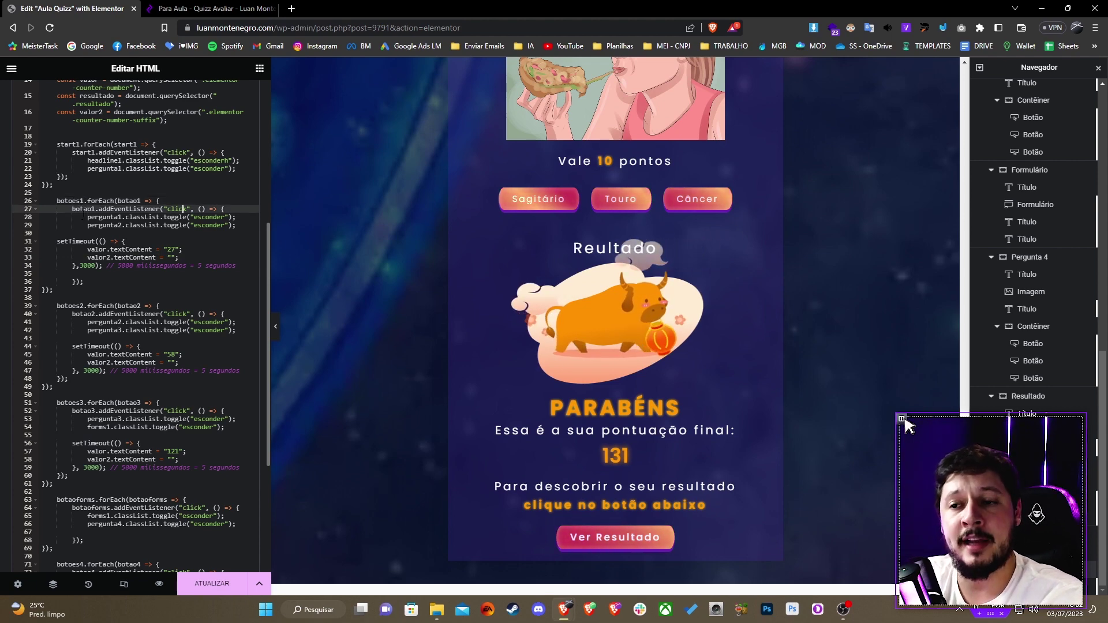
click(186, 217)
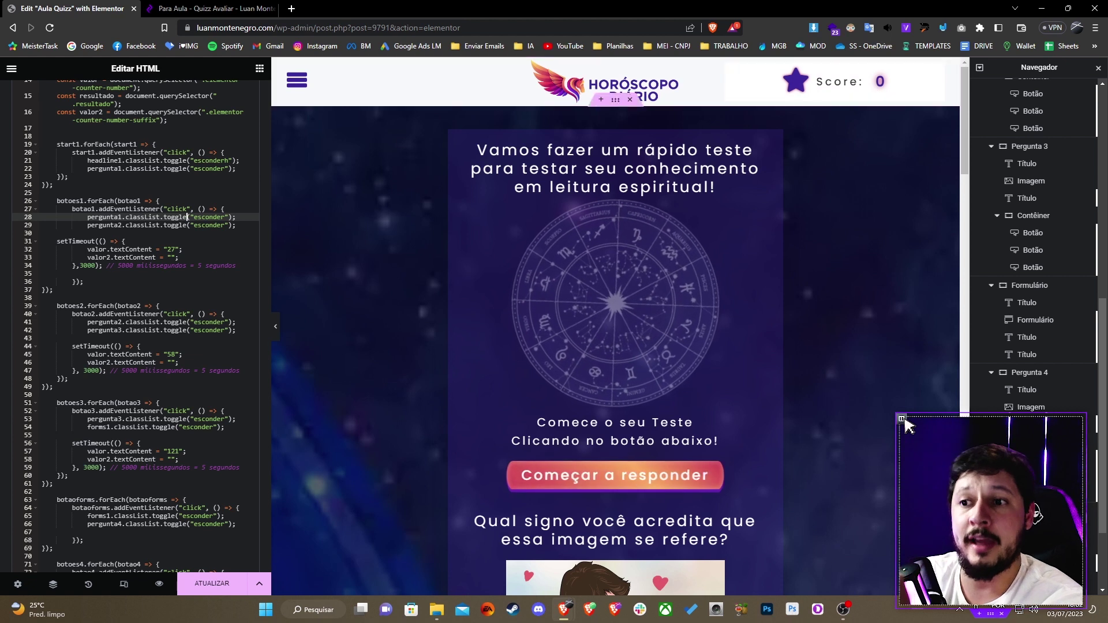
key(Down)
key(Down)
key(Down)
key(Down)
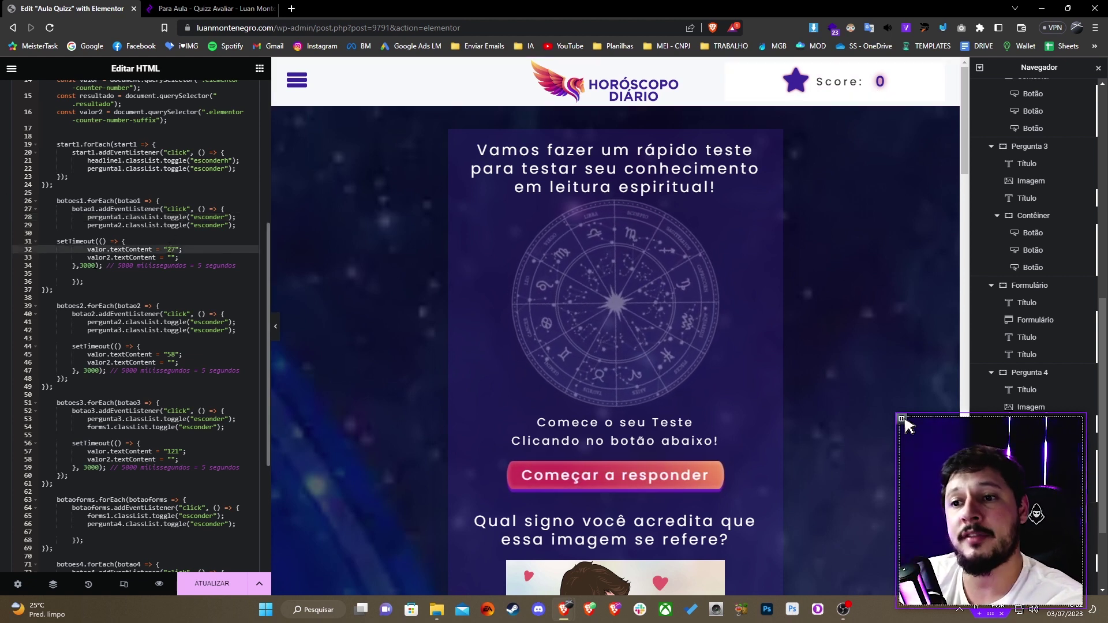
key(Down)
key(Down)
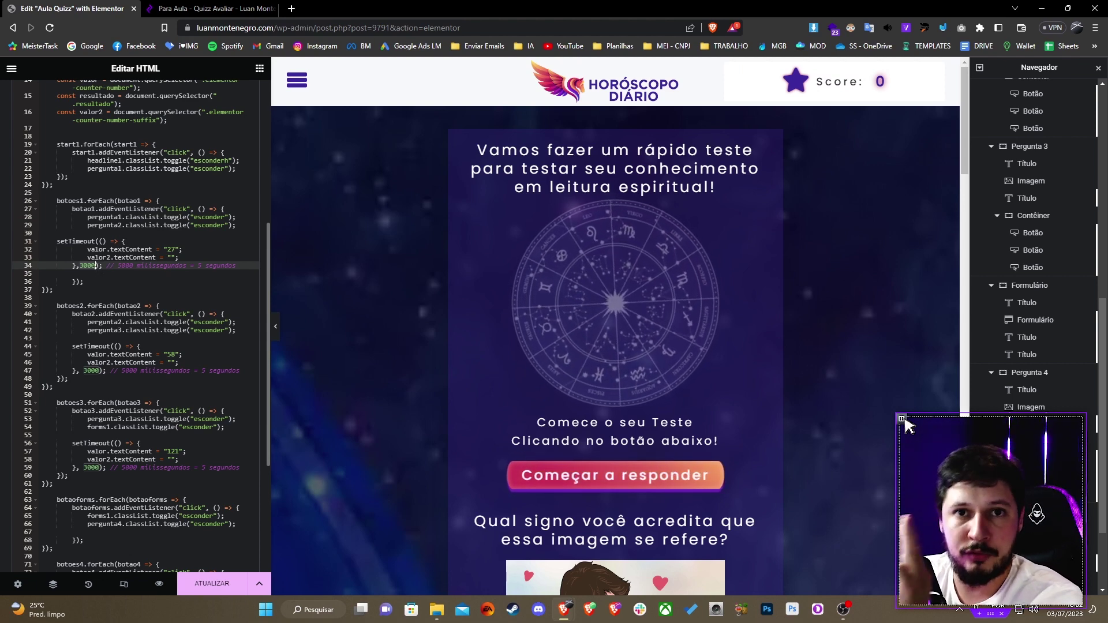
Step: Examine the botoes2 handler, covering its pergunta2 and pergunta3 toggles and the score value set in its setTimeout
scroll(135, 323, down, 2)
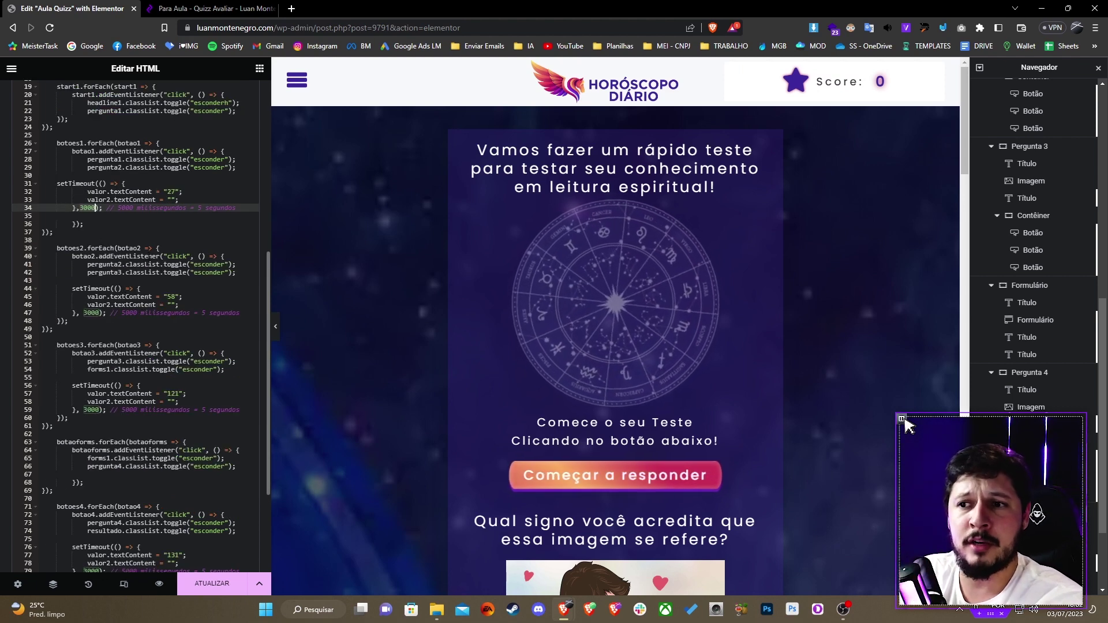
key(Down)
key(Down)
key(Down)
key(Down)
key(Down)
key(Down)
key(Down)
key(Down)
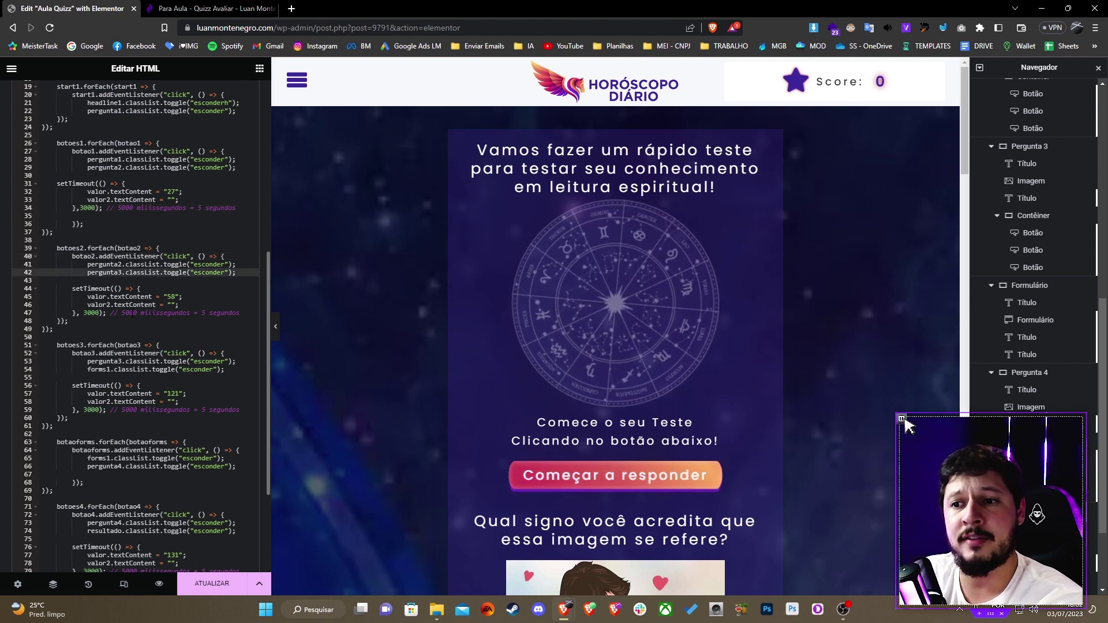
key(Down)
key(Down)
key(Down)
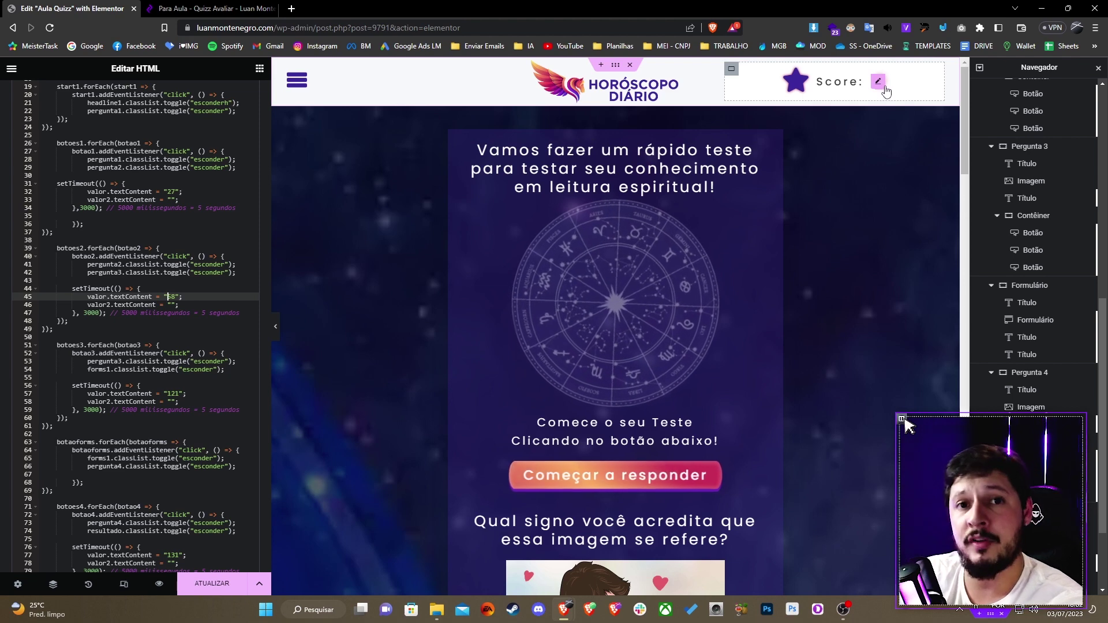
Step: Compare the points shown under the quiz questions with the valor.textContent scores in the botoes1 and botoes2 handlers
scroll(618, 212, down, 10)
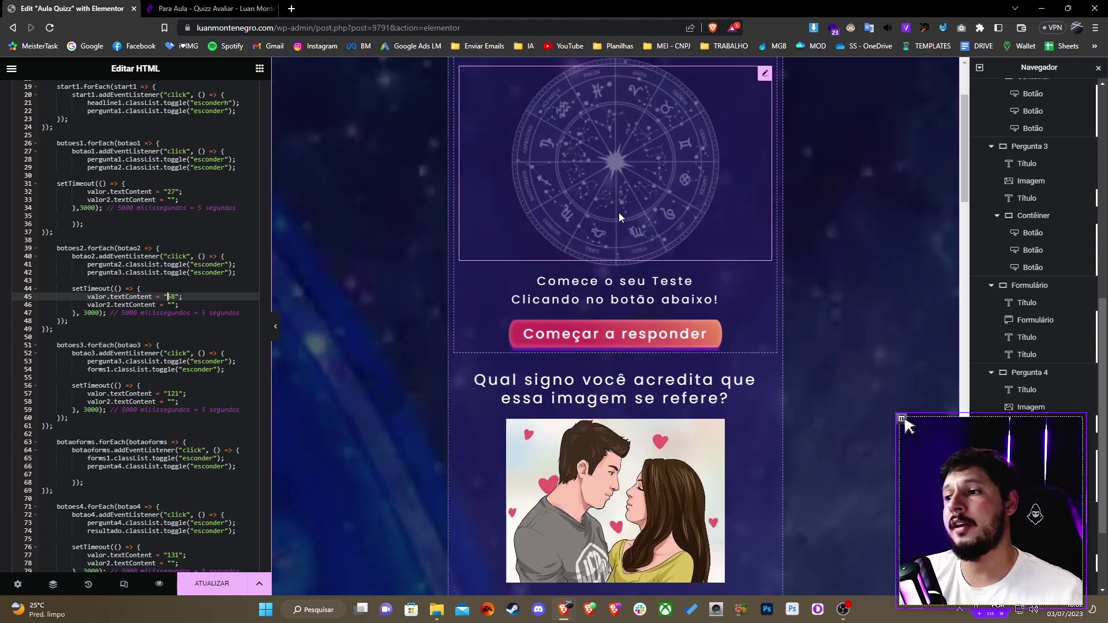
scroll(632, 257, up, 4)
scroll(576, 358, down, 1)
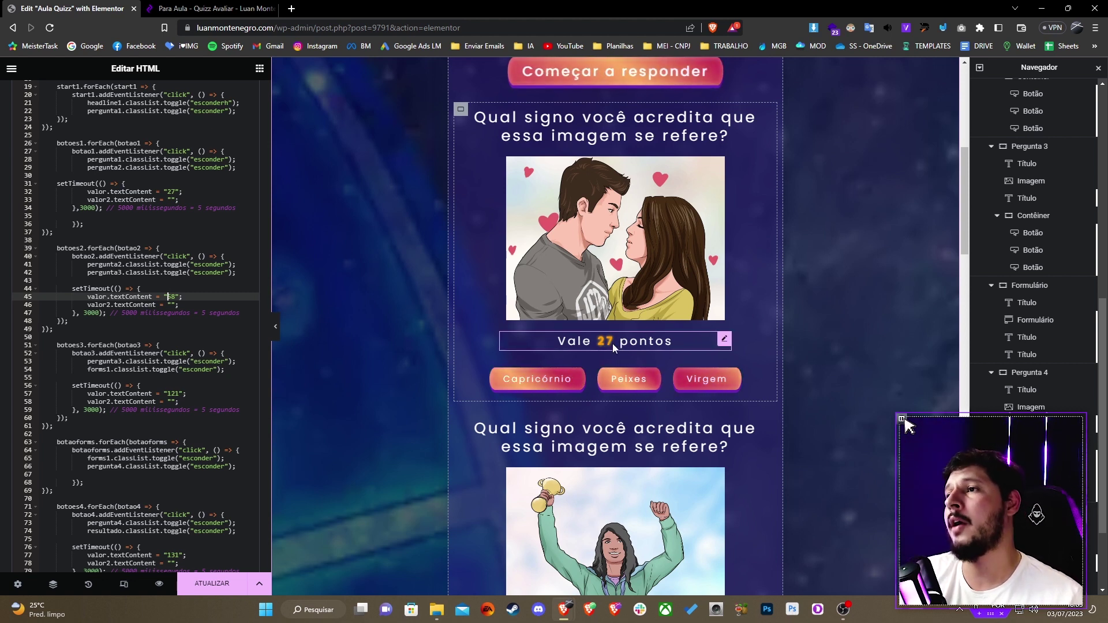
click(171, 193)
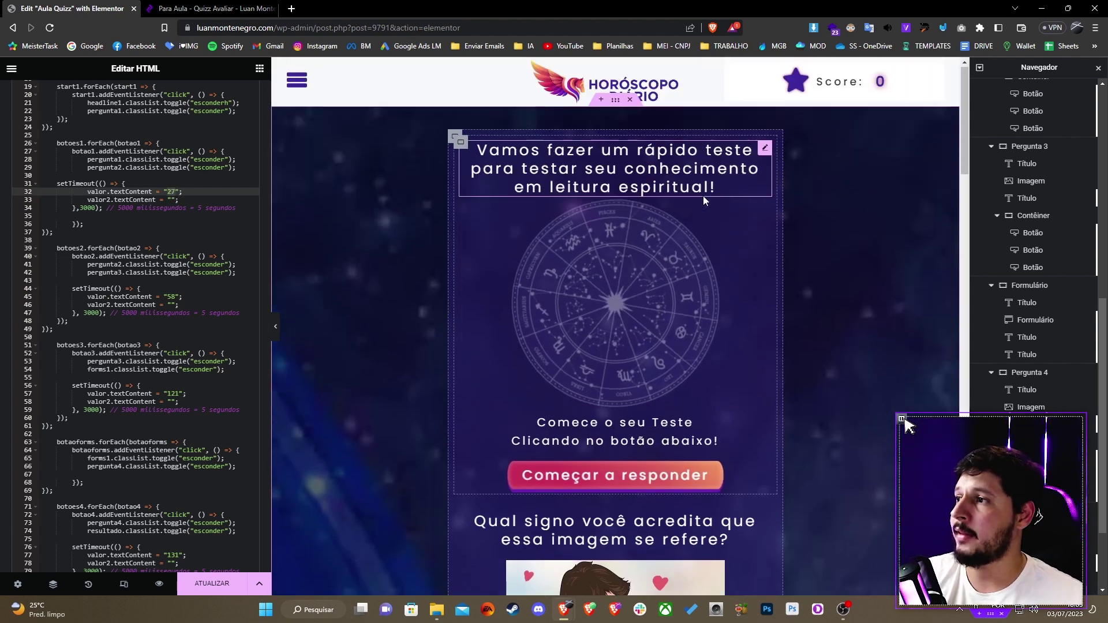
scroll(702, 195, down, 15)
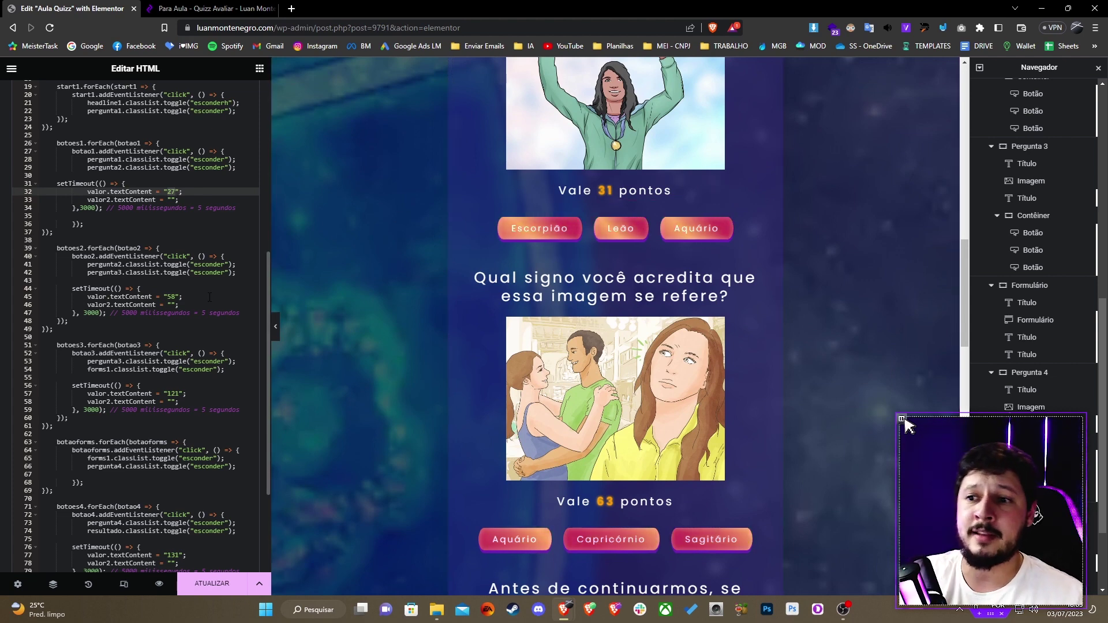
click(180, 296)
double_click(172, 297)
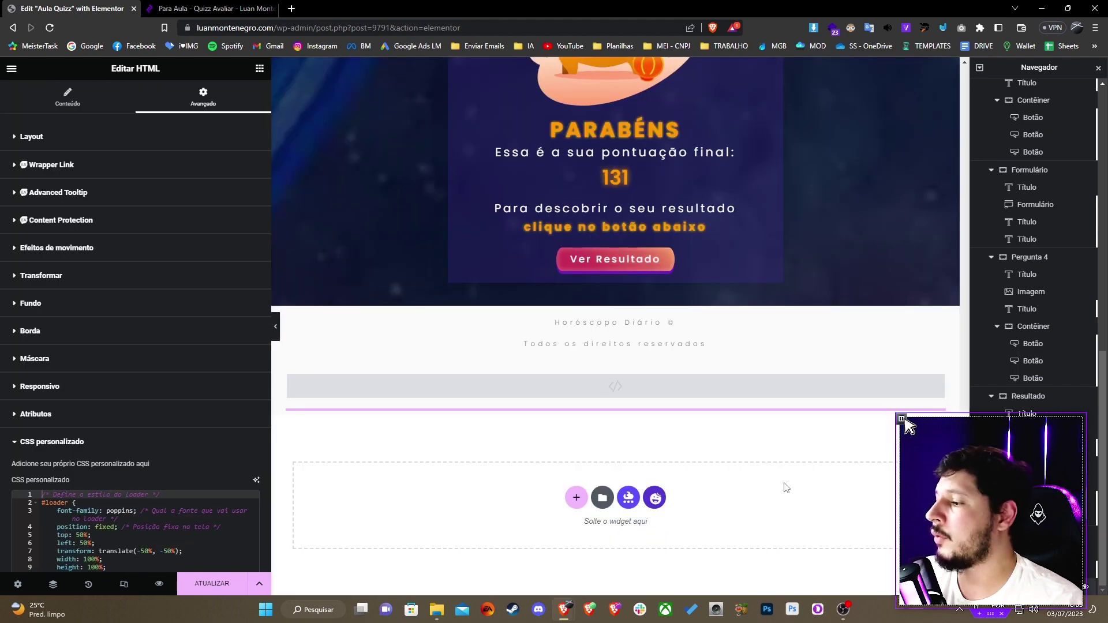
Step: Open the loader widget's HTML code and examine its image, loading text and showLoader script
click(75, 96)
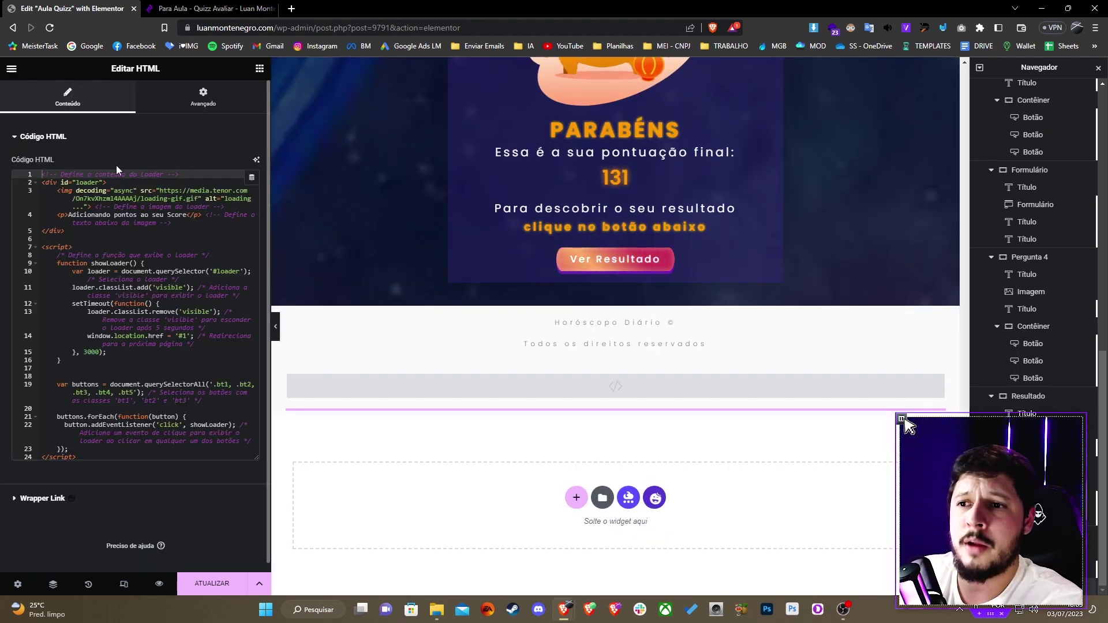
drag(90, 198, 145, 344)
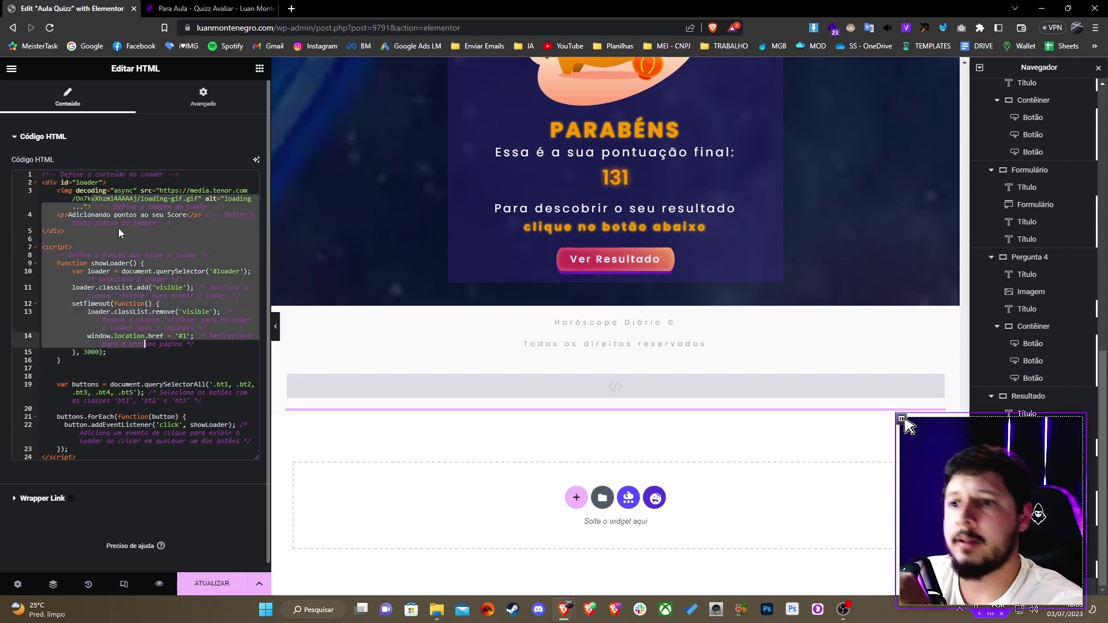
click(115, 214)
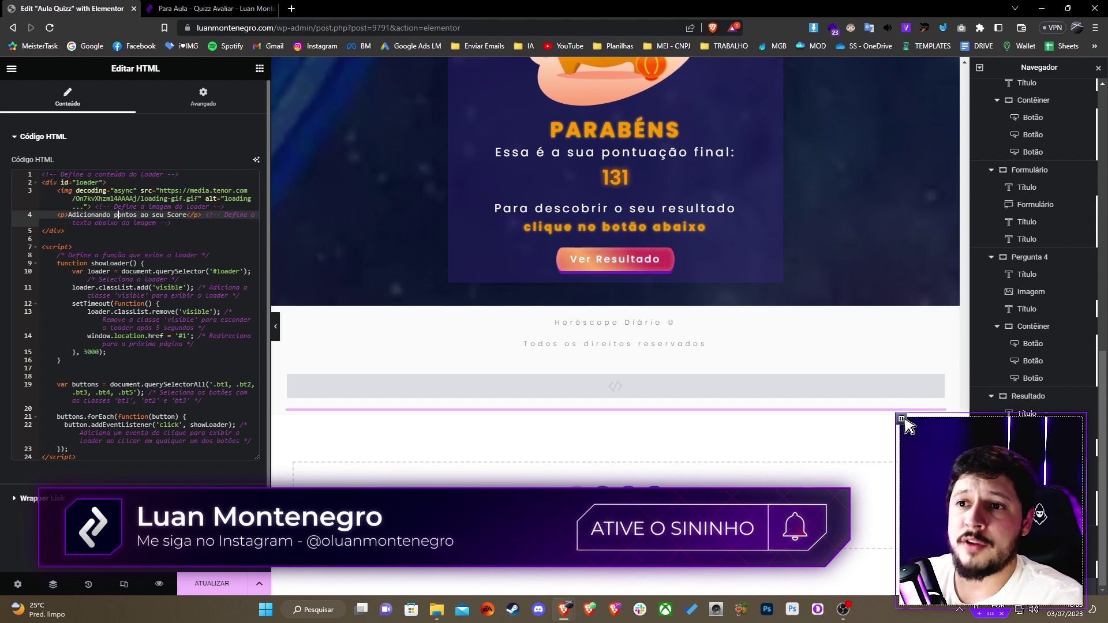
drag(41, 174, 232, 432)
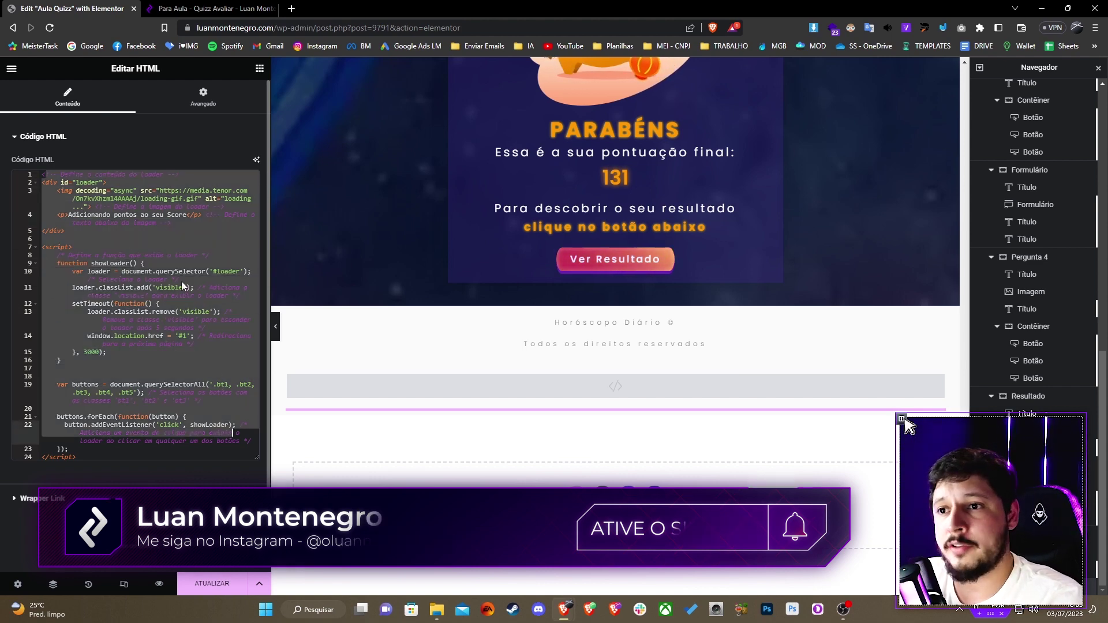
click(180, 278)
click(129, 231)
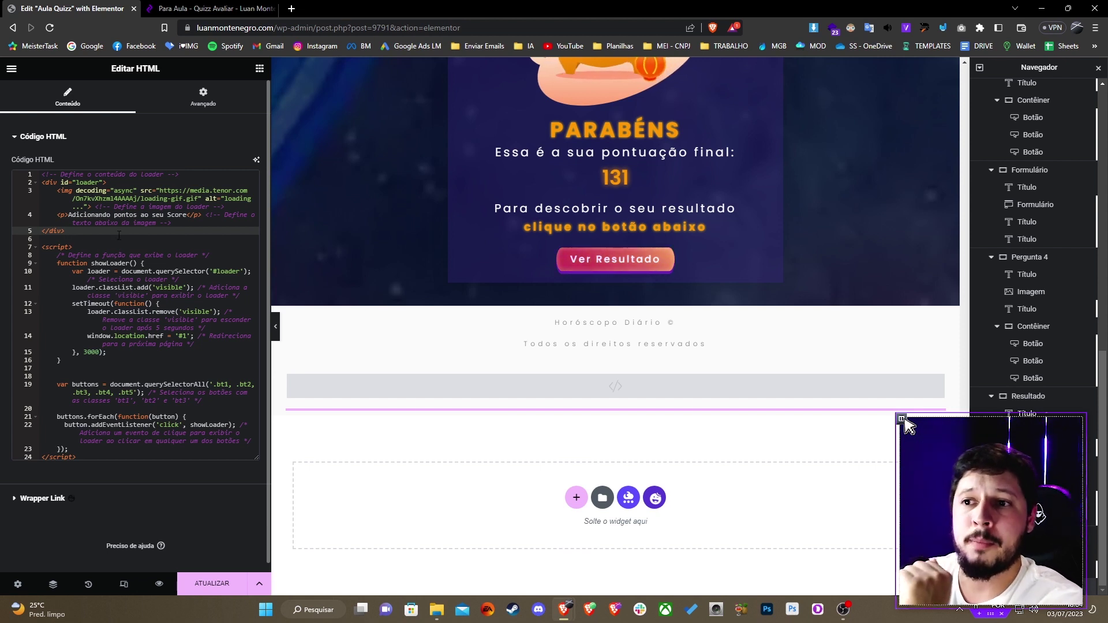
Step: Copy the loader image's GIF URL, preview it in a new browser tab, and return to the Elementor editor
drag(159, 190, 199, 198)
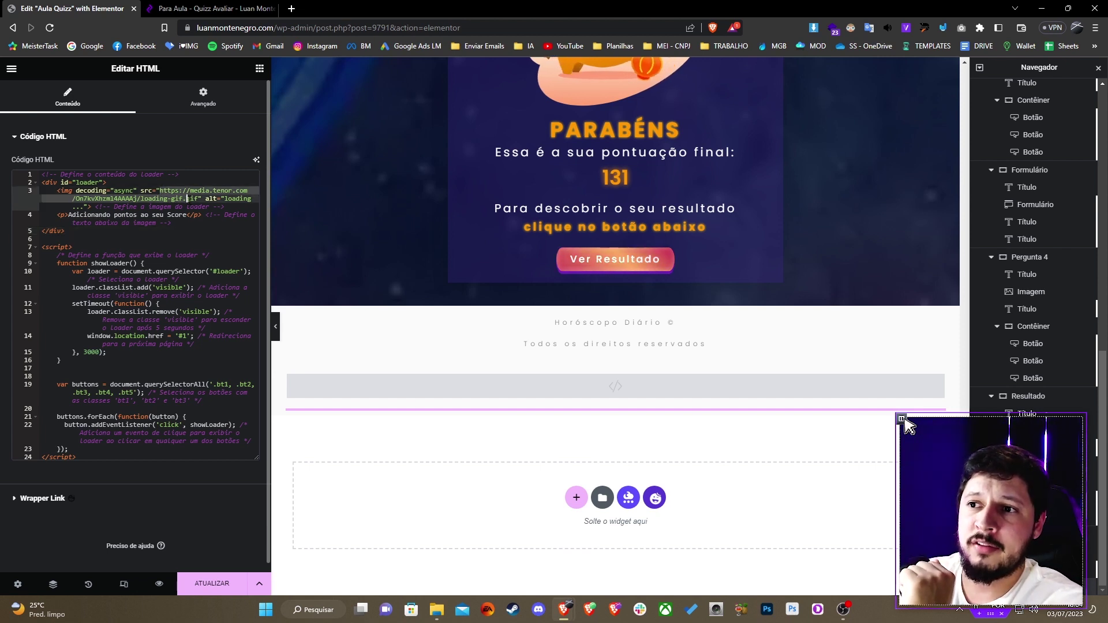
key(ctrl+c)
key(ctrl+t)
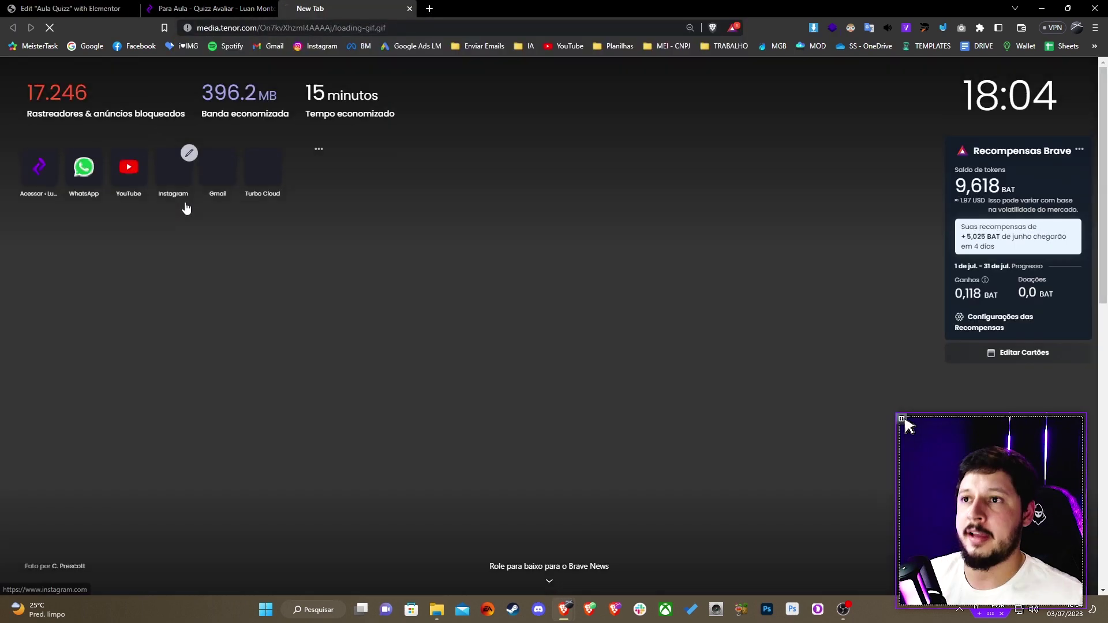
key(ctrl+v)
key(Return)
key(ctrl+w)
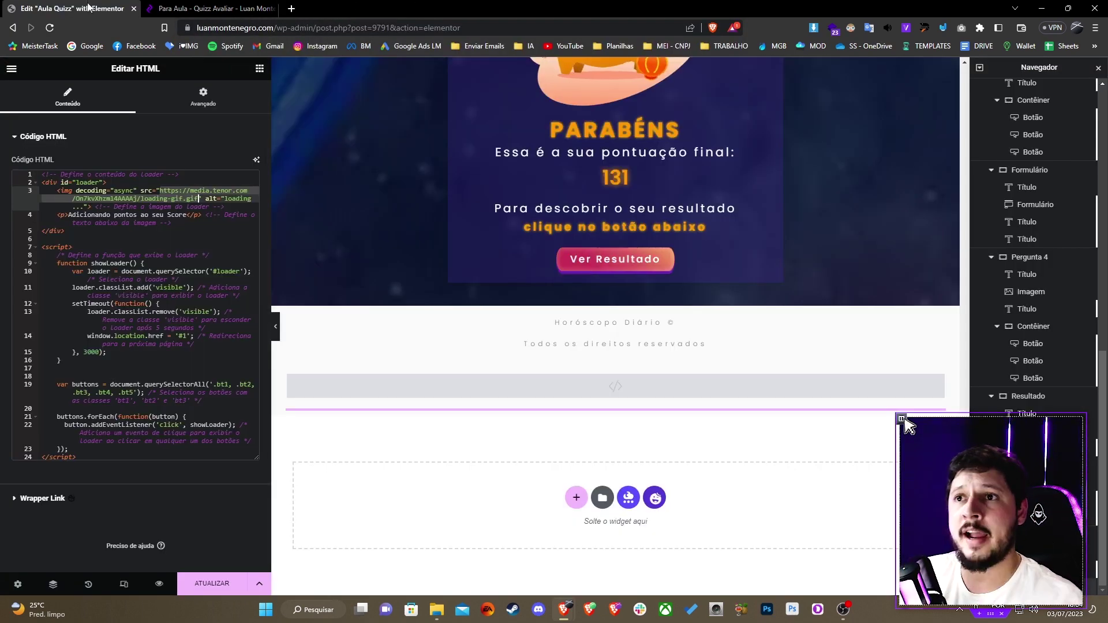
Step: Examine the loader's paragraph text, its redirect target and the 3000 ms timeout inside the showLoader function
click(85, 214)
click(183, 215)
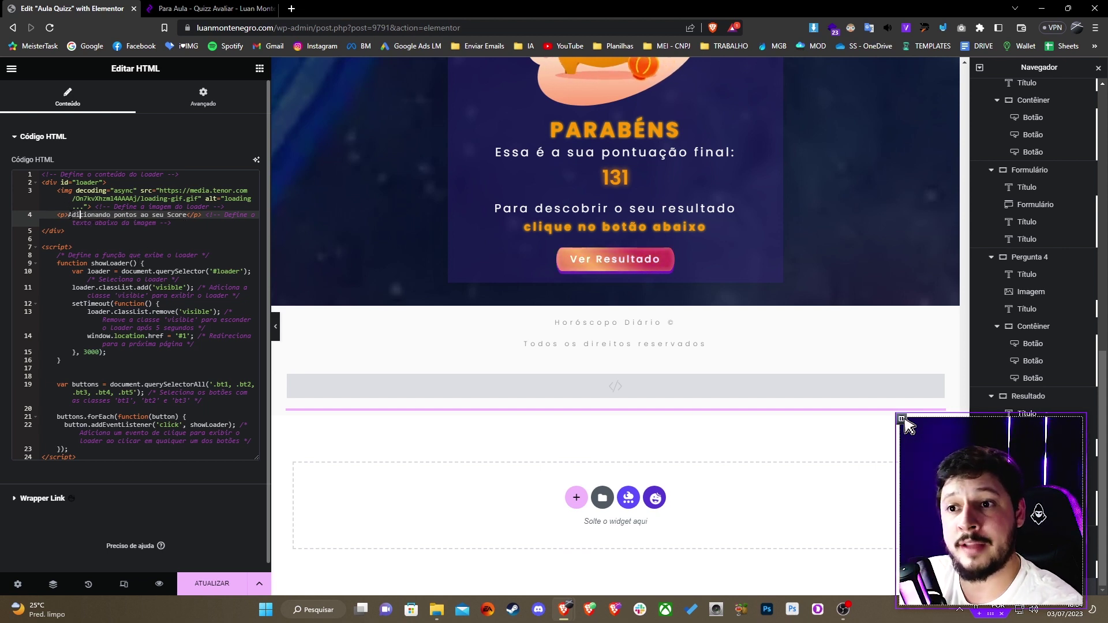
click(179, 336)
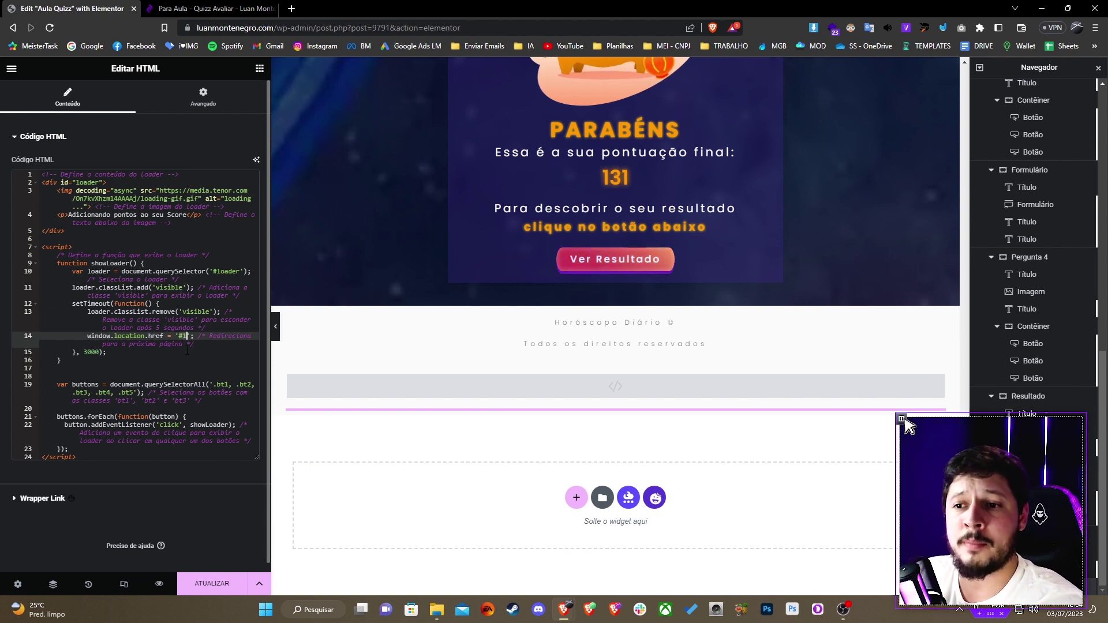
double_click(89, 353)
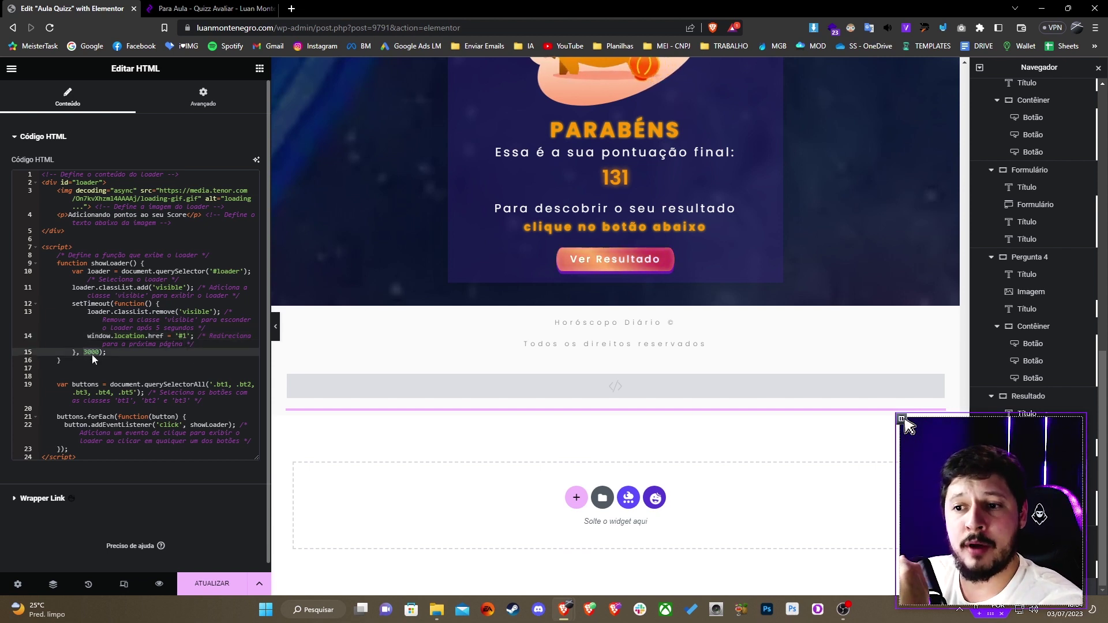
triple_click(88, 352)
double_click(87, 359)
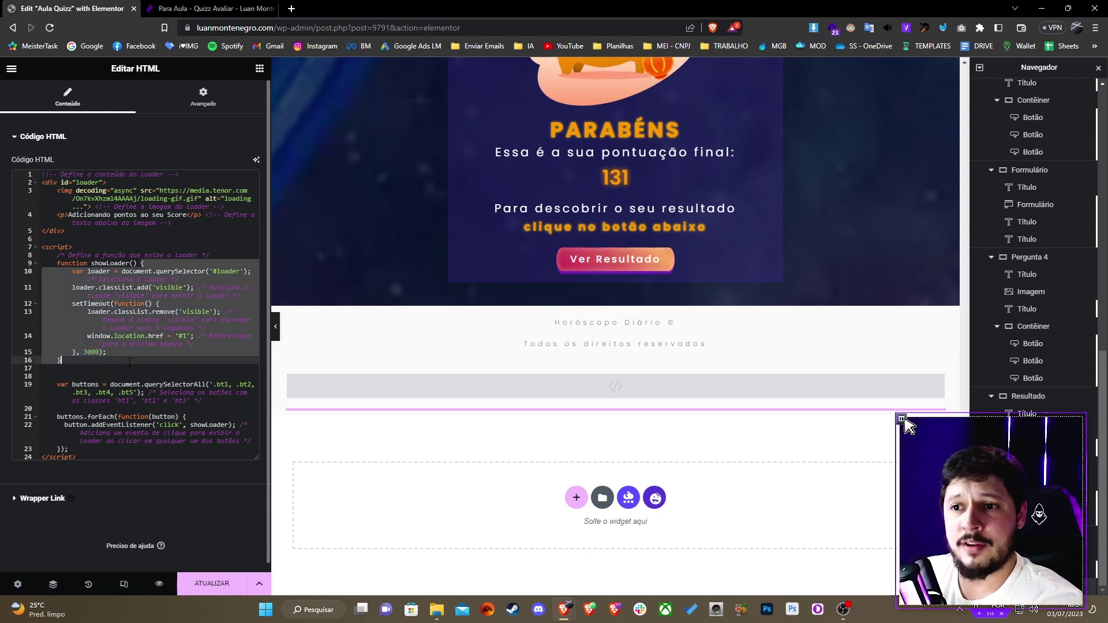
click(86, 350)
Step: Examine the querySelectorAll line that collects the button classes .bt1 to .bt5 in the loader script
click(125, 384)
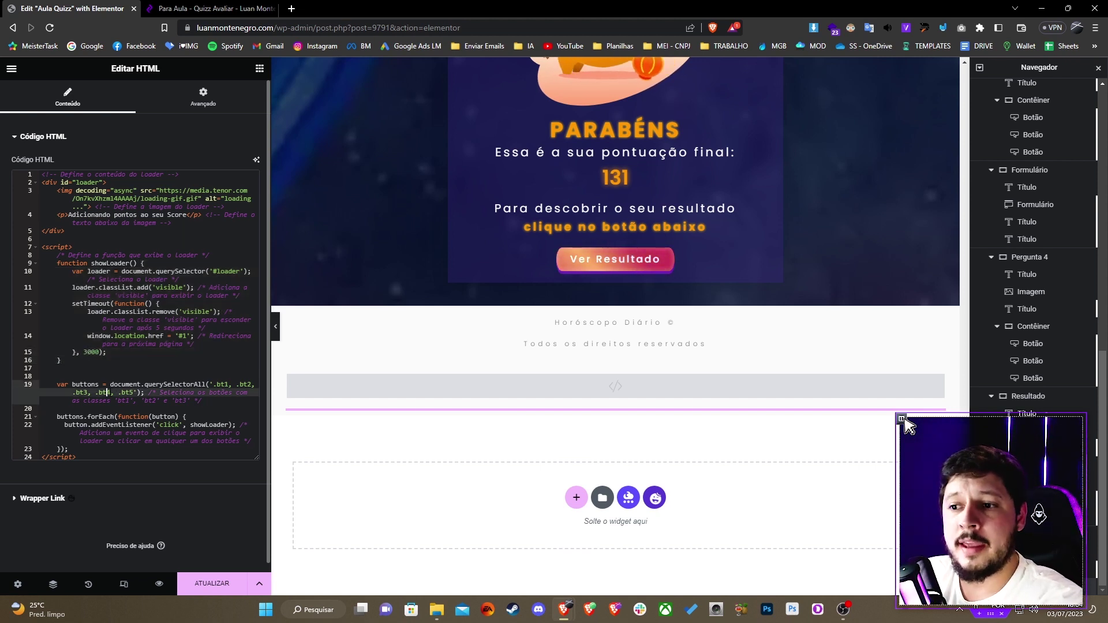
key(Right)
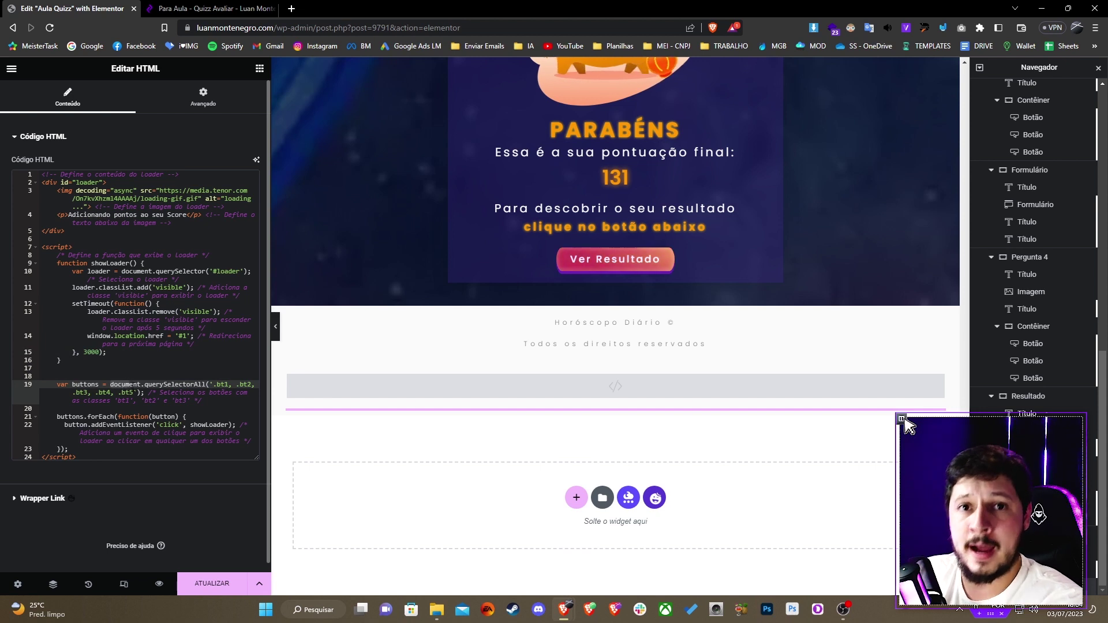
drag(133, 386, 142, 393)
click(221, 384)
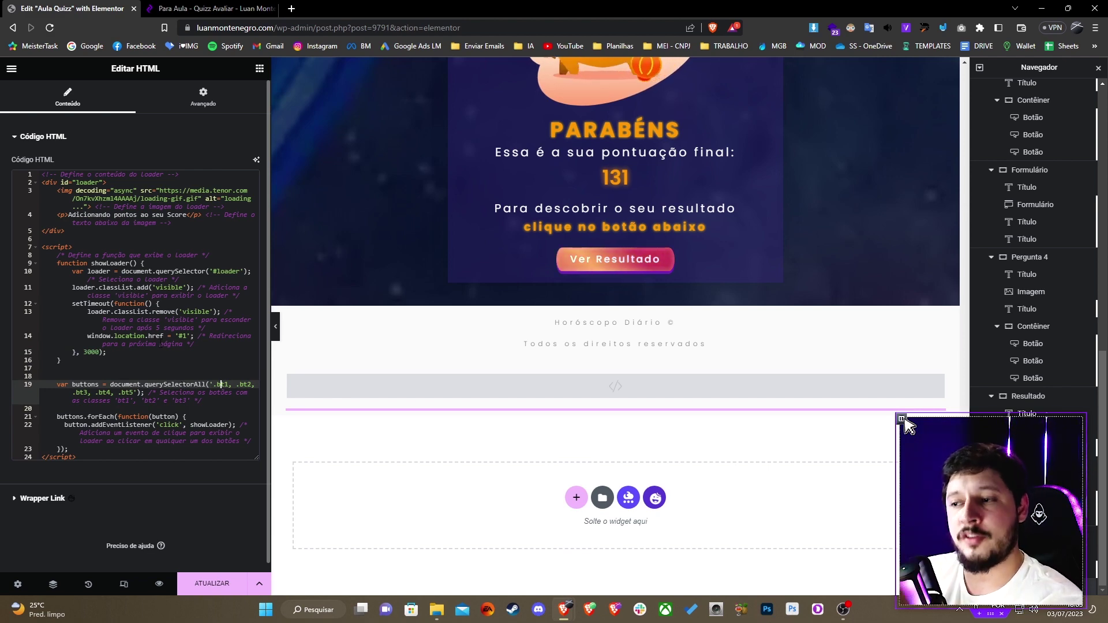
Step: Review the answer buttons under the quiz questions on the page against the button classes listed in the loader script
scroll(481, 288, up, 10)
scroll(545, 293, down, 3)
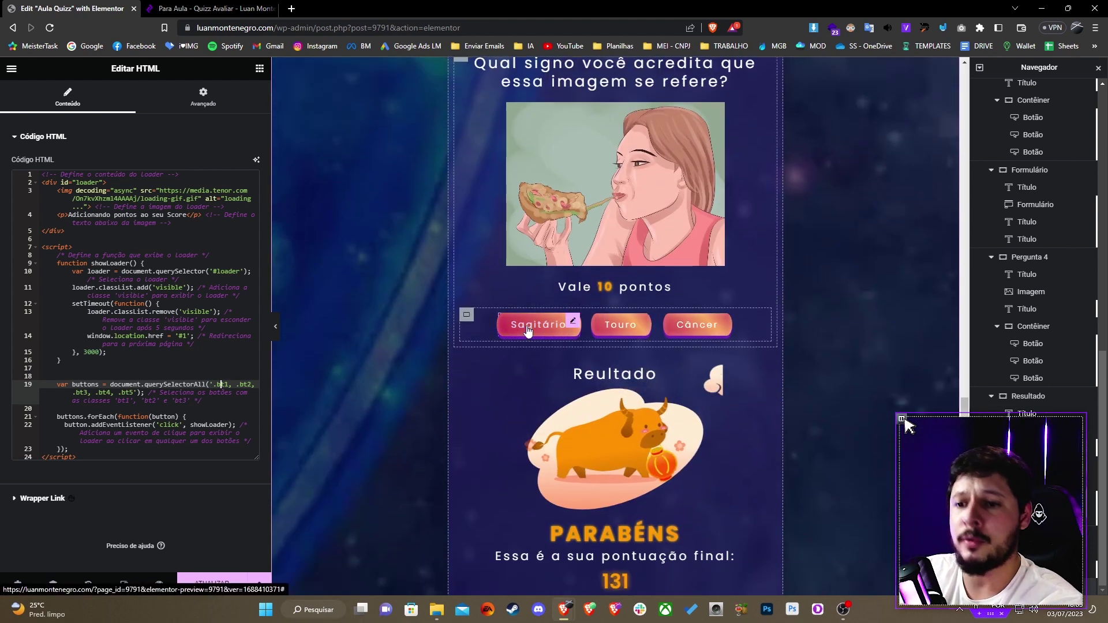
scroll(574, 332, up, 15)
scroll(577, 376, down, 3)
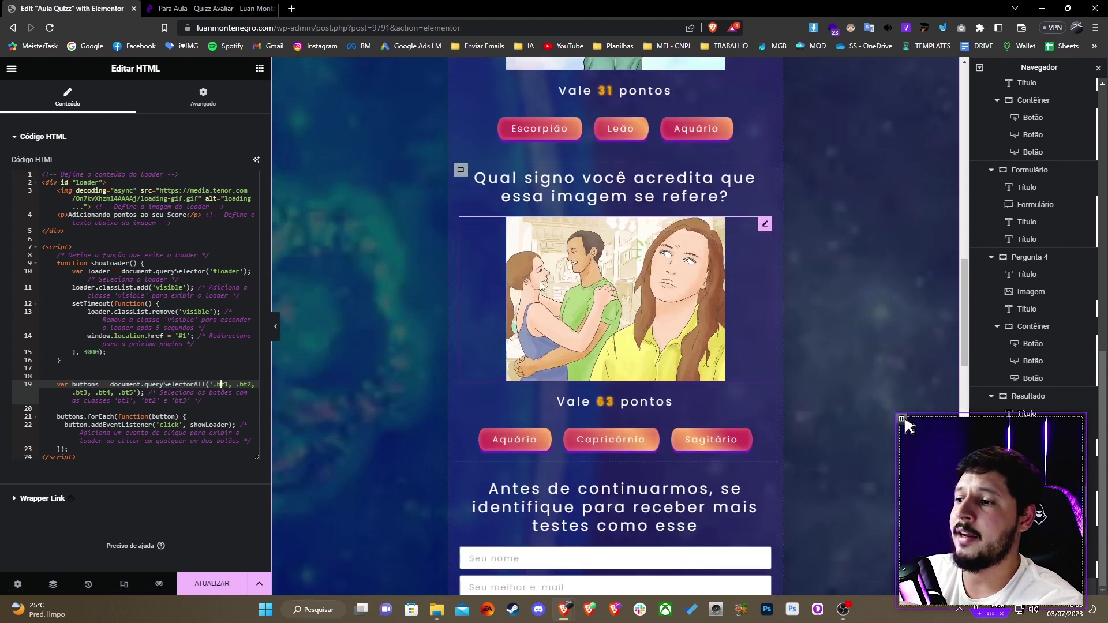
scroll(581, 284, down, 6)
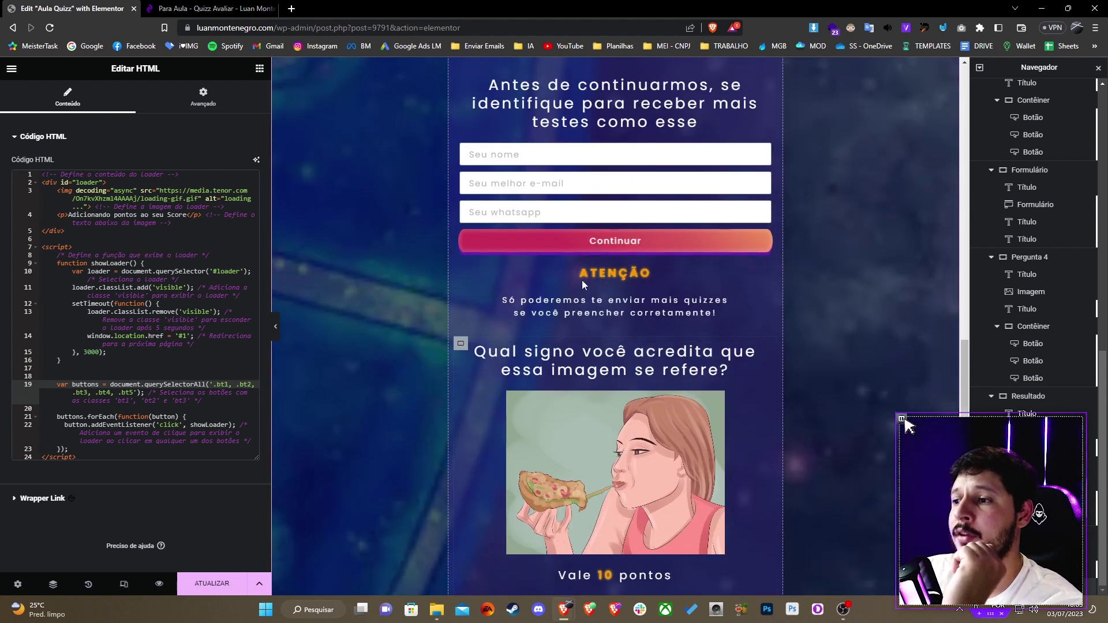
scroll(582, 280, up, 20)
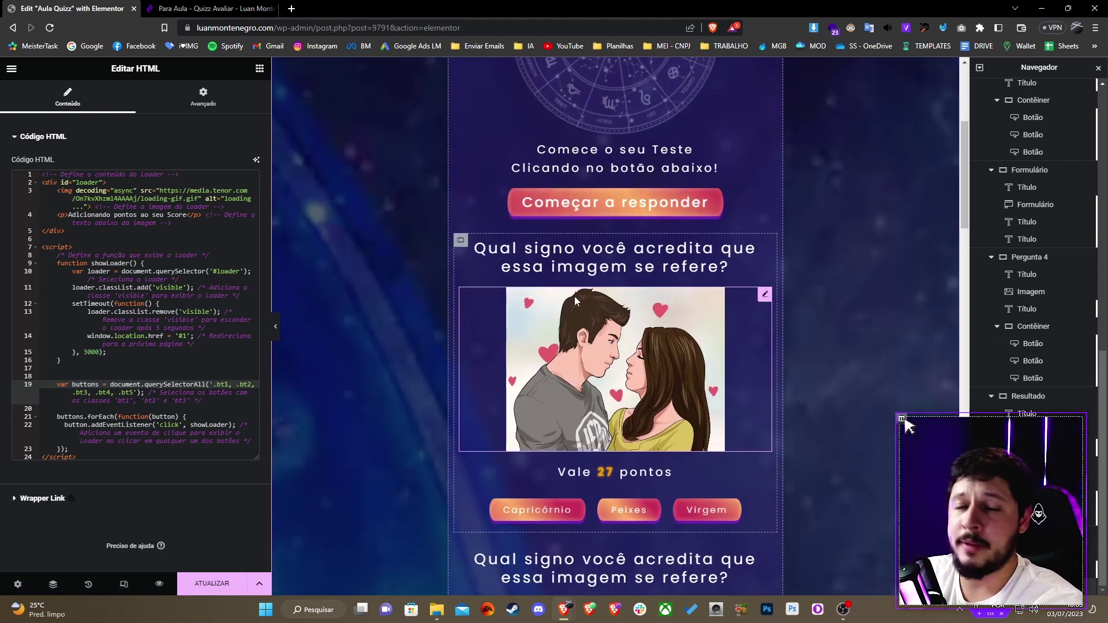
scroll(314, 193, down, 20)
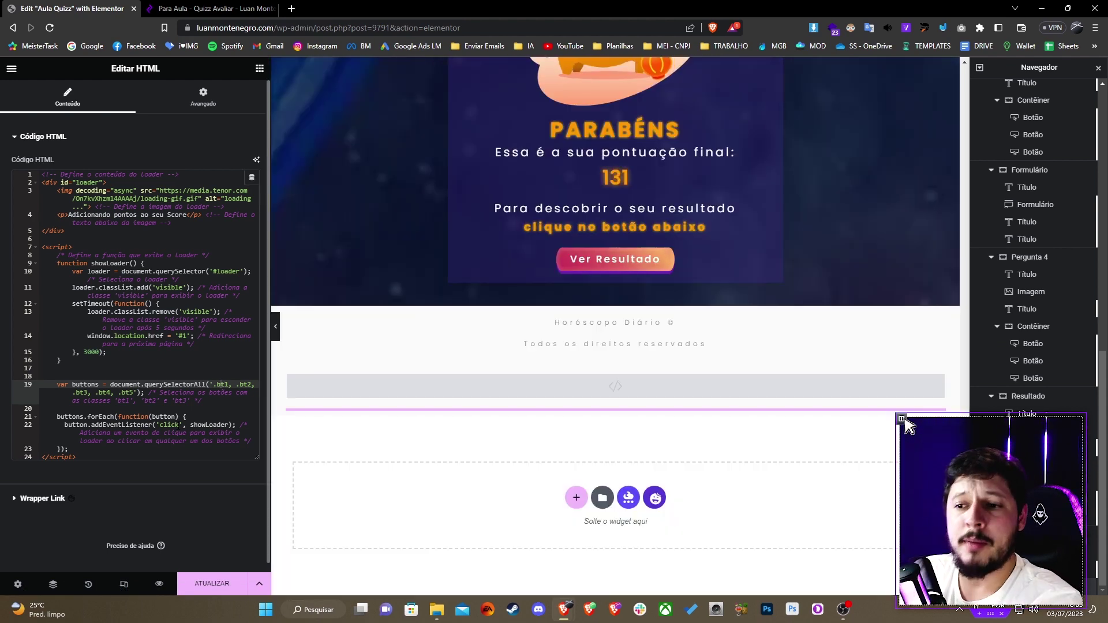
Step: Trace the loader script's click listener on the collected buttons back to the showLoader function it calls
drag(137, 400, 119, 392)
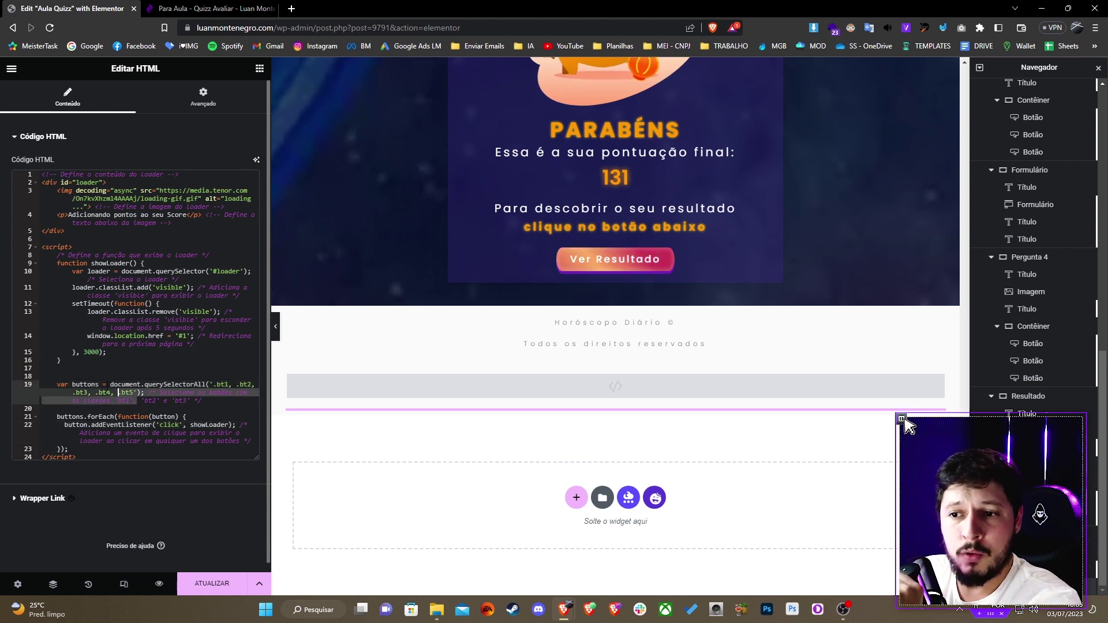
click(190, 424)
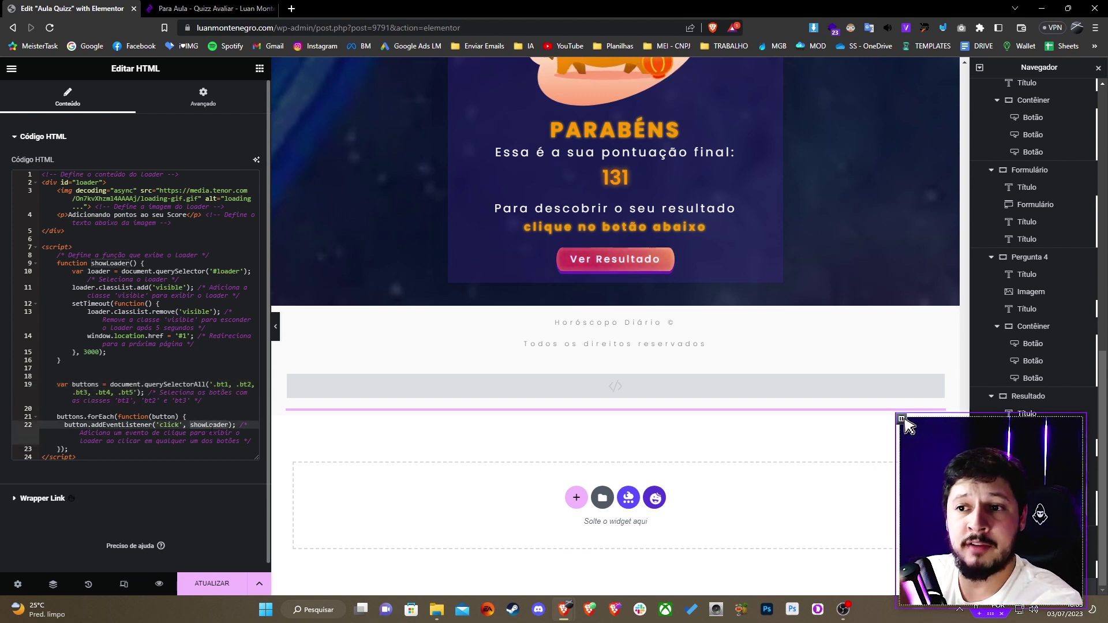
click(92, 263)
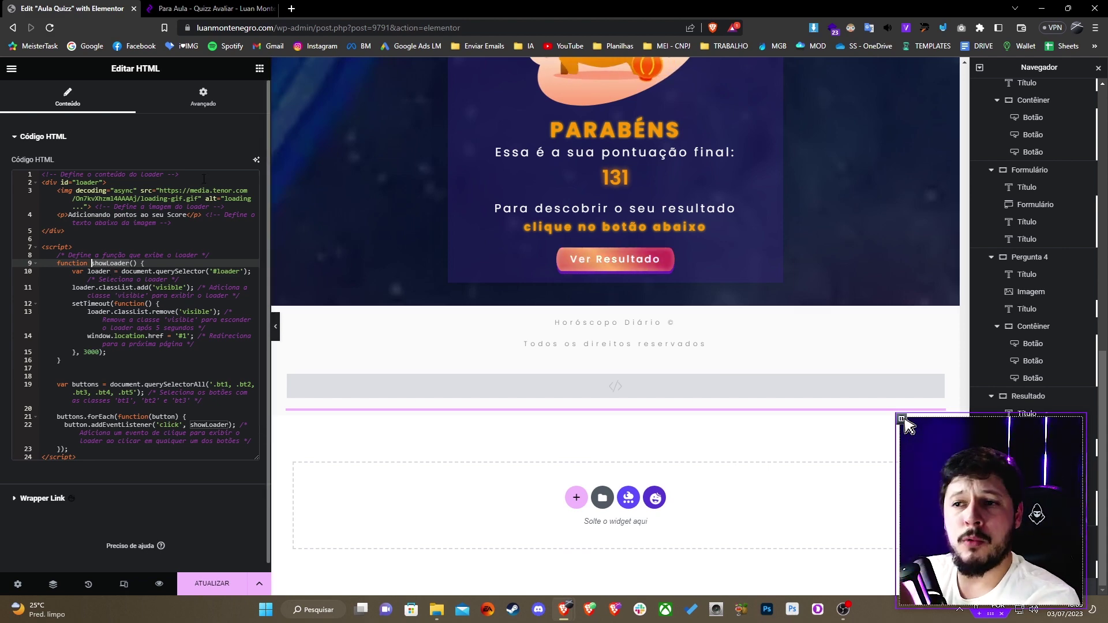
Step: Check the advanced settings of the main script's HTML widget and reopen the loader widget's code
click(430, 386)
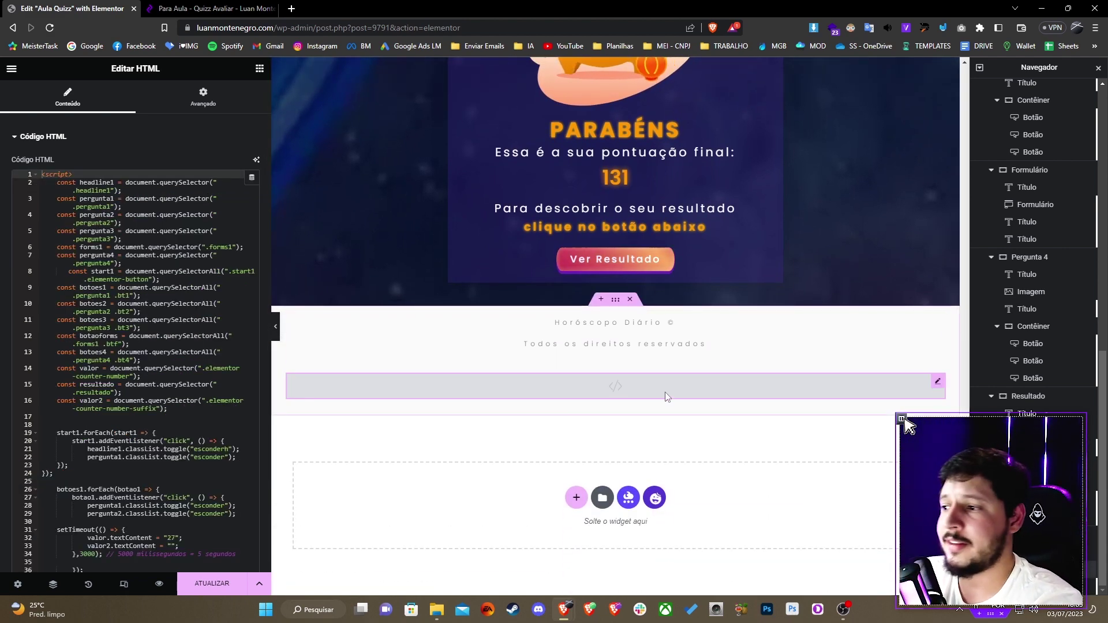
click(183, 109)
scroll(95, 510, down, 5)
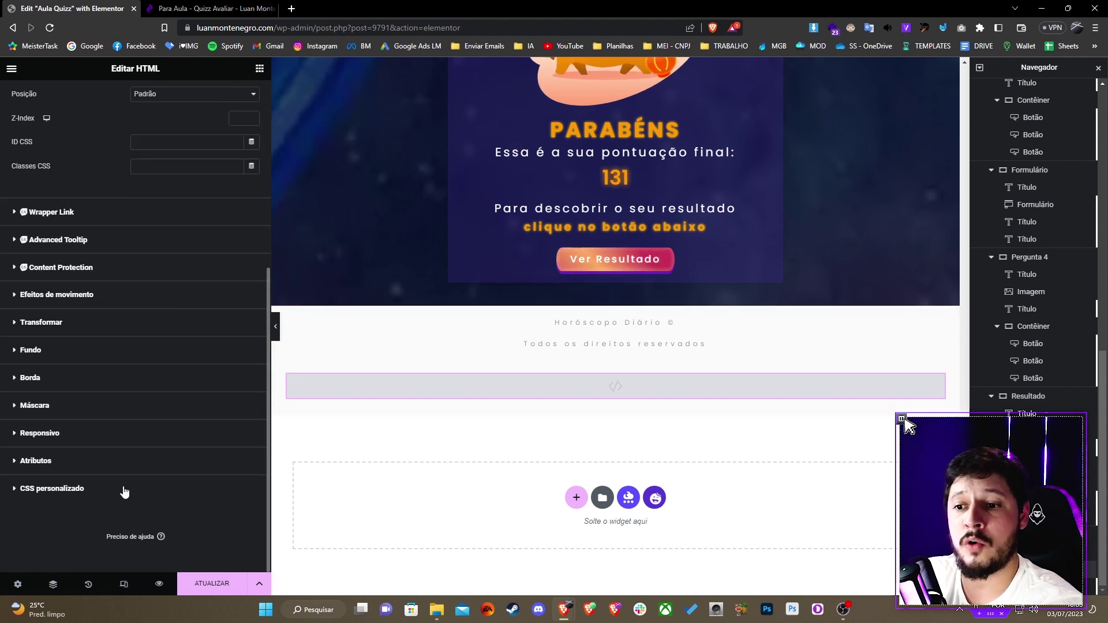
click(615, 385)
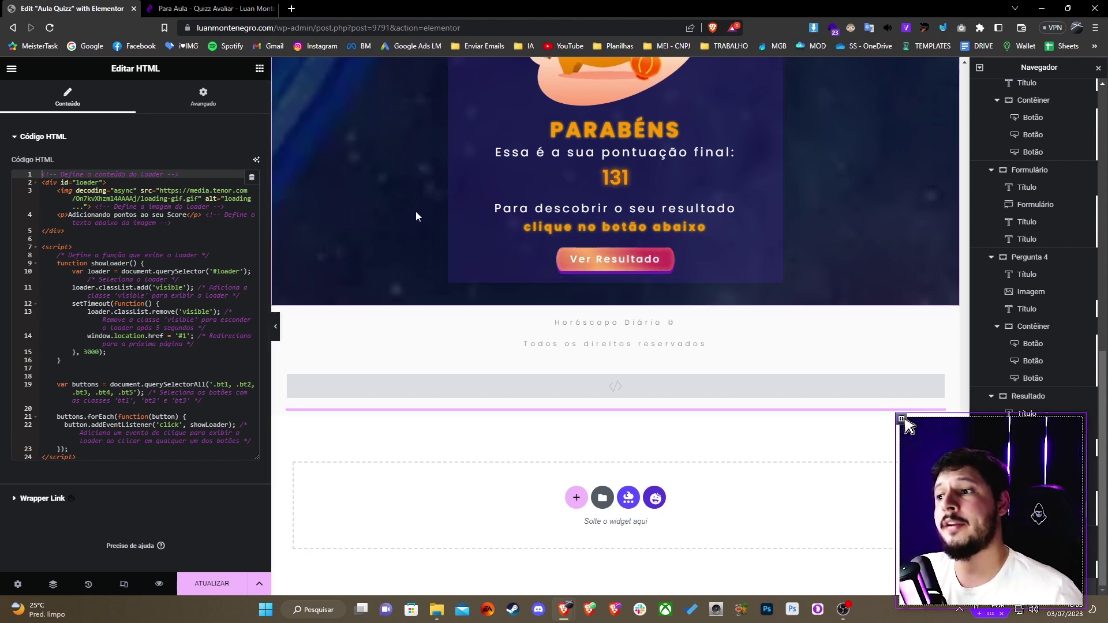
Step: Assign the CSS class headline1 to the Headline container at the start of the quiz
scroll(415, 211, up, 10)
scroll(500, 281, up, 10)
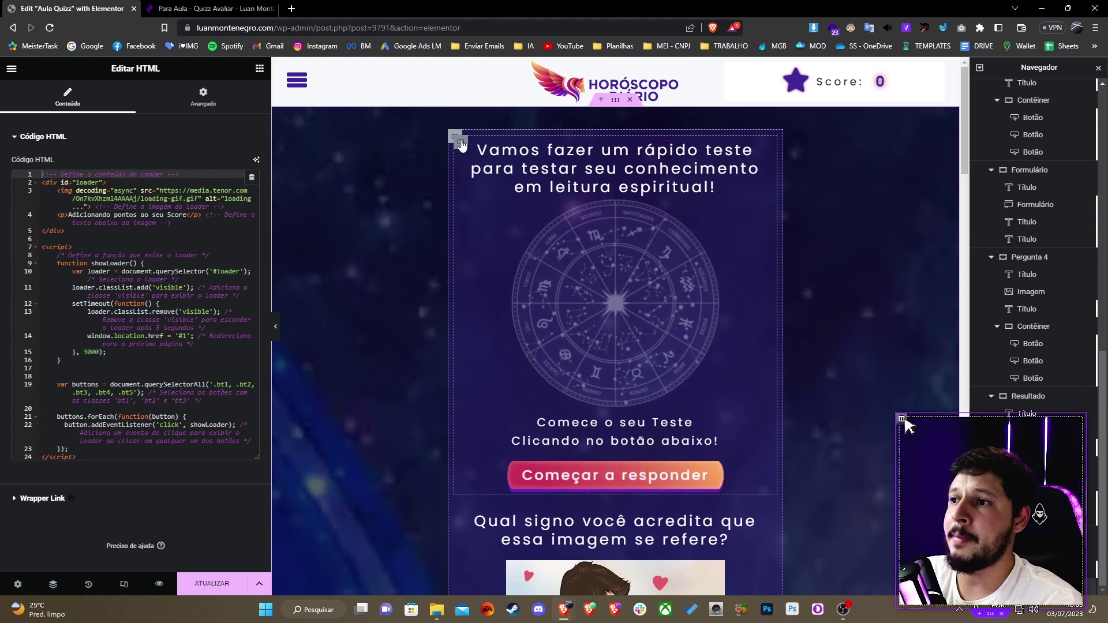
click(460, 142)
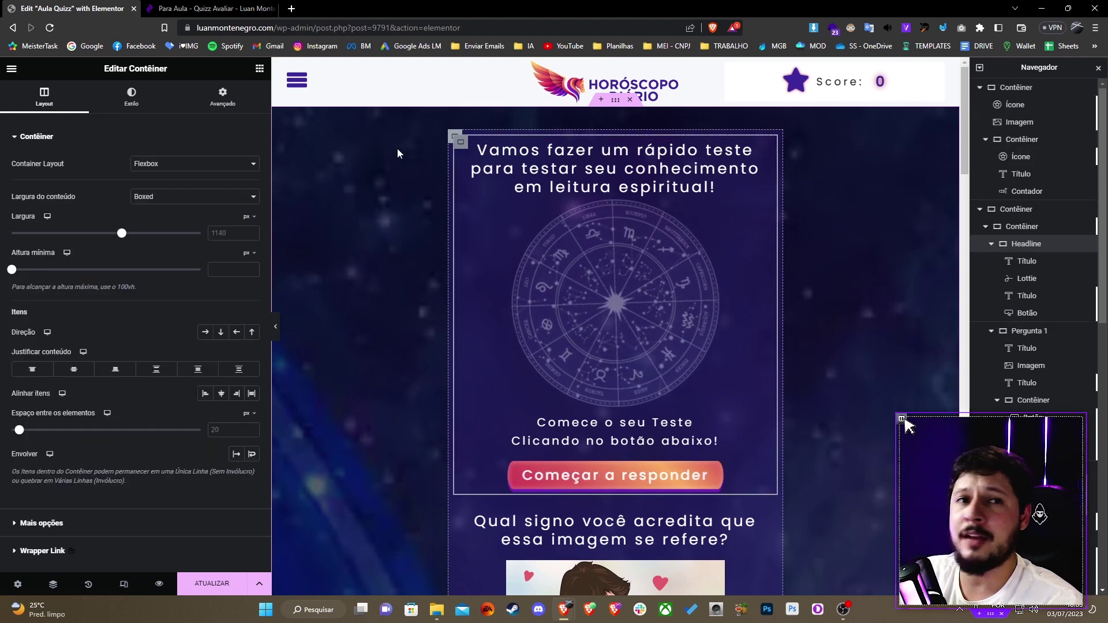
click(223, 95)
scroll(113, 346, down, 3)
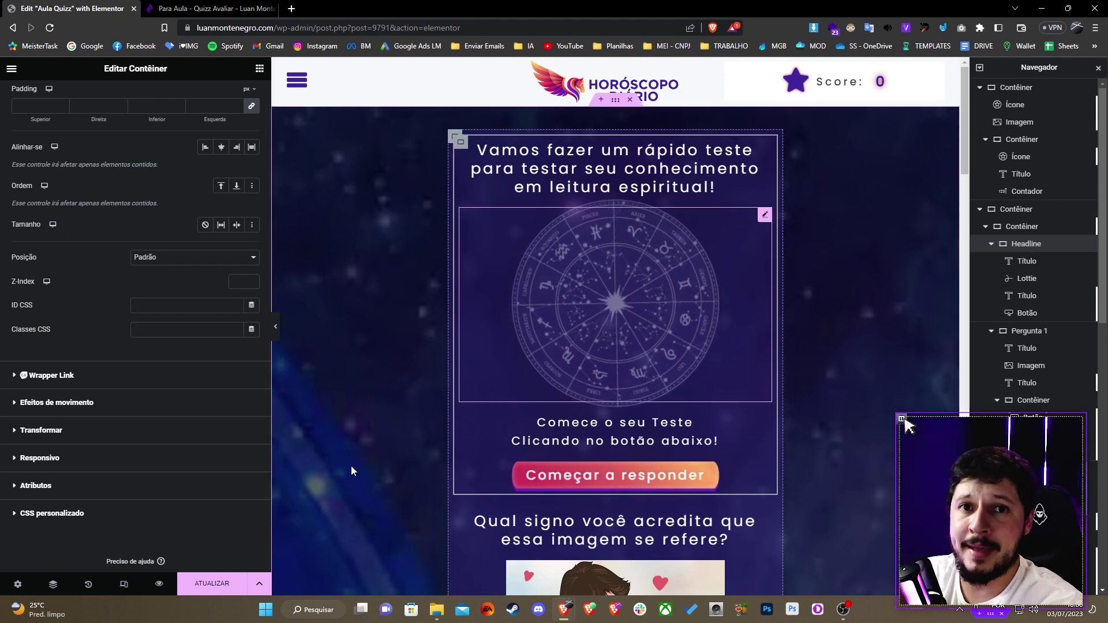
click(203, 336)
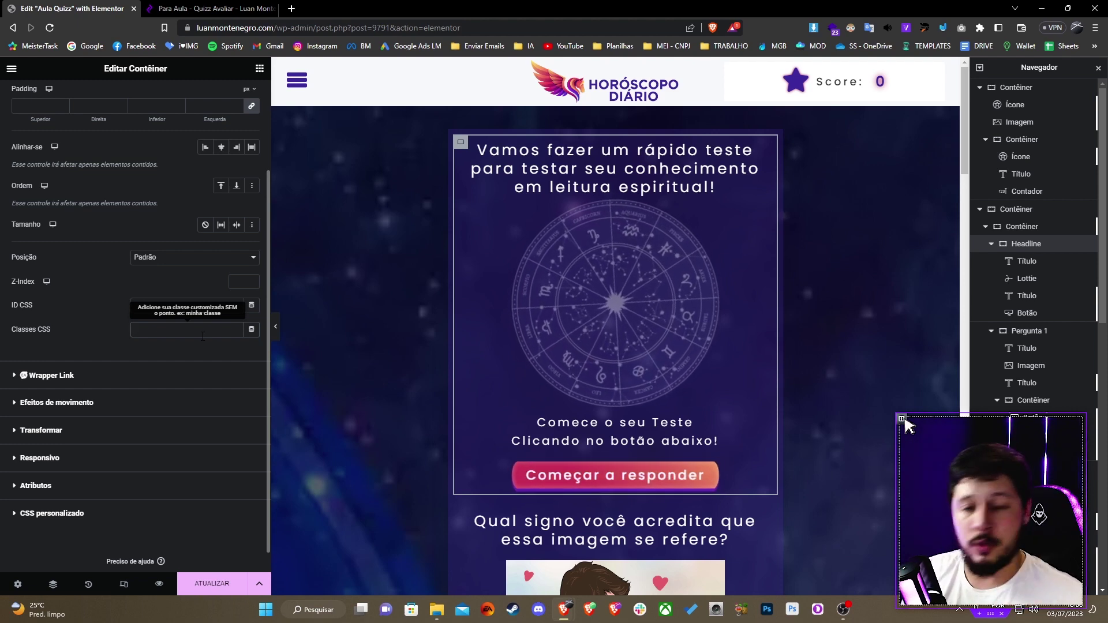
text(headline1)
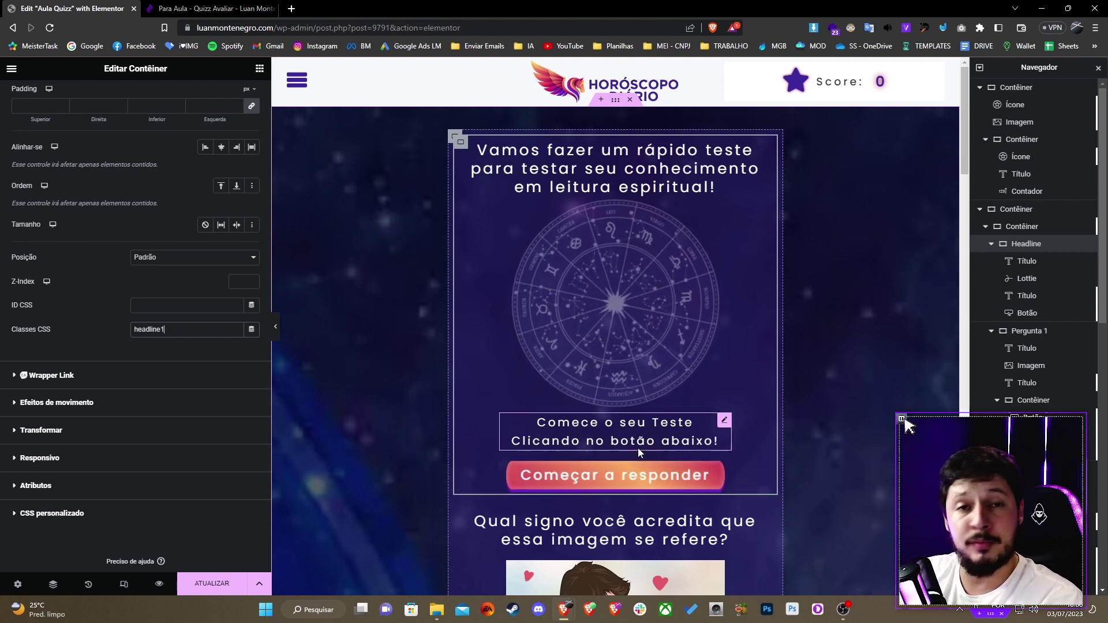
Step: Open the advanced settings of the "Começar a responder" button
click(708, 476)
scroll(708, 419, down, 1)
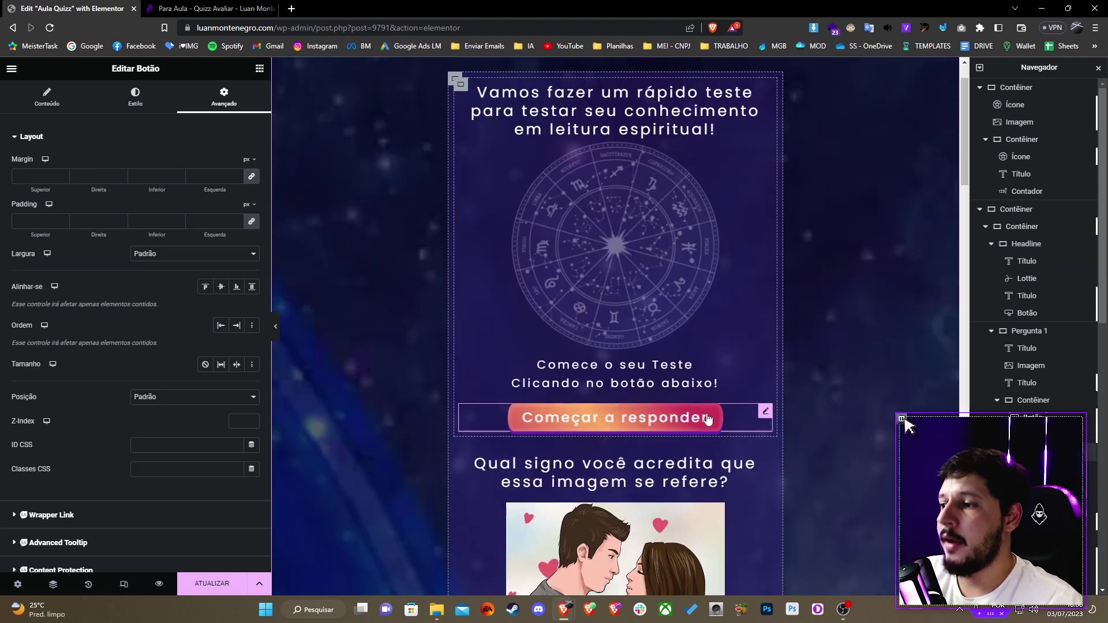
right_click(760, 408)
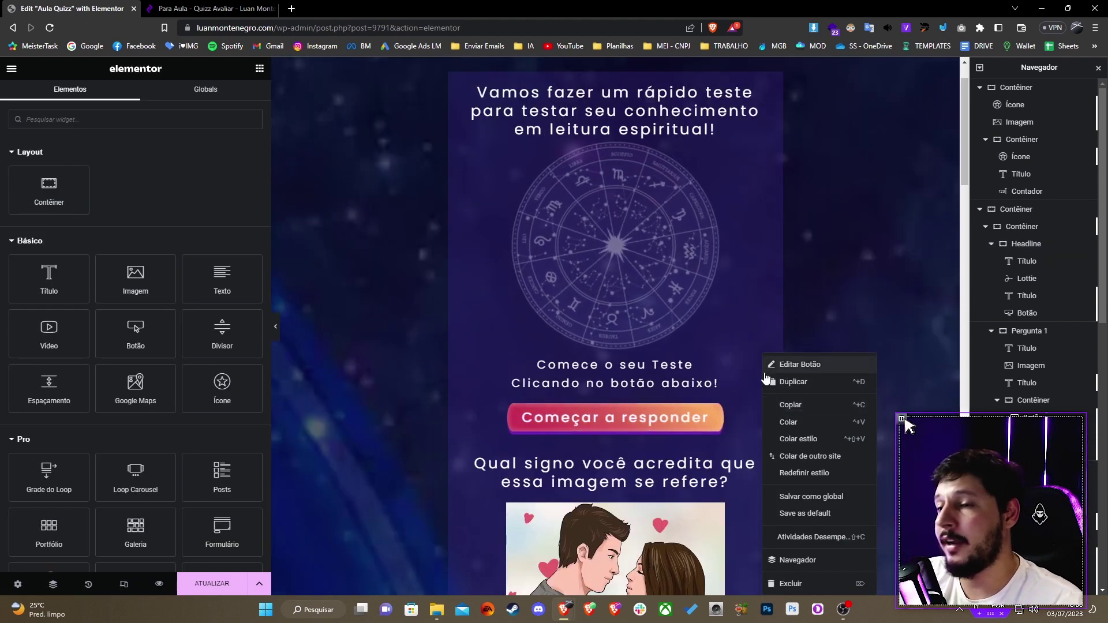
click(799, 364)
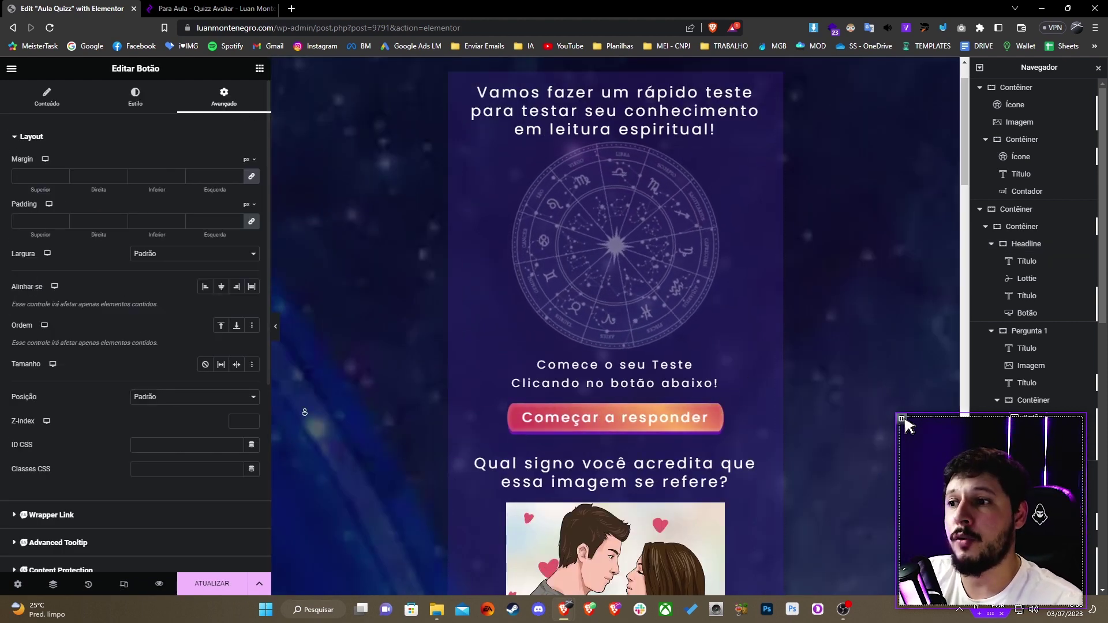
Step: Reopen the main script widget and examine the headline1 and .start1 .elementor-button selectors
scroll(413, 449, down, 15)
click(491, 380)
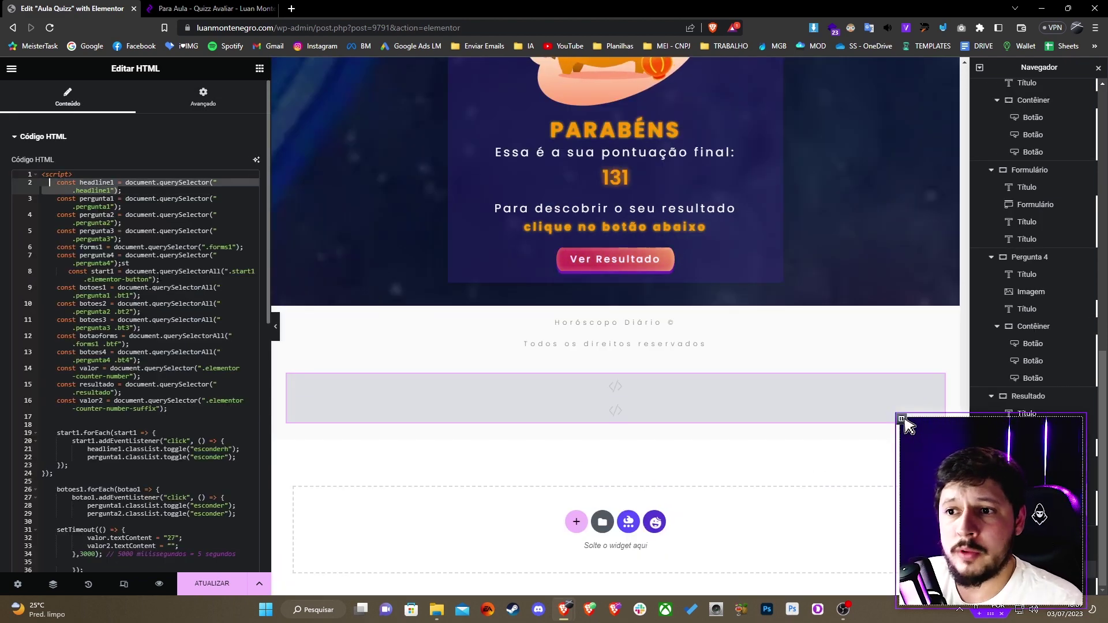
click(171, 279)
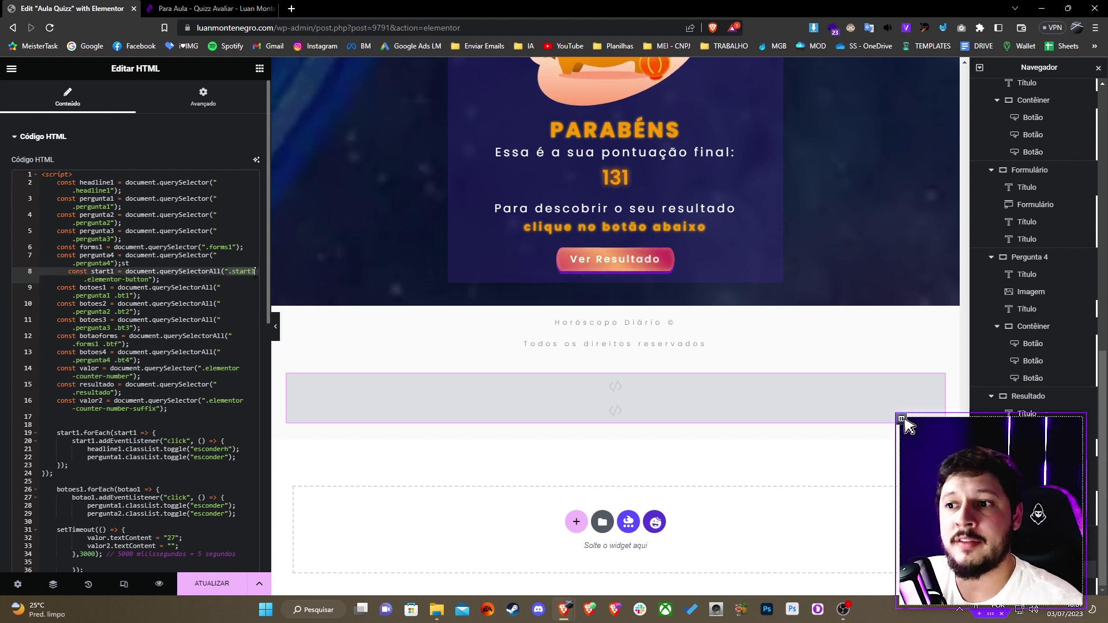
click(240, 271)
Step: Examine the start1 click handler and how it toggles the hiding classes on headline1 and pergunta1
scroll(240, 274, down, 3)
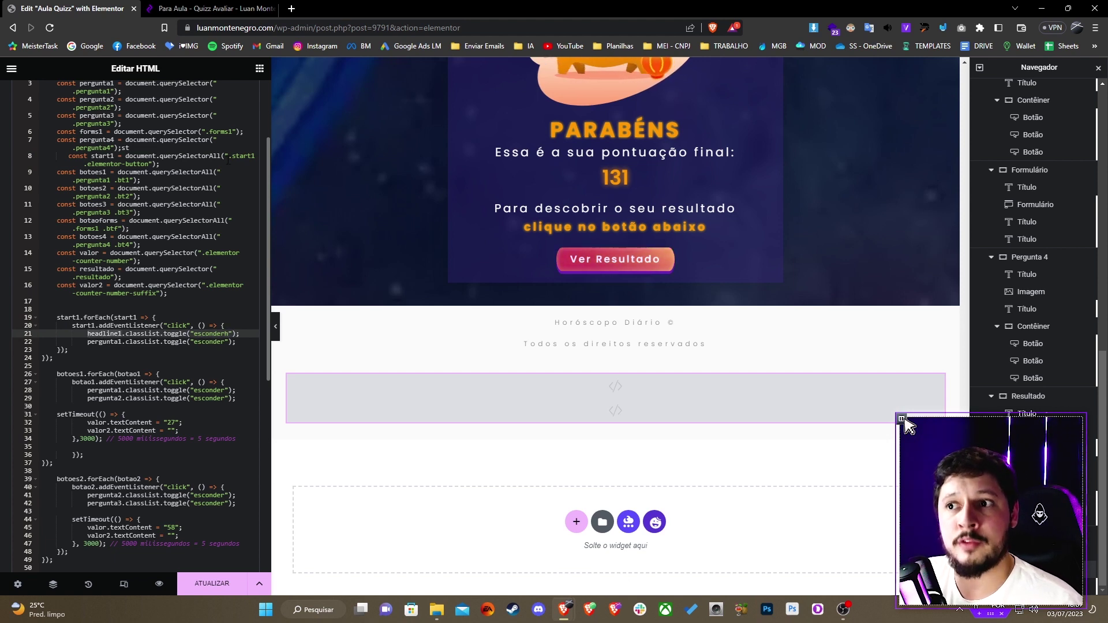
click(103, 164)
click(255, 156)
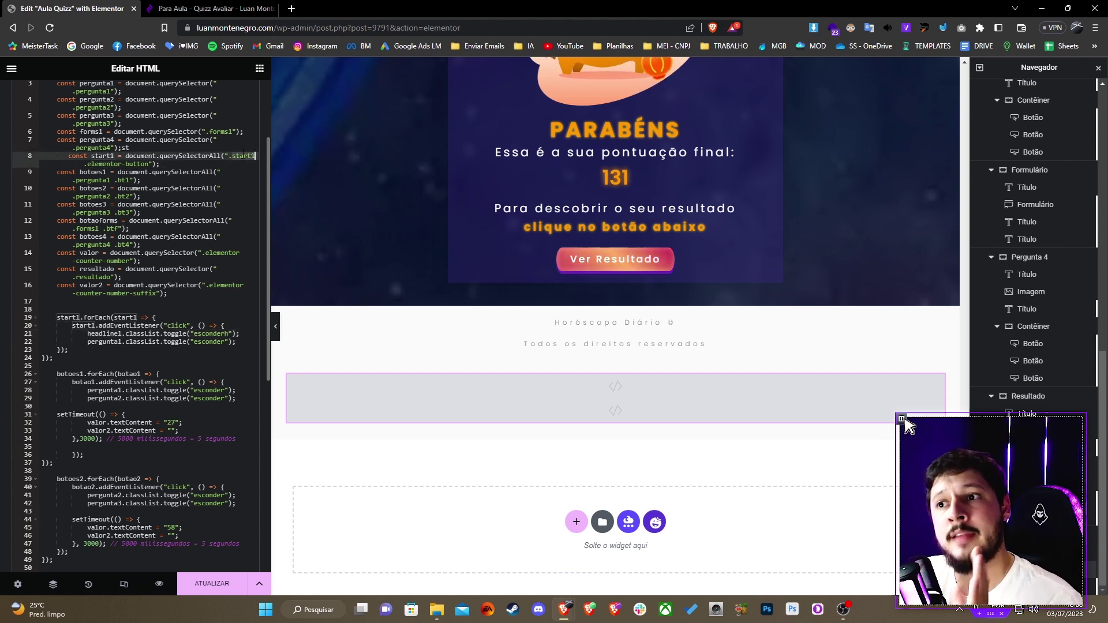
click(195, 333)
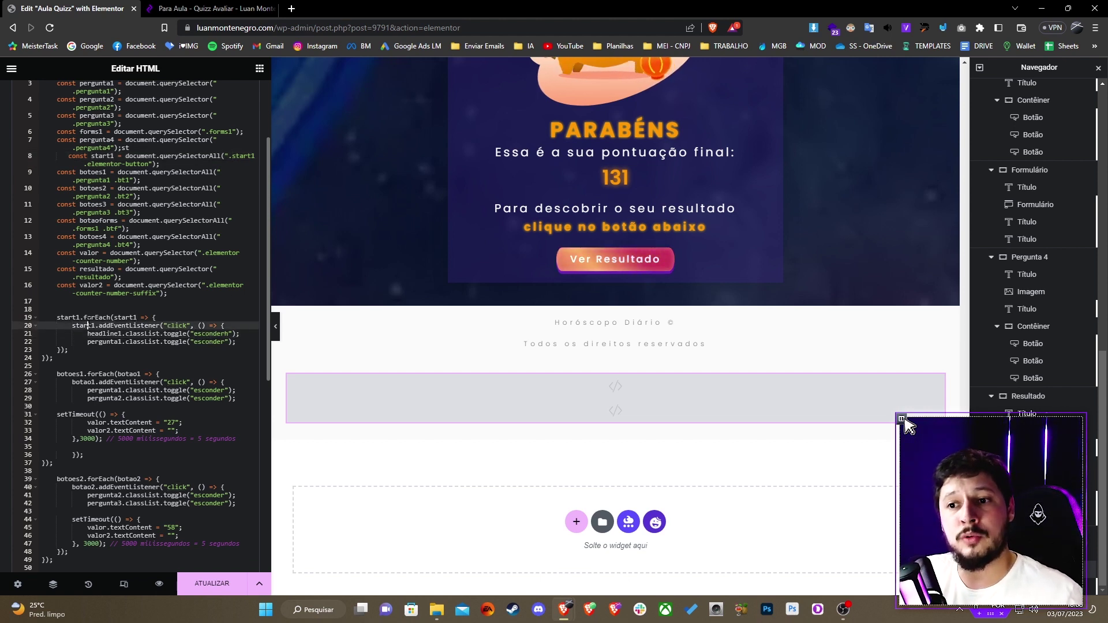
key(Down)
Step: Assign the CSS class start1 to the "Começar a avaliar" button on the "Para Aula – Quizz Avaliar" page and update the page
scroll(553, 352, up, 15)
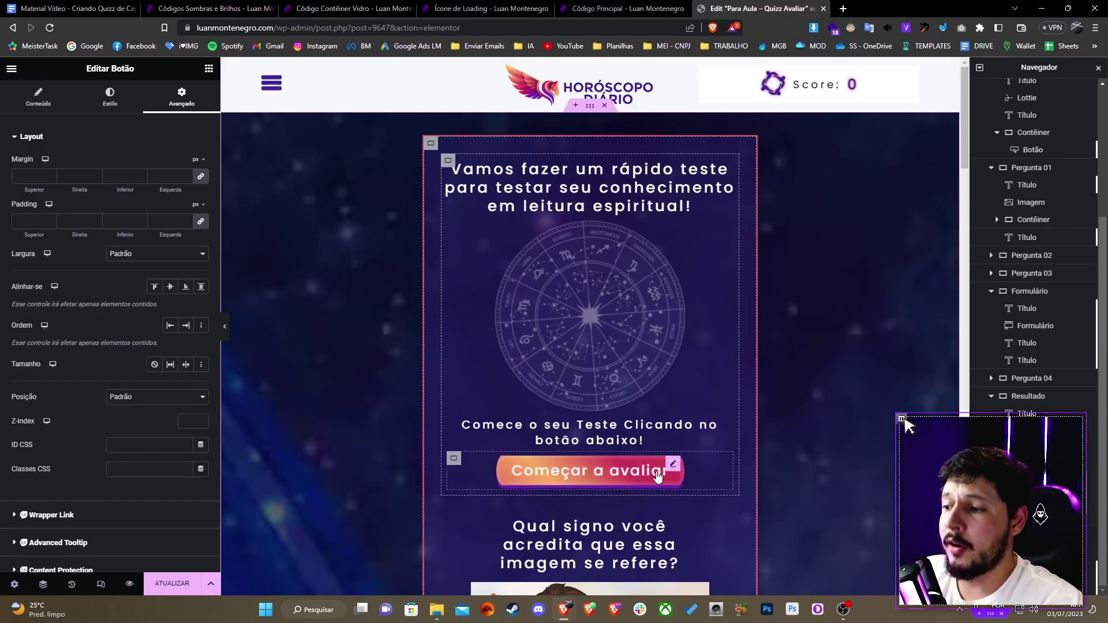
right_click(657, 476)
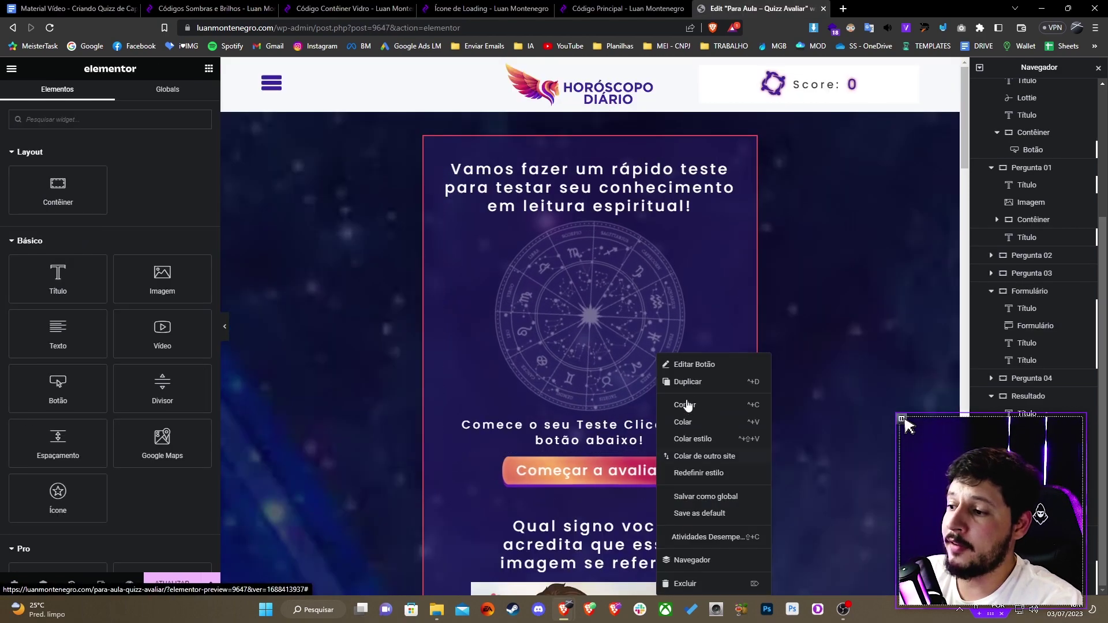
click(673, 434)
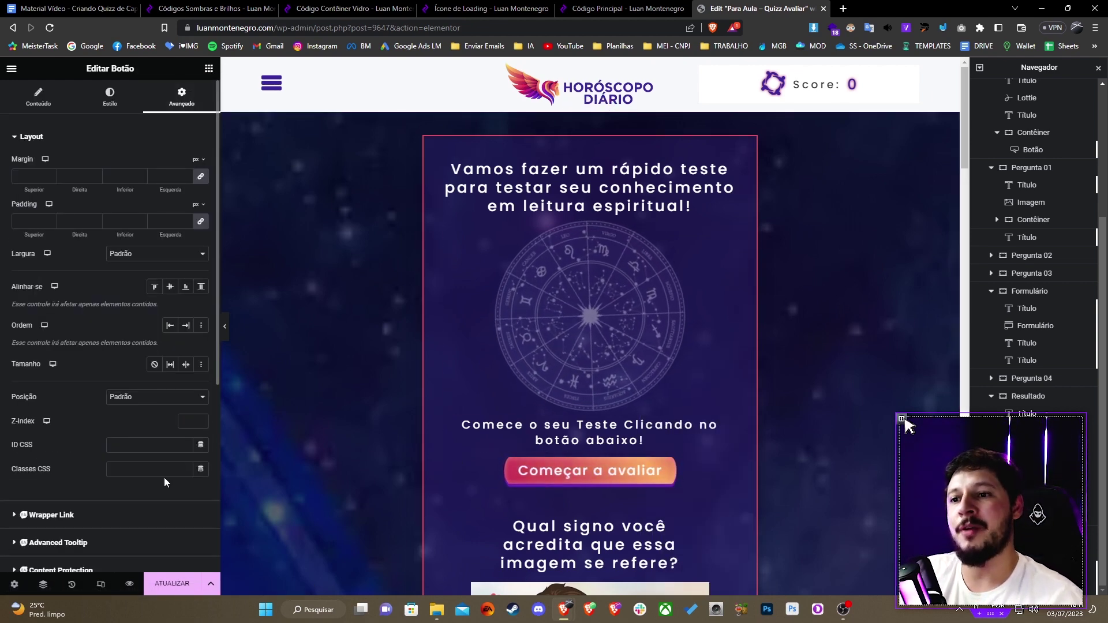
click(153, 466)
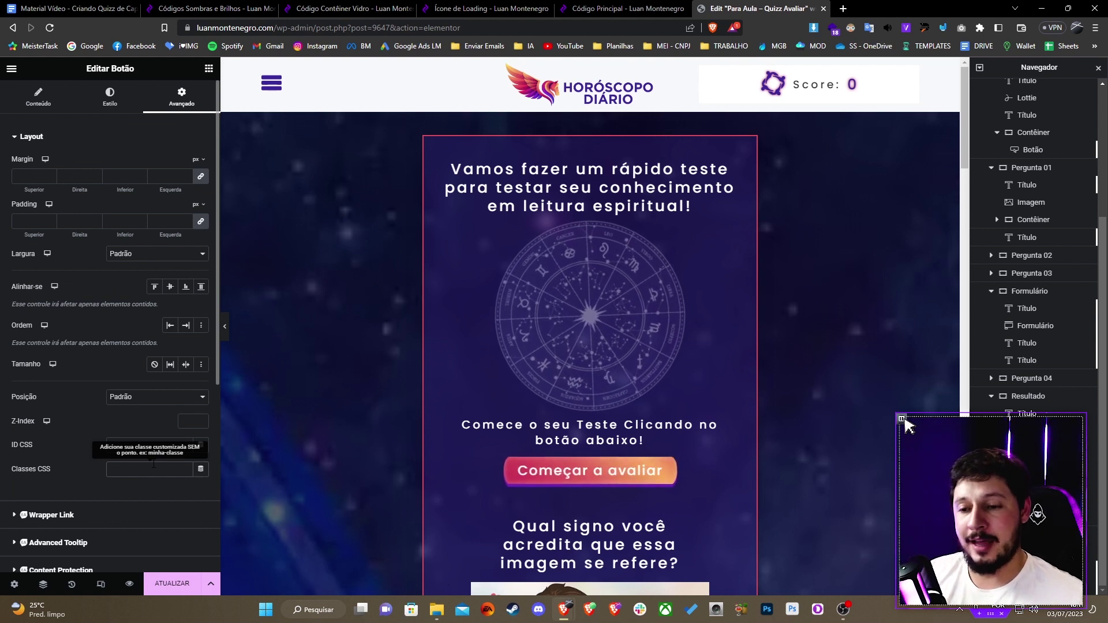
text(start1)
click(174, 590)
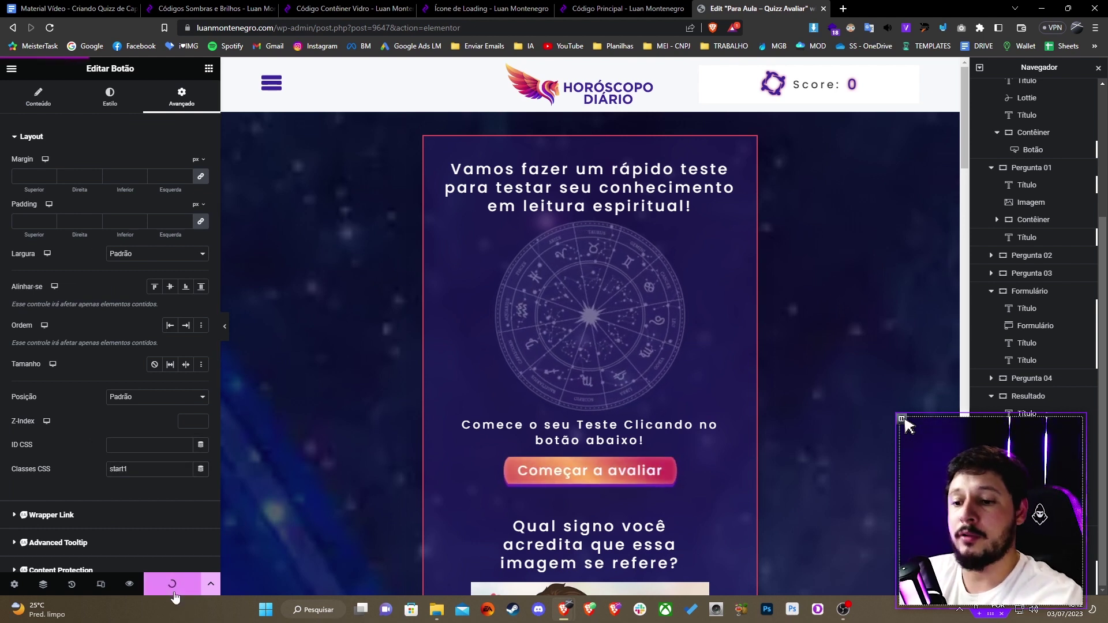
Step: Preview the page, start the quiz with "Começar a avaliar", examine the questions shown, and return to the editor
click(128, 586)
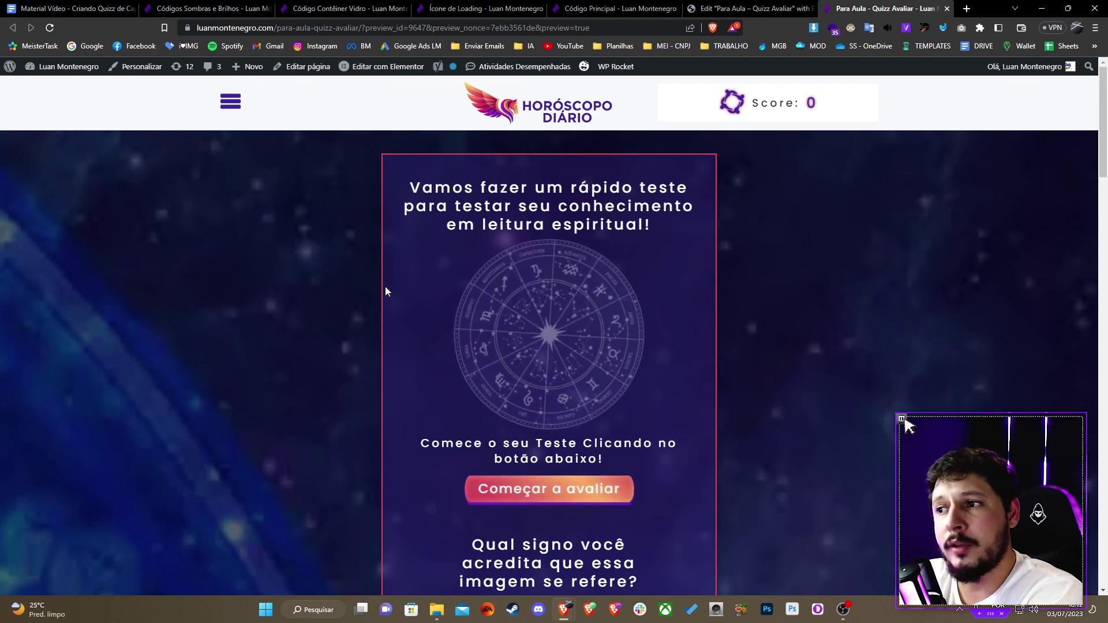
click(549, 491)
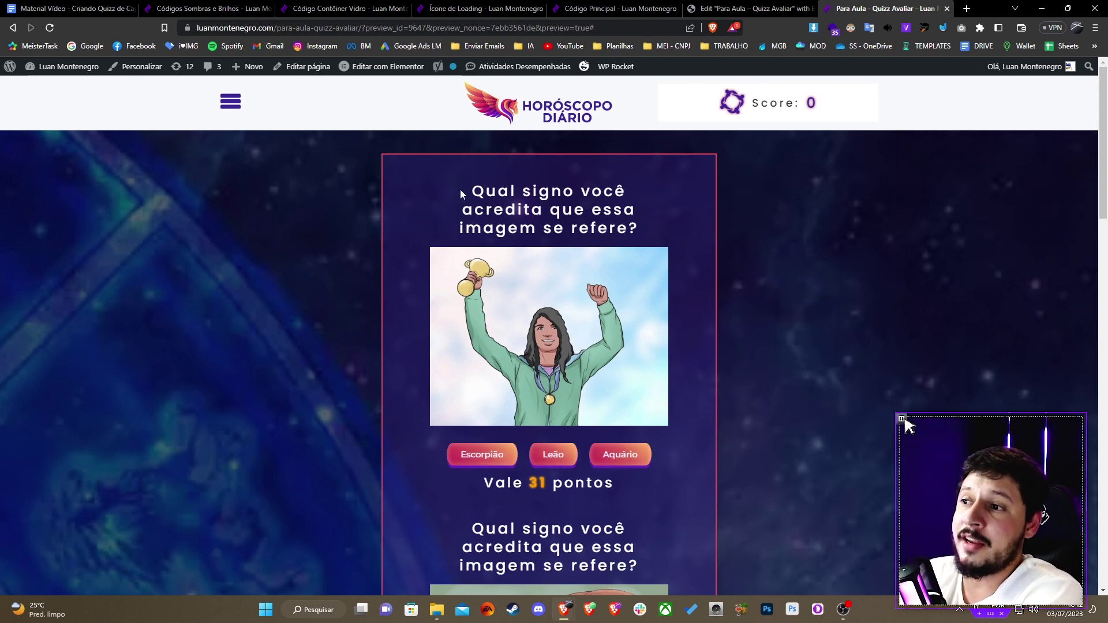
scroll(705, 276, down, 15)
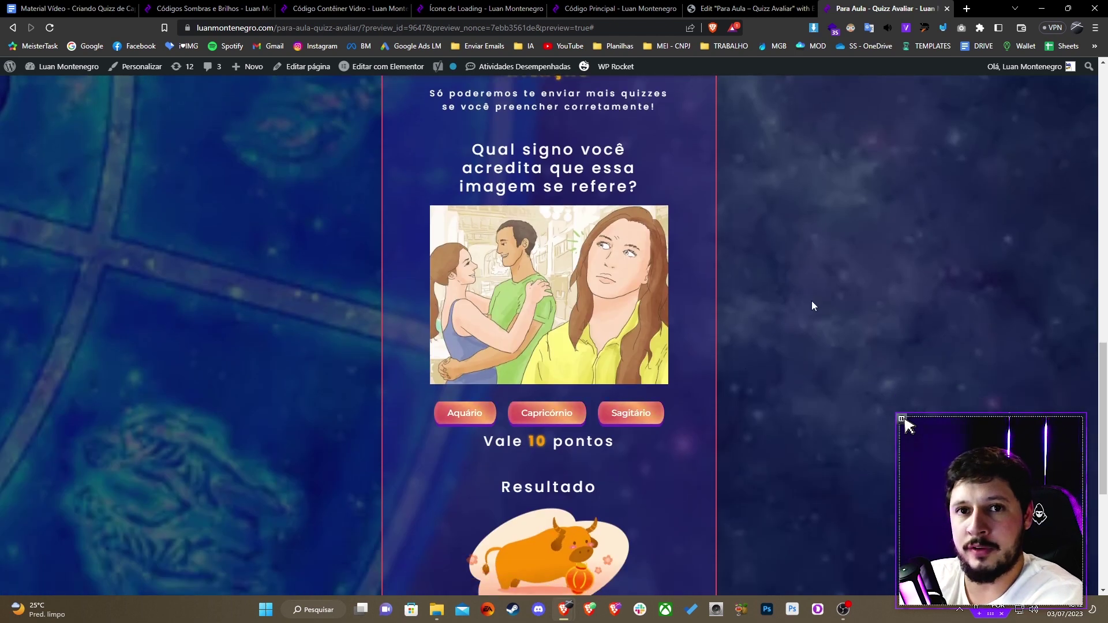
click(750, 8)
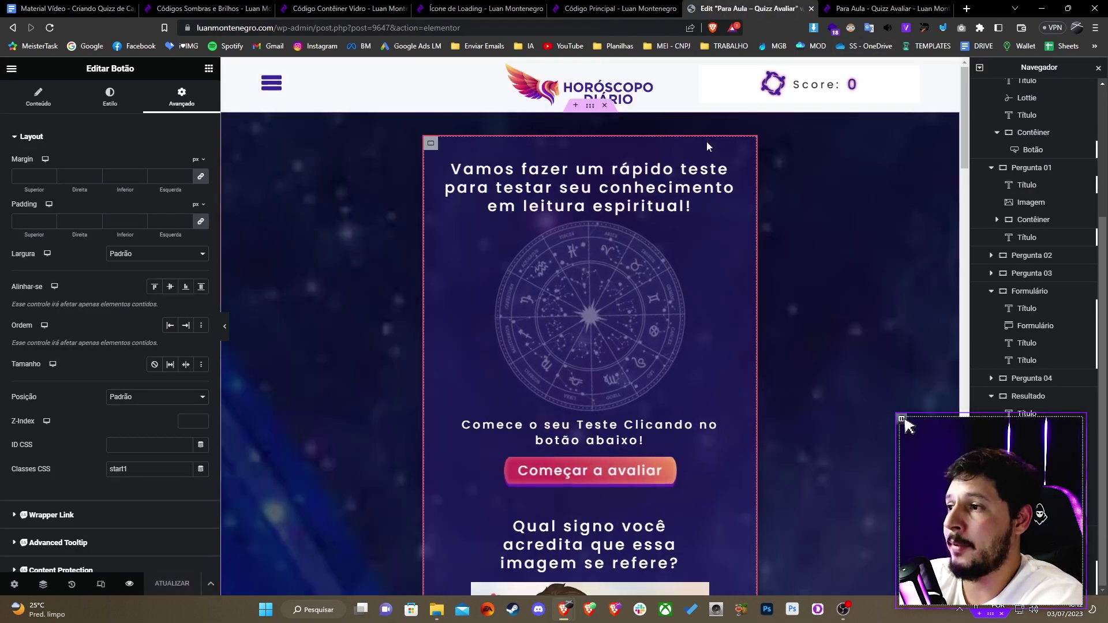
Step: Assign the CSS class bt1 to the Capricórnio button of Pergunta 1 on the "Aula Quizz" page
scroll(508, 271, down, 1)
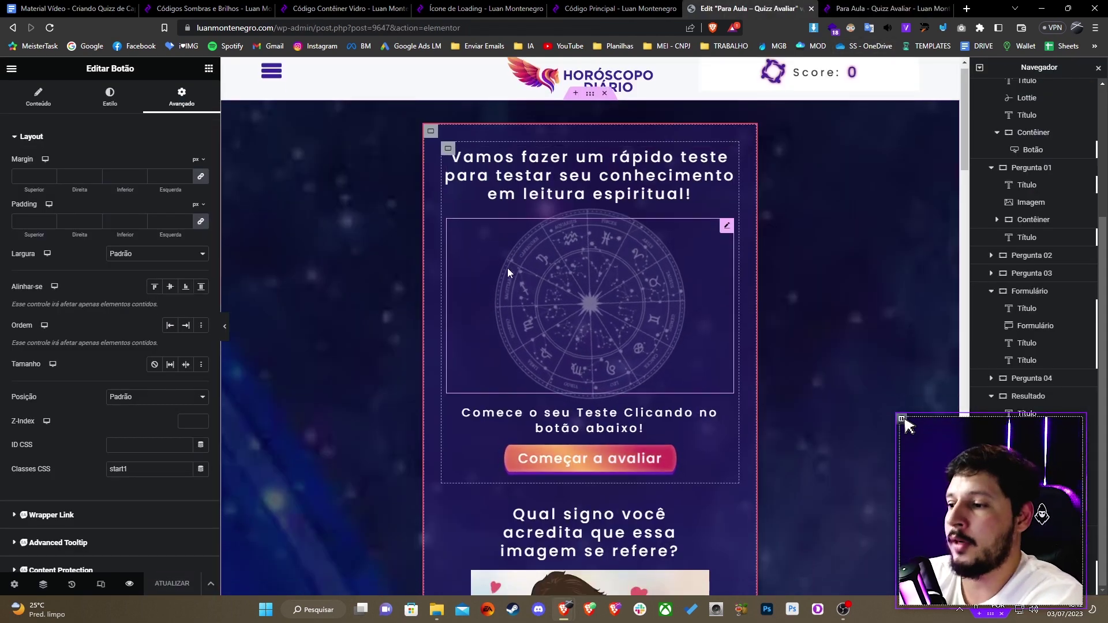
scroll(507, 267, down, 6)
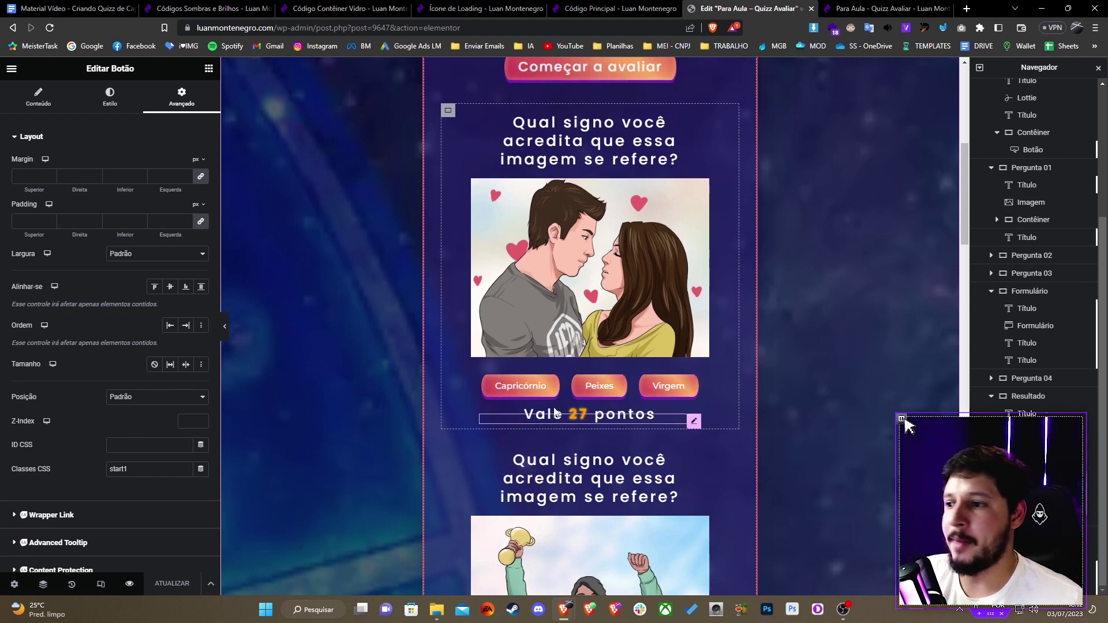
scroll(550, 297, down, 1)
scroll(563, 290, up, 2)
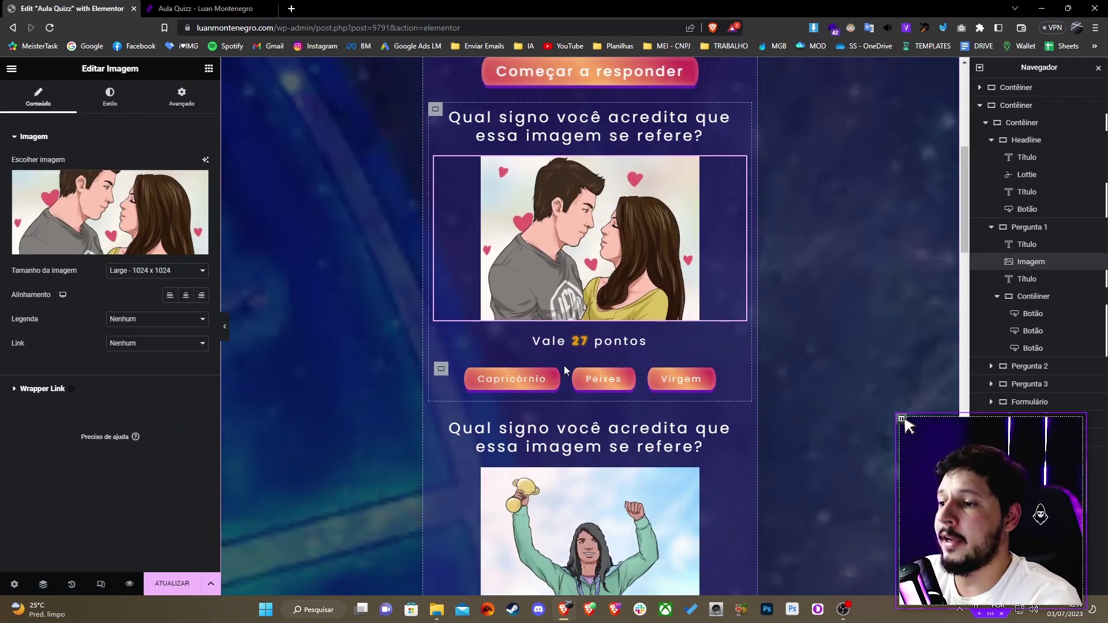
click(511, 378)
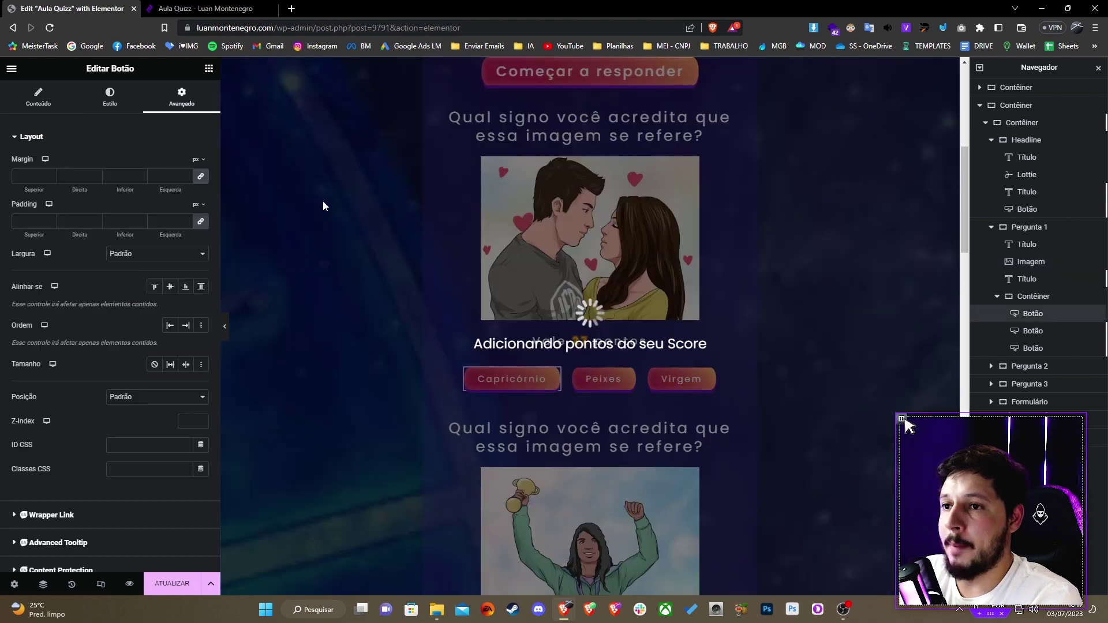
click(134, 468)
text(bt1)
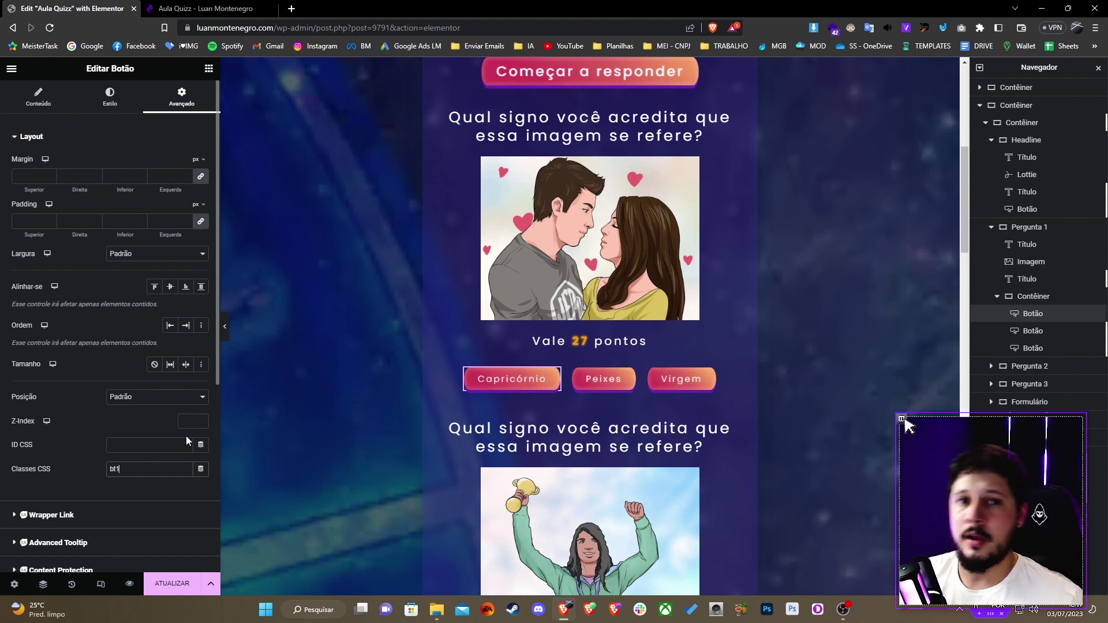
key(ctrl+a)
click(174, 452)
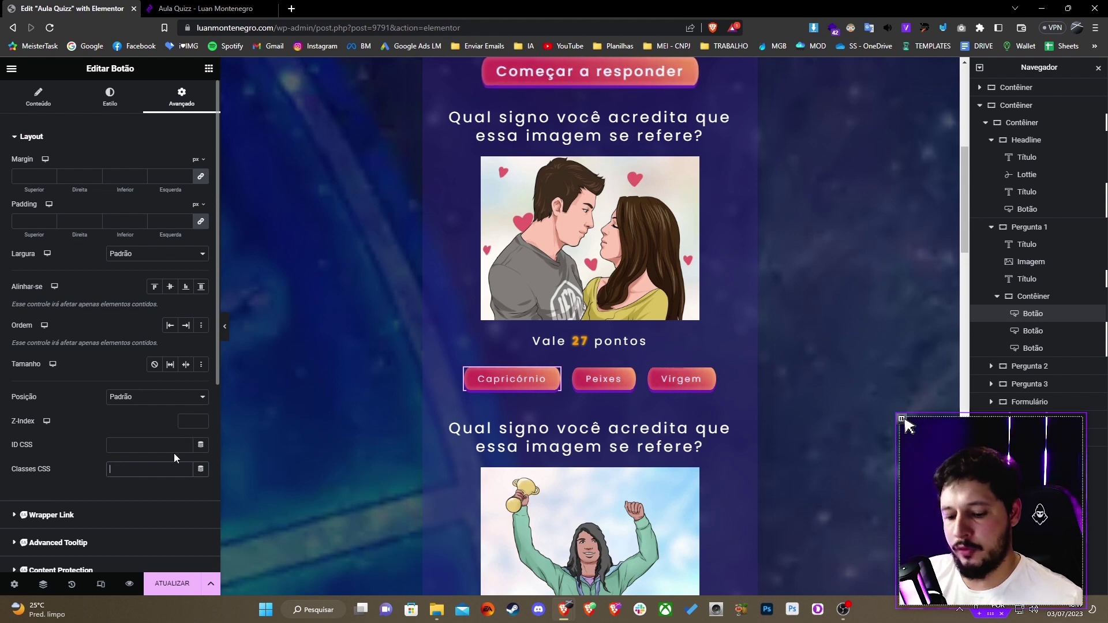
Step: Assign the CSS class bt1 to the Peixes and Virgem buttons of Pergunta 1
click(631, 376)
click(181, 96)
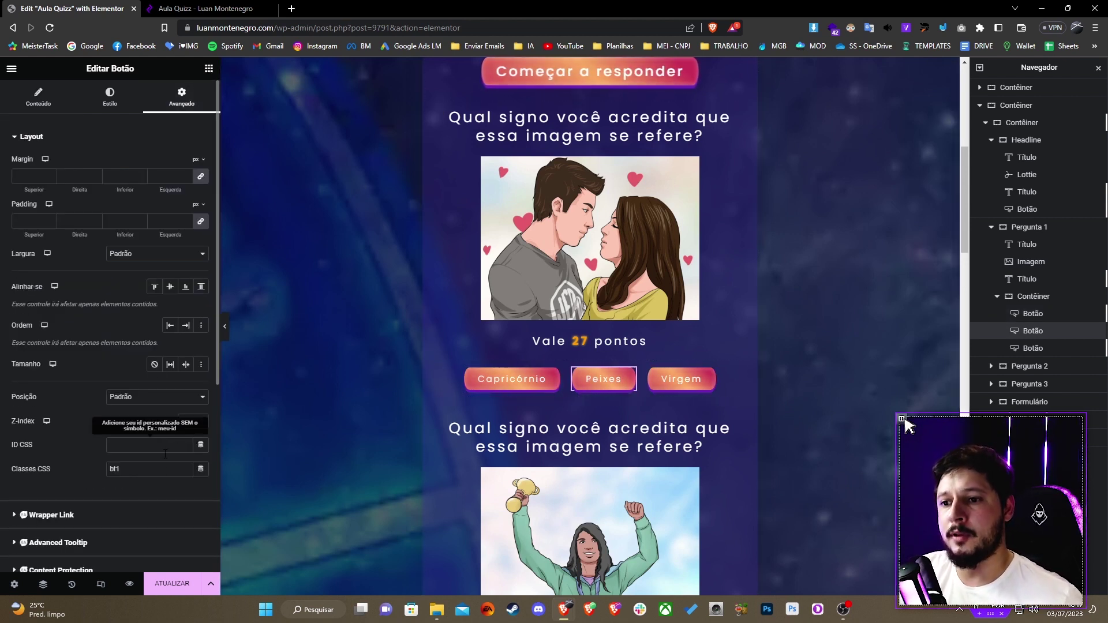
click(710, 379)
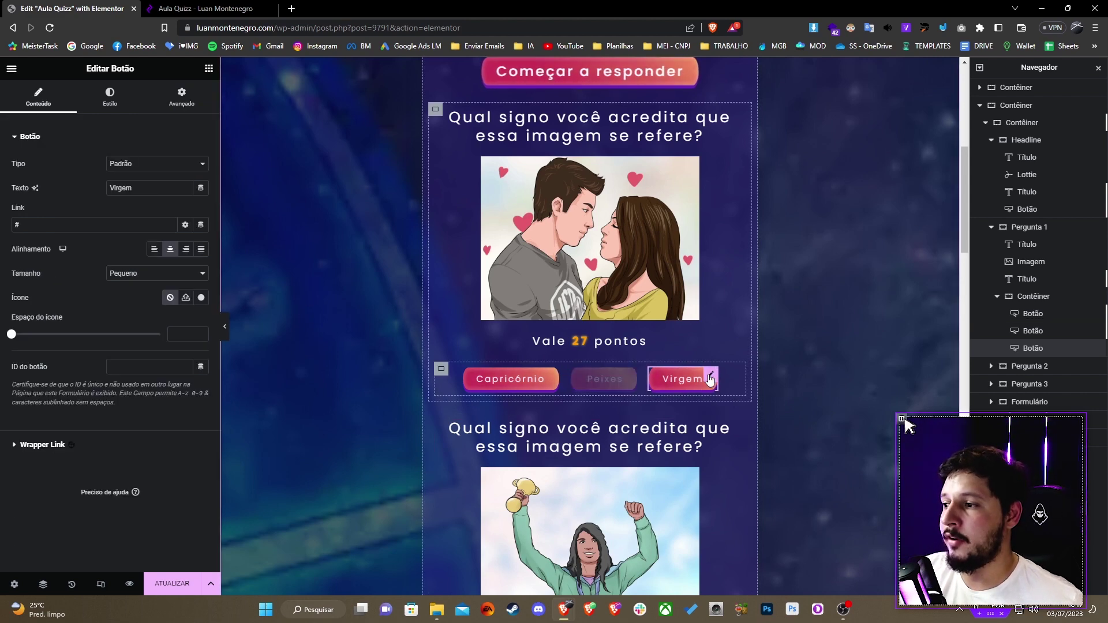
click(181, 95)
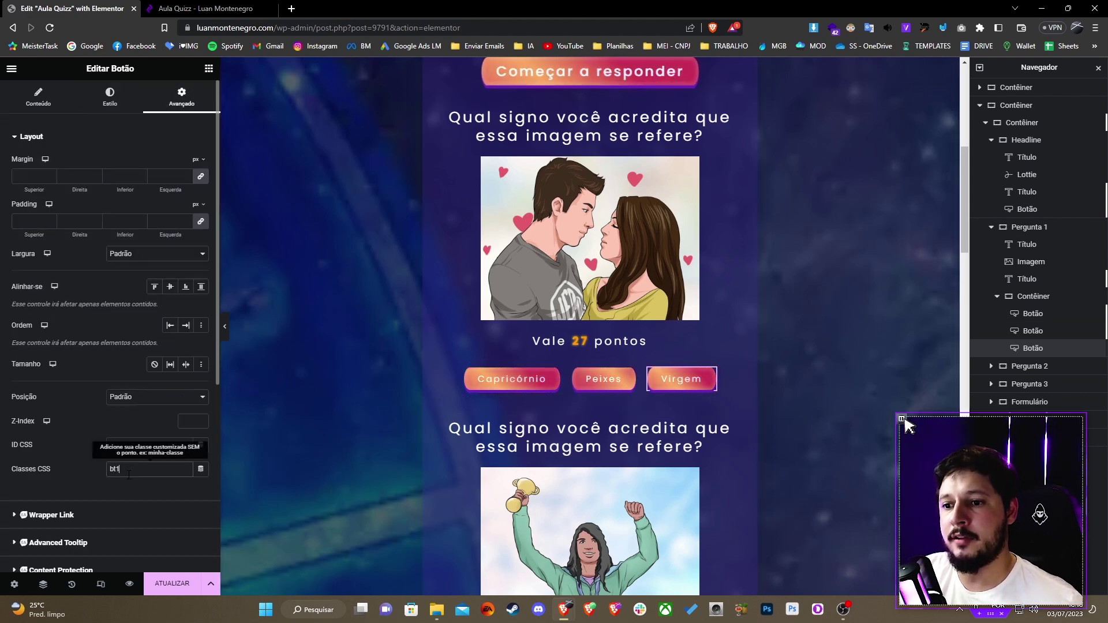
Step: Assign the CSS classes "pergunta1 esconder" to the Pergunta 1 container
scroll(577, 375, up, 2)
click(1033, 226)
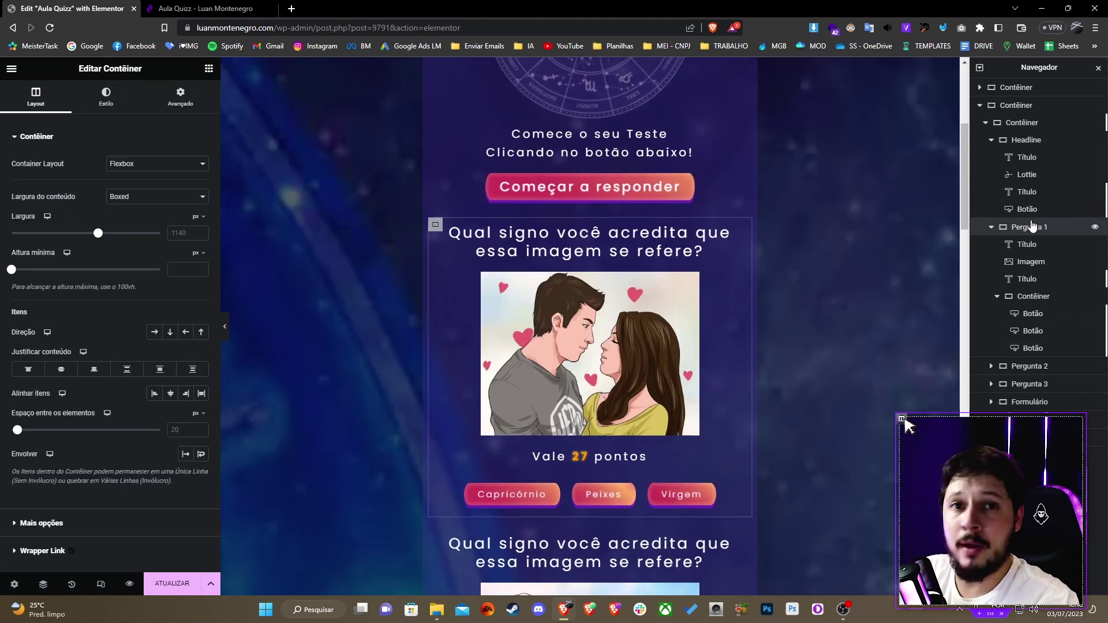
right_click(1021, 230)
key(Escape)
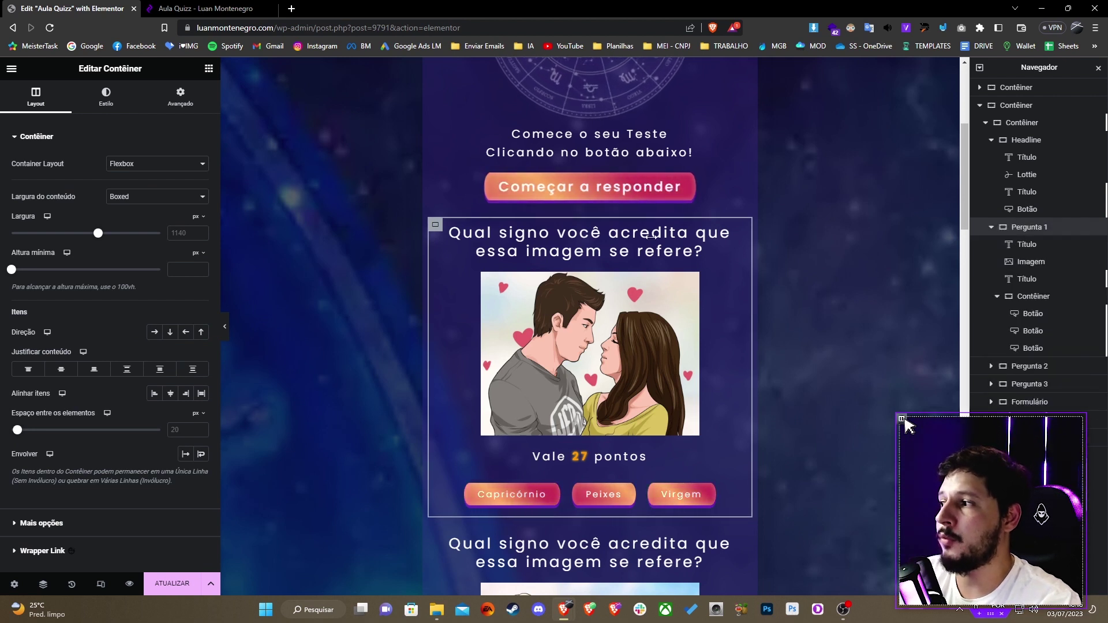
click(180, 95)
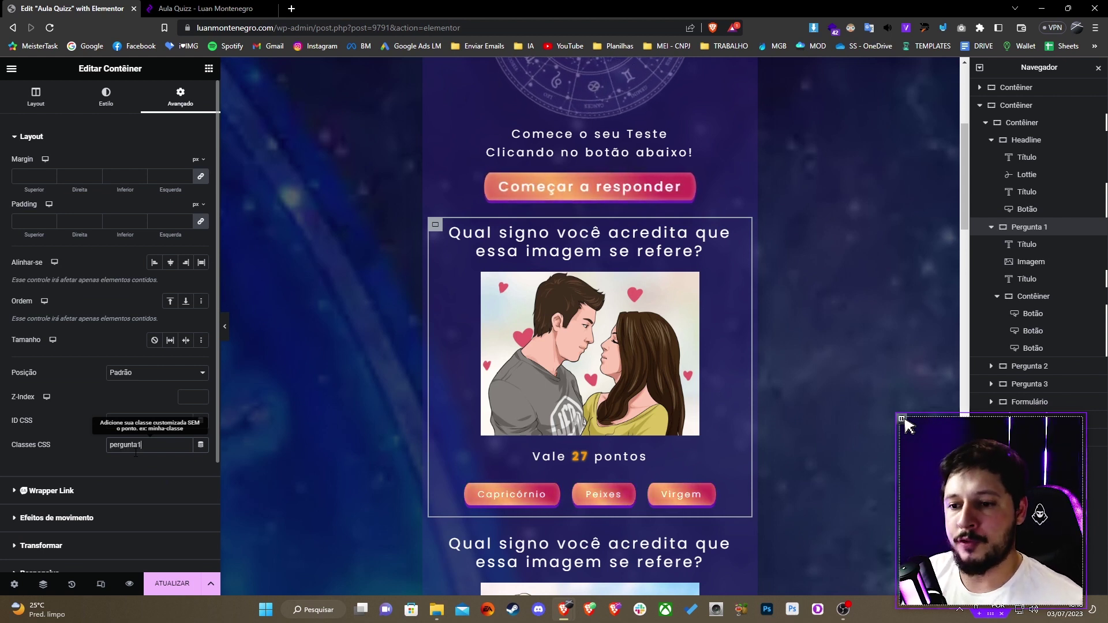
text(pergunta1)
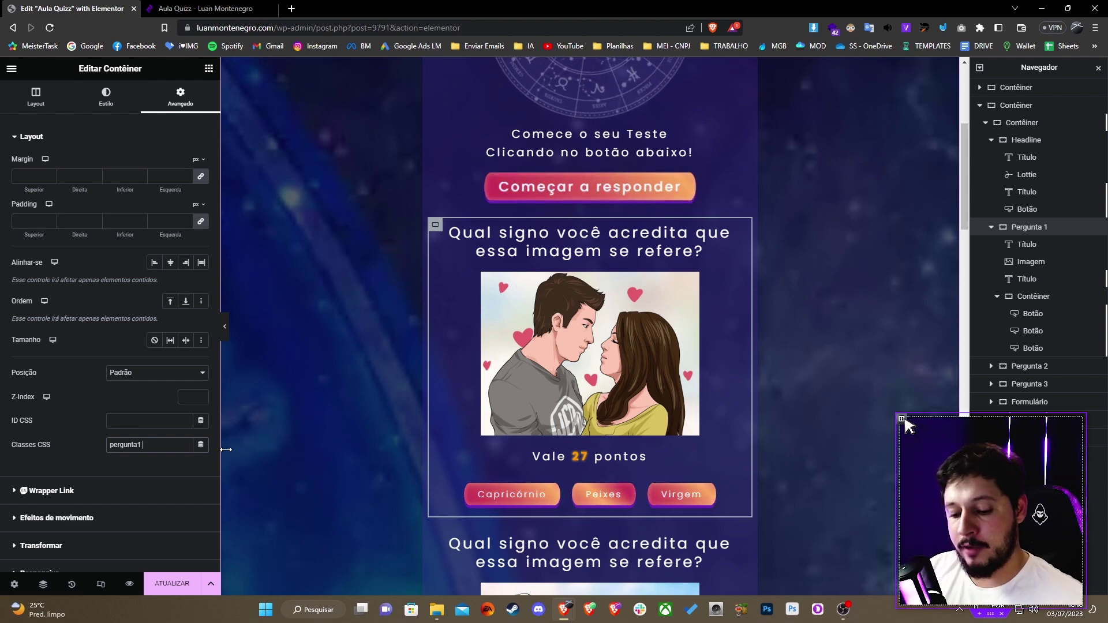
text( esconder)
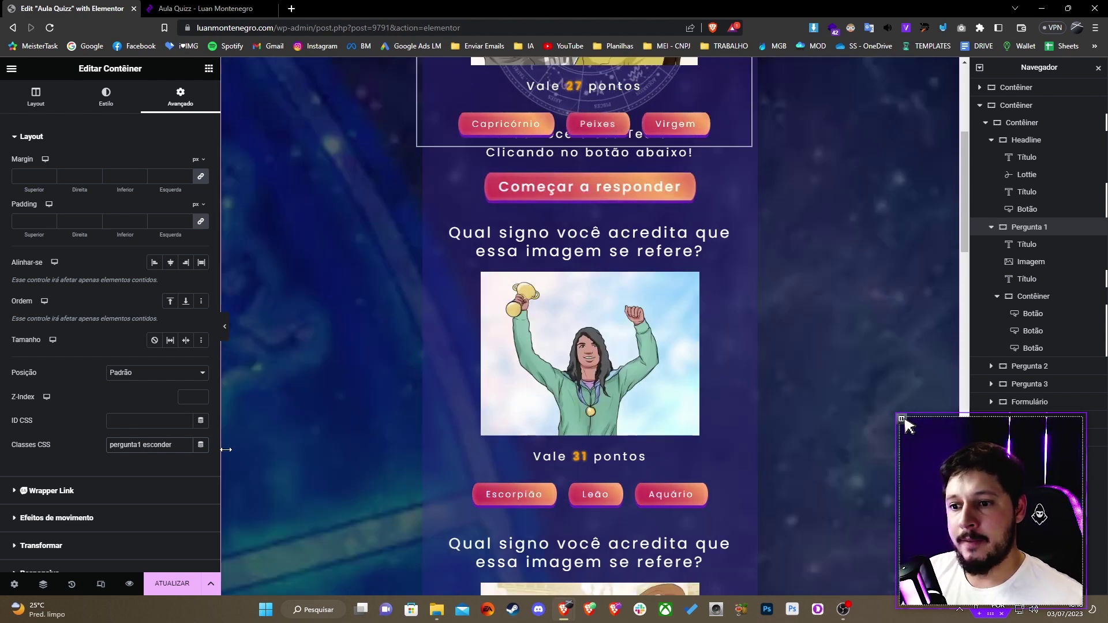
Step: Expand the Pergunta 2 container in the page structure and open the advanced settings of its Escorpião button
scroll(627, 321, up, 2)
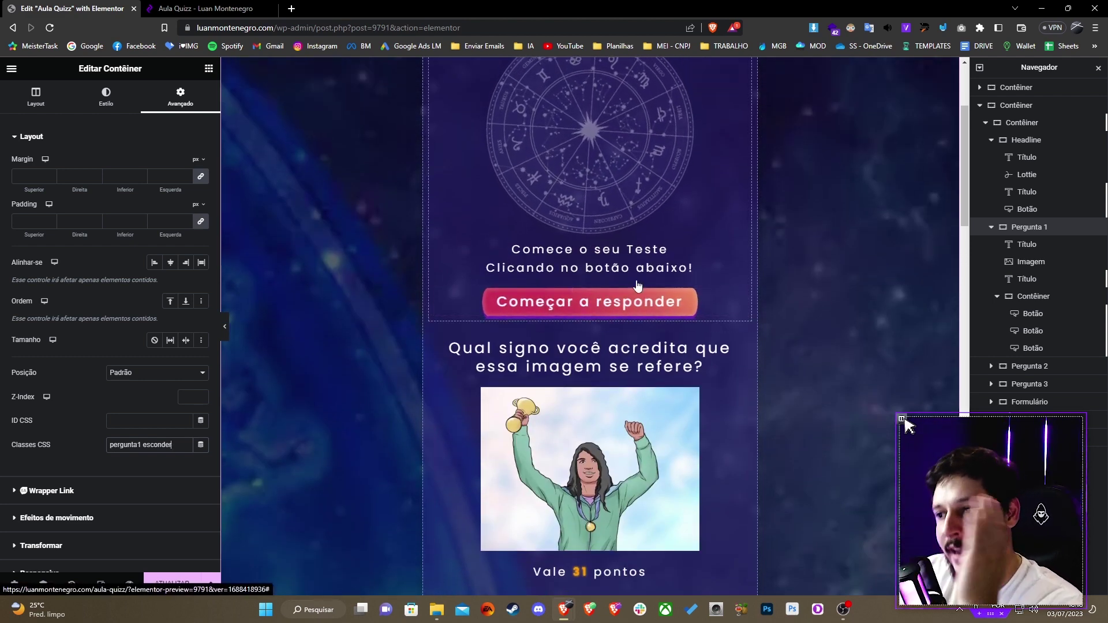
scroll(648, 269, down, 3)
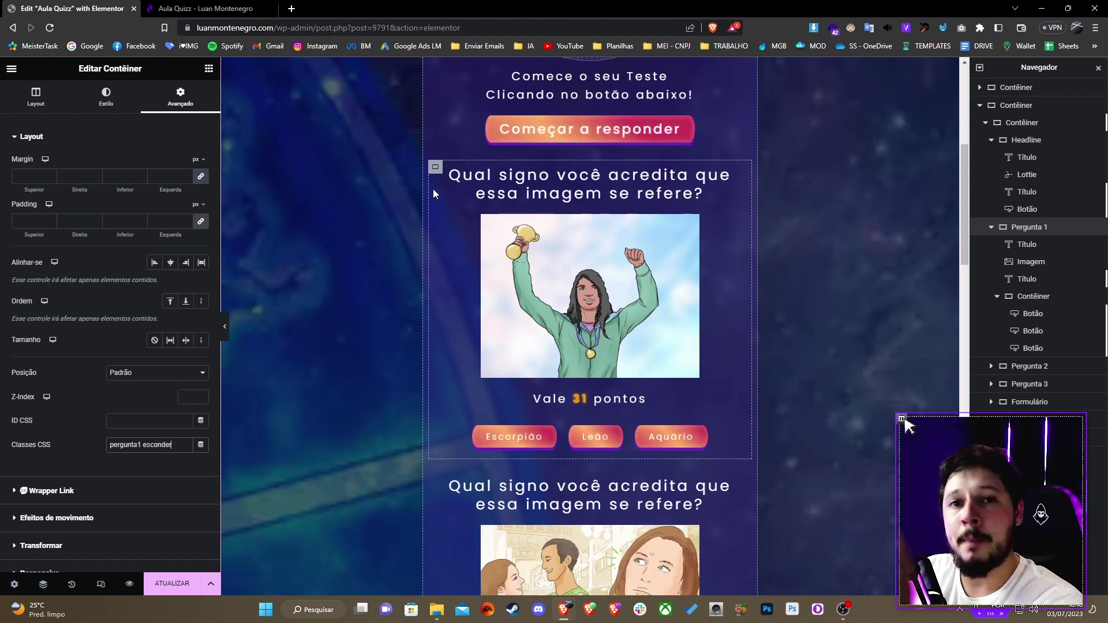
click(438, 171)
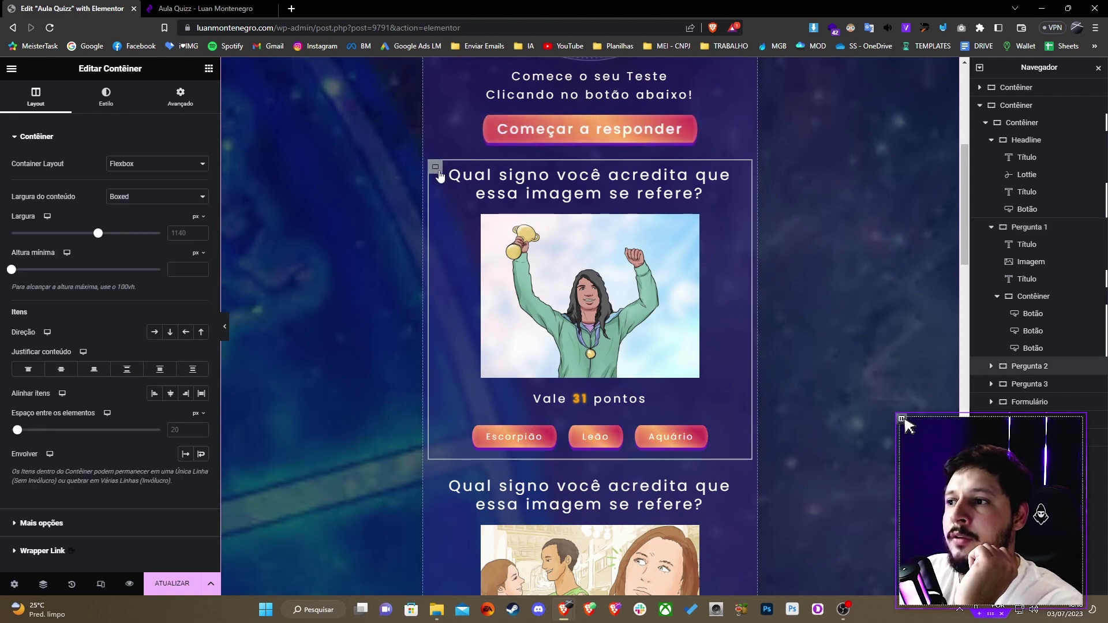
right_click(531, 438)
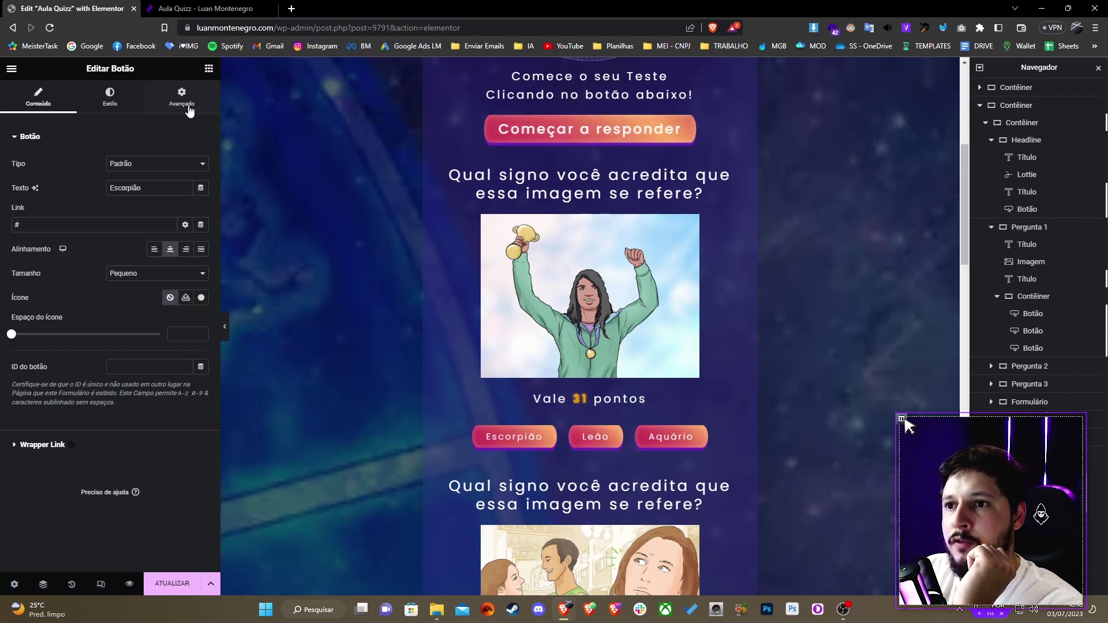
click(186, 101)
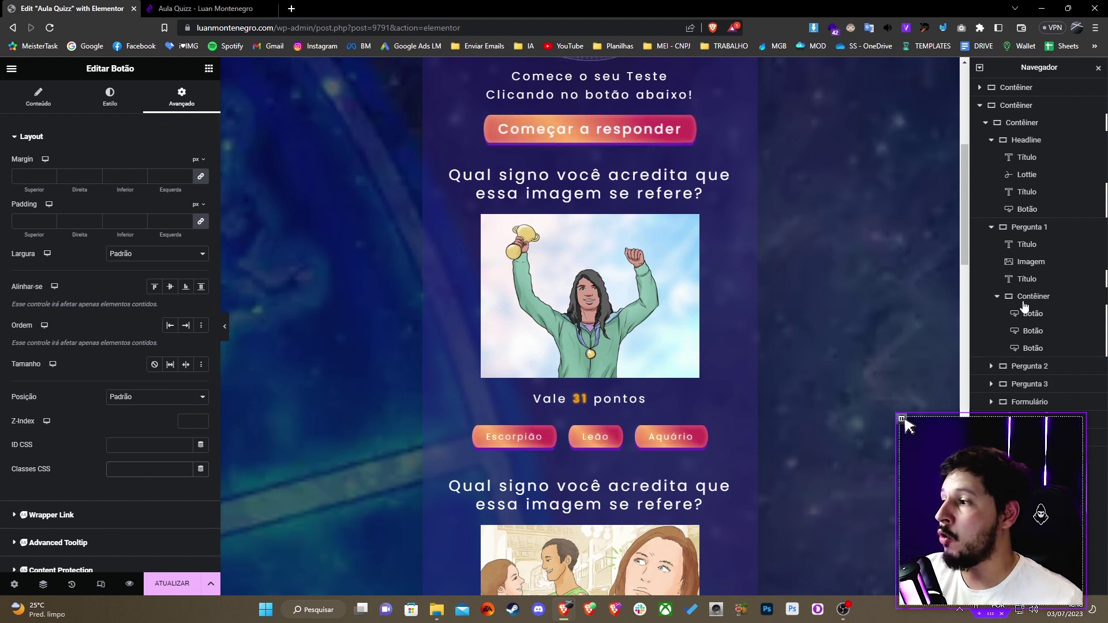
click(615, 440)
click(1017, 367)
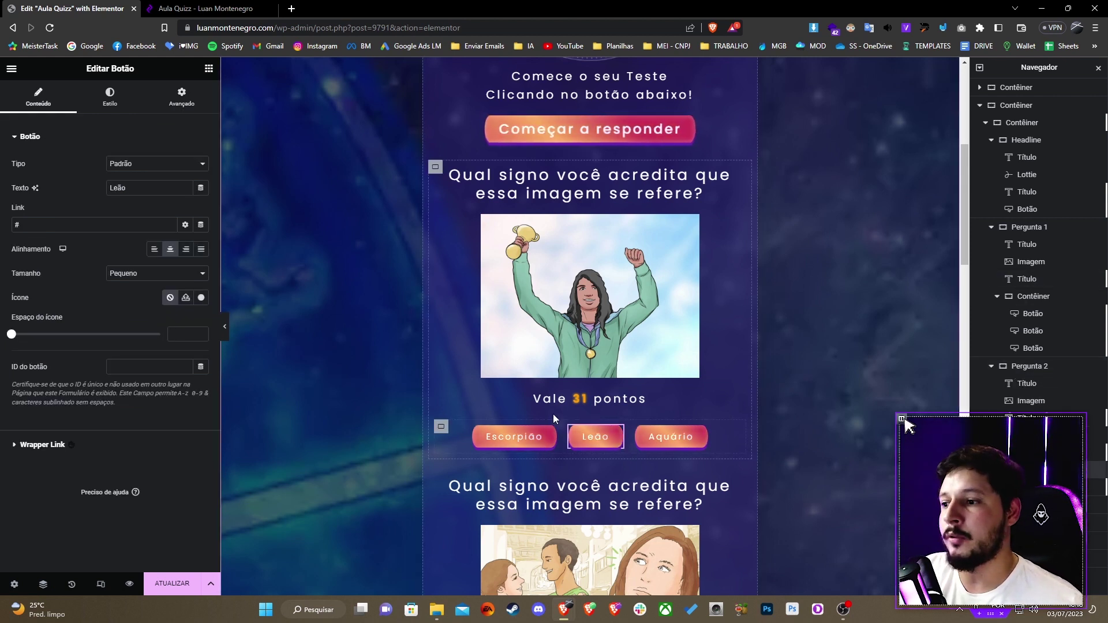
click(182, 97)
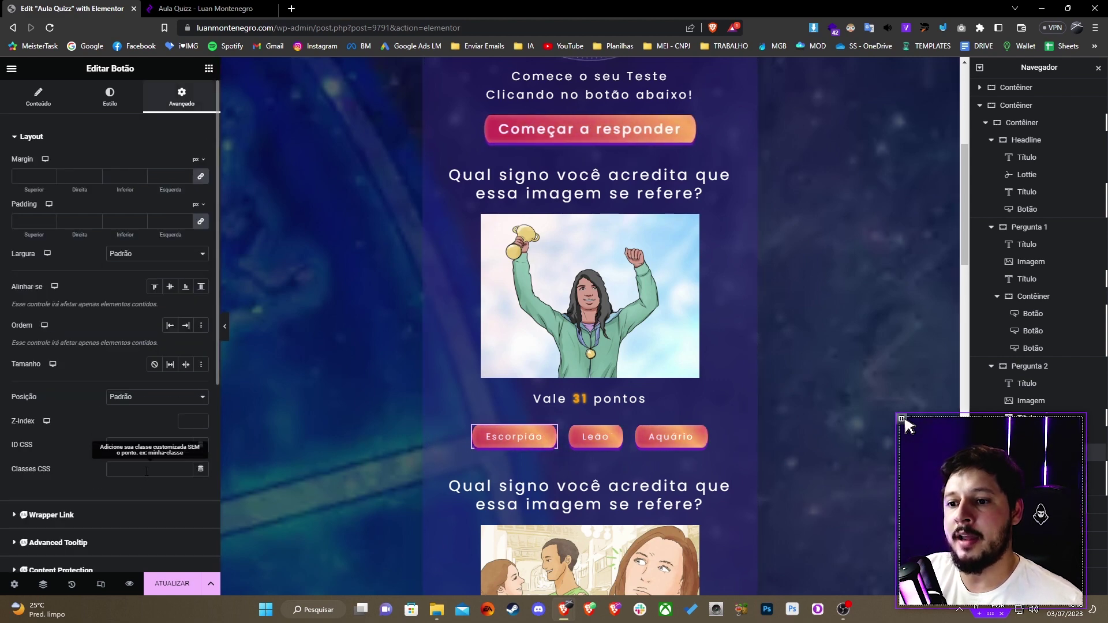
Step: Assign the CSS class bt2 to the Leão and Aquário buttons of Pergunta 2
click(595, 436)
click(181, 96)
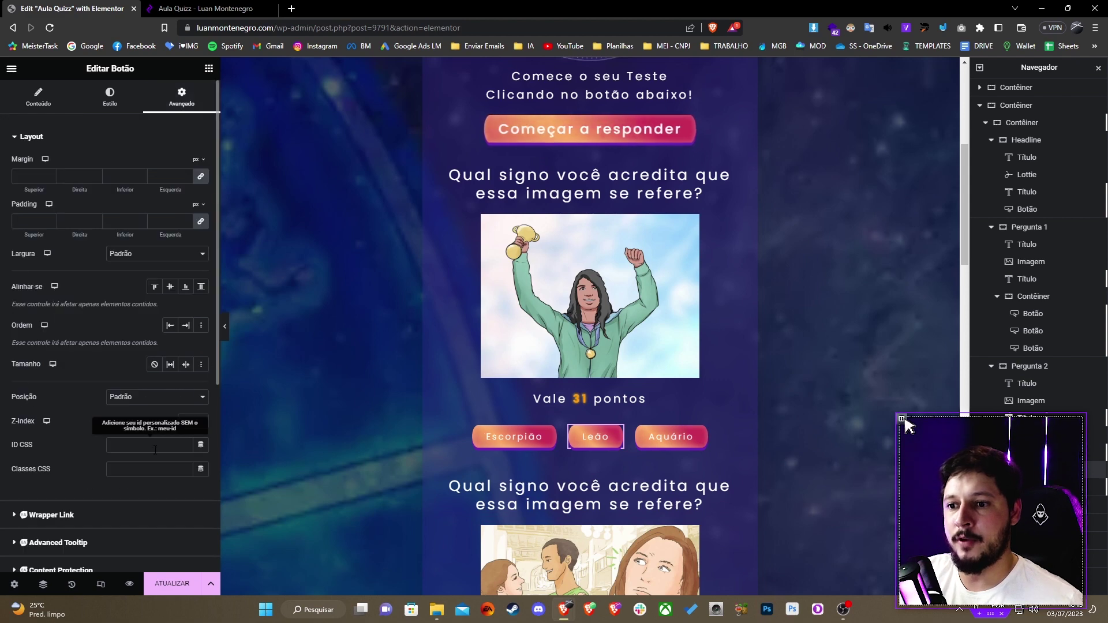
click(148, 469)
text(bt2)
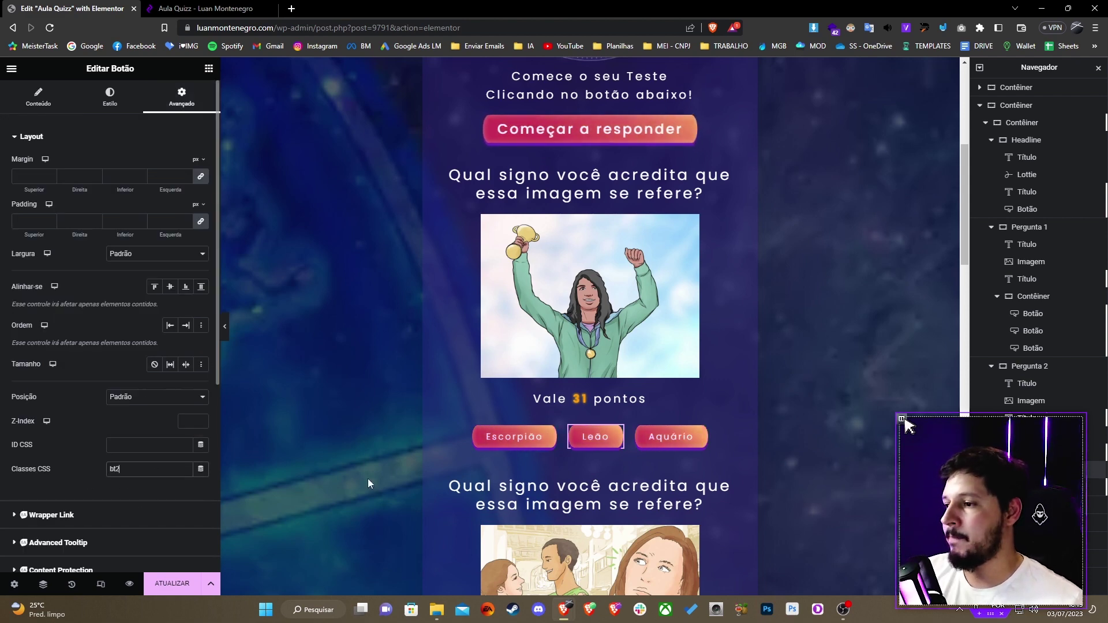
click(646, 437)
click(181, 97)
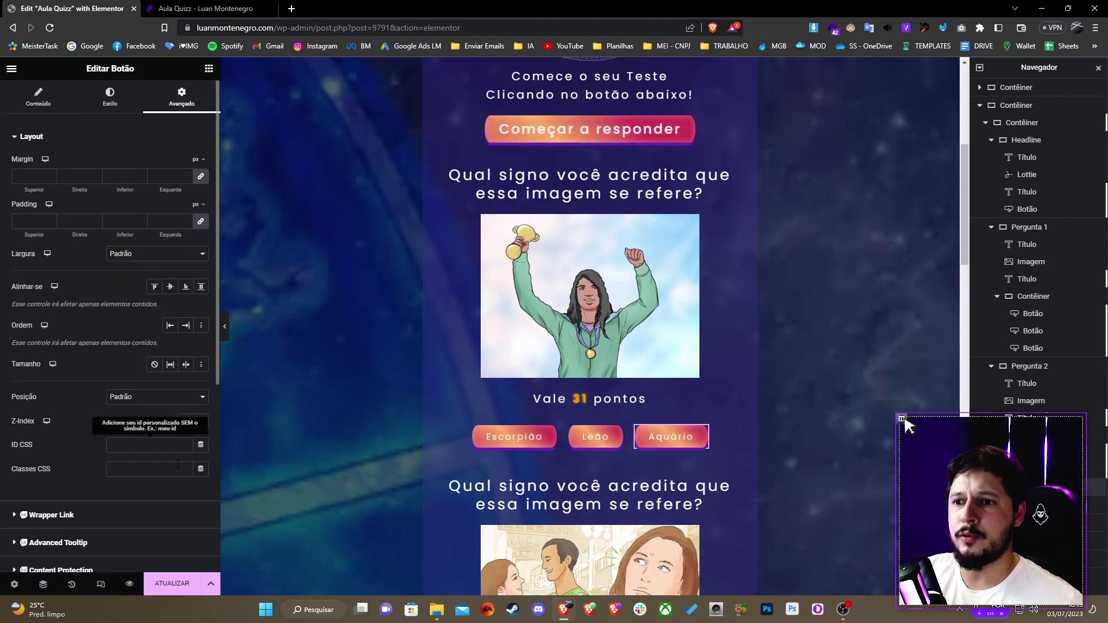
click(147, 469)
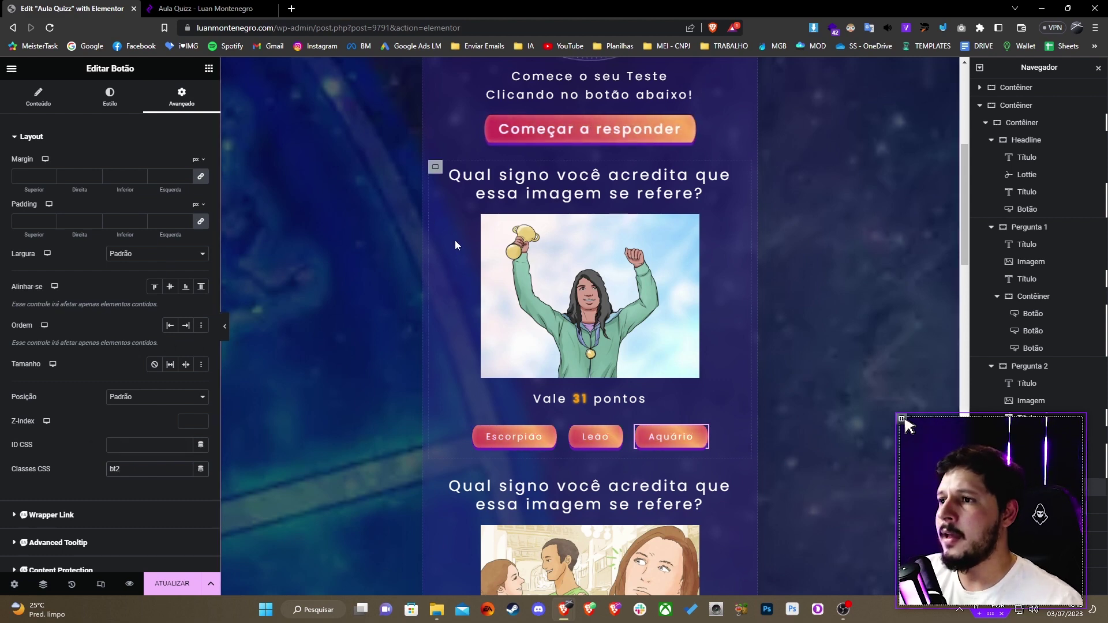
Step: Assign the CSS classes "pergunta2 esconder" to the Pergunta 2 container
click(436, 167)
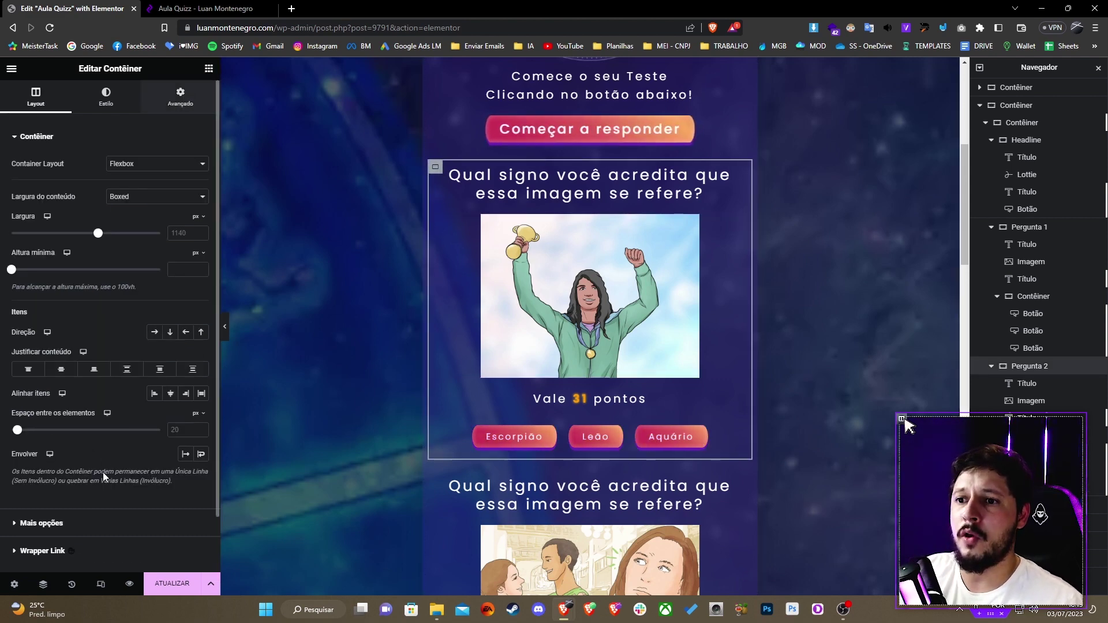
click(180, 95)
click(129, 449)
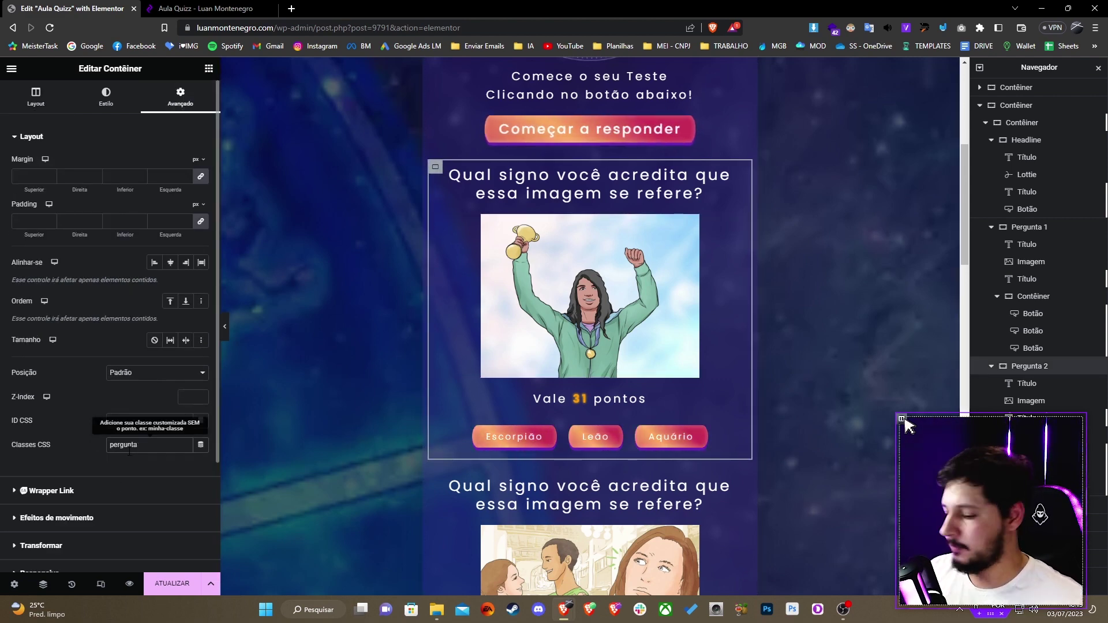
text(esconder)
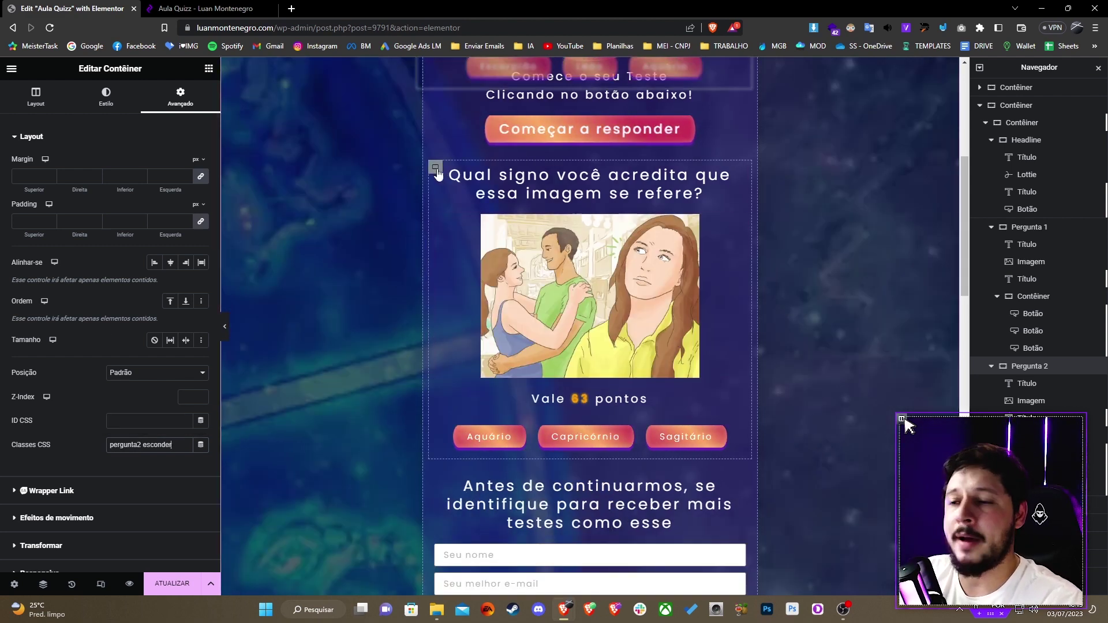
Step: Assign the CSS class bt3 to the Aquário, Capricórnio and Sagitário buttons of Pergunta 3
click(488, 436)
click(181, 96)
click(131, 467)
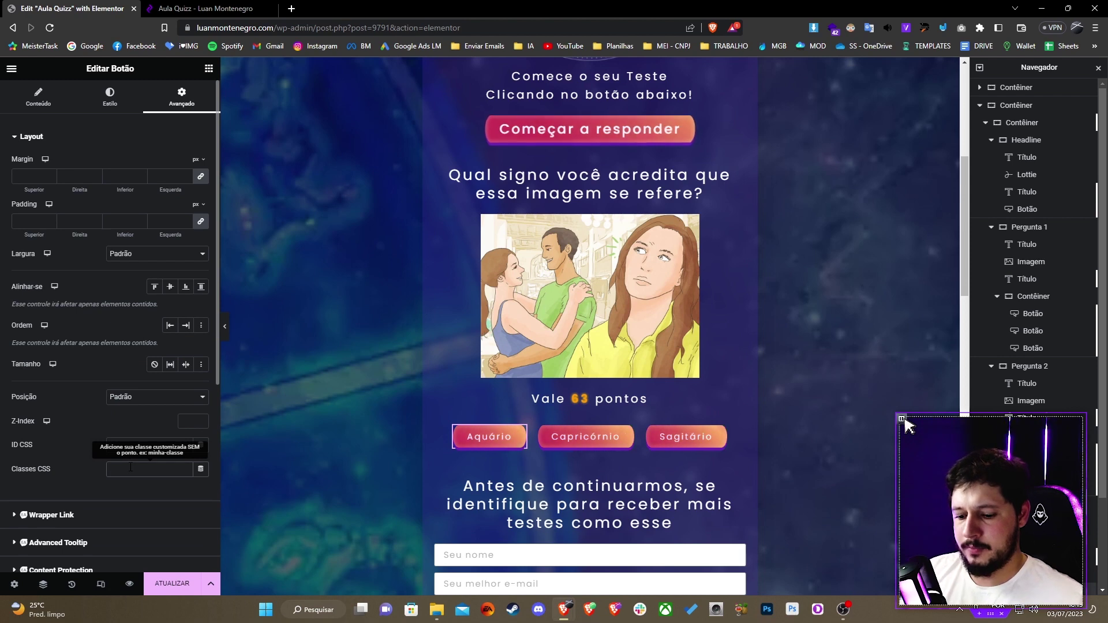
text(btn)
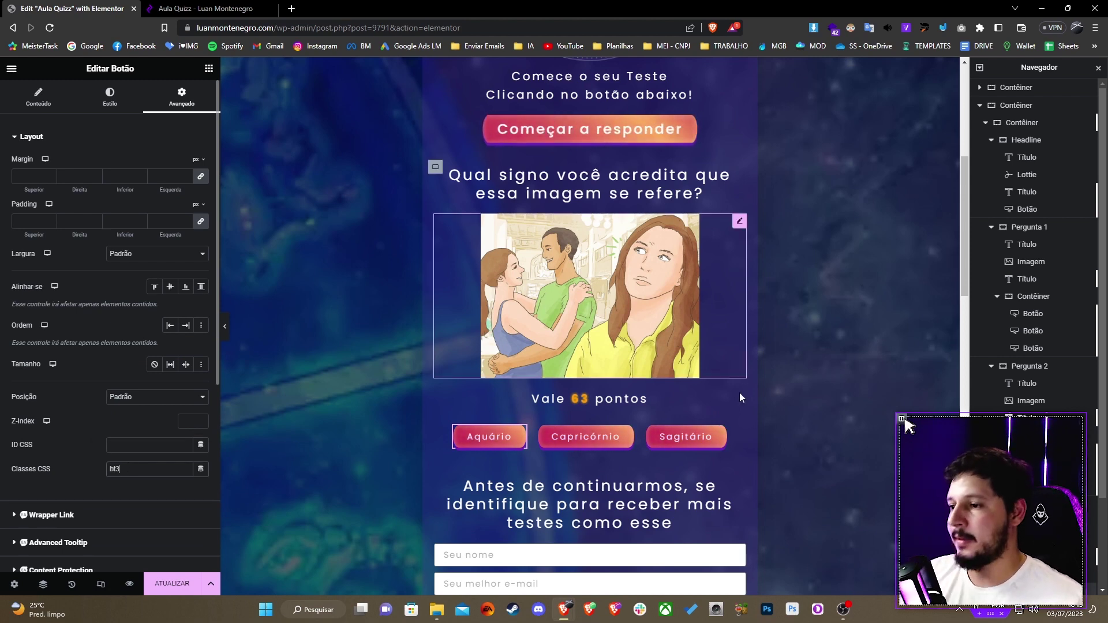
click(584, 436)
click(181, 97)
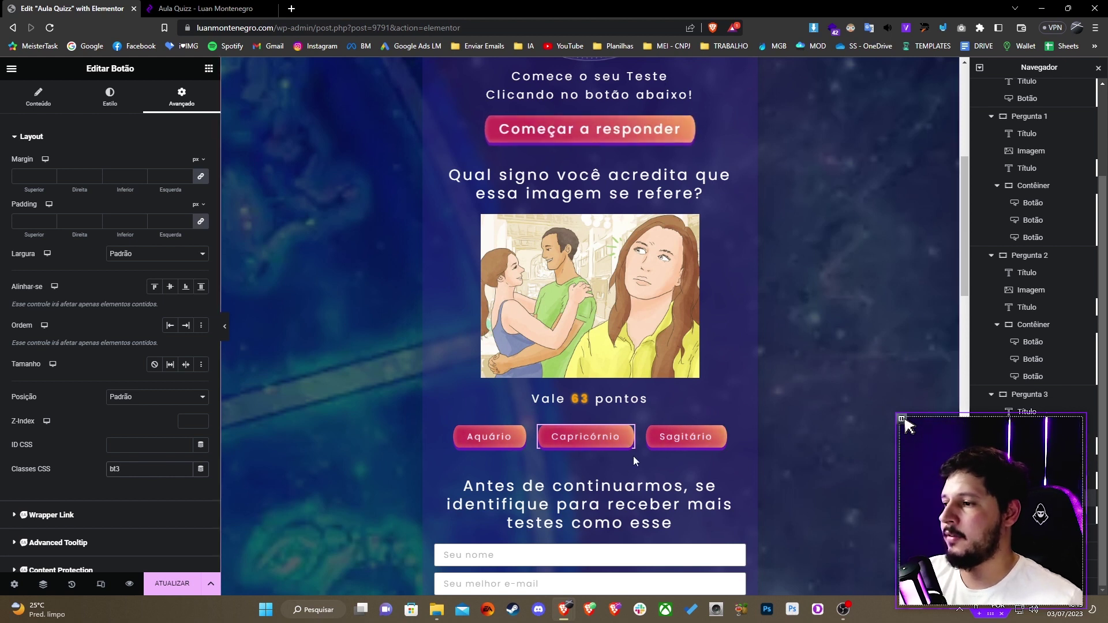
click(685, 437)
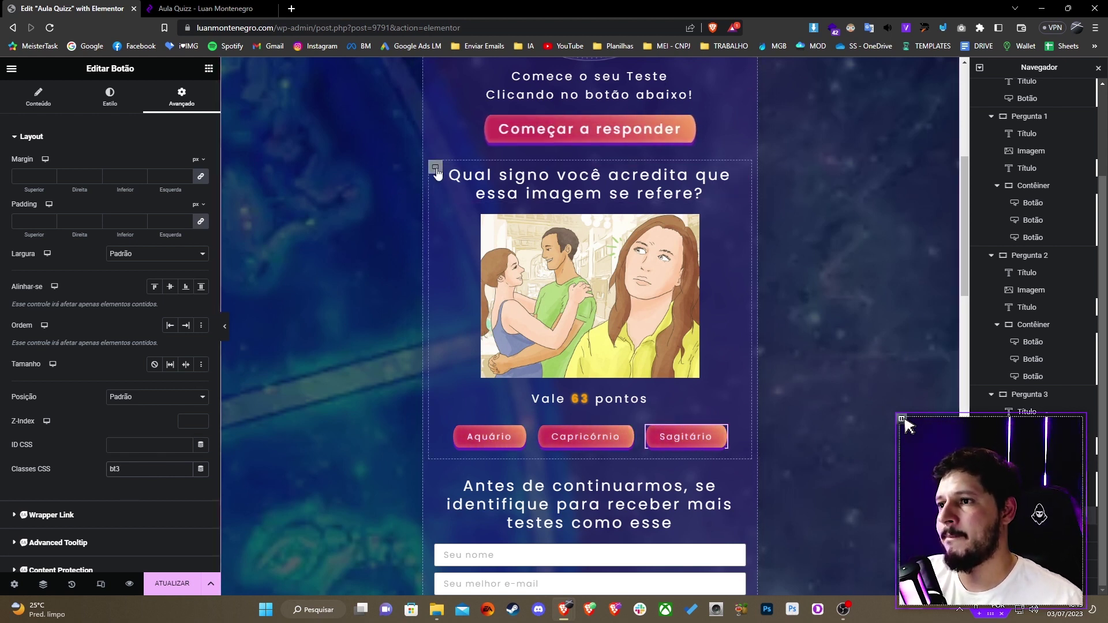
Step: Assign the CSS classes "pergunta3 esconder" to the Pergunta 3 container
click(436, 169)
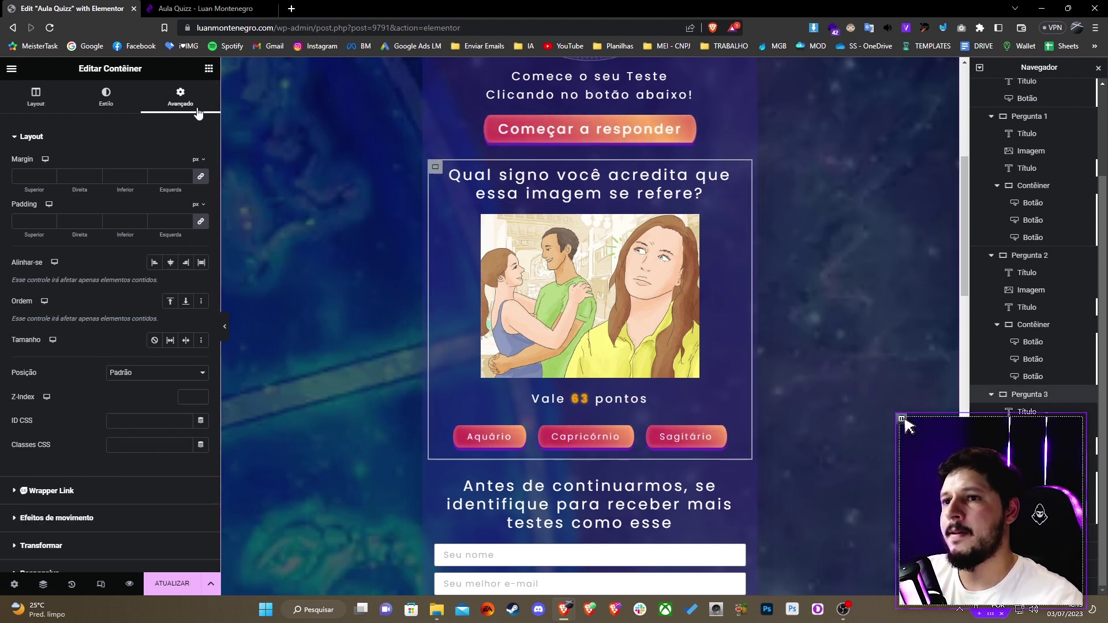
click(138, 446)
text(pergunta)
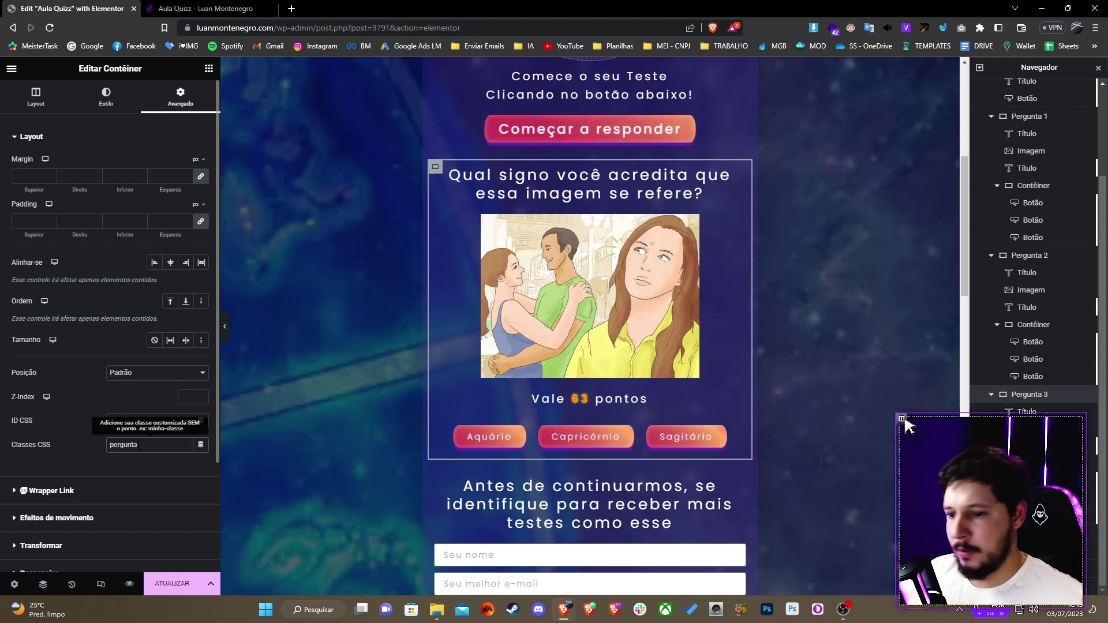
text(3 esconder)
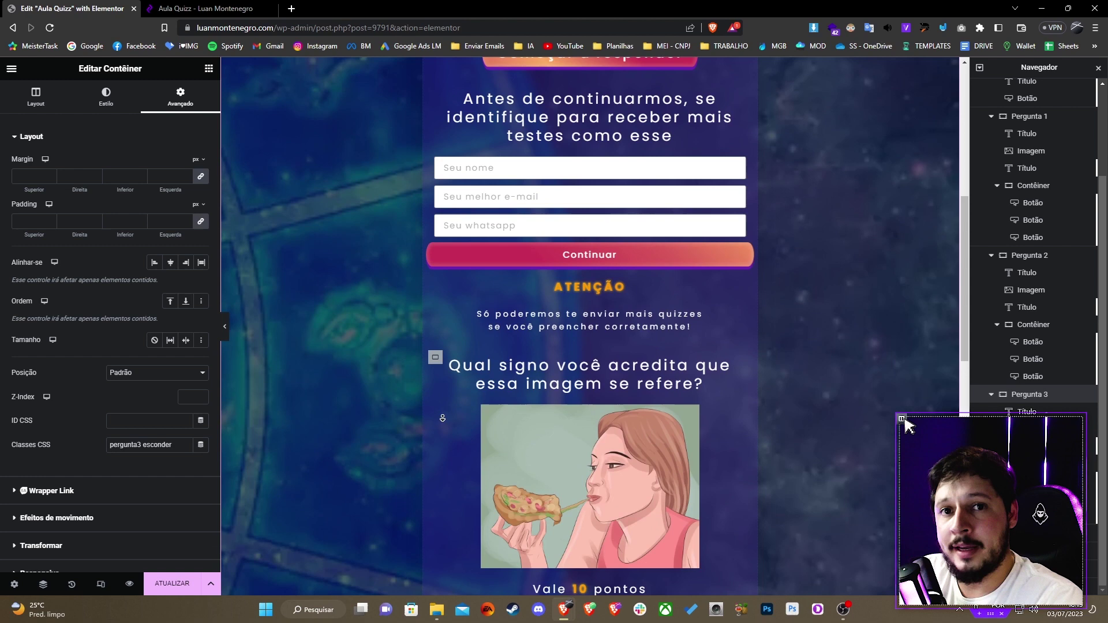
Step: Check the form's class name in the quiz script's HTML widget and assign the CSS class forms1 to the form's container
scroll(400, 357, down, 10)
click(401, 357)
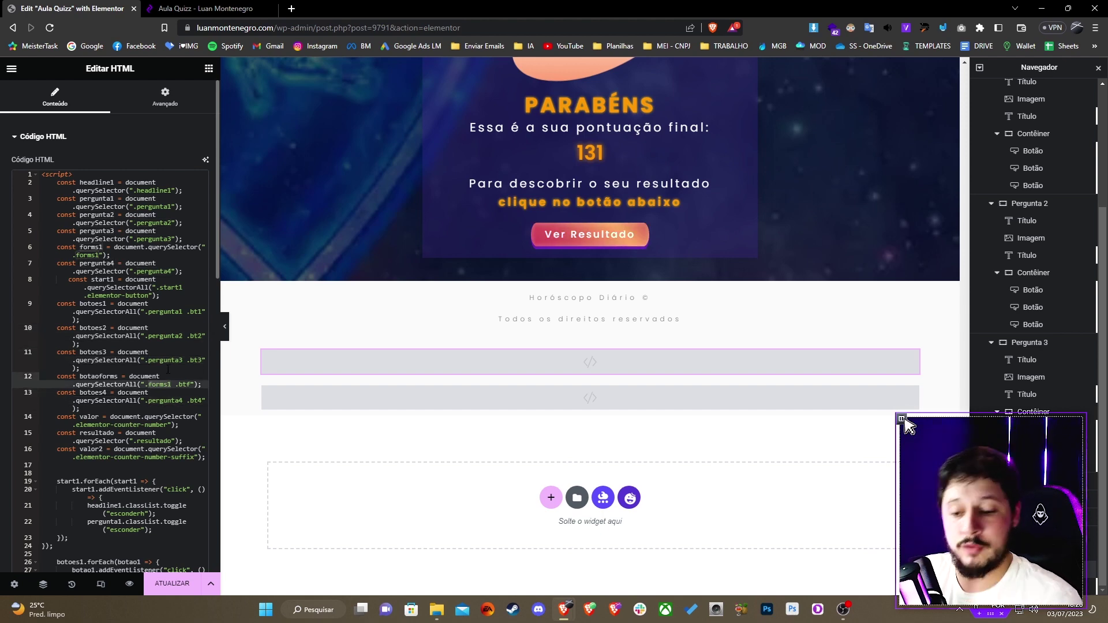
scroll(473, 356, up, 20)
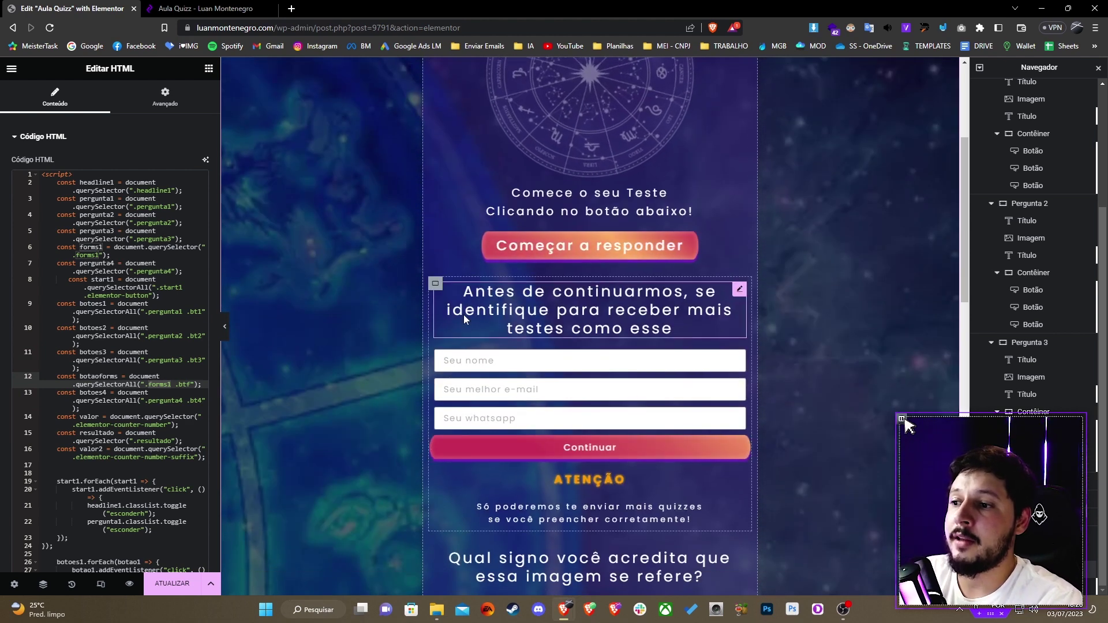
click(437, 285)
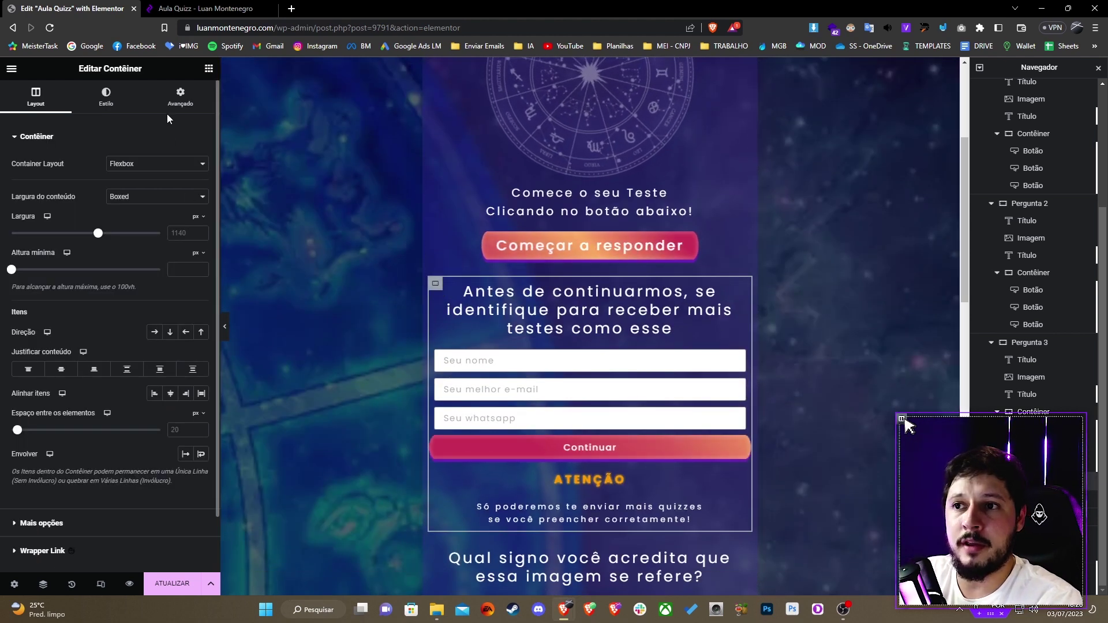
click(180, 97)
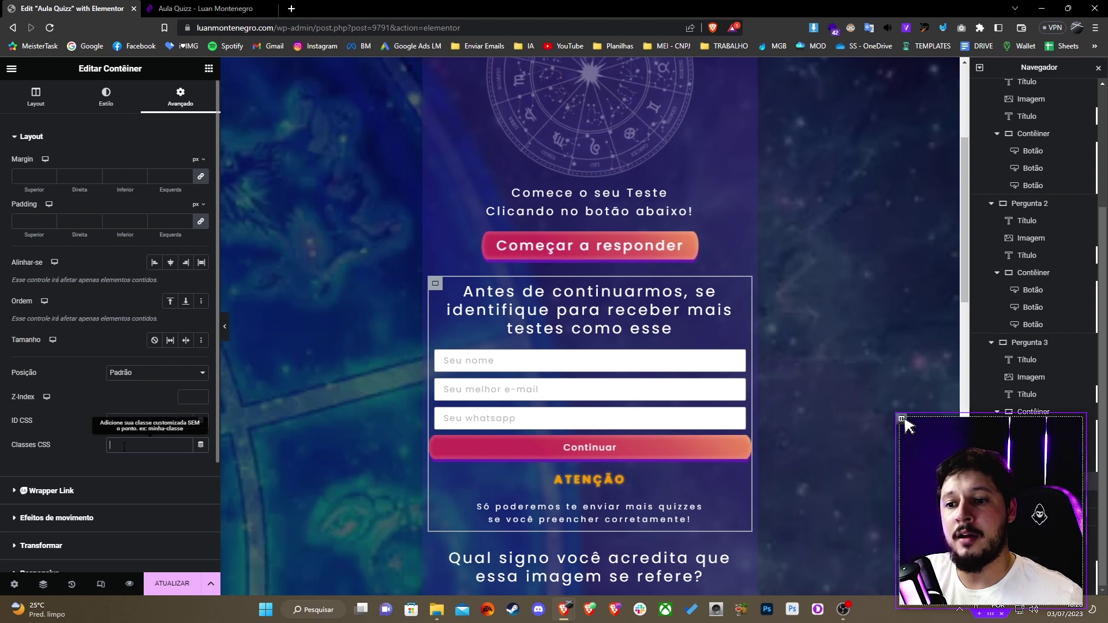
text(forms1)
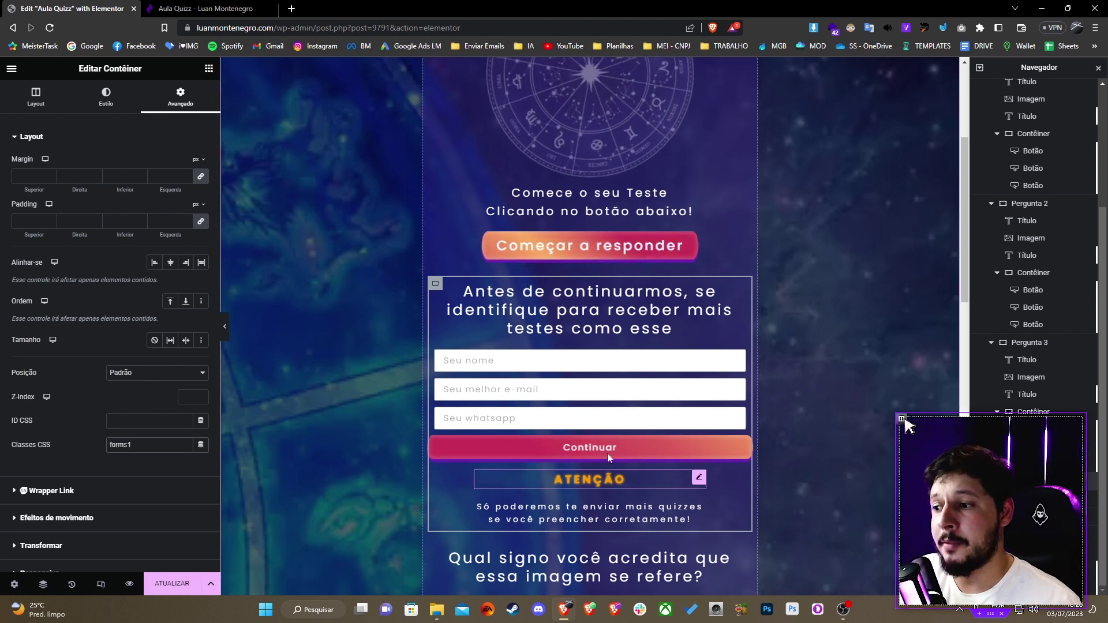
Step: Open the form widget's advanced settings and inspect its CSS class option and its name, e-mail and WhatsApp fields
click(568, 387)
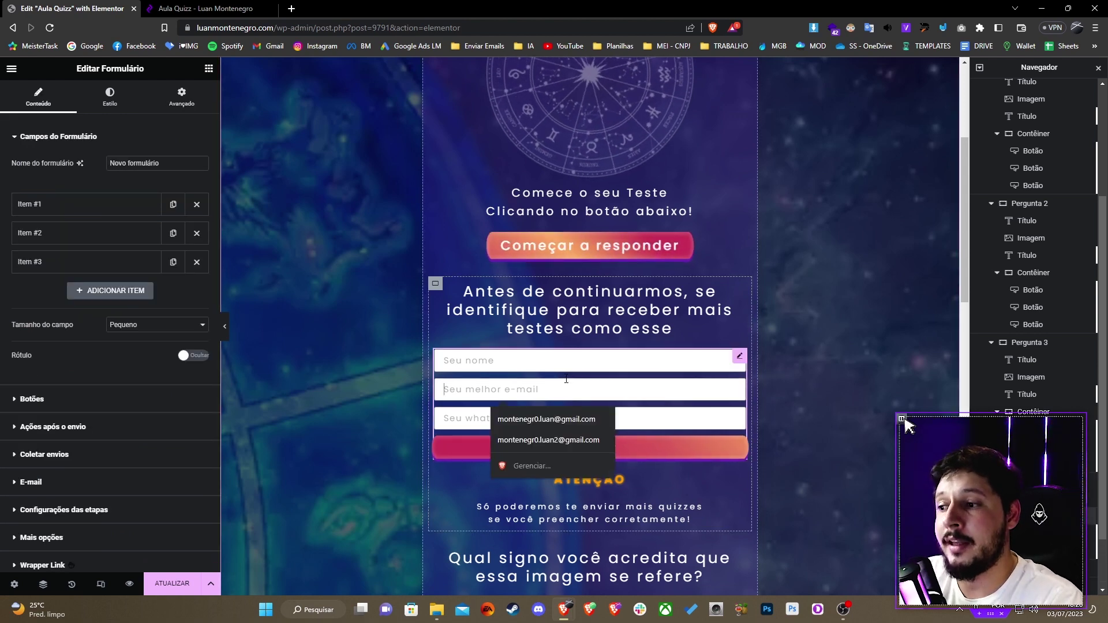
click(182, 95)
scroll(145, 393, down, 3)
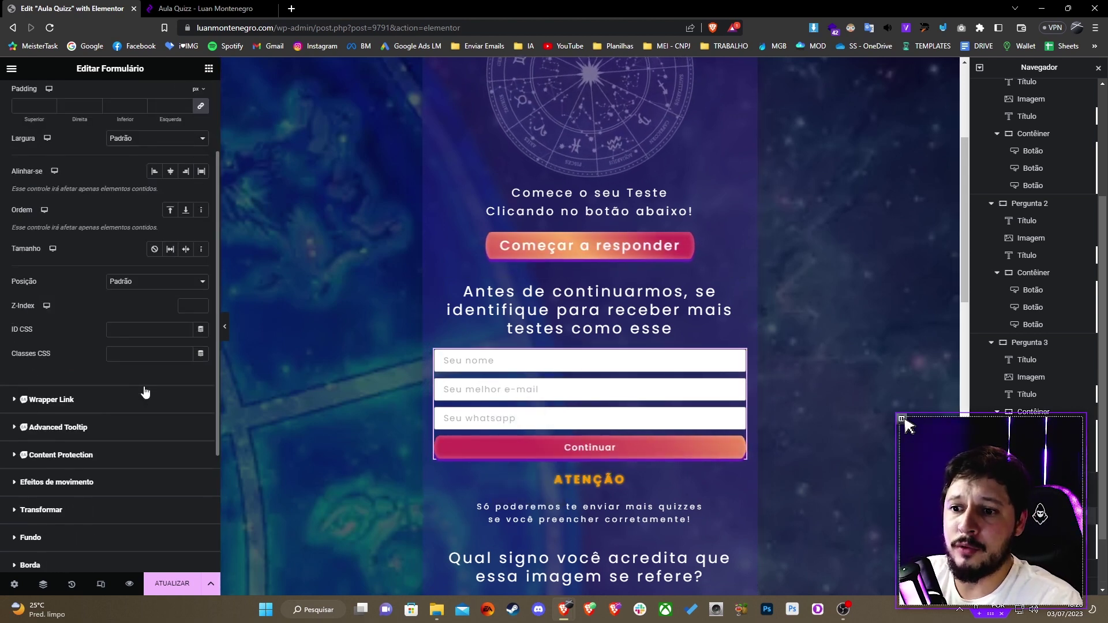
click(141, 354)
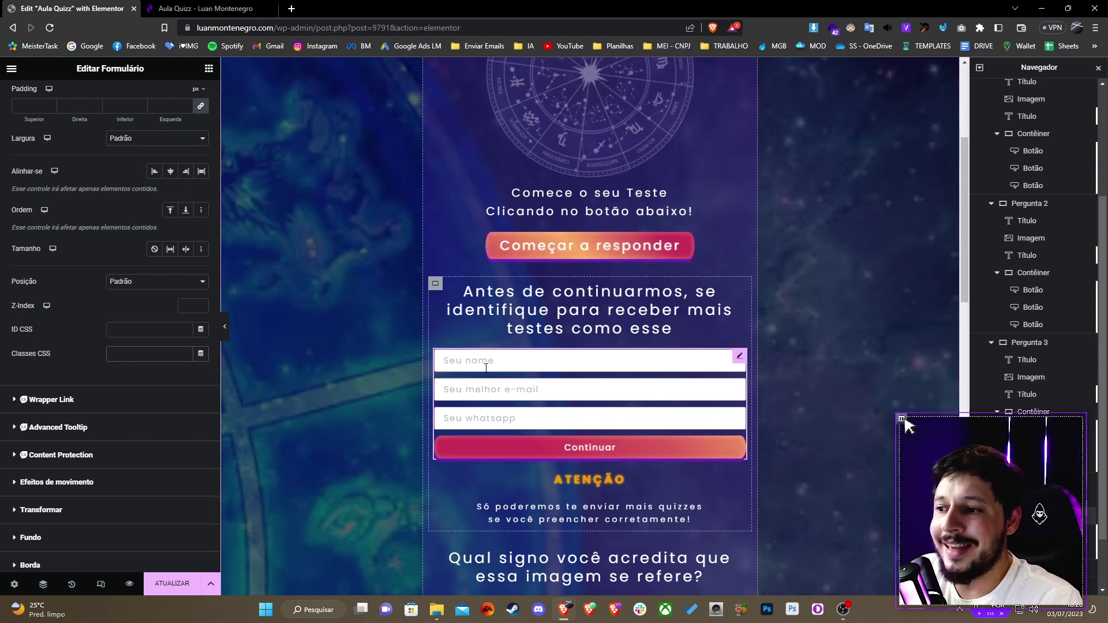
click(486, 368)
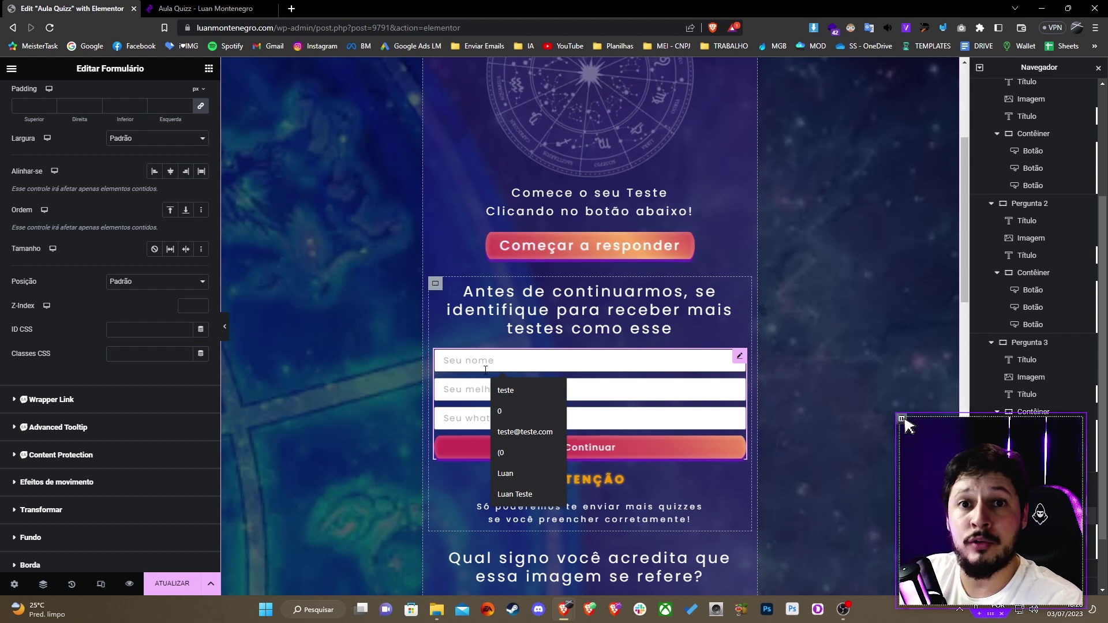
click(484, 388)
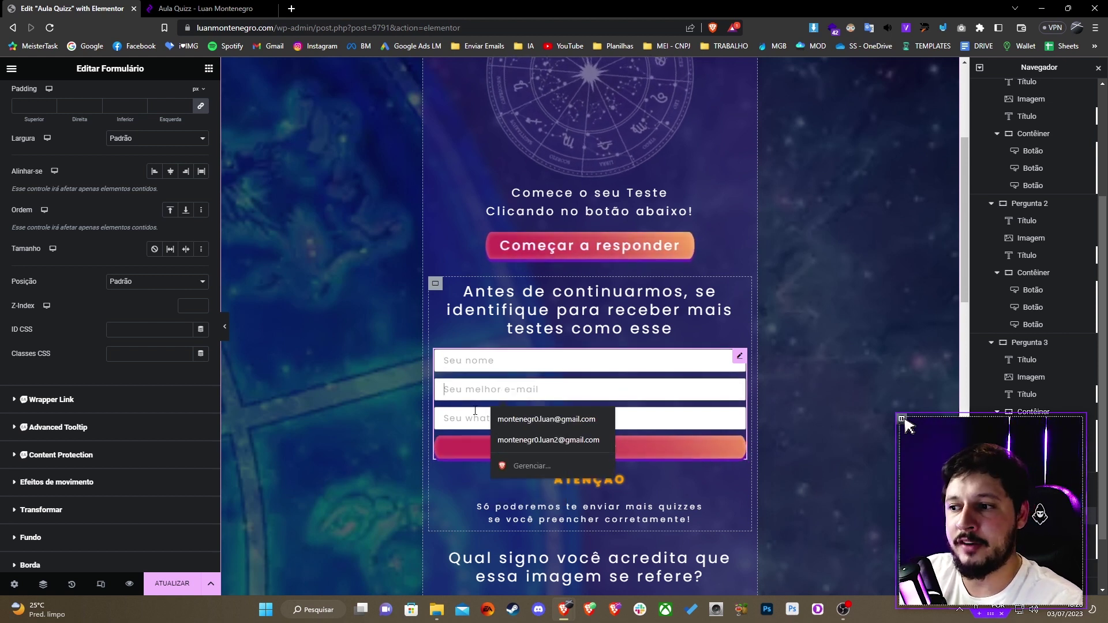
click(475, 411)
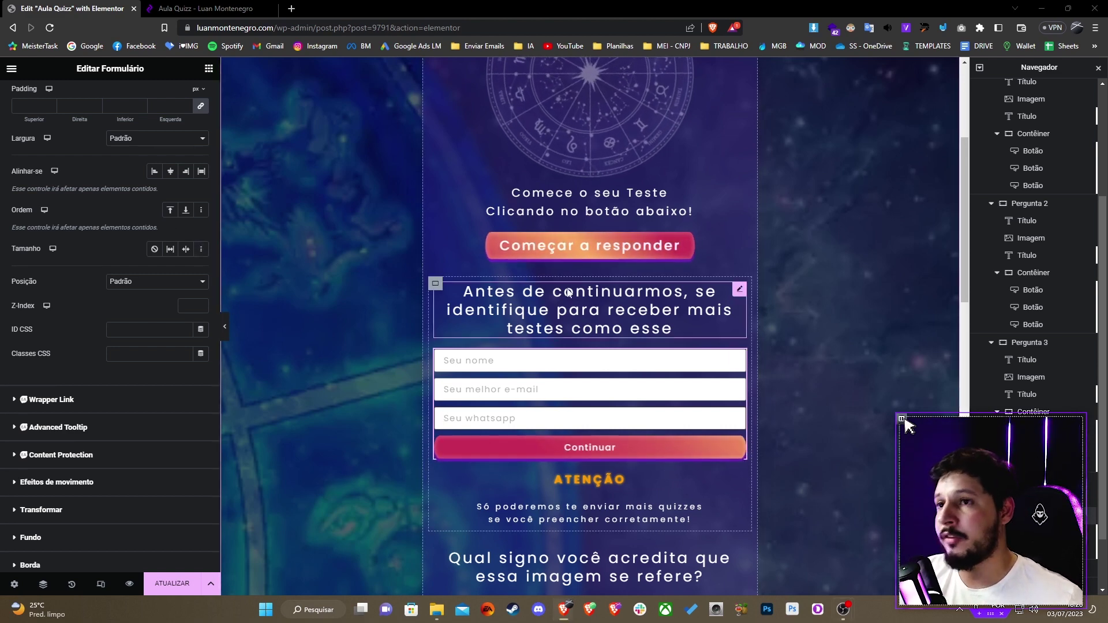
Step: Switch to the Google Docs lesson guide and find the span code with class btf for the form's submit button
key(alt+Tab)
click(115, 4)
scroll(496, 230, down, 9)
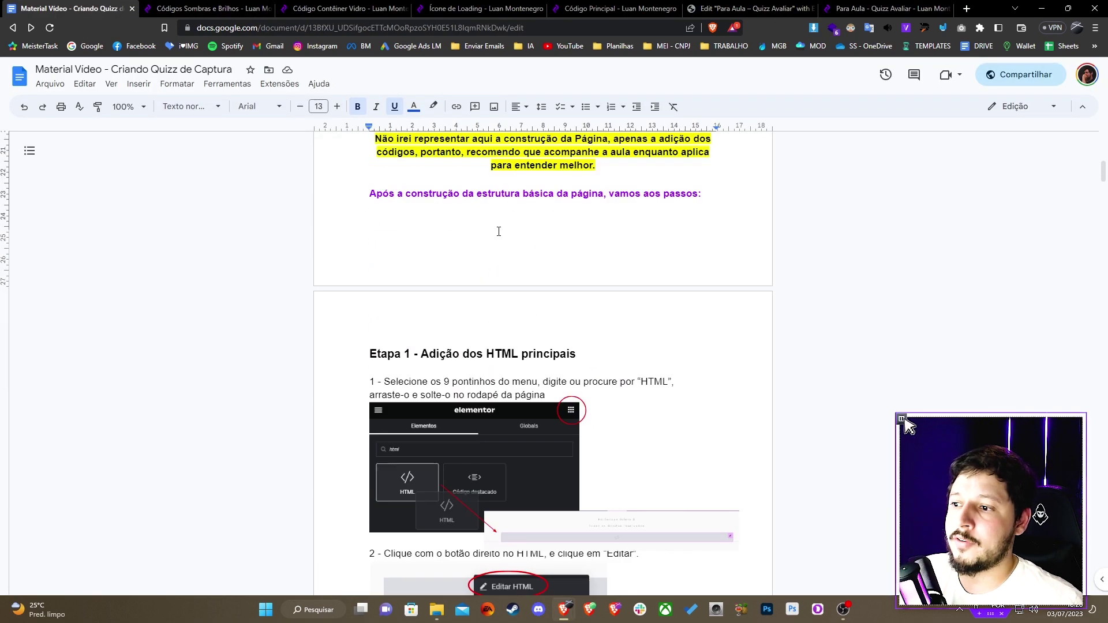
scroll(537, 222, up, 2)
scroll(580, 416, down, 15)
scroll(580, 415, down, 10)
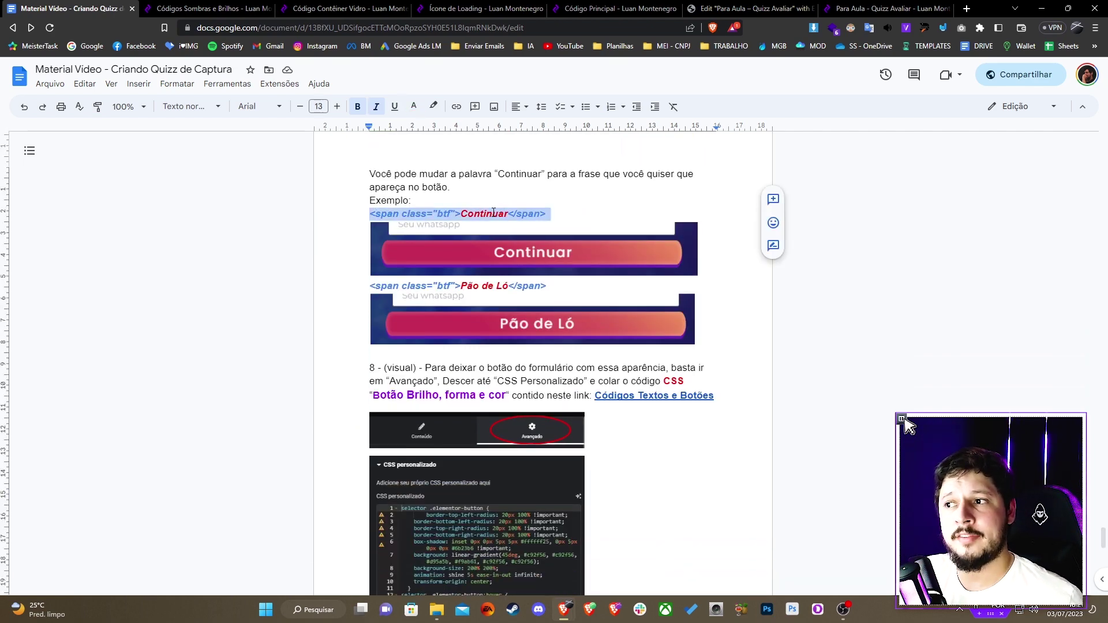
key(alt+Tab)
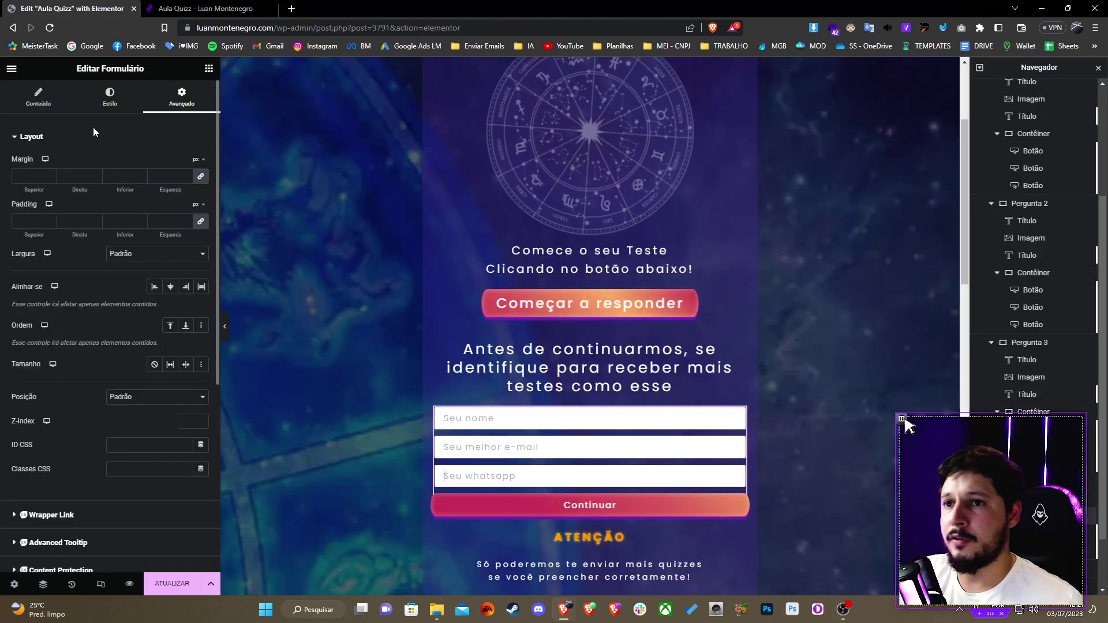
Step: In Elementor, replace the form's submit button text with <span class"btf">Continuar</span>
click(39, 96)
scroll(67, 254, down, 3)
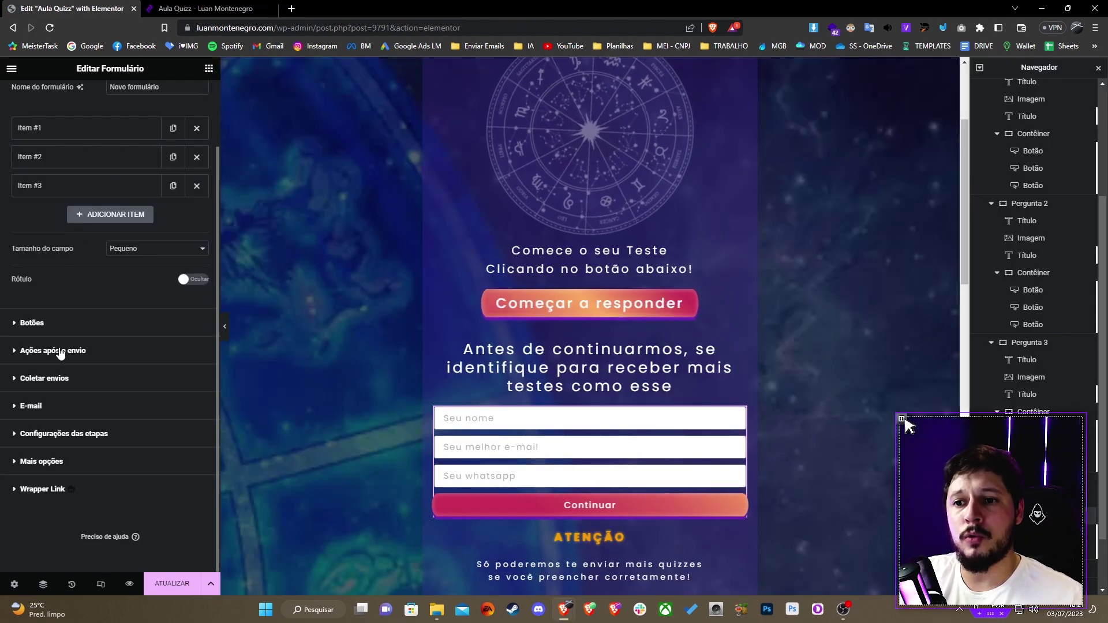
click(59, 325)
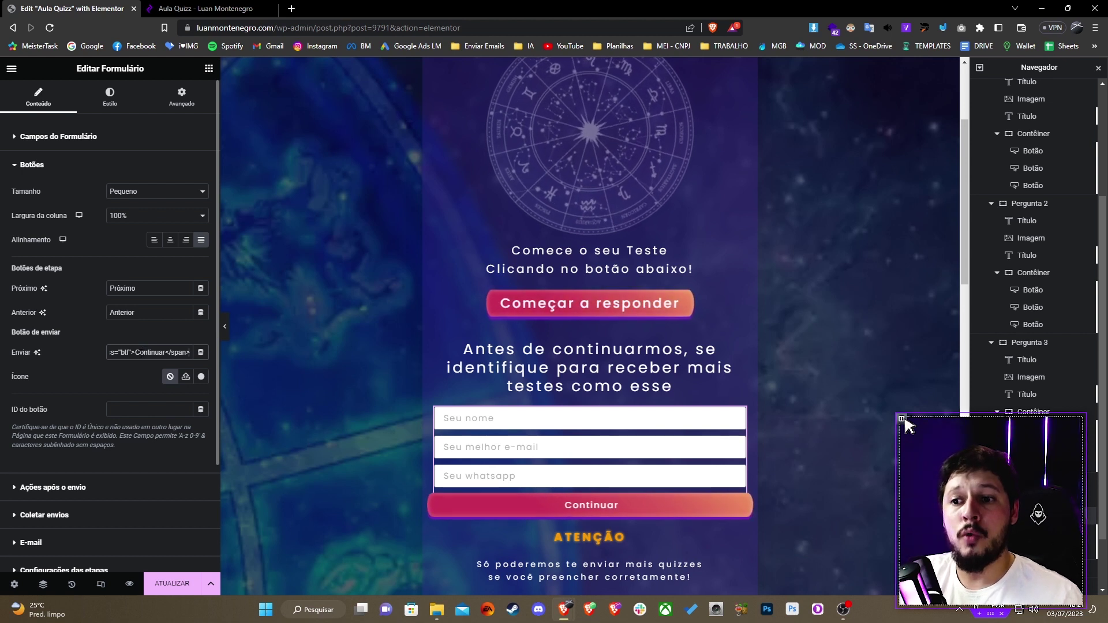
key(BackSpace)
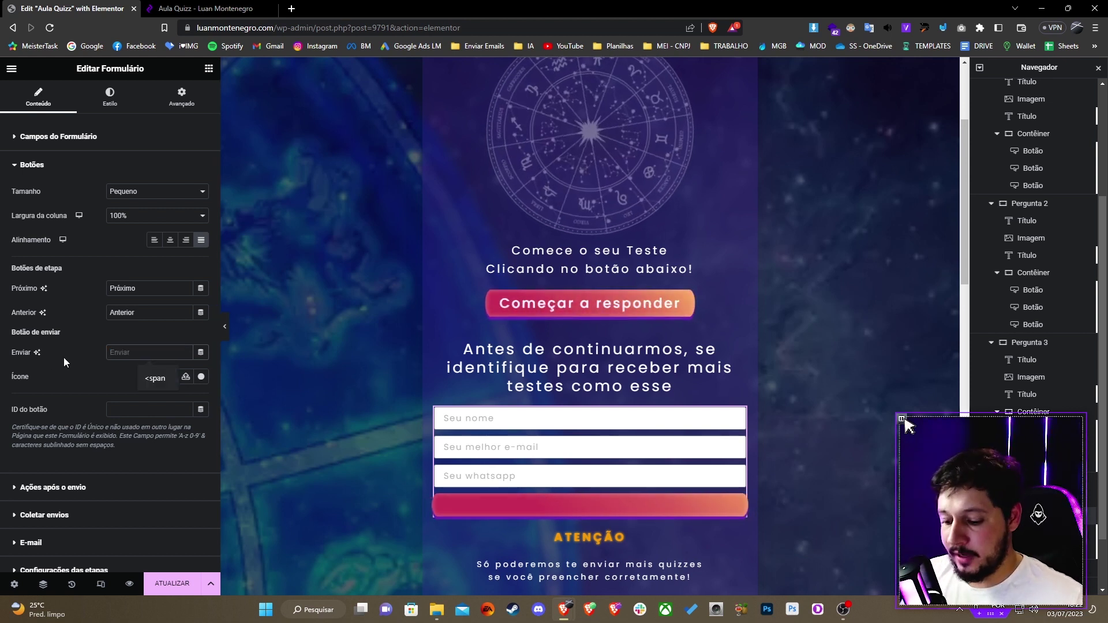
text(<span classs)
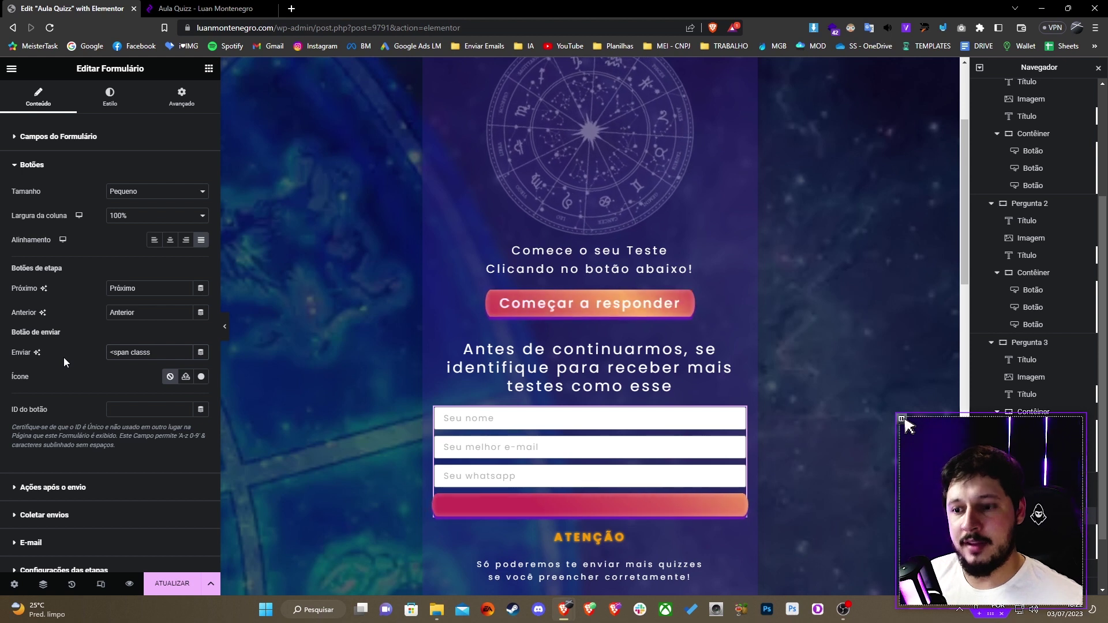
key(BackSpace)
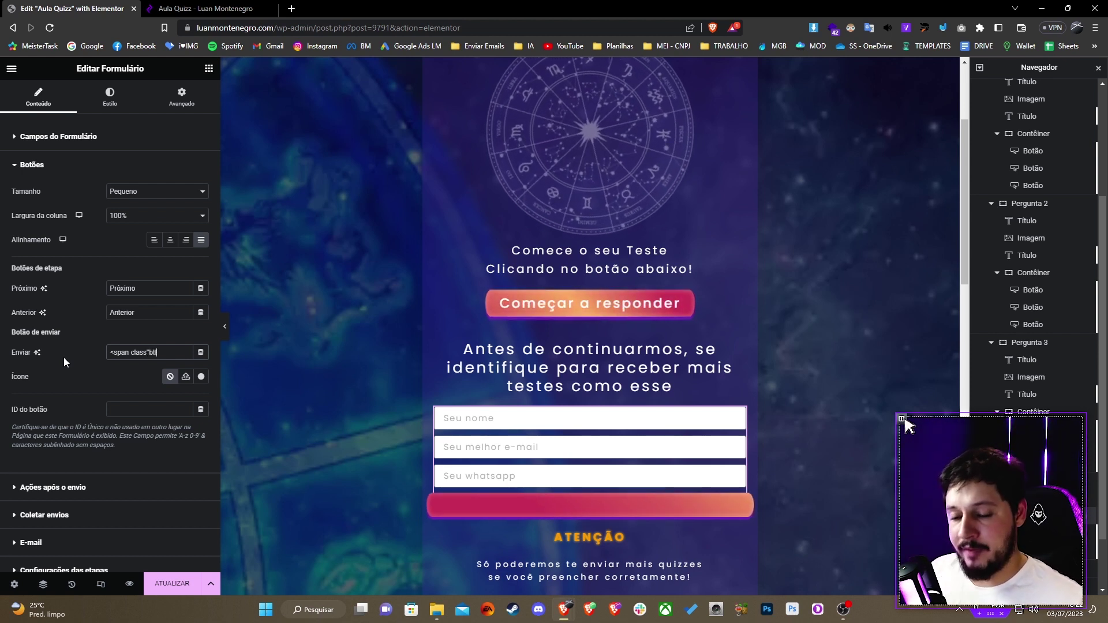
text("btf)
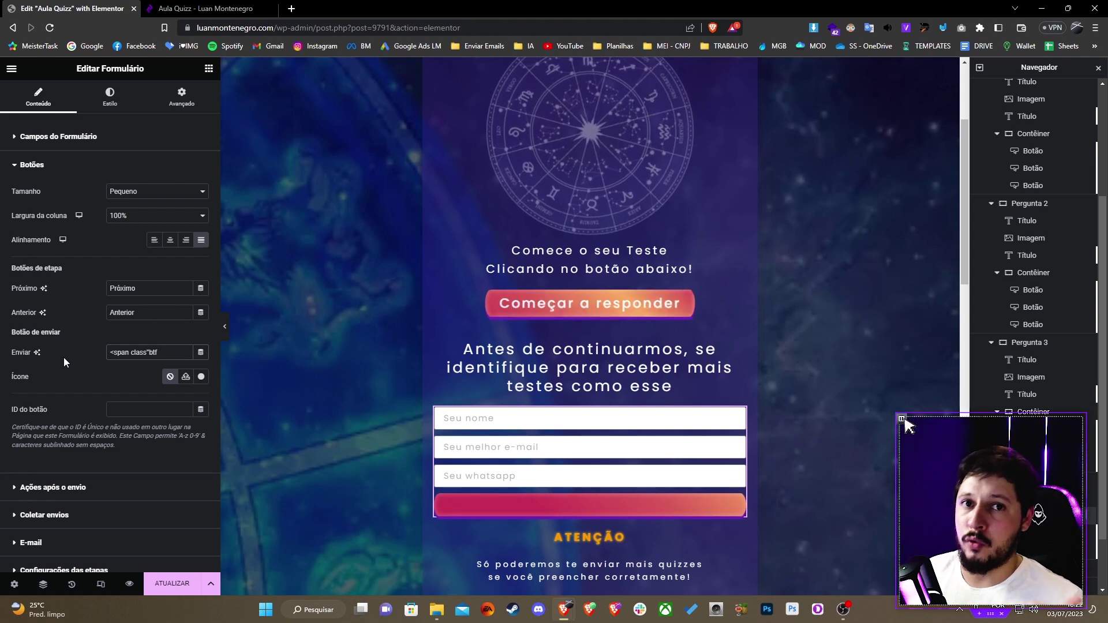
text(">Co)
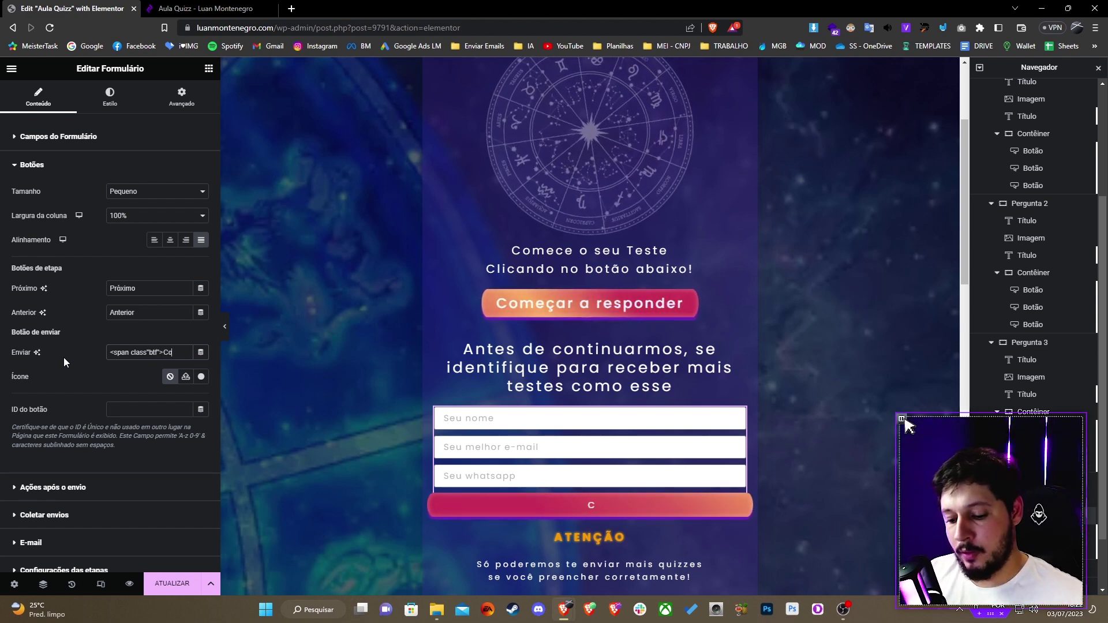
text(nteinuar</span>)
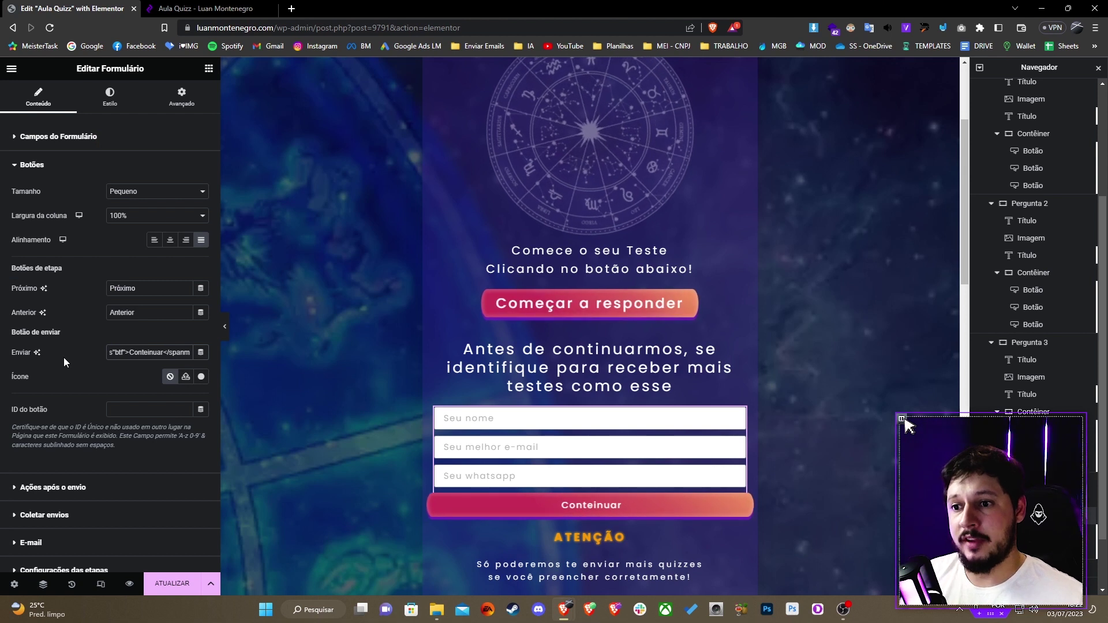
key(BackSpace)
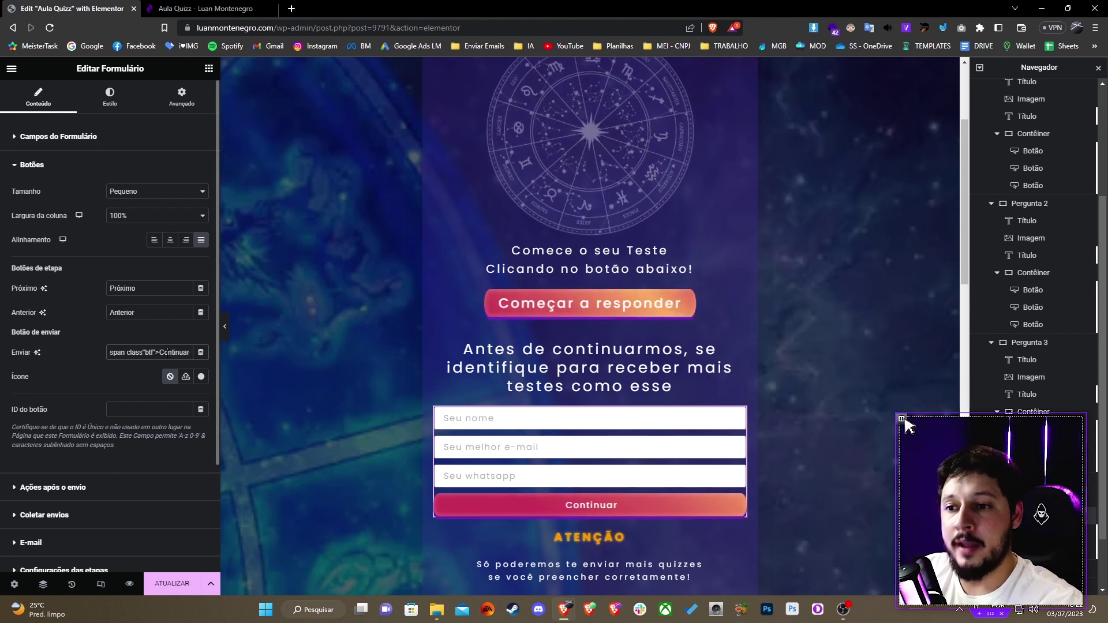
double_click(173, 352)
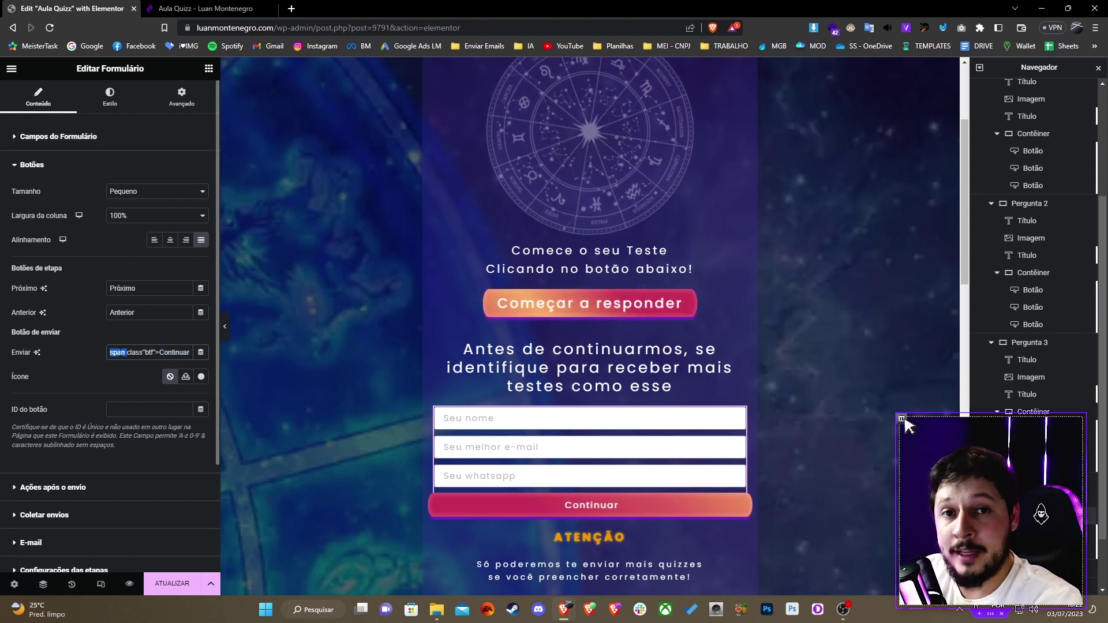
double_click(149, 352)
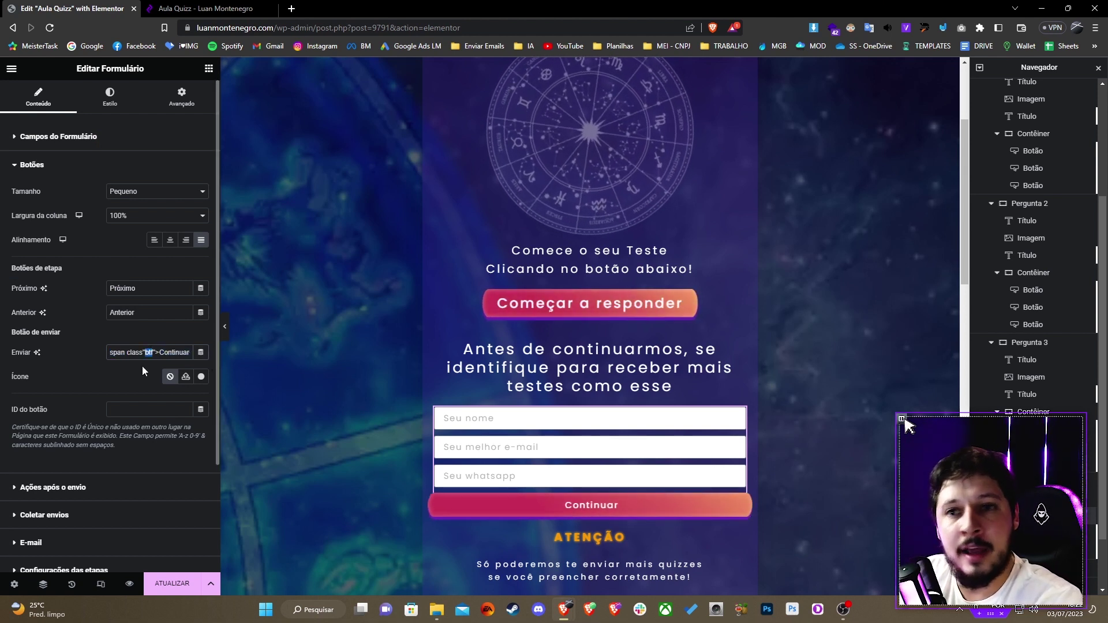
Step: Add the class esconder to the form container's CSS classes so they read forms1 esconder
scroll(585, 466, down, 2)
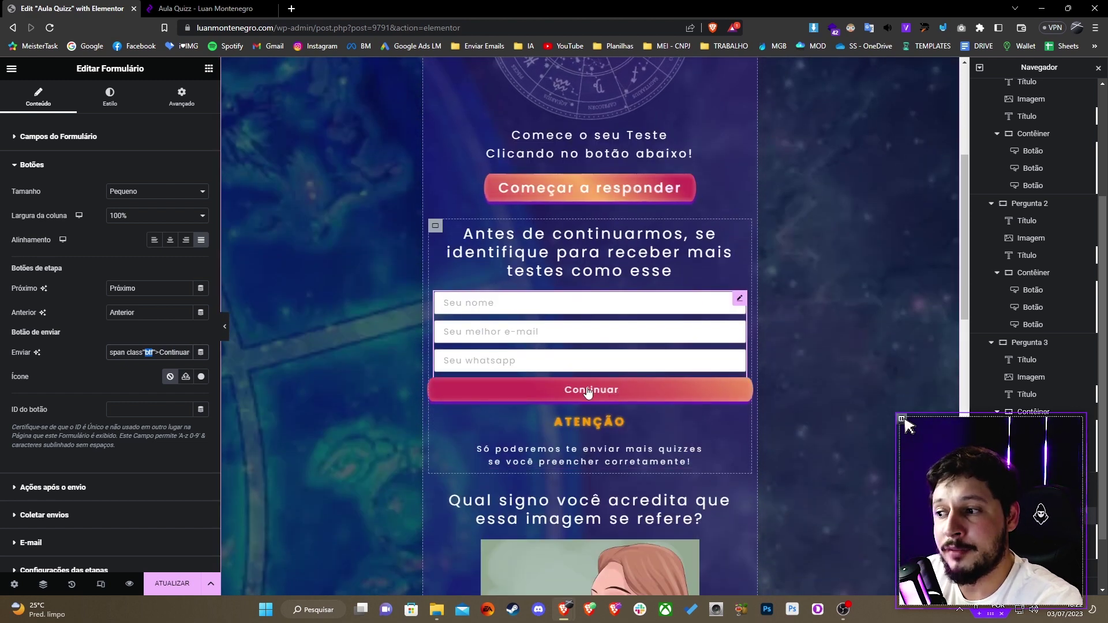
scroll(606, 369, down, 4)
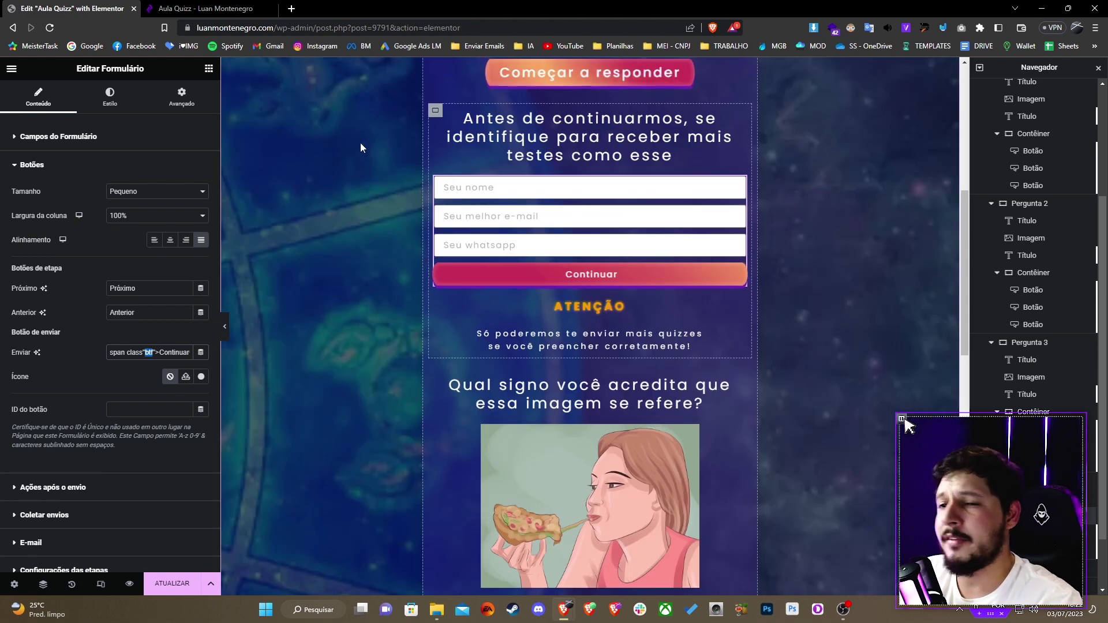
key(alt+Tab)
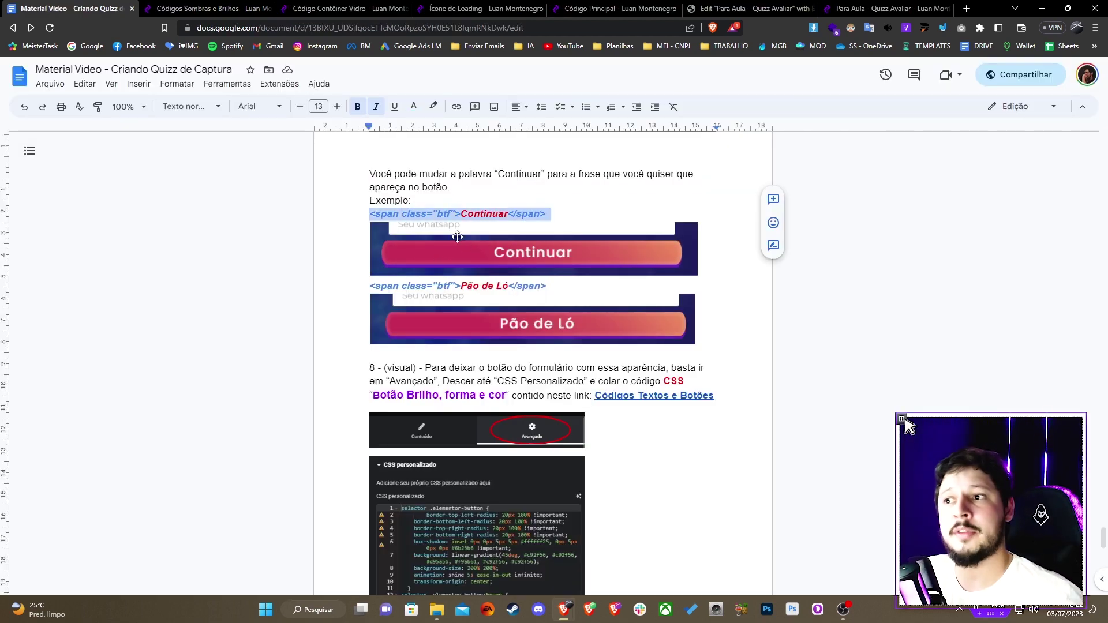
key(alt+Tab)
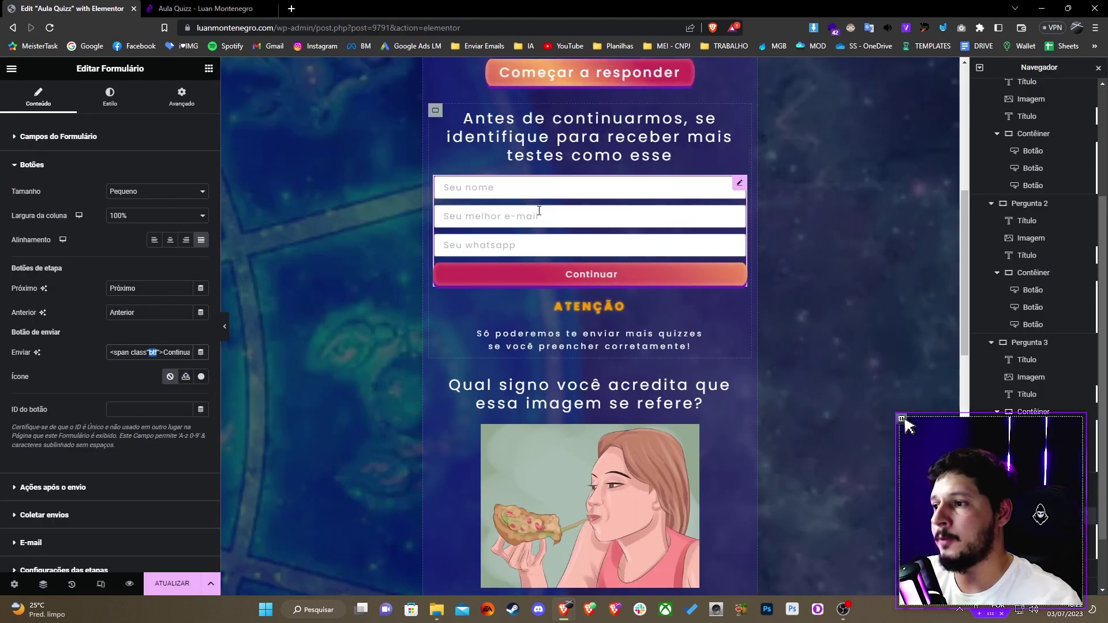
click(439, 113)
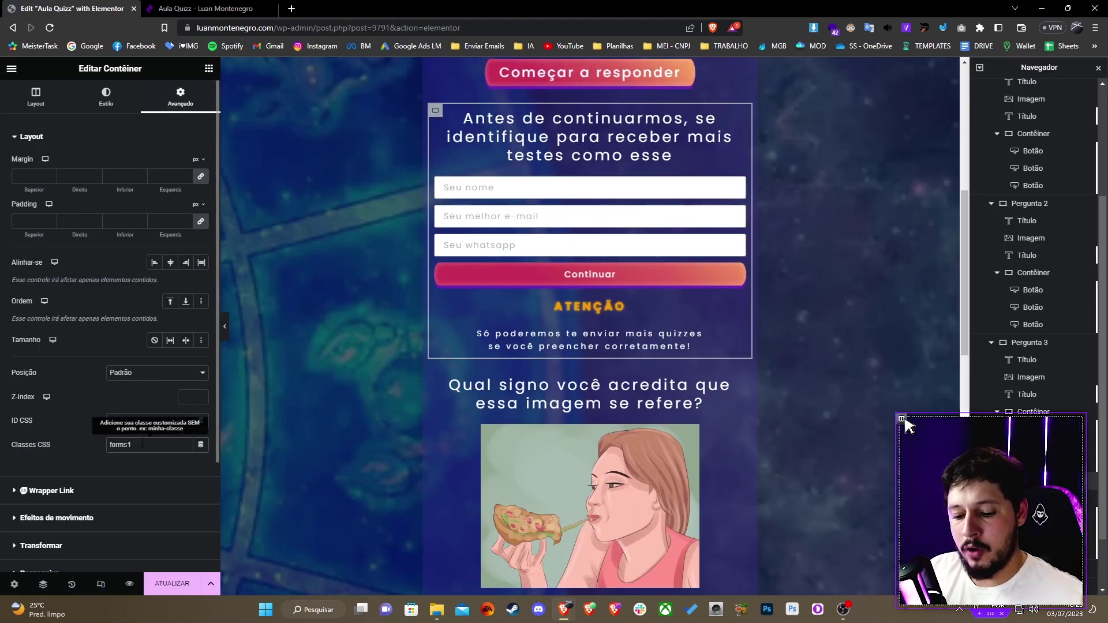
text(er)
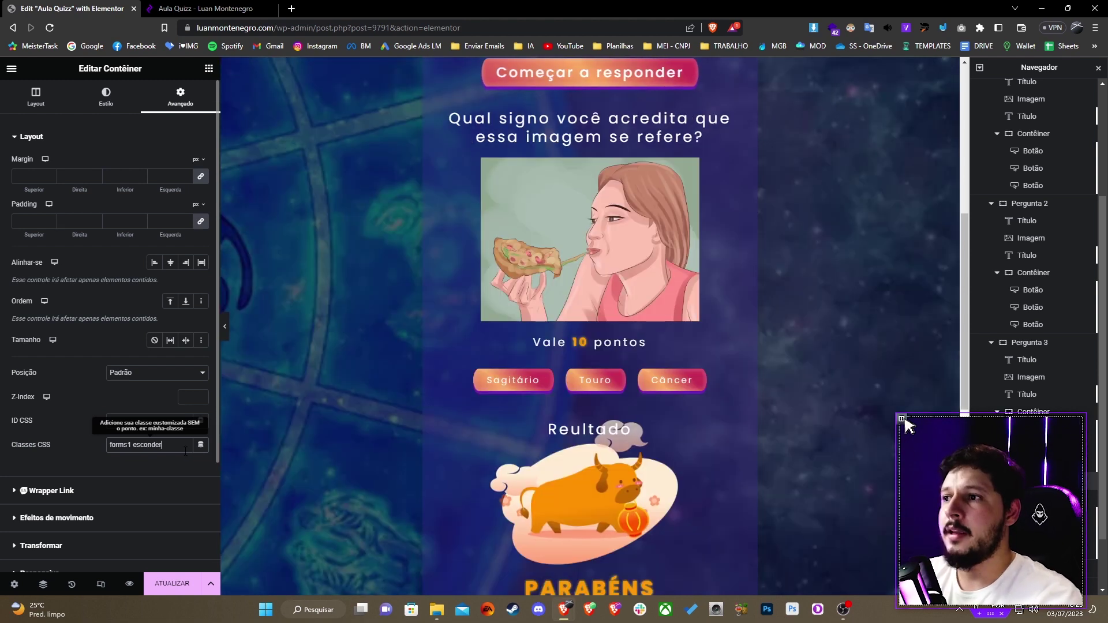
Step: Assign the CSS class pergunta4 to the container of the fourth question, the one with the pizza image
scroll(490, 265, down, 2)
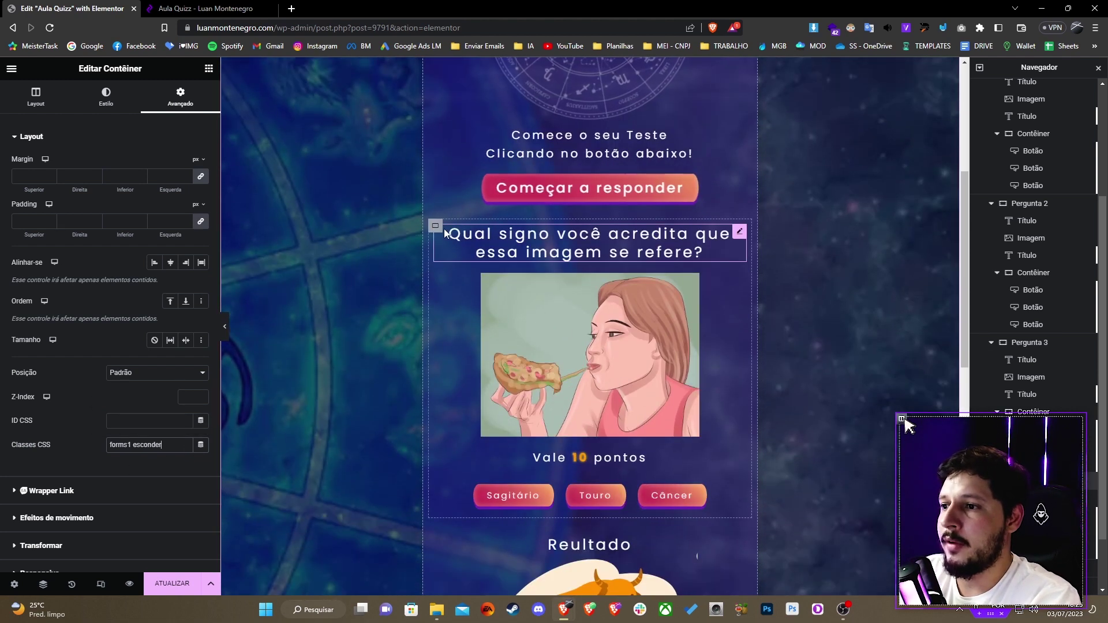
click(439, 229)
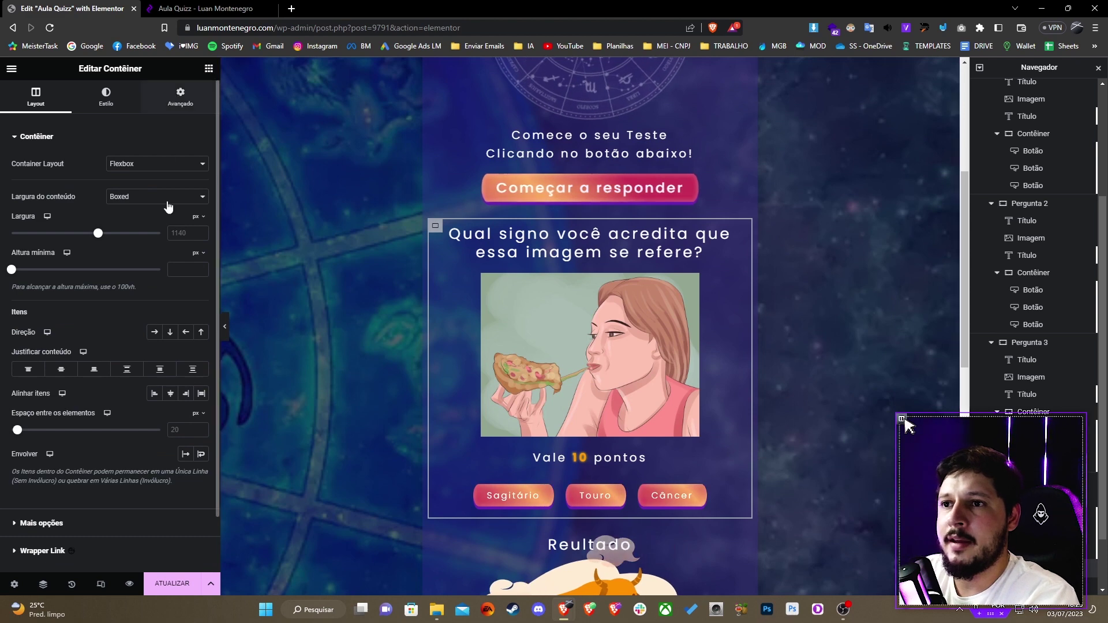
click(180, 97)
click(135, 452)
text(pergunta4)
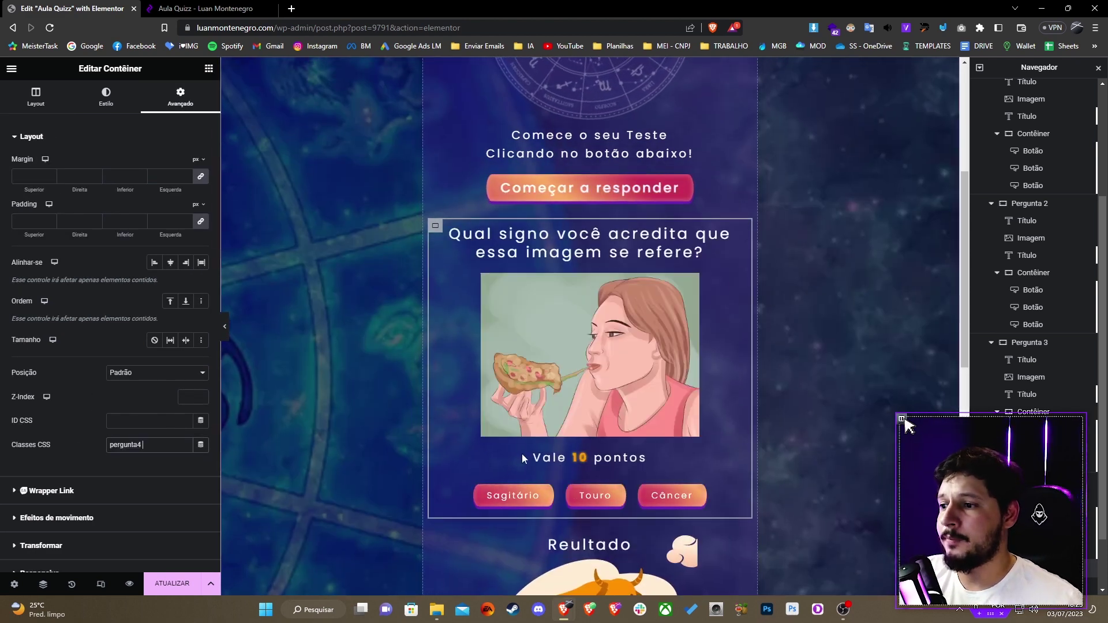
Step: Assign the CSS class bt4 to the fourth question's Sagitário, Touro and Câncer buttons
click(549, 496)
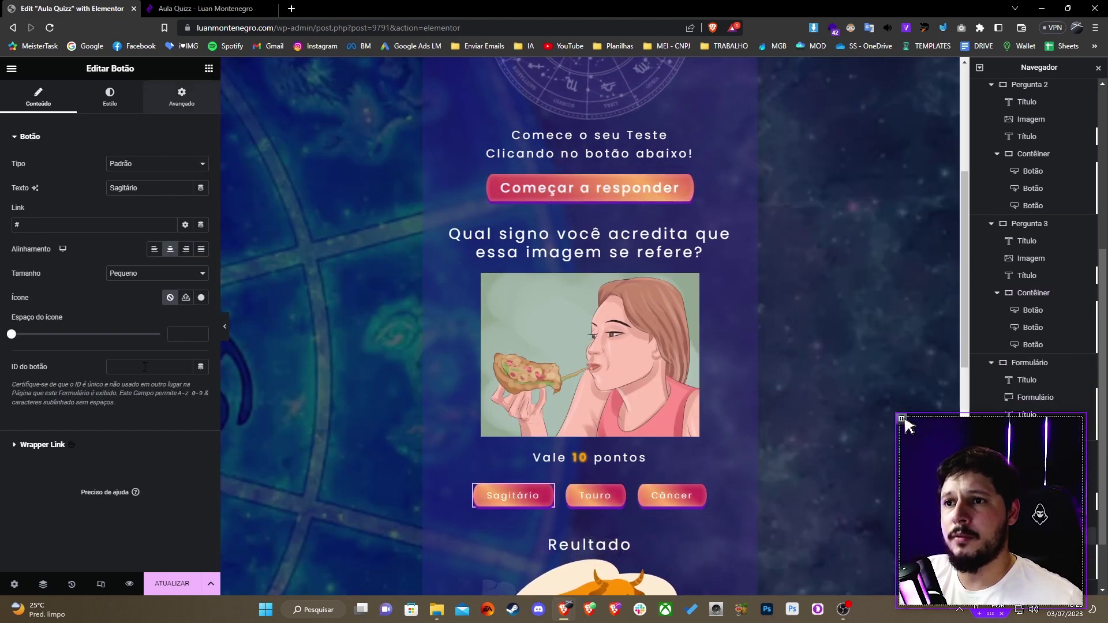
click(126, 472)
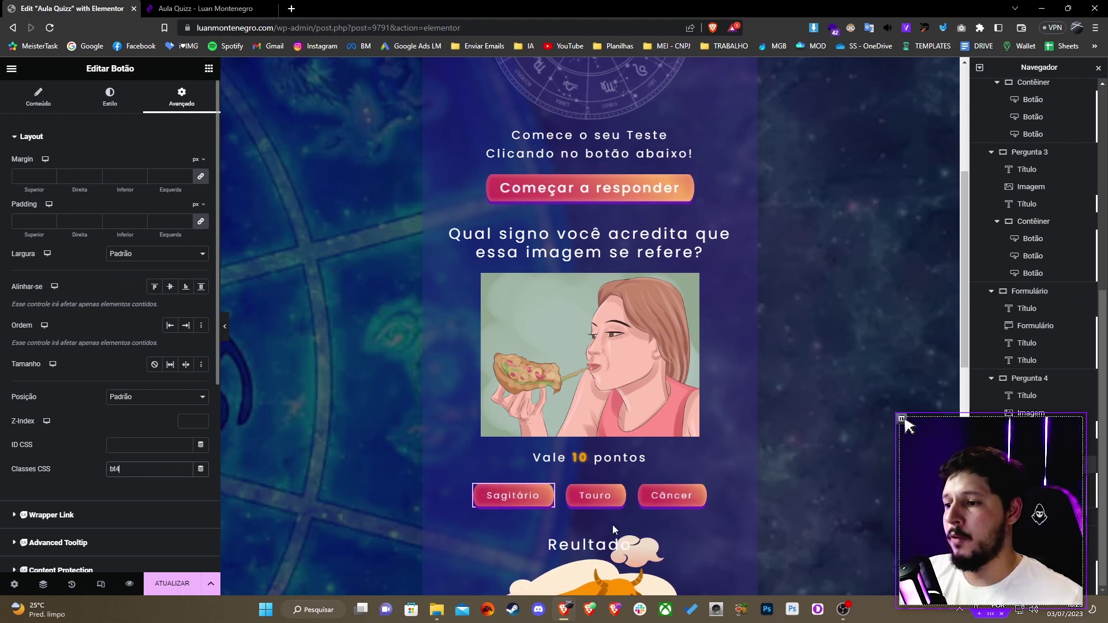
click(594, 502)
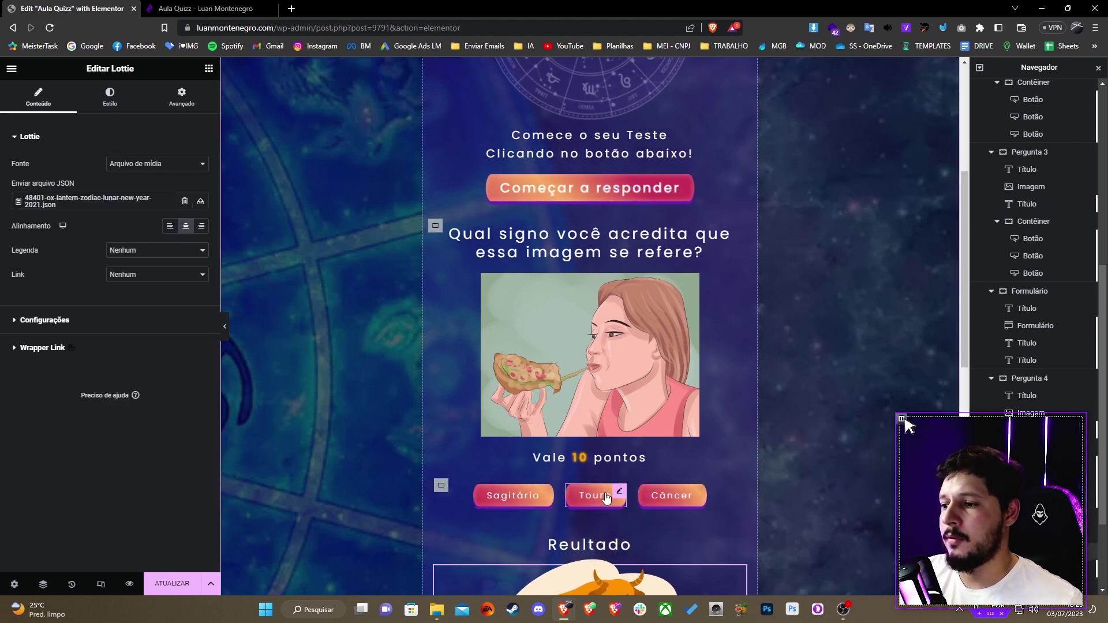
click(184, 94)
click(155, 469)
text(bt4)
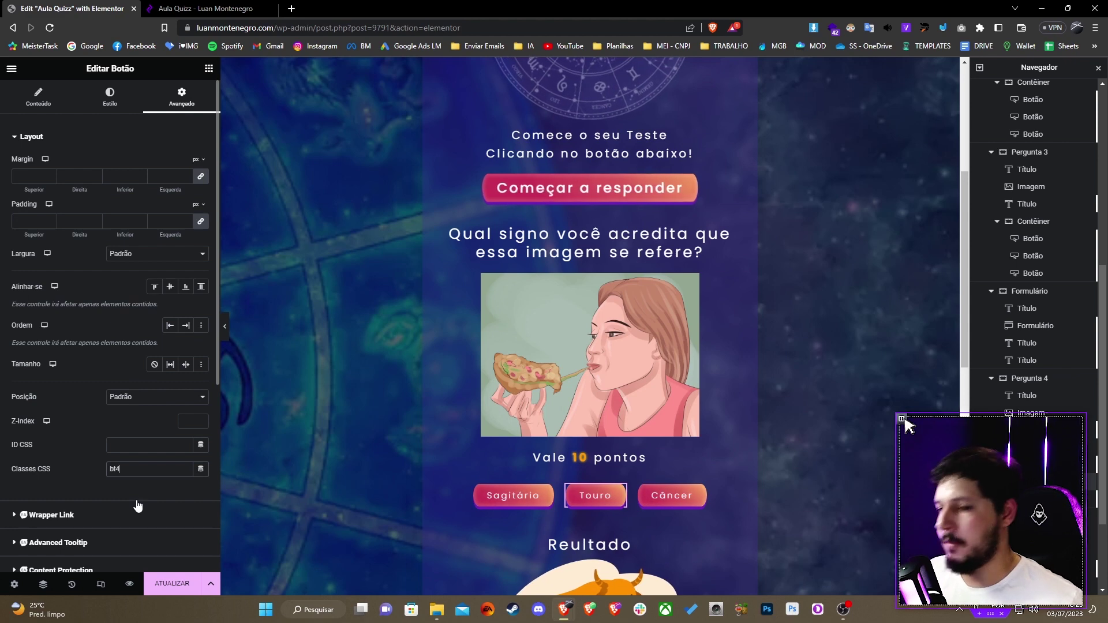
click(663, 500)
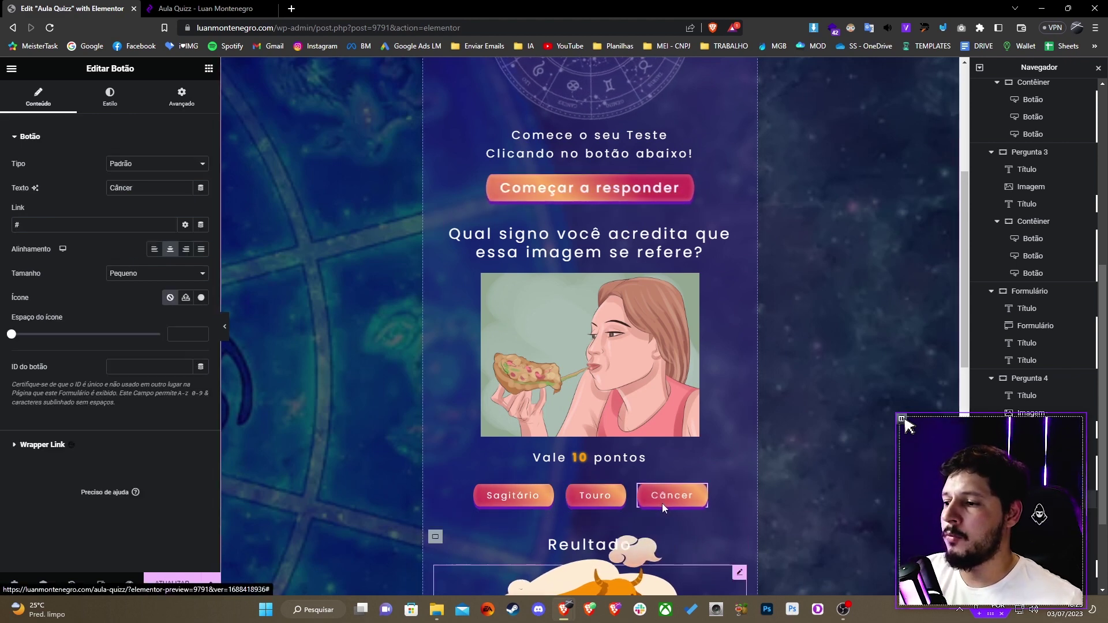
click(182, 95)
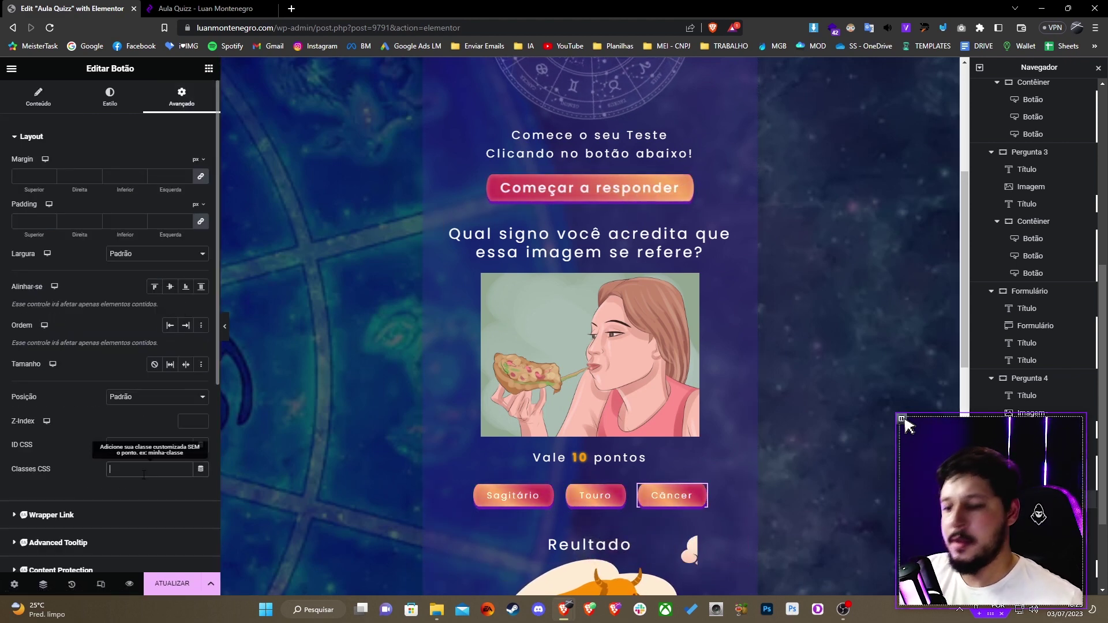
text(bt4)
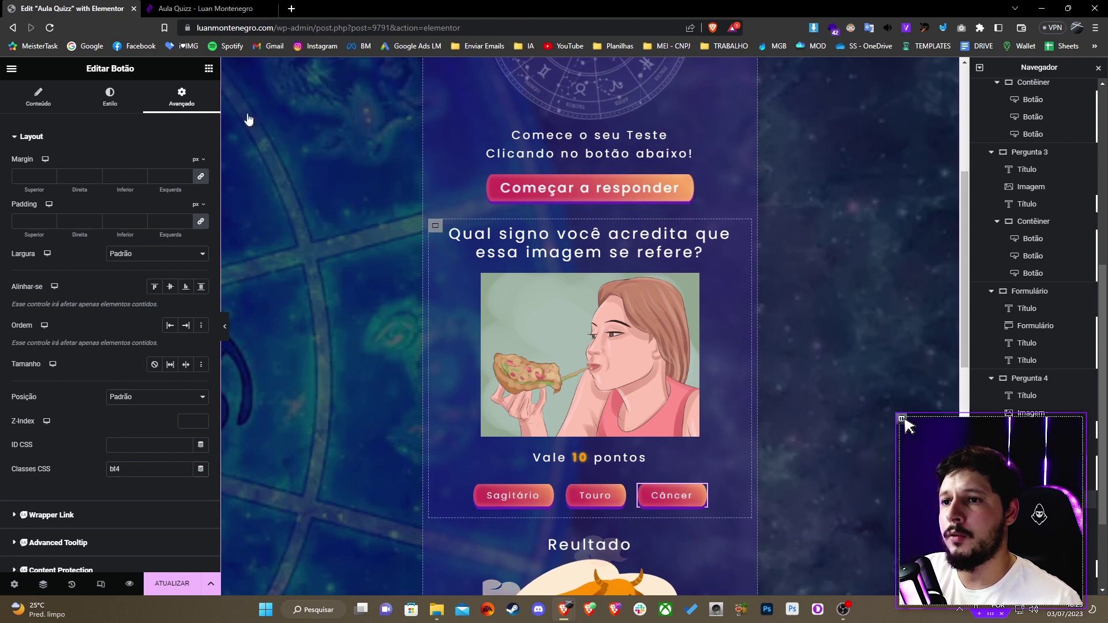
Step: Add the class esconder after pergunta4 in the fourth question container's CSS classes
click(435, 226)
click(150, 444)
text(pergunta4 e)
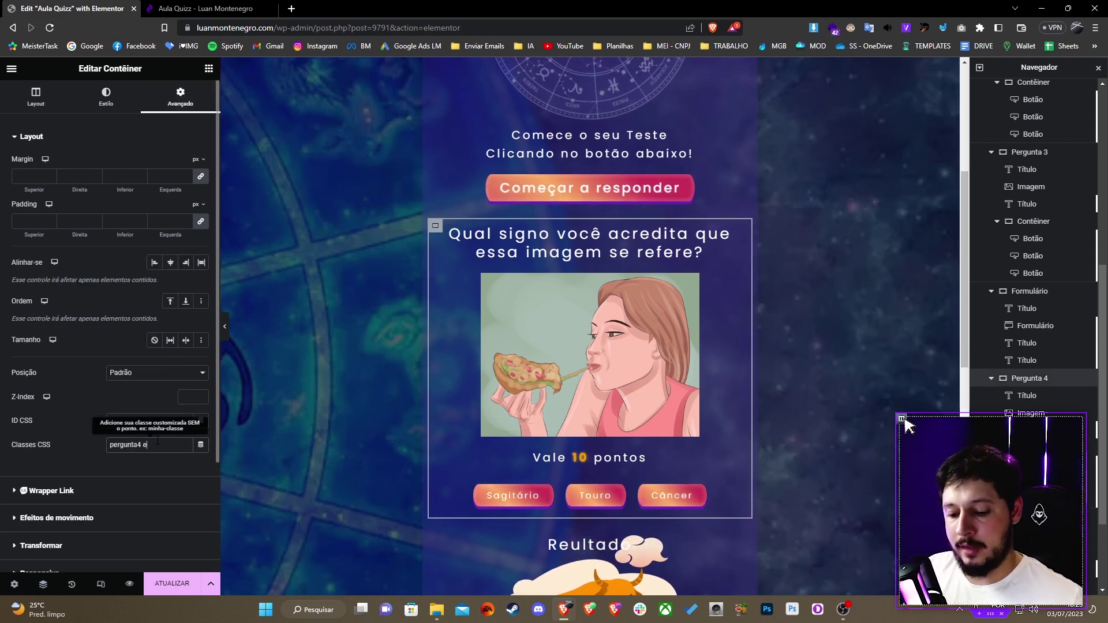
text(sconde)
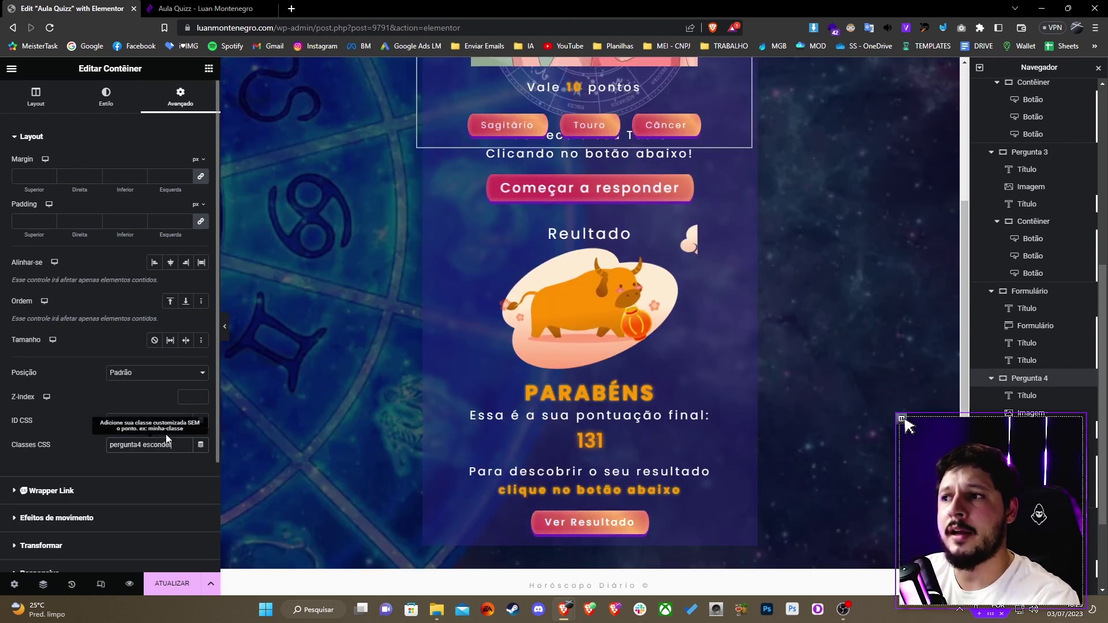
text(r)
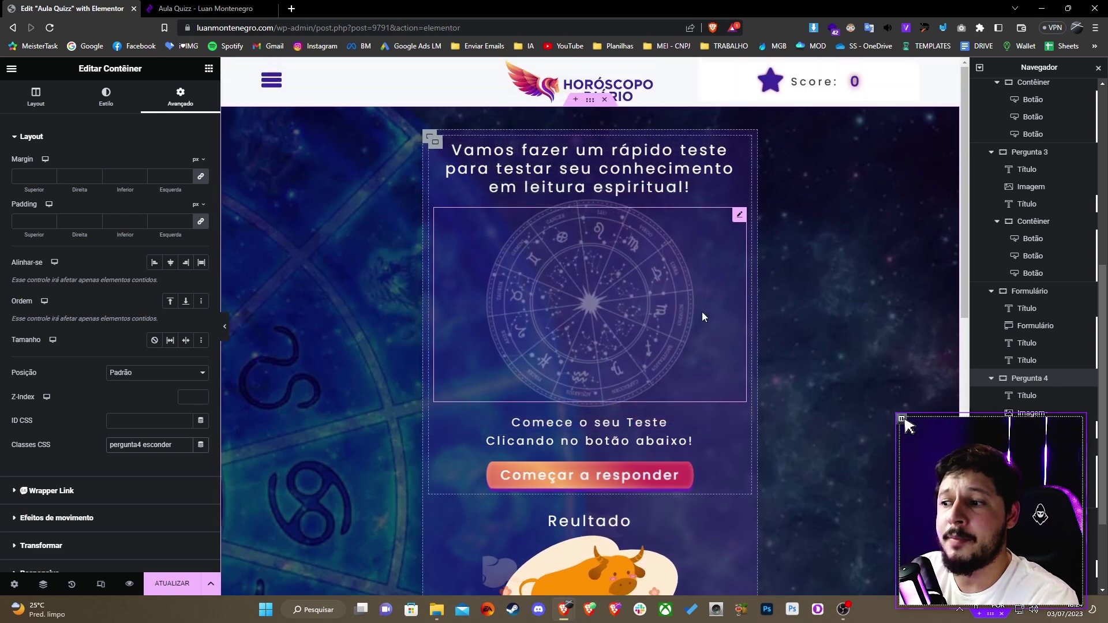
Step: Assign the CSS classes resultado esconder to the container of the result section
scroll(715, 322, down, 3)
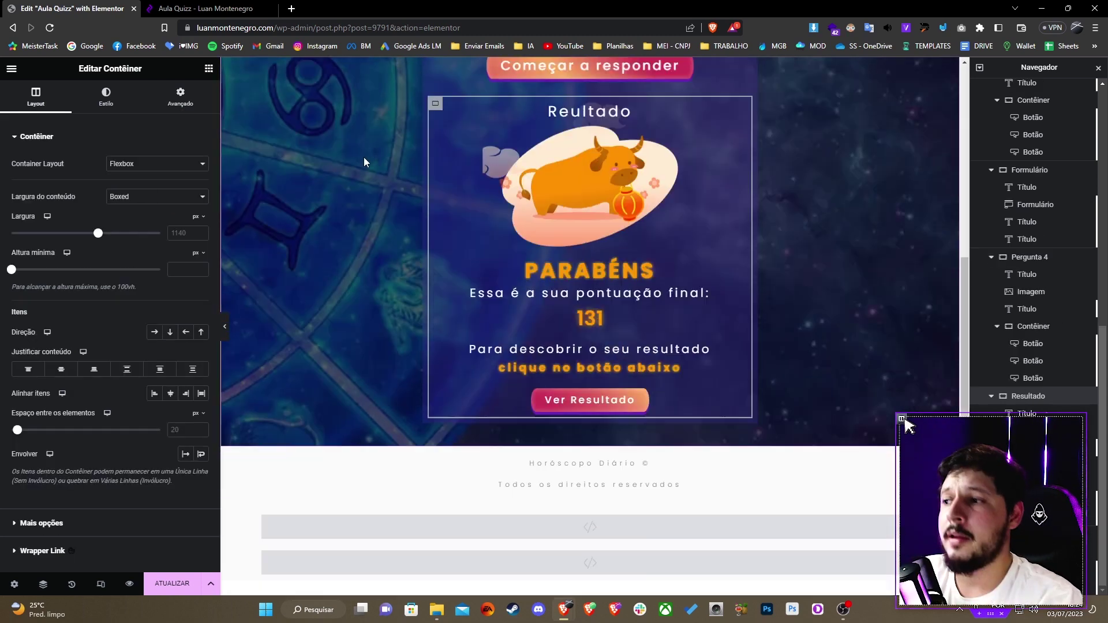
scroll(375, 173, up, 2)
scroll(519, 347, down, 2)
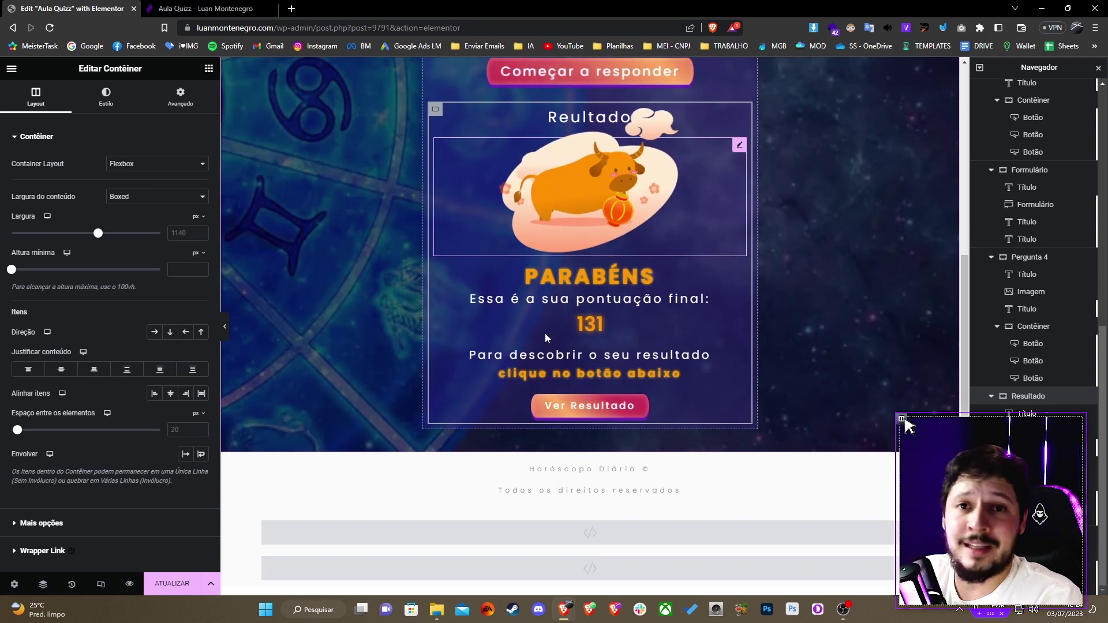
click(568, 409)
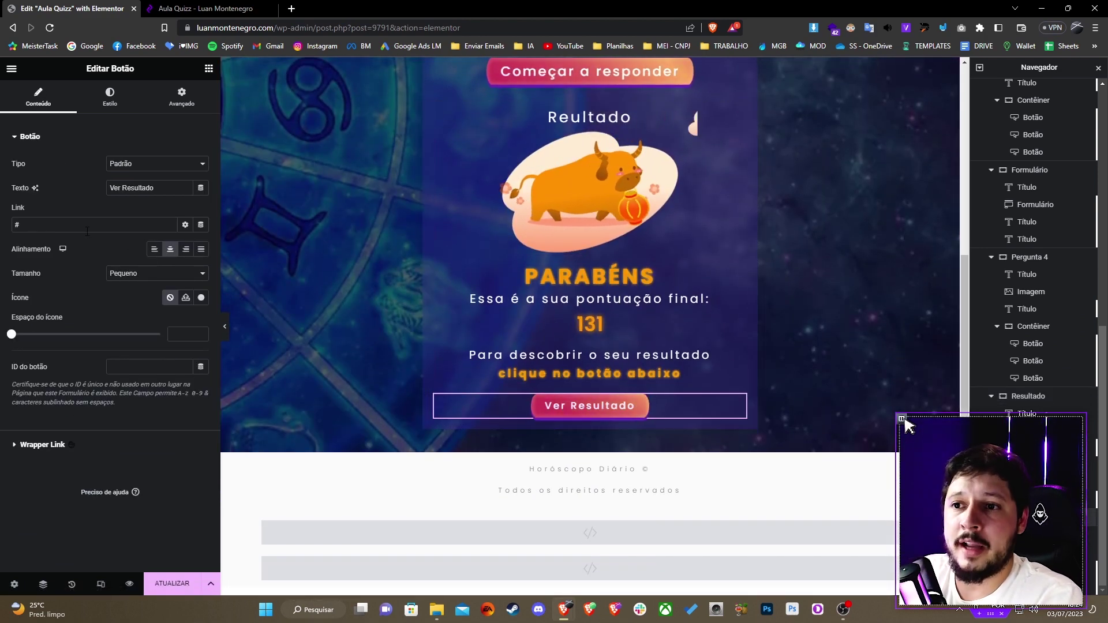
scroll(384, 226, up, 2)
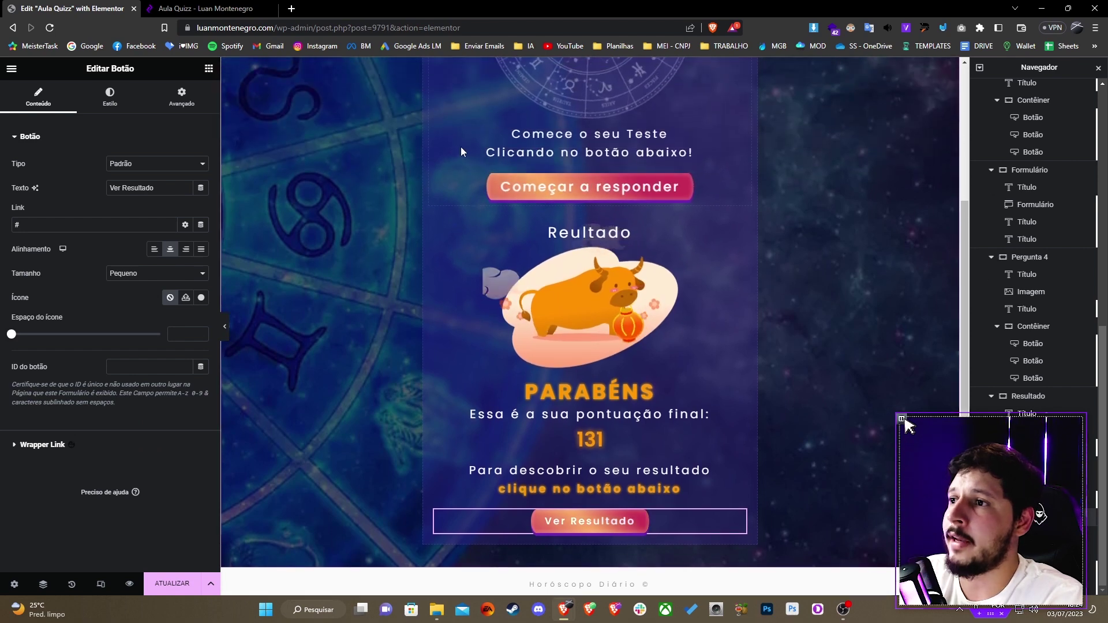
click(435, 224)
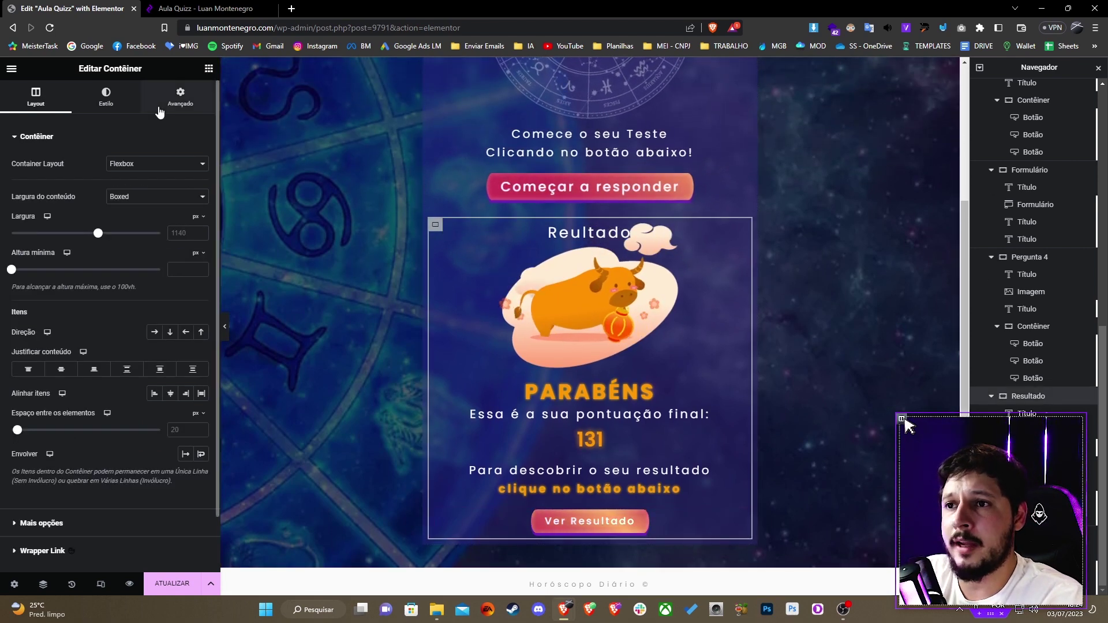
click(180, 95)
click(121, 445)
text(resultado)
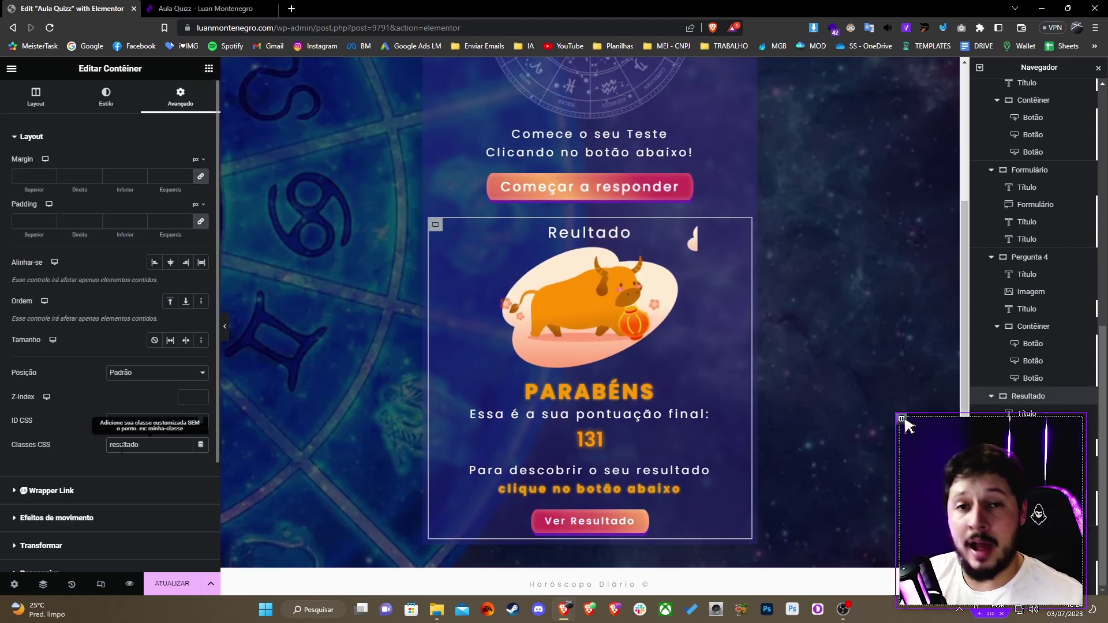
text( esconder)
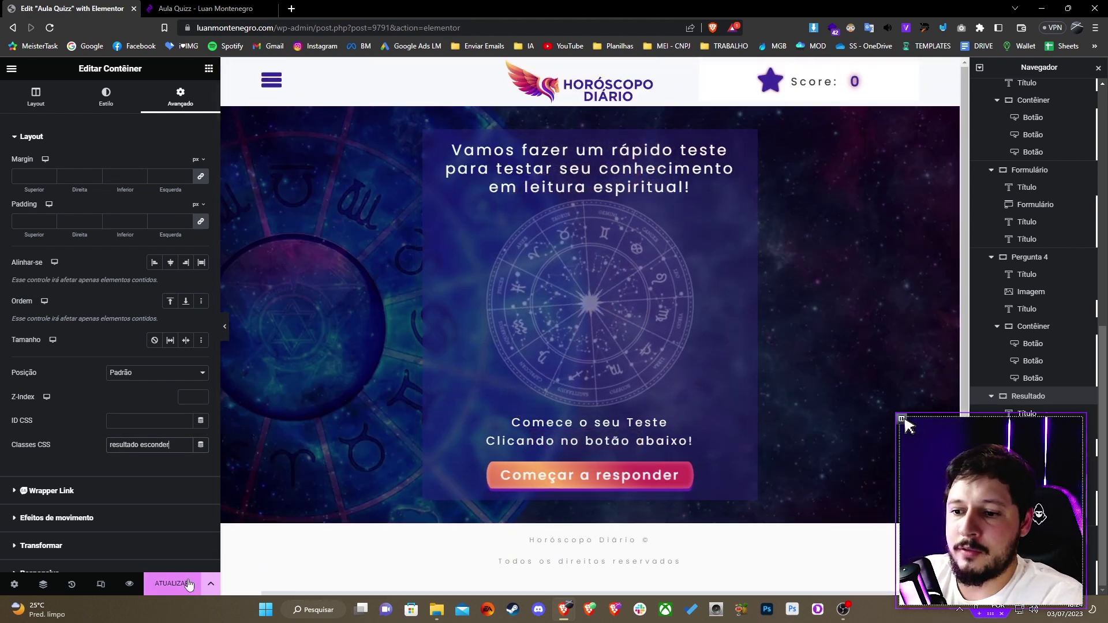
Step: Update the page and test the quiz's Começar a responder button in the page preview
click(195, 594)
click(129, 585)
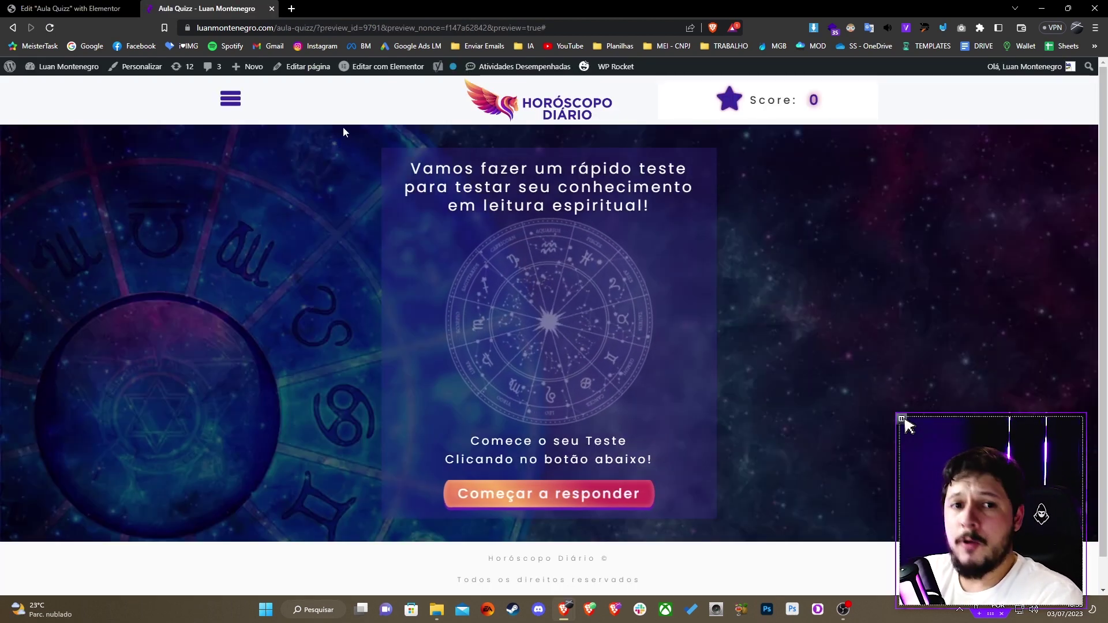
click(532, 489)
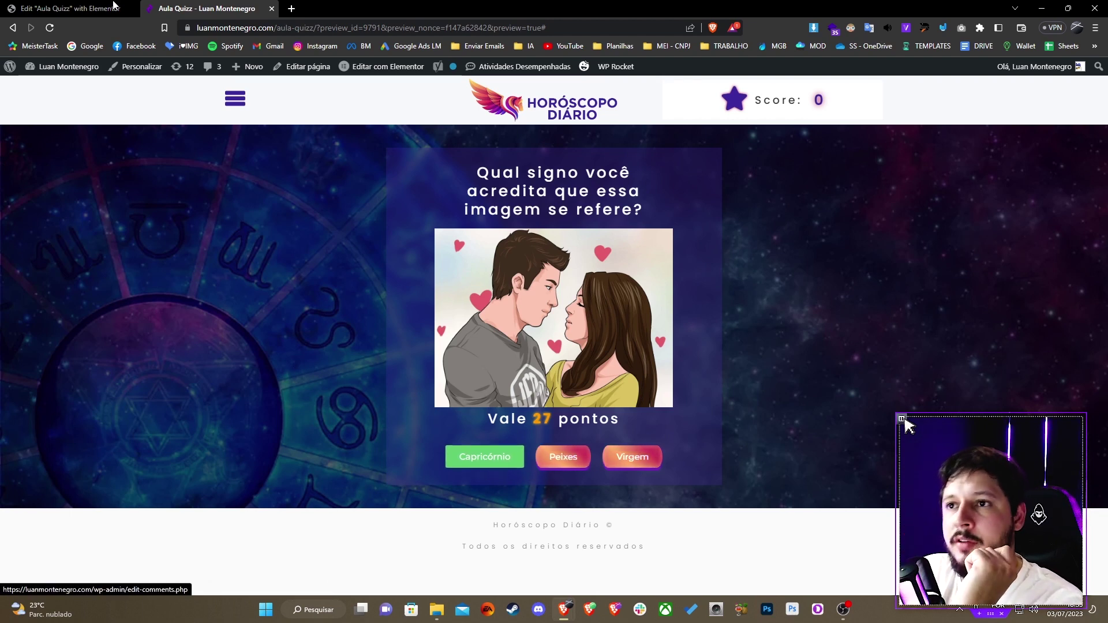
Step: Back in Elementor, delete the extra closing brace from the custom CSS of Pergunta 01's points title, and preview the updated page
click(87, 8)
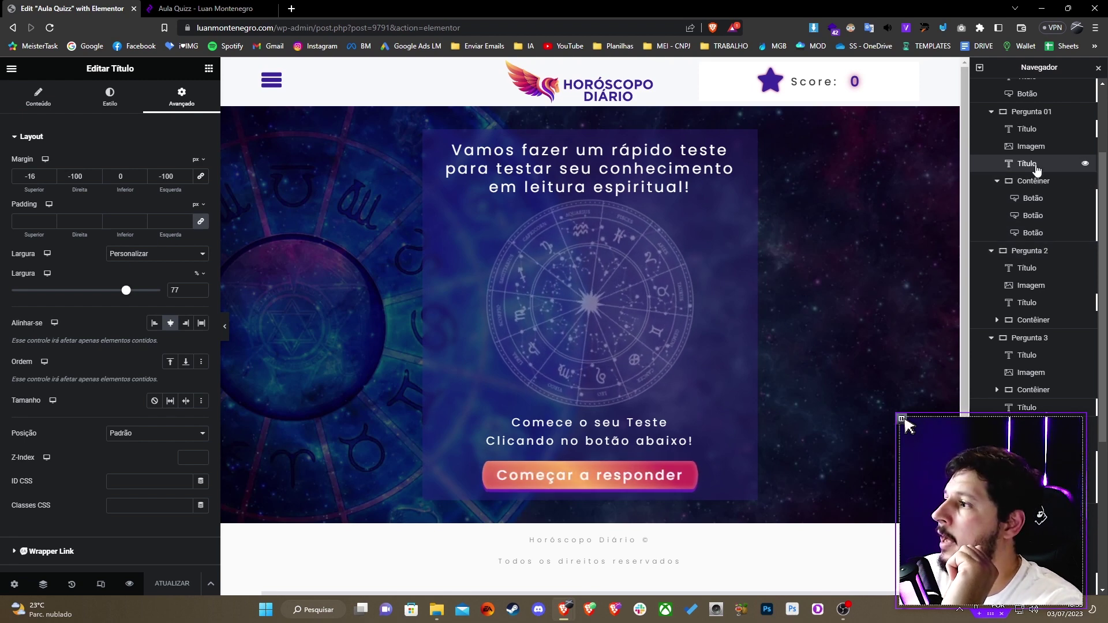
scroll(104, 401, down, 6)
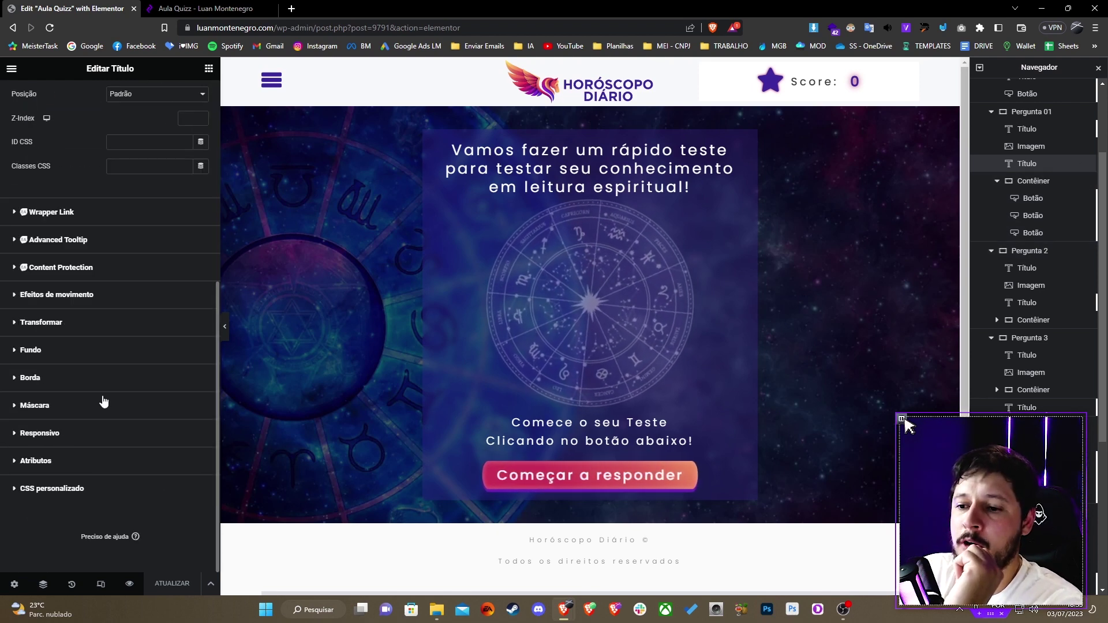
click(72, 489)
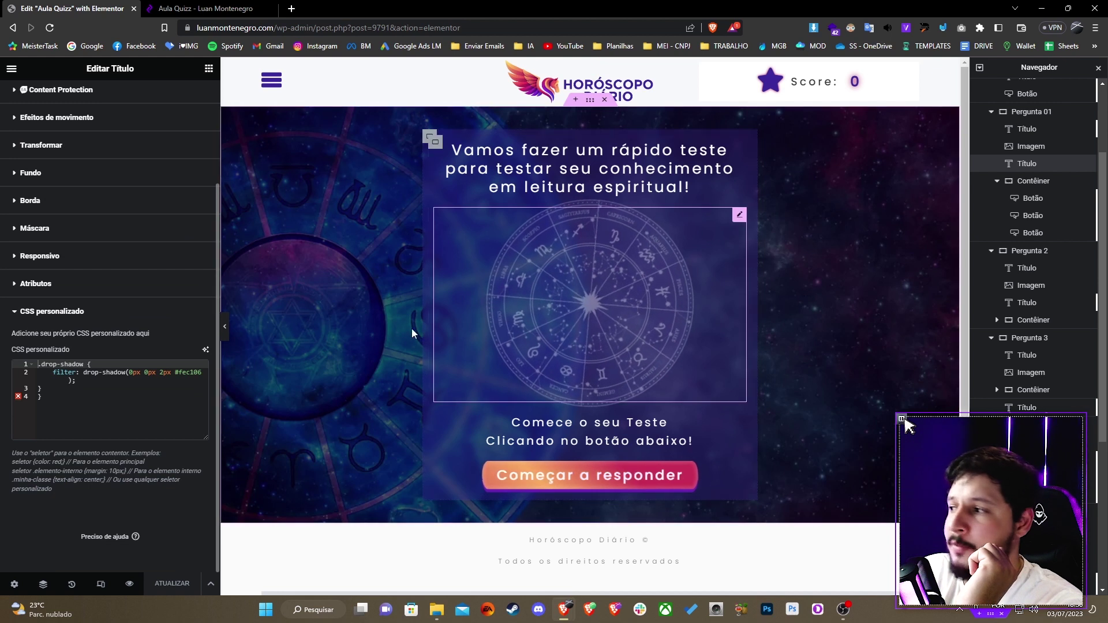
mouse_move(18, 401)
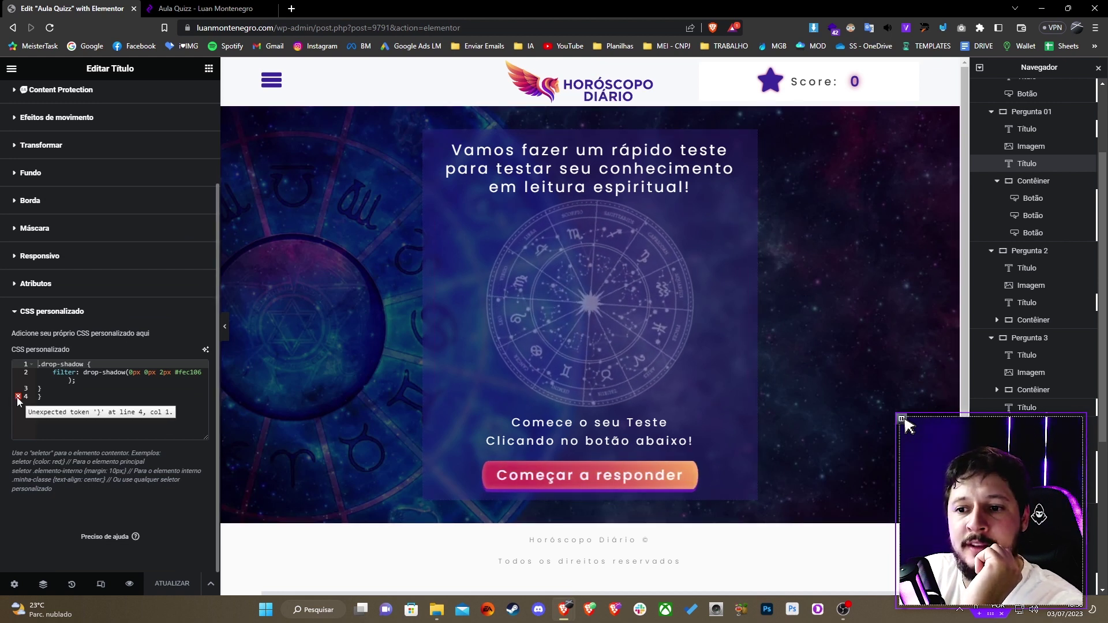
click(50, 397)
key(BackSpace)
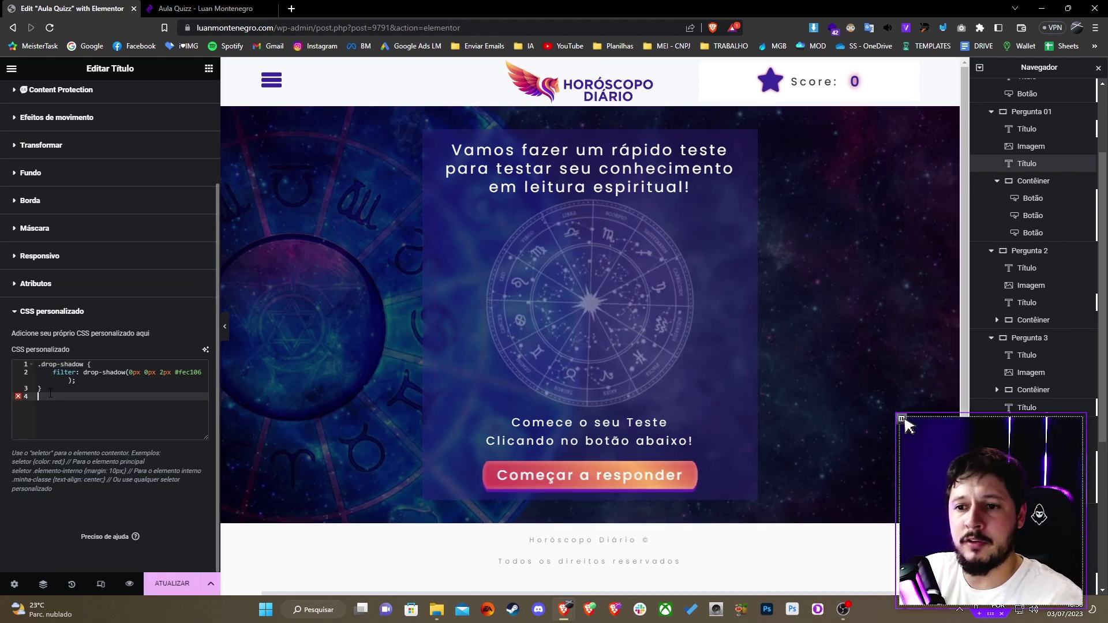
click(169, 583)
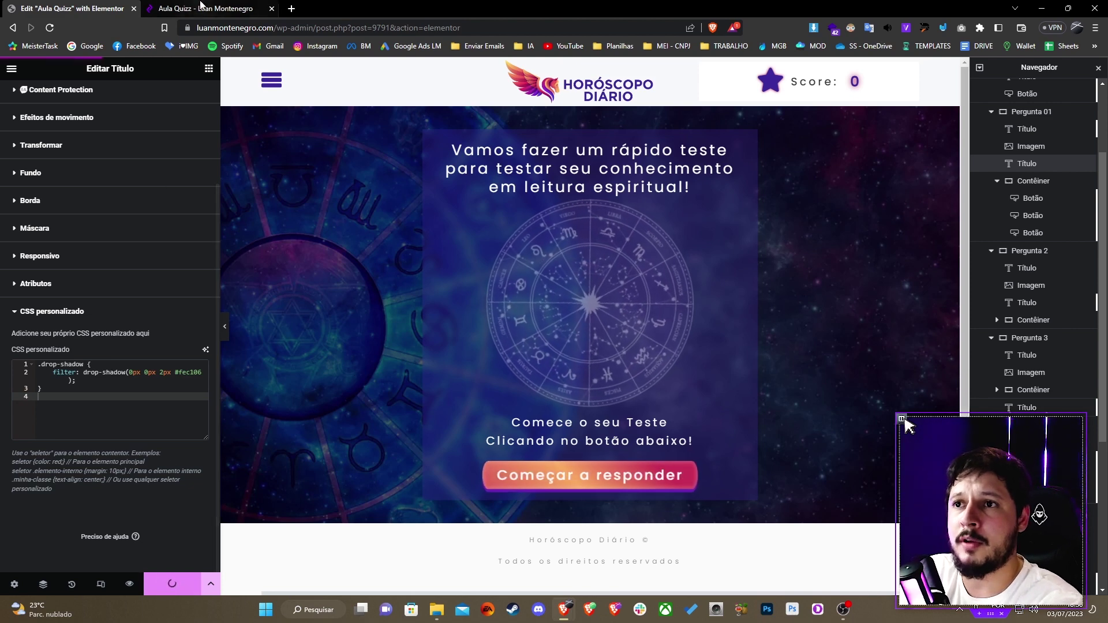
click(129, 584)
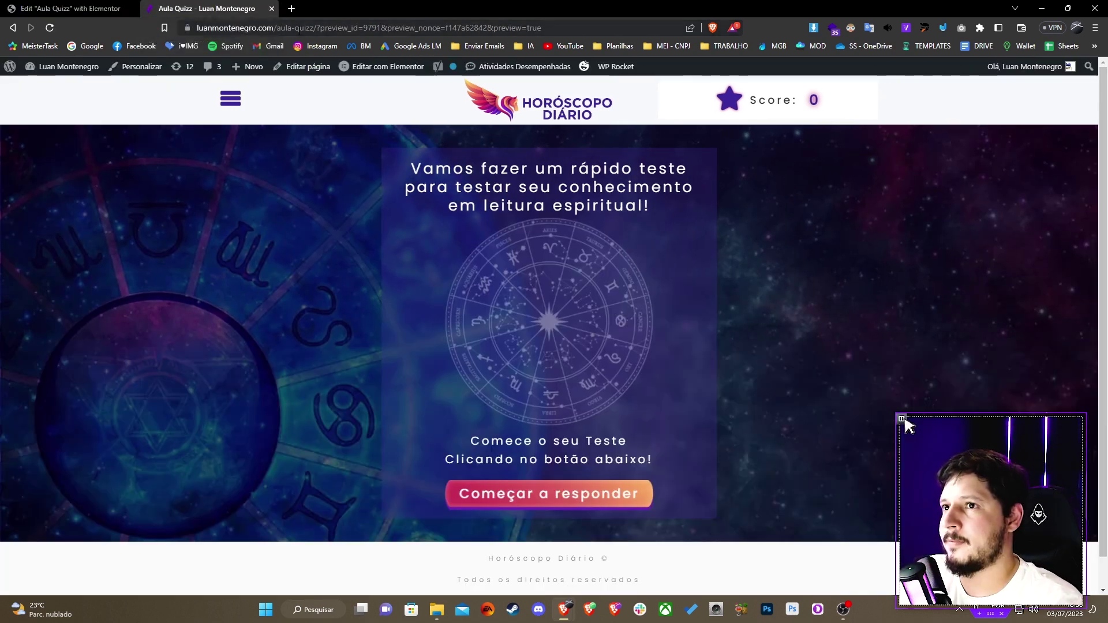
Step: Start the quiz in the page preview with Começar a responder
click(534, 493)
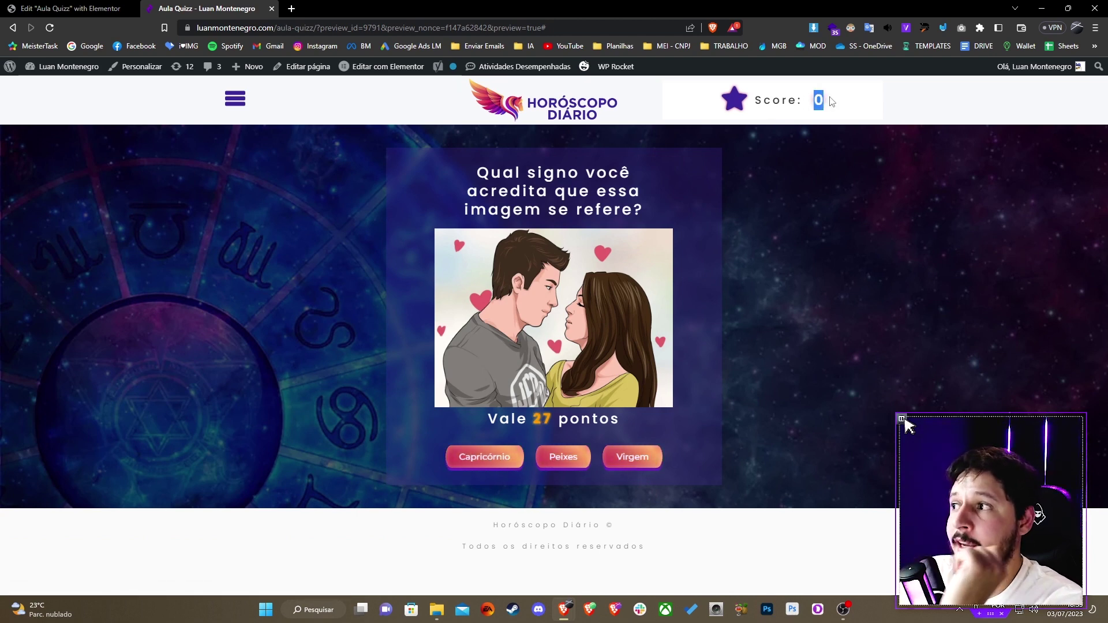
Step: Back in Elementor, replace the star icon beside Score with the segmented ring icon from the icon library and update the page
click(72, 8)
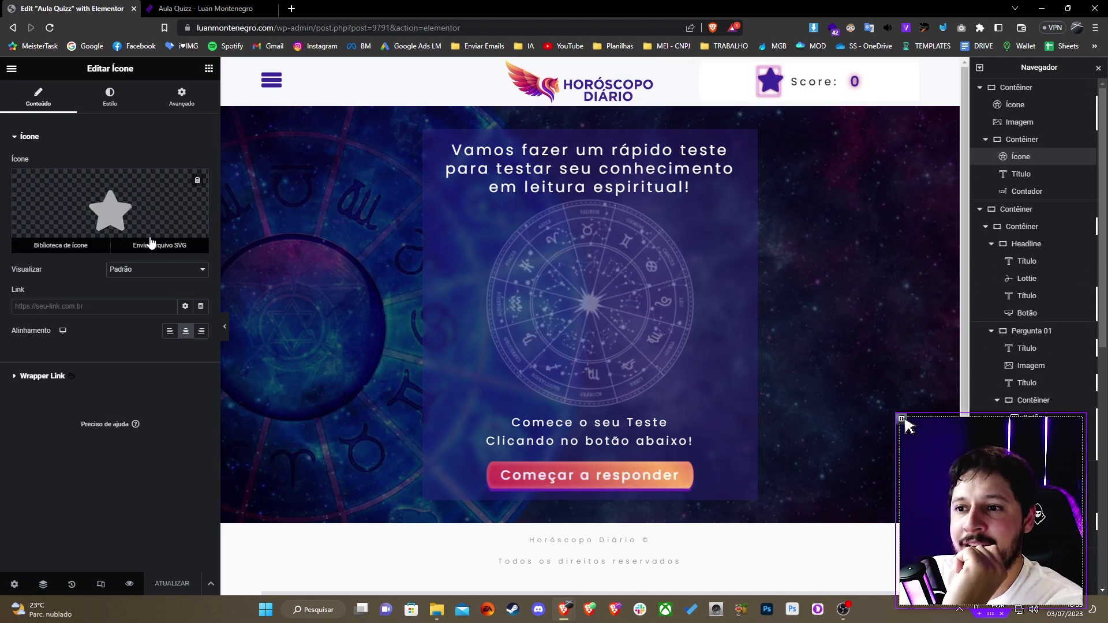
click(124, 210)
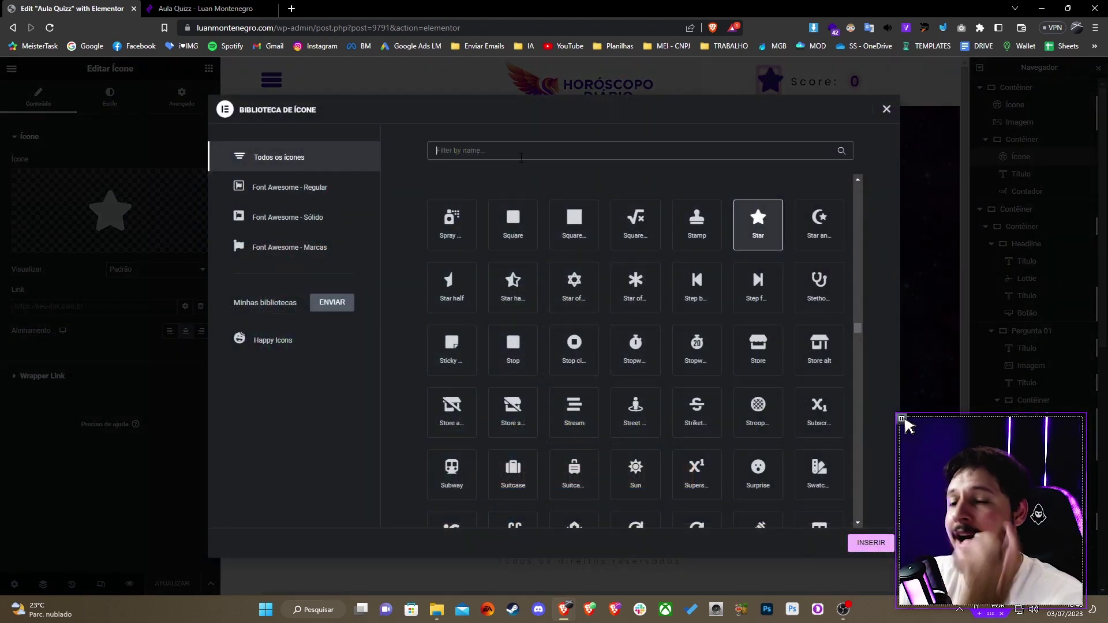
text(zod)
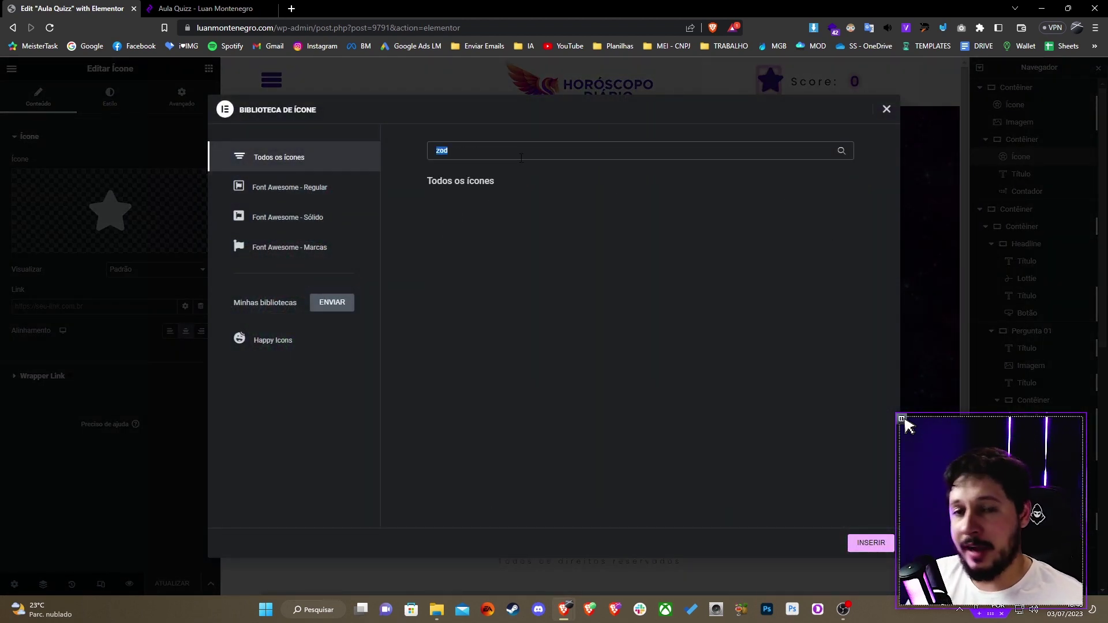
text(hot)
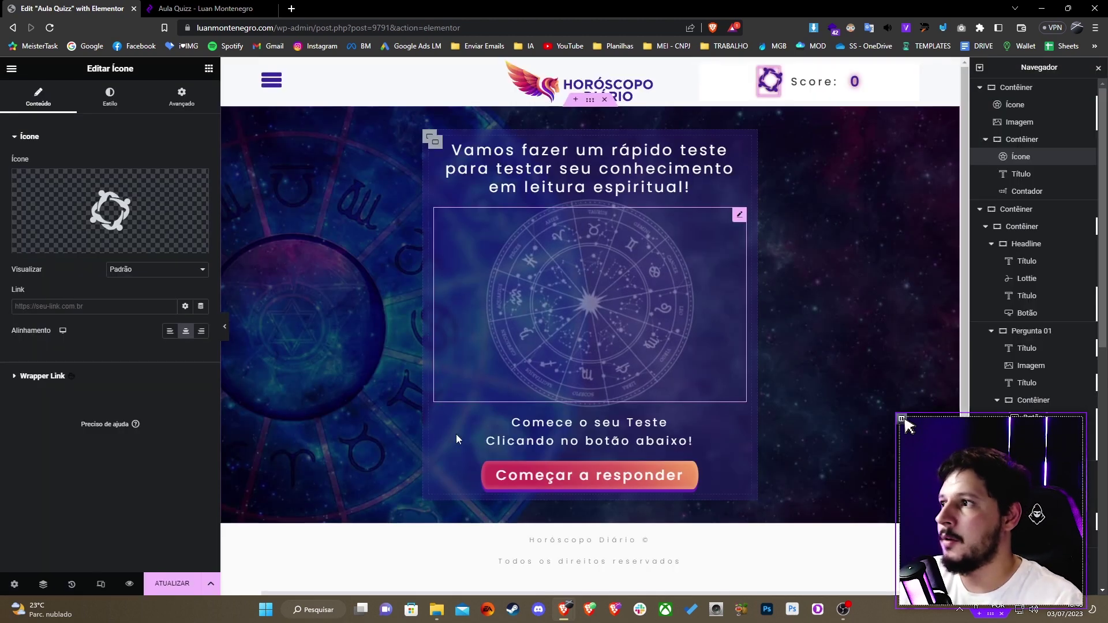
Step: In the page preview, answer the first three quiz questions with Peixes, Aquário and Capricórnio
key(ctrl+Tab)
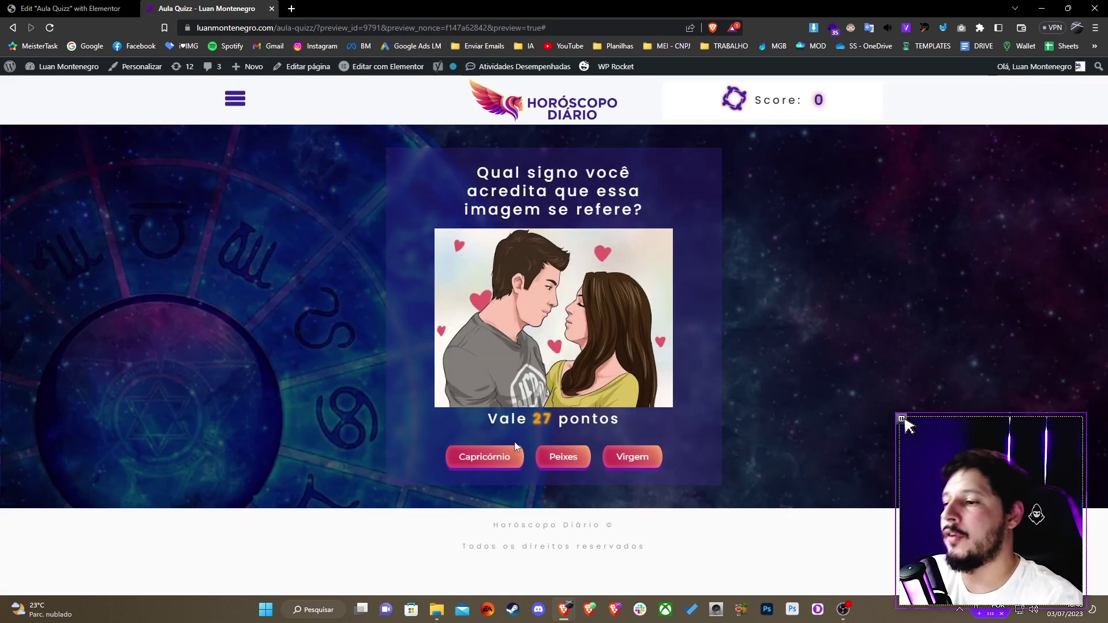
click(564, 457)
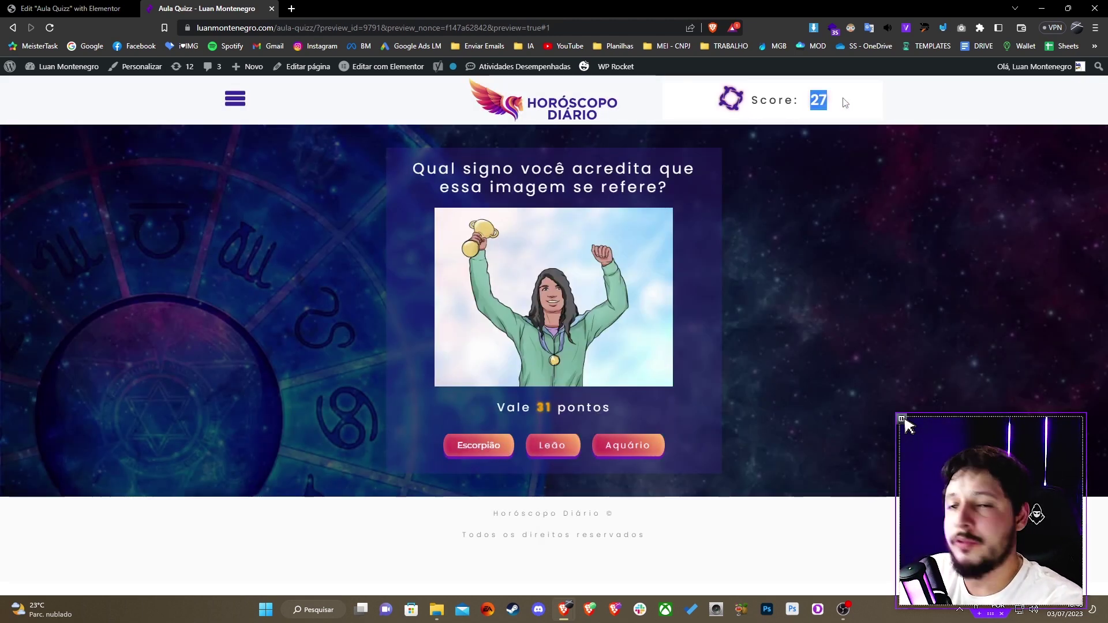
click(633, 442)
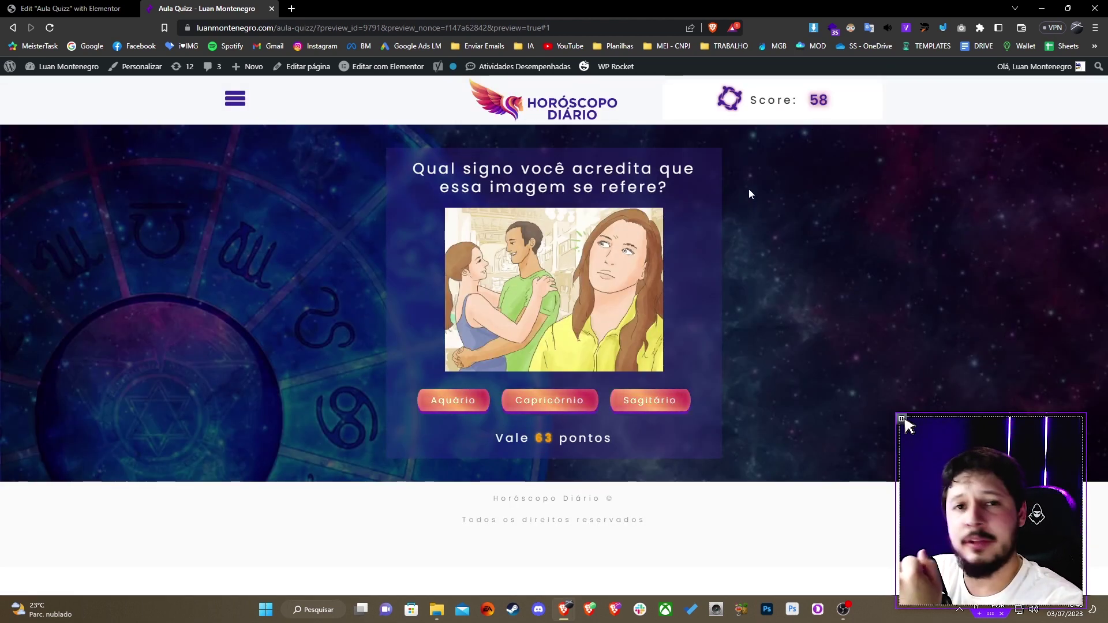
click(577, 404)
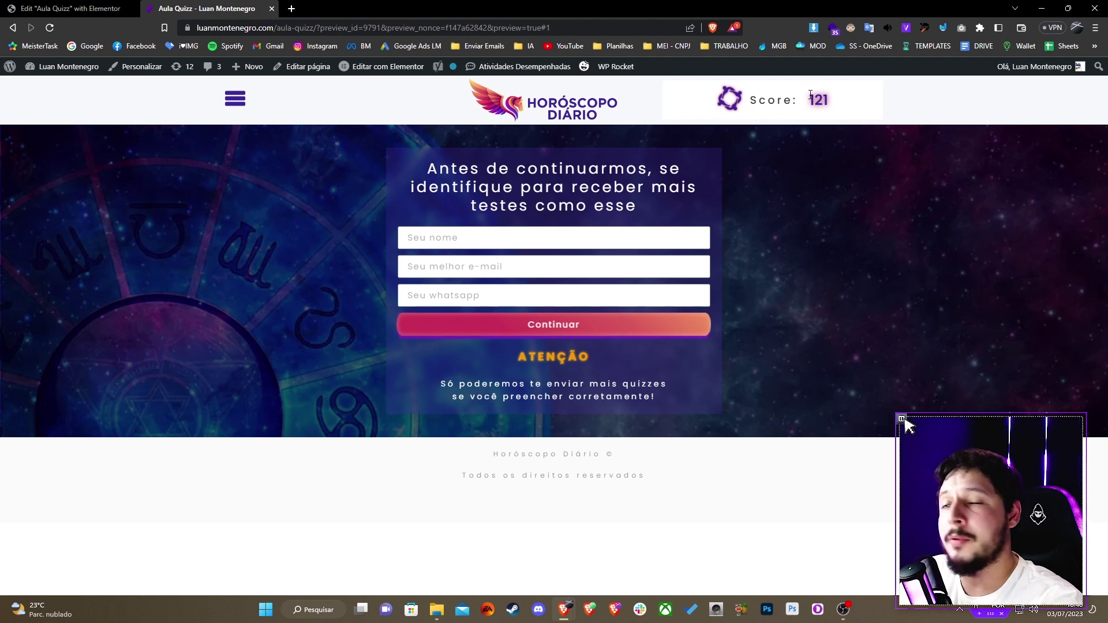
Step: Fill in the quiz's identification form with a test name, e-mail and WhatsApp number, and submit it
click(467, 239)
click(478, 258)
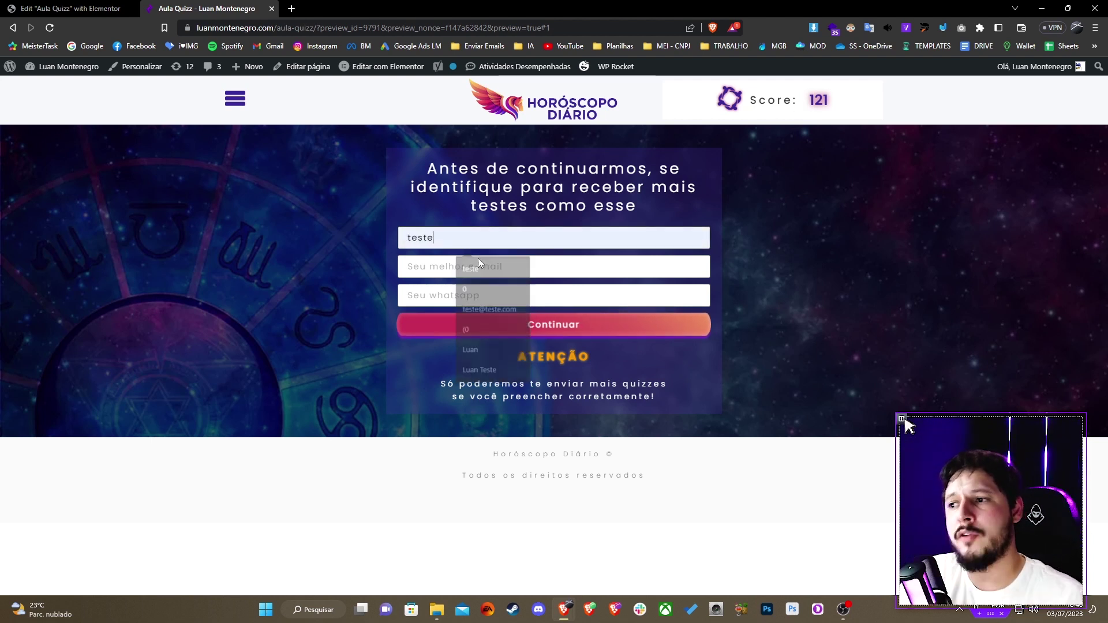
click(465, 265)
click(462, 295)
click(462, 296)
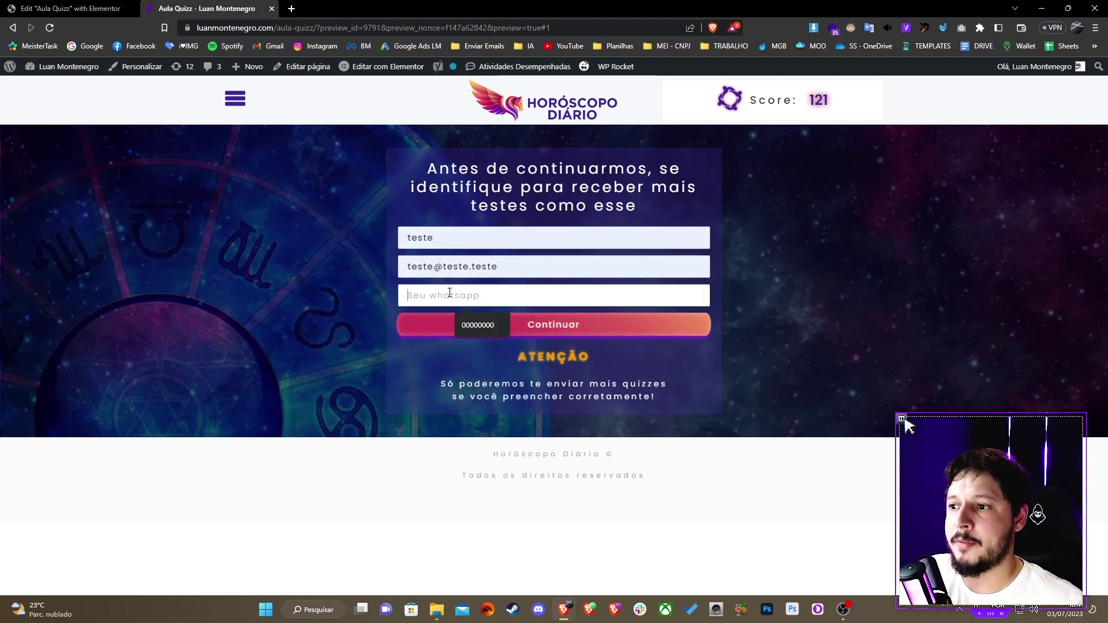
click(461, 327)
click(523, 320)
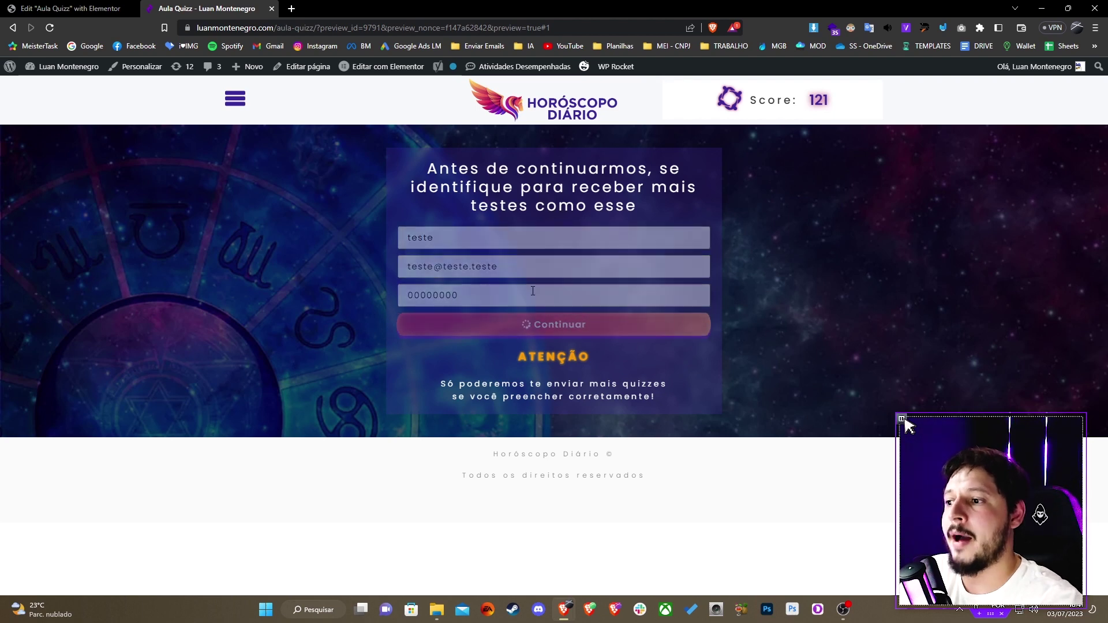
click(496, 324)
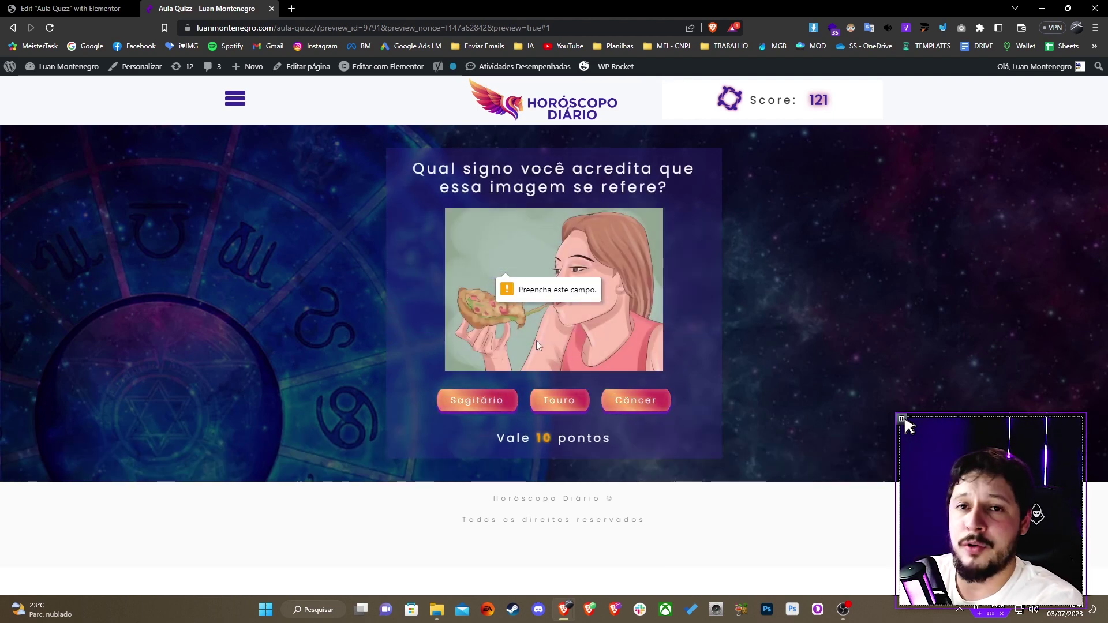
Step: Answer the fourth question with Câncer and compare the final score in the result section with the header score
click(618, 402)
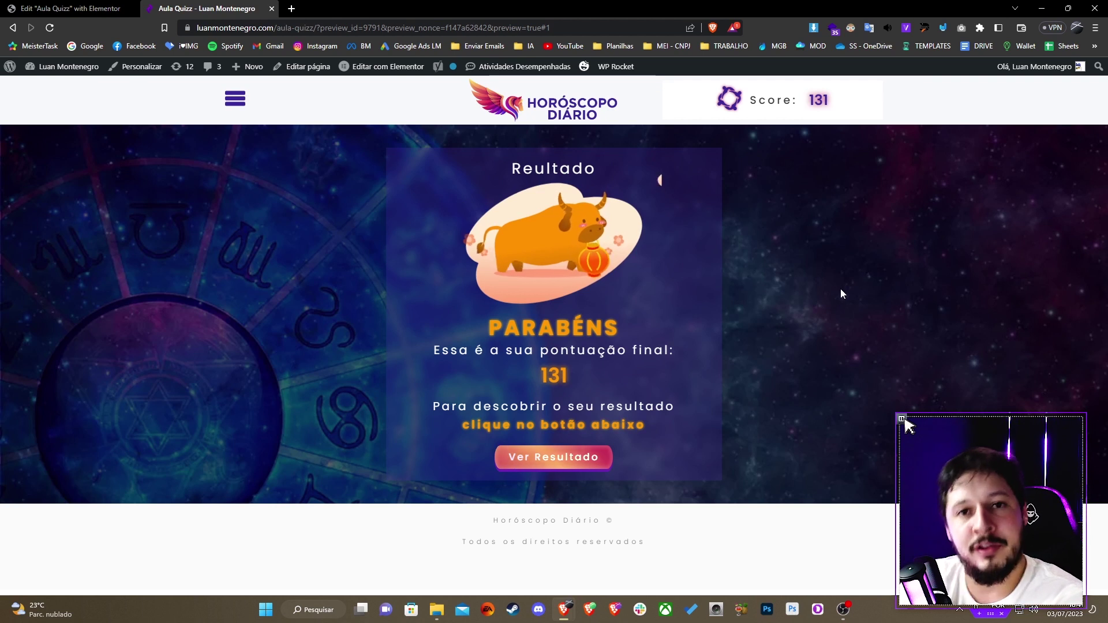
drag(541, 375, 561, 381)
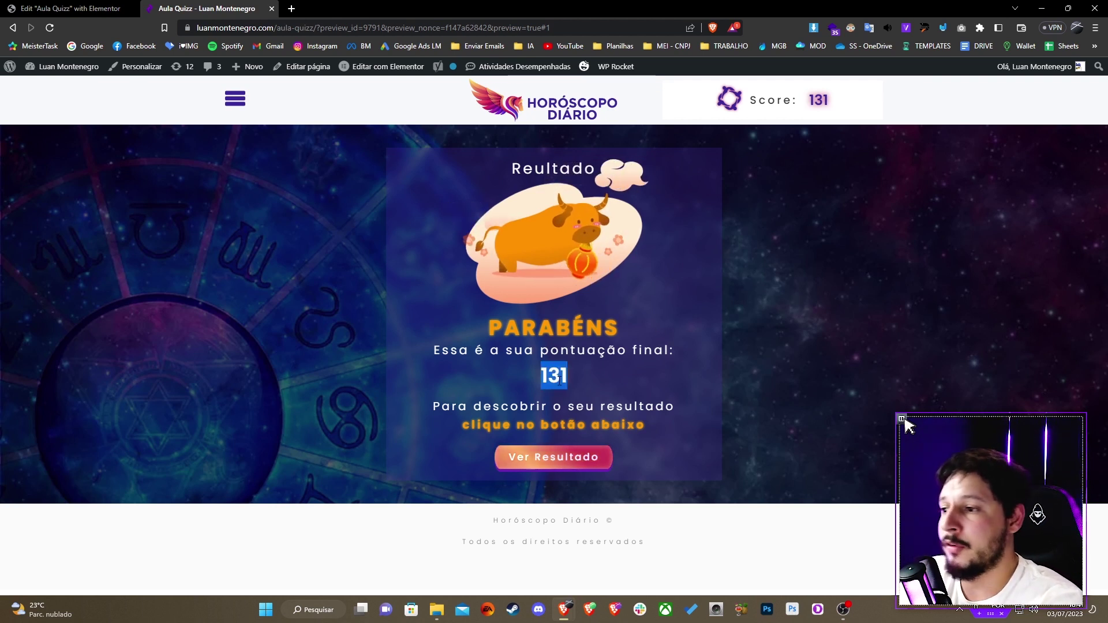
double_click(819, 100)
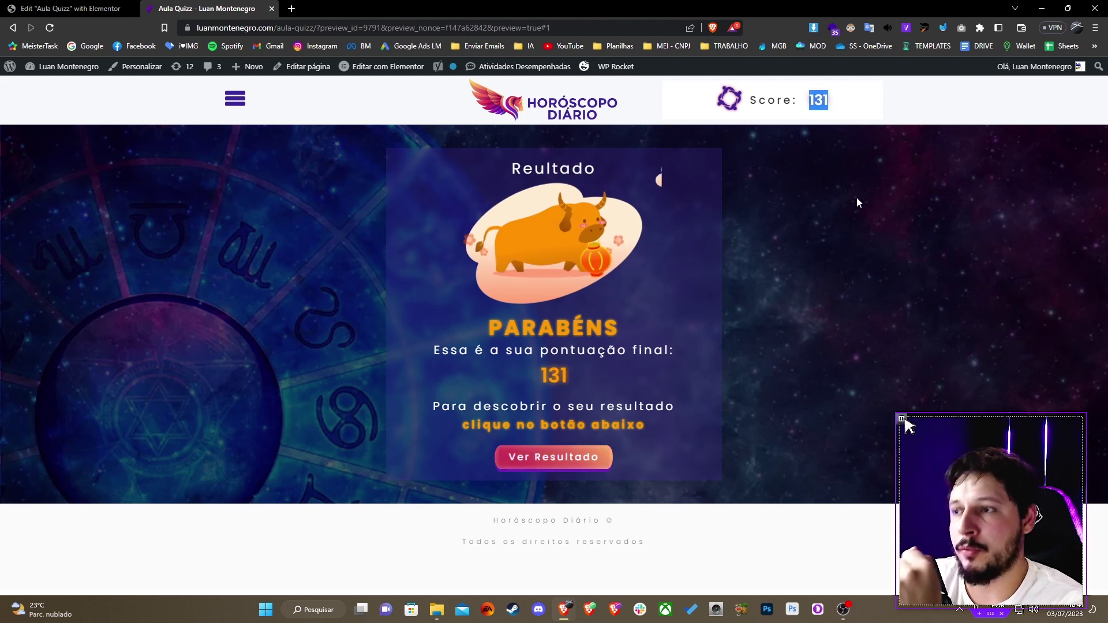
click(828, 260)
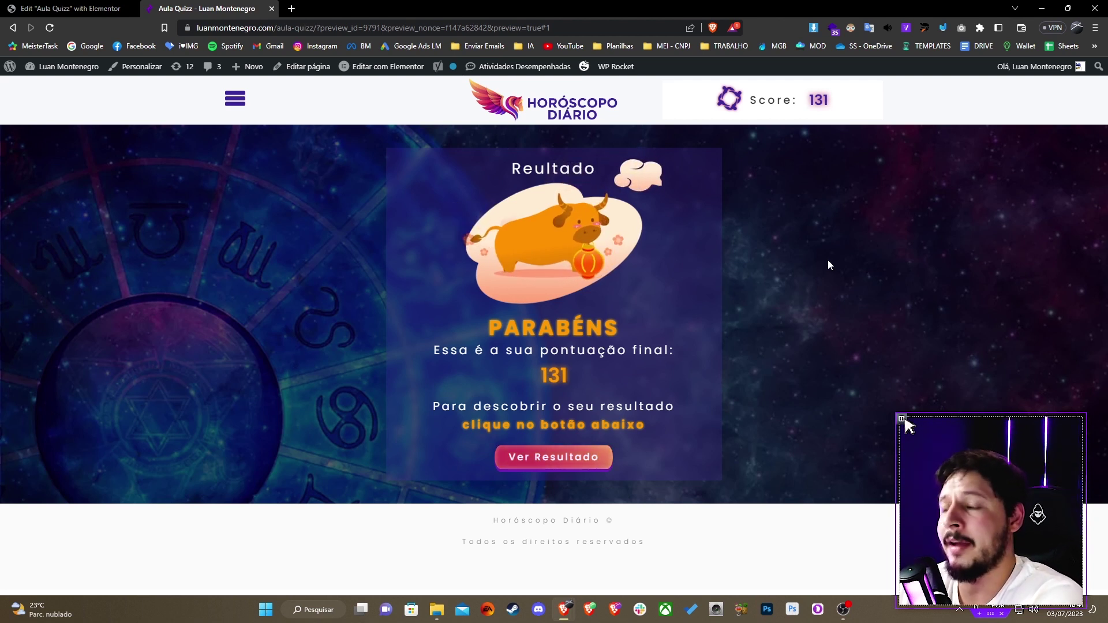
Step: Back in Elementor, open the HTML widget holding the quiz script and examine its question and form constants
click(75, 8)
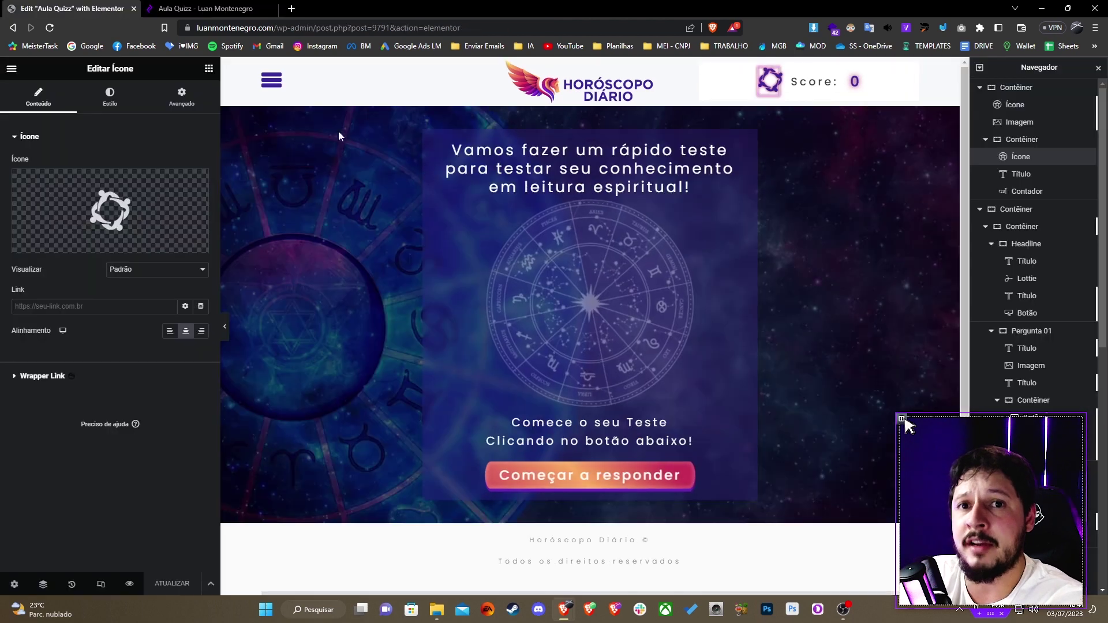
scroll(444, 199, down, 5)
click(371, 363)
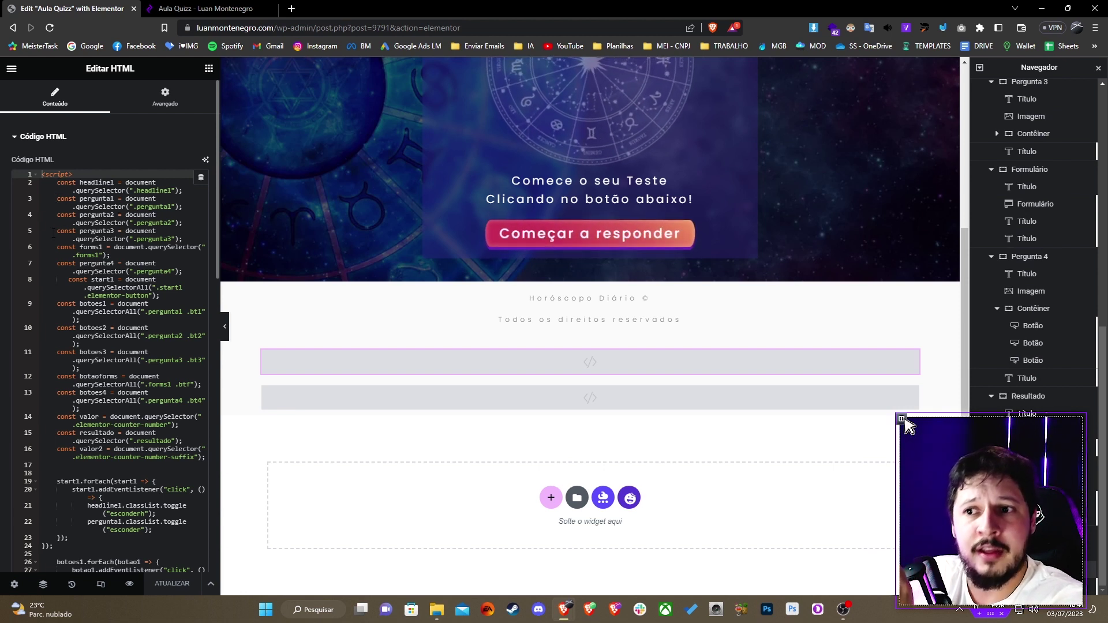
drag(54, 233, 185, 241)
click(186, 241)
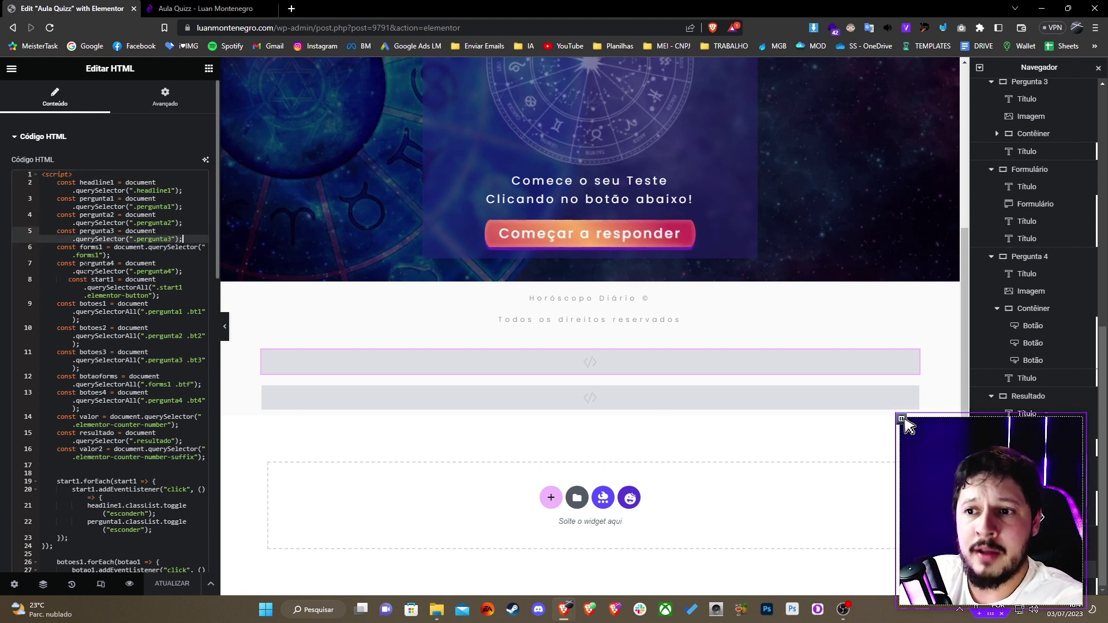
drag(57, 263, 156, 266)
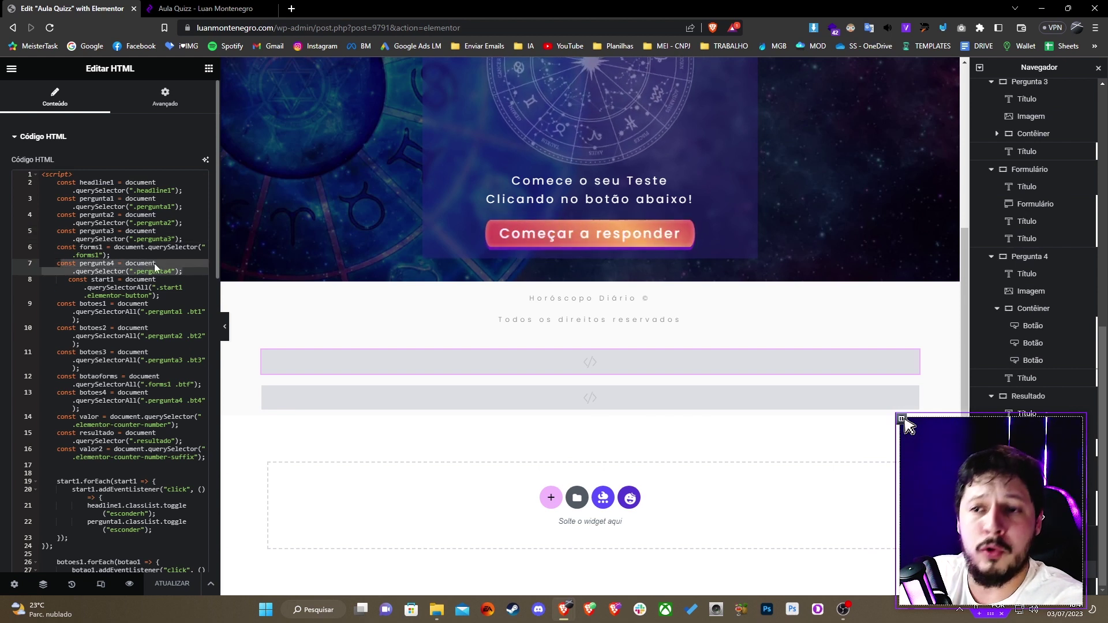
click(115, 198)
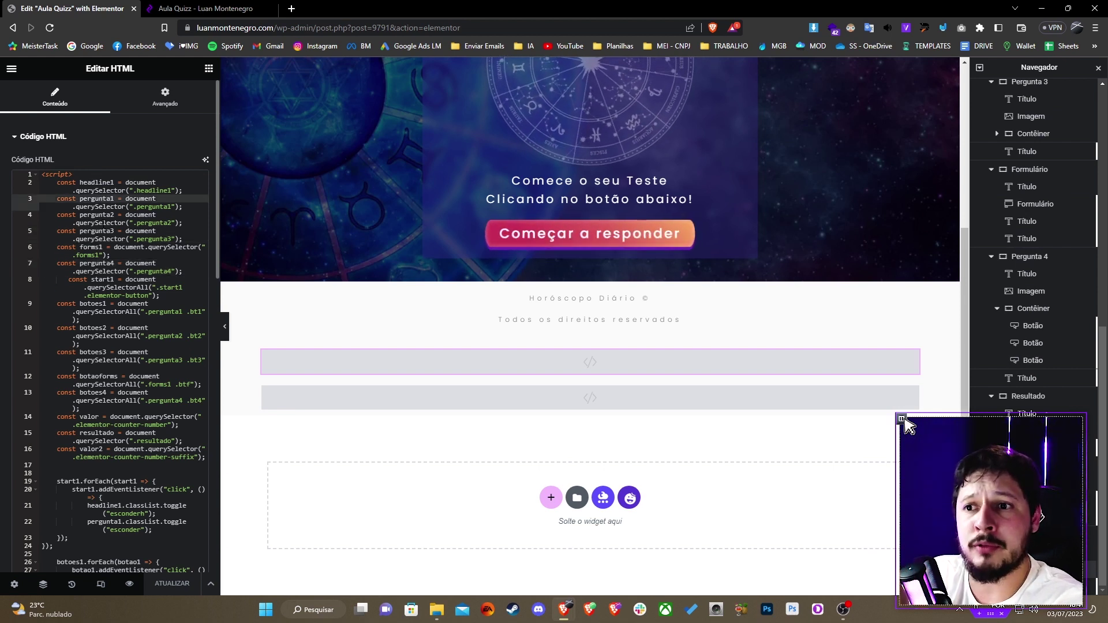
click(96, 247)
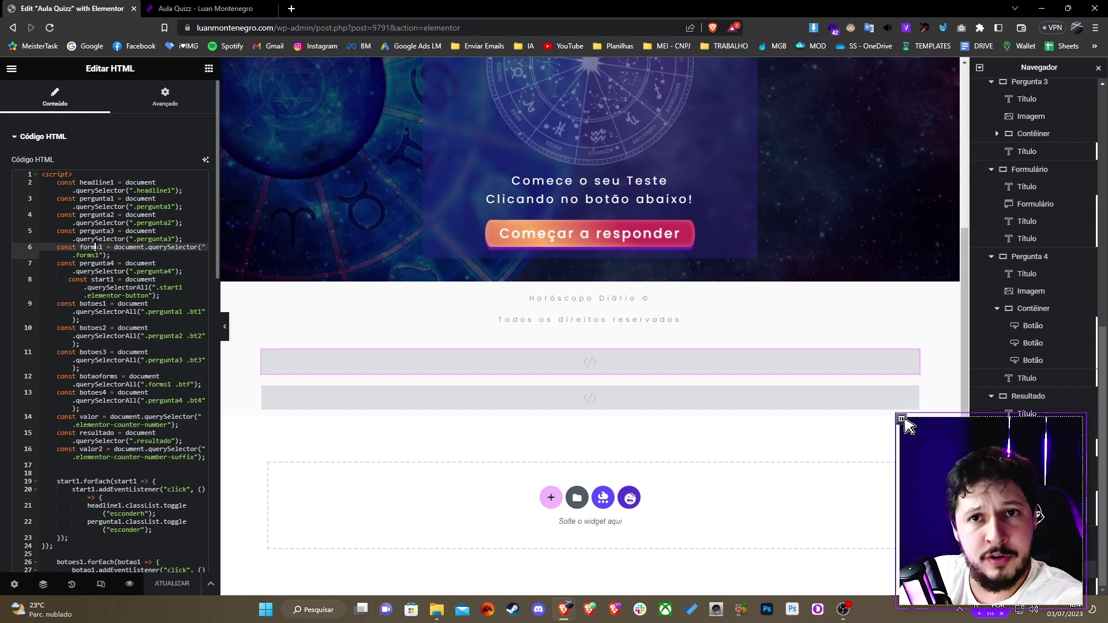
Step: Try duplicating the pergunta4 constant declaration directly below it in the quiz script, and undo the pasted copies
triple_click(108, 267)
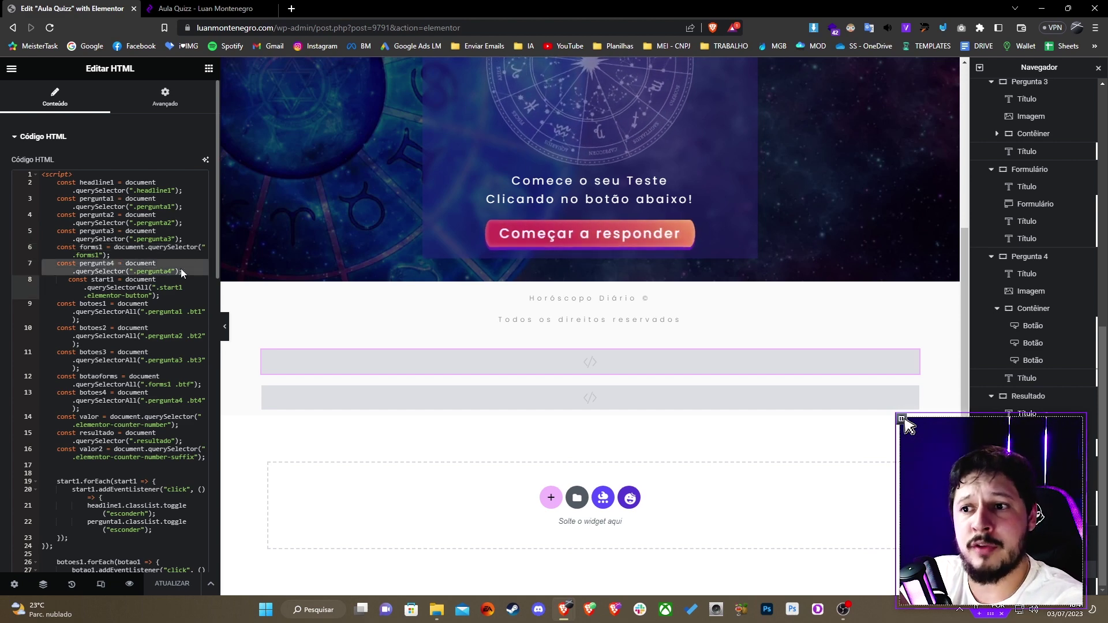
key(ctrl+c)
click(69, 283)
key(ctrl+v)
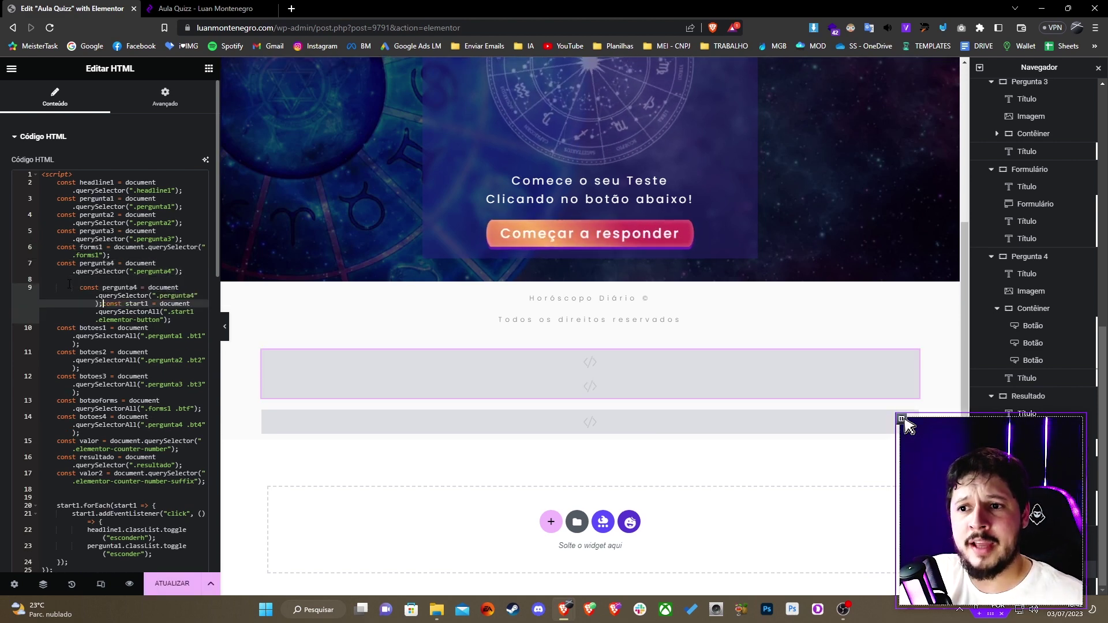
key(ctrl+z)
click(69, 281)
key(ctrl+v)
click(123, 280)
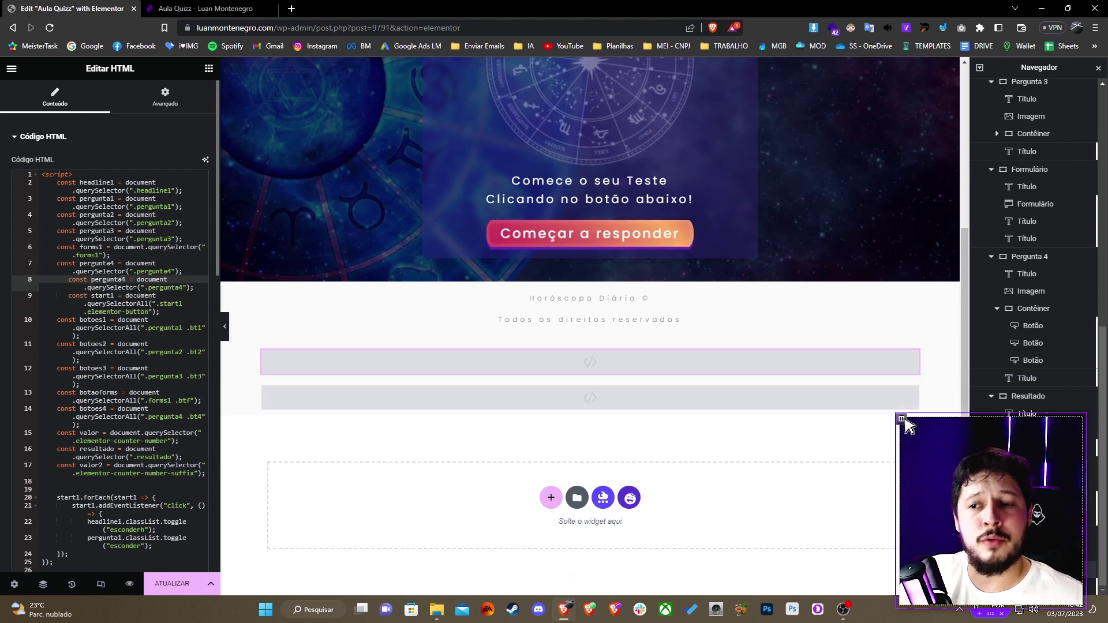
key(ctrl+z)
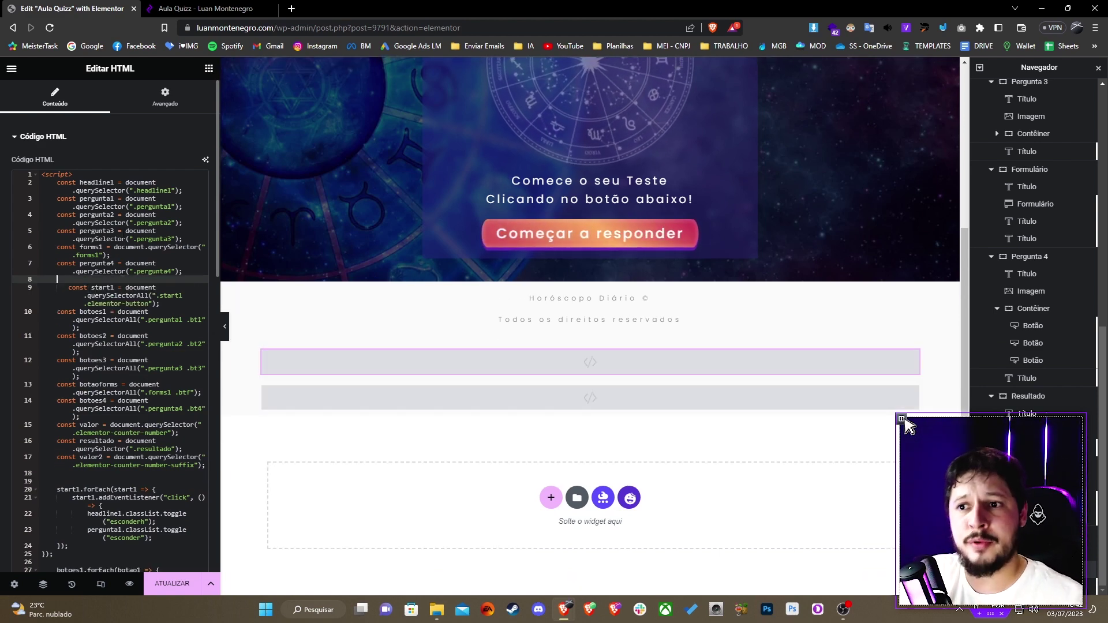
key(ctrl+v)
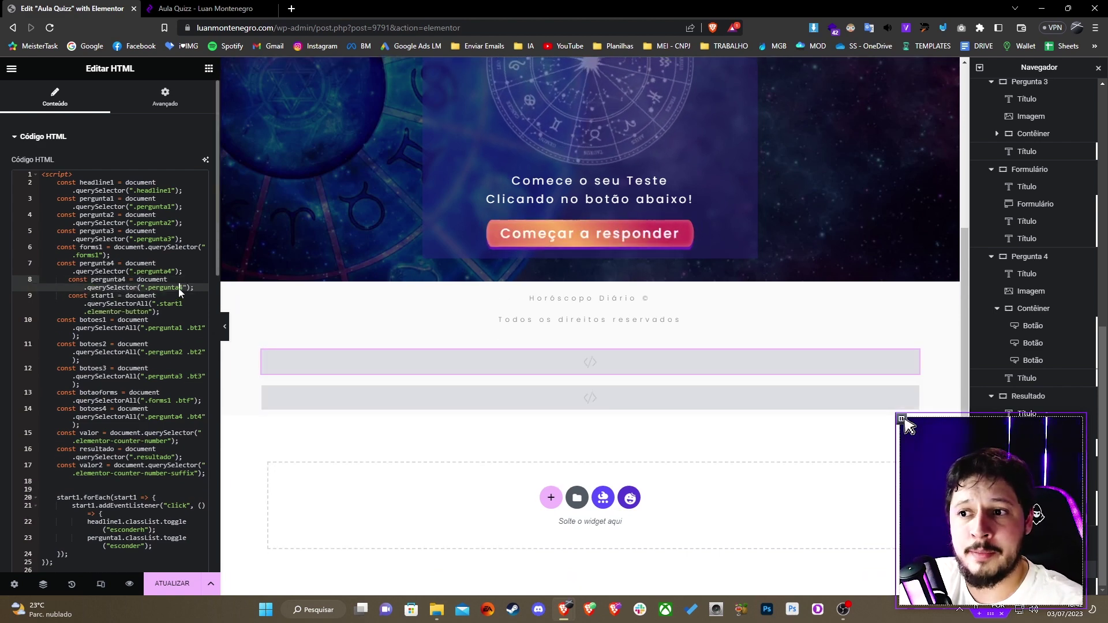
key(ctrl+z)
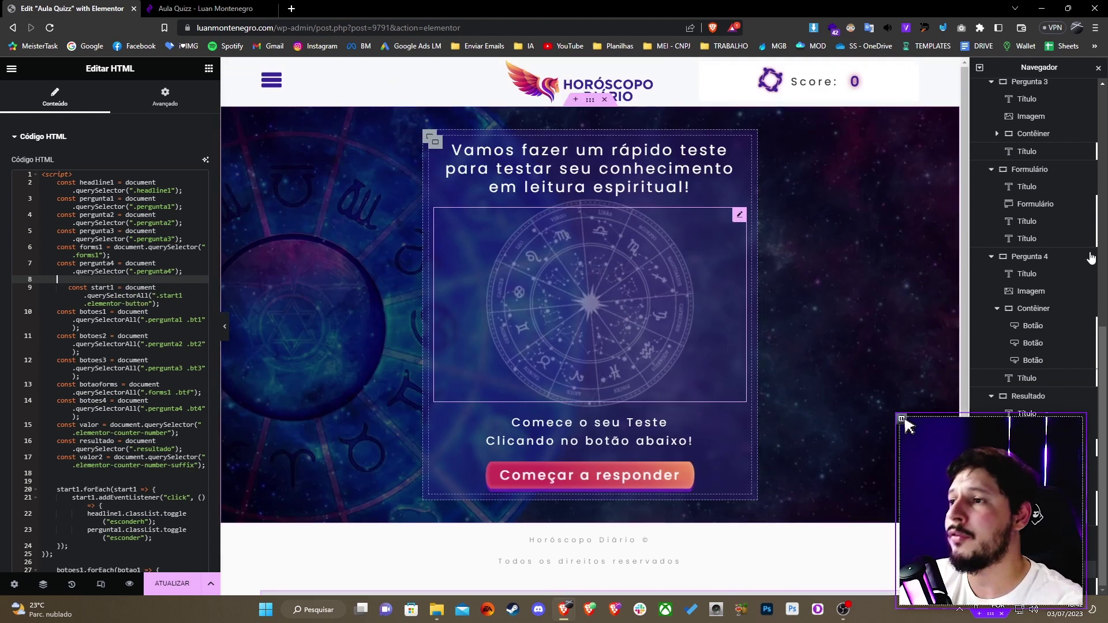
Step: Check the class assigned to the Pergunta 4 container in its advanced CSS classes setting
click(1061, 256)
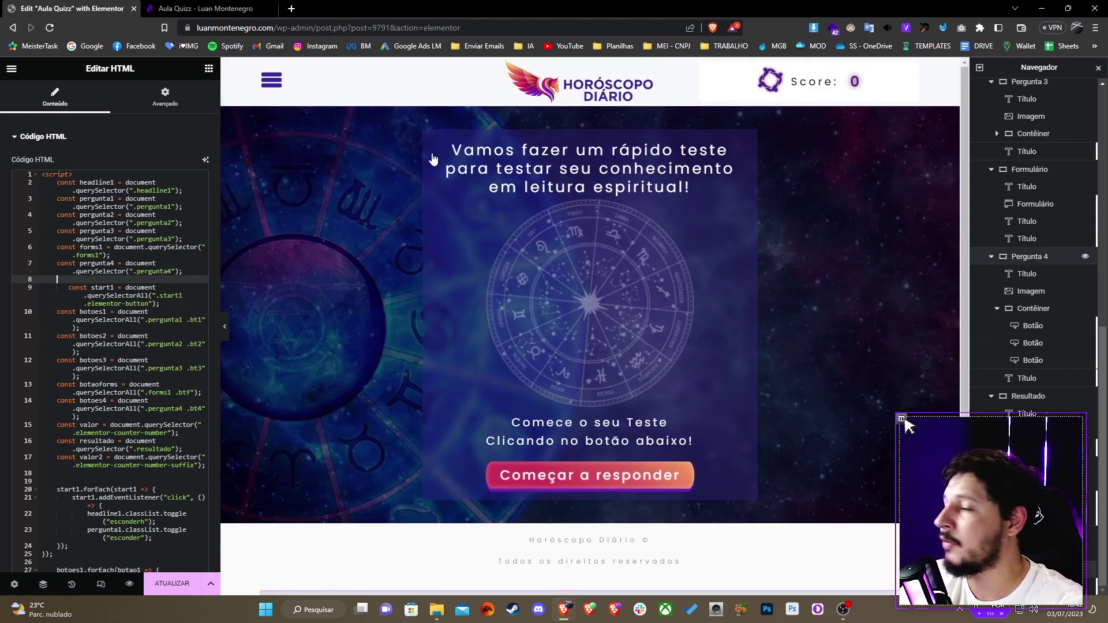
click(173, 98)
scroll(141, 387, down, 2)
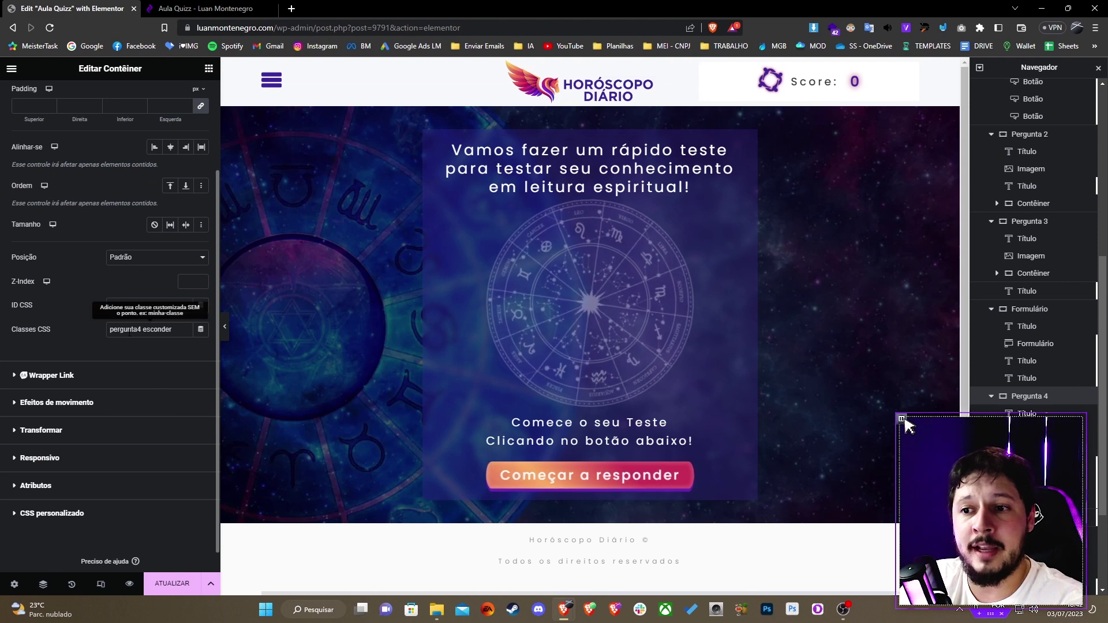
double_click(125, 329)
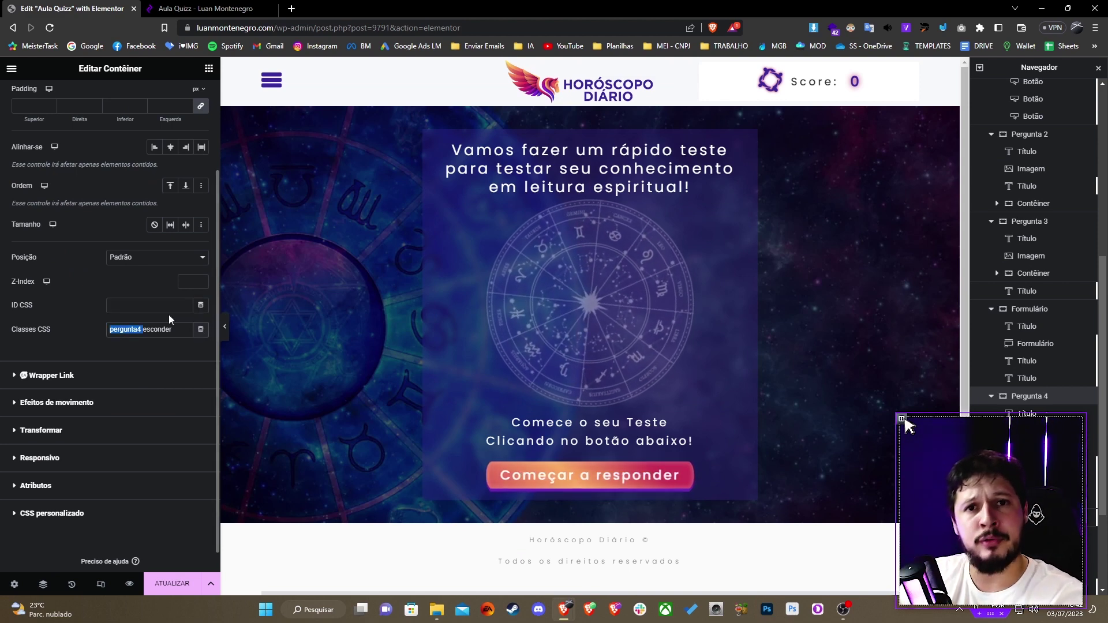
Step: Reopen the HTML widget with the quiz script and examine the botoes1 to botoes4 button constants and their selectors
scroll(455, 254, down, 4)
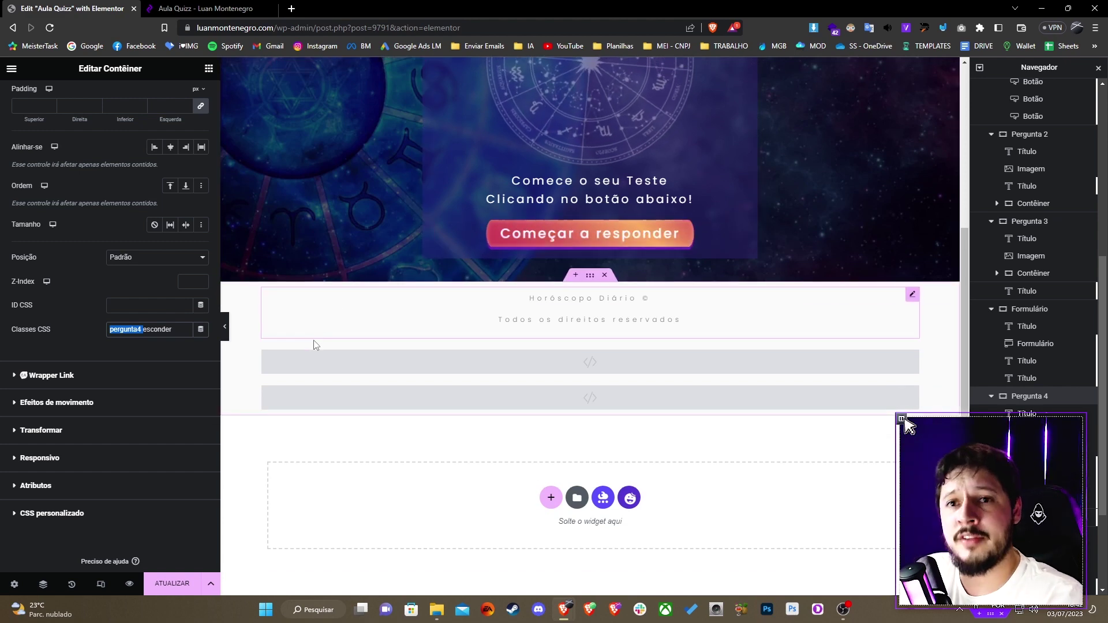
click(324, 360)
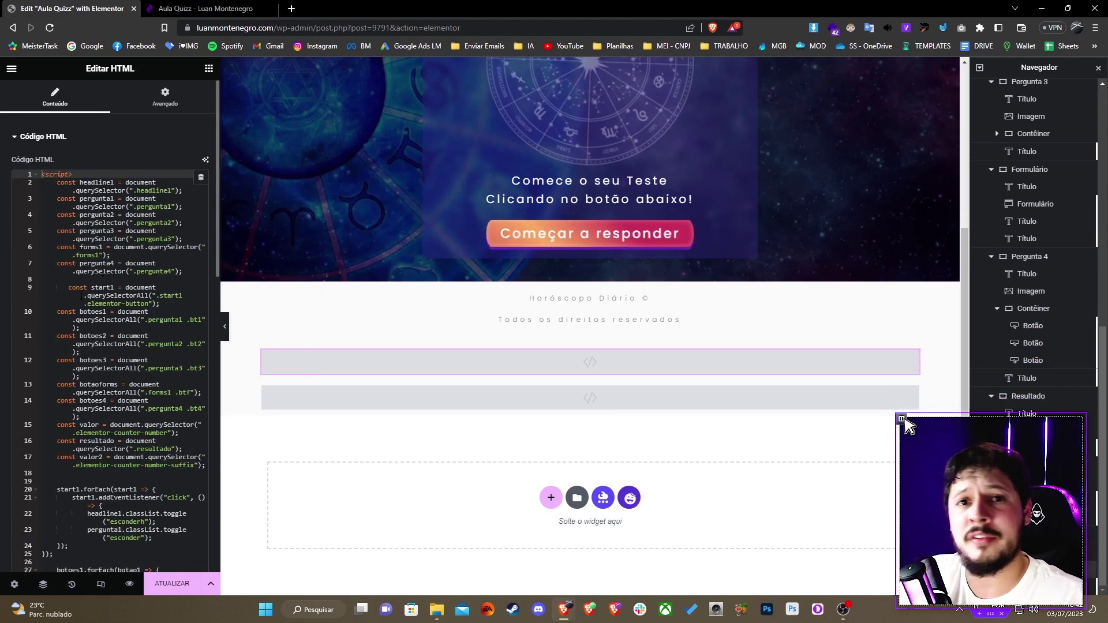
scroll(83, 297, down, 1)
scroll(166, 256, down, 1)
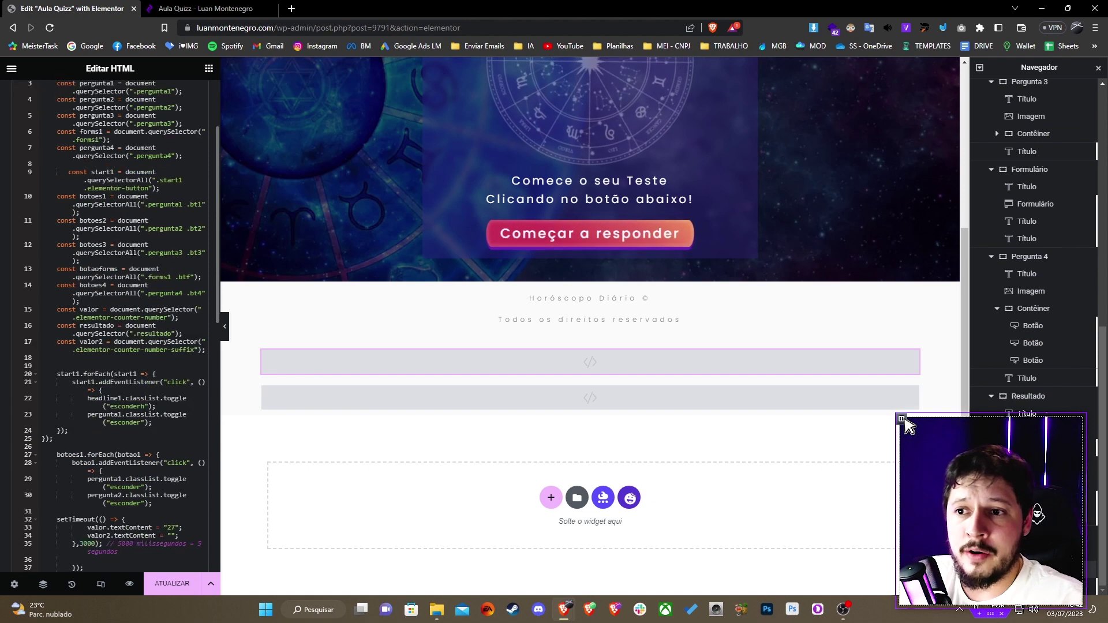
click(59, 197)
drag(75, 193, 115, 209)
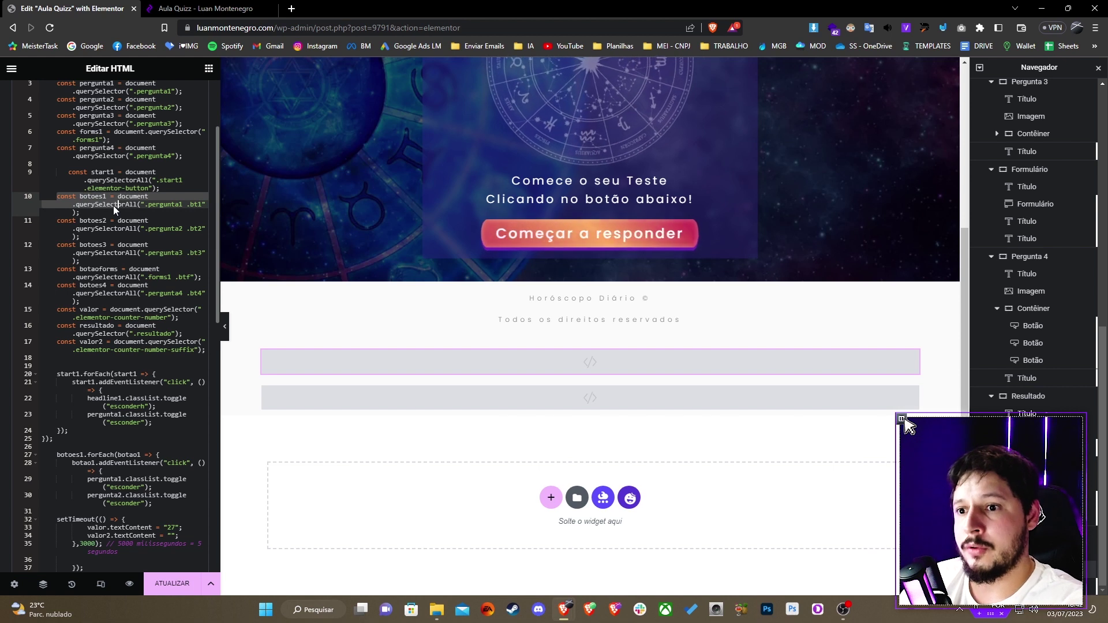
click(76, 293)
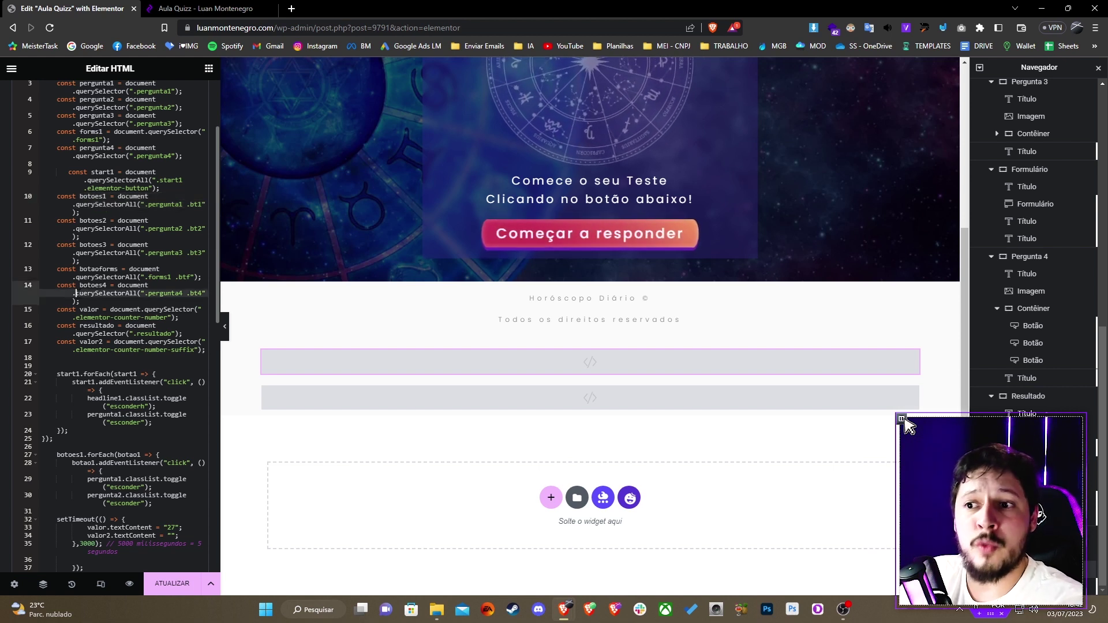
click(148, 293)
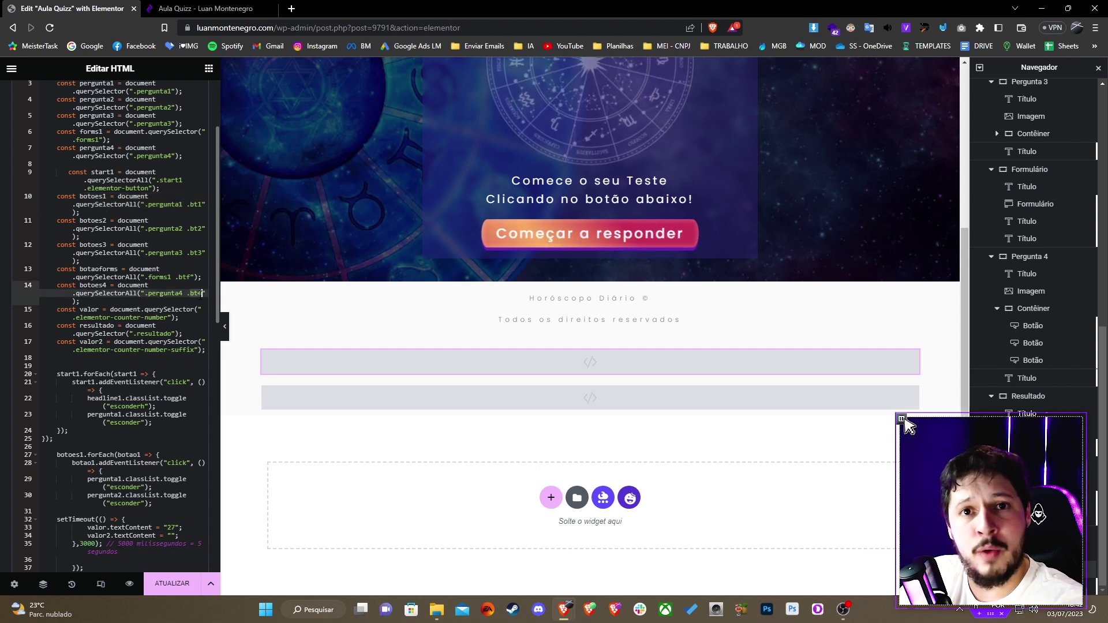
drag(81, 302, 50, 286)
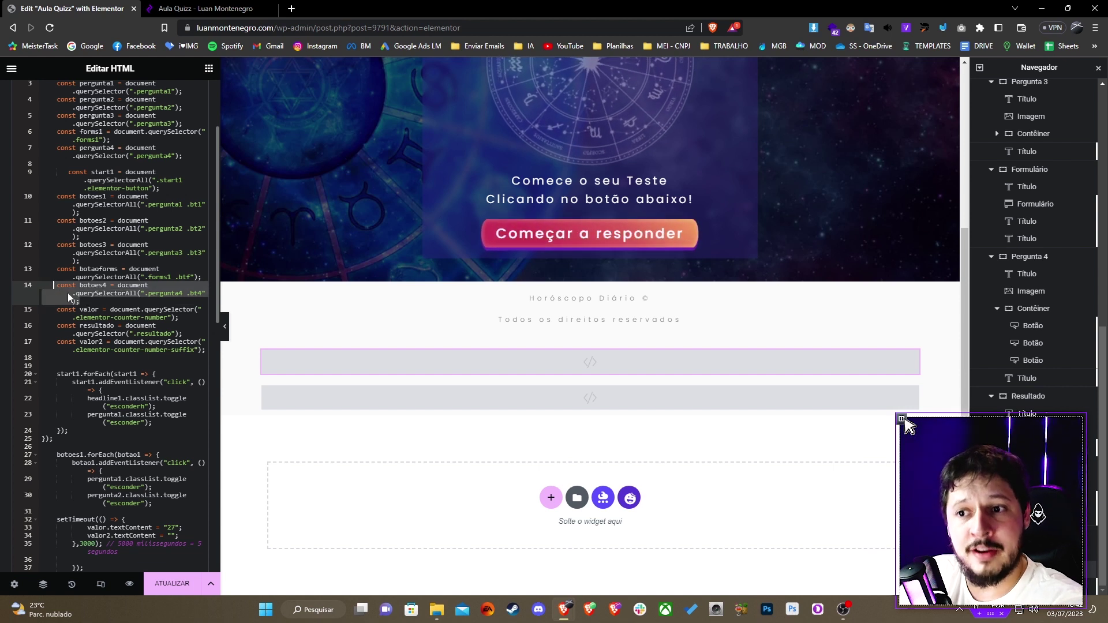
click(165, 300)
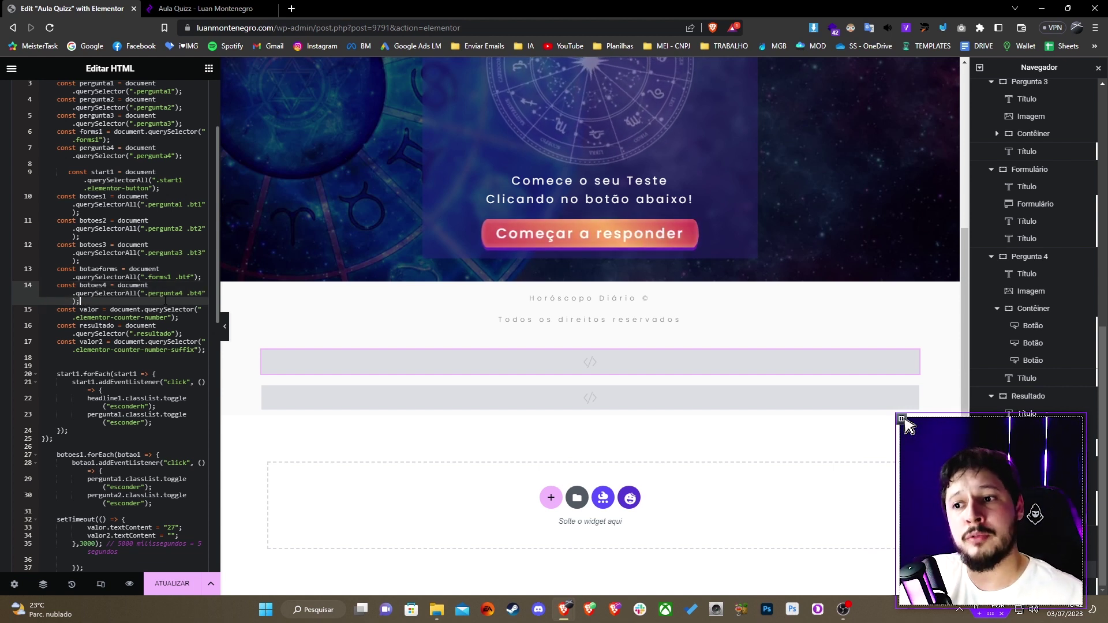
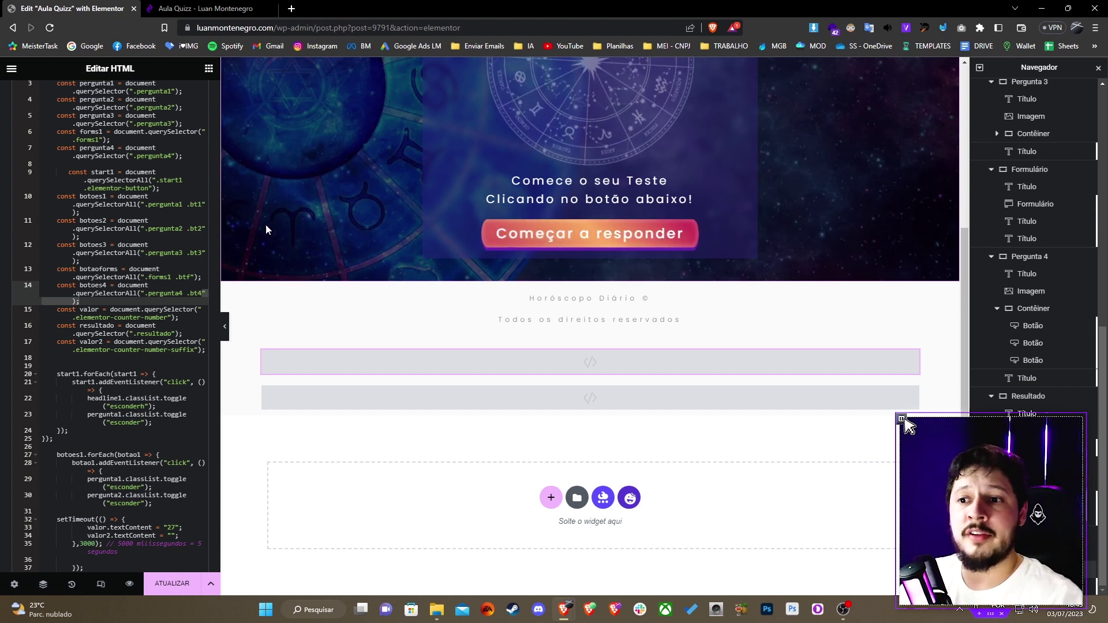
Step: Compare the pergunta1 and pergunta3 constant declarations with the botoes4 declaration in the quiz script
scroll(115, 288, down, 1)
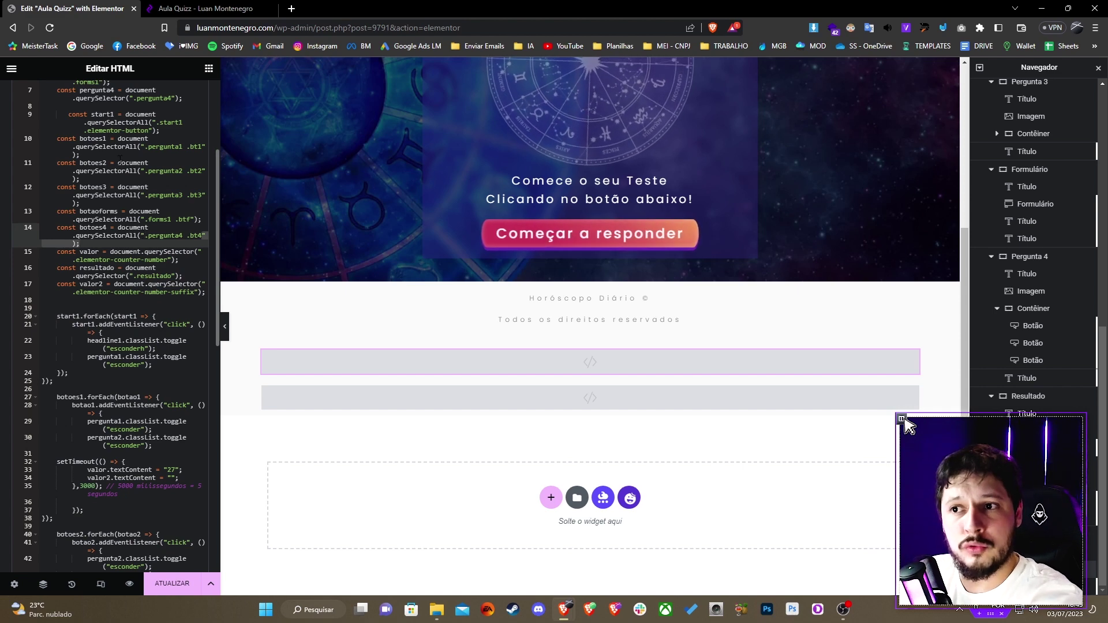
scroll(101, 173, up, 3)
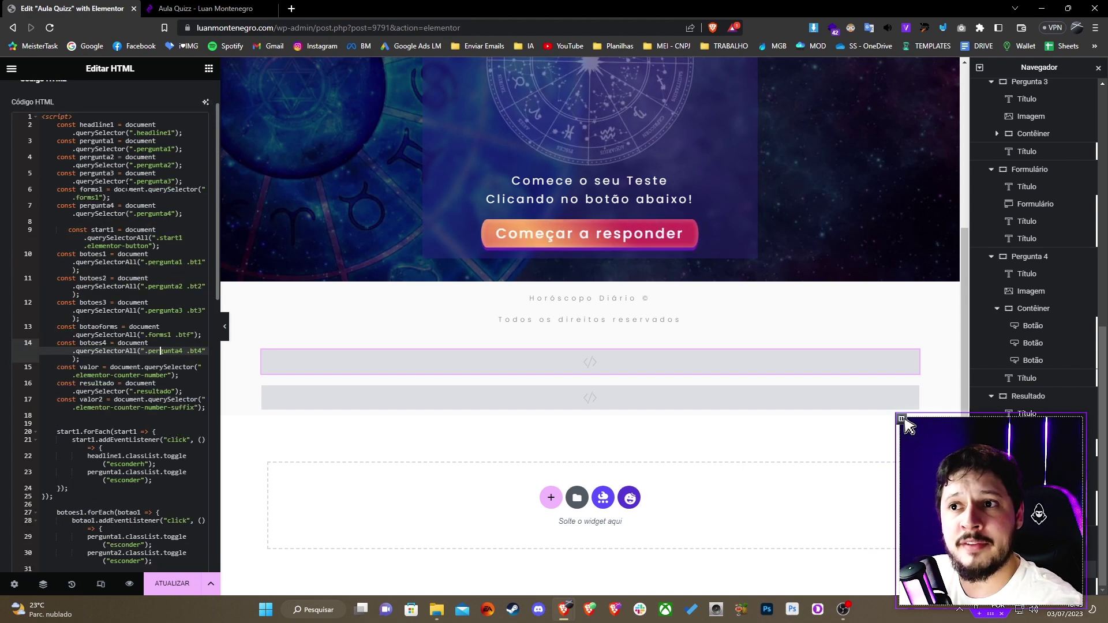
click(107, 149)
triple_click(106, 149)
triple_click(118, 180)
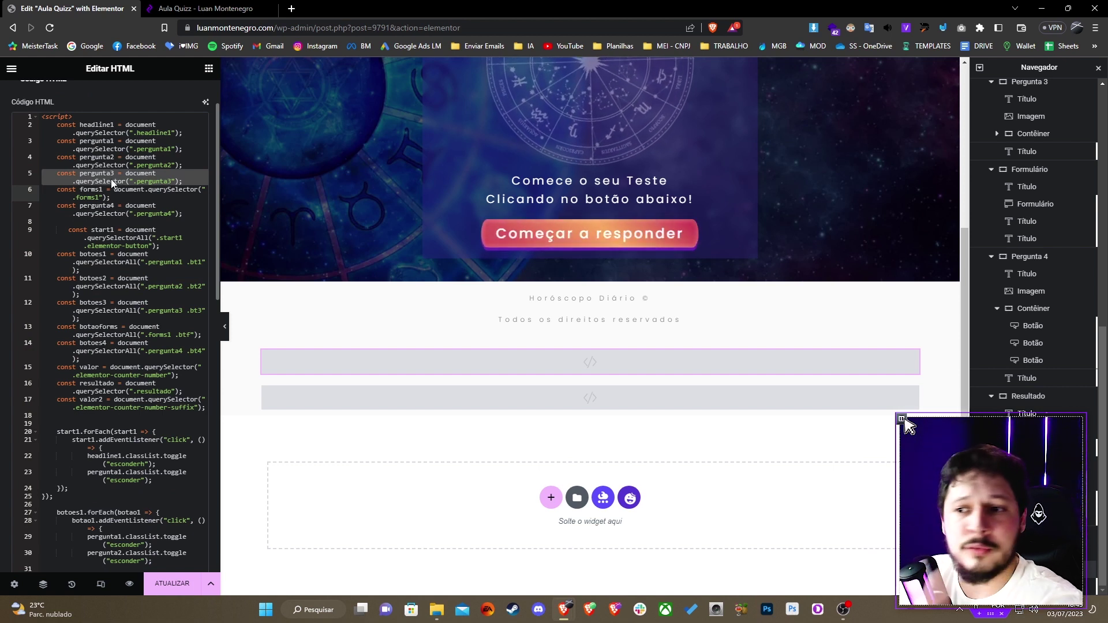
click(113, 359)
triple_click(113, 358)
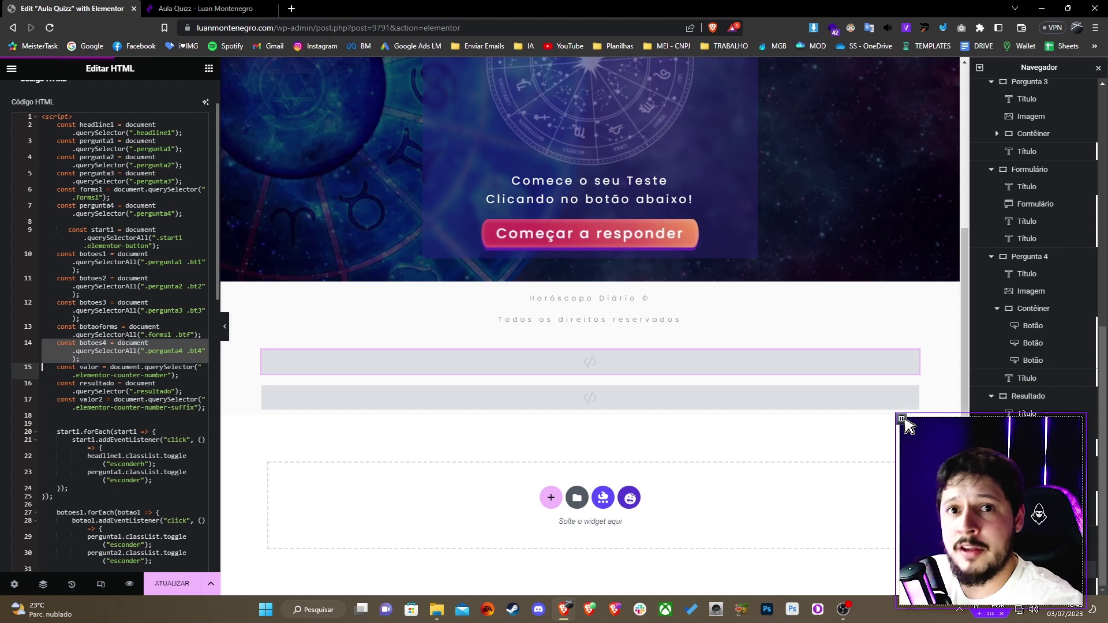
Step: Examine the start1 click handler and the class toggles it applies to headline1 and pergunta1
scroll(133, 323, down, 5)
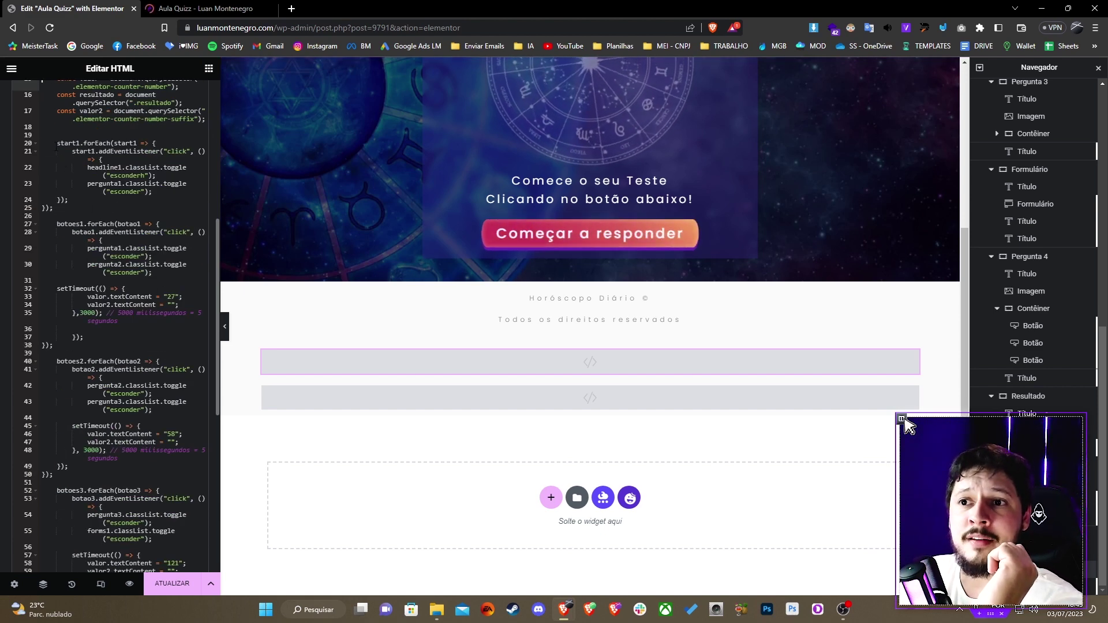
drag(56, 147, 161, 224)
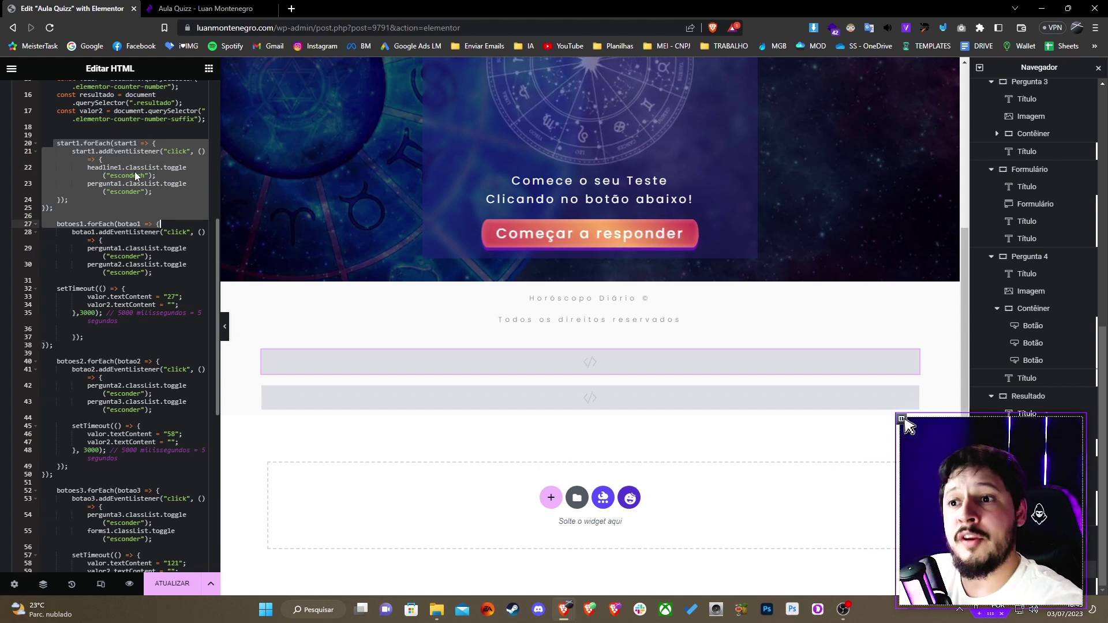
click(107, 151)
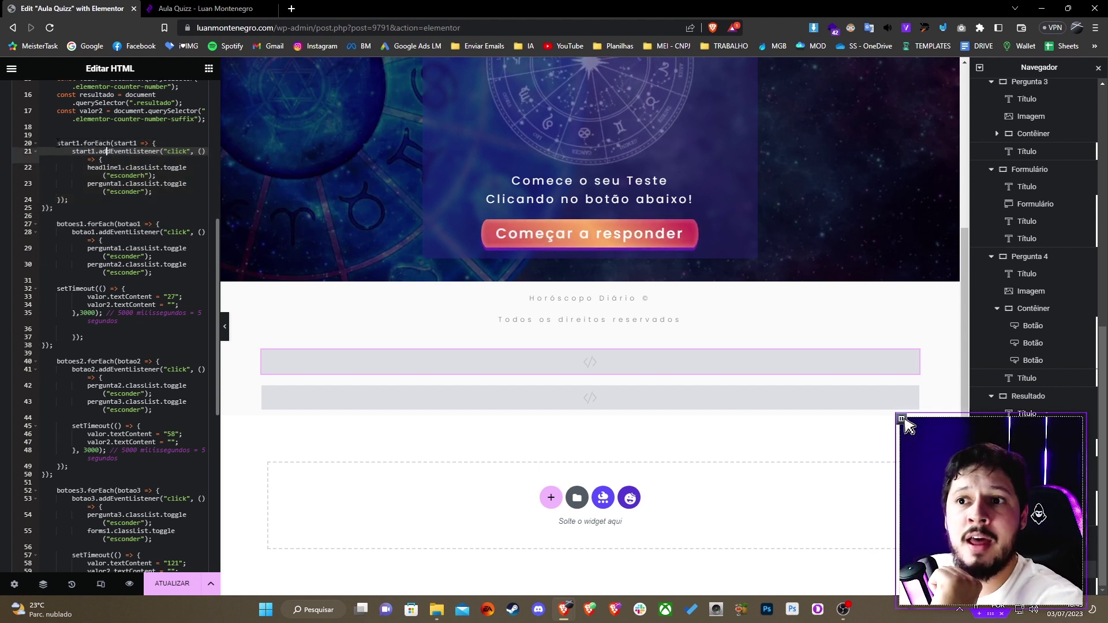
click(68, 143)
click(175, 151)
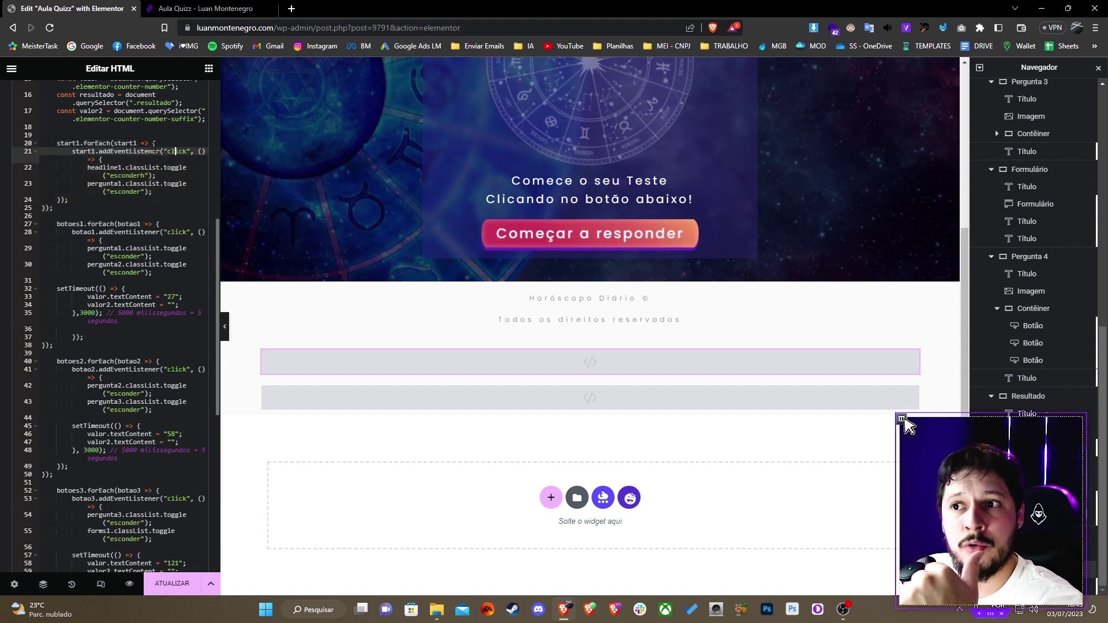
click(82, 143)
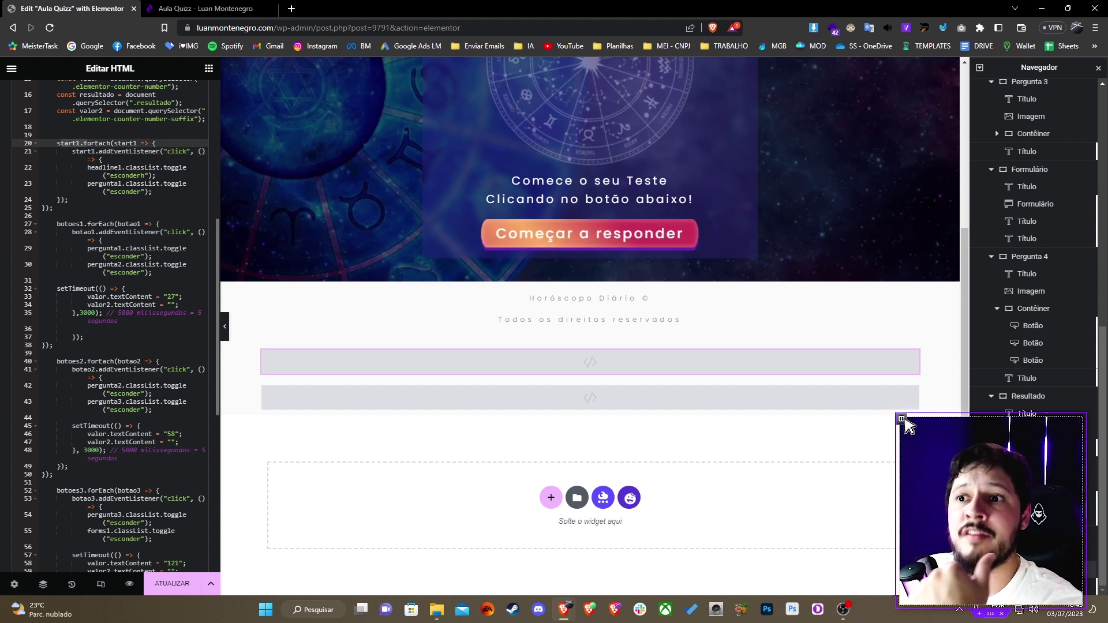
click(103, 168)
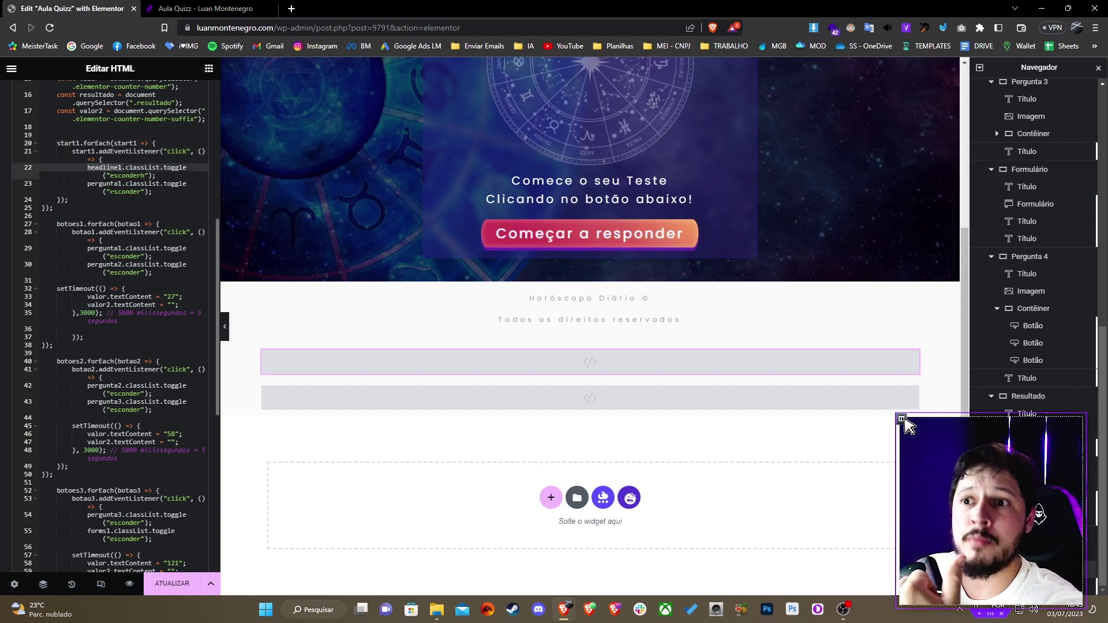
click(123, 184)
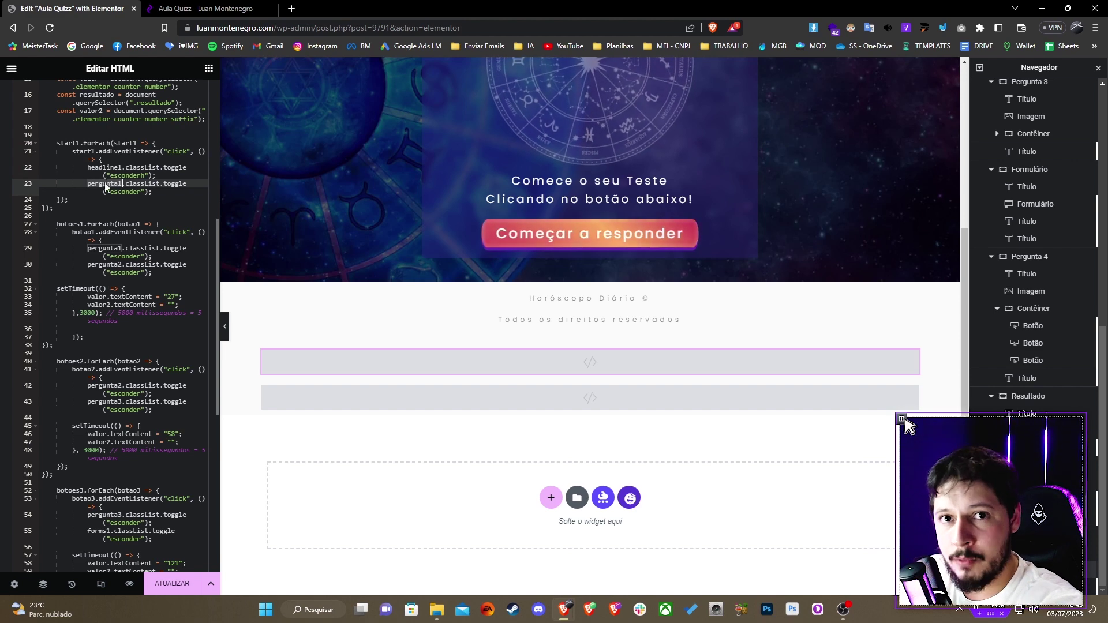
Step: Examine the botoes1 click handler and the class toggles it applies to pergunta1 and pergunta2
scroll(123, 201, down, 1)
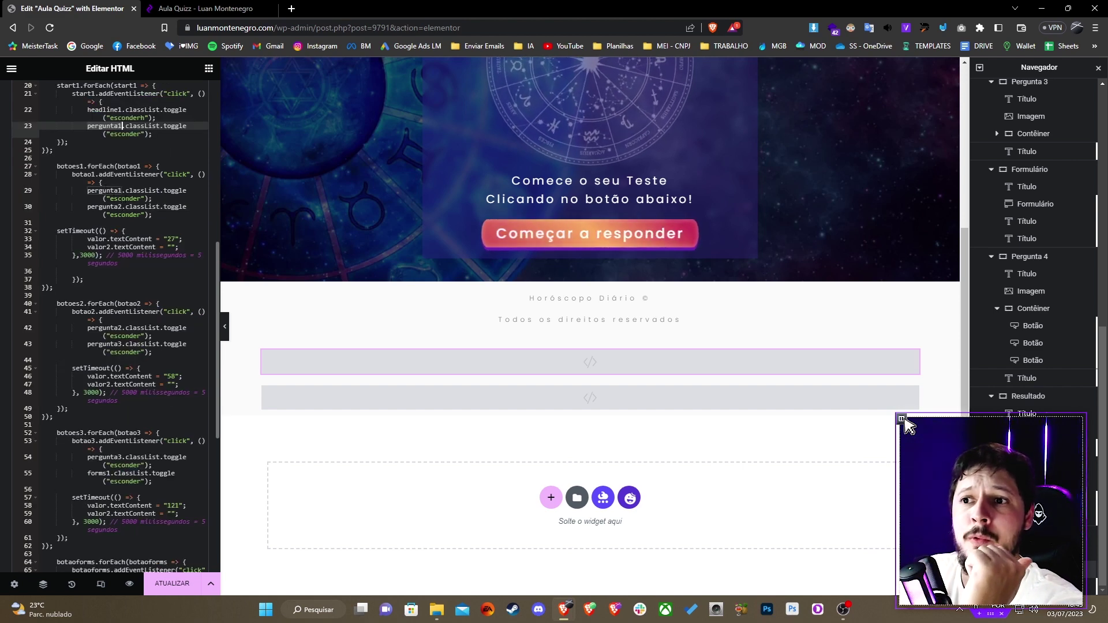
click(161, 182)
click(85, 166)
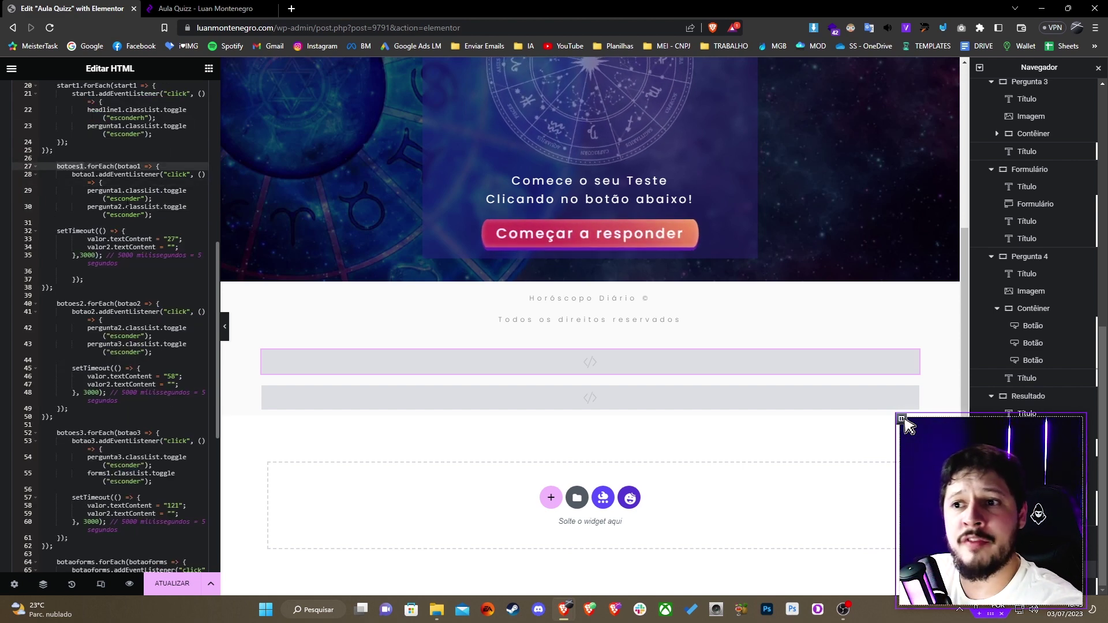
double_click(98, 183)
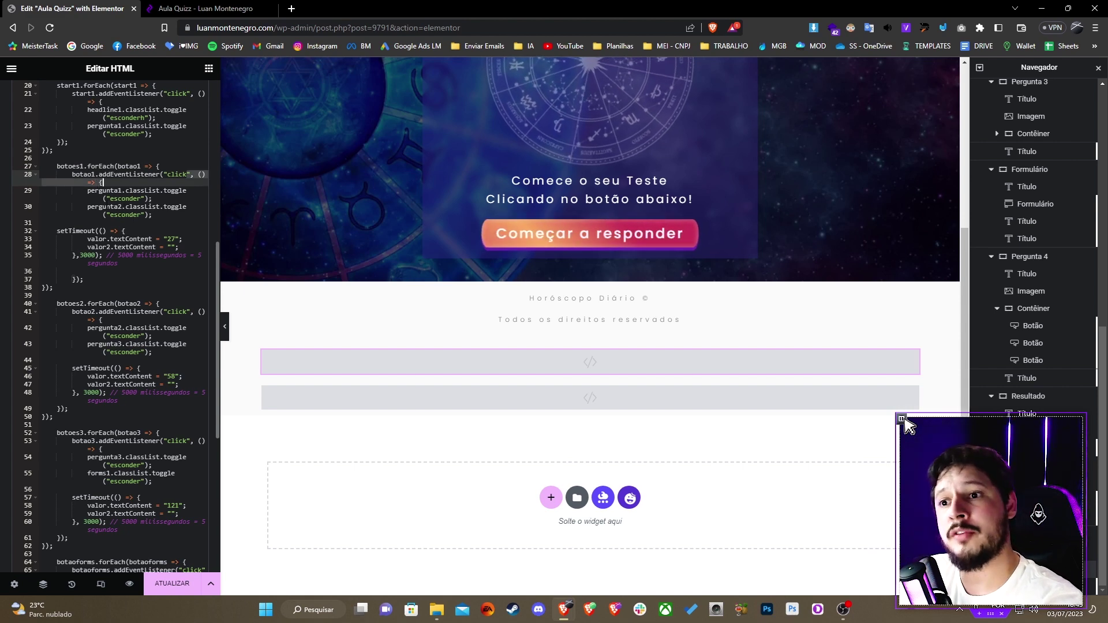
click(108, 207)
Step: Go through the remaining handlers to the botoes4 block and examine its toggles on pergunta4 and resultado
scroll(109, 206, down, 2)
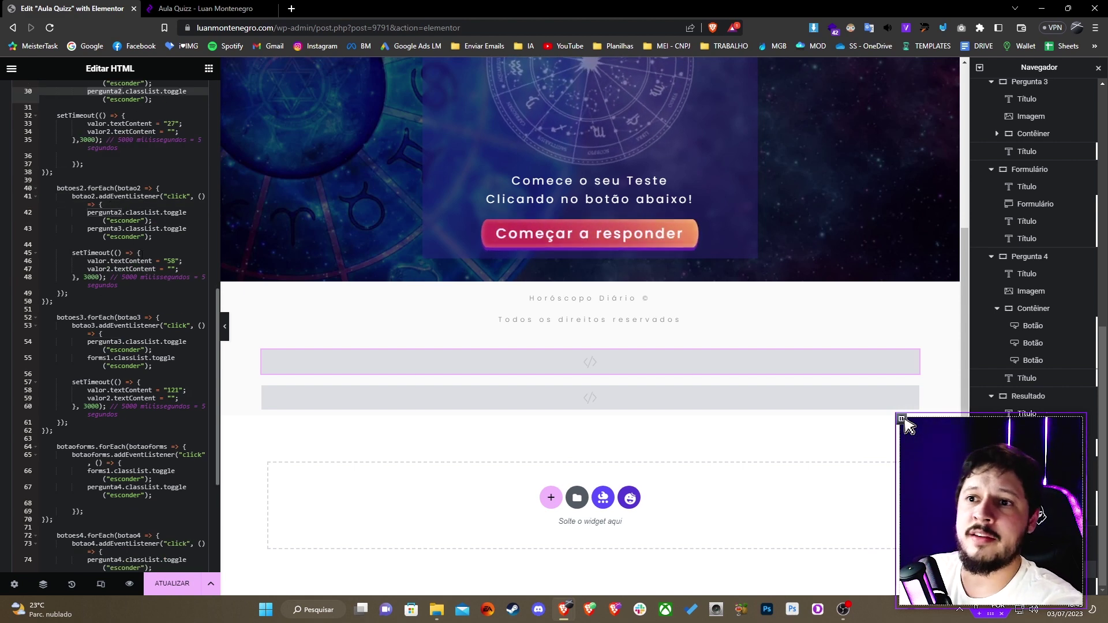
scroll(100, 233, down, 4)
scroll(113, 215, up, 2)
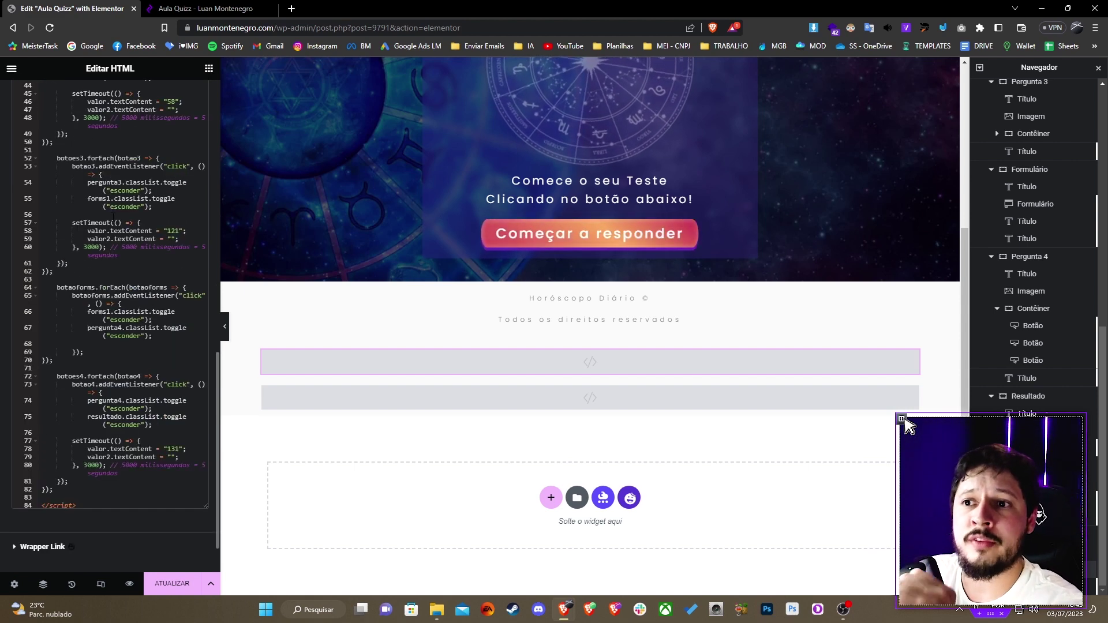
scroll(109, 323, down, 2)
click(85, 327)
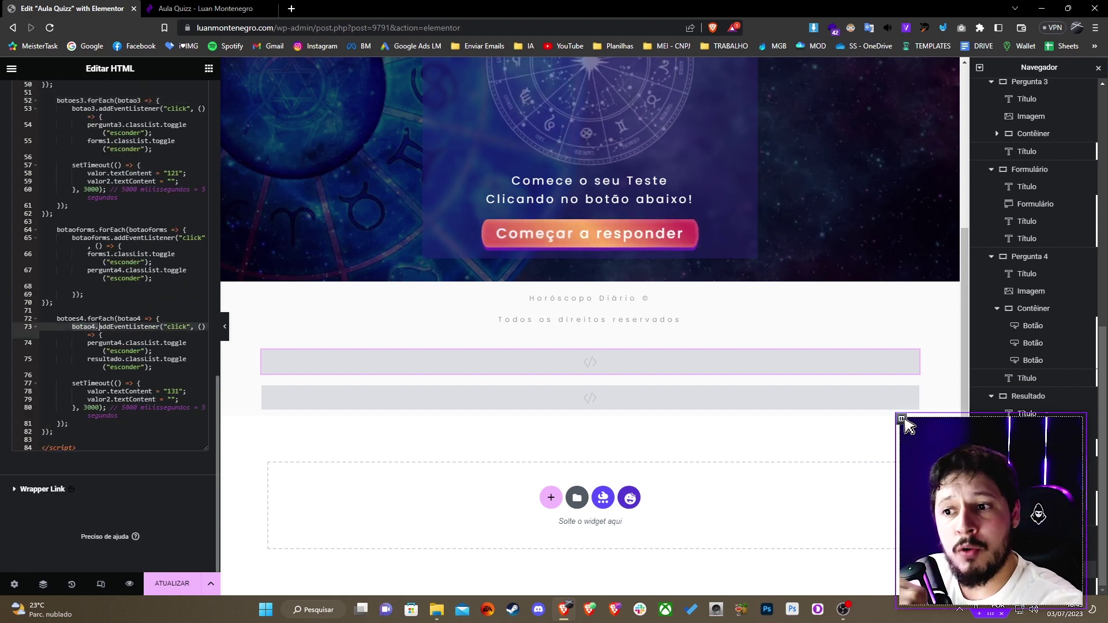
double_click(112, 351)
click(104, 343)
click(111, 359)
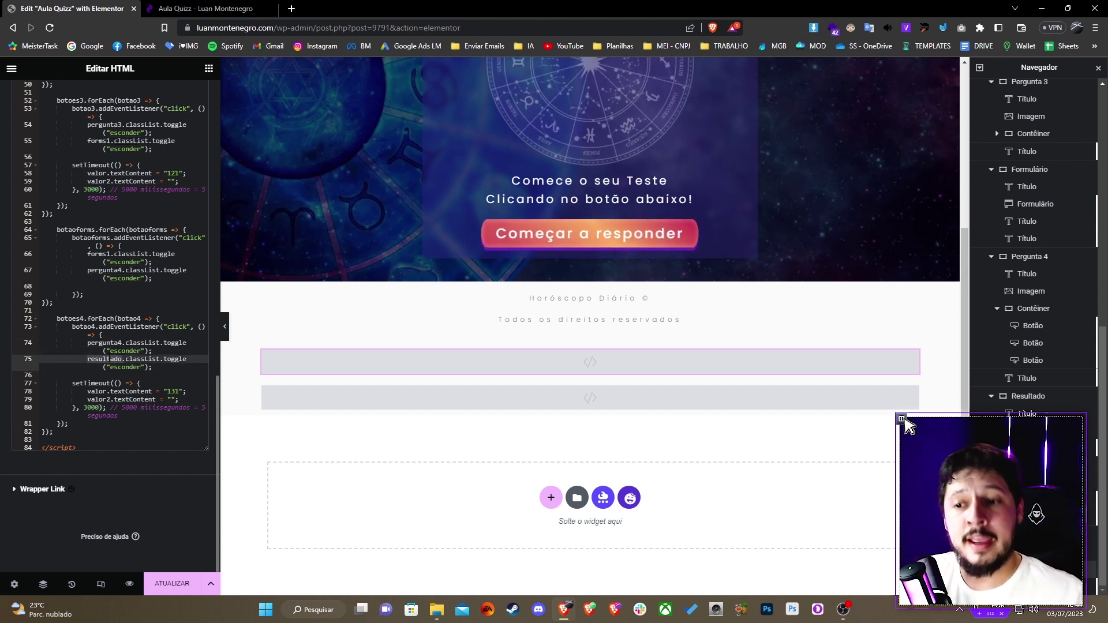
double_click(68, 319)
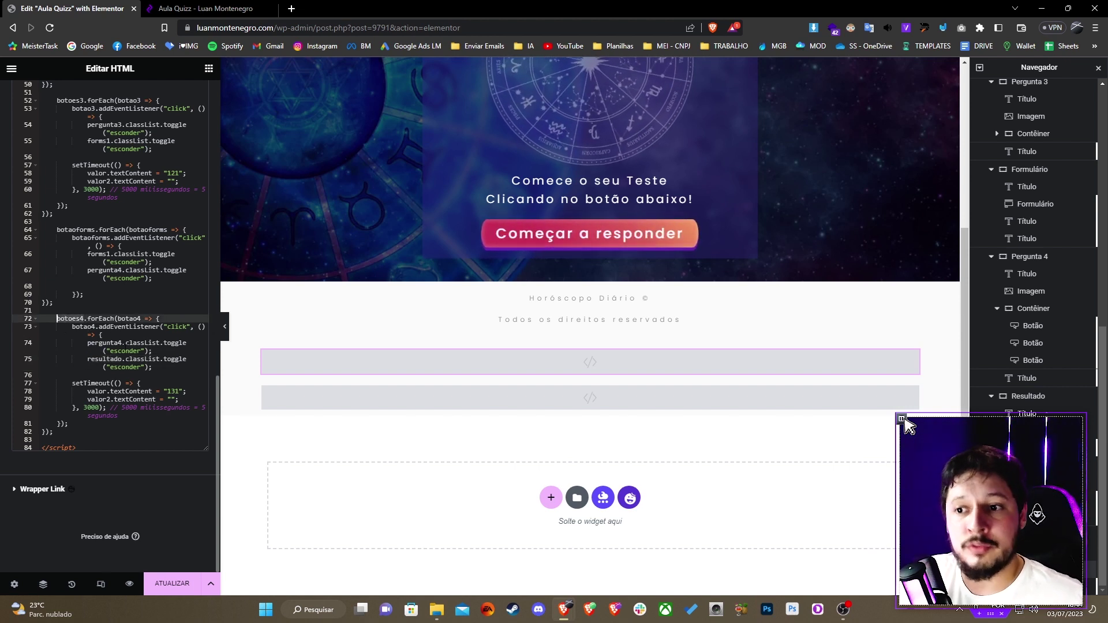
click(125, 350)
double_click(103, 336)
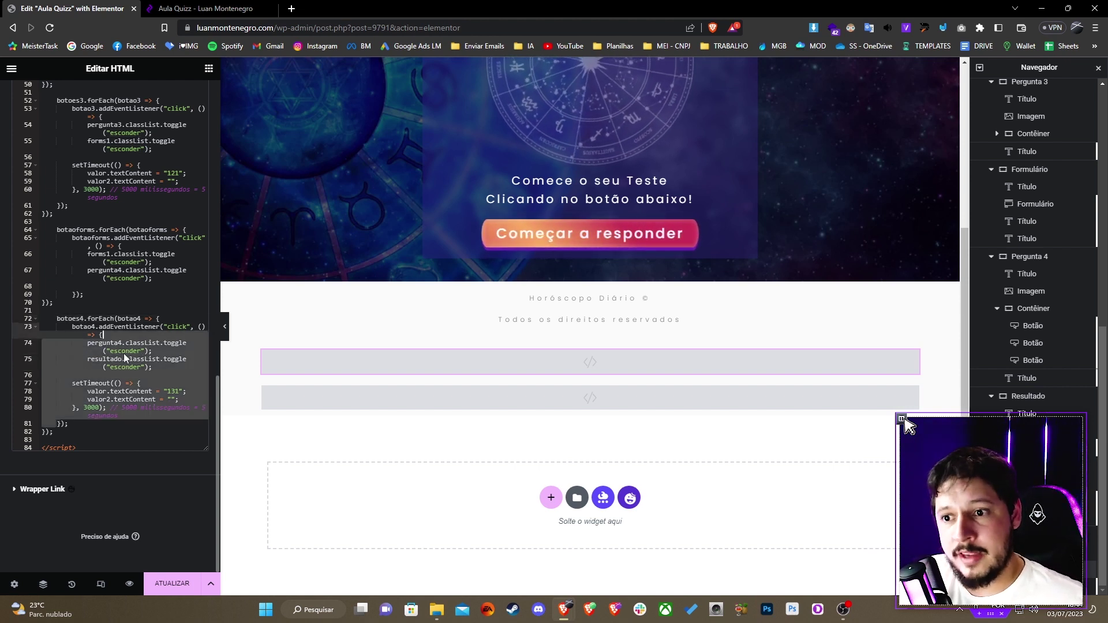
drag(125, 360, 126, 377)
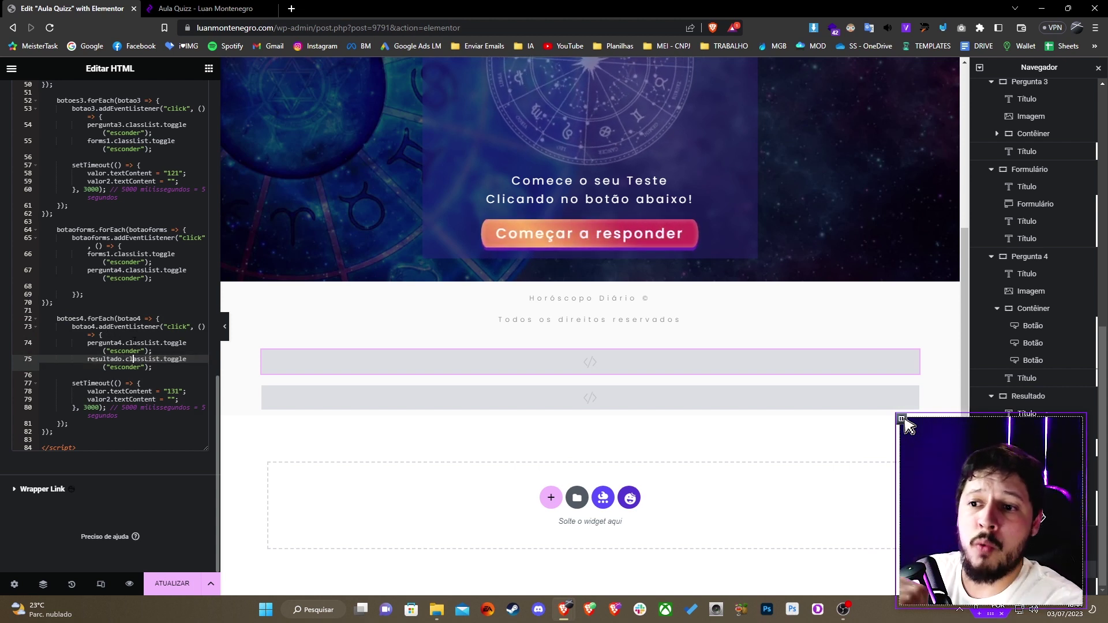
click(123, 342)
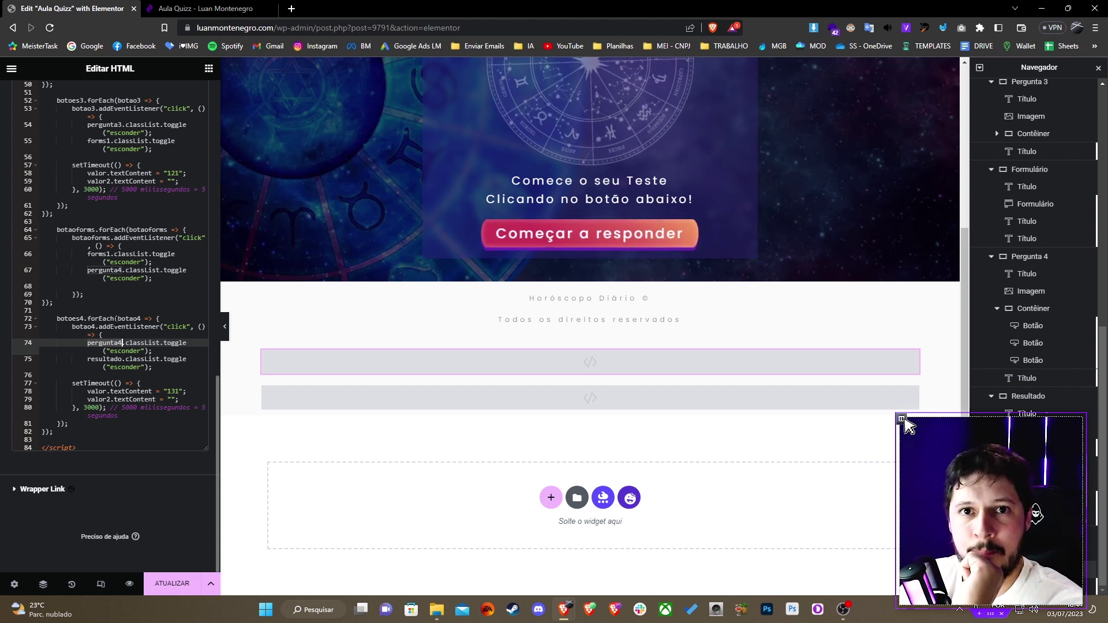
Step: Examine the score value assigned in the botoes4 setTimeout and relate it to the score counter in the page header
key(Down)
key(Down)
key(Down)
key(Down)
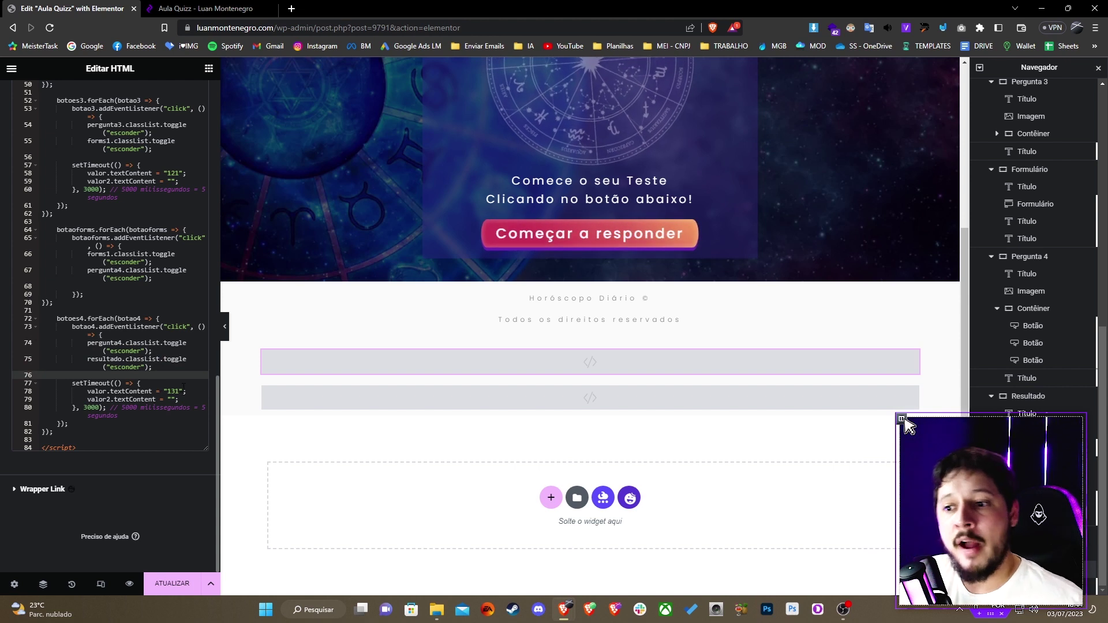
key(Down)
key(Down)
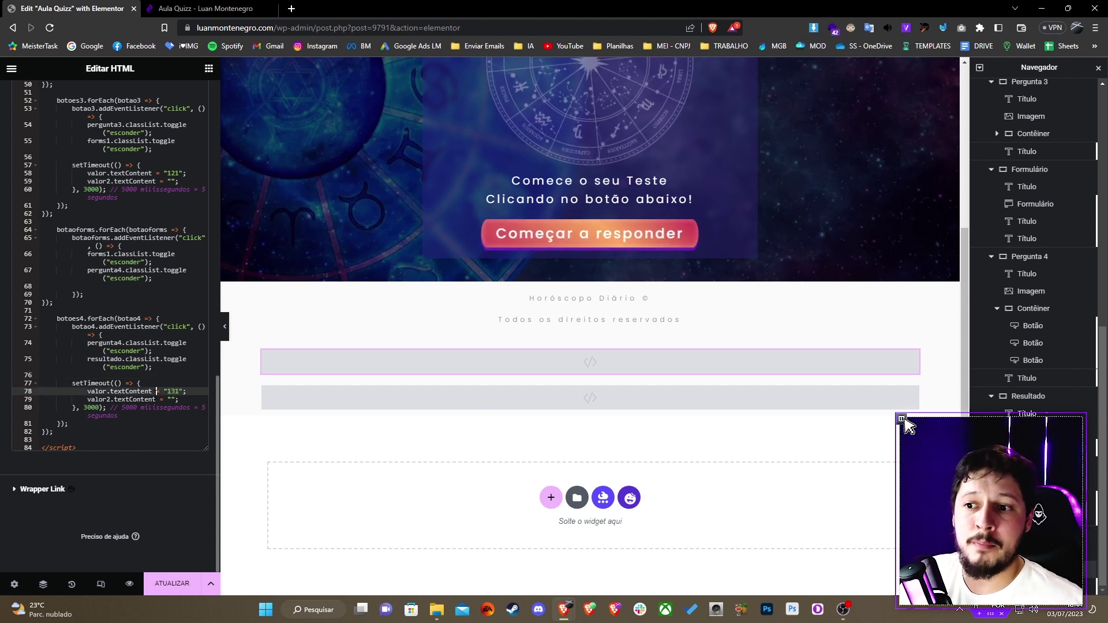
key(Right)
key(Right)
key(Right)
key(Right)
key(shift+Right)
key(shift+Right)
key(shift+Right)
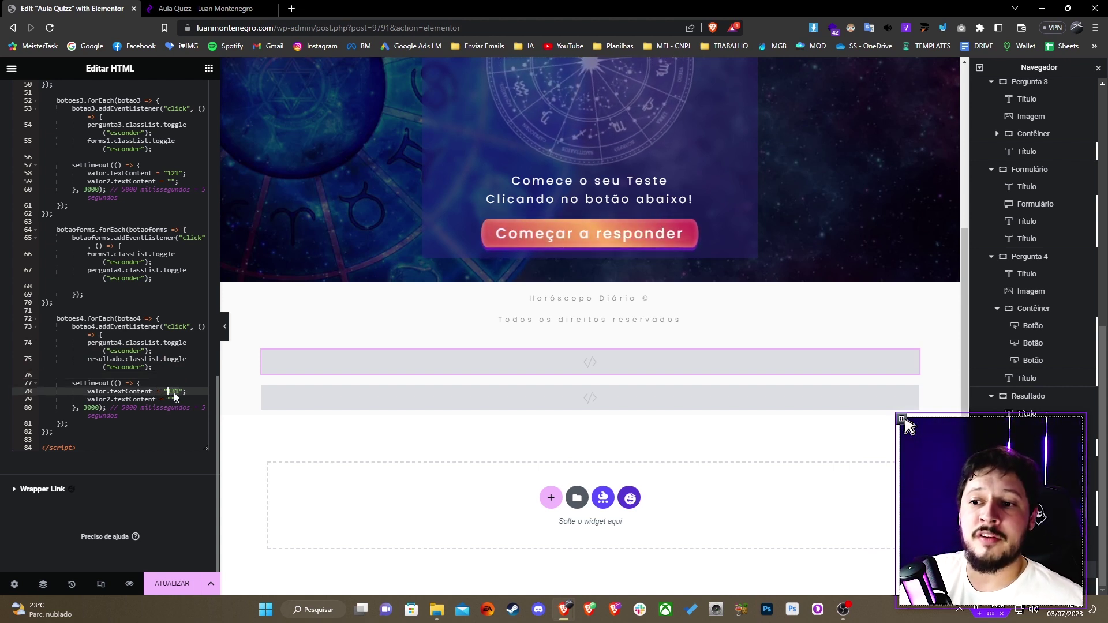
scroll(633, 203, up, 4)
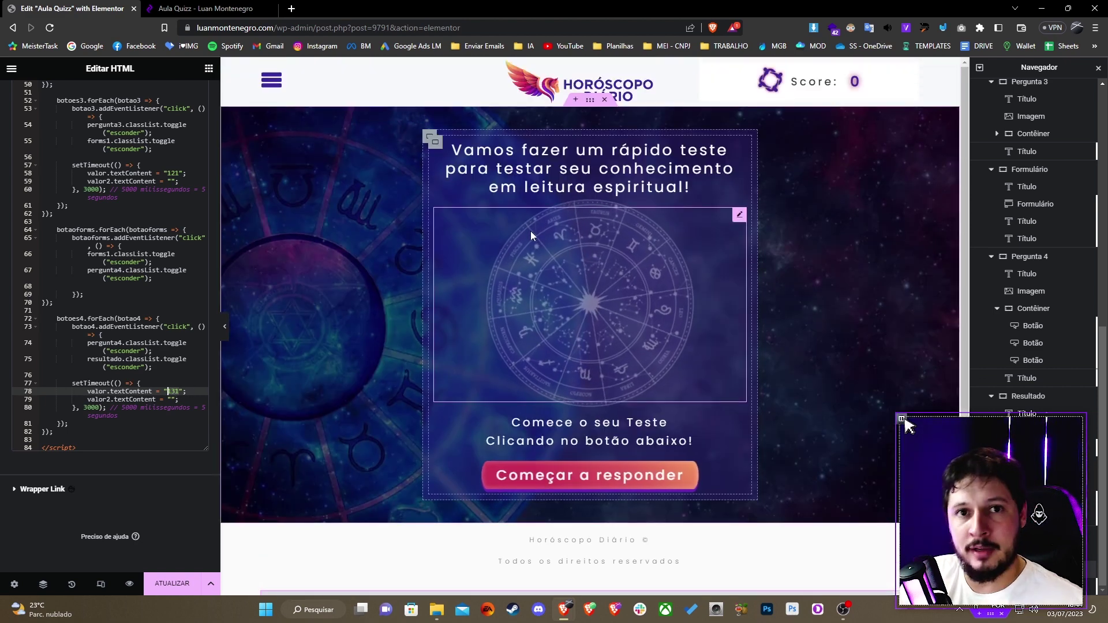
scroll(531, 231, down, 4)
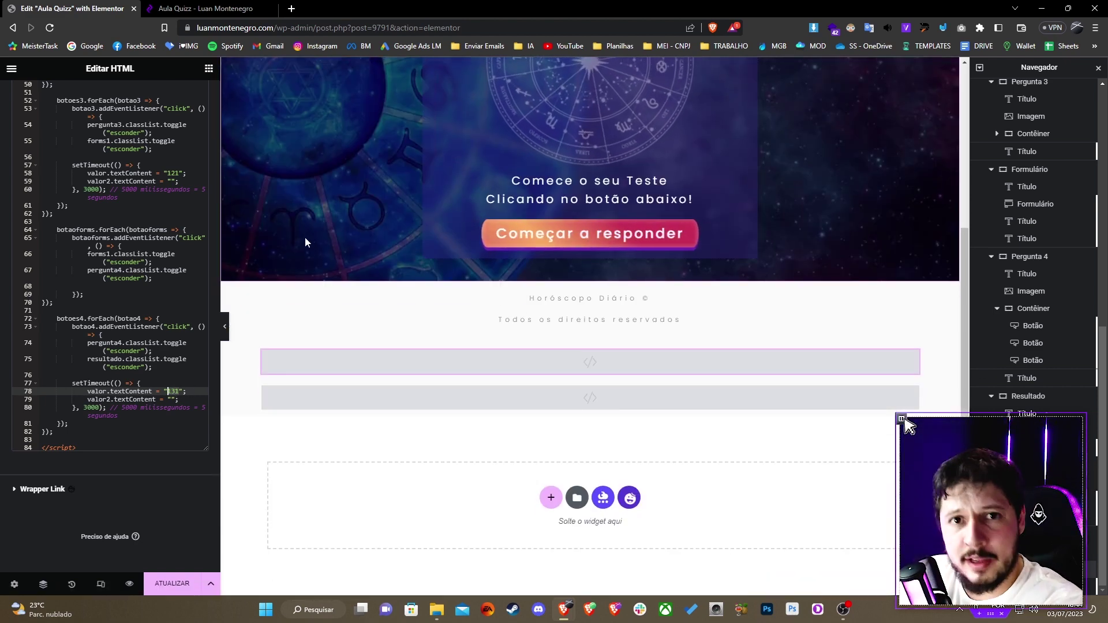